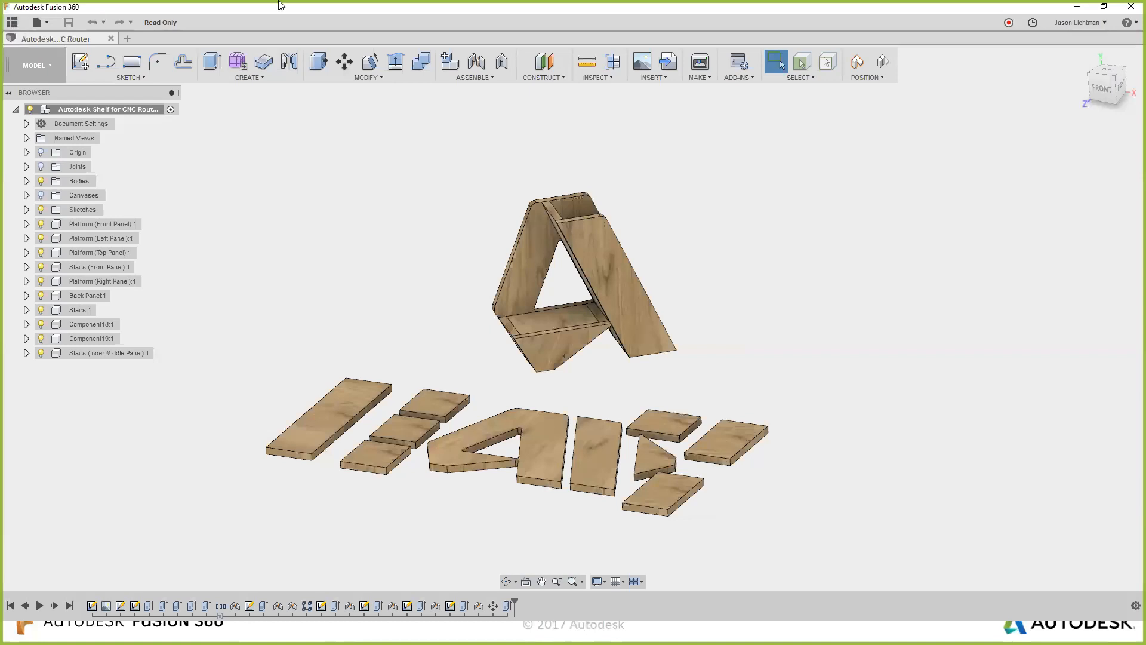
pyautogui.click(1060, 28)
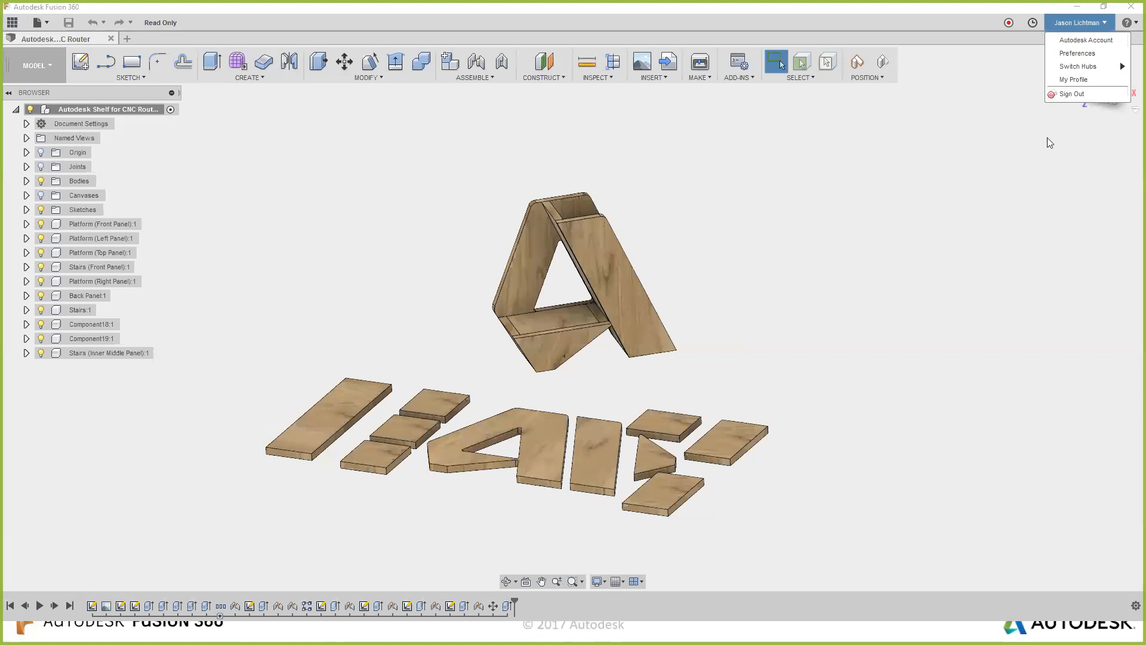
pyautogui.click(16, 22)
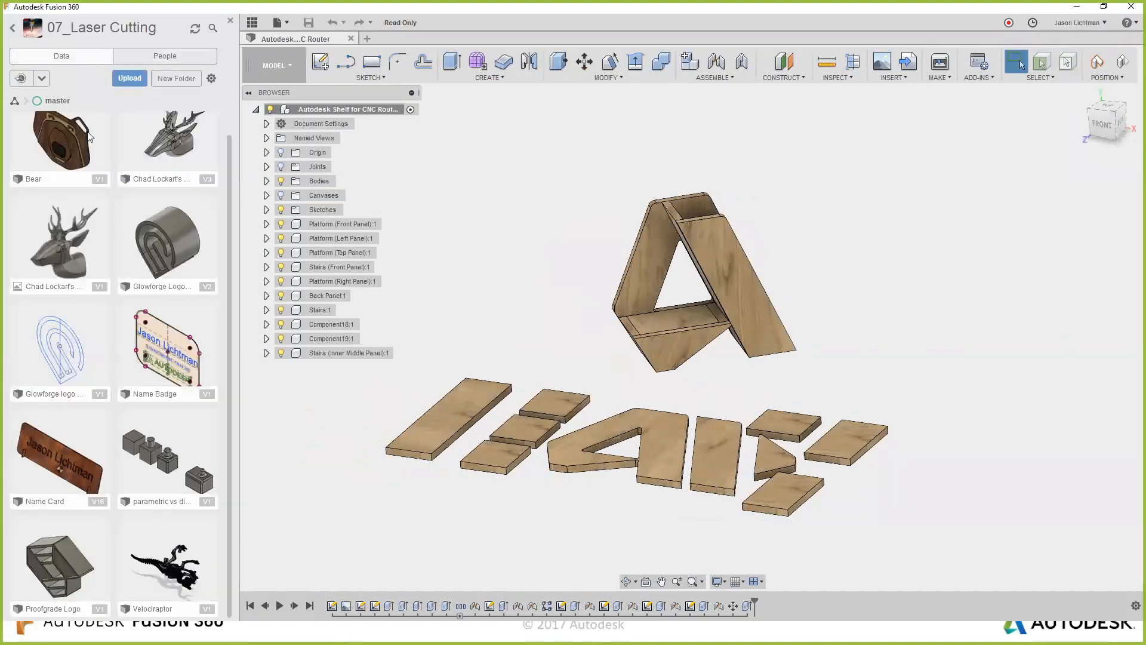
pyautogui.click(230, 20)
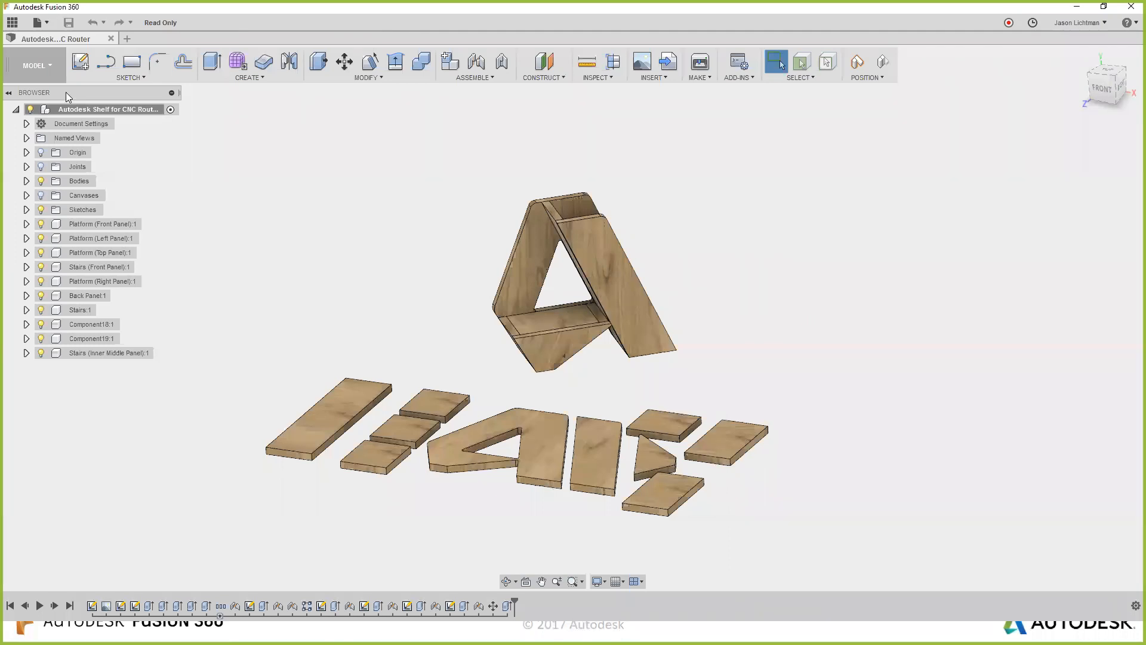
pyautogui.click(56, 70)
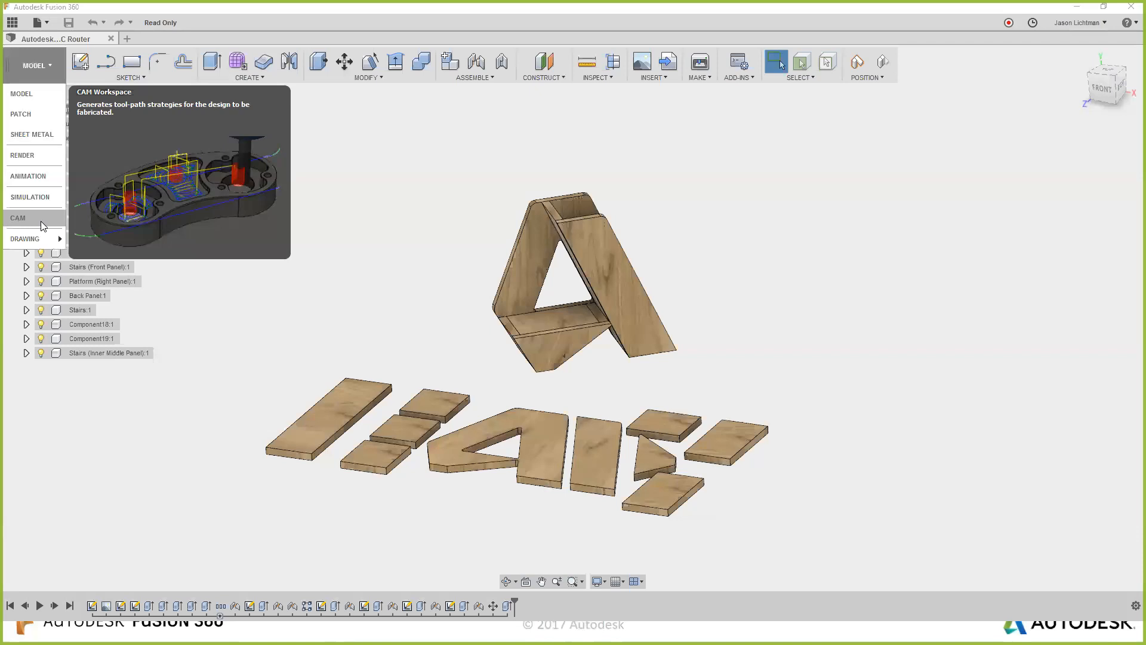
pyautogui.moveTo(43, 245)
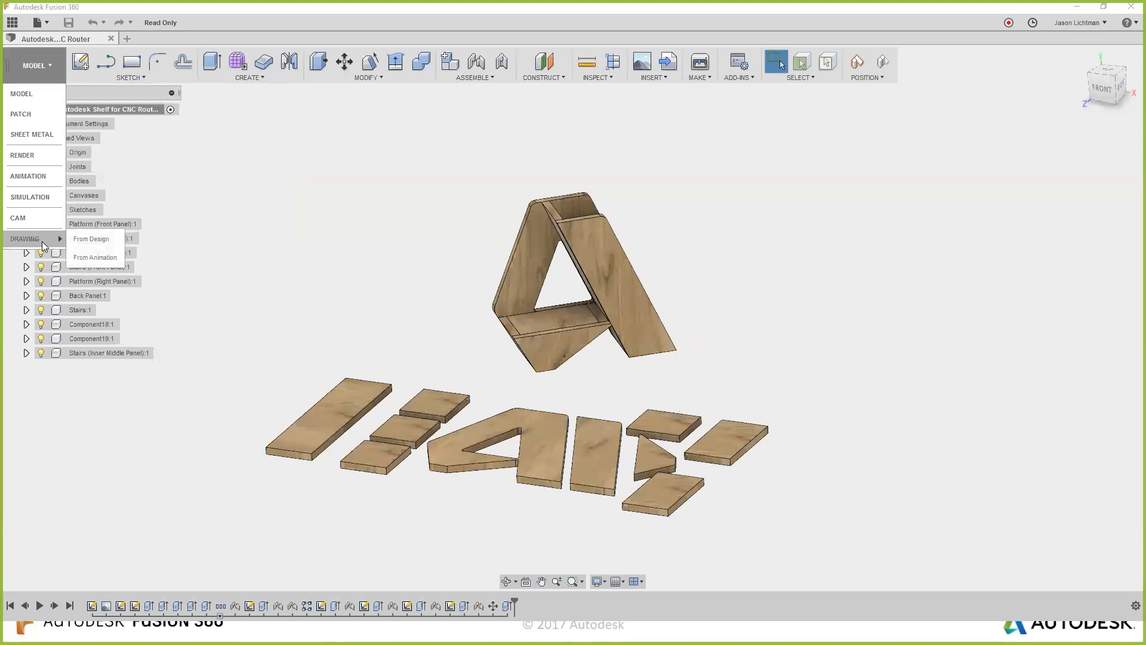
pyautogui.click(16, 93)
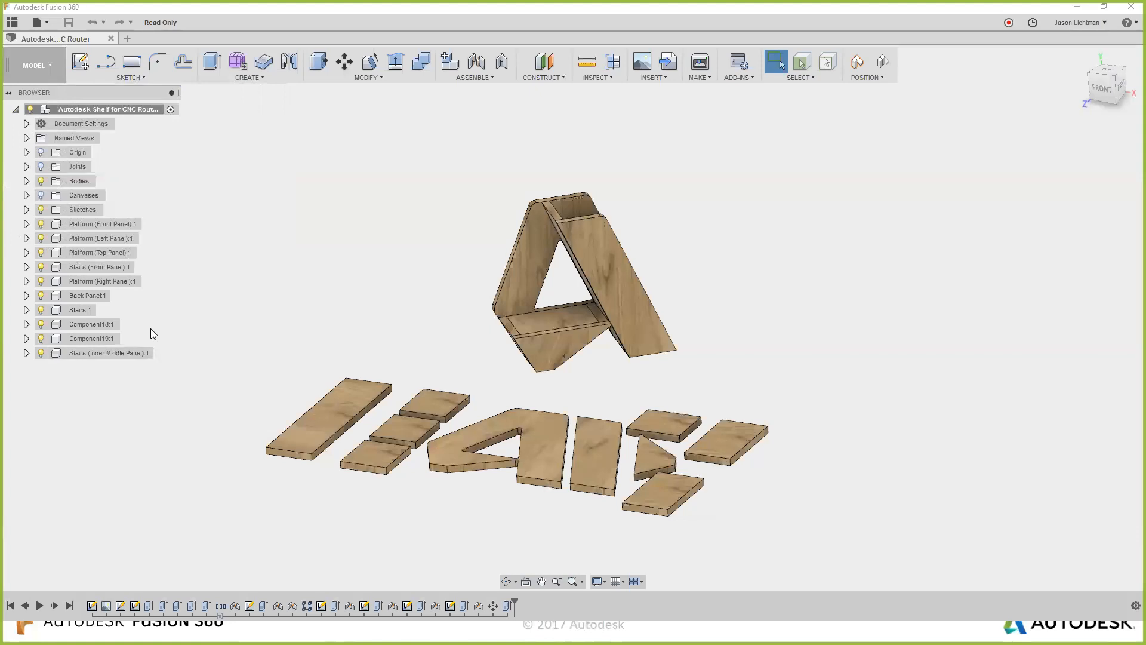
# Expand the shelf design's bodies, canvases and sketches for review and go over the end of its design history.
pyautogui.click(41, 353)
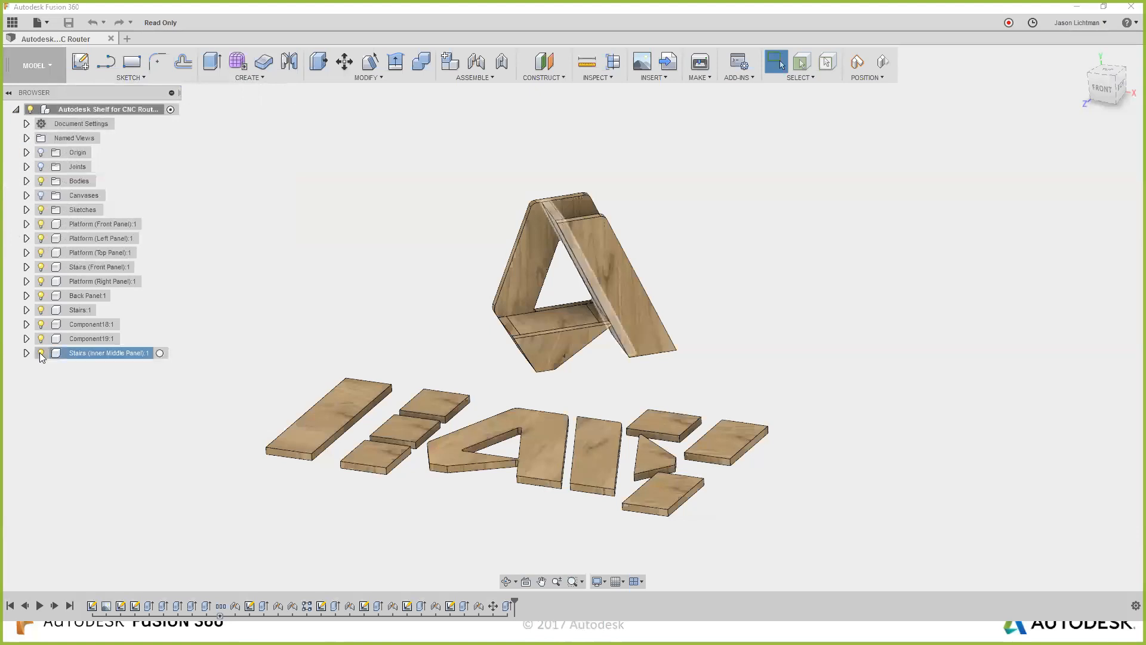
pyautogui.click(26, 181)
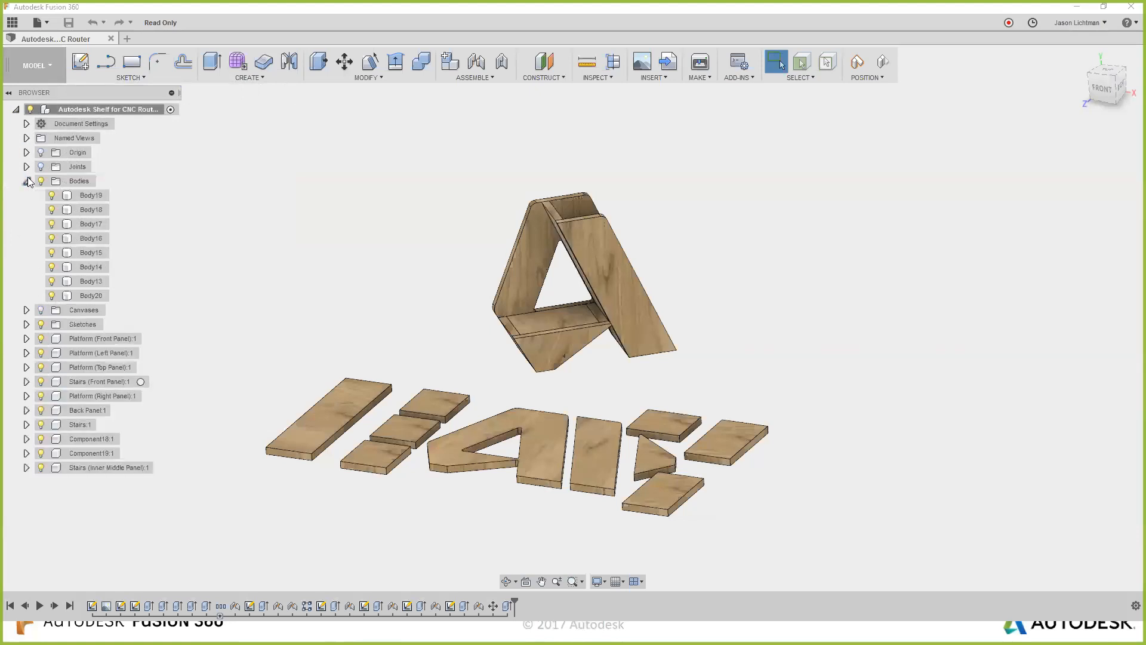
pyautogui.click(26, 310)
pyautogui.click(40, 309)
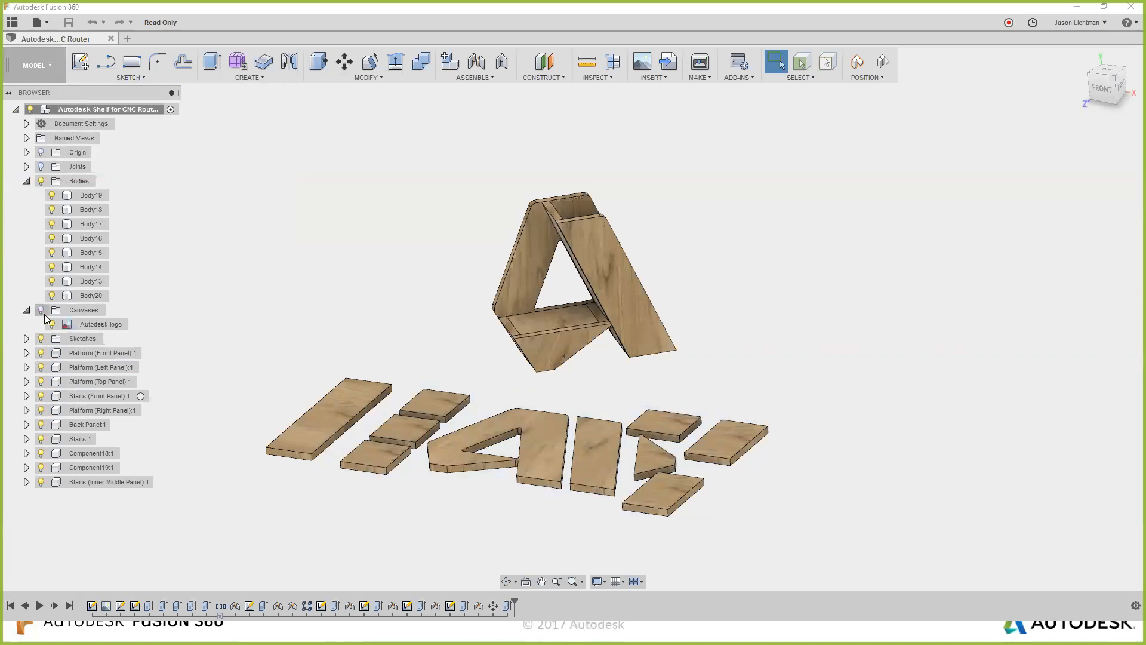
pyautogui.click(41, 311)
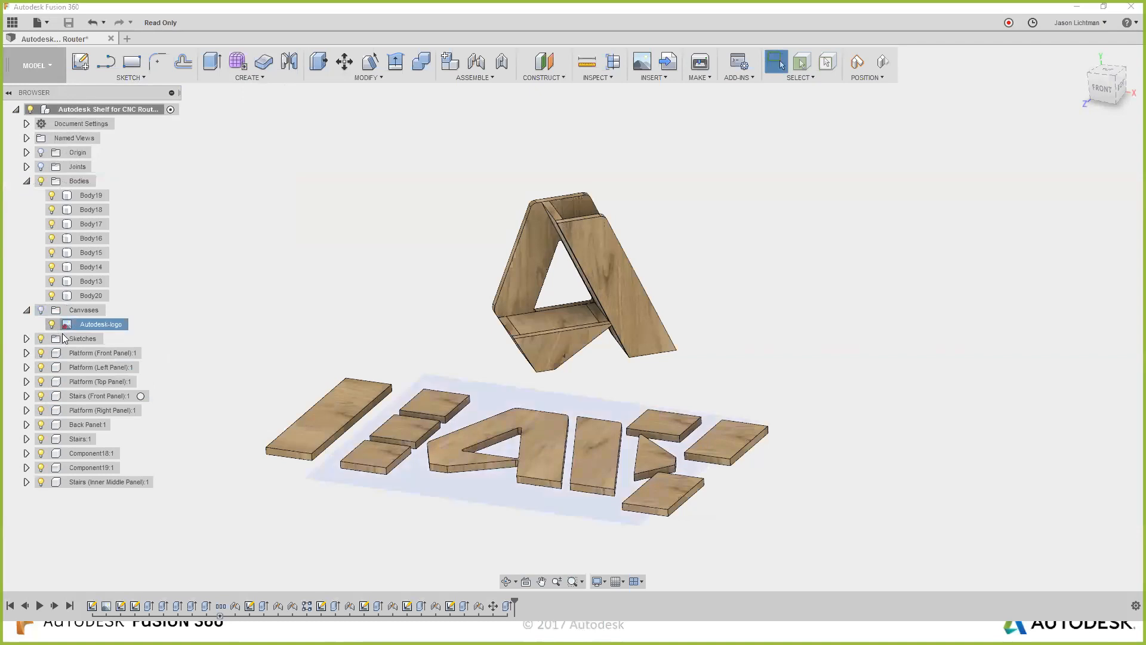
pyautogui.click(26, 339)
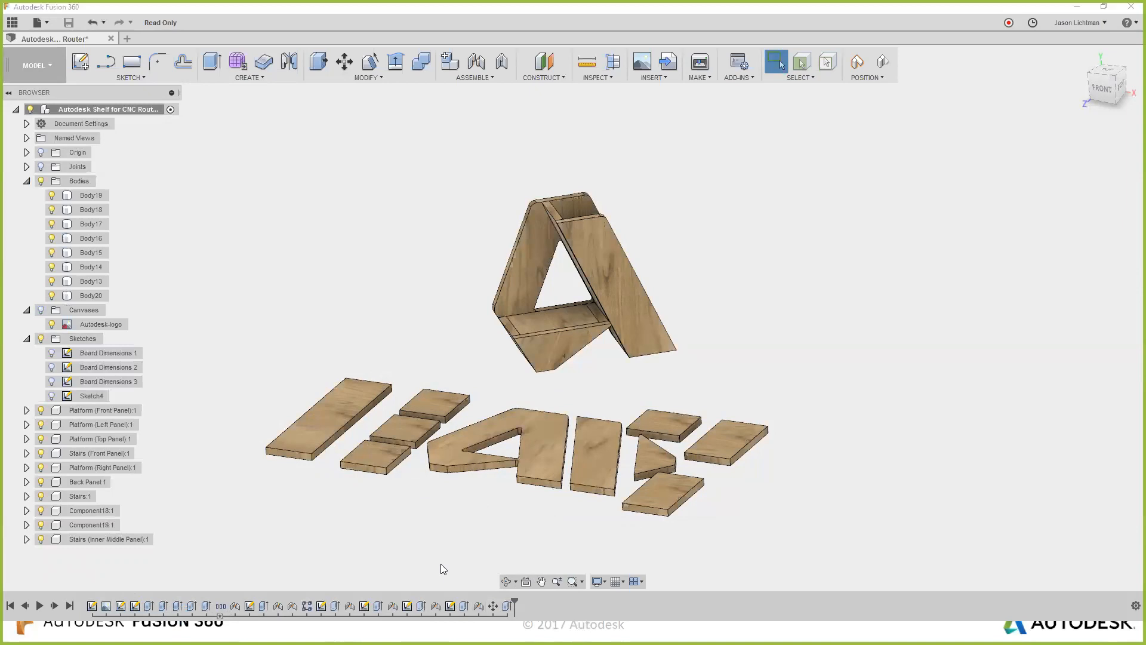
pyautogui.moveTo(513, 605)
pyautogui.mouseDown()
pyautogui.moveTo(362, 615)
pyautogui.moveTo(511, 599)
pyautogui.mouseUp()
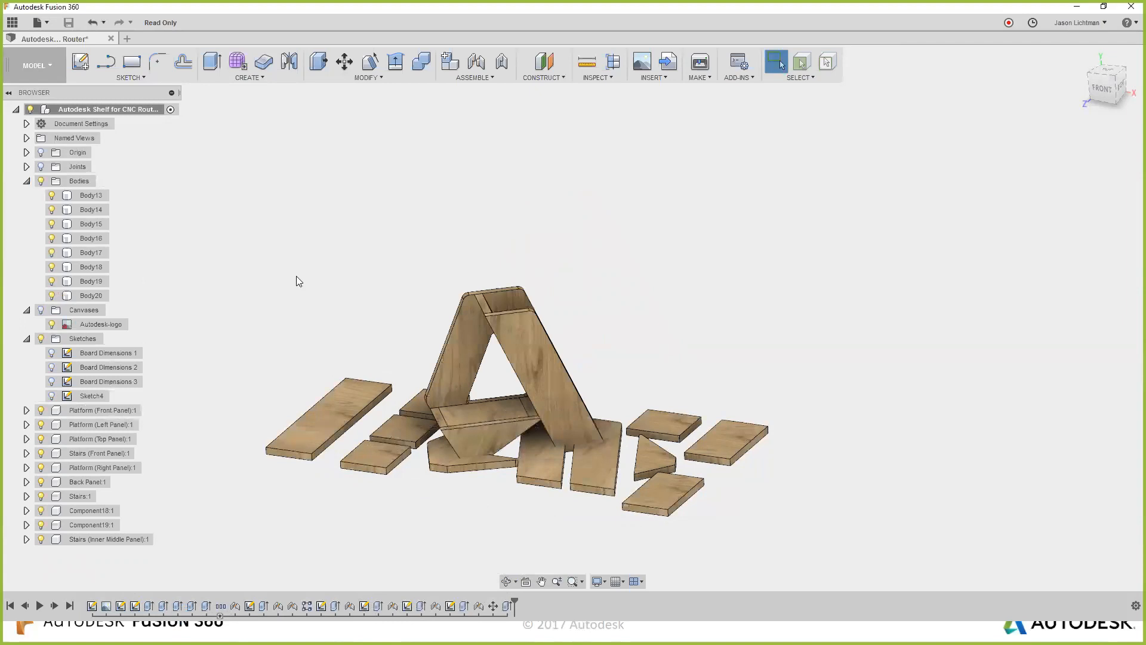
# Create a new empty design and show its origin planes and axes.
pyautogui.click(127, 38)
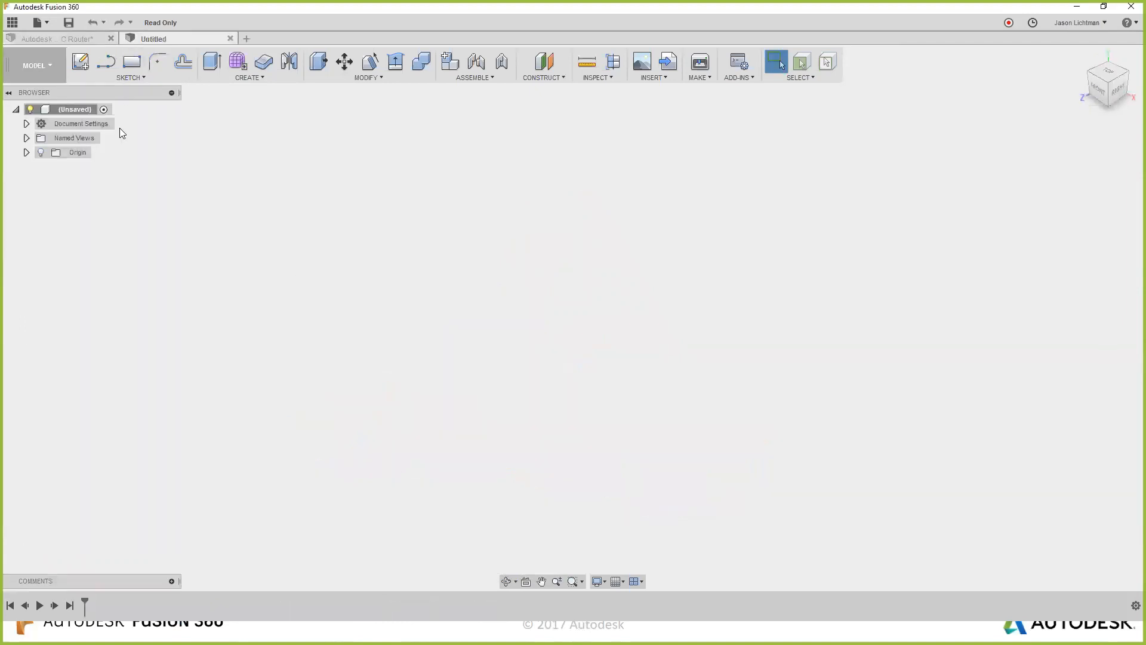
pyautogui.click(26, 153)
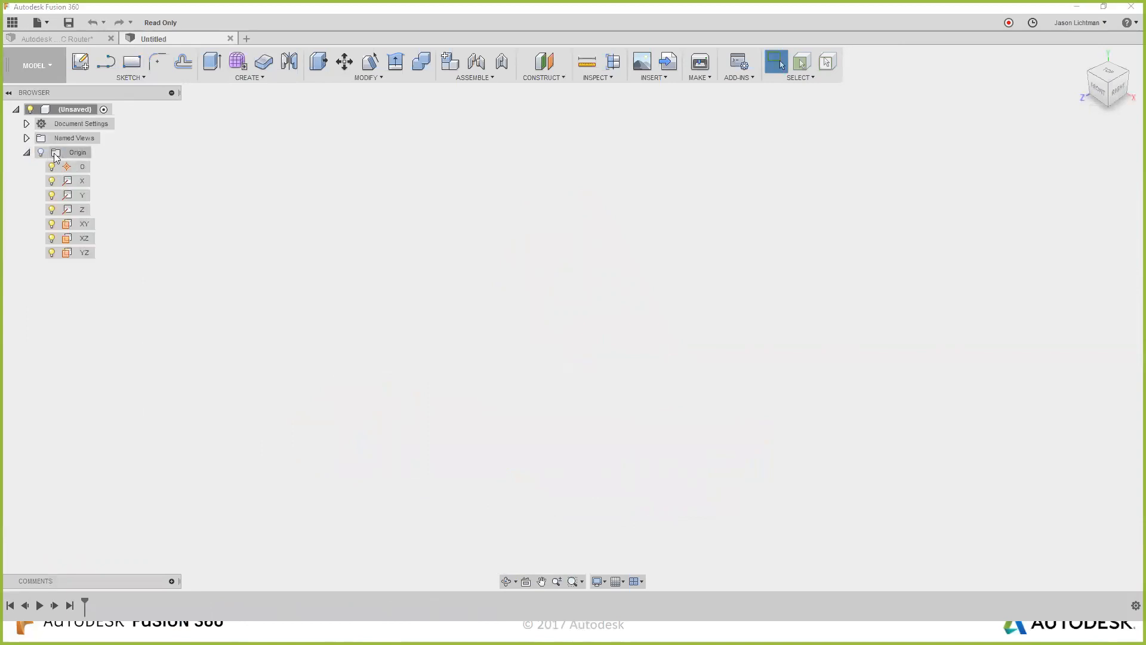
pyautogui.click(41, 153)
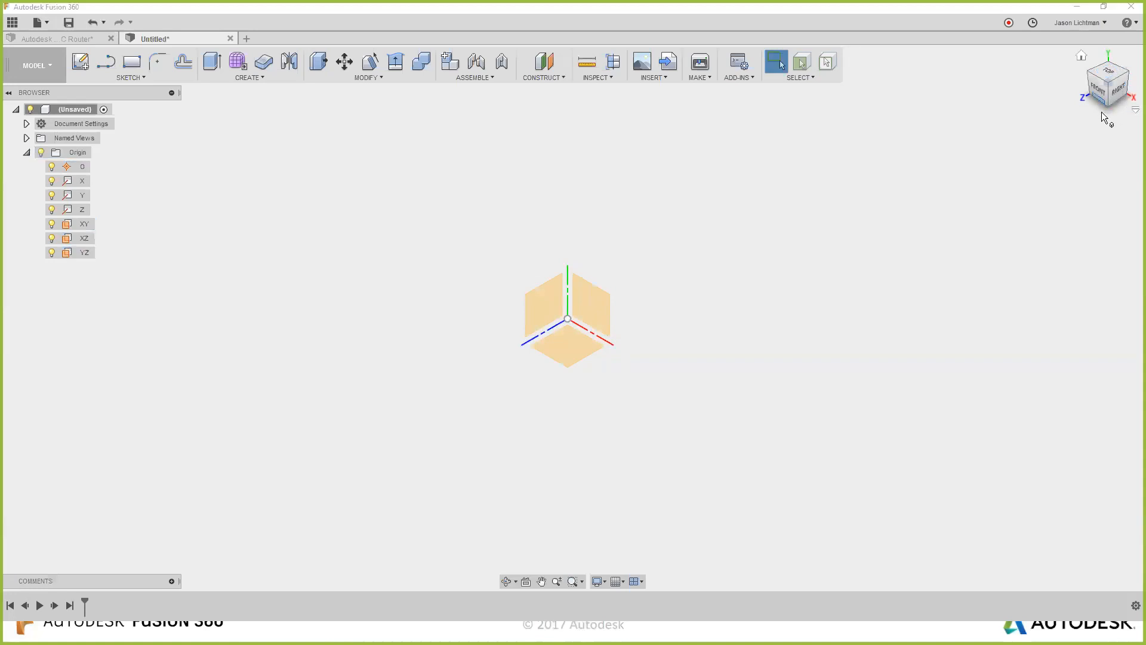
# View the new design's origin planes from the front and from the right side.
pyautogui.click(1100, 93)
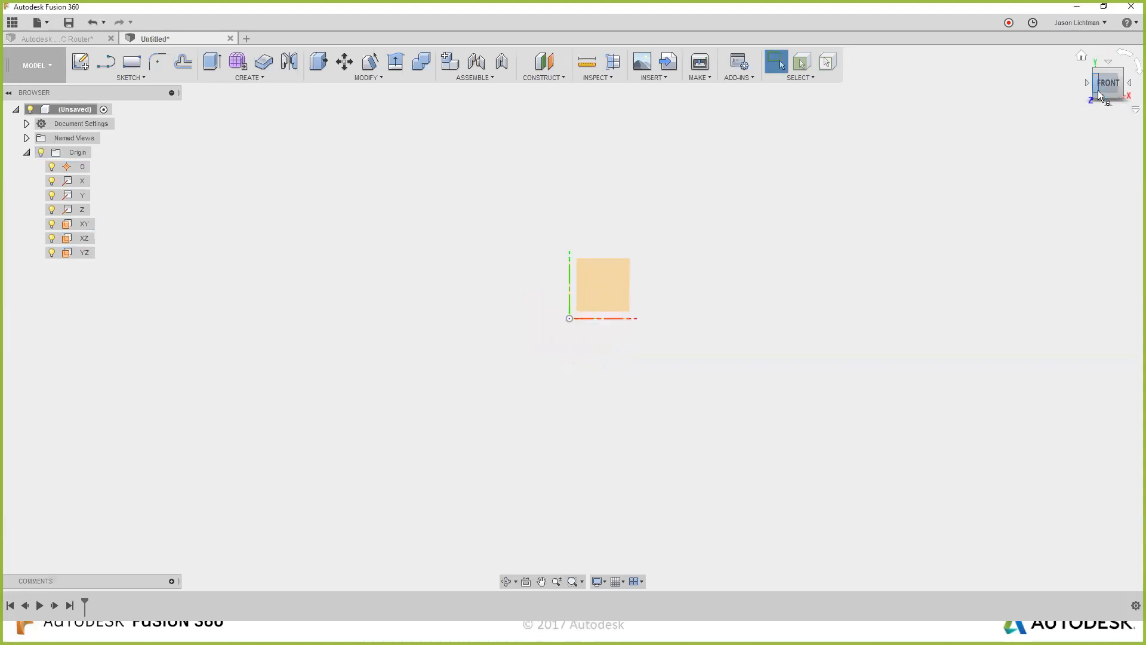
pyautogui.click(631, 298)
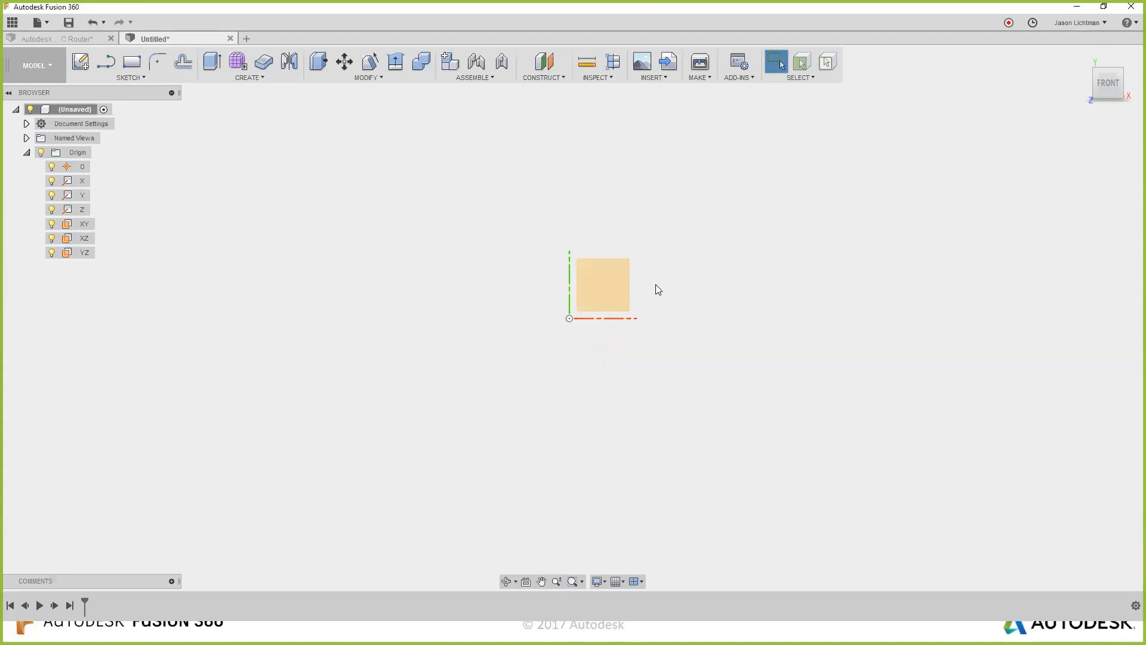
pyautogui.keyDown('shift'); pyautogui.moveTo(656, 284); pyautogui.dragTo(761, 256, button='middle'); pyautogui.keyUp('shift')
pyautogui.click(1119, 89)
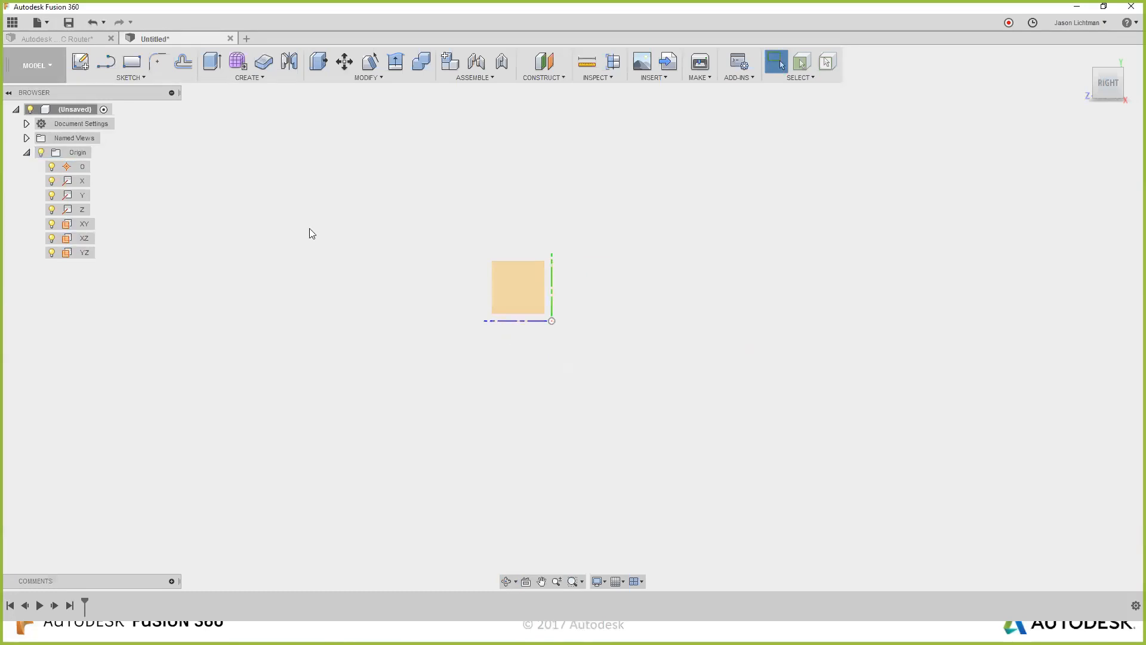
# Return to the shelf design and examine the model from the front, right and top, ending in an angled front view.
pyautogui.click(86, 40)
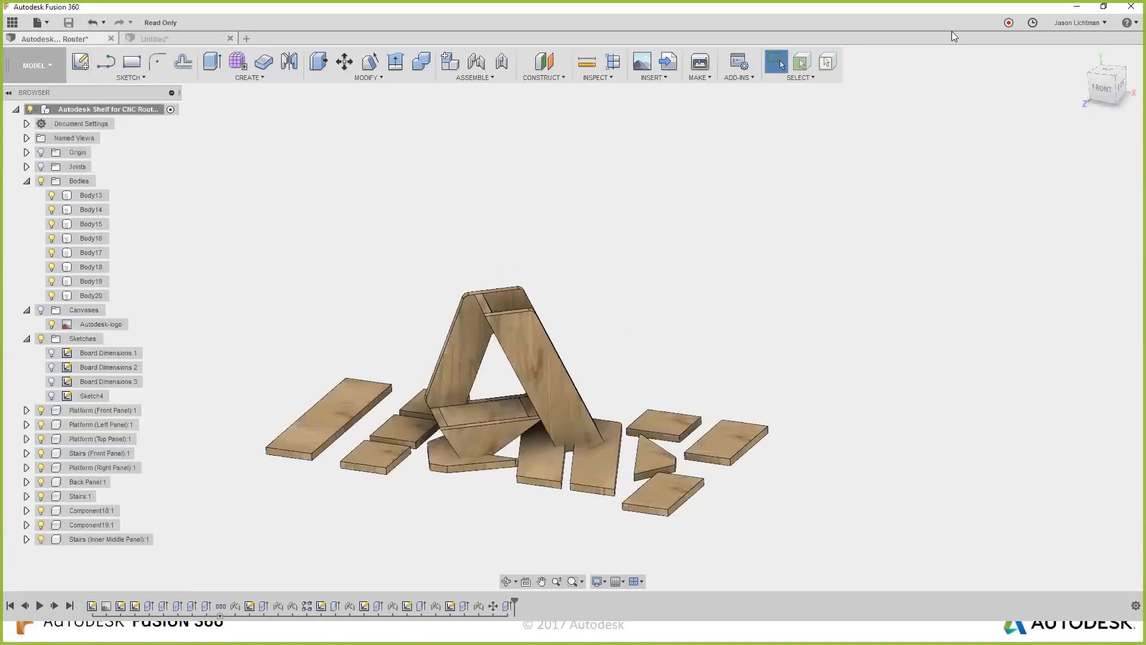
pyautogui.click(1102, 90)
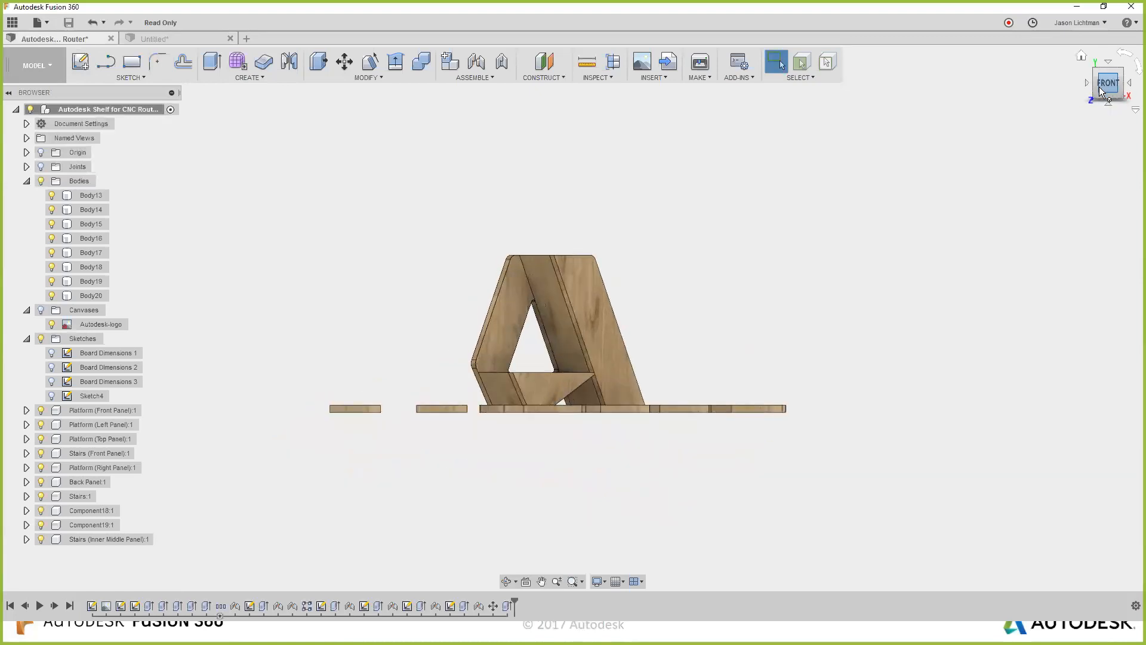
pyautogui.keyDown('shift'); pyautogui.moveTo(1093, 132); pyautogui.dragTo(1007, 154, button='middle'); pyautogui.keyUp('shift')
pyautogui.click(1115, 89)
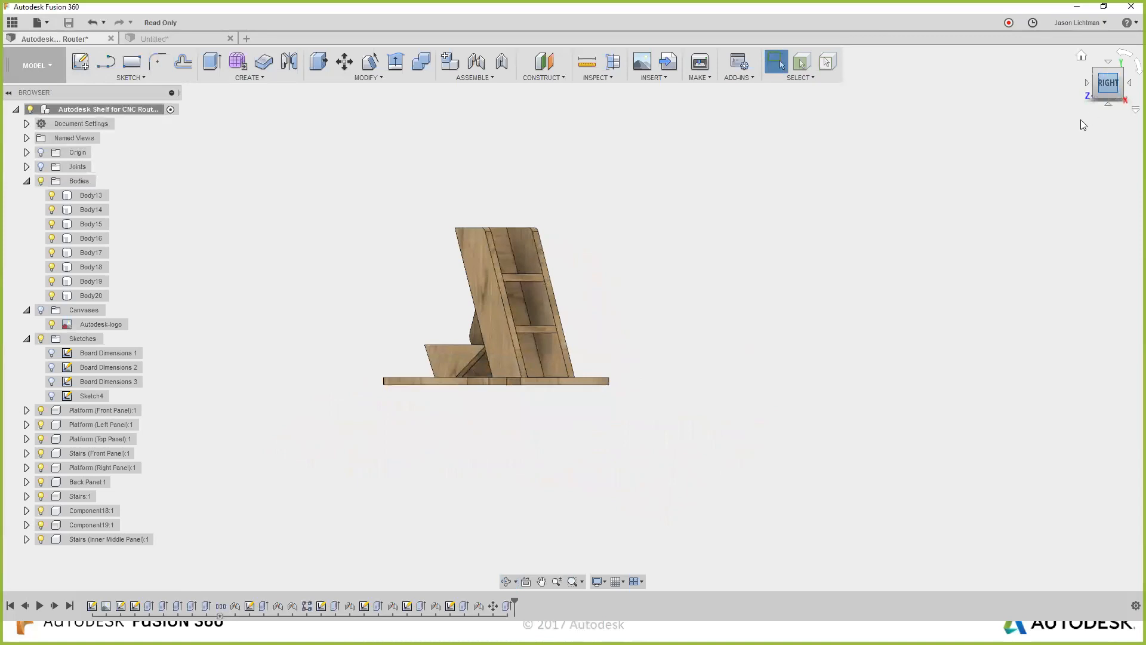
pyautogui.click(1099, 72)
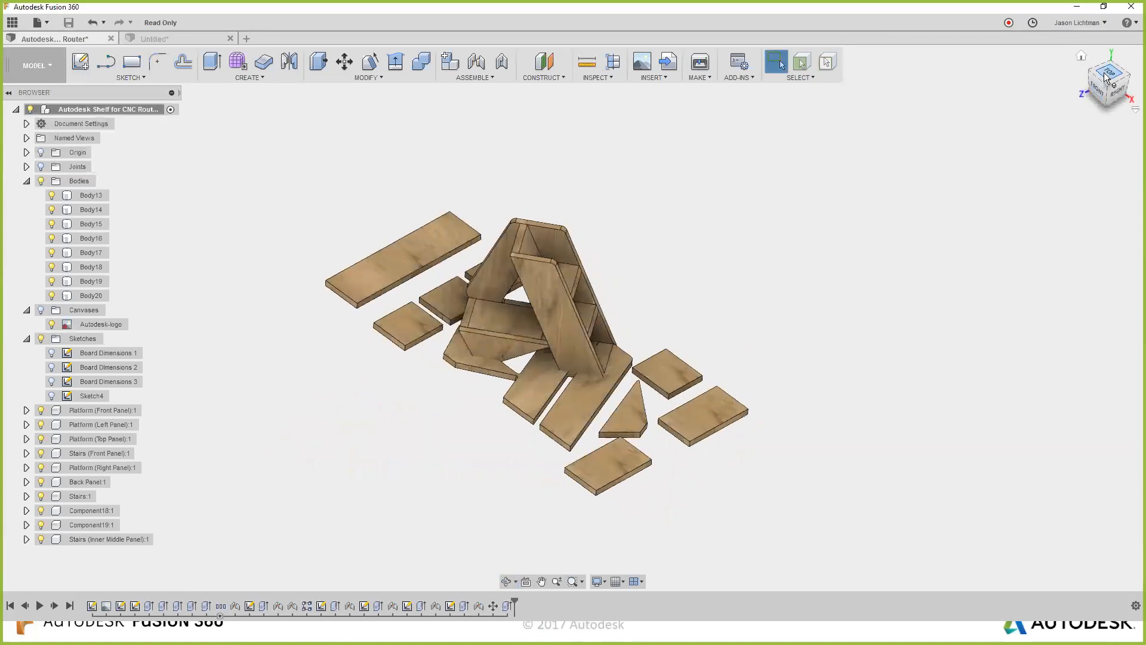
pyautogui.click(1105, 75)
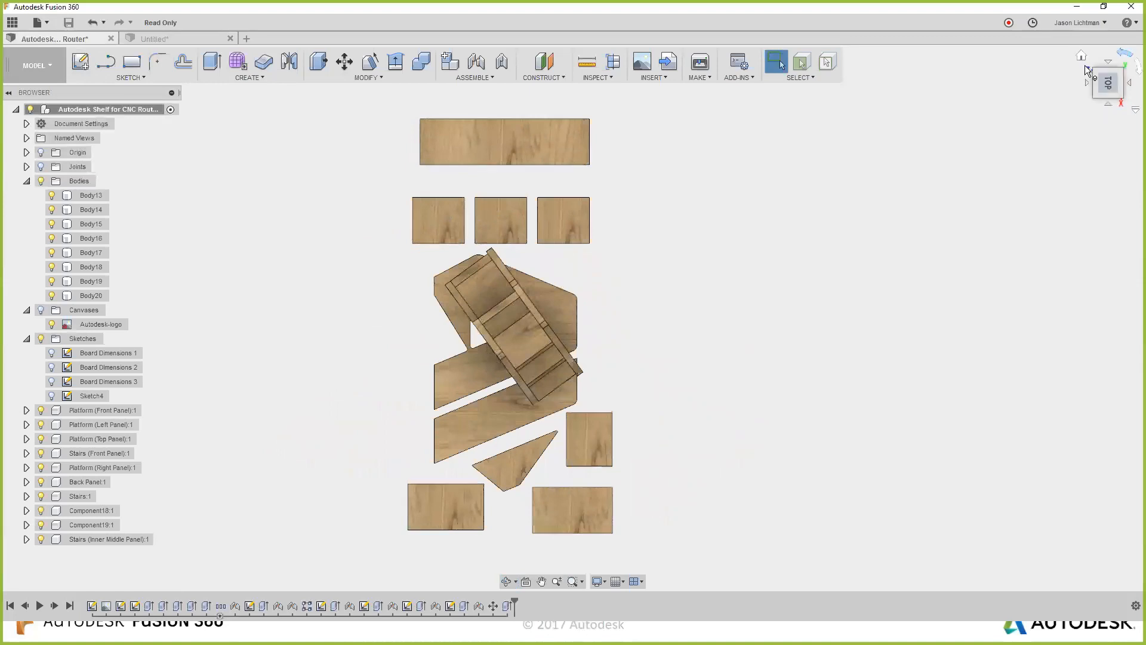
pyautogui.click(1122, 55)
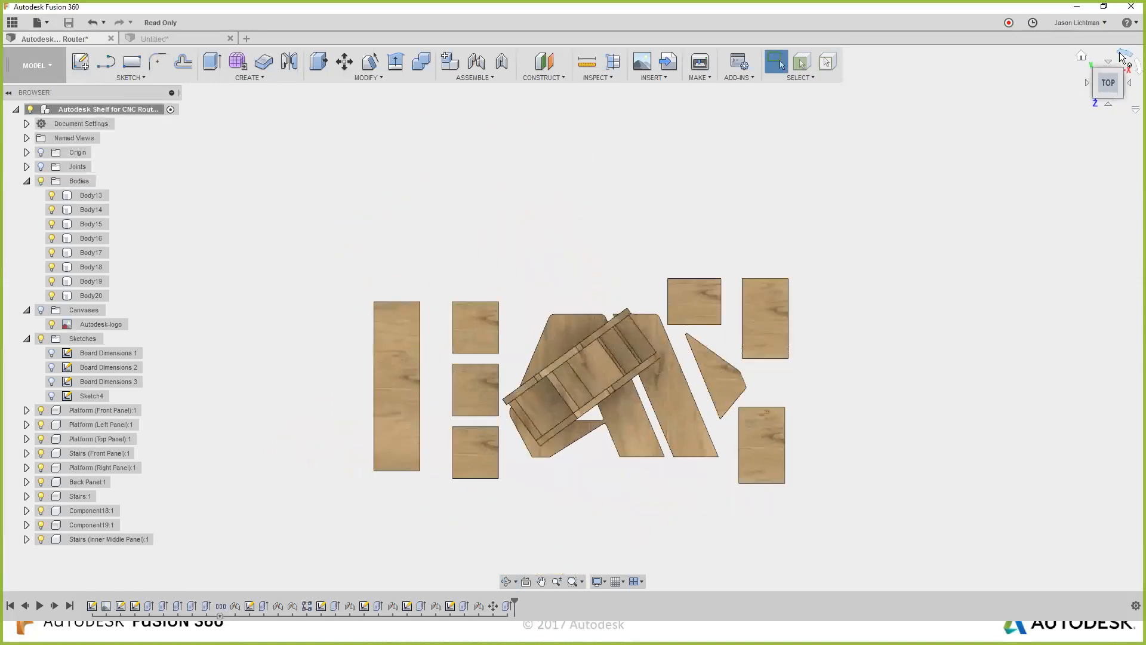
pyautogui.click(1128, 84)
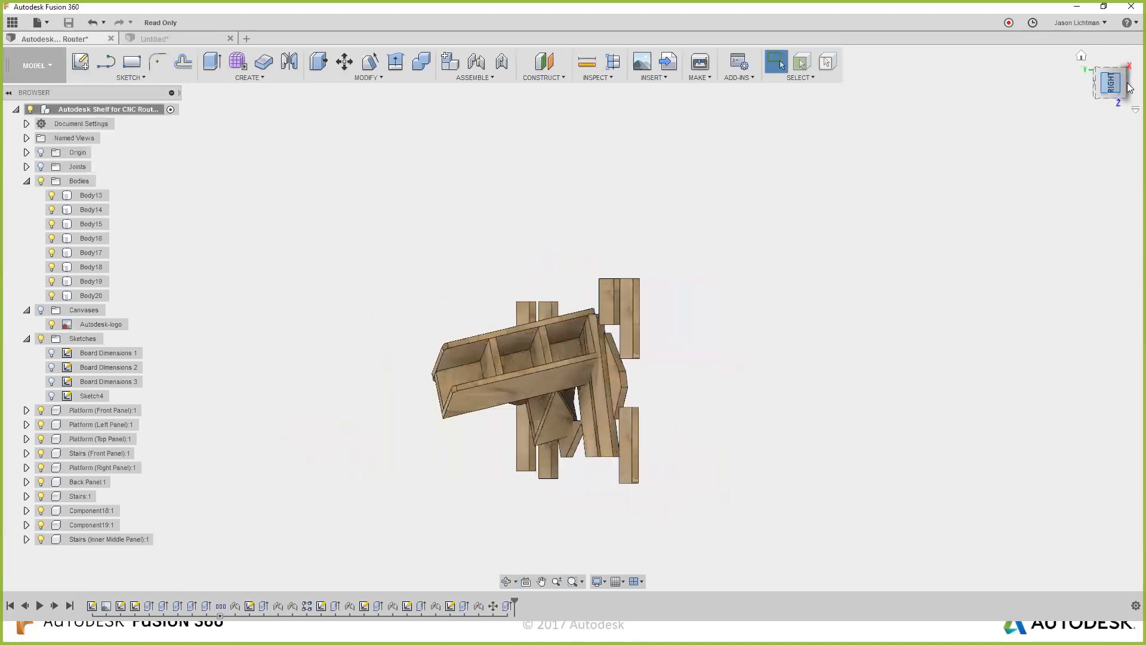
pyautogui.click(1132, 68)
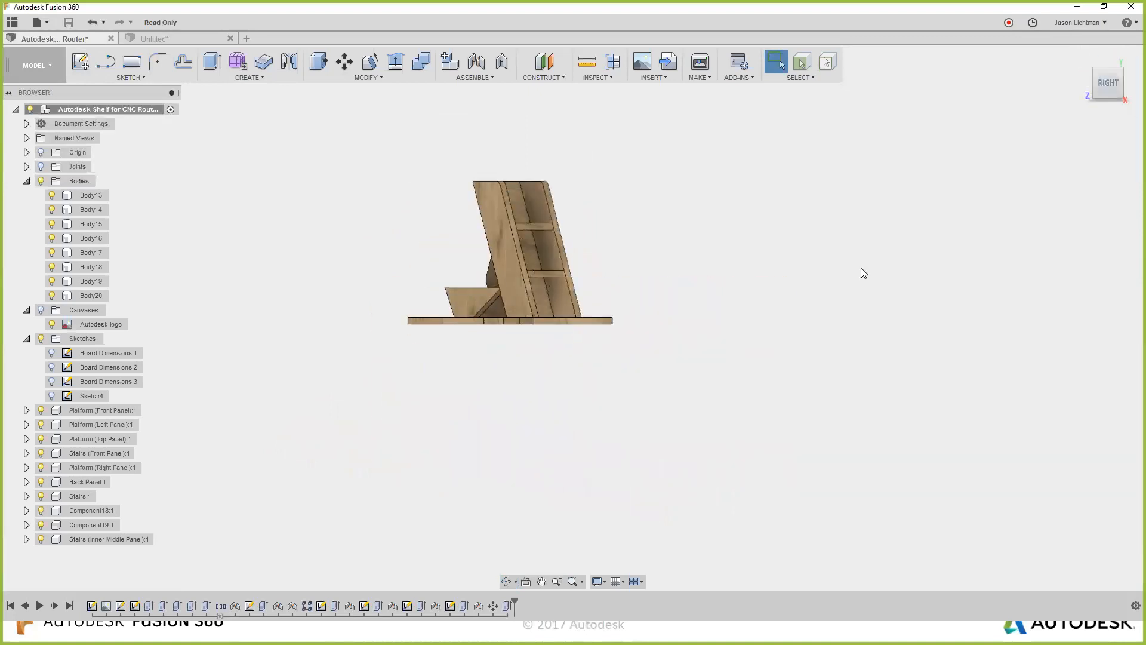
pyautogui.keyDown('shift'); pyautogui.moveTo(861, 267); pyautogui.dragTo(842, 302, button='middle'); pyautogui.keyUp('shift')
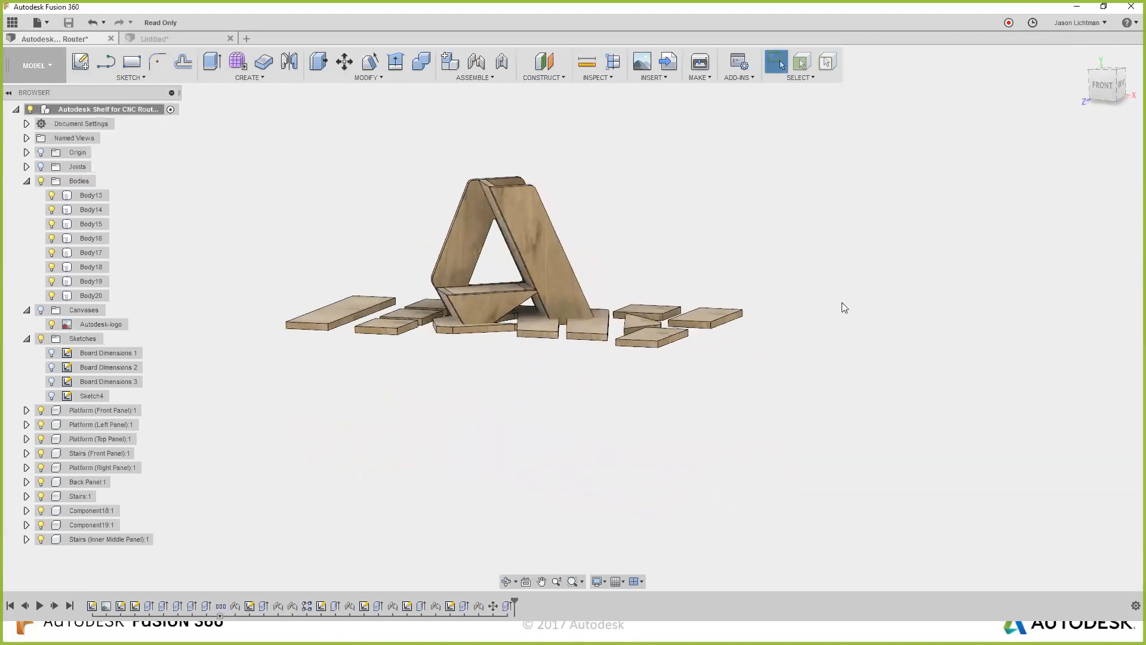
# Switch to the untitled design and create a sketch on the XY plane.
pyautogui.click(184, 40)
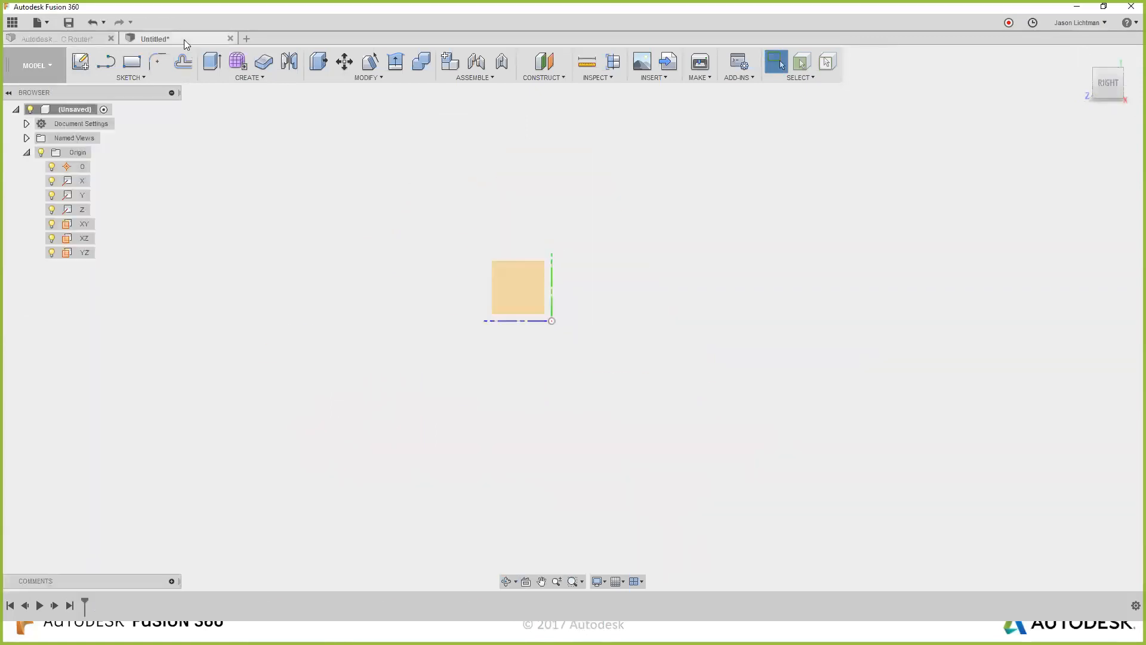
pyautogui.keyDown('shift'); pyautogui.moveTo(251, 197); pyautogui.dragTo(619, 276, button='middle'); pyautogui.keyUp('shift')
pyautogui.click(597, 279)
pyautogui.rightClick(597, 279)
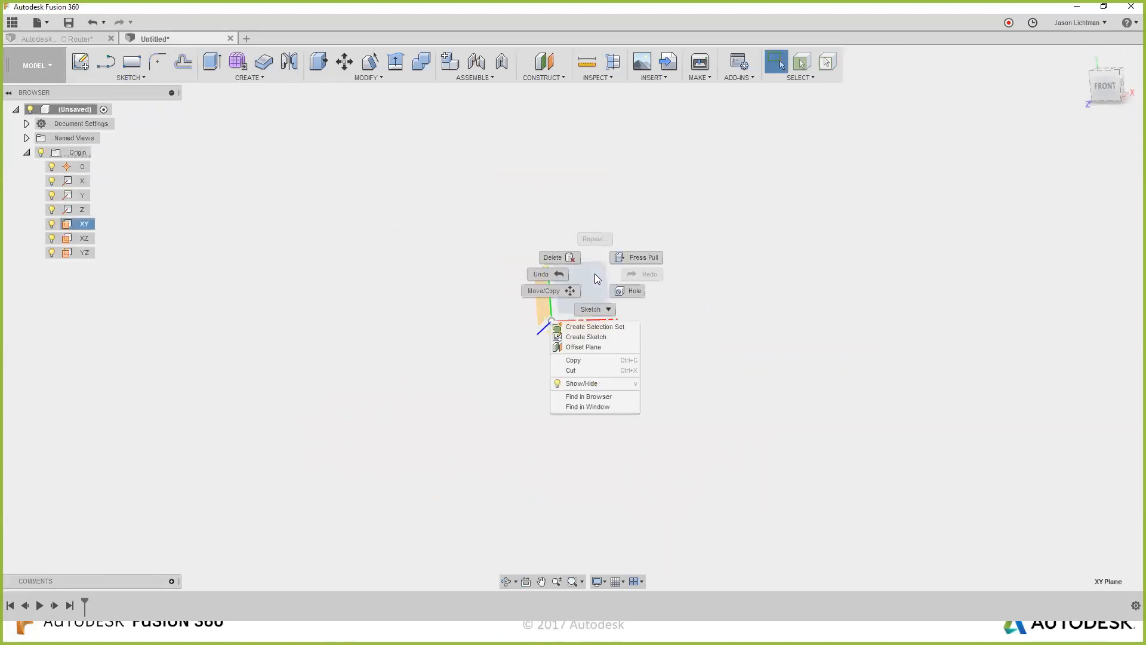
pyautogui.click(597, 338)
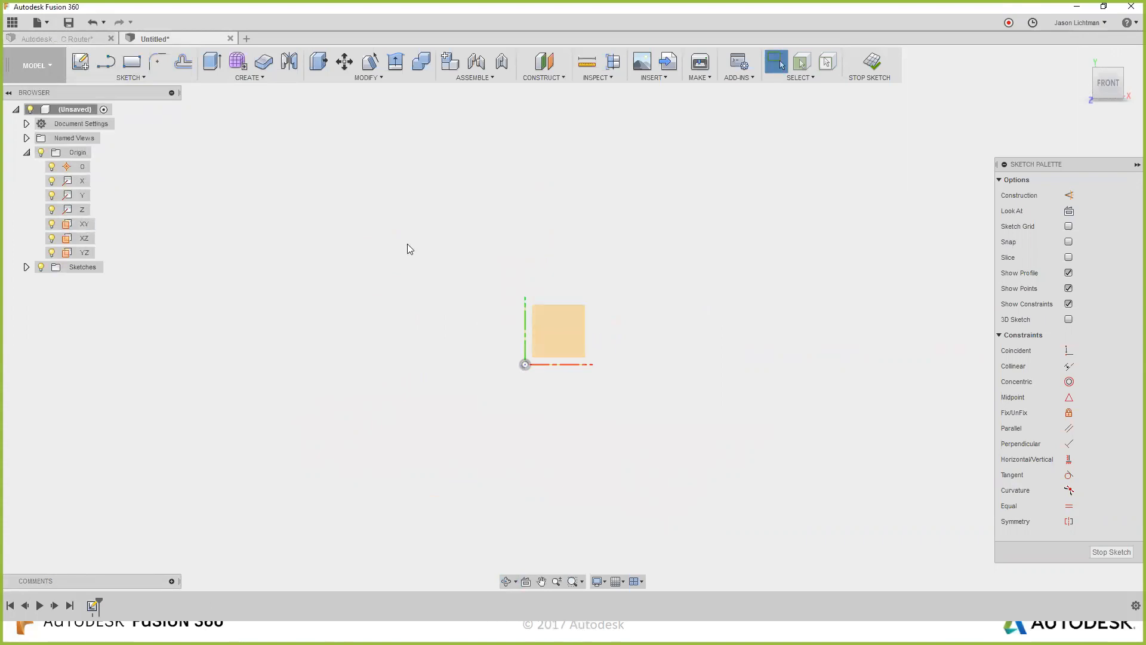
pyautogui.click(139, 79)
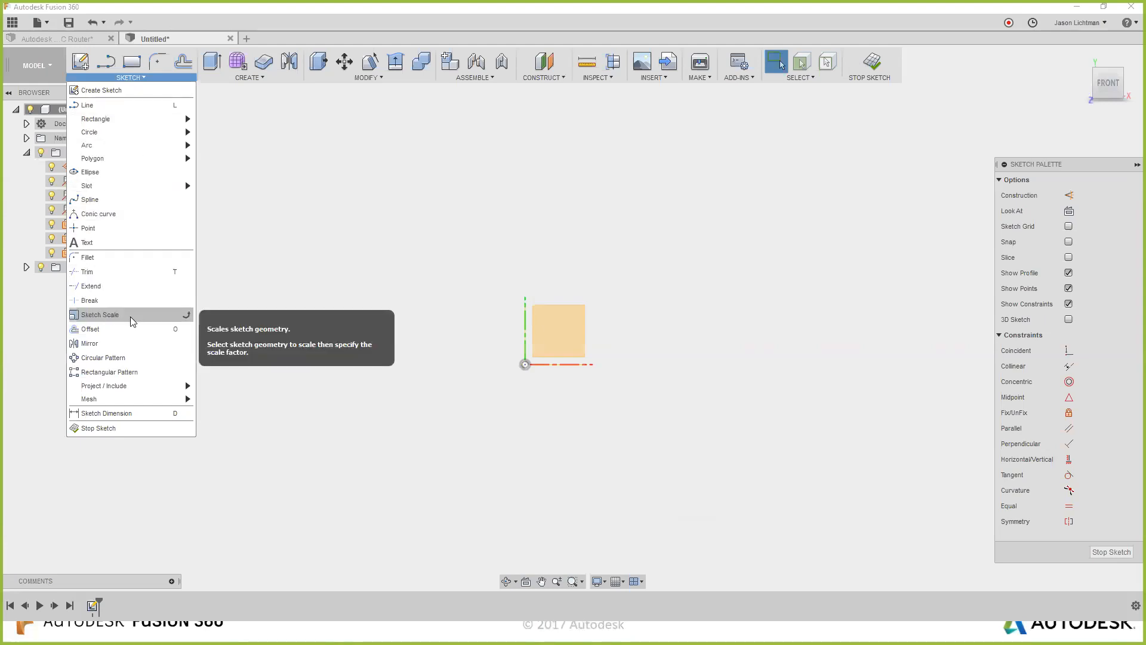
pyautogui.click(243, 75)
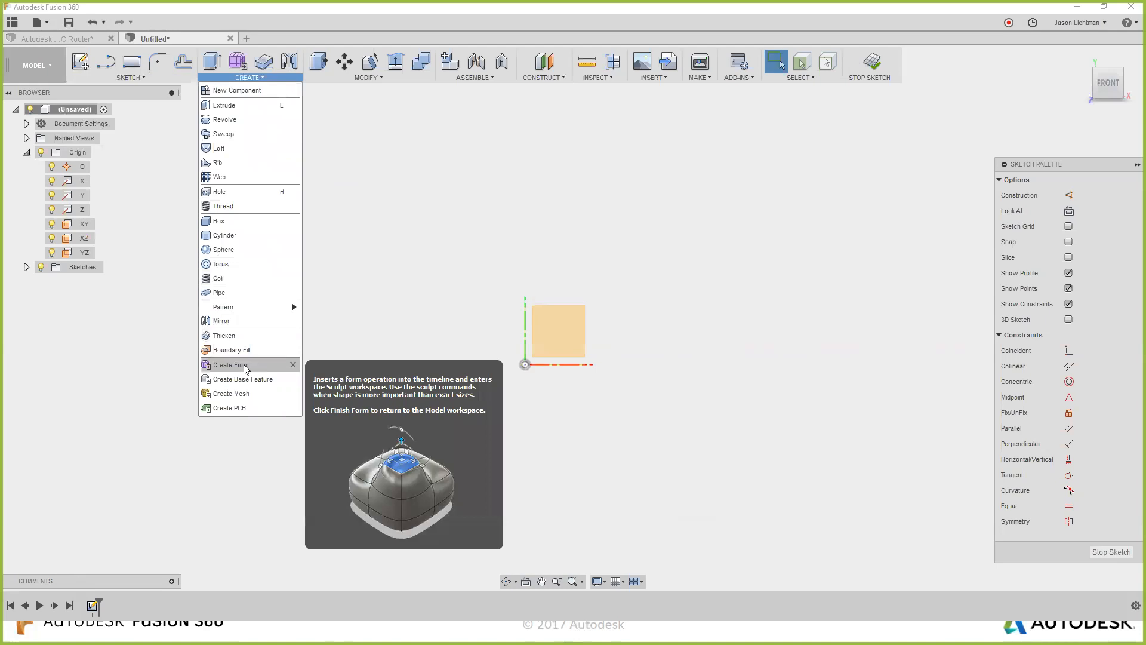
pyautogui.click(356, 76)
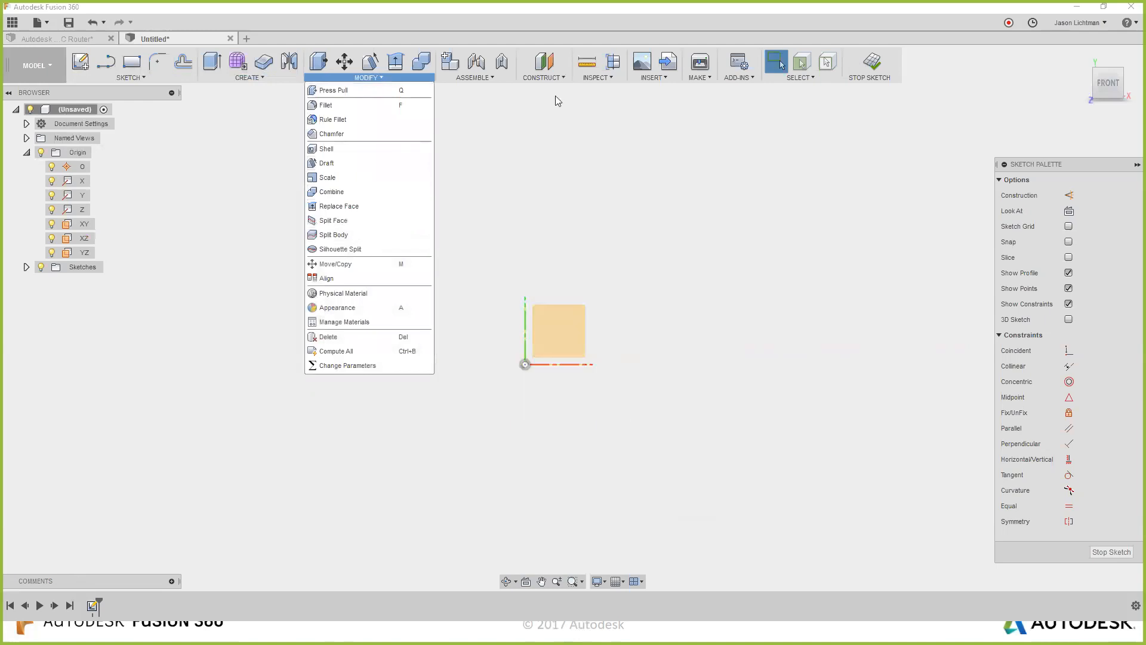
pyautogui.click(505, 144)
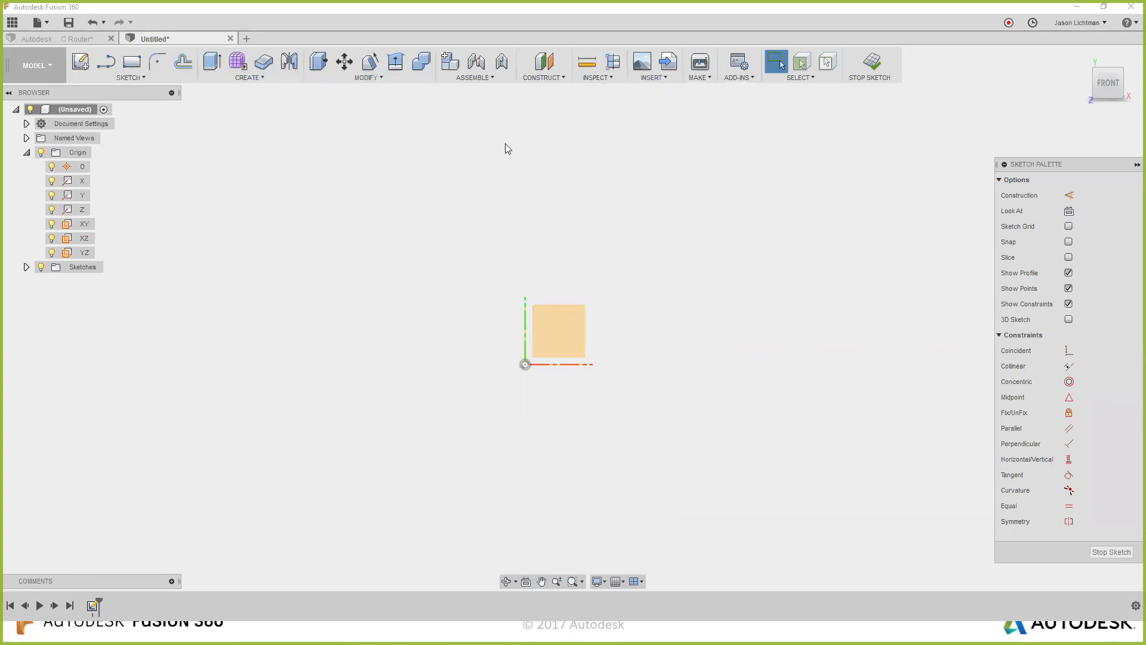
# Draw a two-point rectangle from the origin downward to the right, about 67.9 mm wide and 40.8 mm high.
pyautogui.click(146, 76)
pyautogui.moveTo(145, 117)
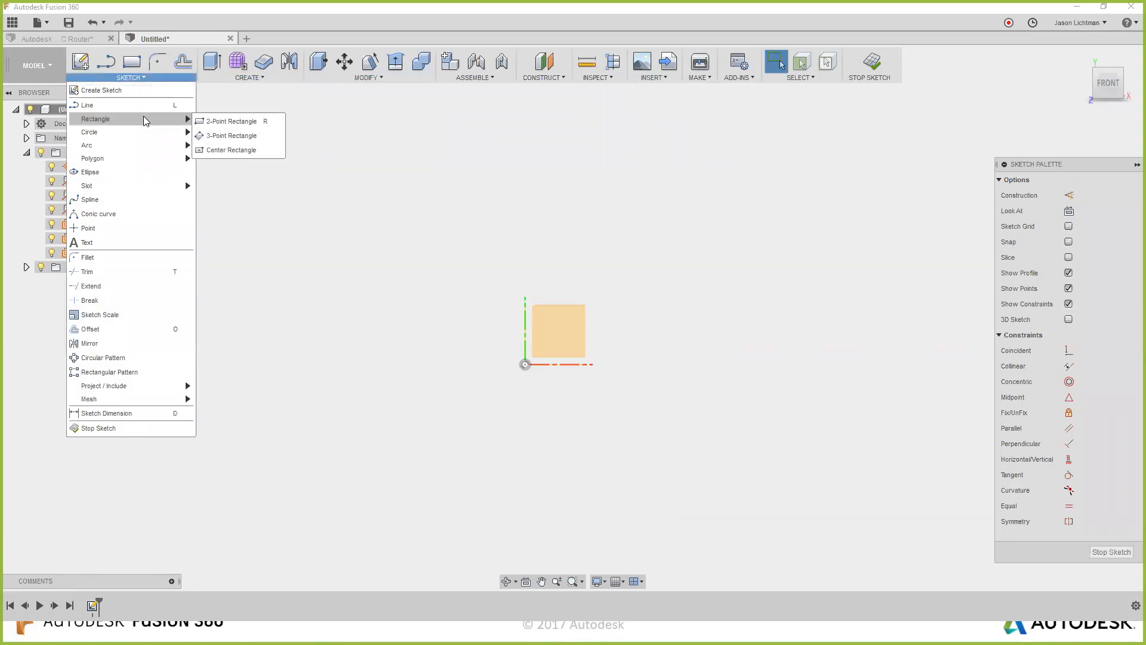
pyautogui.click(225, 122)
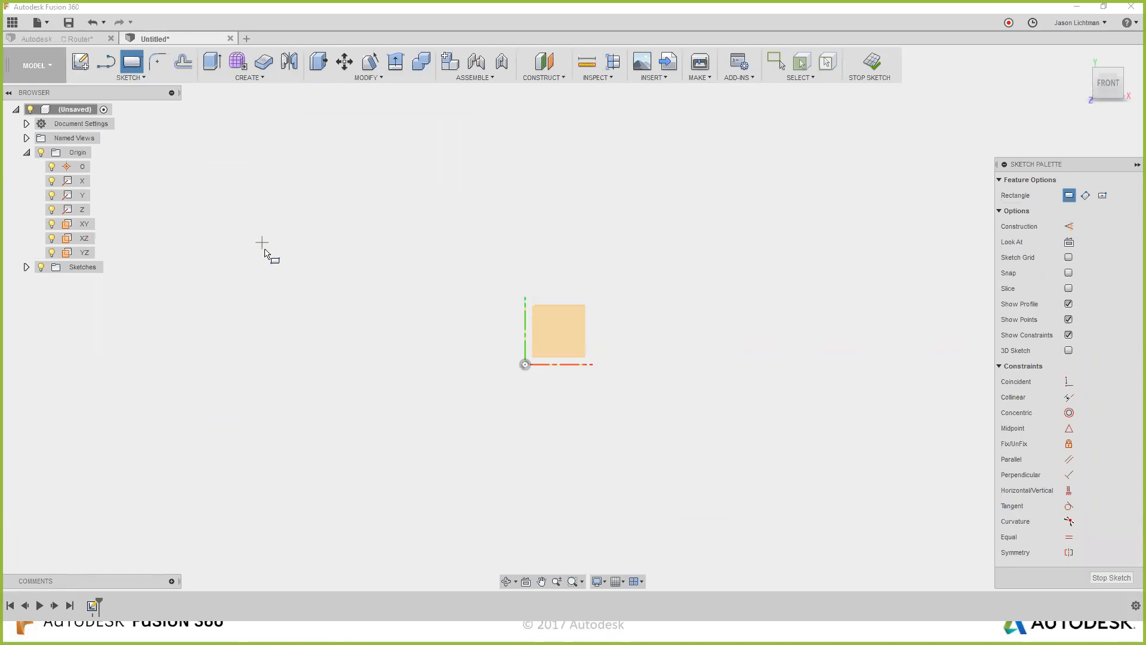
pyautogui.click(526, 366)
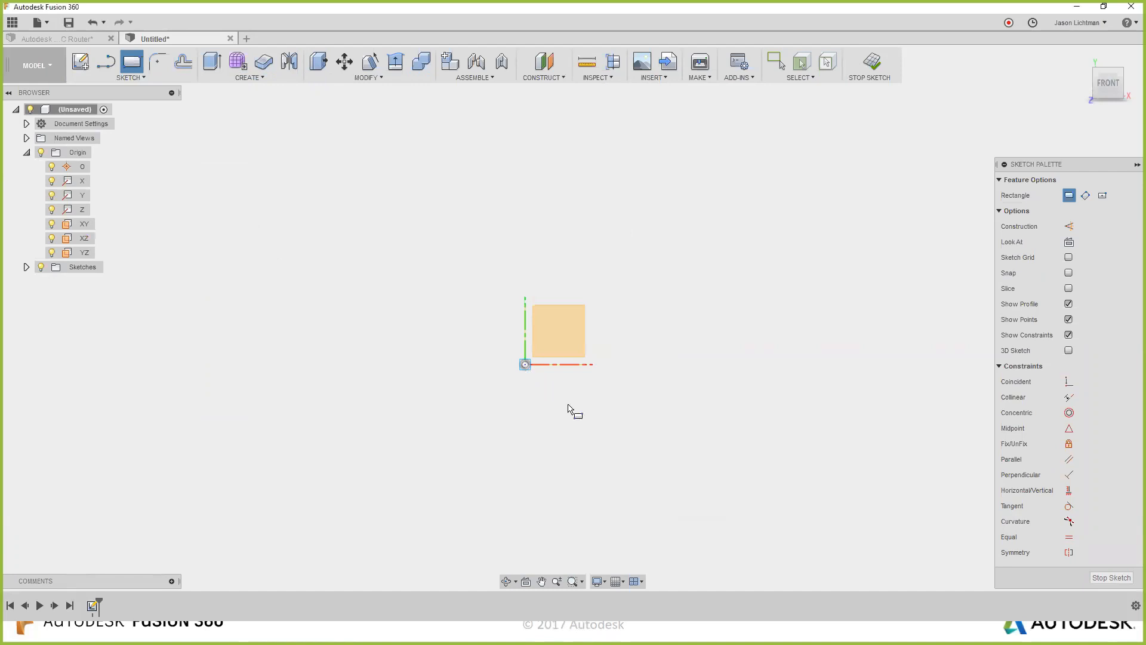
pyautogui.click(812, 537)
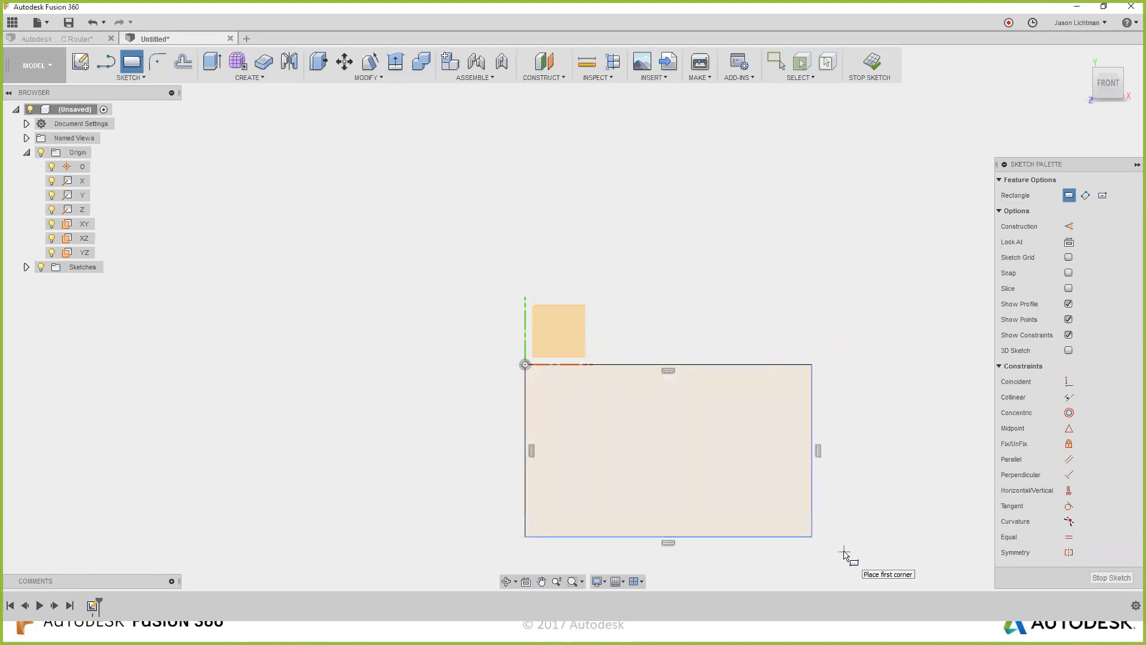
pyautogui.scroll(-1, 844, 552)
pyautogui.moveTo(844, 551); pyautogui.dragTo(631, 446, button='middle')
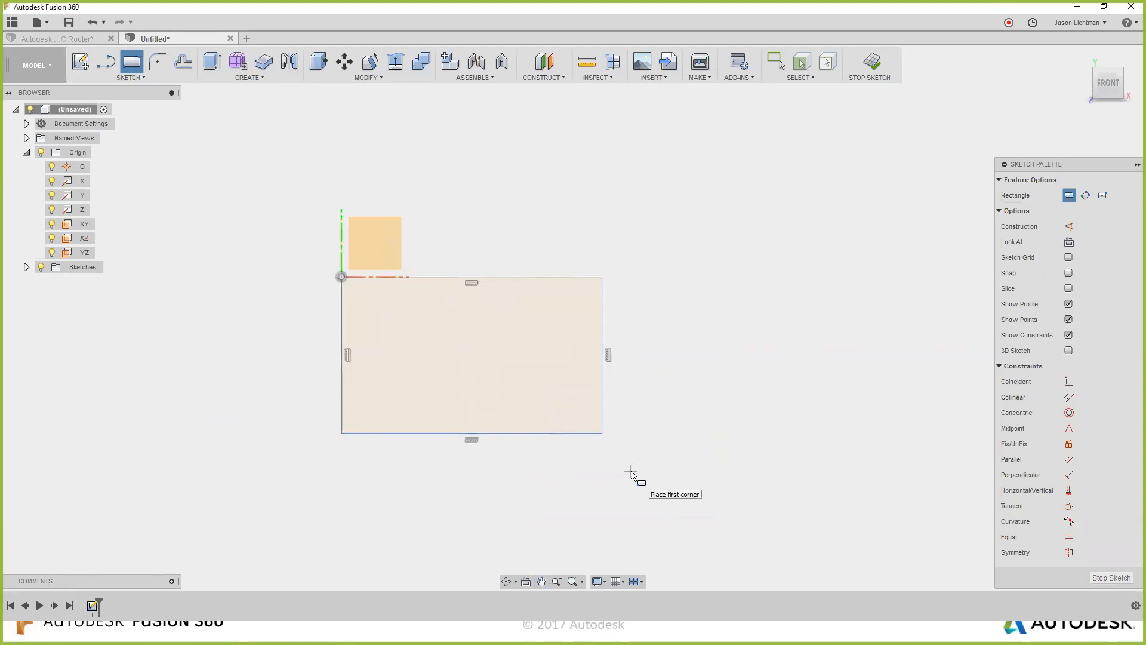
pyautogui.press('d')
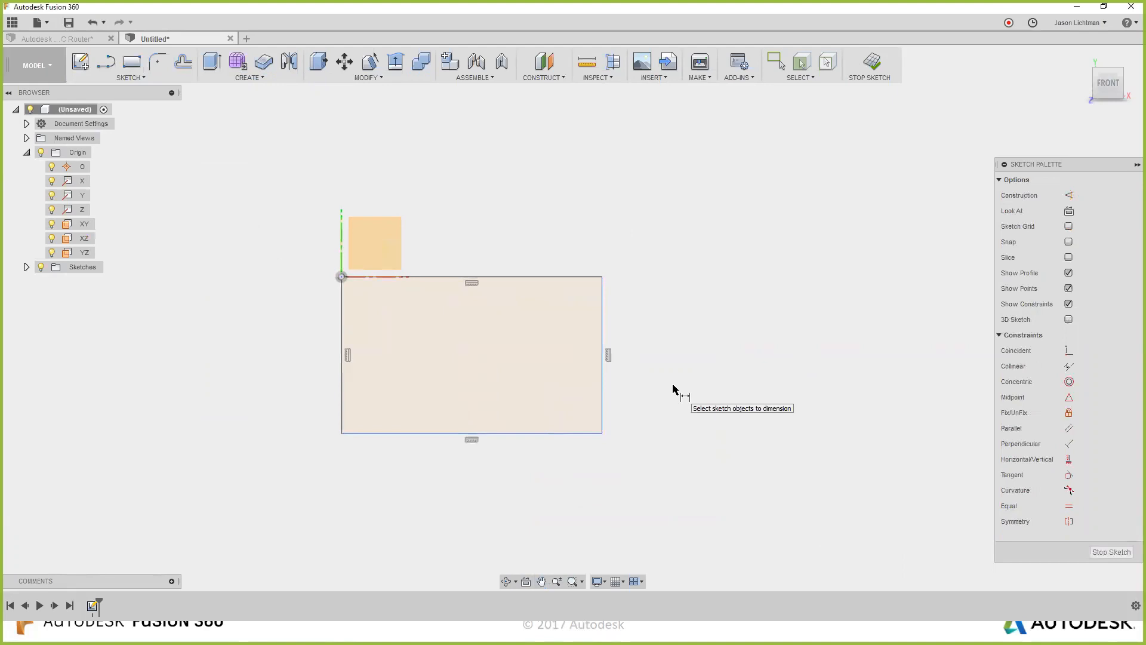
pyautogui.press('Escape')
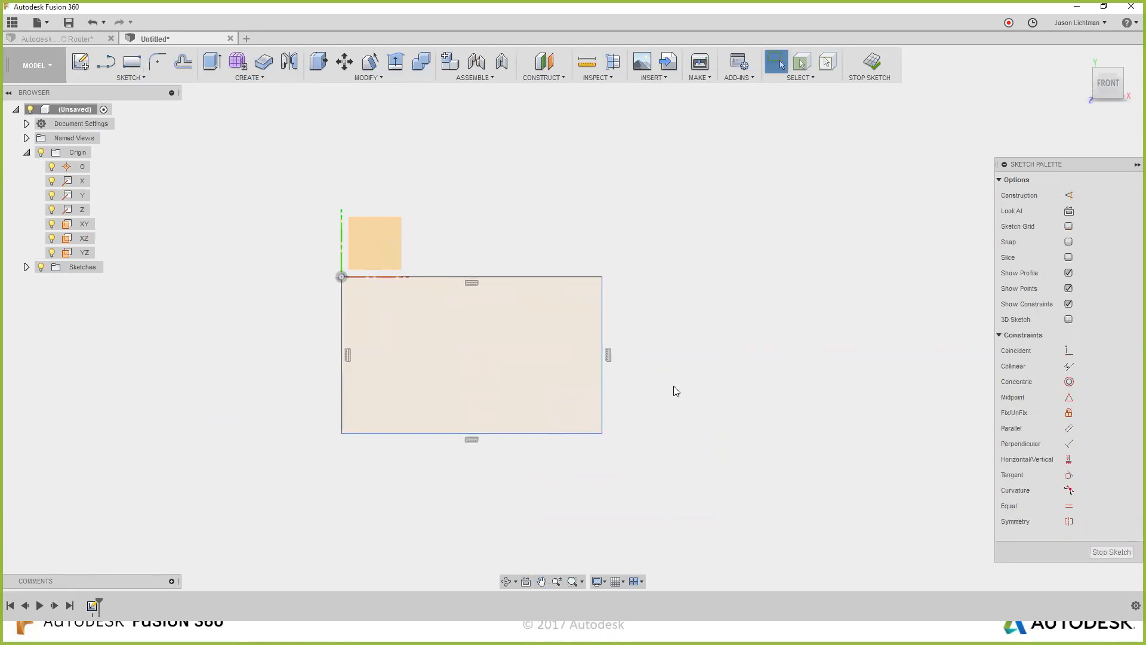
pyautogui.press('d')
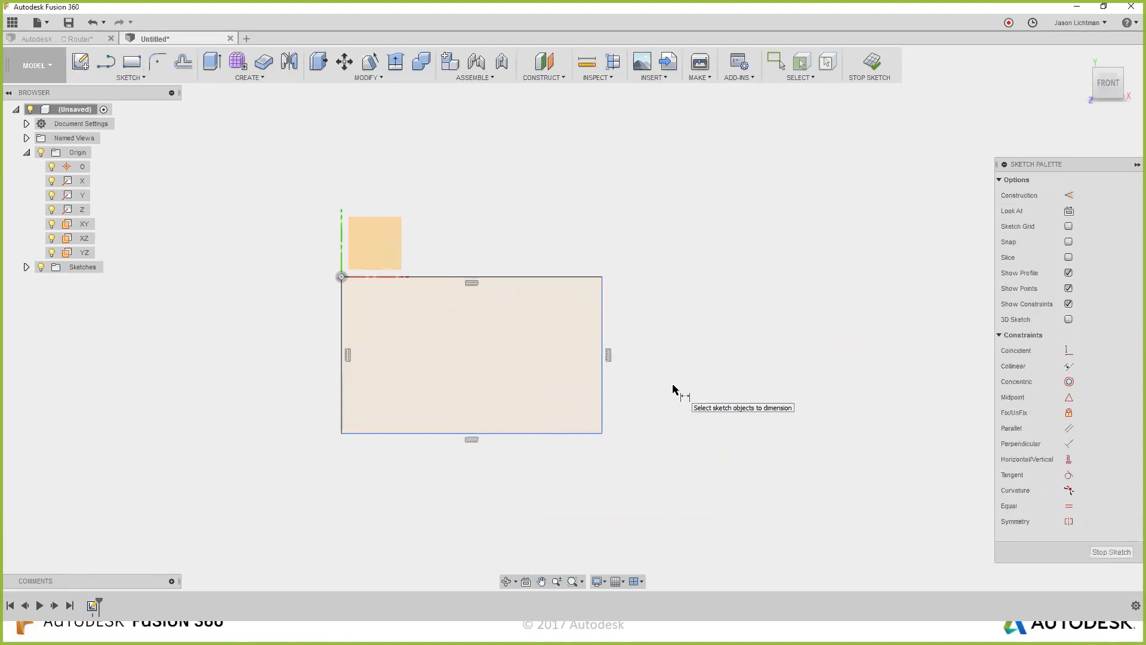
pyautogui.press('Escape')
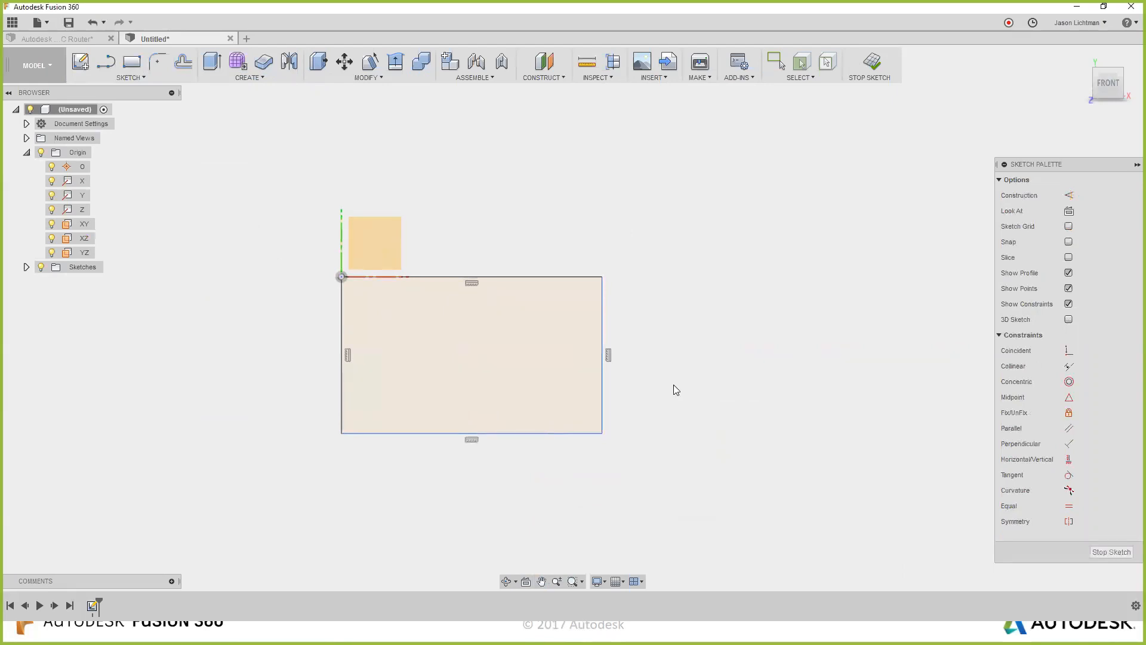
# Dimension the rectangle's upper horizontal edge with Sketch Dimension and set its length to 19.5 in.
pyautogui.click(126, 77)
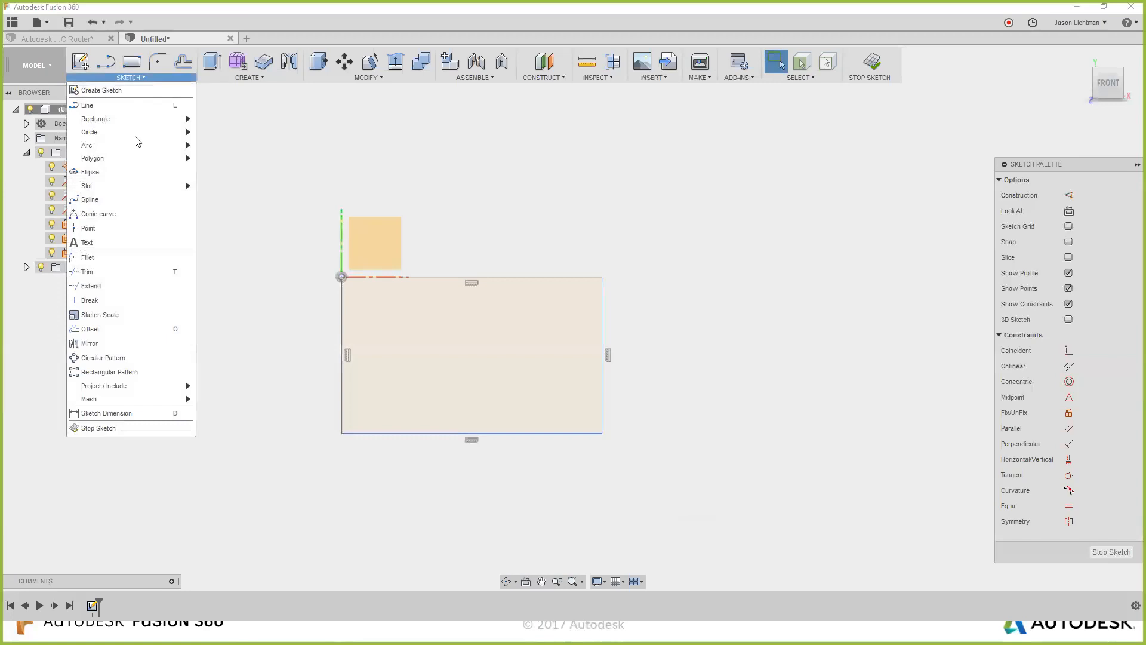
pyautogui.click(129, 410)
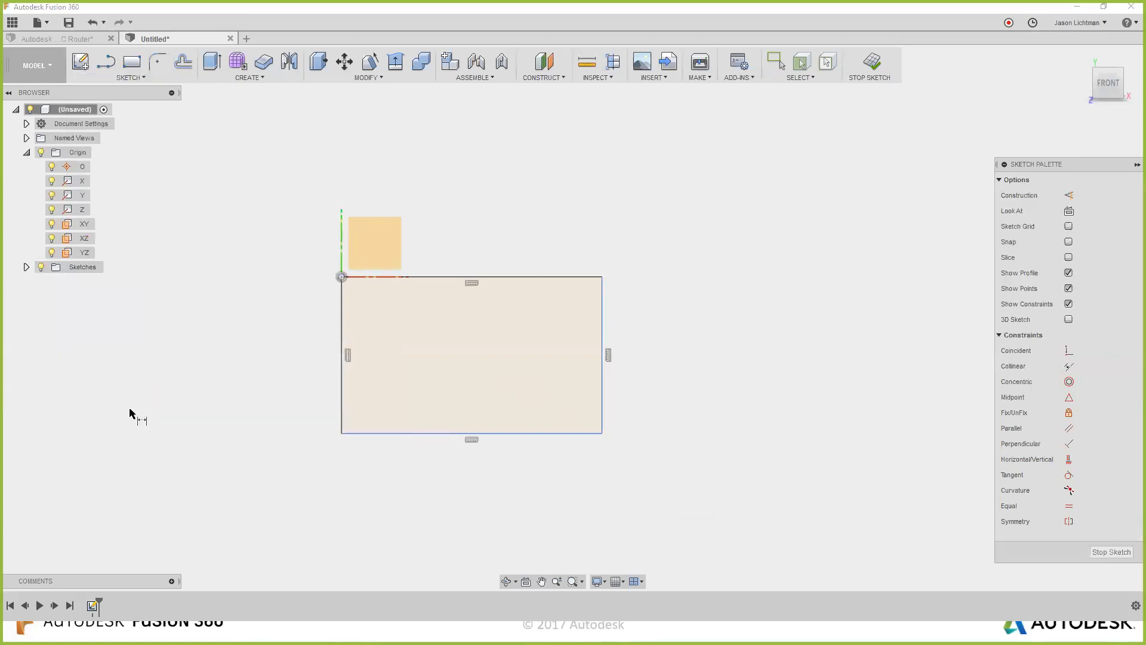
pyautogui.click(454, 278)
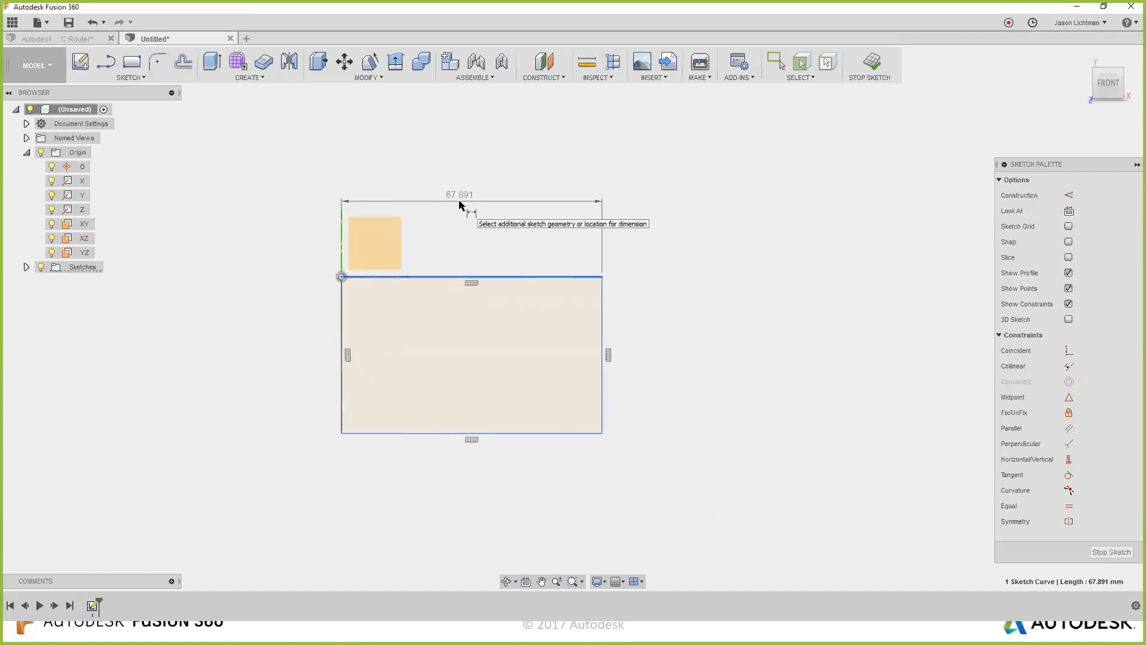
pyautogui.click(459, 201)
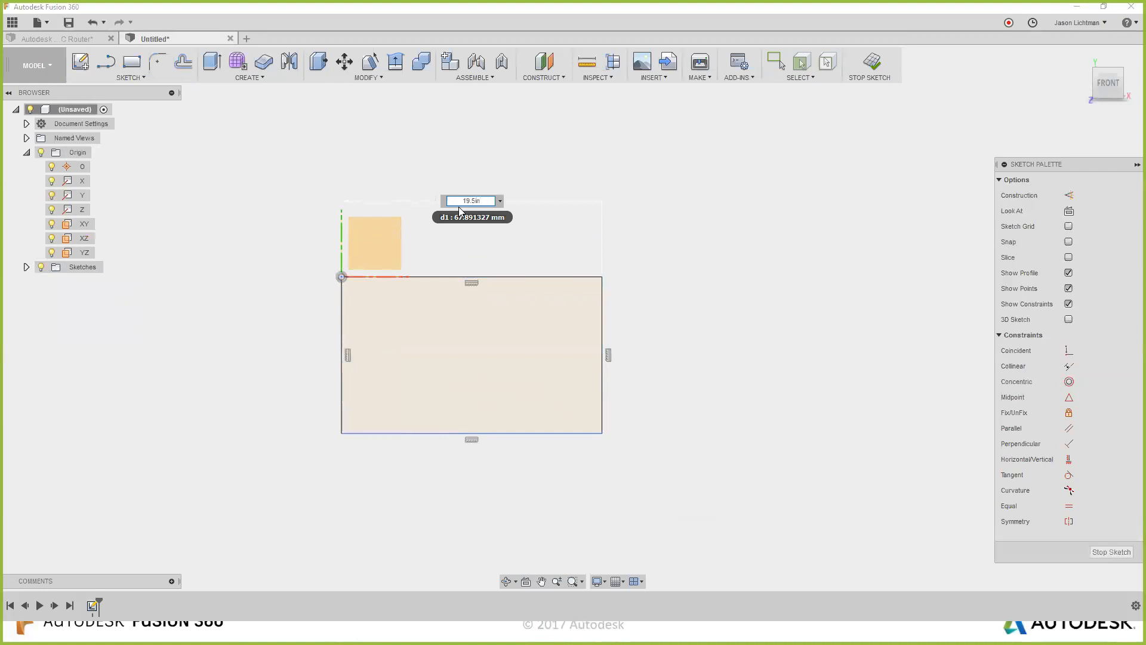
pyautogui.press('Return')
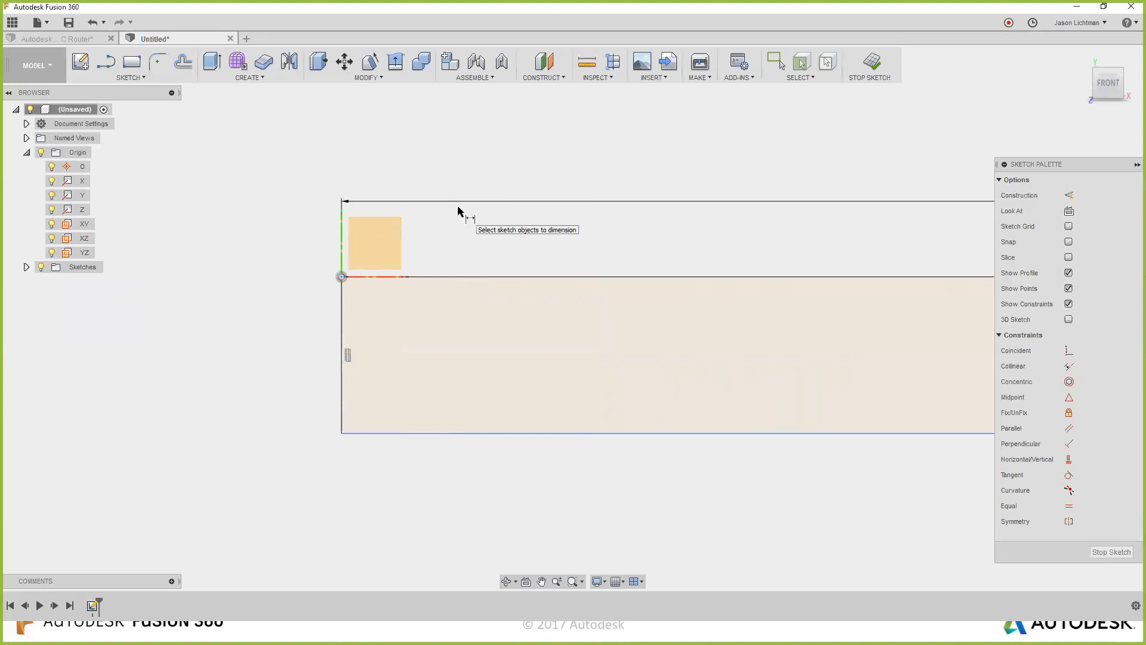
# Dimension the rectangle's right vertical edge and set its length to 11 in.
pyautogui.scroll(-6, 458, 211)
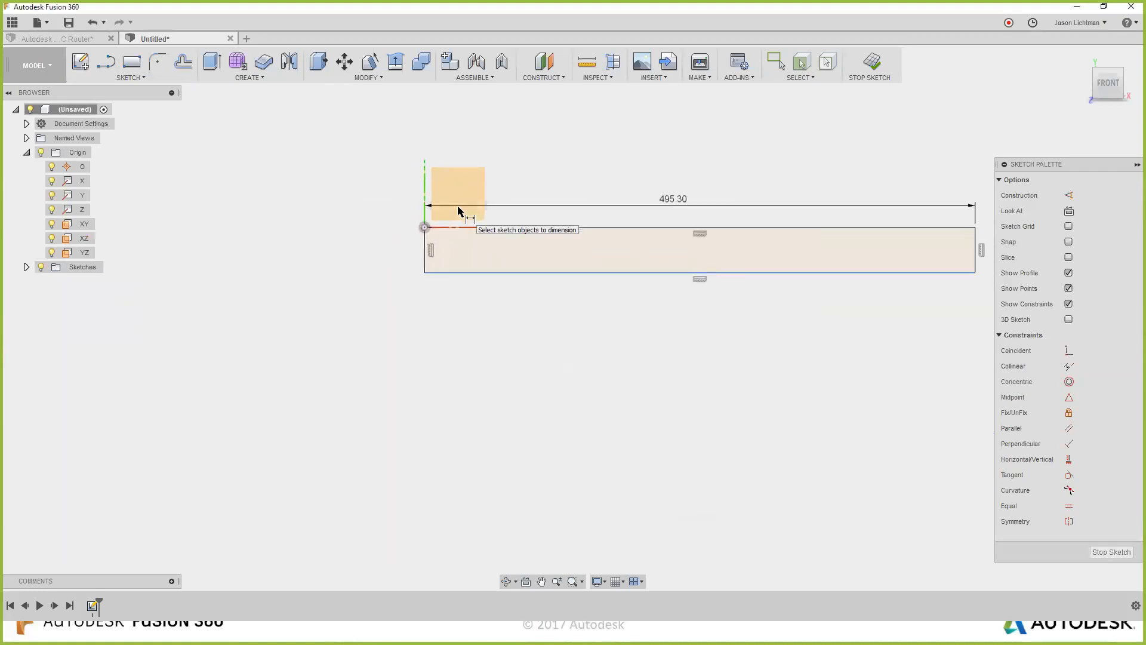
pyautogui.scroll(-1, 940, 327)
pyautogui.moveTo(936, 327); pyautogui.dragTo(774, 383, button='middle')
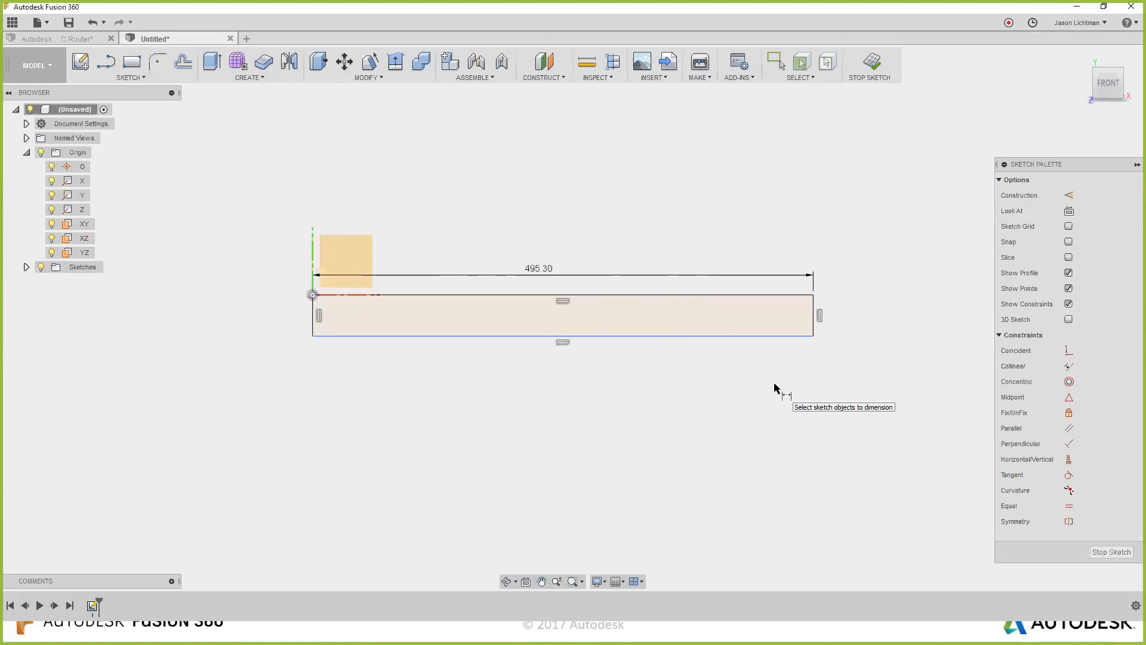
pyautogui.click(813, 313)
pyautogui.click(875, 316)
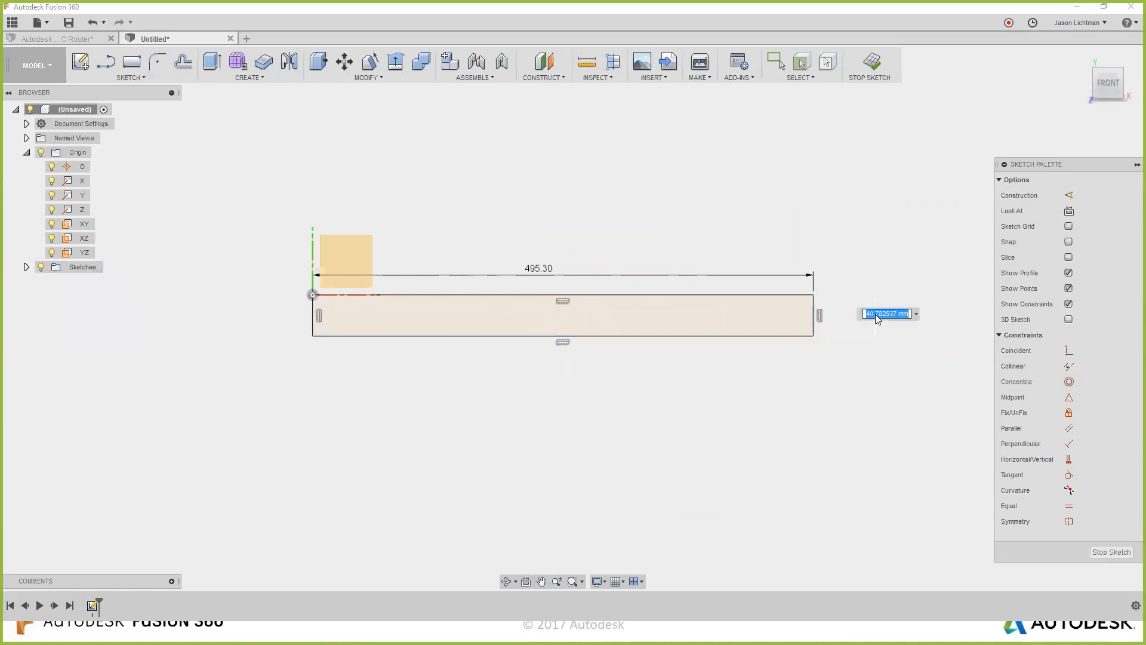
pyautogui.write('11in')
pyautogui.press('Return')
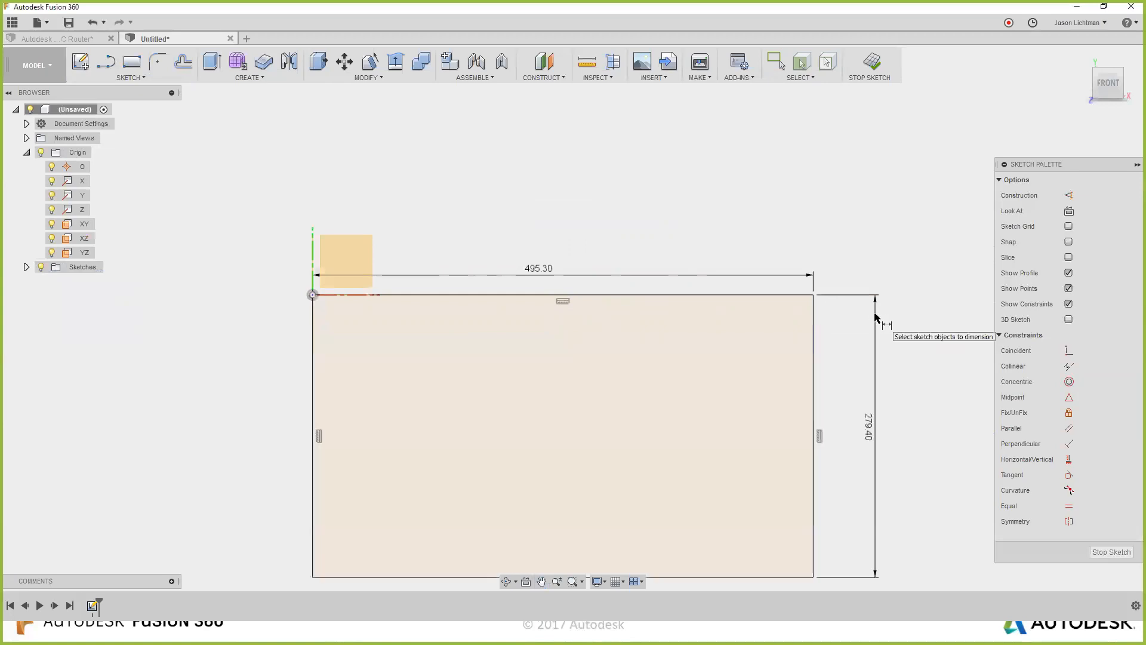
# Finish the sketch containing the dimensioned rectangle.
pyautogui.scroll(-1, 852, 409)
pyautogui.moveTo(852, 409); pyautogui.dragTo(824, 322, button='middle')
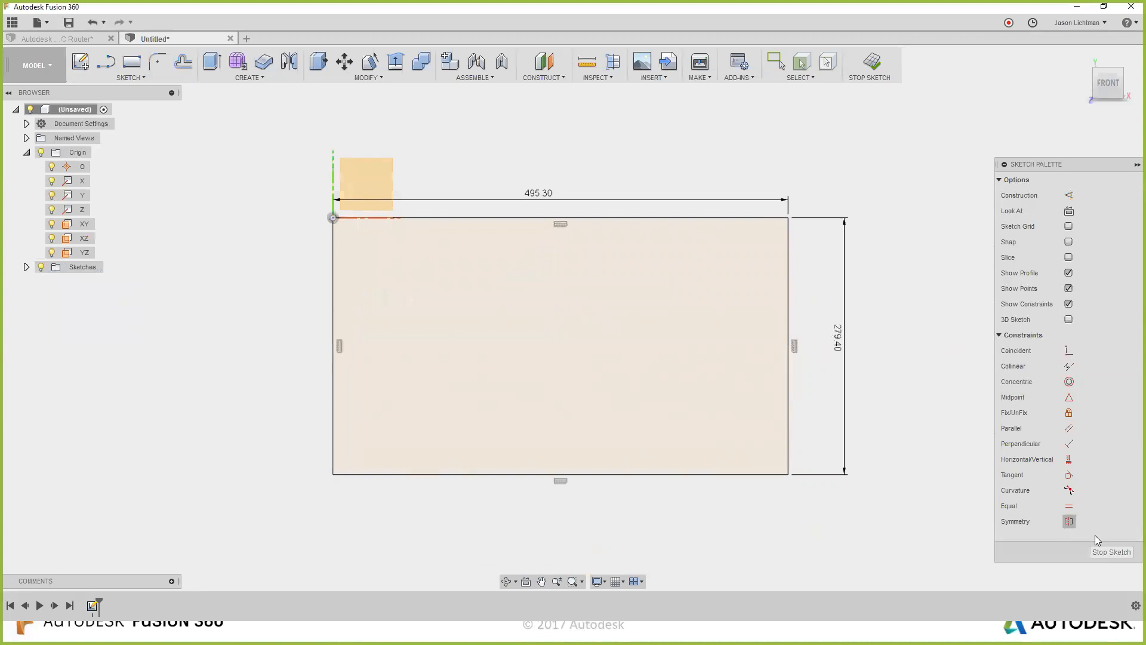
pyautogui.click(1109, 552)
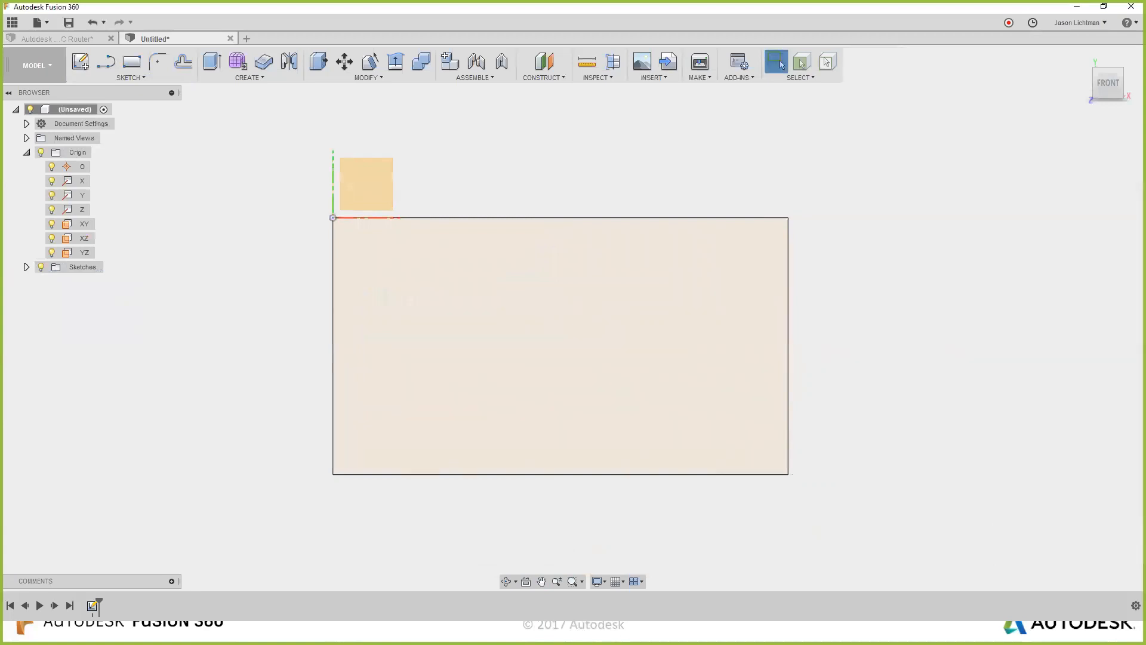
# Rename the rectangle's sketch in the design history as Sketch Gantry Plate and deselect it.
pyautogui.rightClick(93, 606)
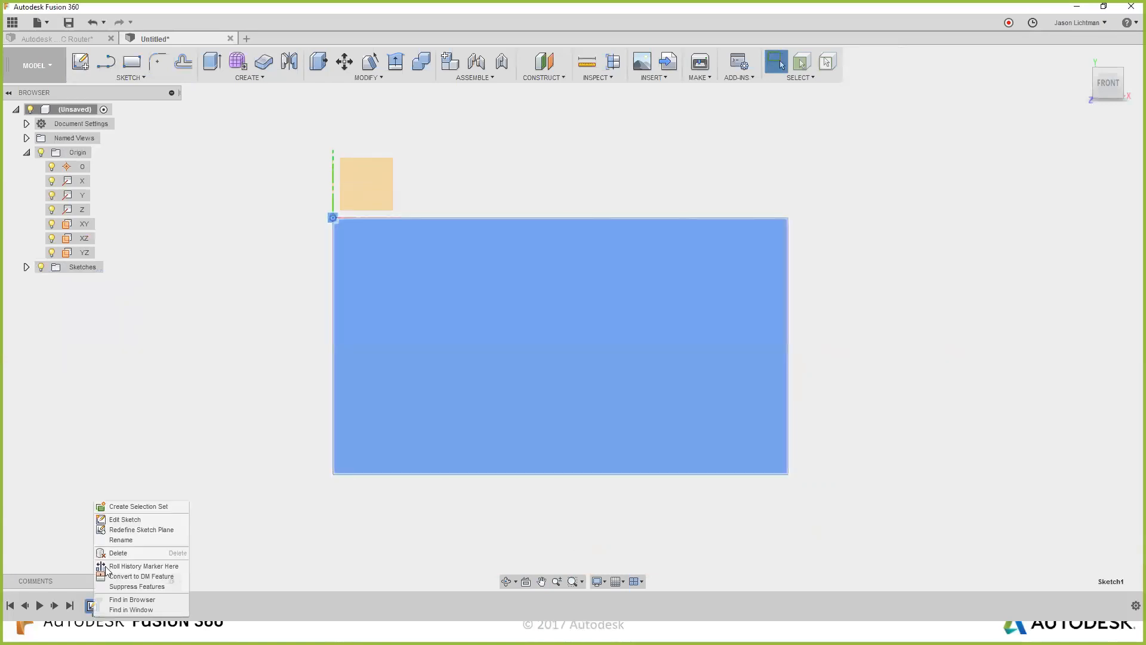
pyautogui.click(120, 540)
pyautogui.write('Sketch')
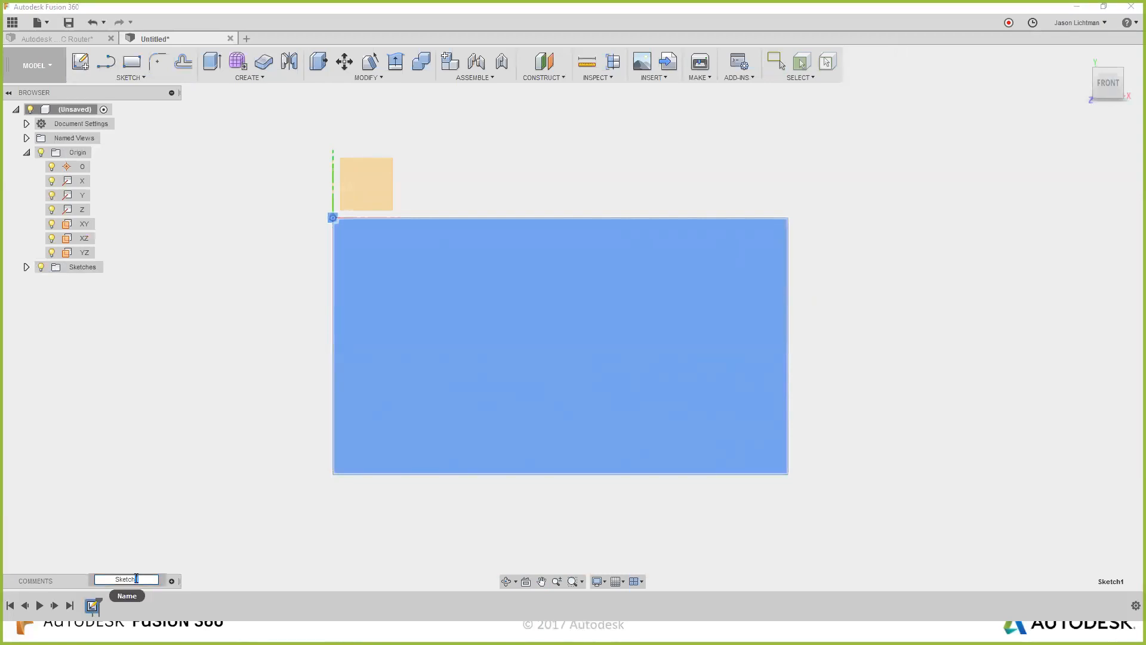
pyautogui.write(' Gantry Plate')
pyautogui.press('Return')
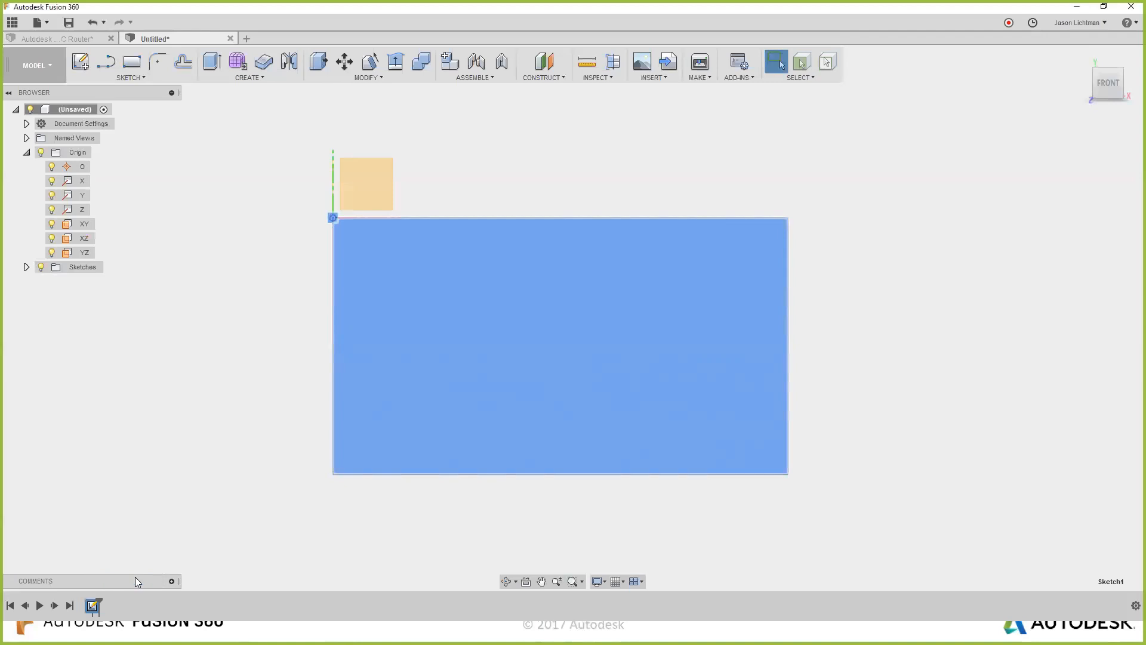
pyautogui.click(115, 513)
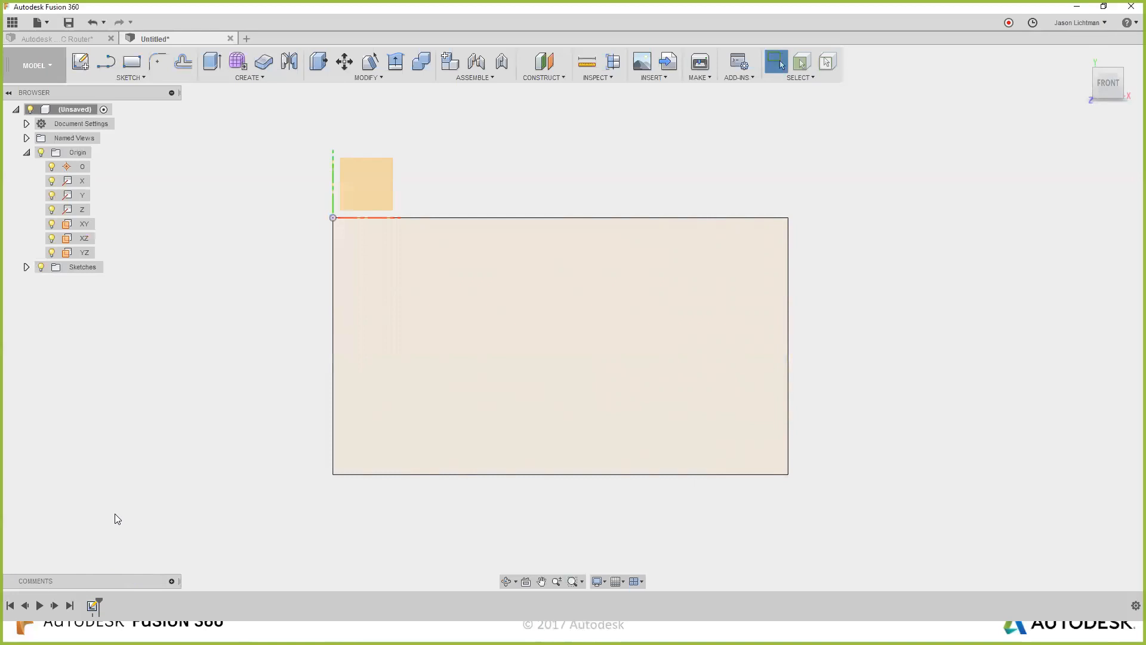
# Switch to Adobe Illustrator with the Glowforge Template.ai document.
pyautogui.hotkey('alt', 'Tab')
pyautogui.hotkey('alt', 'Tab')
pyautogui.hotkey('alt', 'Tab')
pyautogui.hotkey('alt', 'Tab')
pyautogui.hotkey('alt', 'Tab')
pyautogui.hotkey('alt', 'Tab')
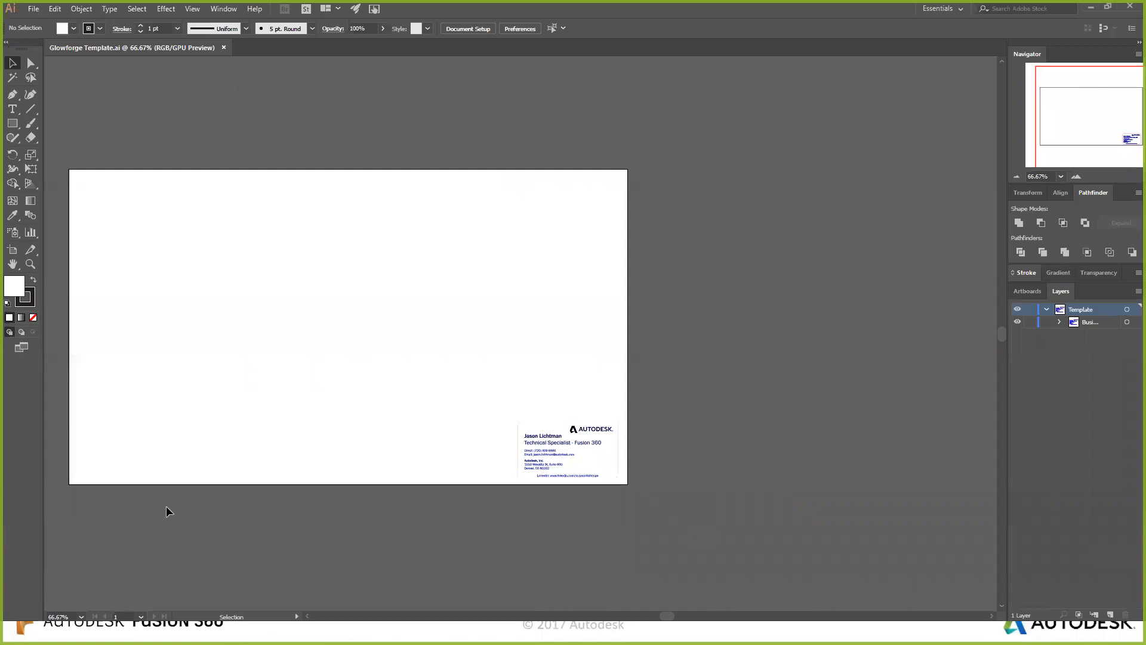
# Draw two separate rectangles on the artboard, about 3.81 × 1.96 in and, below it to the right, about 4.21 × 2.25 in.
pyautogui.moveTo(1050, 122); pyautogui.dragTo(1070, 115)
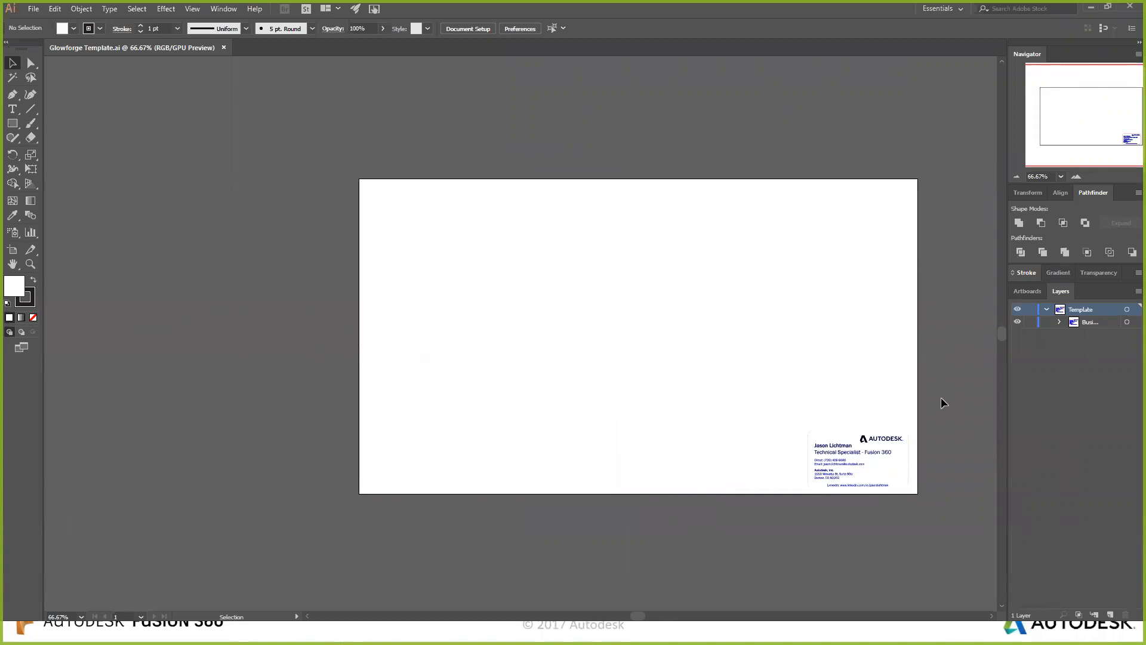
pyautogui.press('m')
pyautogui.moveTo(437, 240)
pyautogui.mouseDown()
pyautogui.moveTo(545, 295)
pyautogui.moveTo(633, 387)
pyautogui.mouseUp()
pyautogui.press('v')
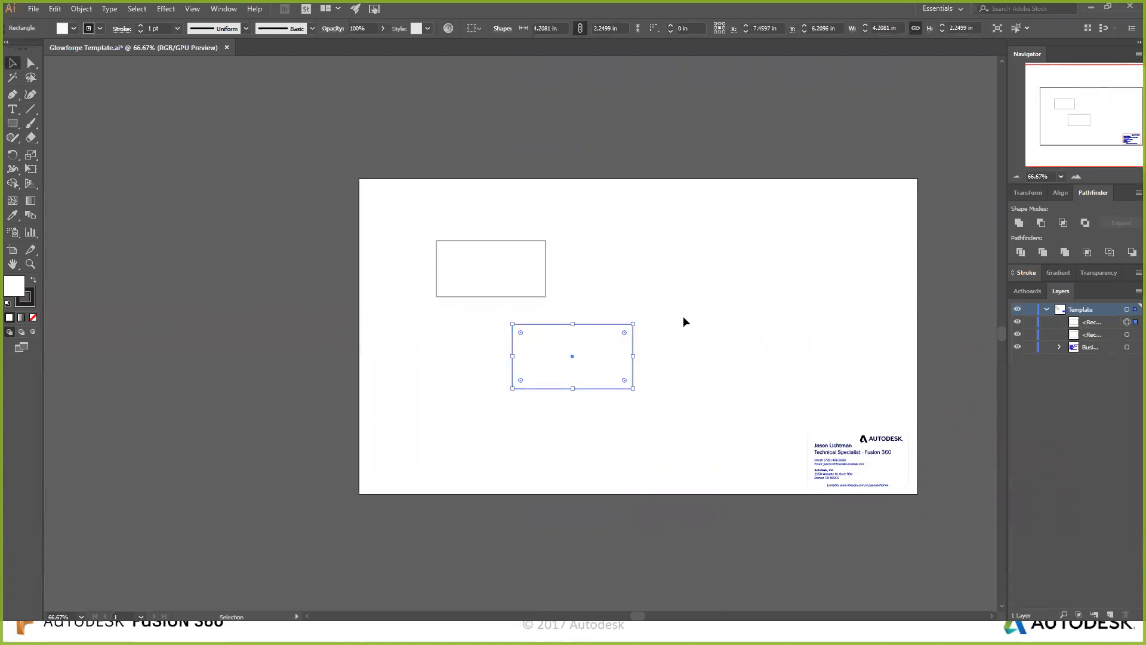
# Set the upper-left rectangle's width to 40 mm with its proportions constrained.
pyautogui.scroll(-1, 681, 310)
pyautogui.click(1077, 176)
pyautogui.click(1076, 177)
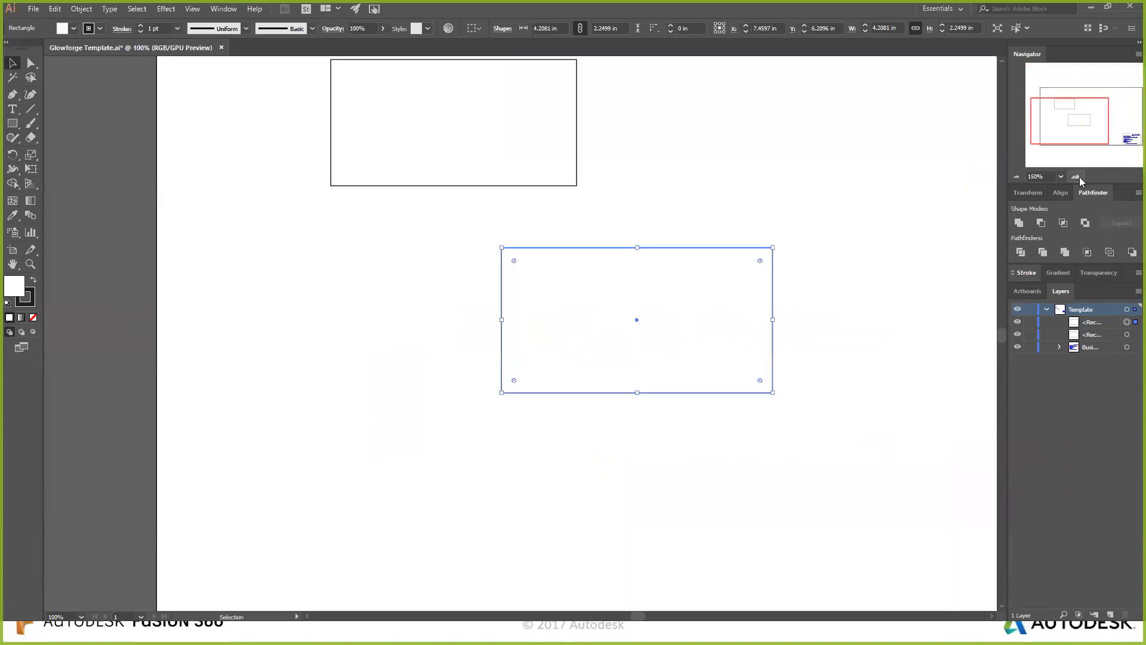
pyautogui.click(528, 154)
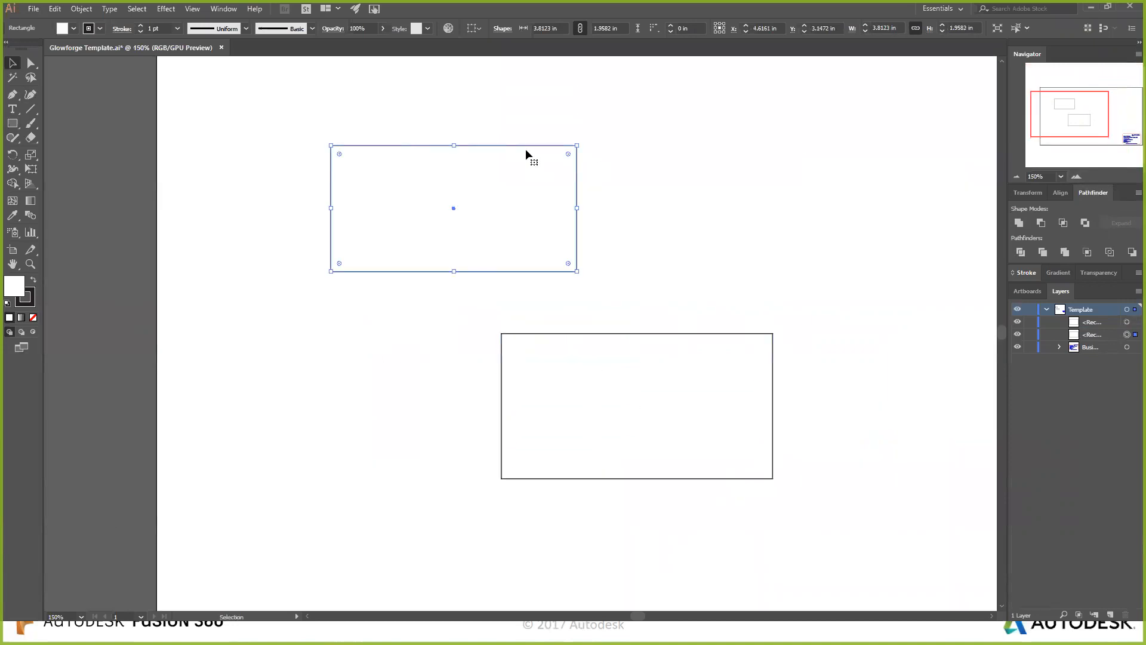
pyautogui.doubleClick(881, 27)
pyautogui.write('40mm')
pyautogui.press('Return')
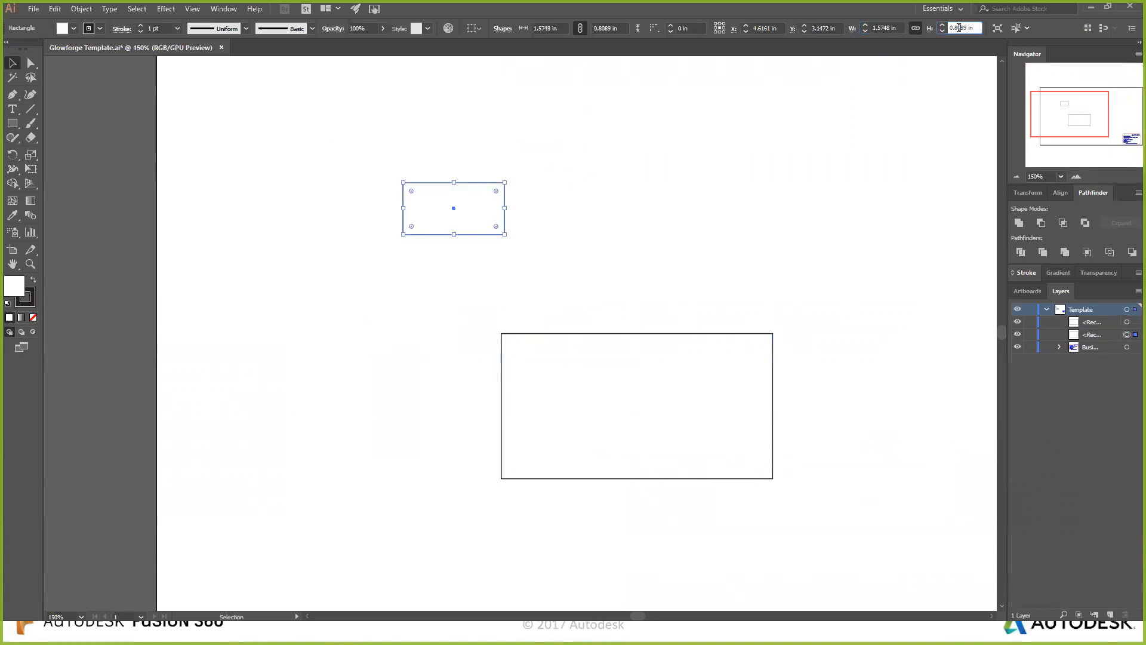
# Unlink the upper-left rectangle's width and height proportions and set its height to 20 mm.
pyautogui.click(915, 29)
pyautogui.doubleClick(958, 28)
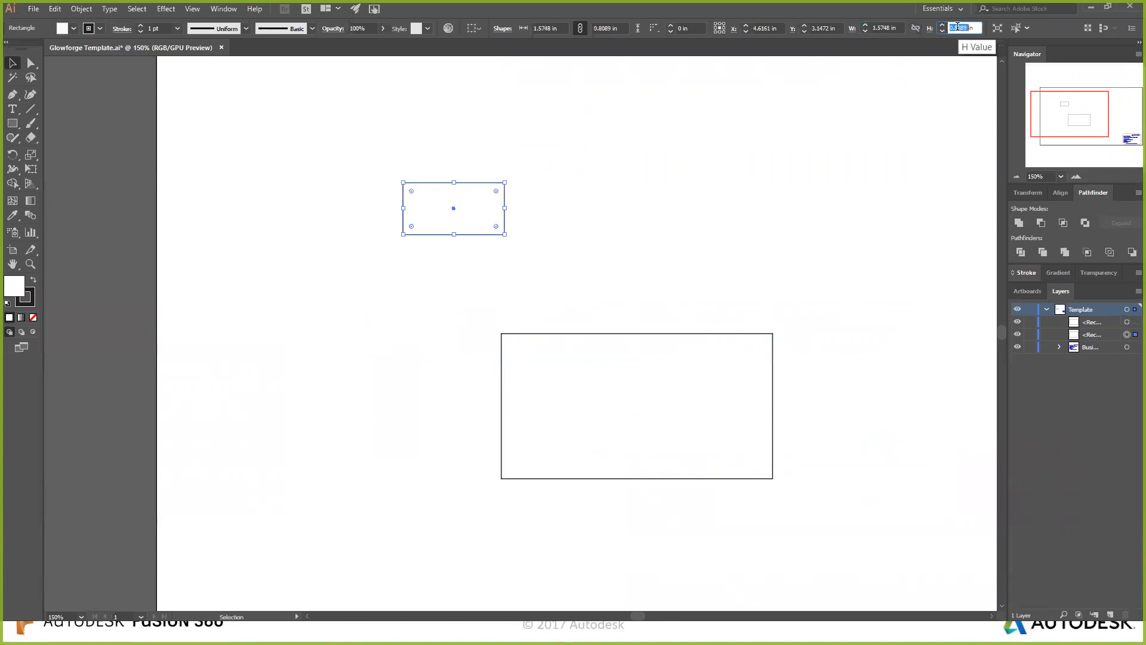
pyautogui.write('20mm')
pyautogui.press('Return')
pyautogui.doubleClick(957, 28)
pyautogui.write('20mm')
pyautogui.press('Return')
# Resize the lower-right rectangle to 80 mm wide and 60 mm high.
pyautogui.click(595, 365)
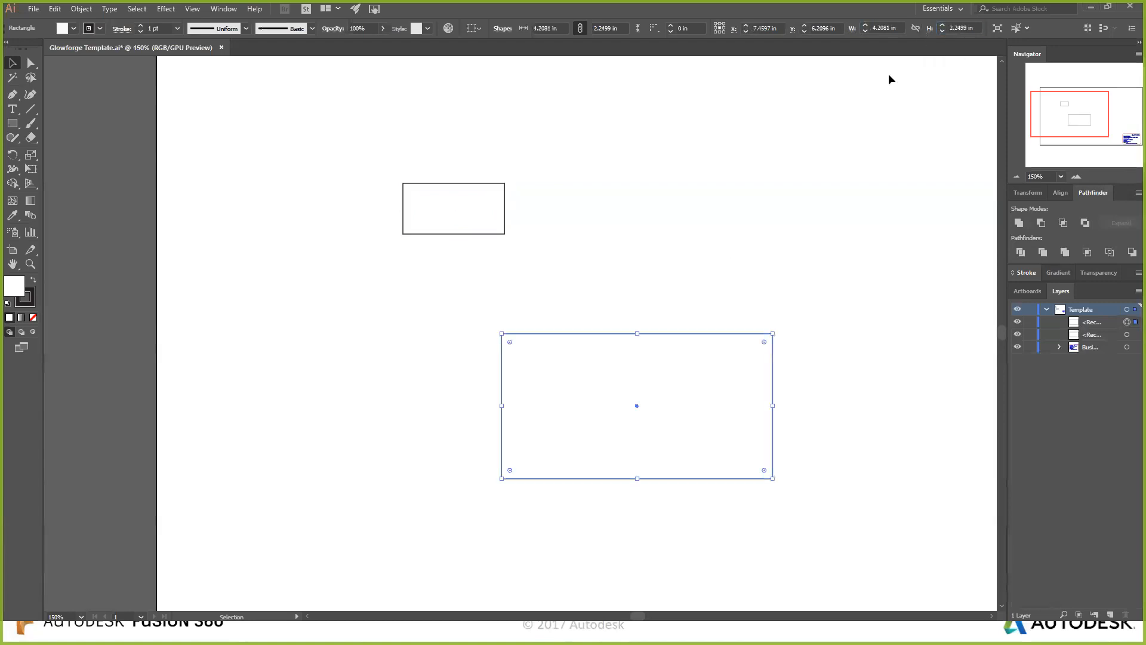
pyautogui.doubleClick(882, 26)
pyautogui.write('80mm')
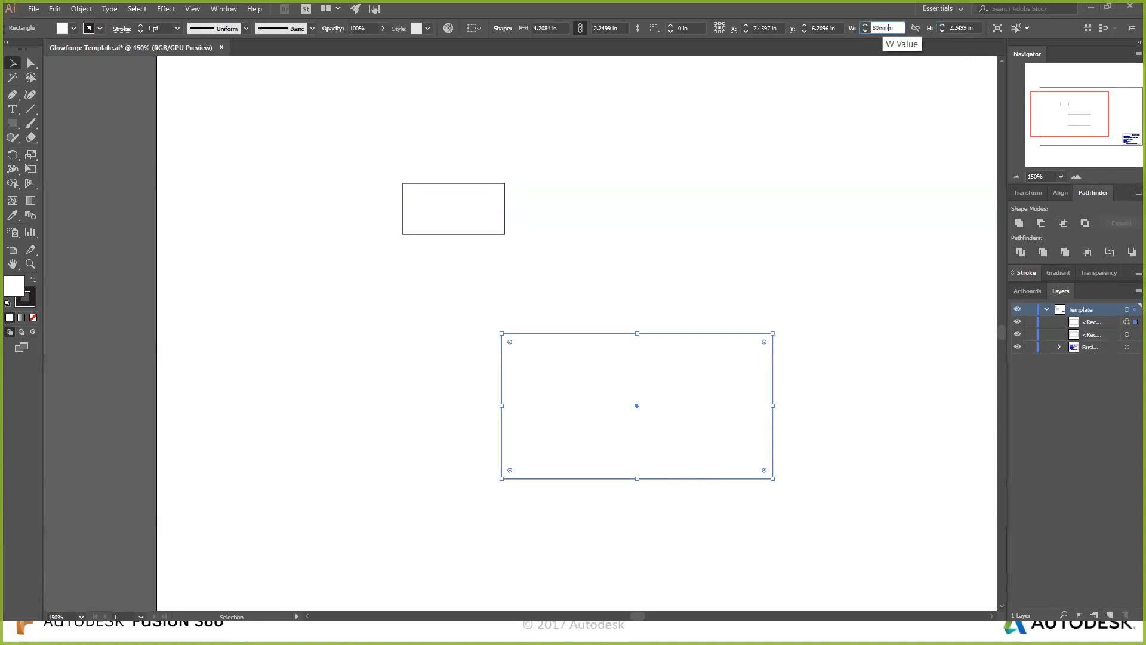
pyautogui.press('Return')
pyautogui.doubleClick(953, 28)
pyautogui.press('BackSpace')
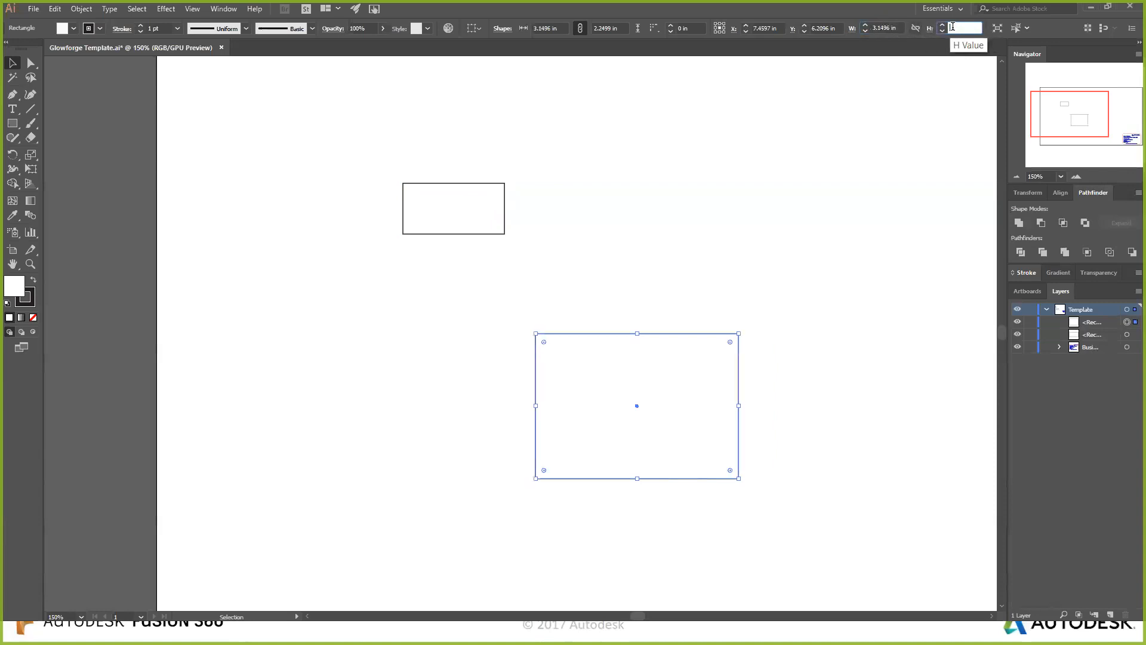
pyautogui.write('60mm')
pyautogui.press('Return')
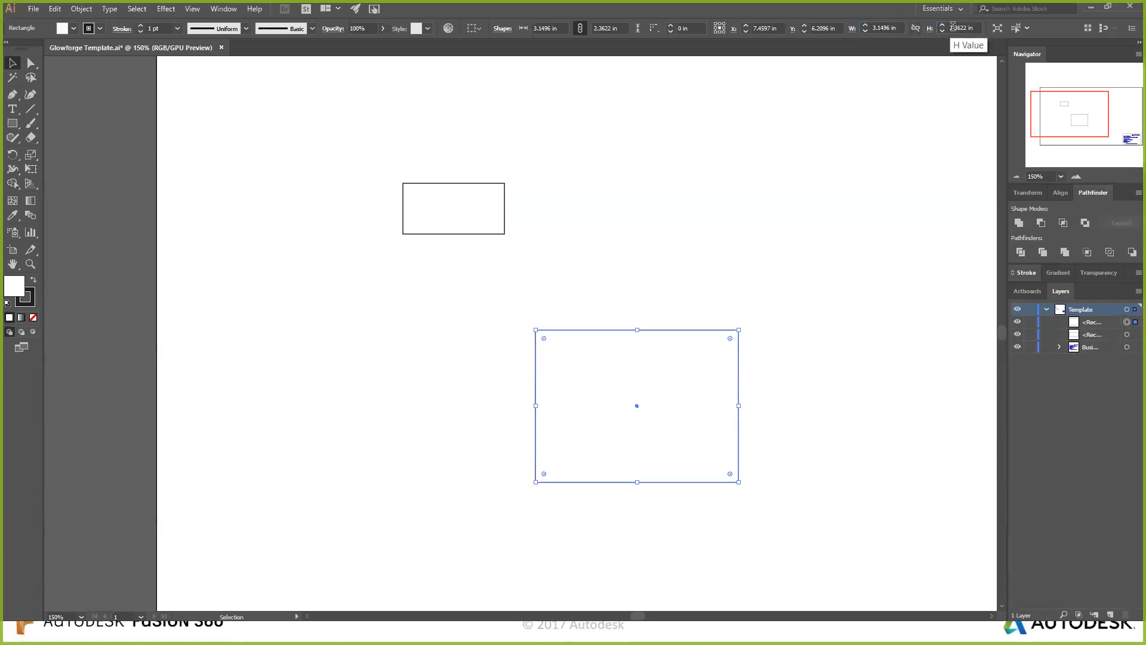
# Move the 80 × 60 mm rectangle up and to the left, placing it closer below the small rectangle.
pyautogui.moveTo(548, 331); pyautogui.dragTo(493, 267)
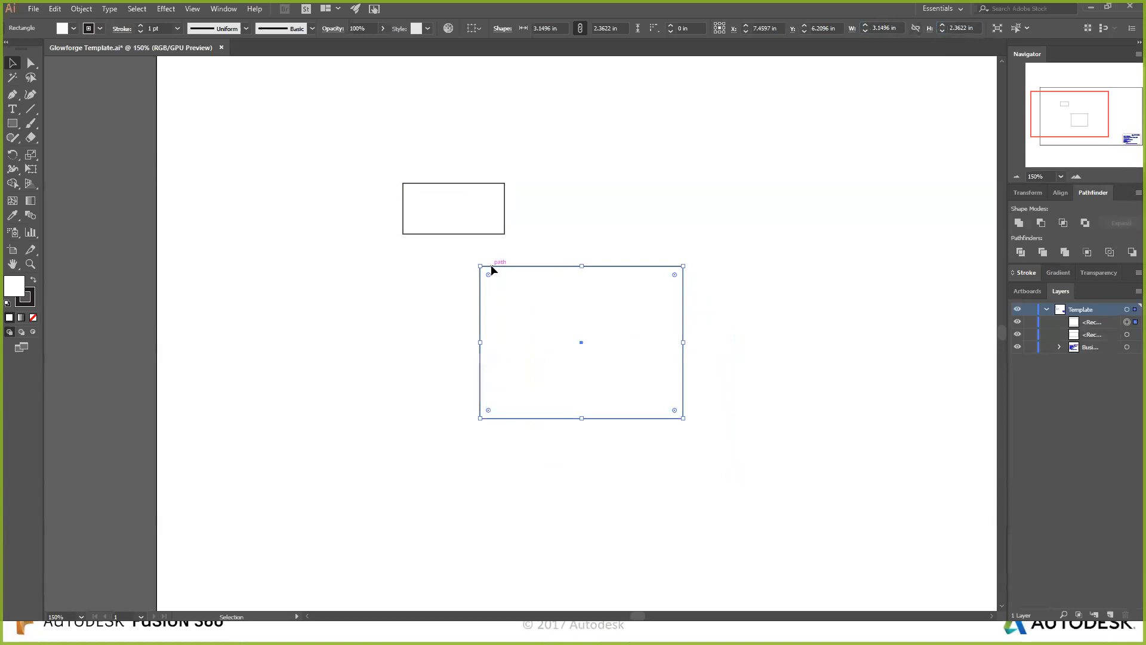
pyautogui.click(344, 371)
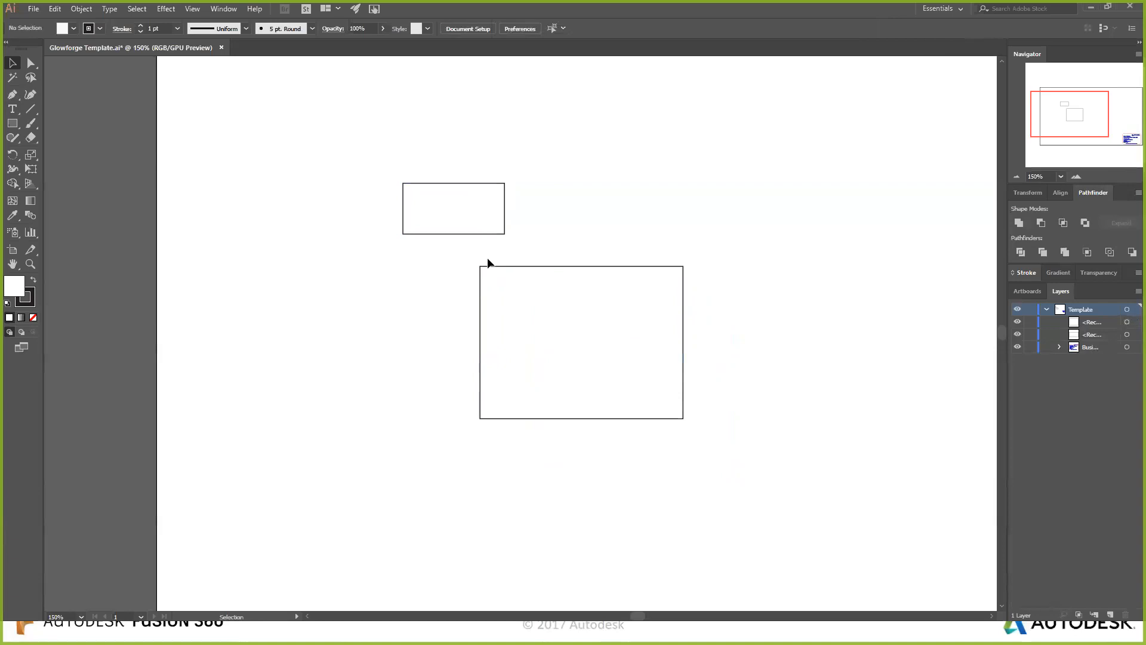
pyautogui.click(33, 8)
pyautogui.click(81, 302)
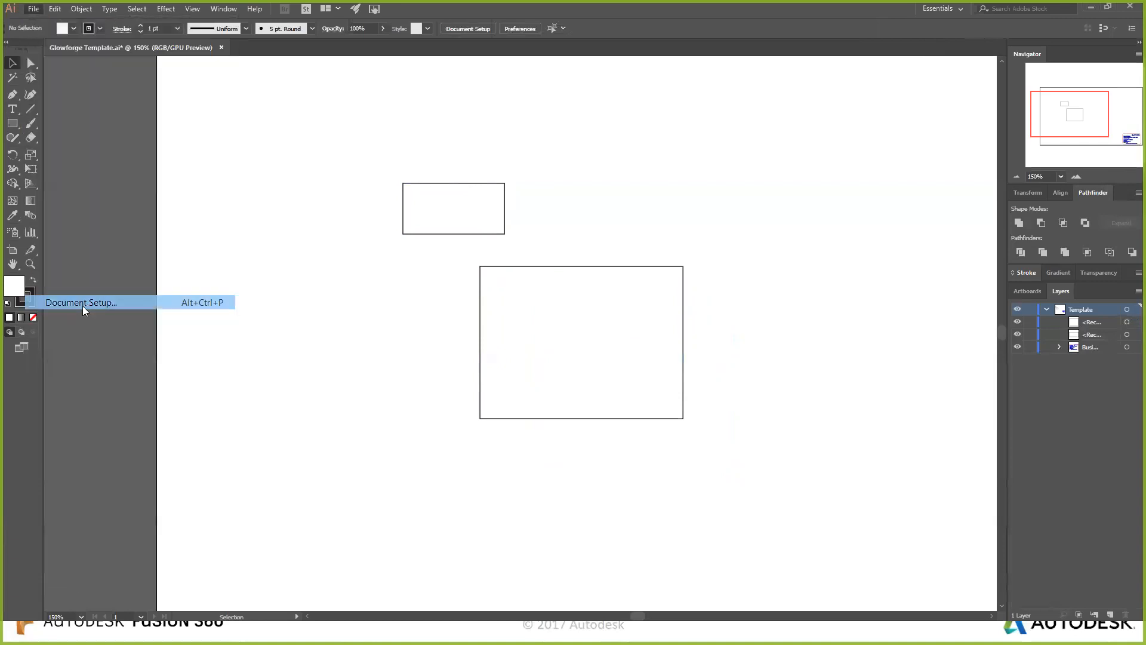
pyautogui.click(96, 60)
pyautogui.click(71, 86)
pyautogui.click(75, 58)
pyautogui.click(71, 98)
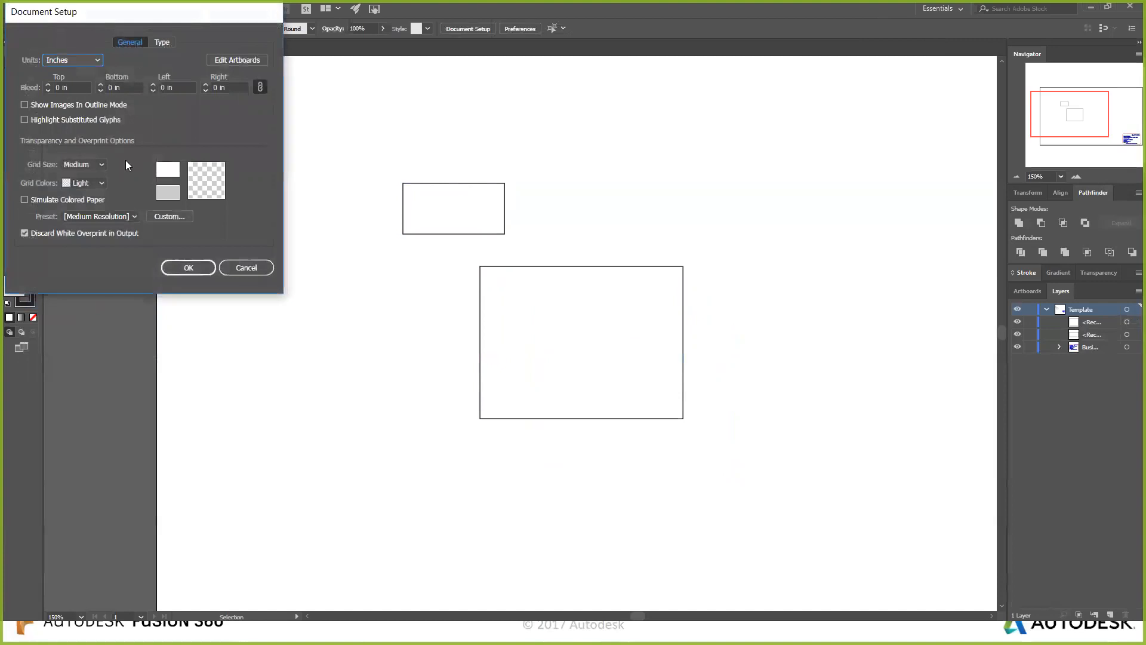
pyautogui.click(184, 265)
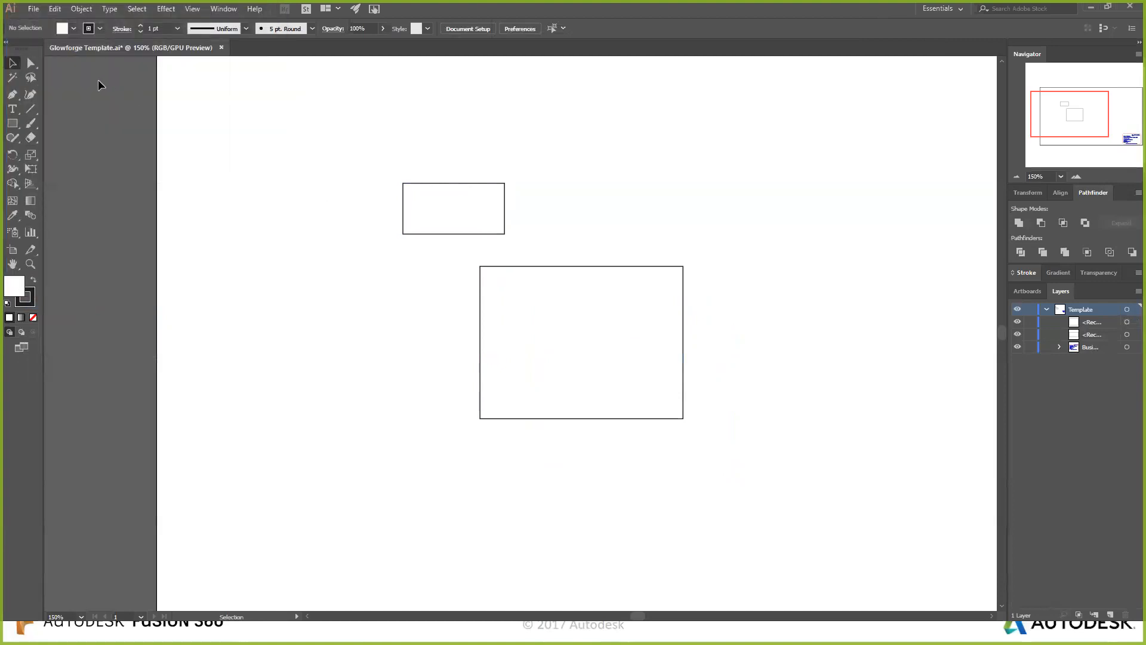
# Change the document's measurement units to millimetres.
pyautogui.click(34, 8)
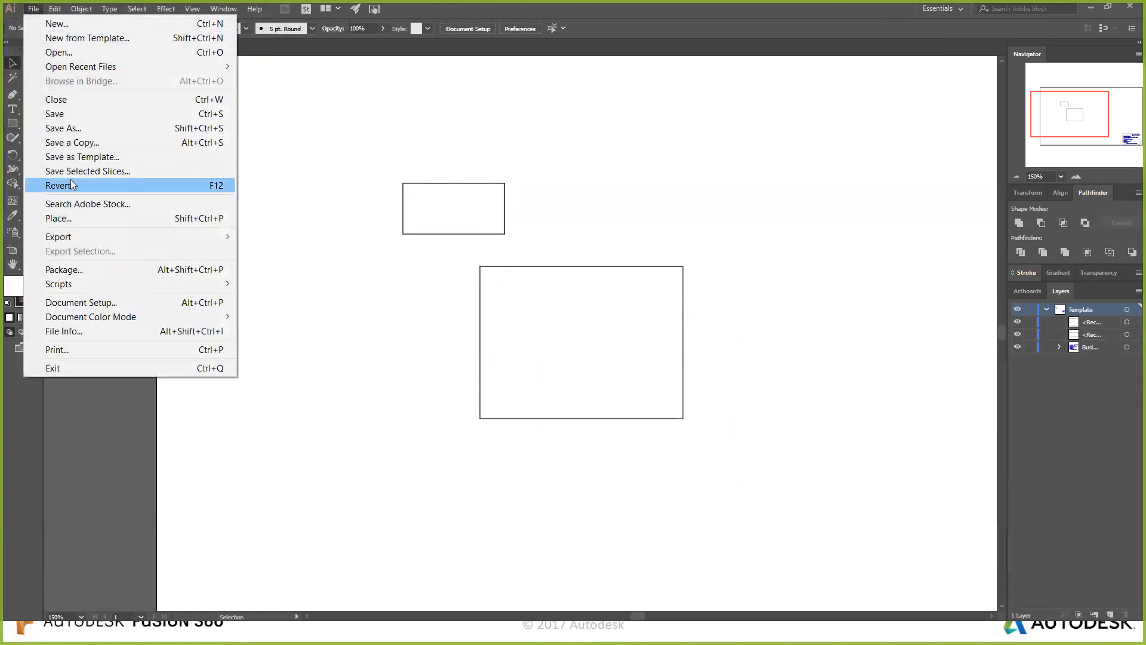
pyautogui.click(109, 300)
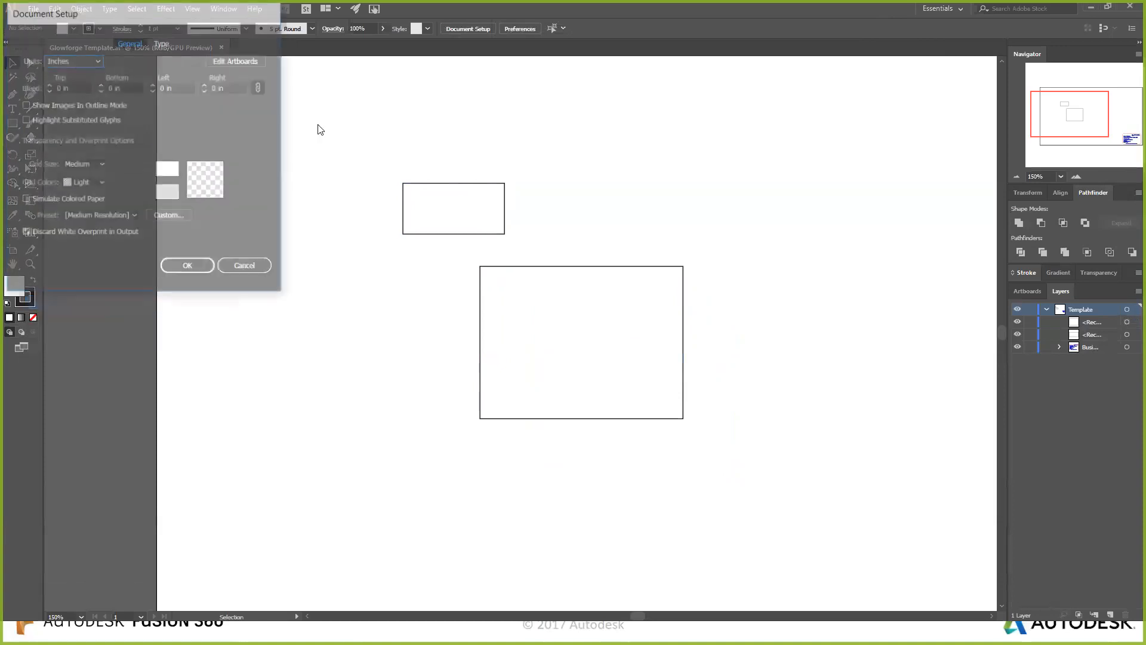
pyautogui.click(89, 60)
pyautogui.click(78, 113)
pyautogui.click(182, 266)
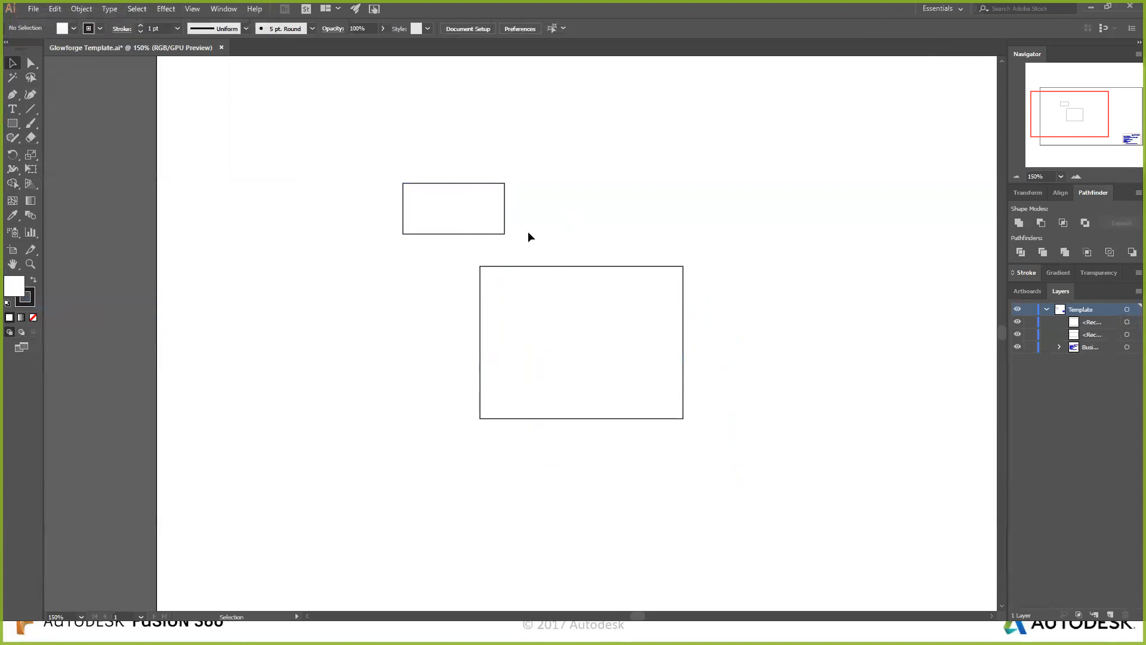
# Use the small rectangle's lower-right corner as its reference point and set its Y position to 90 mm.
pyautogui.click(493, 237)
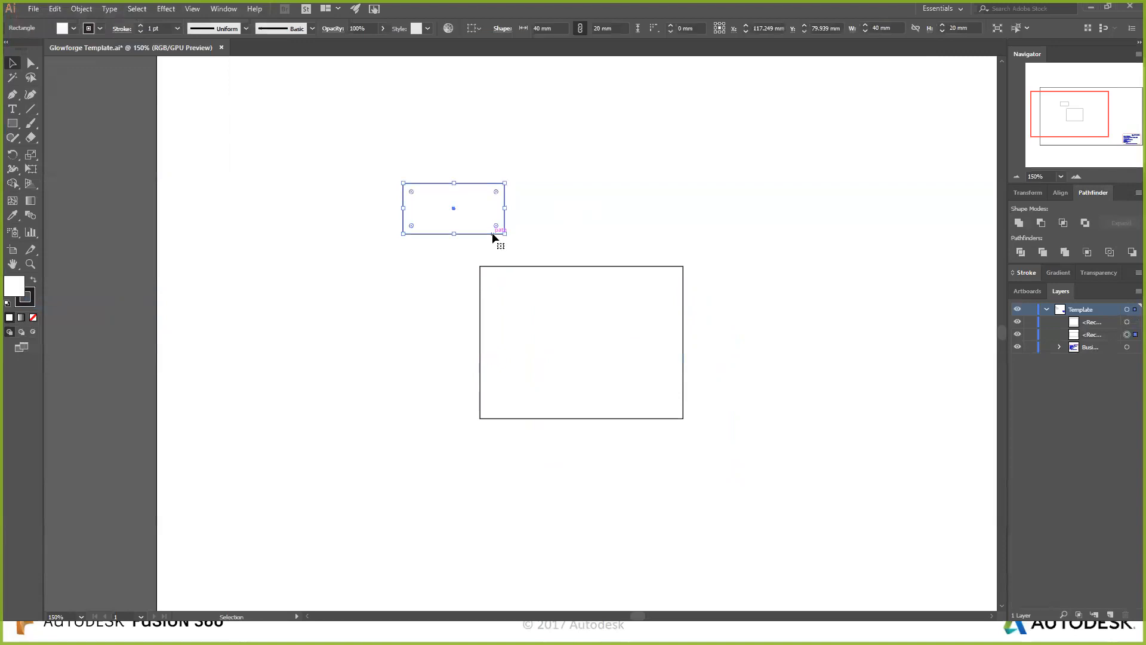
pyautogui.click(720, 30)
pyautogui.click(818, 29)
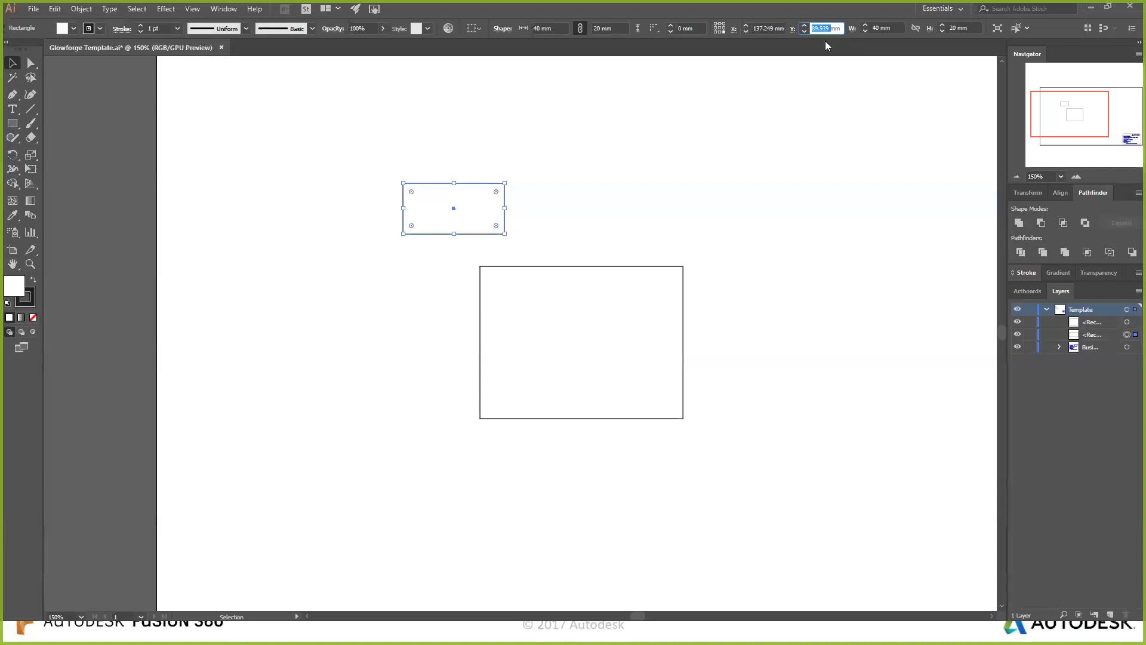
pyautogui.write('90')
pyautogui.press('Return')
# Use the large rectangle's top centre as its reference point and set its Y position to 110 mm.
pyautogui.click(615, 267)
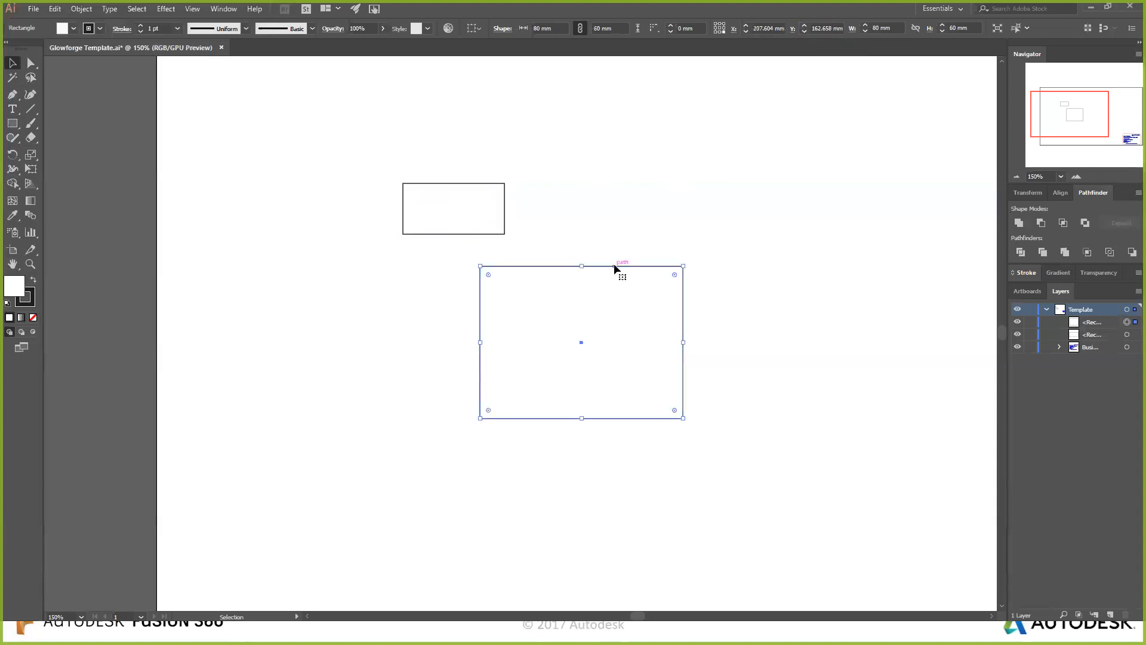
pyautogui.click(716, 28)
pyautogui.click(820, 29)
pyautogui.write('5')
pyautogui.press('Return')
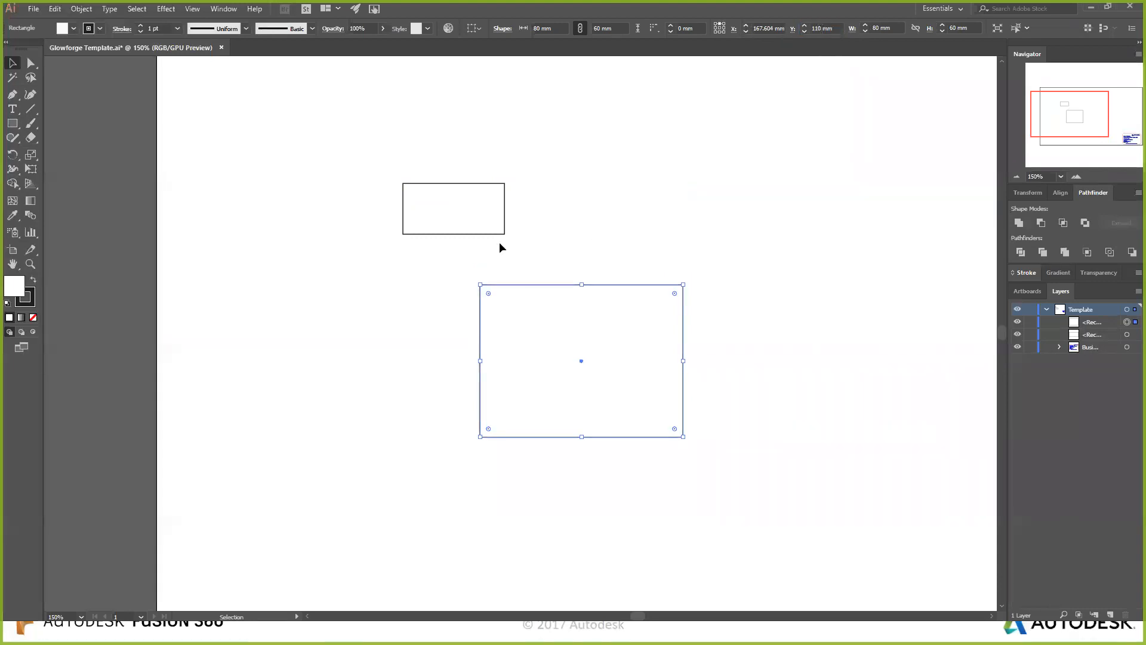
pyautogui.click(503, 270)
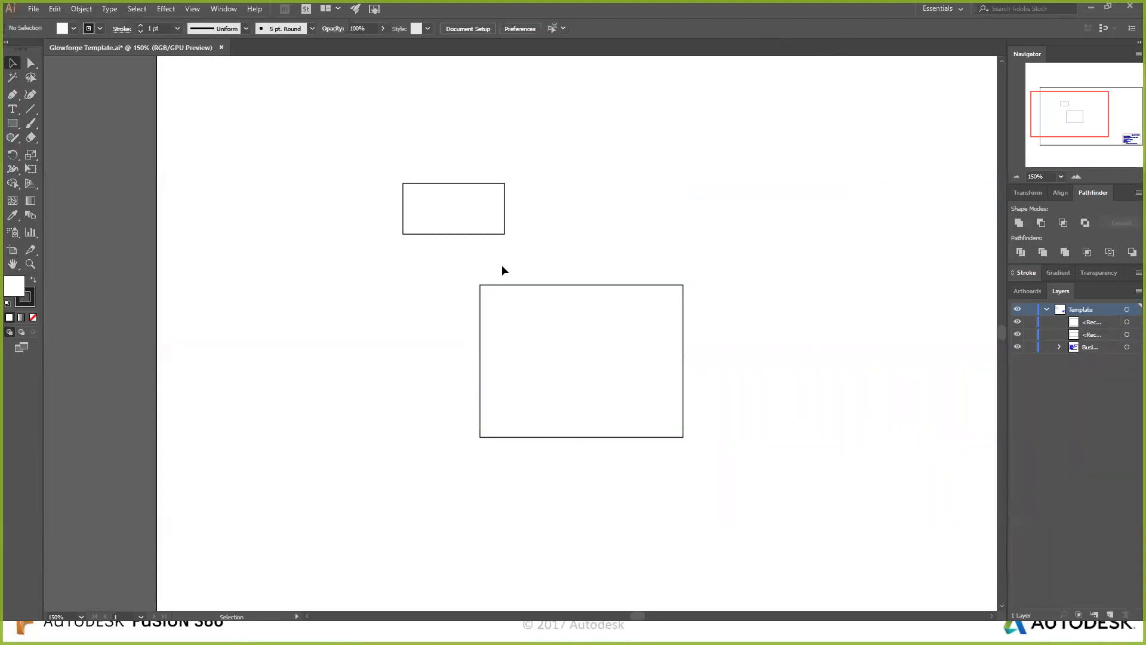
# Select both rectangles and move them together about 7 mm right and 10 mm down.
pyautogui.moveTo(375, 159); pyautogui.dragTo(722, 464)
pyautogui.moveTo(684, 403); pyautogui.dragTo(713, 427)
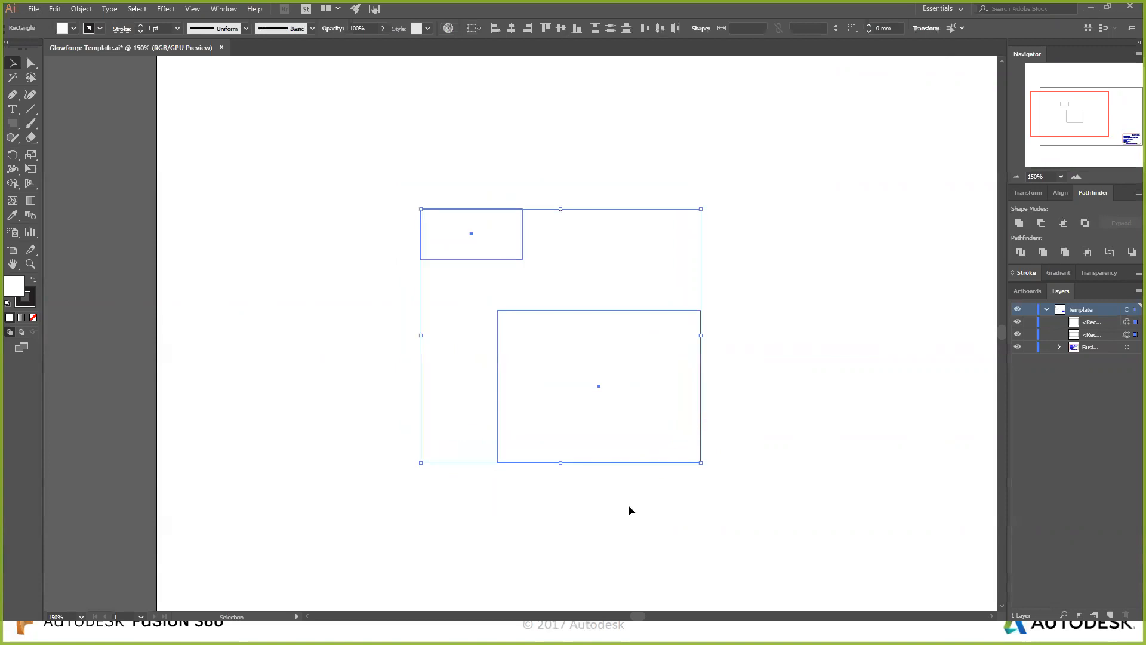
pyautogui.click(552, 292)
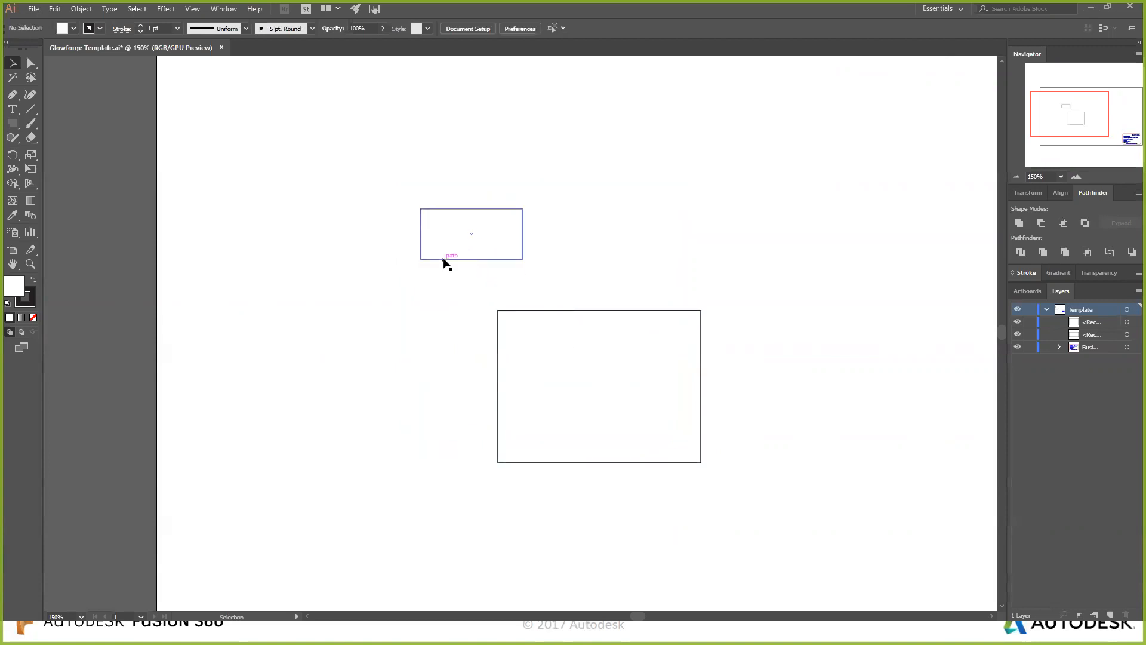
# Try a 30 mm height on the small rectangle with its bottom centre as reference point, and undo it.
pyautogui.click(505, 260)
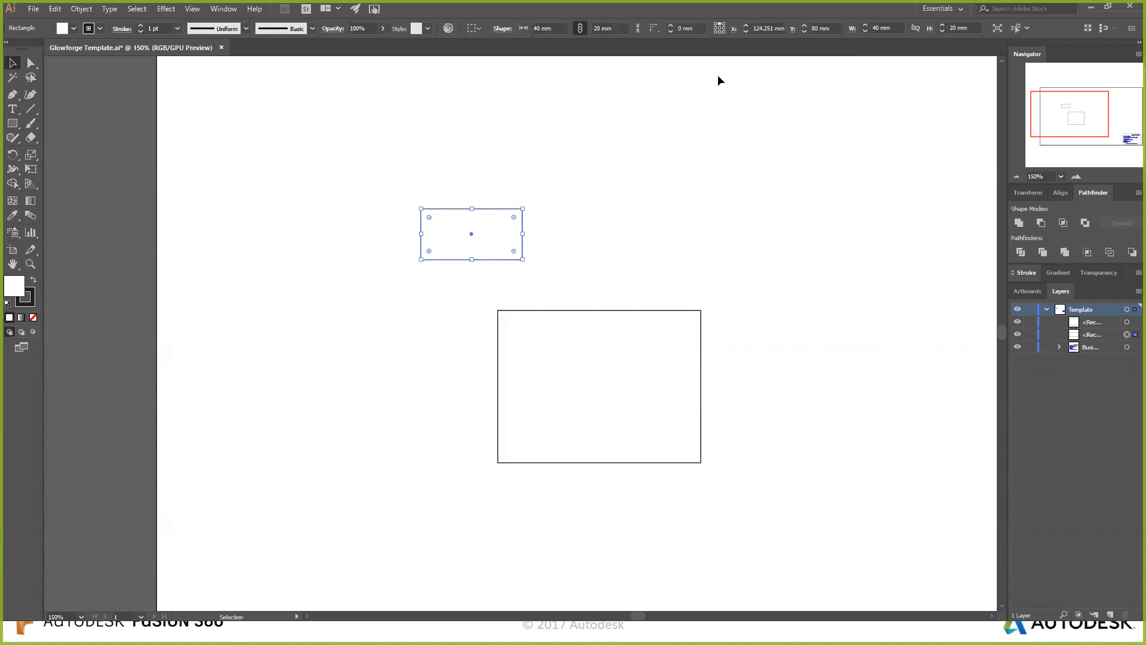
pyautogui.click(718, 32)
pyautogui.click(955, 28)
pyautogui.write('30')
pyautogui.press('Return')
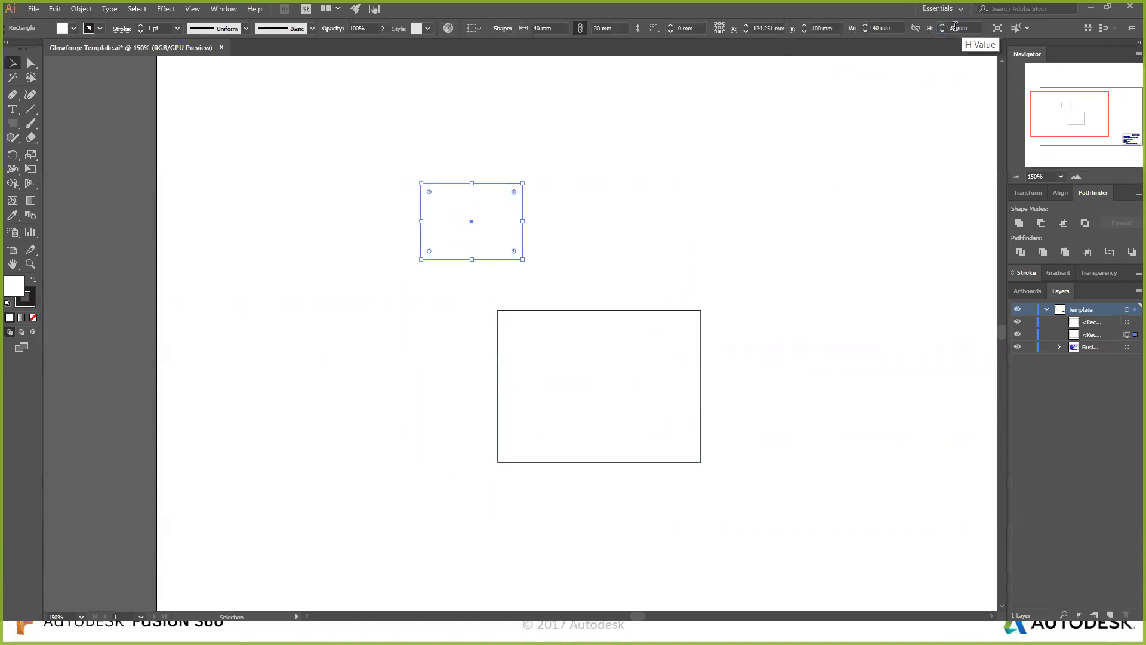
pyautogui.hotkey('ctrl', 'z')
# Try a 30 mm height on the small rectangle with its centre as reference point, and undo it.
pyautogui.click(720, 28)
pyautogui.click(721, 30)
pyautogui.click(953, 28)
pyautogui.write('30')
pyautogui.press('Return')
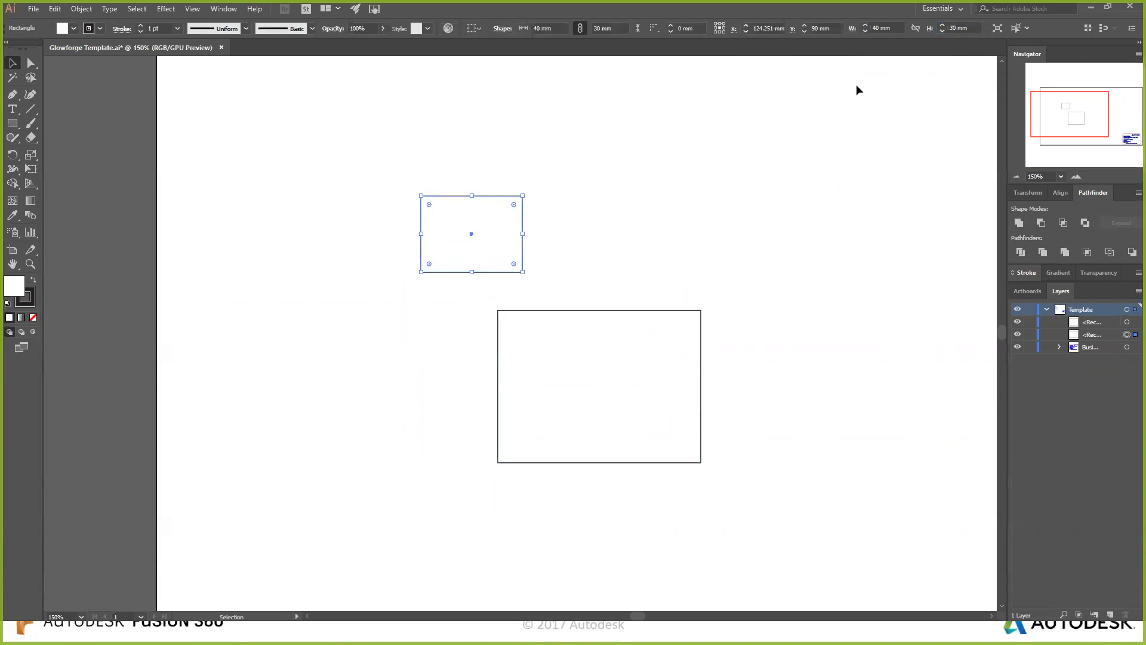
pyautogui.hotkey('ctrl', 'z')
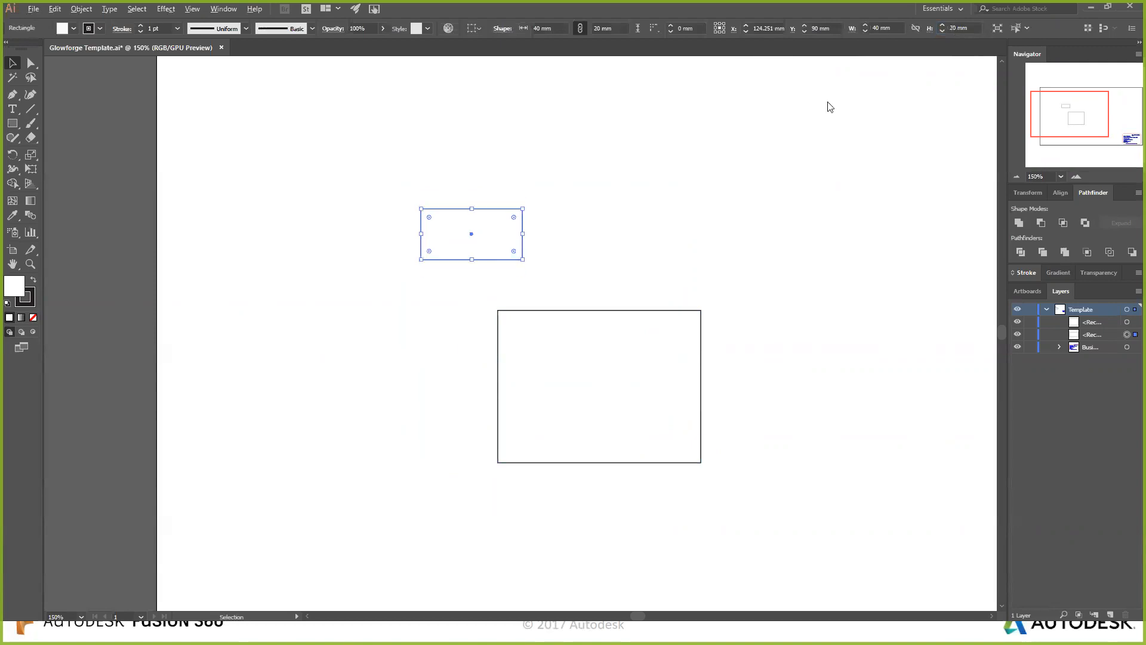
# Switch to Fusion 360 and create a new sketch on the XY plane.
pyautogui.hotkey('alt', 'Tab')
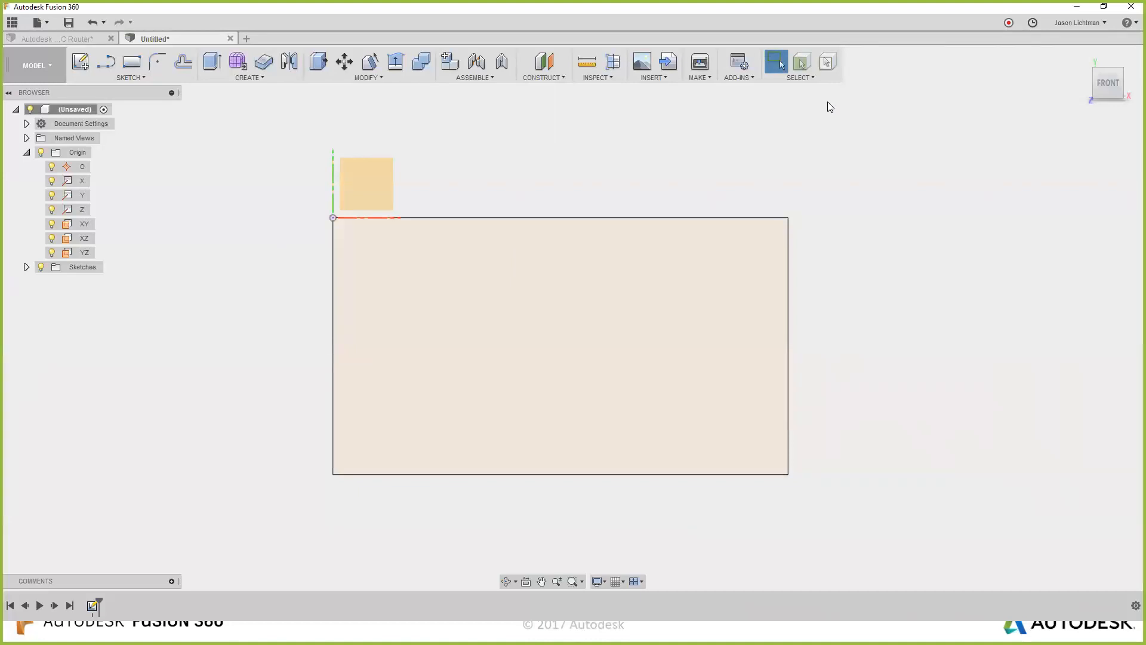
pyautogui.rightClick(83, 225)
pyautogui.click(92, 245)
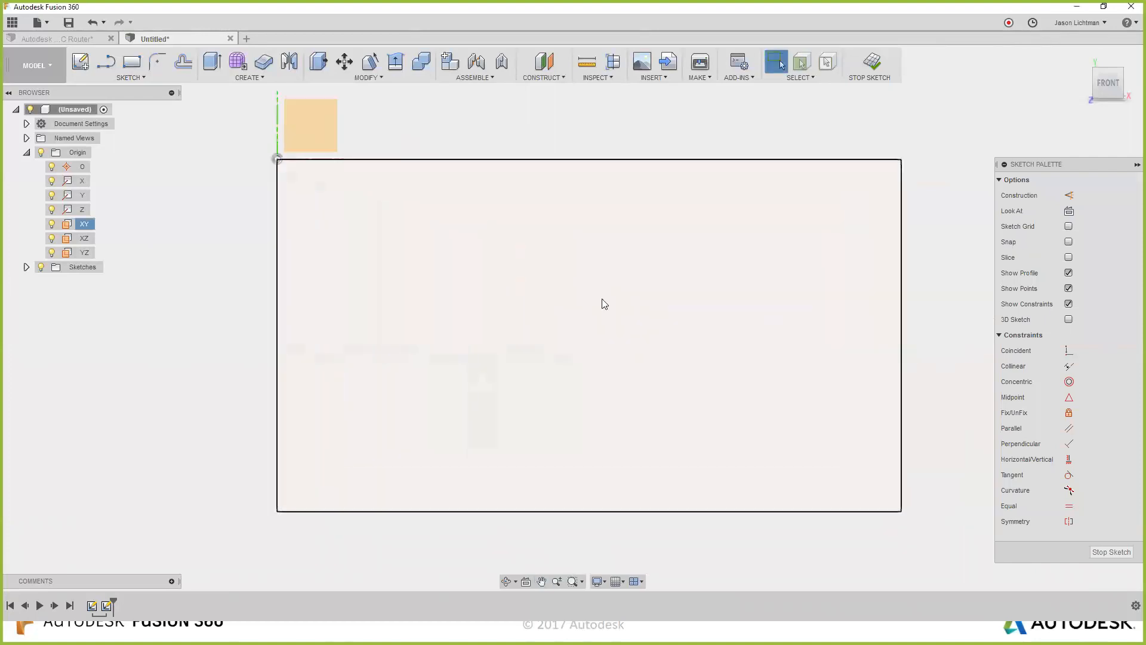
# Sketch a two-point rectangle in the upper-left area of the existing large plate profile.
pyautogui.click(131, 62)
pyautogui.click(351, 220)
pyautogui.click(485, 314)
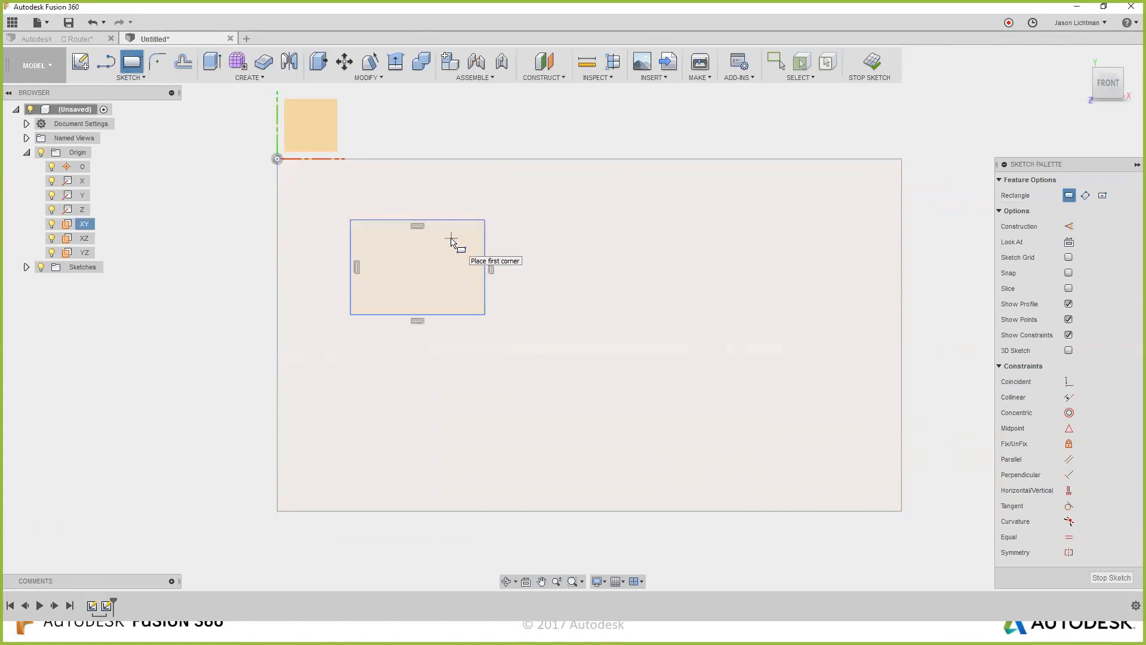
pyautogui.press('Escape')
# Dimension the new rectangle 40 mm wide and 20 mm high.
pyautogui.click(437, 222)
pyautogui.click(422, 202)
pyautogui.write('40')
pyautogui.press('Return')
pyautogui.click(350, 267)
pyautogui.click(320, 248)
pyautogui.write('20')
pyautogui.press('Return')
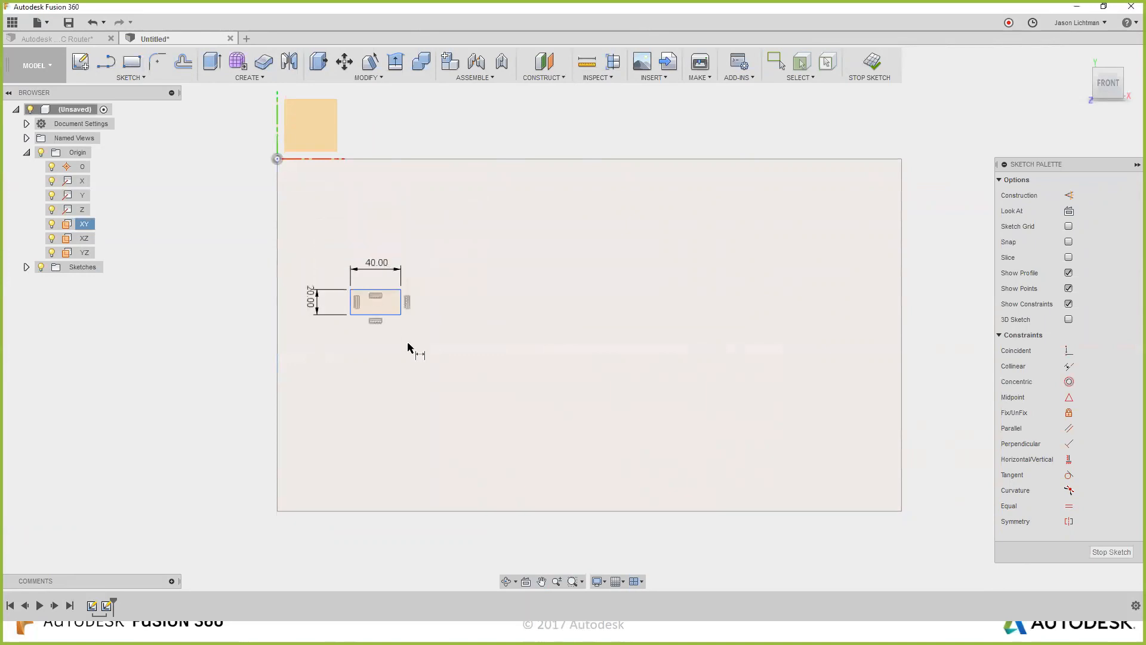
# Sketch a second rectangle about 57 mm wide, below and to the right of the 40 × 20 mm rectangle.
pyautogui.scroll(5, 399, 326)
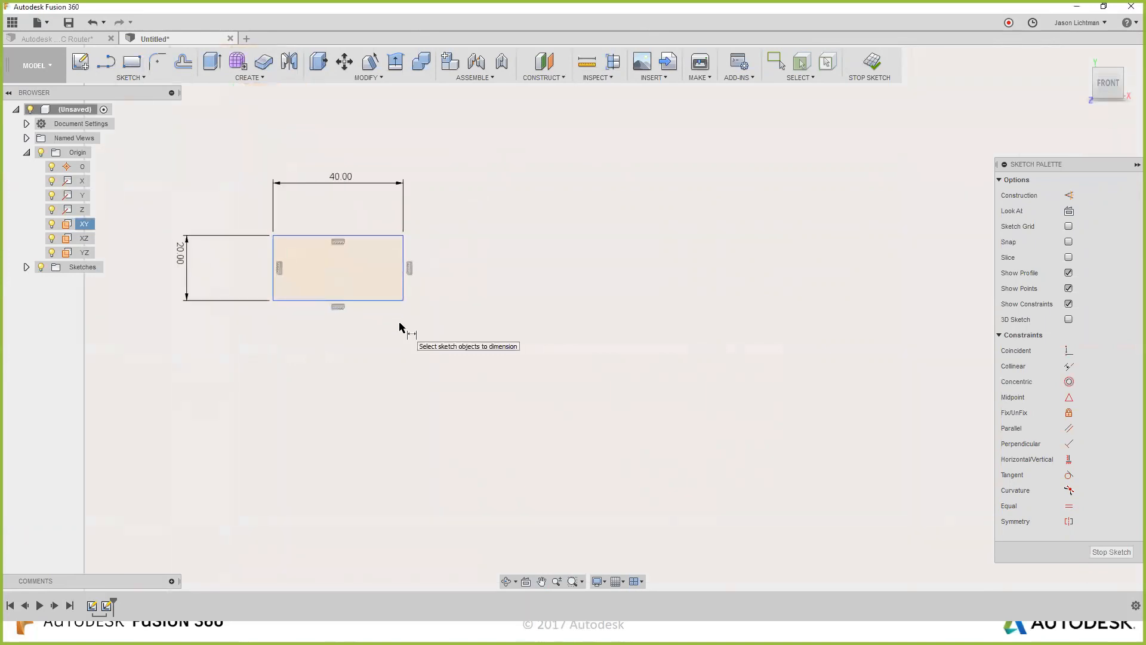
pyautogui.click(132, 61)
pyautogui.click(394, 356)
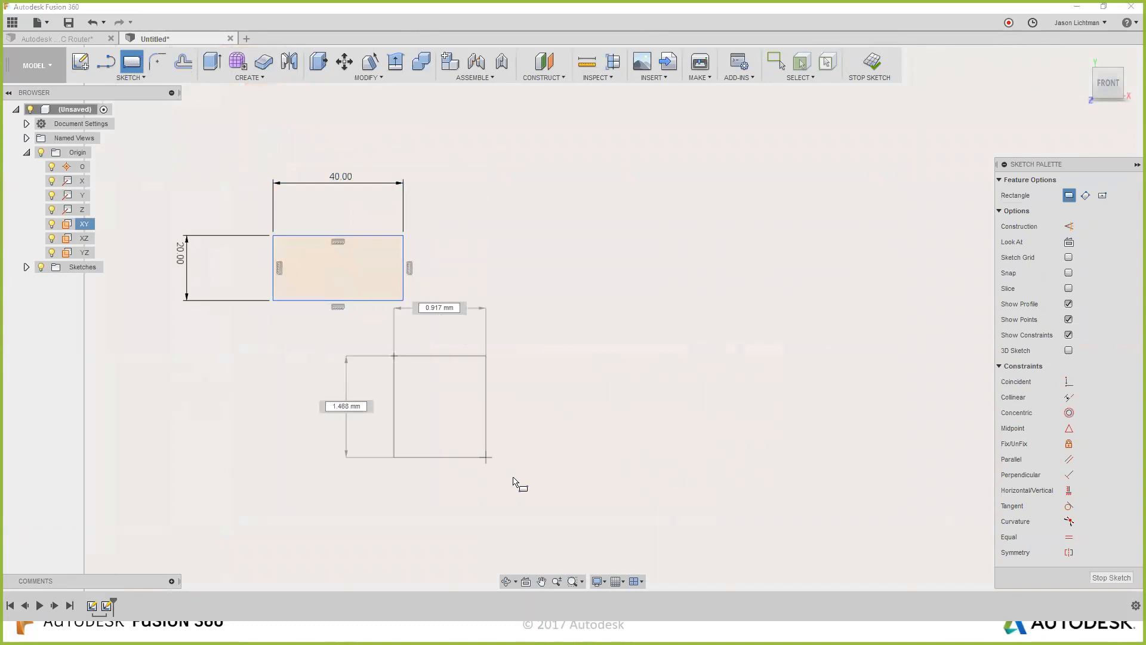
pyautogui.click(579, 495)
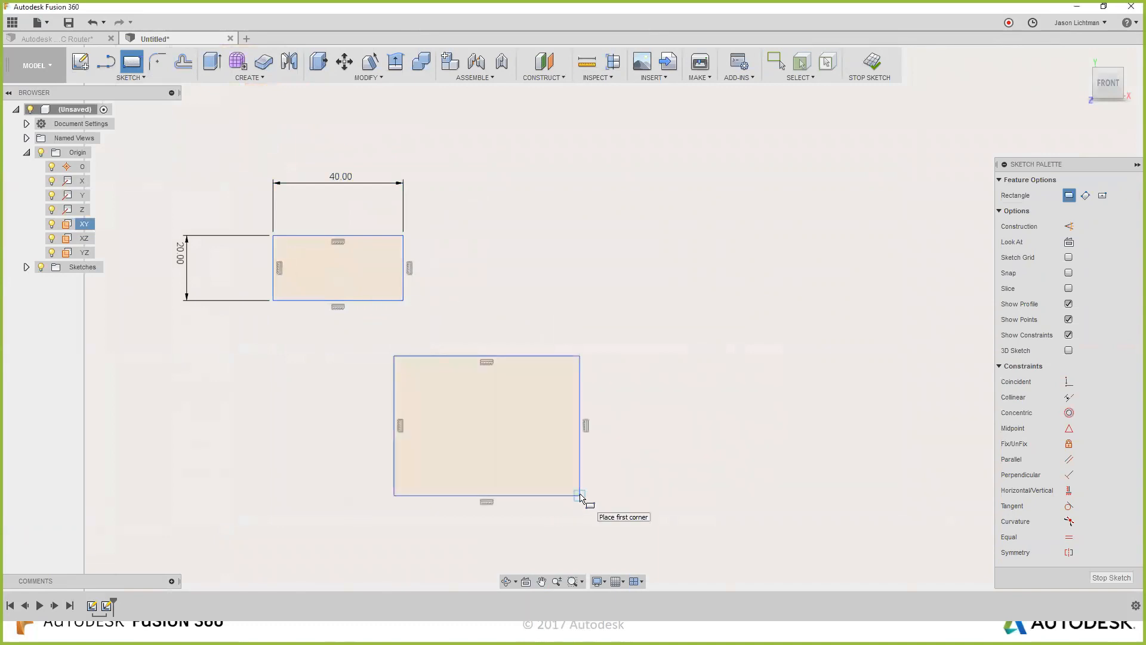
# Dimension the lower rectangle 80 mm wide and 60 mm high.
pyautogui.press('d')
pyautogui.click(521, 356)
pyautogui.click(507, 337)
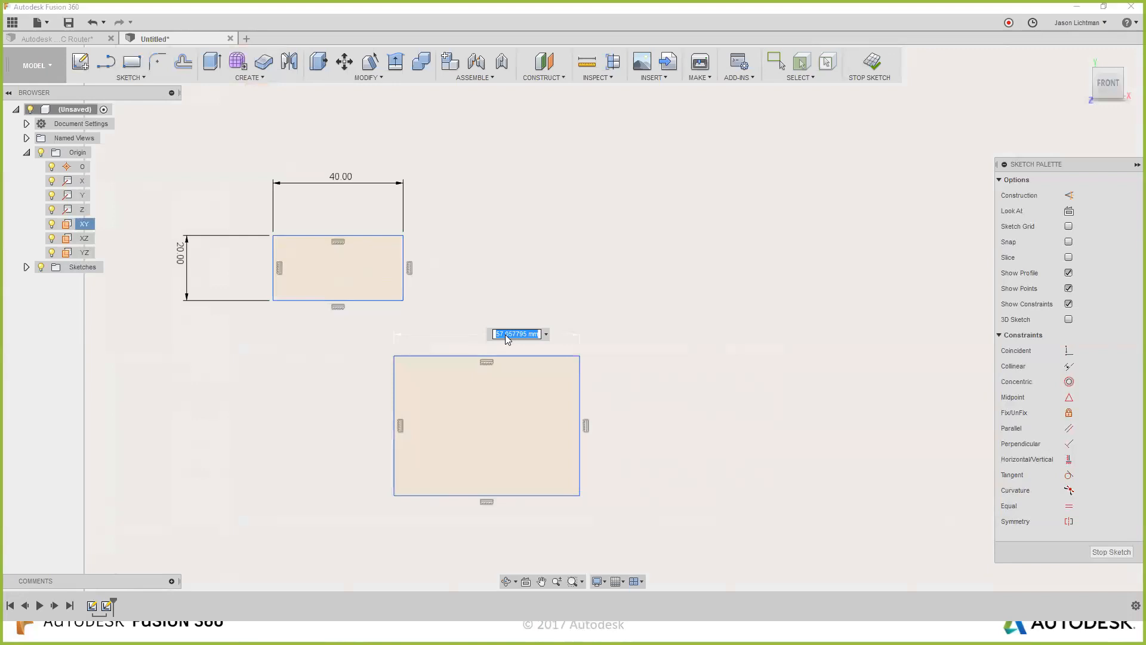
pyautogui.write('80')
pyautogui.press('Return')
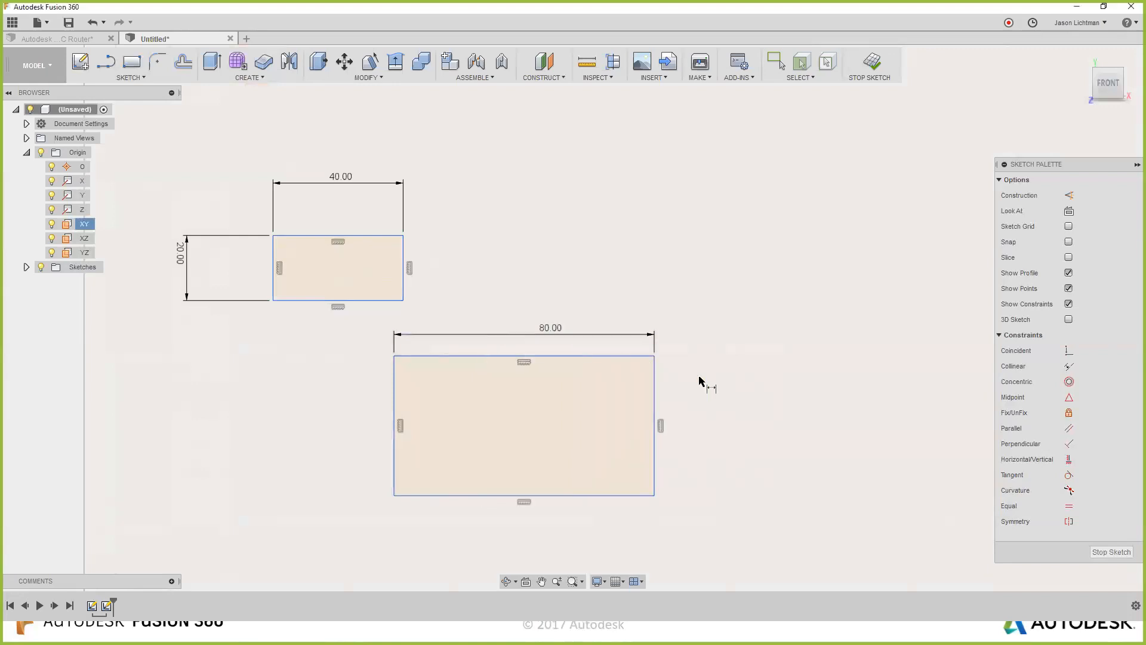
pyautogui.click(655, 386)
pyautogui.click(701, 397)
pyautogui.write('60')
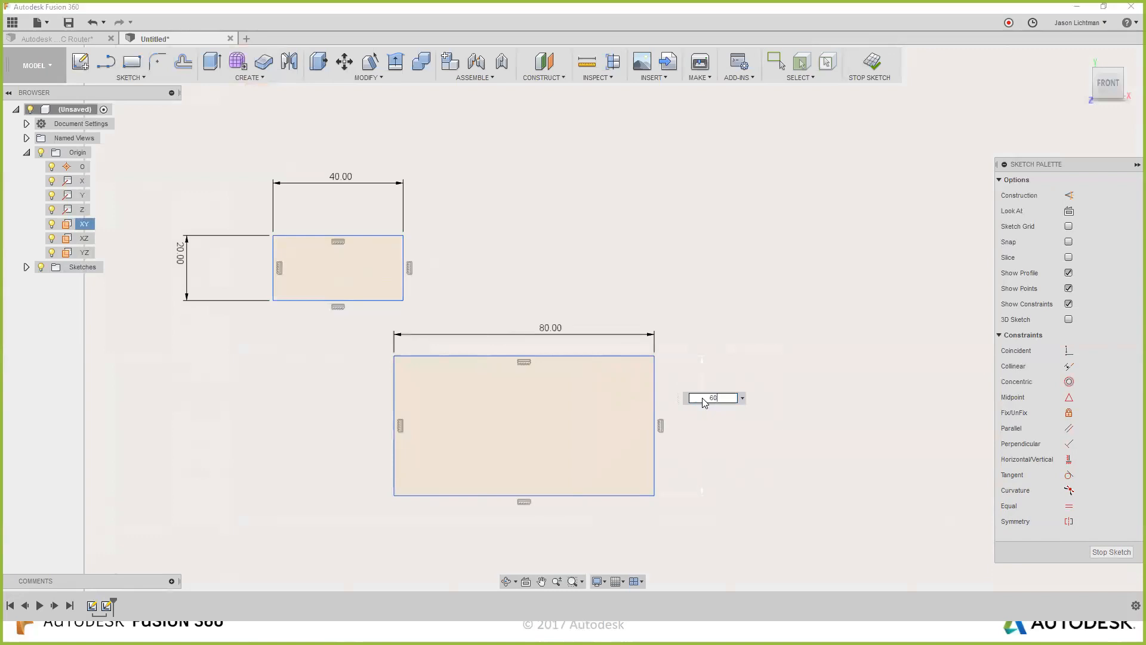
pyautogui.press('Return')
# Dimension the vertical gap between the small rectangle's bottom edge and the large rectangle's top edge to 20 mm.
pyautogui.scroll(-2, 701, 401)
pyautogui.click(490, 366)
pyautogui.click(463, 326)
pyautogui.click(503, 346)
pyautogui.write('20')
pyautogui.press('Return')
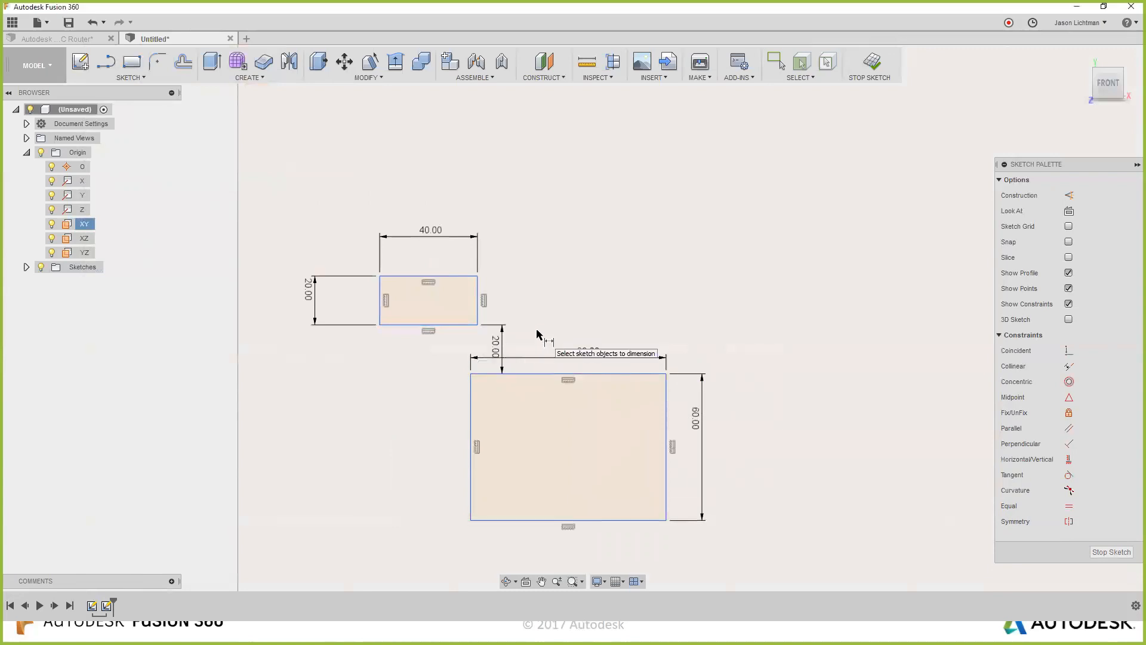
pyautogui.press('Escape')
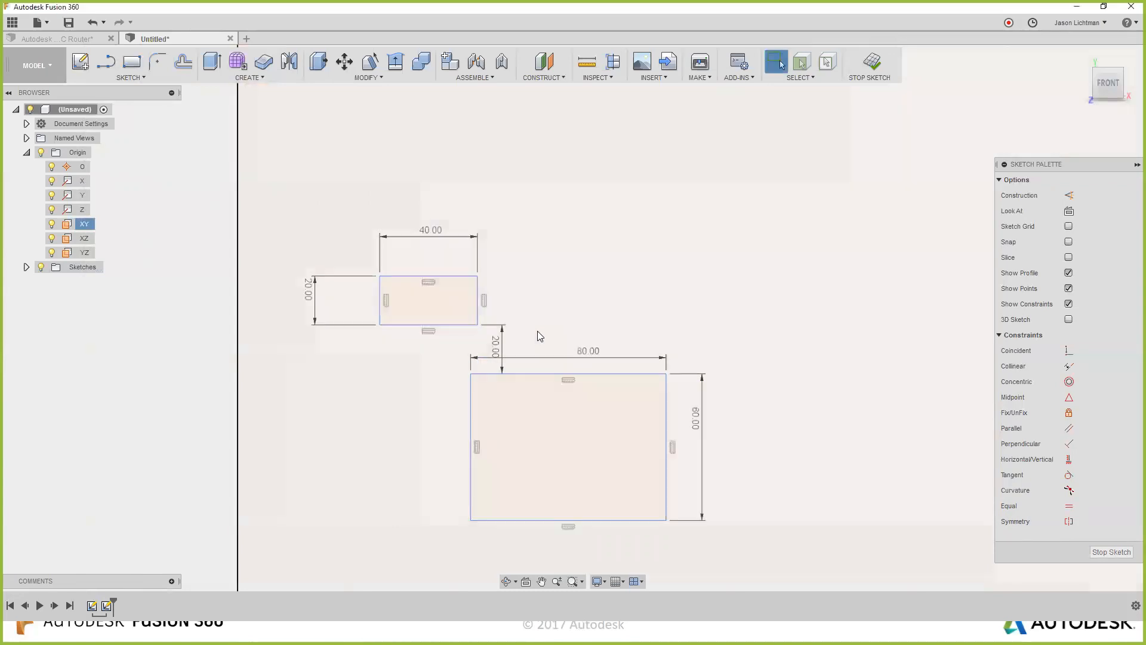
# Move the small rectangle's bottom edge upward to shift the linked rectangles, and clear the selection.
pyautogui.moveTo(470, 326)
pyautogui.mouseDown()
pyautogui.moveTo(463, 268)
pyautogui.moveTo(453, 319)
pyautogui.moveTo(441, 234)
pyautogui.moveTo(445, 343)
pyautogui.moveTo(449, 236)
pyautogui.moveTo(454, 305)
pyautogui.mouseUp()
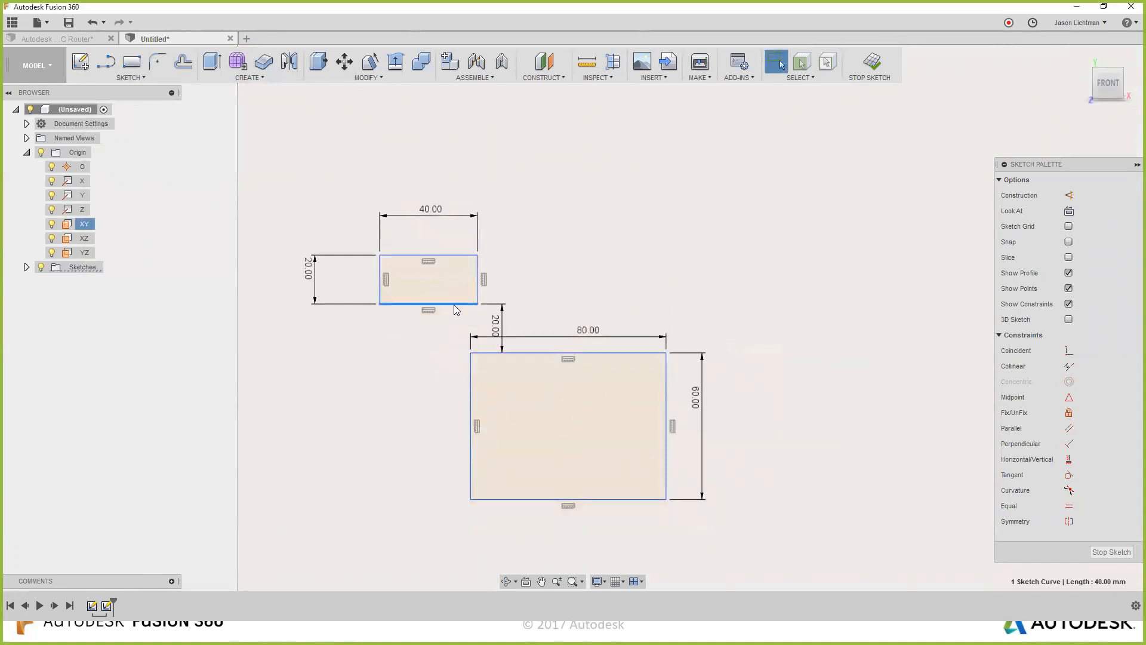
pyautogui.rightClick(668, 497)
pyautogui.click(697, 540)
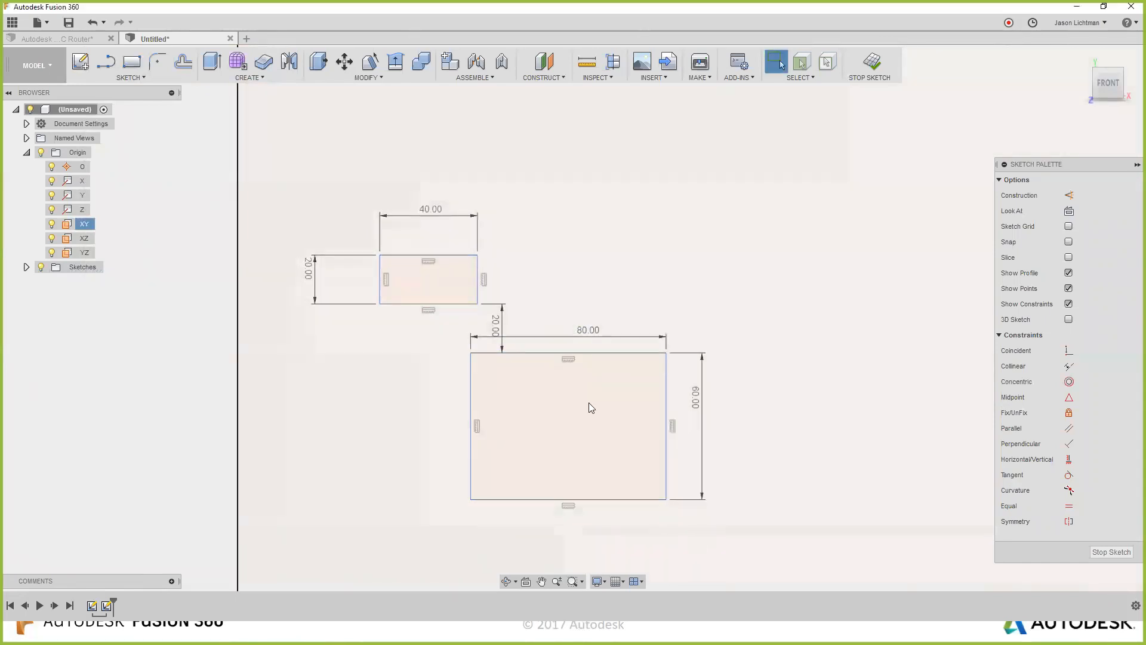
# Set the small rectangle's height dimension to 30 mm.
pyautogui.doubleClick(310, 269)
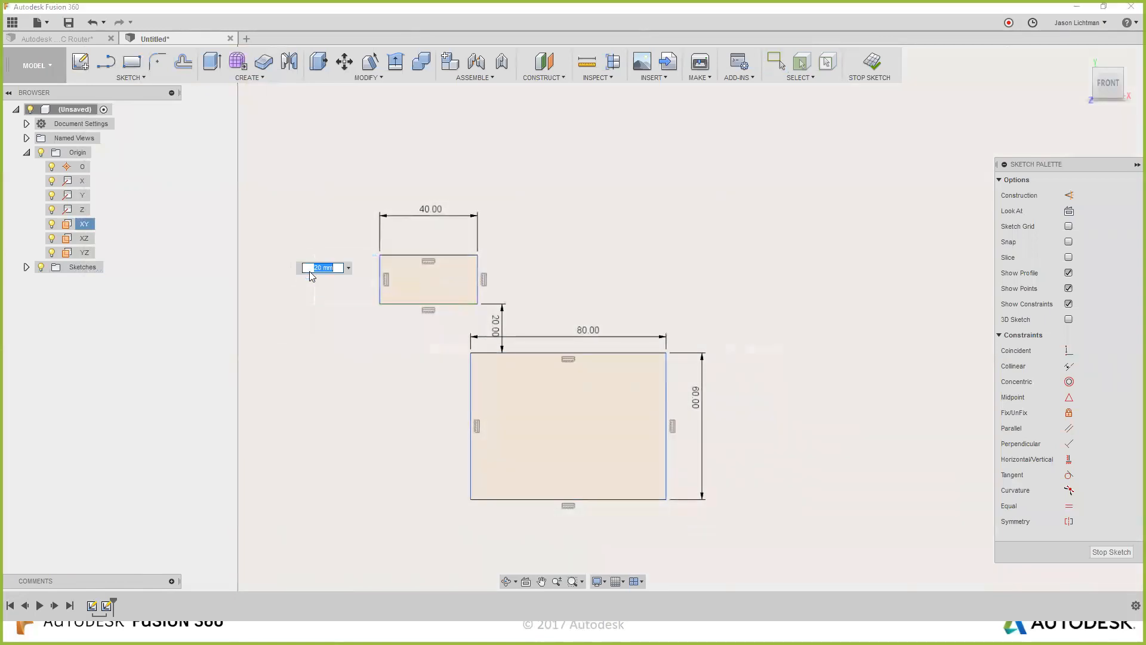
pyautogui.write('30')
pyautogui.press('Return')
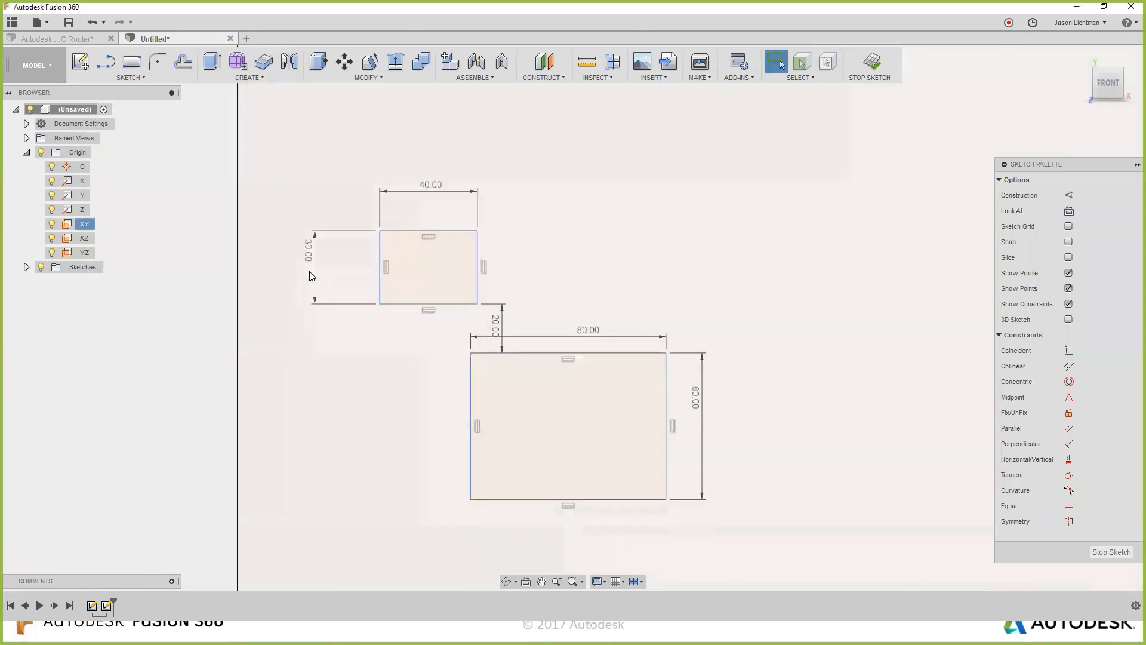
# Set the small rectangle's height dimension to 50 mm.
pyautogui.doubleClick(307, 253)
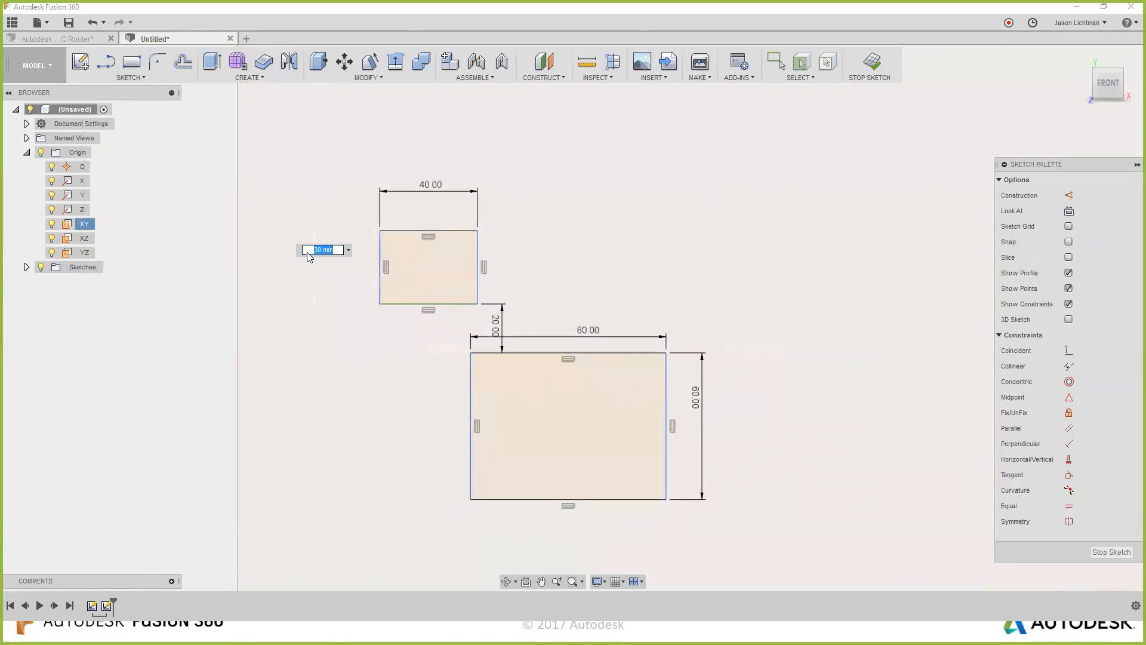
pyautogui.write('50')
pyautogui.press('Return')
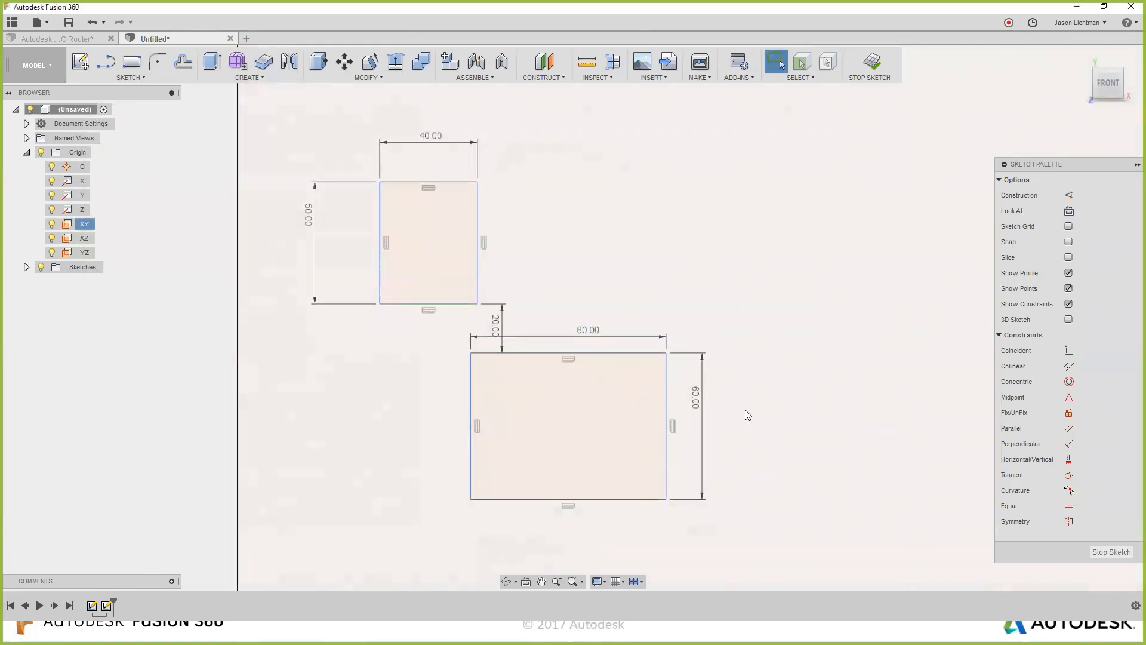
pyautogui.scroll(-2, 745, 410)
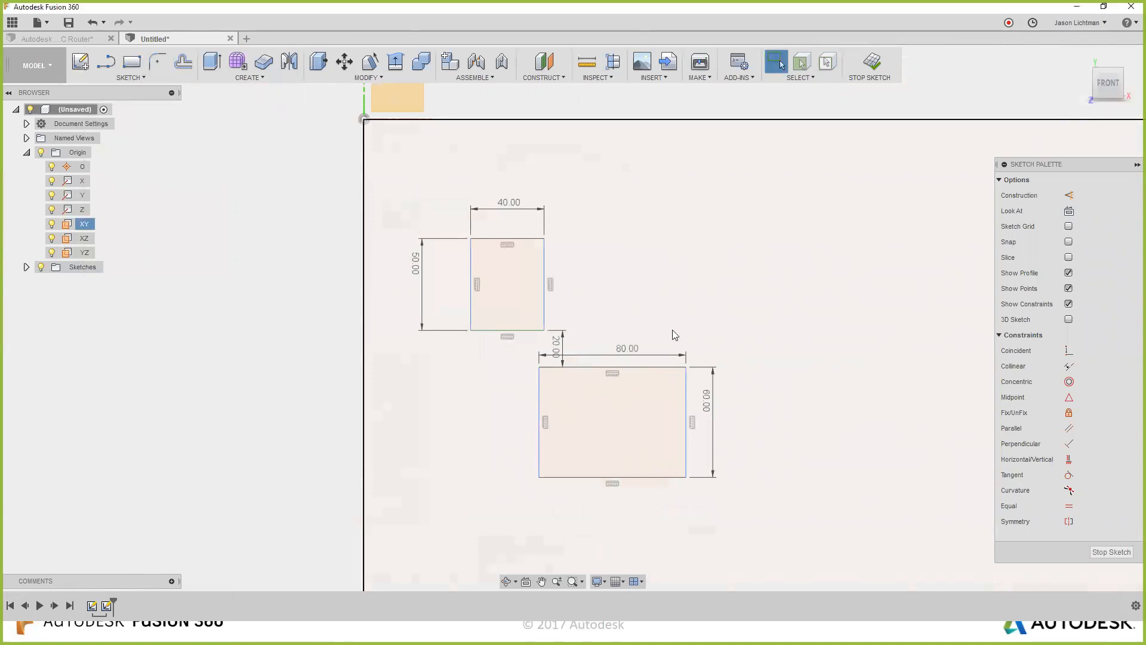
# Switch to Illustrator and start an Offset Path on the small rectangle with the preview enabled.
pyautogui.hotkey('alt', 'Tab')
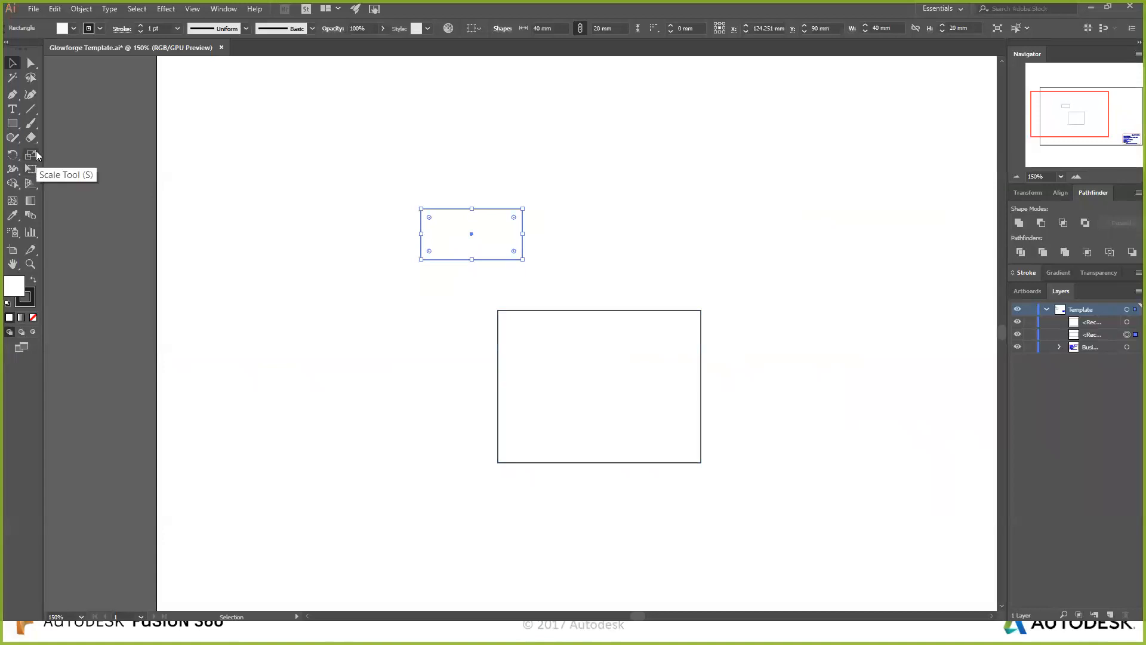
pyautogui.click(14, 126)
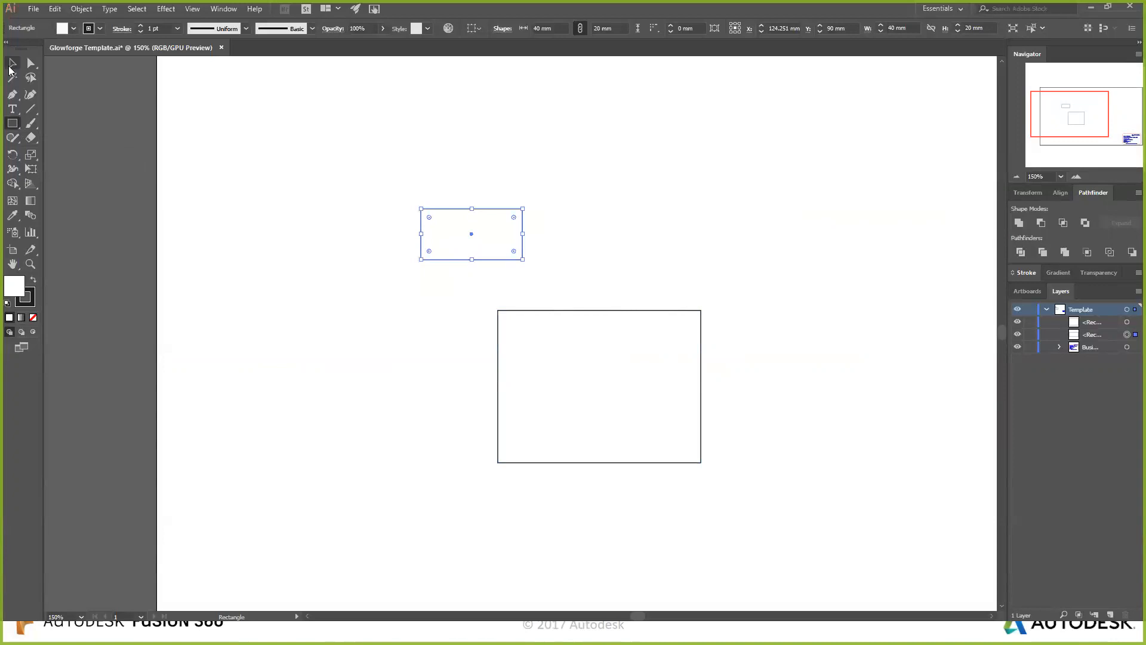
pyautogui.press('v')
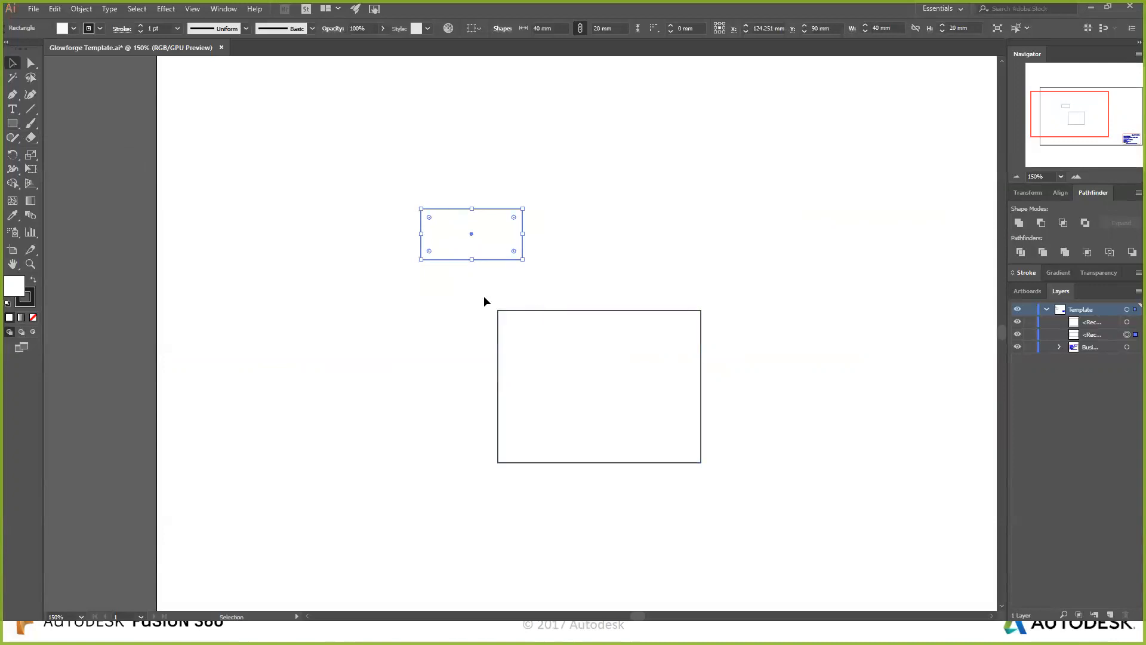
pyautogui.scroll(-2, 499, 241)
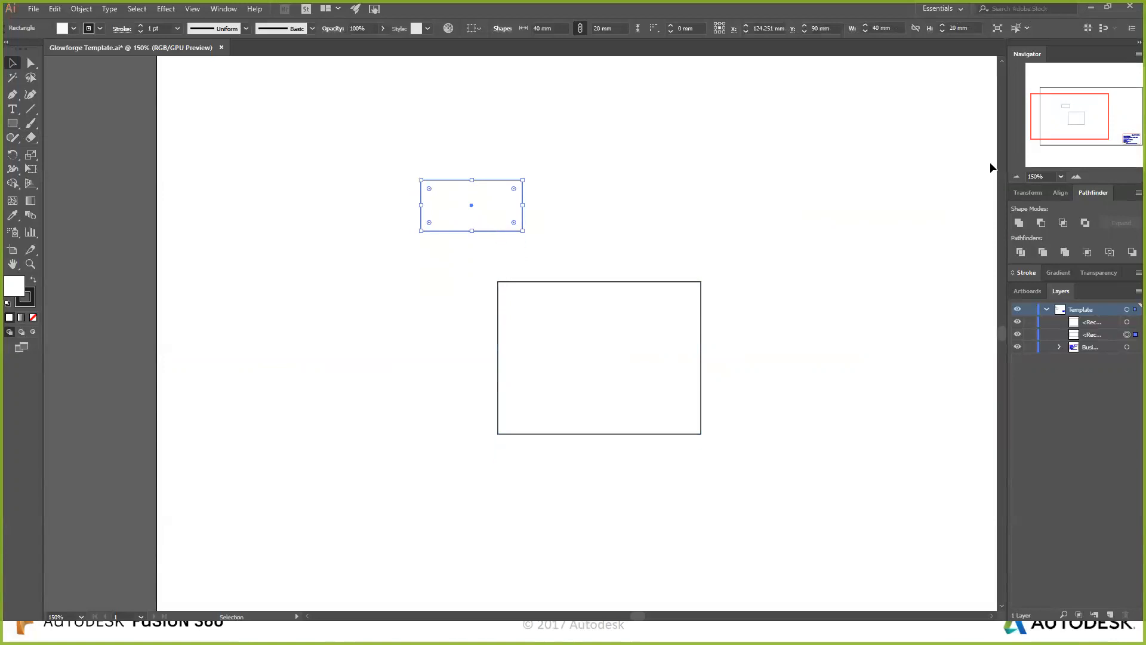
pyautogui.click(1077, 176)
pyautogui.click(1076, 176)
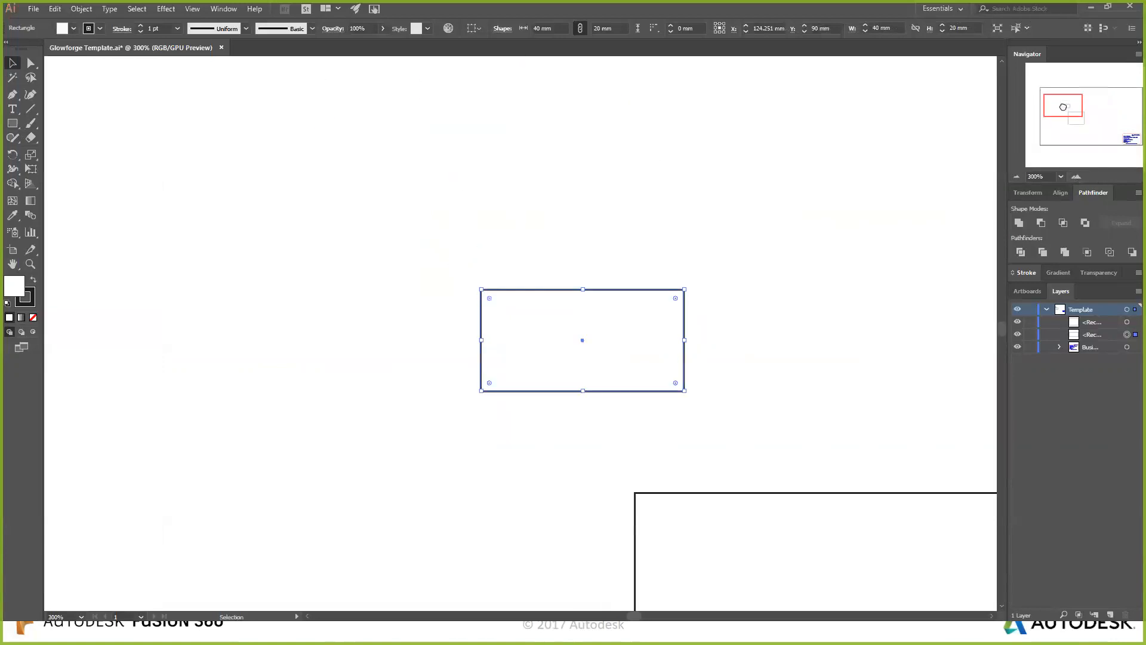
pyautogui.click(1075, 177)
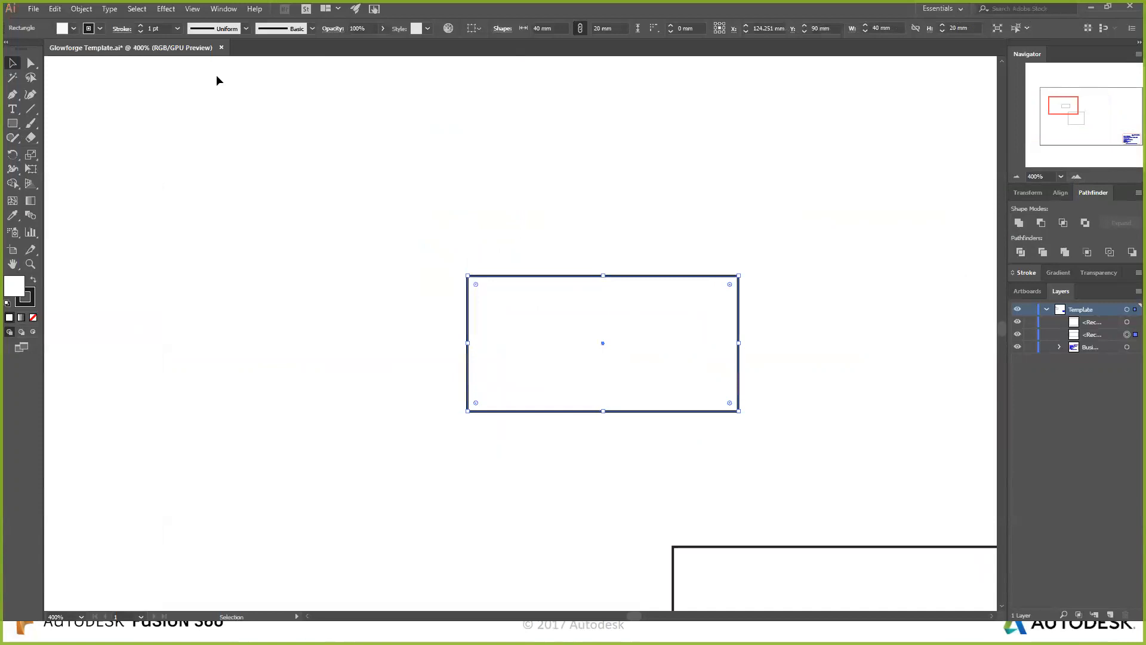
pyautogui.click(83, 13)
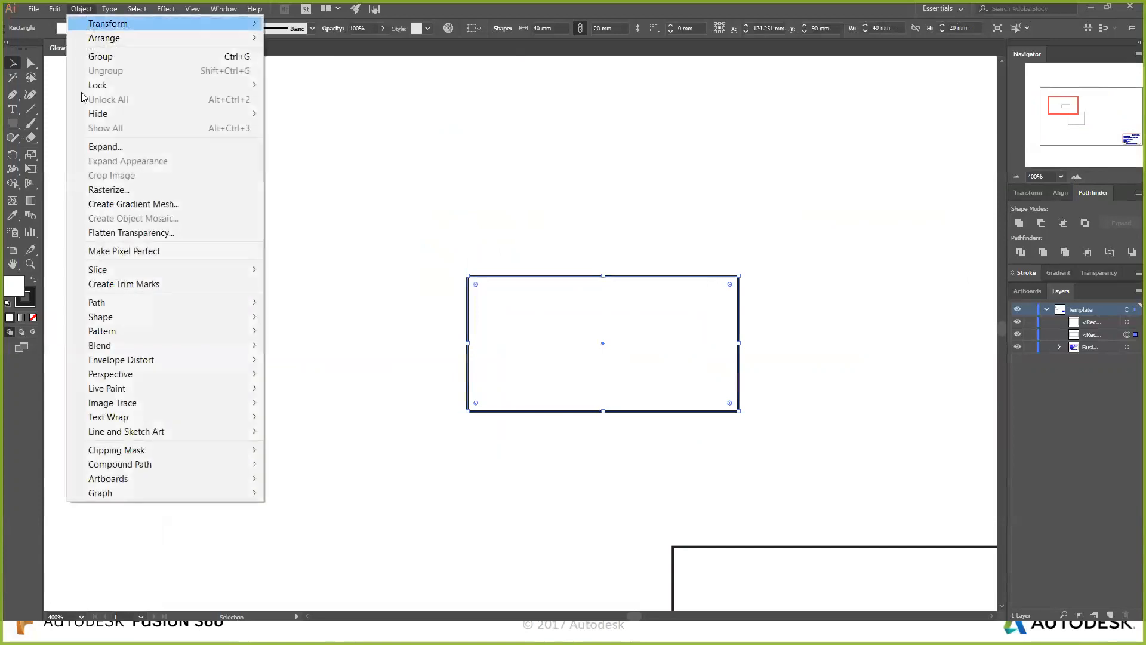
pyautogui.moveTo(134, 303)
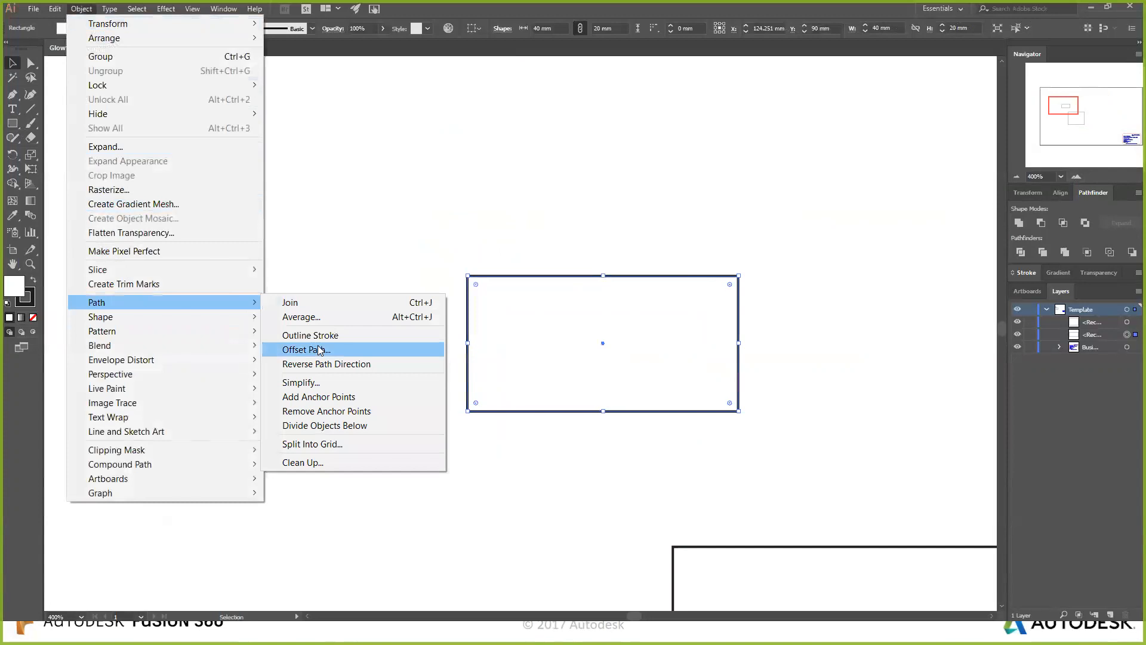
pyautogui.click(320, 350)
pyautogui.click(40, 107)
pyautogui.click(39, 107)
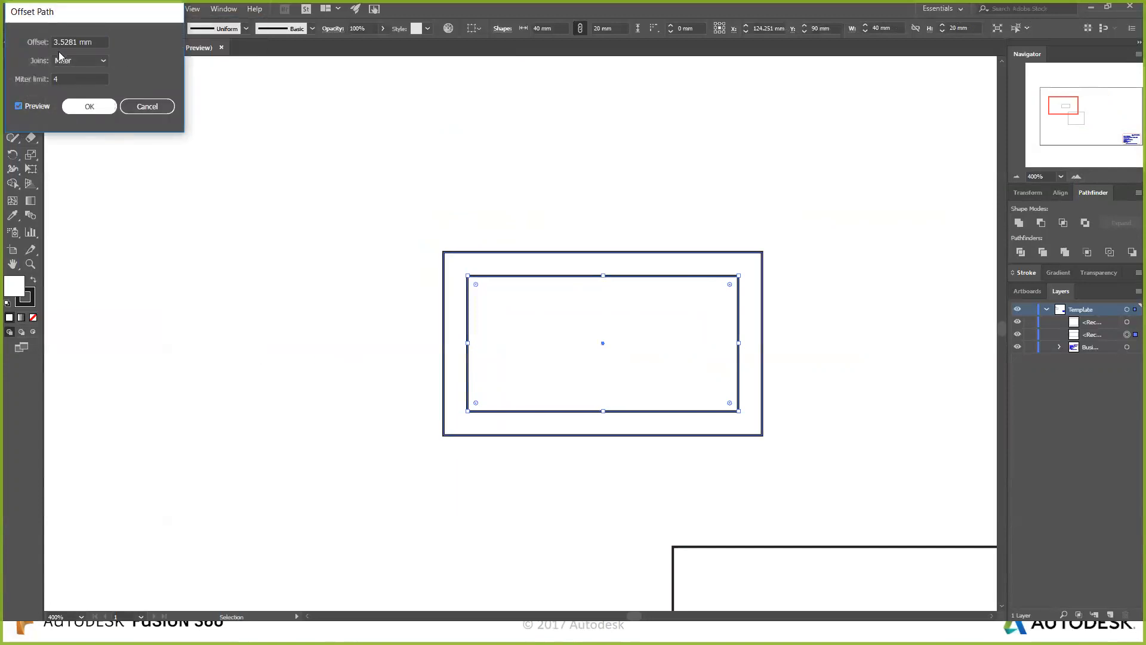
# Set the path offset to -2 mm, apply it, and clear the selection.
pyautogui.moveTo(57, 42); pyautogui.dragTo(108, 43)
pyautogui.write('-2')
pyautogui.press('Tab')
pyautogui.press('Tab')
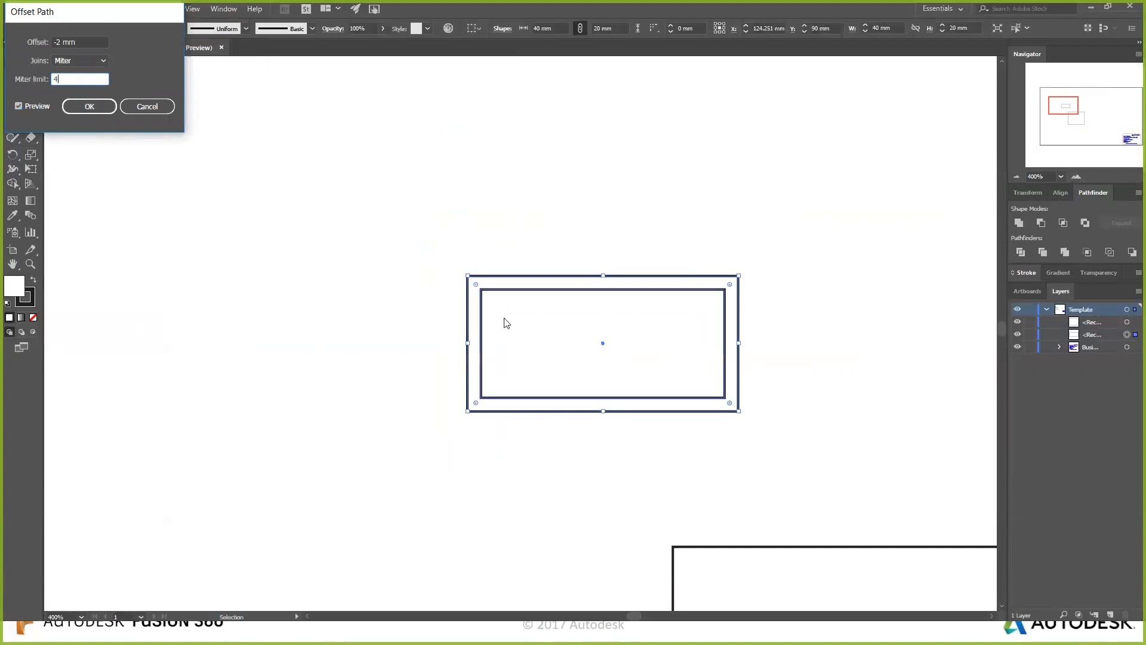
pyautogui.click(78, 105)
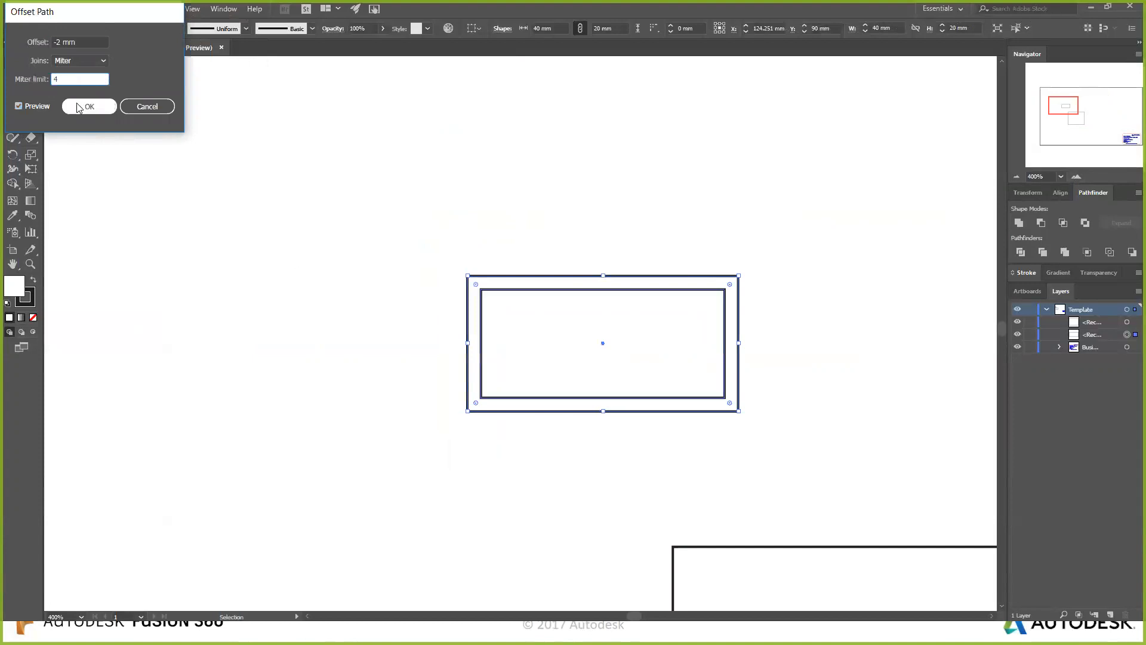
pyautogui.click(484, 430)
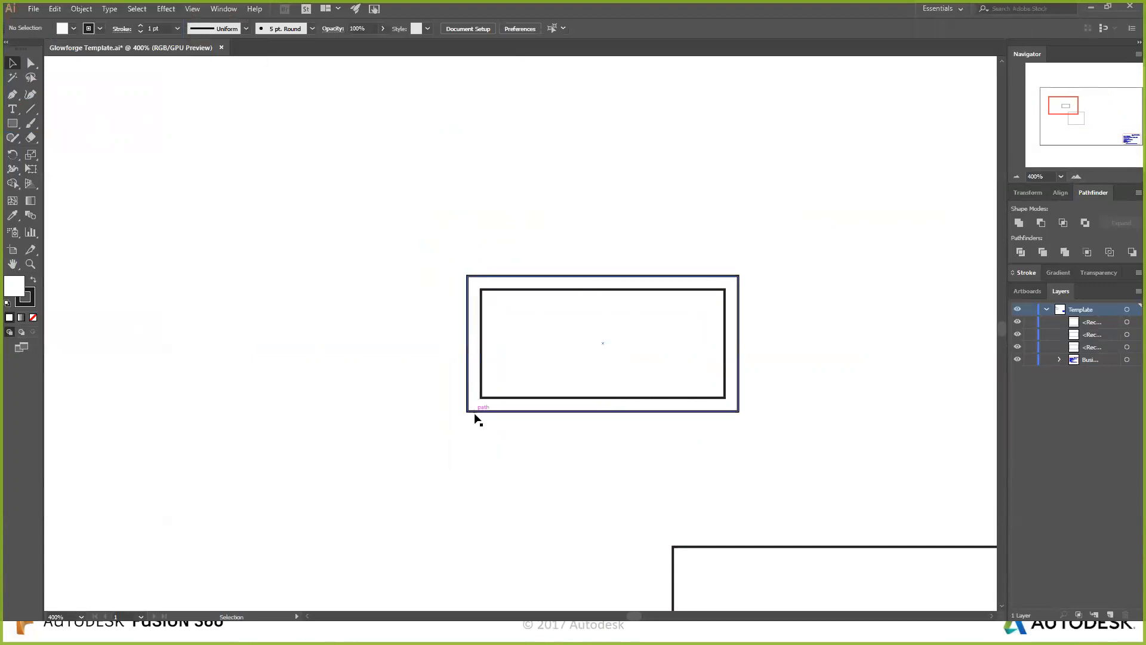
# Stretch the outer rectangle leftward to about 64 mm wide and move it up and left, away from the inner offset rectangle.
pyautogui.click(472, 411)
pyautogui.moveTo(468, 345); pyautogui.dragTo(305, 358)
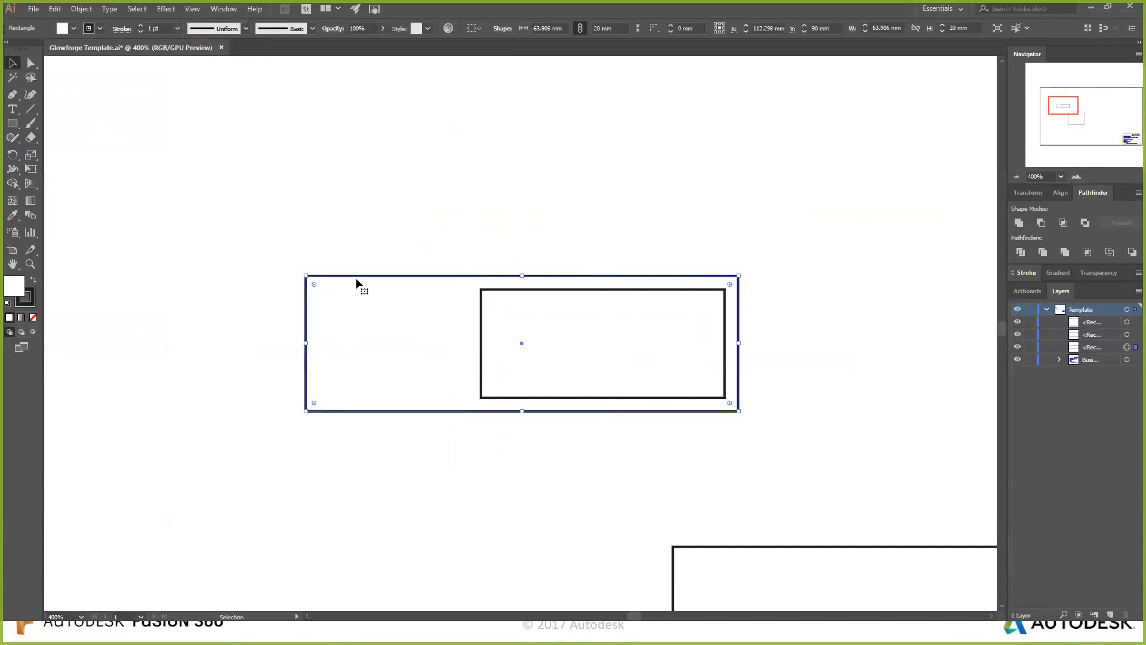
pyautogui.moveTo(359, 276); pyautogui.dragTo(319, 167)
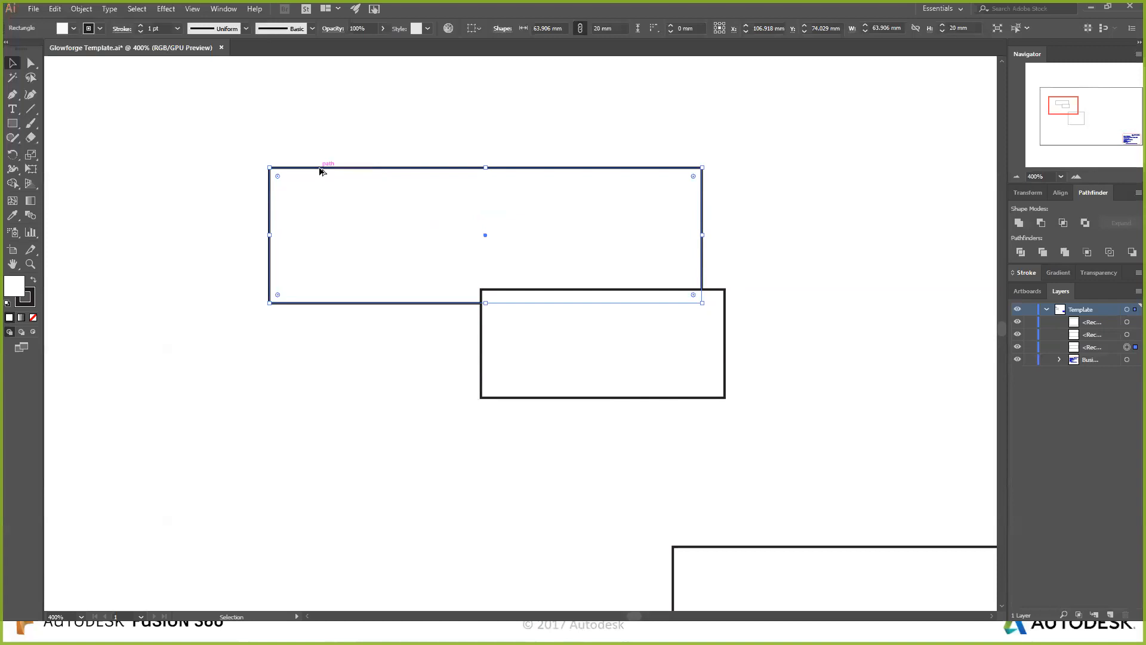
# Switch back to Fusion 360 and offset all four sides of the small rectangle 2 mm inward.
pyautogui.hotkey('alt', 'Tab')
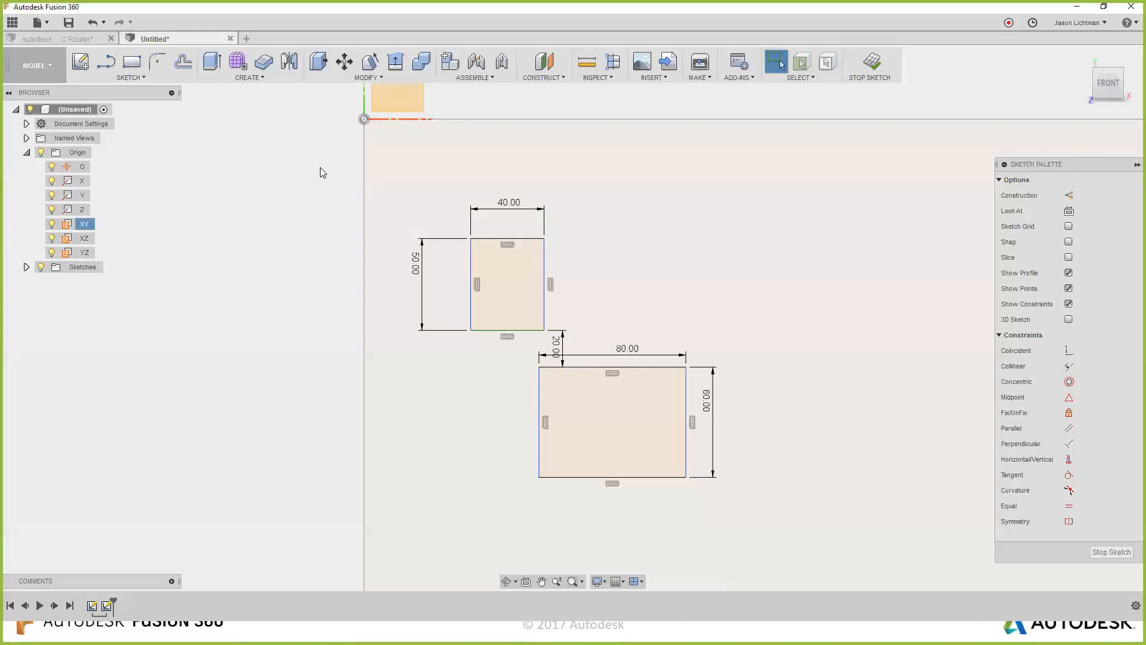
pyautogui.doubleClick(517, 239)
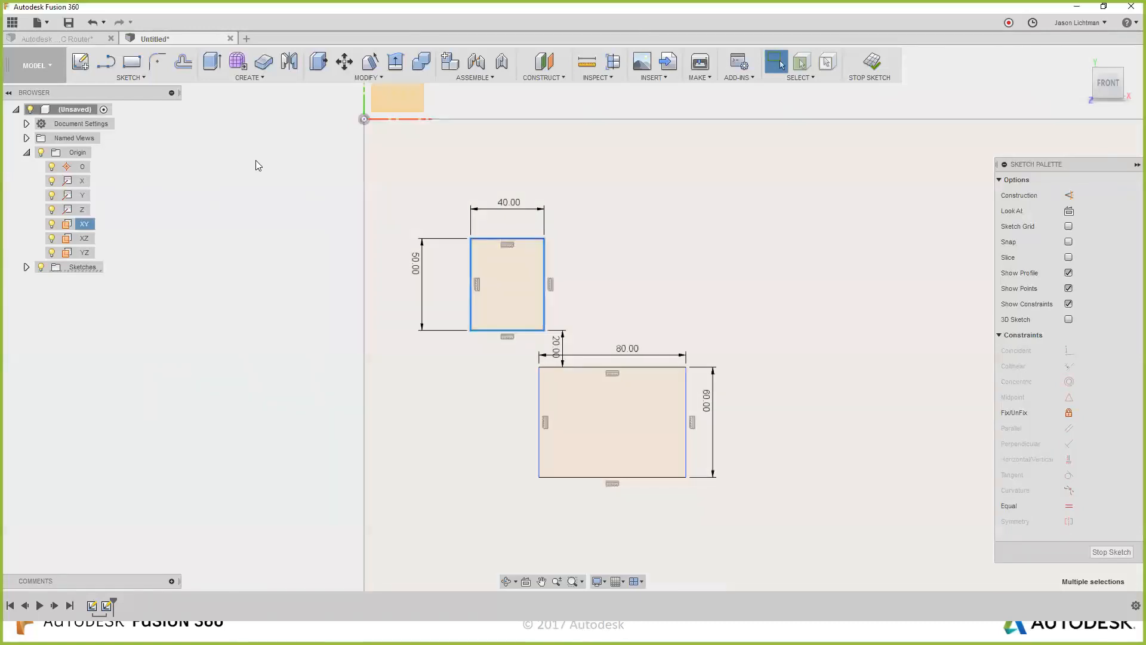
pyautogui.click(172, 78)
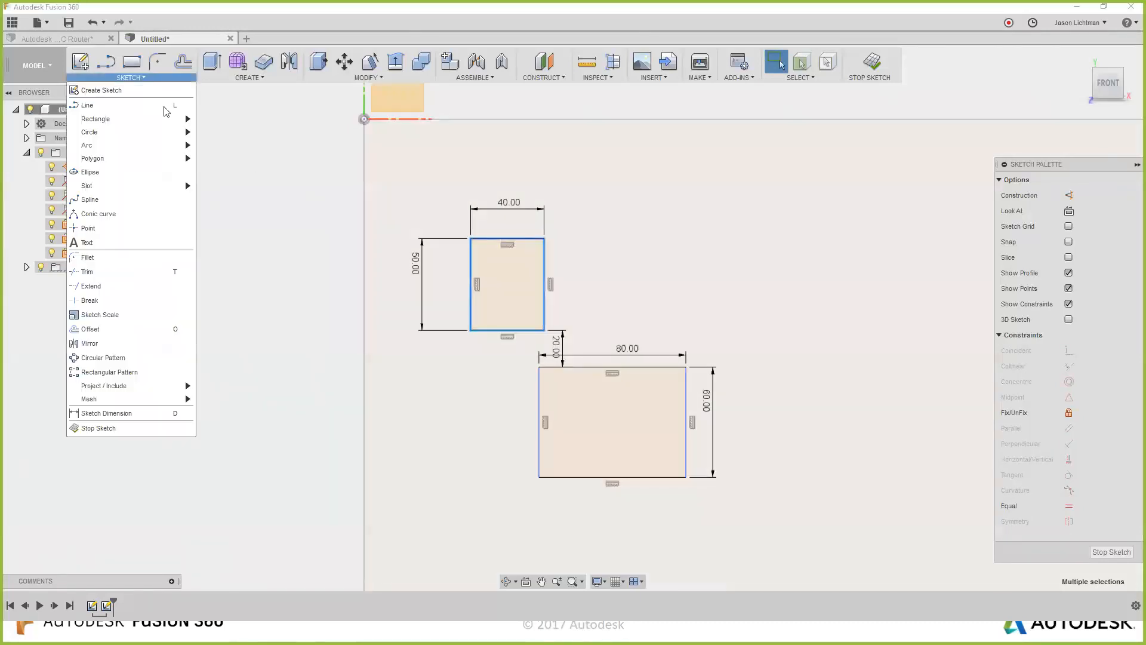
pyautogui.click(143, 330)
pyautogui.scroll(1, 577, 287)
pyautogui.scroll(4, 576, 288)
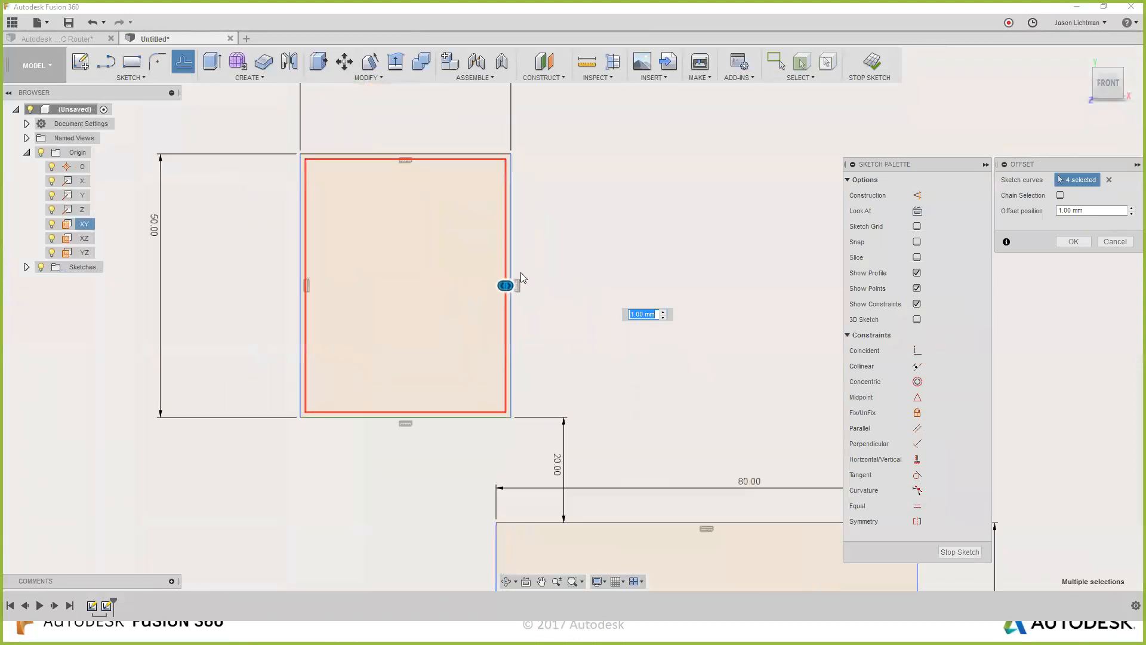
pyautogui.moveTo(505, 284); pyautogui.dragTo(493, 292)
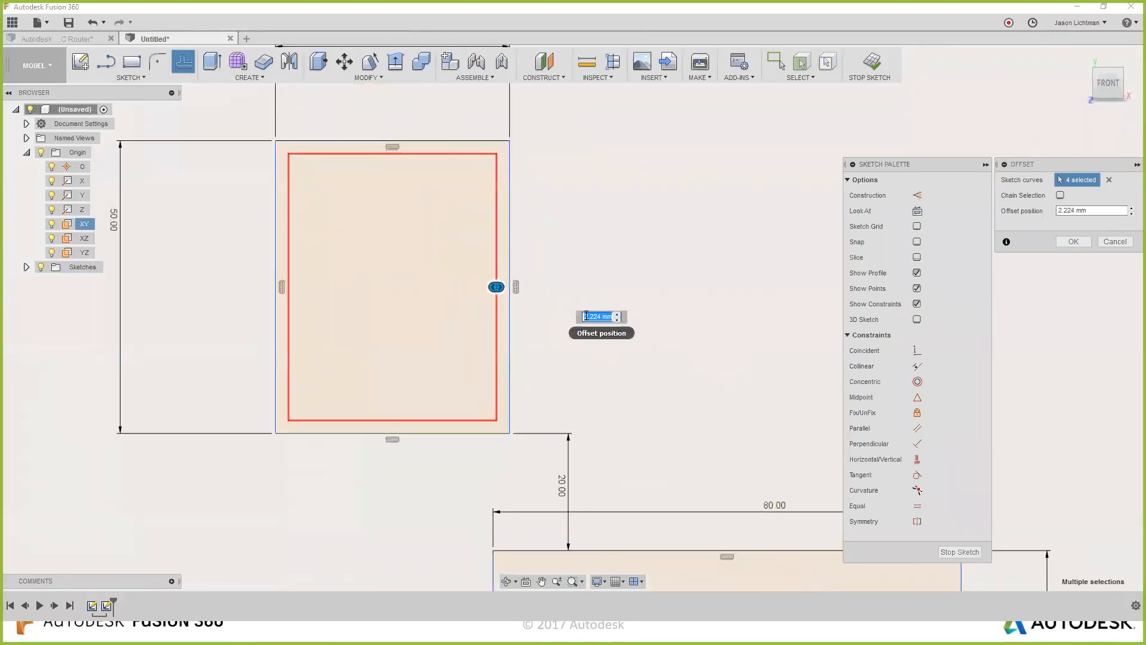
pyautogui.write('2')
pyautogui.press('Return')
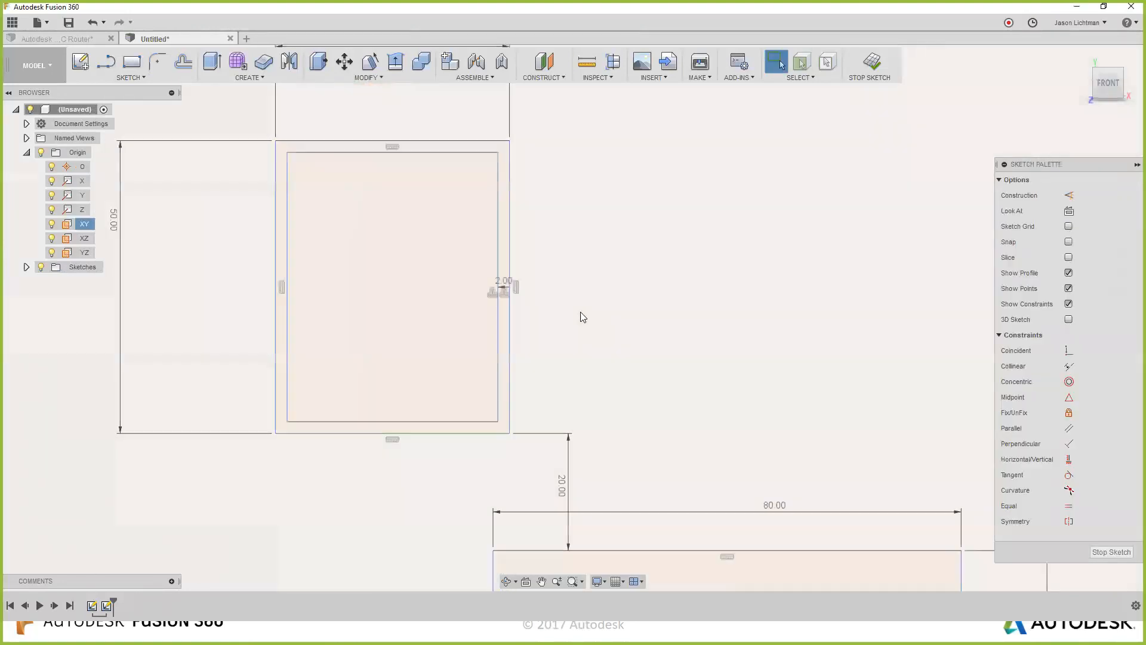
# Shift the small rectangle with its inner offset to the right, and set its outer width to 60 mm.
pyautogui.moveTo(506, 197)
pyautogui.mouseDown()
pyautogui.moveTo(621, 205)
pyautogui.moveTo(474, 200)
pyautogui.moveTo(537, 210)
pyautogui.mouseUp()
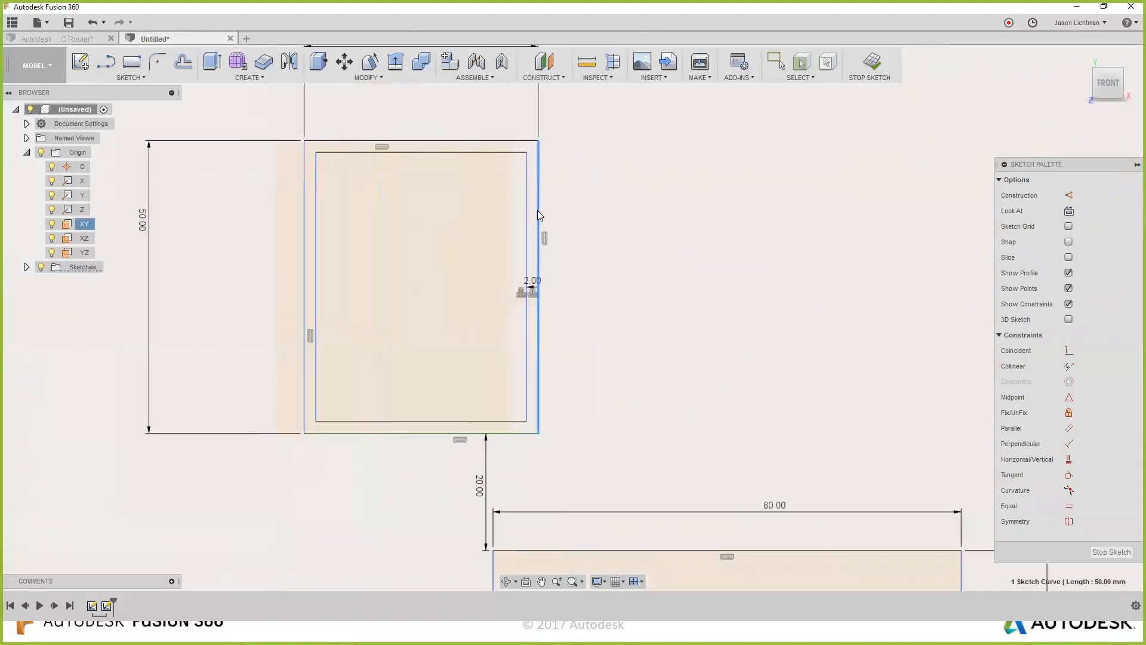
pyautogui.scroll(-3, 538, 211)
pyautogui.doubleClick(480, 116)
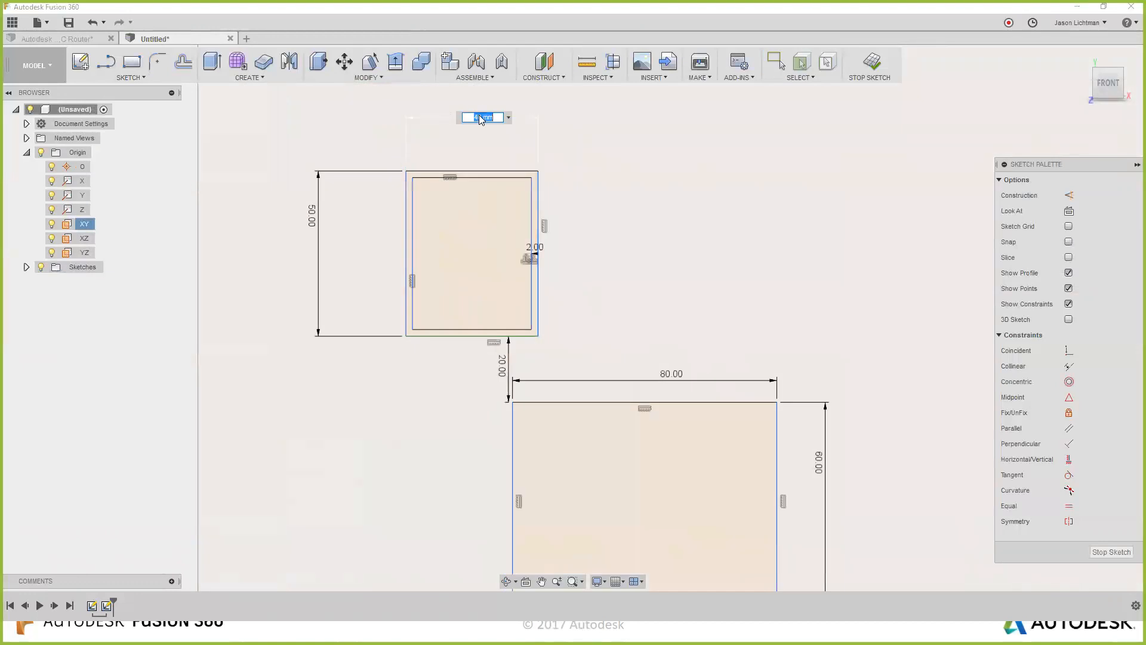
pyautogui.write('60')
pyautogui.press('Return')
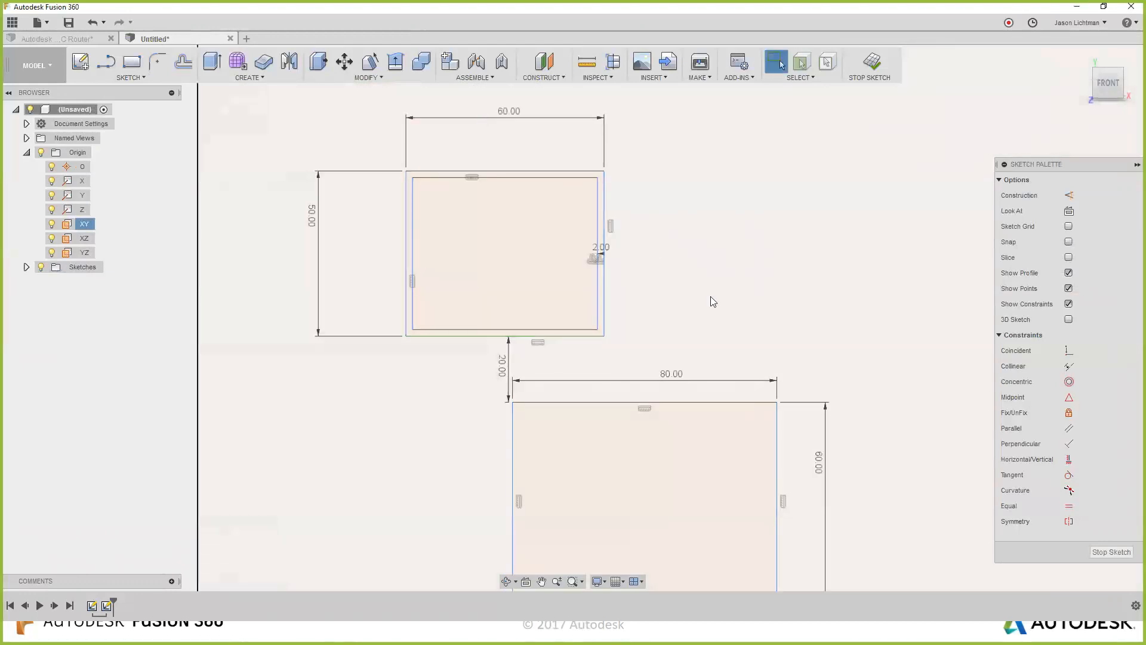
# Draw a closed five-point spline in the empty area right of the rectangles and adjust the tangent handle at its lower-right point.
pyautogui.scroll(-2, 710, 297)
pyautogui.moveTo(710, 296)
pyautogui.mouseDown(button='middle')
pyautogui.moveTo(490, 286)
pyautogui.moveTo(350, 259)
pyautogui.mouseUp(button='middle')
pyautogui.click(165, 76)
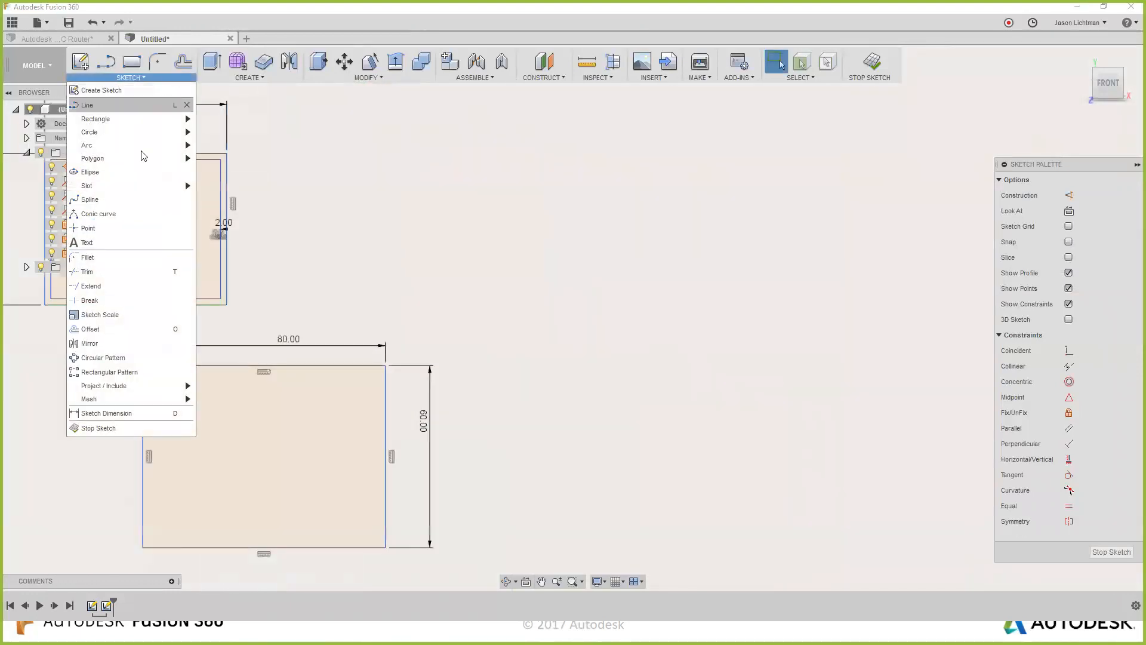
pyautogui.click(143, 198)
pyautogui.click(602, 203)
pyautogui.click(579, 311)
pyautogui.click(659, 463)
pyautogui.click(925, 449)
pyautogui.click(894, 217)
pyautogui.click(603, 204)
pyautogui.scroll(-1, 772, 429)
pyautogui.moveTo(912, 452); pyautogui.dragTo(664, 411, button='middle')
pyautogui.scroll(2, 665, 411)
pyautogui.press('Escape')
pyautogui.moveTo(731, 356)
pyautogui.mouseDown()
pyautogui.moveTo(701, 332)
pyautogui.moveTo(740, 362)
pyautogui.mouseUp()
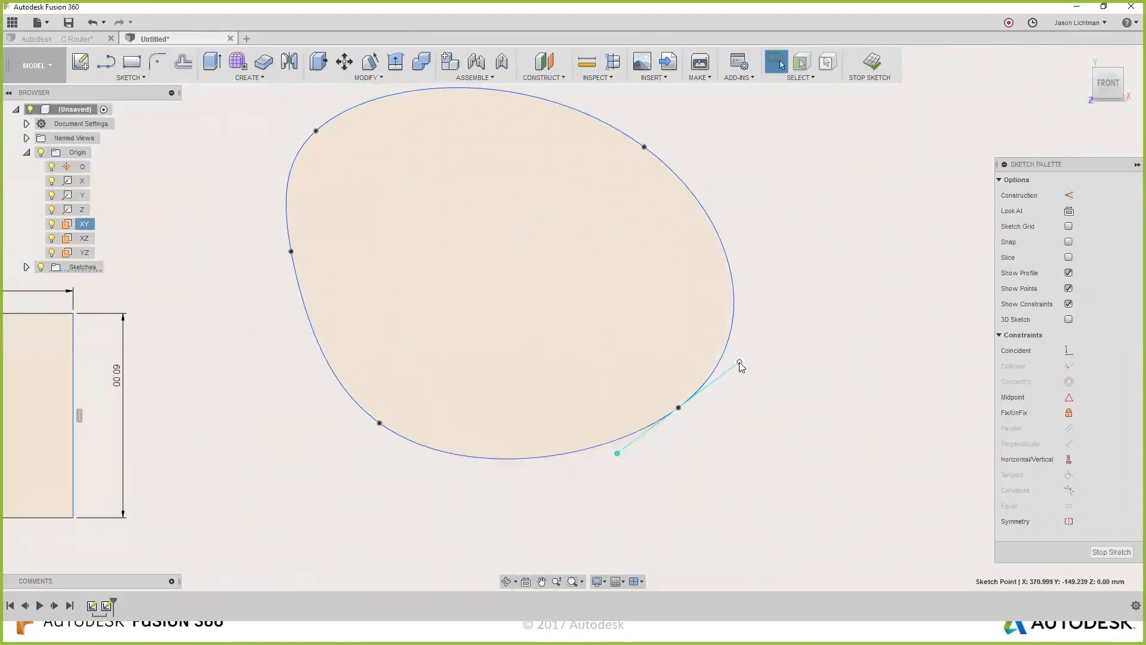
# Offset the closed spline 10 mm inward.
pyautogui.click(186, 77)
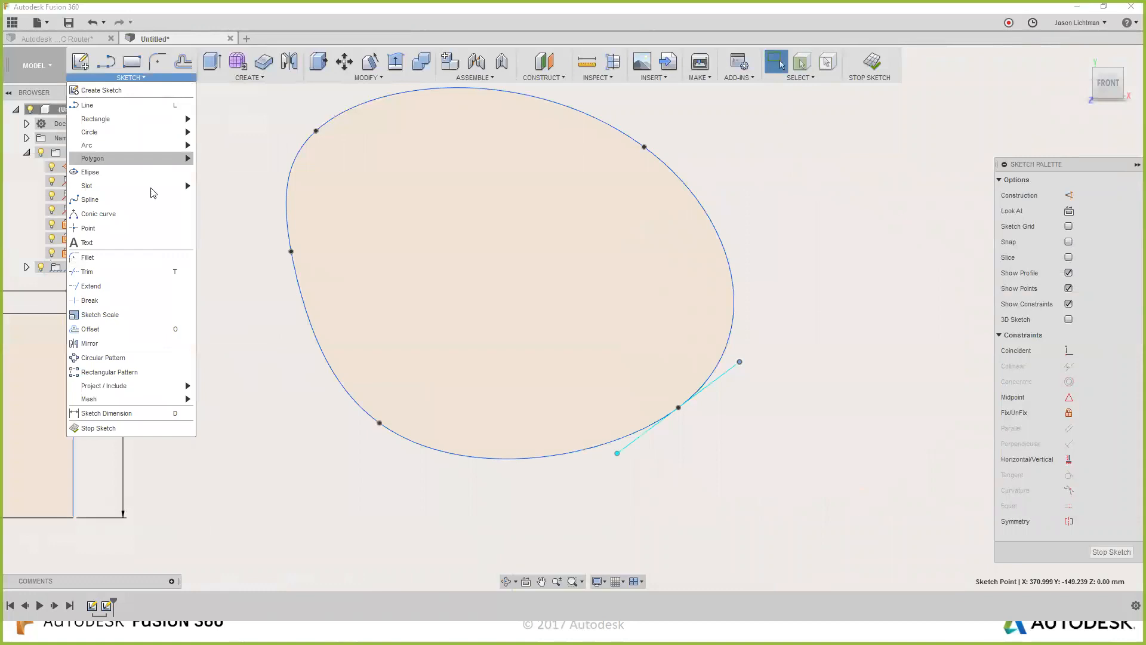
pyautogui.click(128, 328)
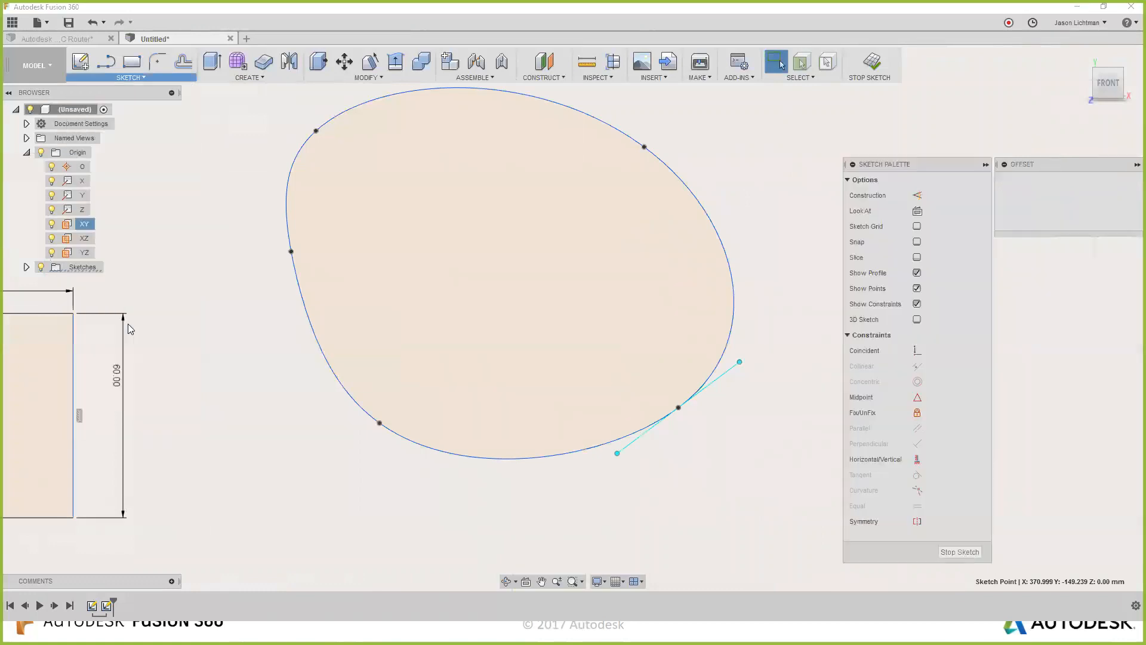
pyautogui.click(333, 384)
pyautogui.click(386, 367)
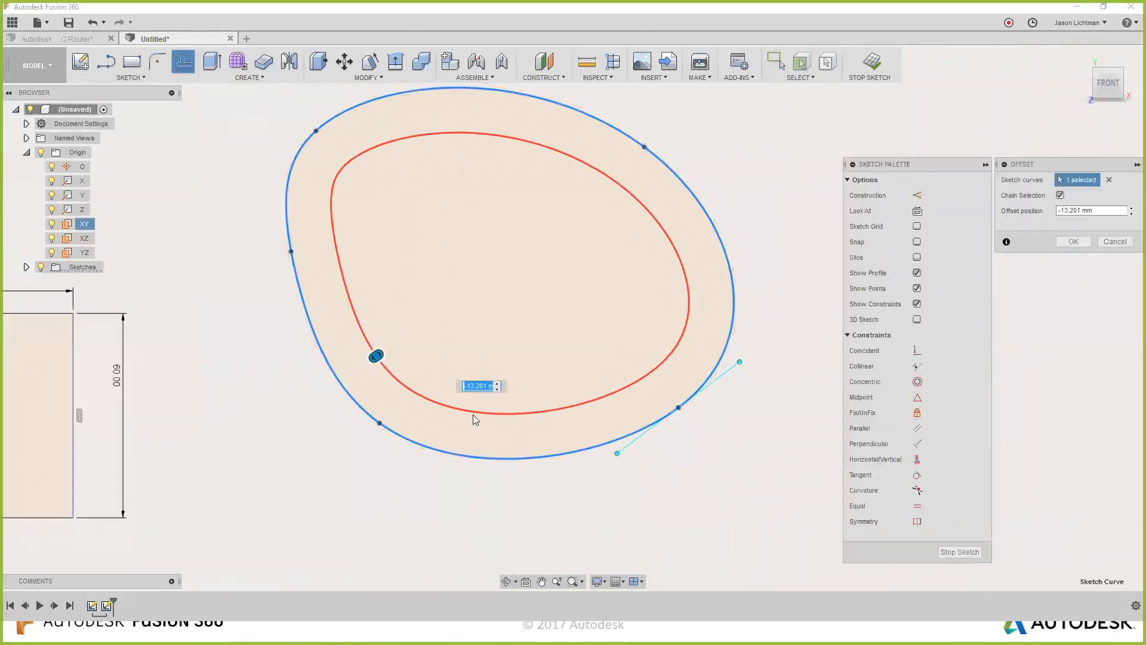
pyautogui.write('-10')
pyautogui.press('Return')
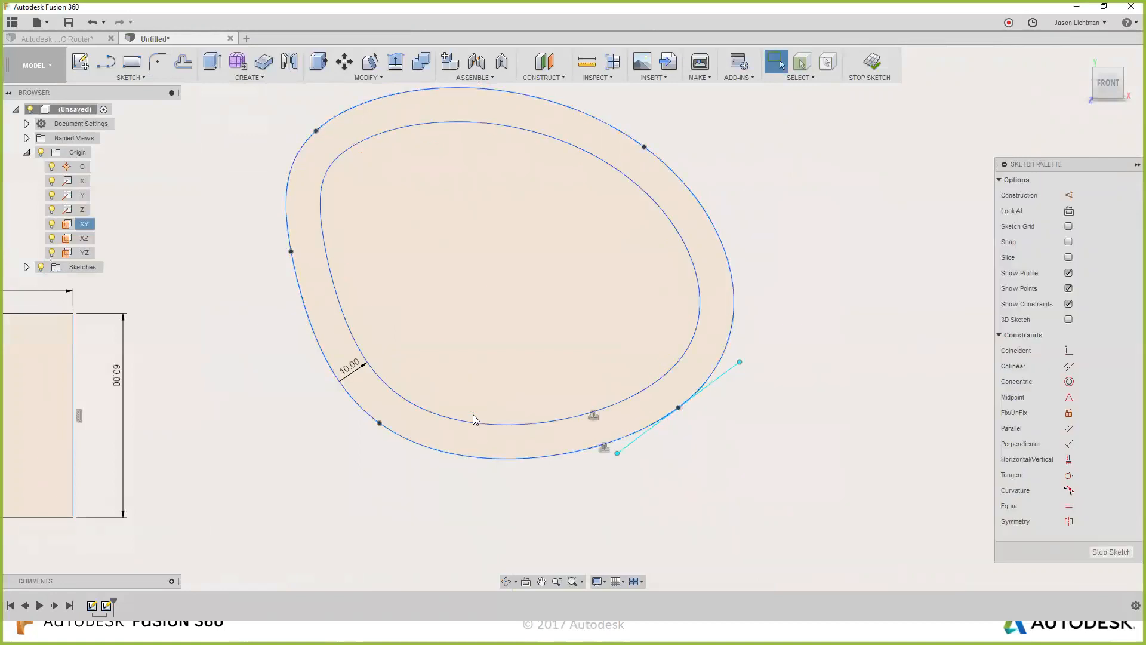
# Reshape the outer spline with the tangent handle at its lower-left point, and finish the sketch.
pyautogui.click(380, 424)
pyautogui.moveTo(436, 464)
pyautogui.mouseDown()
pyautogui.moveTo(417, 409)
pyautogui.moveTo(456, 452)
pyautogui.moveTo(420, 473)
pyautogui.moveTo(450, 468)
pyautogui.moveTo(464, 430)
pyautogui.moveTo(450, 478)
pyautogui.mouseUp()
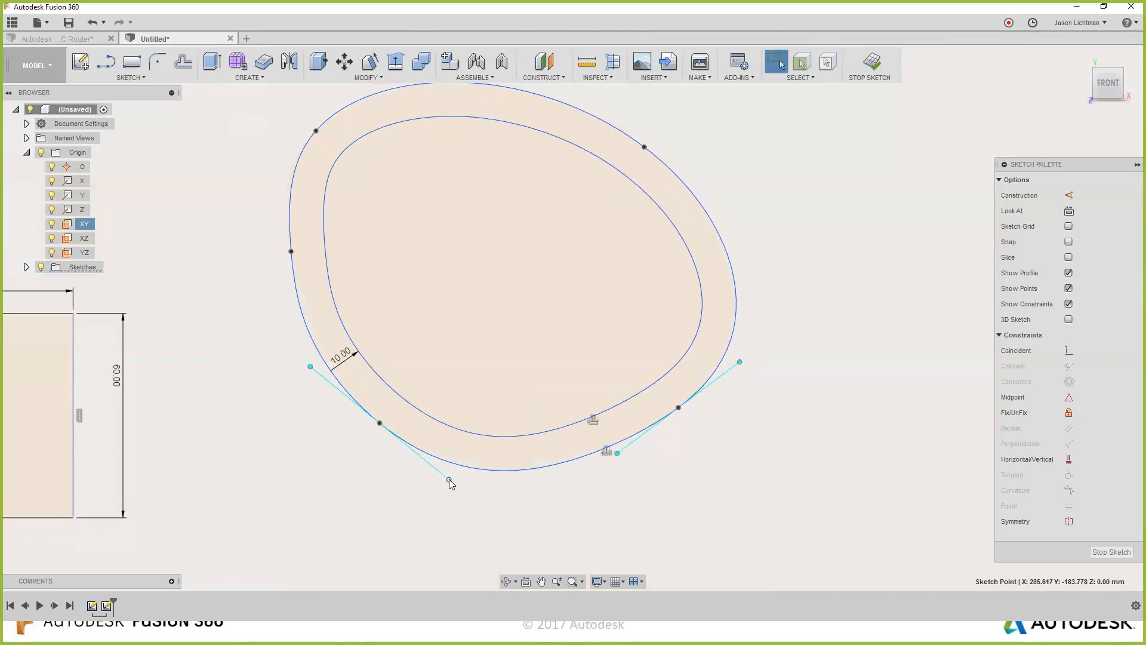
pyautogui.click(1111, 551)
pyautogui.keyDown('shift'); pyautogui.moveTo(857, 491); pyautogui.dragTo(857, 454, button='middle'); pyautogui.keyUp('shift')
pyautogui.scroll(-2, 856, 452)
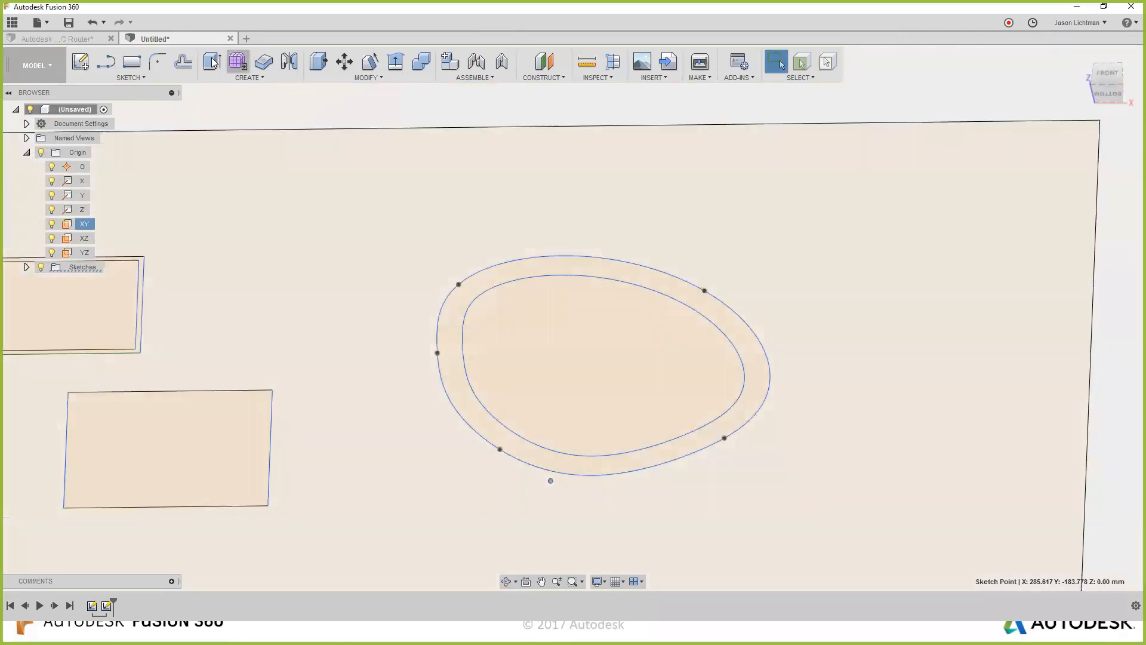
pyautogui.press('e')
pyautogui.click(507, 273)
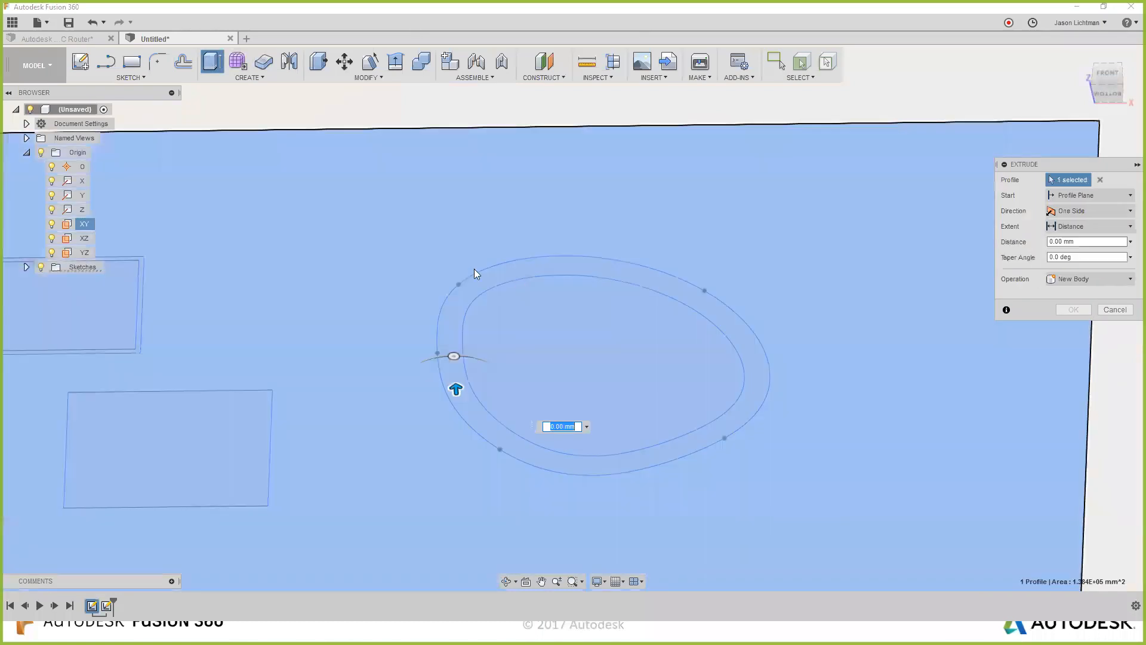
pyautogui.click(1098, 309)
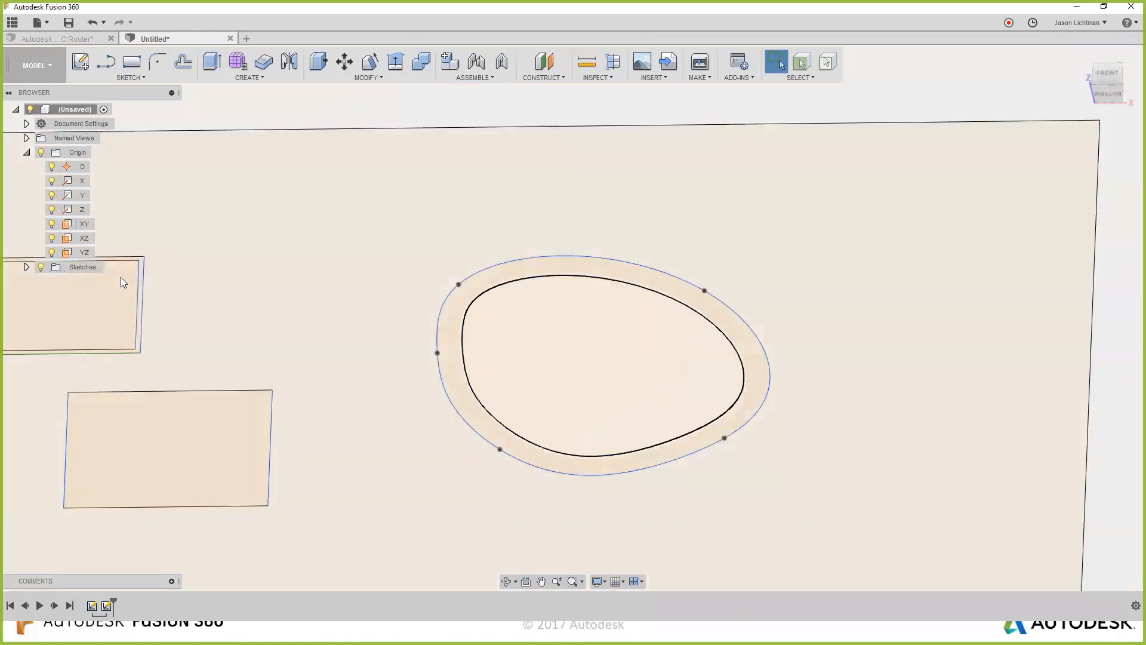
# Hide the Glowforge Bed sketch and extrude the ring between the closed spline and its inner offset 100 mm as a new body.
pyautogui.click(26, 266)
pyautogui.click(52, 282)
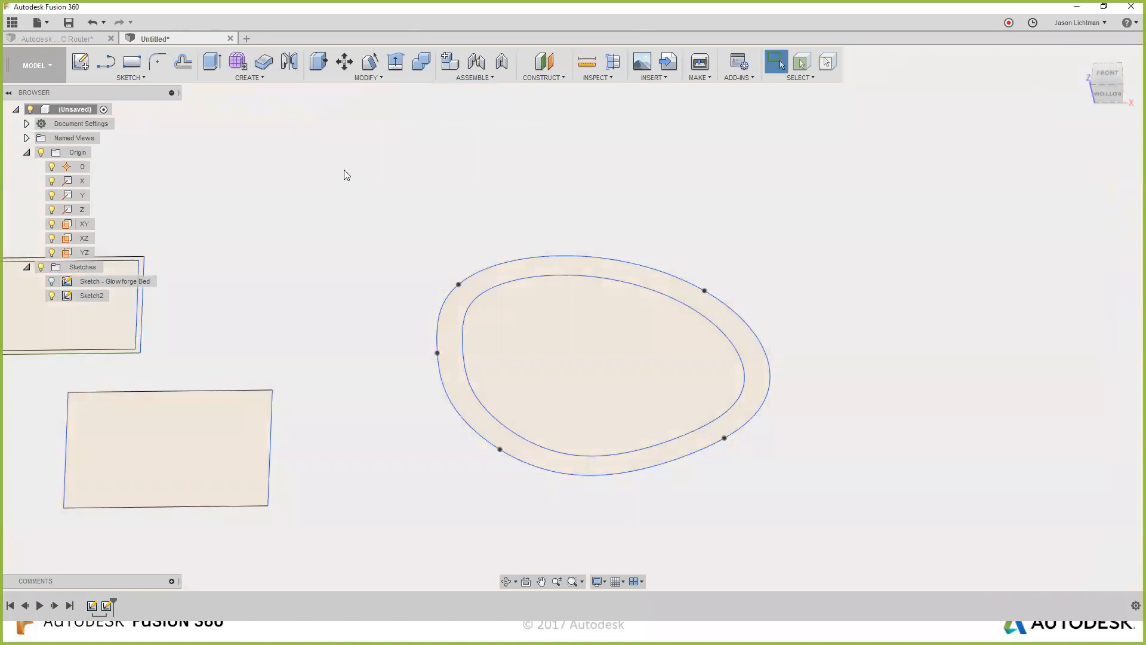
pyautogui.click(215, 65)
pyautogui.click(529, 273)
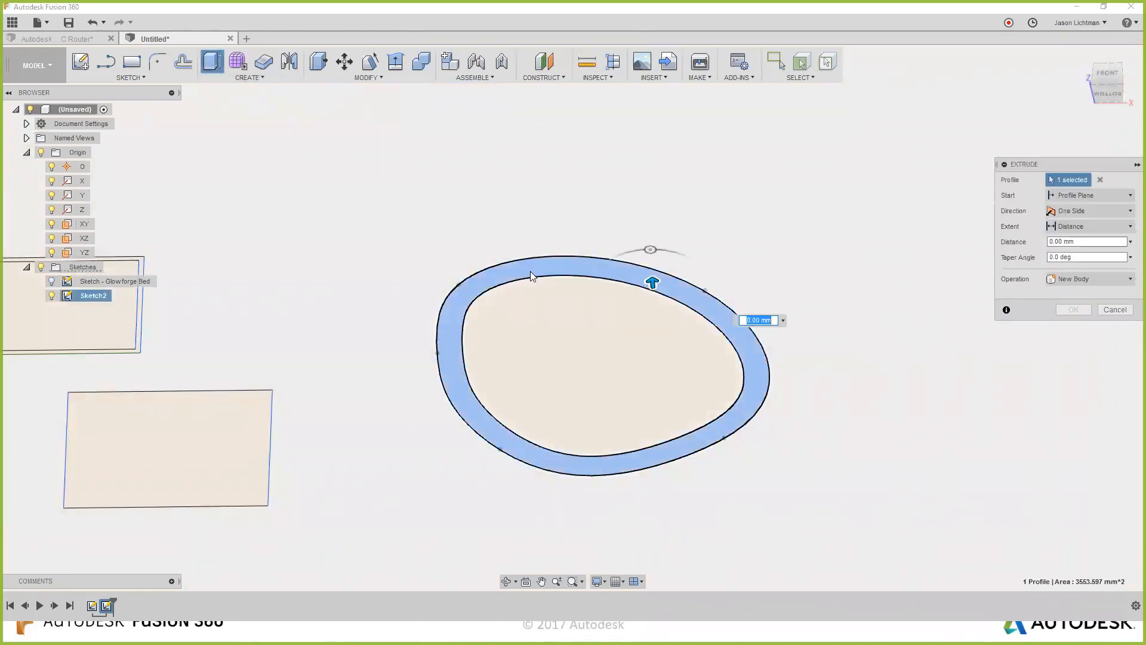
pyautogui.moveTo(649, 284); pyautogui.dragTo(605, 115)
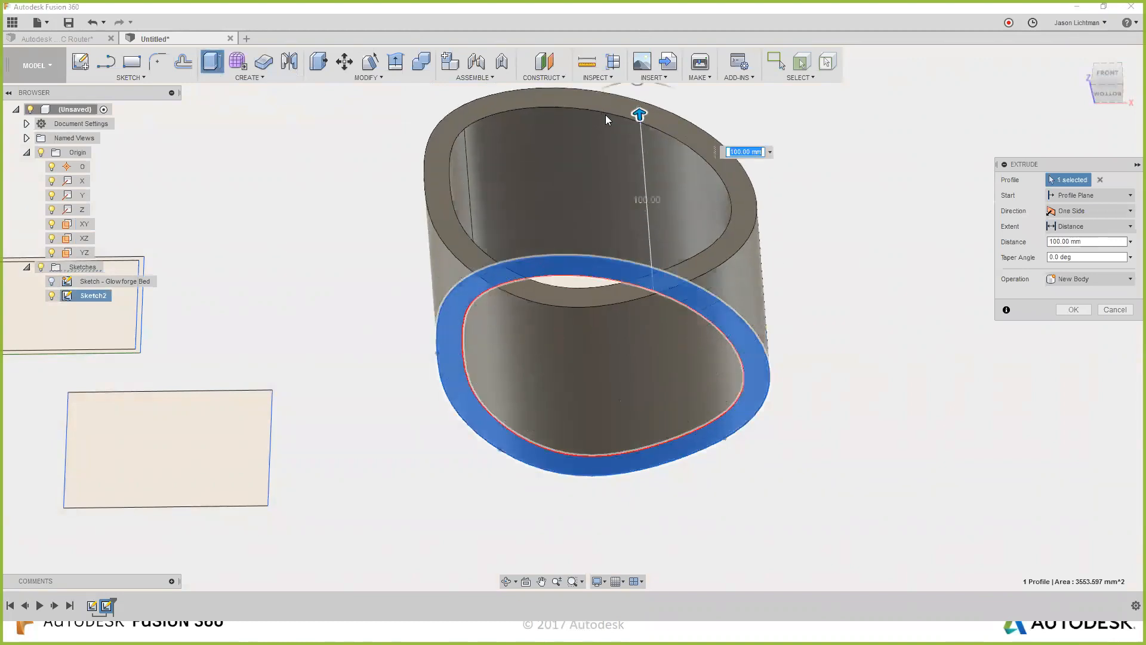
pyautogui.click(1073, 309)
pyautogui.scroll(-1, 1038, 319)
pyautogui.moveTo(981, 338); pyautogui.dragTo(926, 385, button='middle')
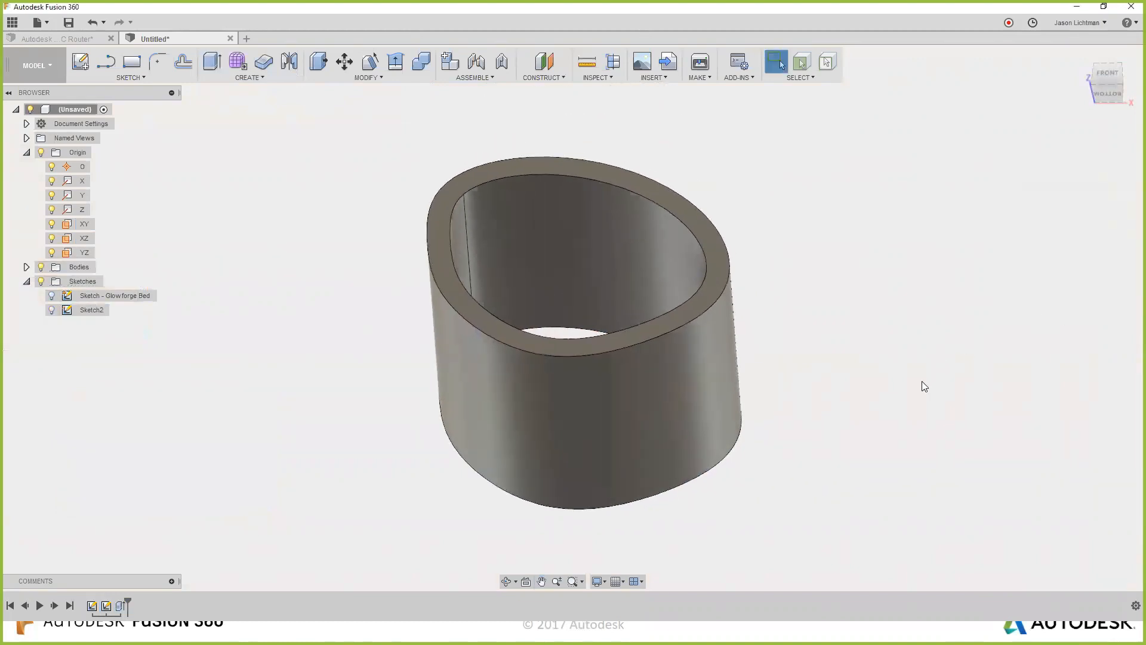
# Edit Sketch2 and reshape the outer spline by levelling the tangent handle at its lower-left point.
pyautogui.rightClick(109, 608)
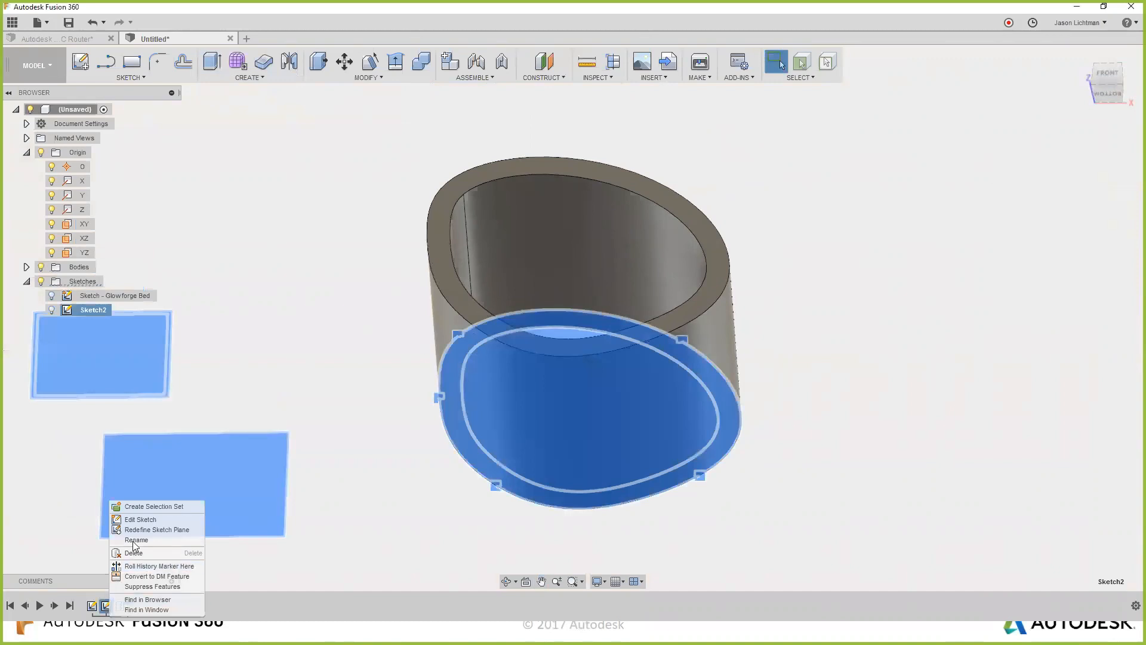
pyautogui.click(154, 528)
pyautogui.click(491, 414)
pyautogui.moveTo(445, 375); pyautogui.dragTo(436, 416)
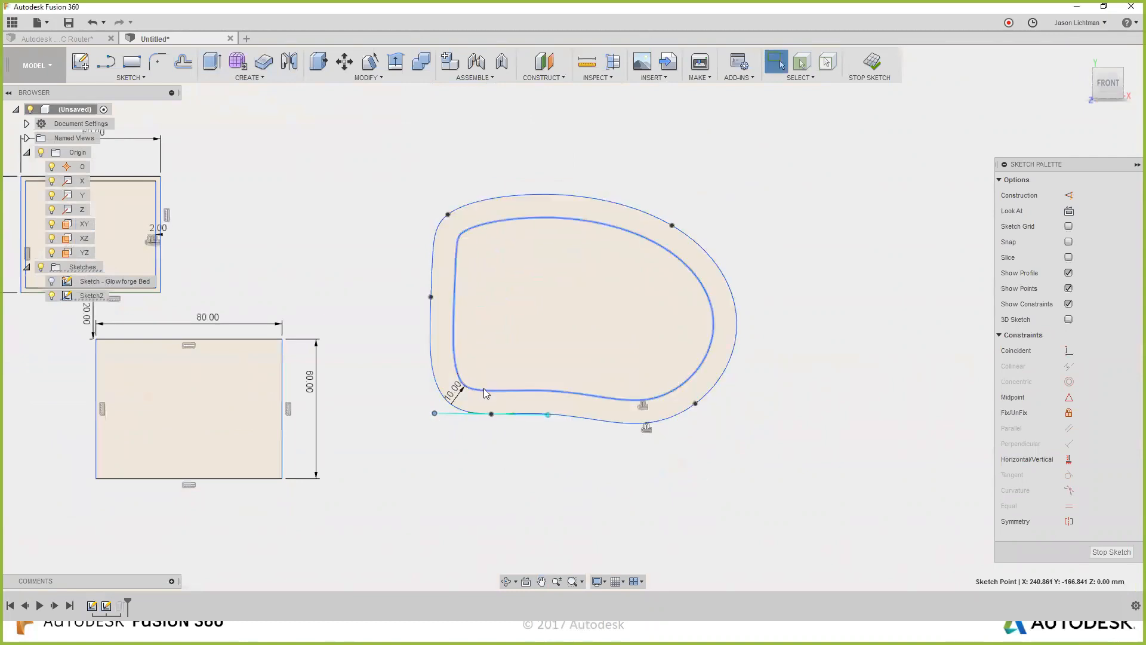
# Set the spline's offset distance to 15 mm and finish the sketch to update the extruded body.
pyautogui.doubleClick(458, 393)
pyautogui.write('15')
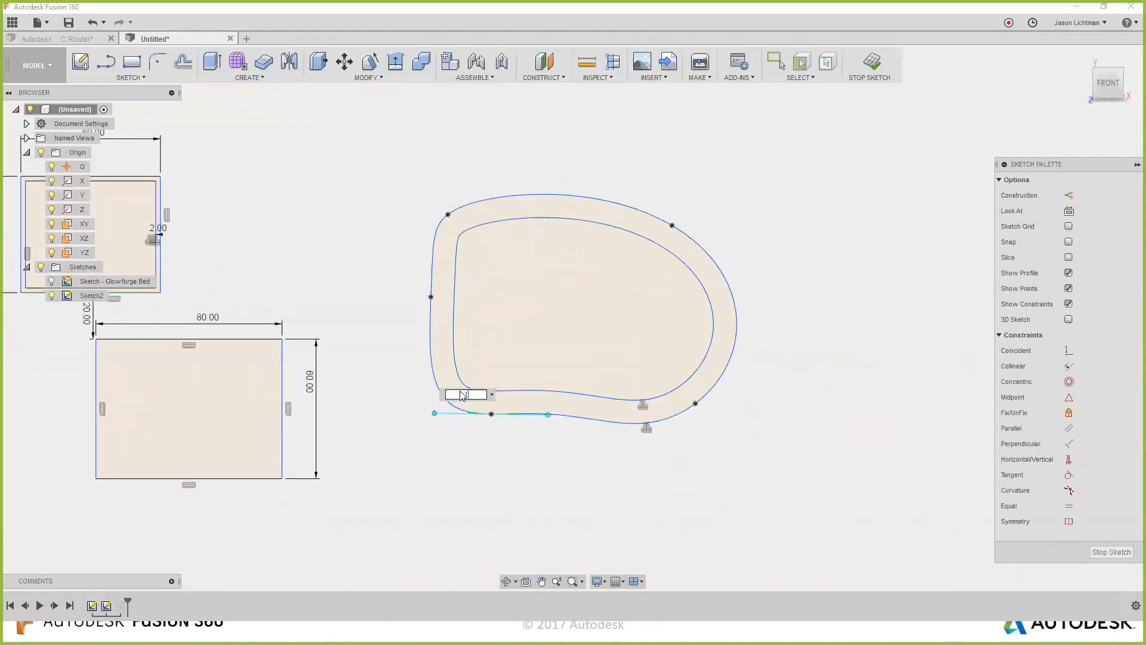
pyautogui.press('Return')
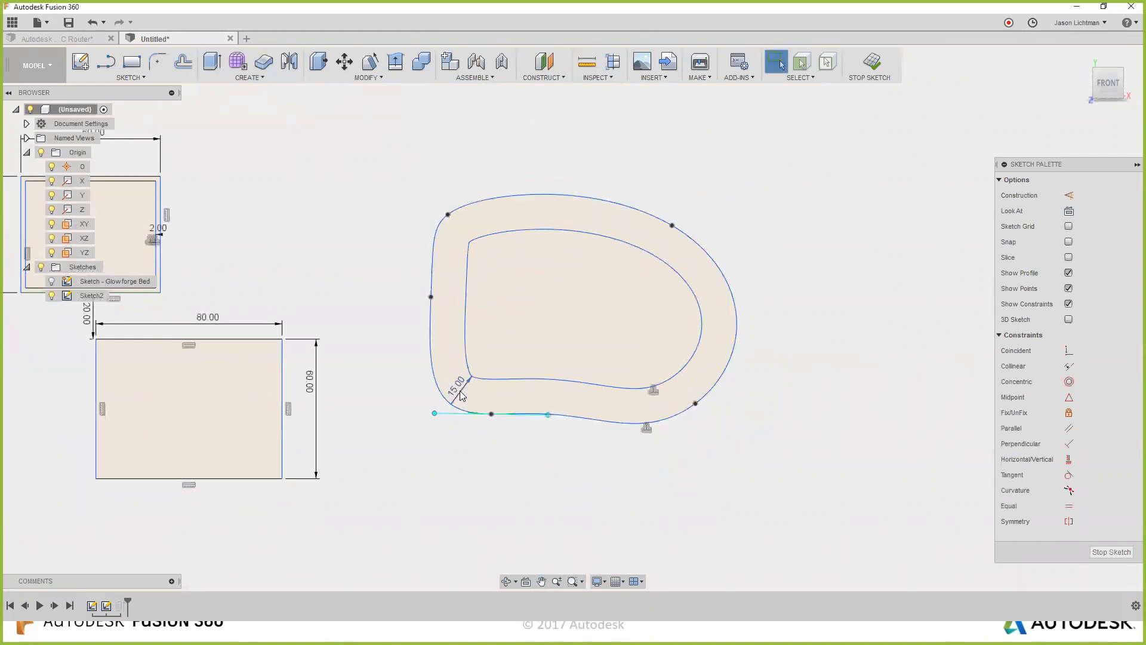
pyautogui.click(1111, 552)
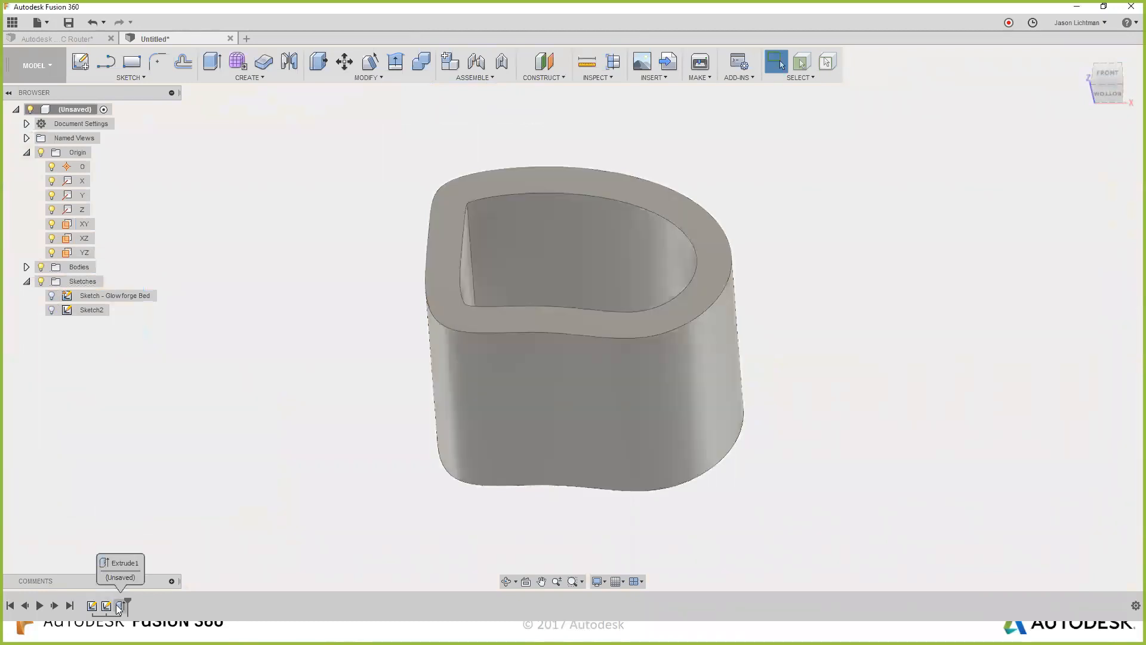
# Switch to the Autodesk Shelf for CNC Router design and examine the shelf and its flat panels from above.
pyautogui.click(53, 37)
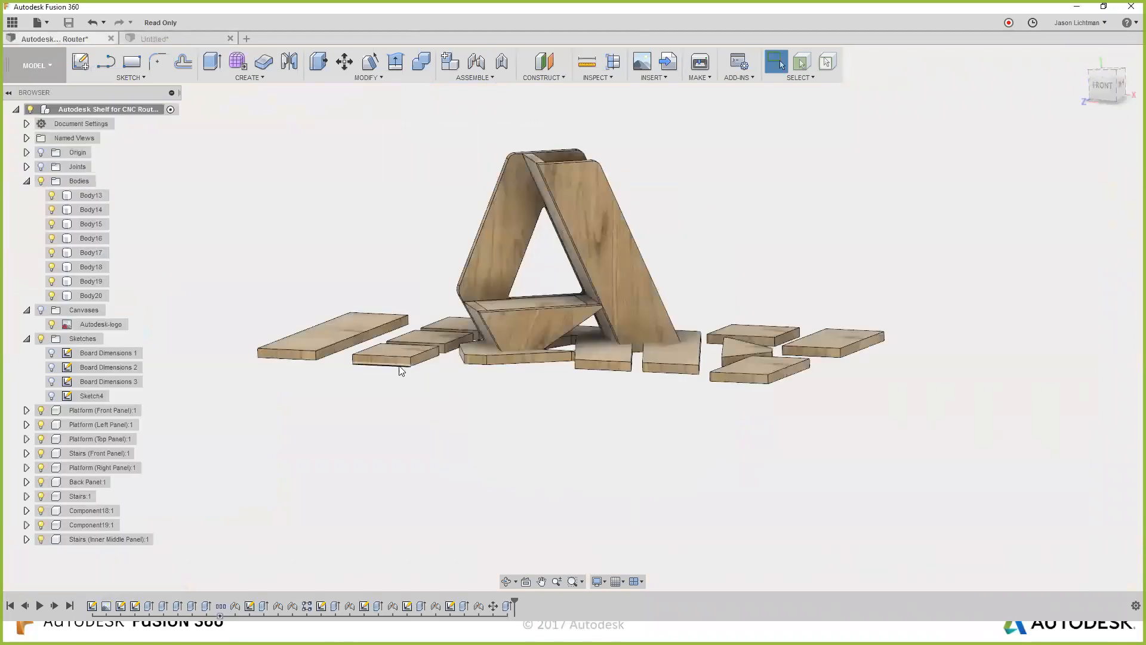
pyautogui.keyDown('shift'); pyautogui.moveTo(399, 366); pyautogui.dragTo(402, 388, button='middle'); pyautogui.keyUp('shift')
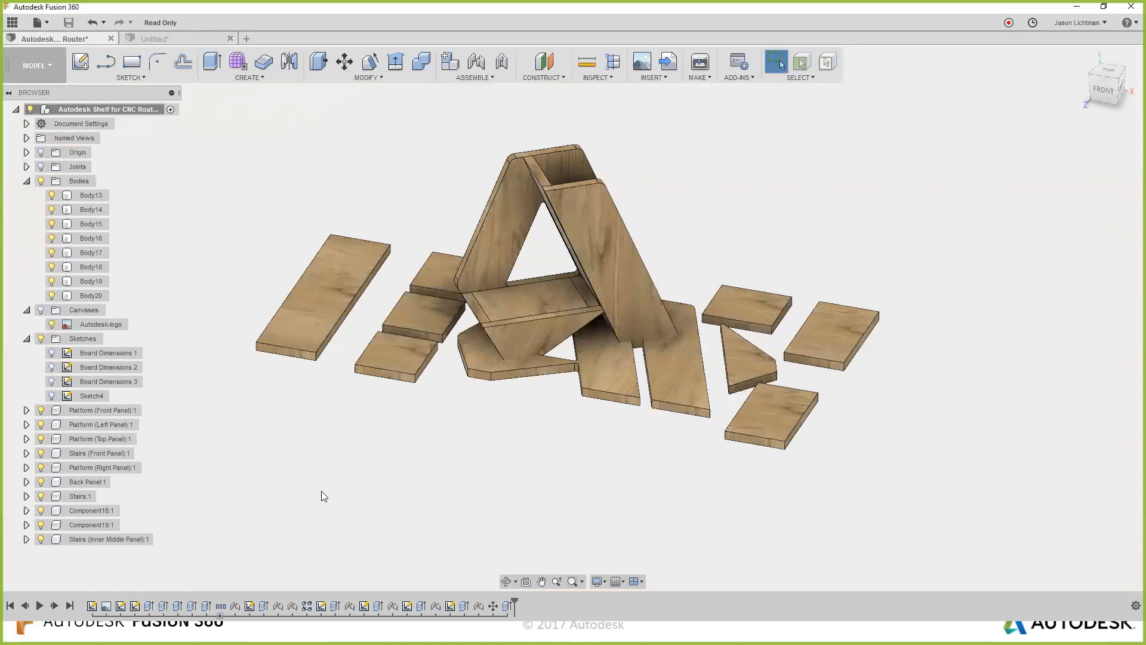
# Create a new design and show its origin planes and axes.
pyautogui.click(245, 39)
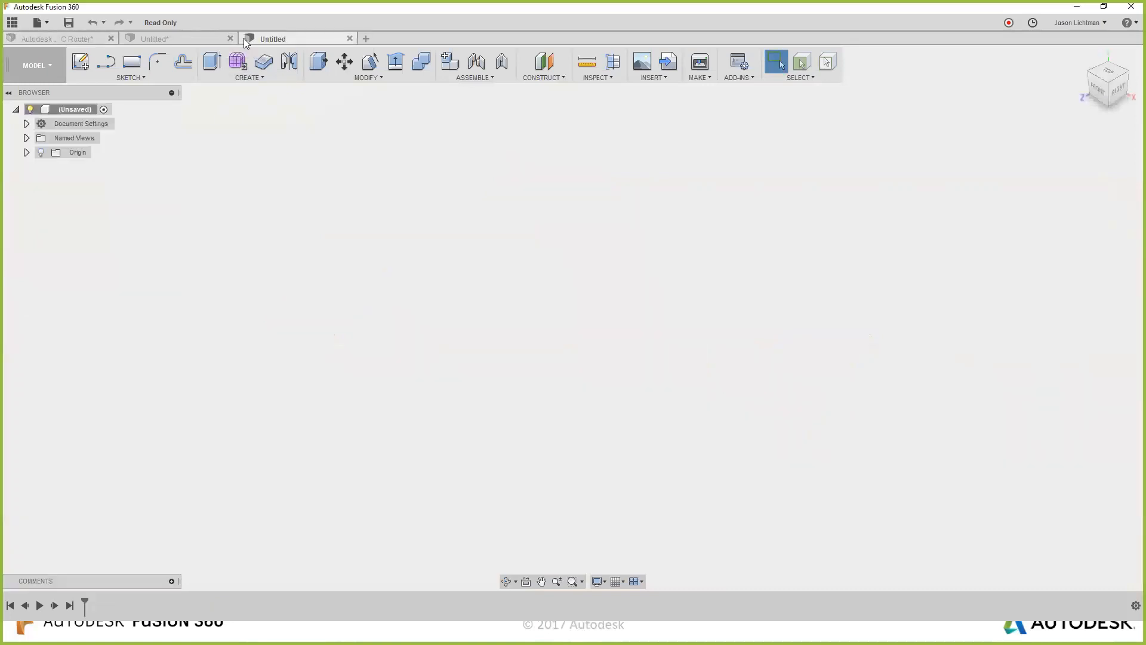
pyautogui.click(26, 152)
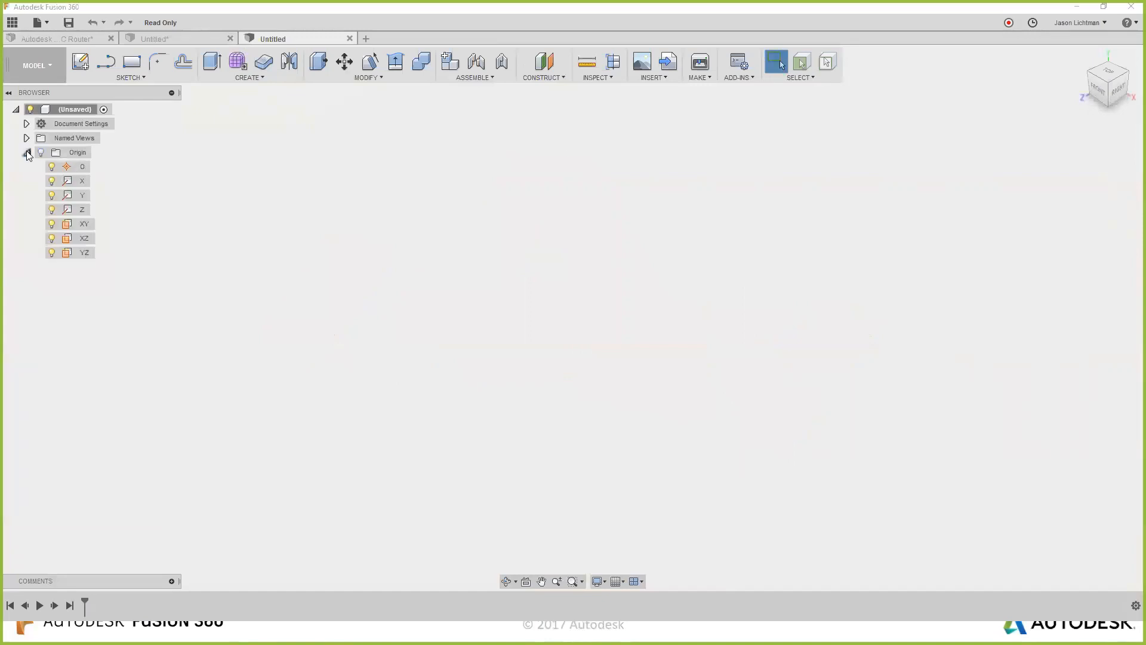
pyautogui.click(41, 152)
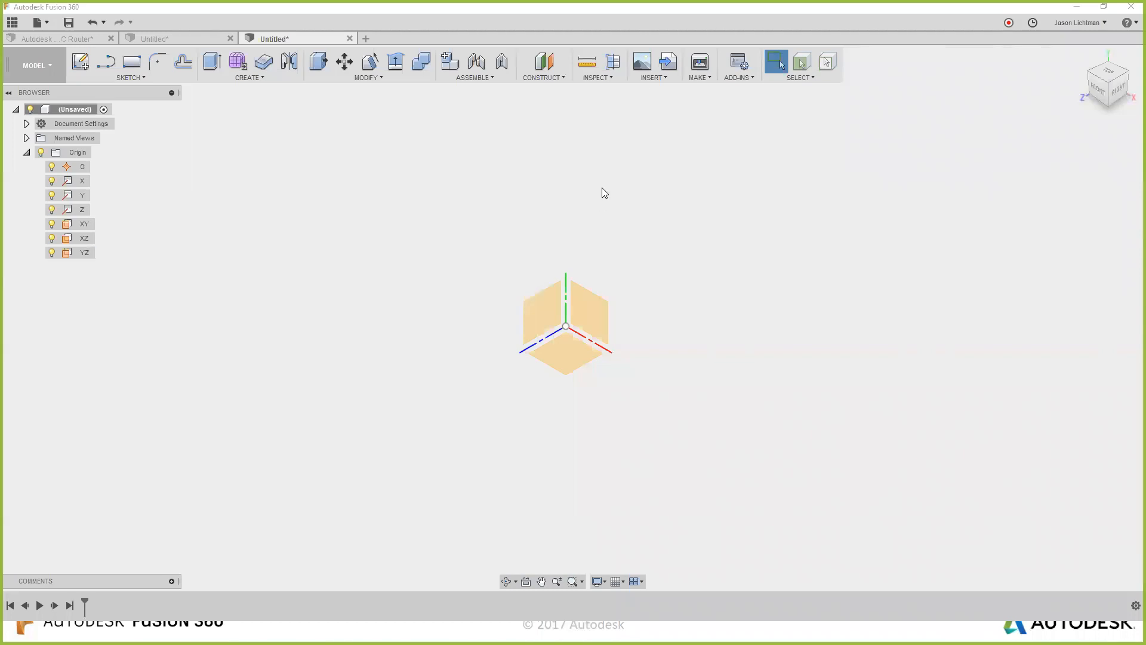
# Attach the image Closet Divider.png from the 7_Laser Cutting folder as a canvas on the XY plane.
pyautogui.click(645, 84)
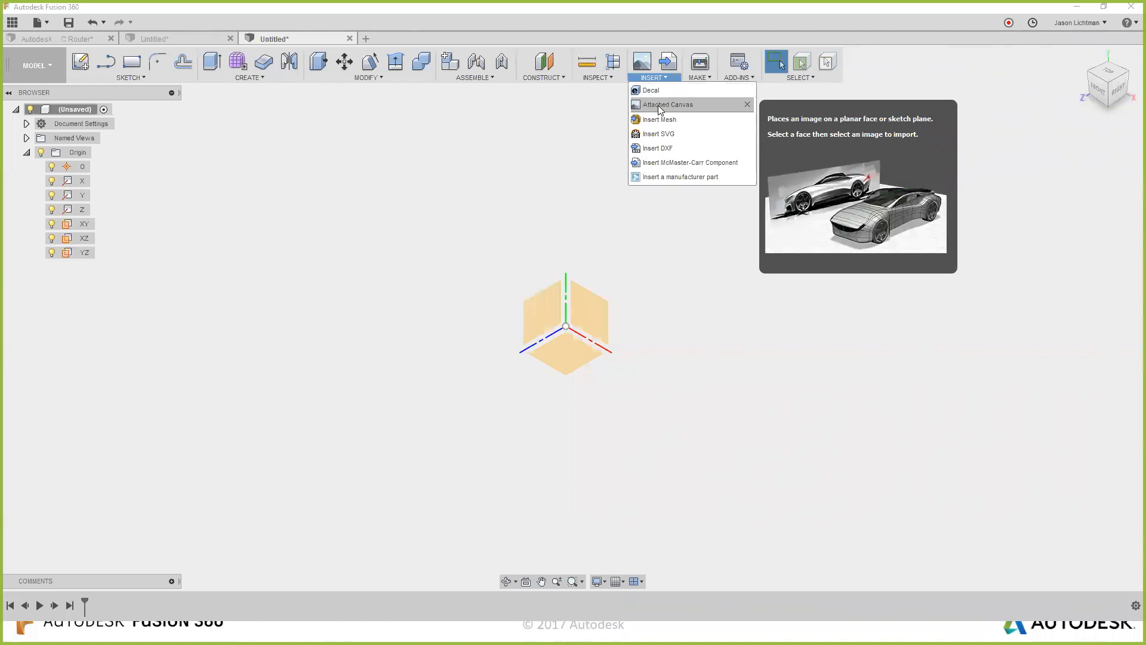
pyautogui.click(658, 105)
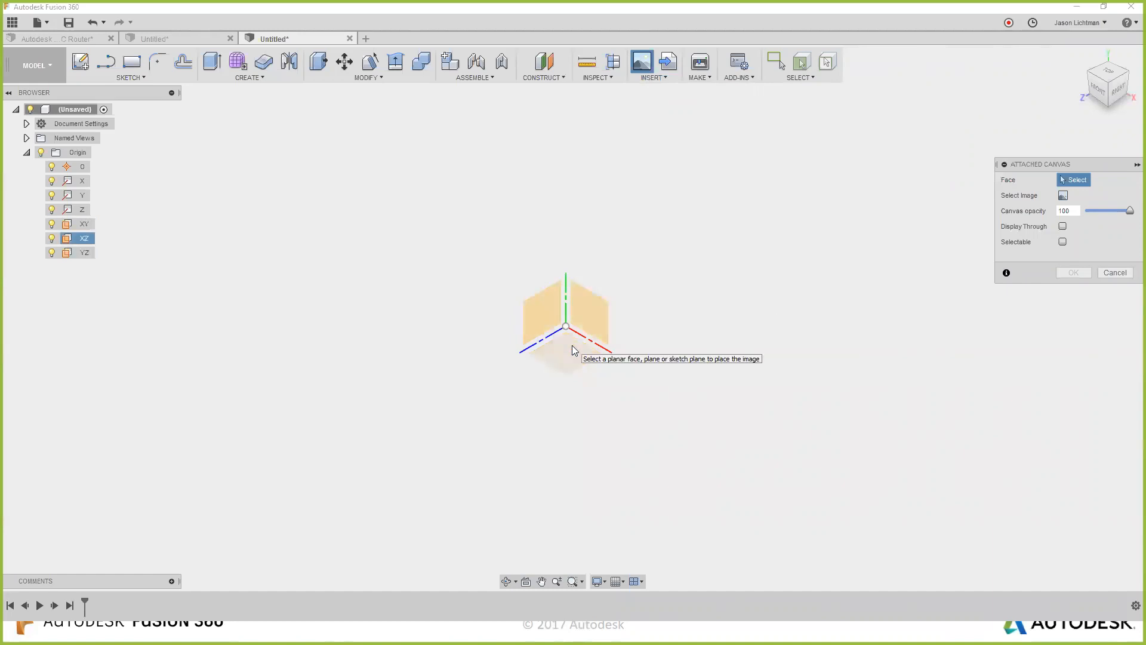
pyautogui.click(583, 308)
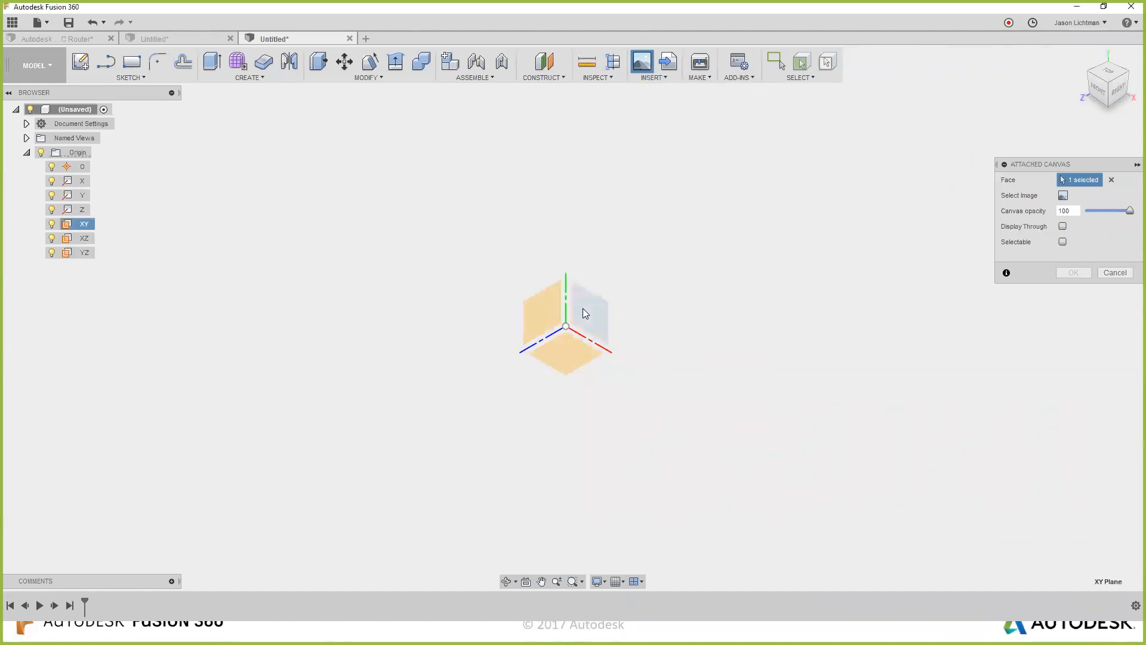
pyautogui.click(1063, 195)
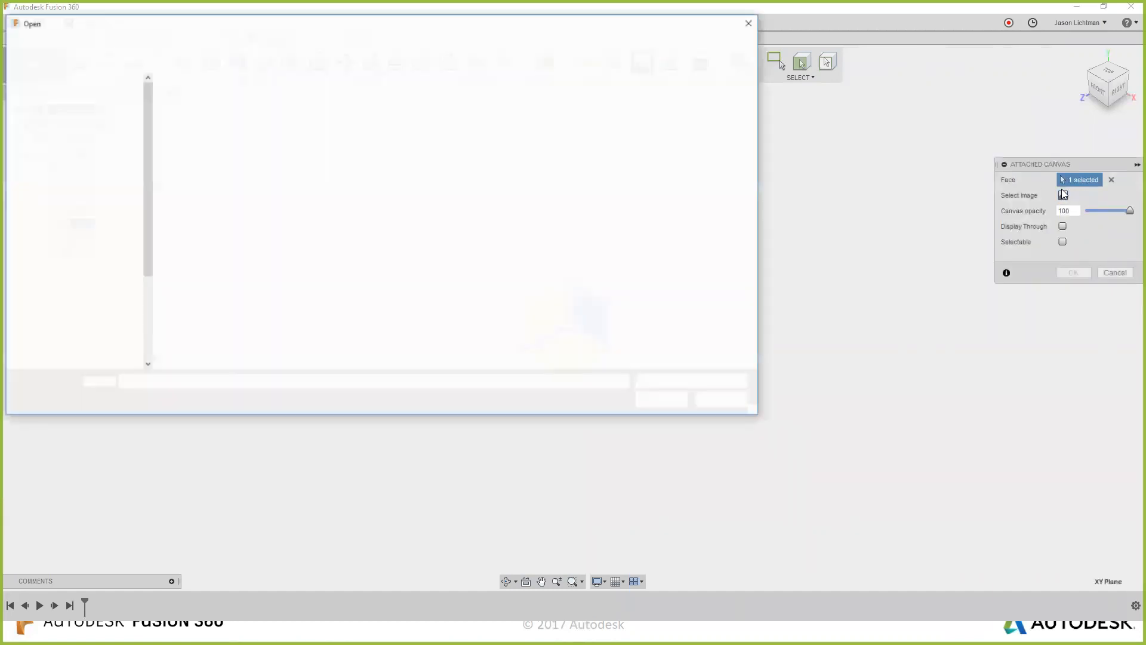
pyautogui.click(257, 42)
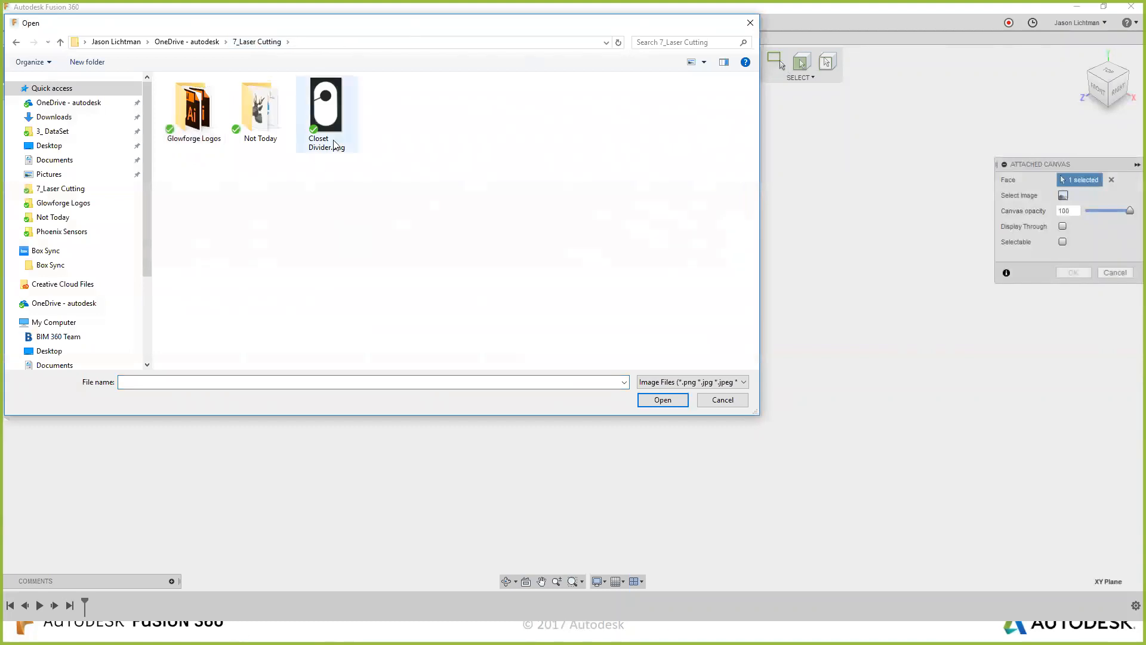
pyautogui.doubleClick(326, 120)
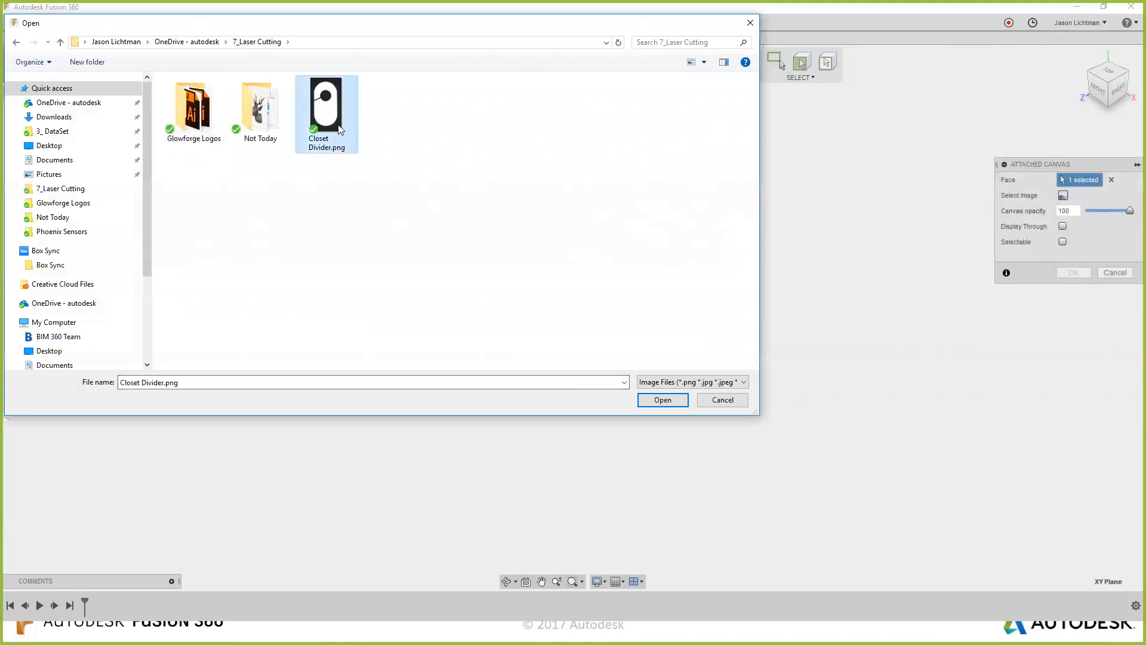
# Shift the canvas about 10.3 mm in X and 15.1 mm in Y at plane scale 1.00, and accept its placement.
pyautogui.moveTo(583, 318); pyautogui.dragTo(758, 195)
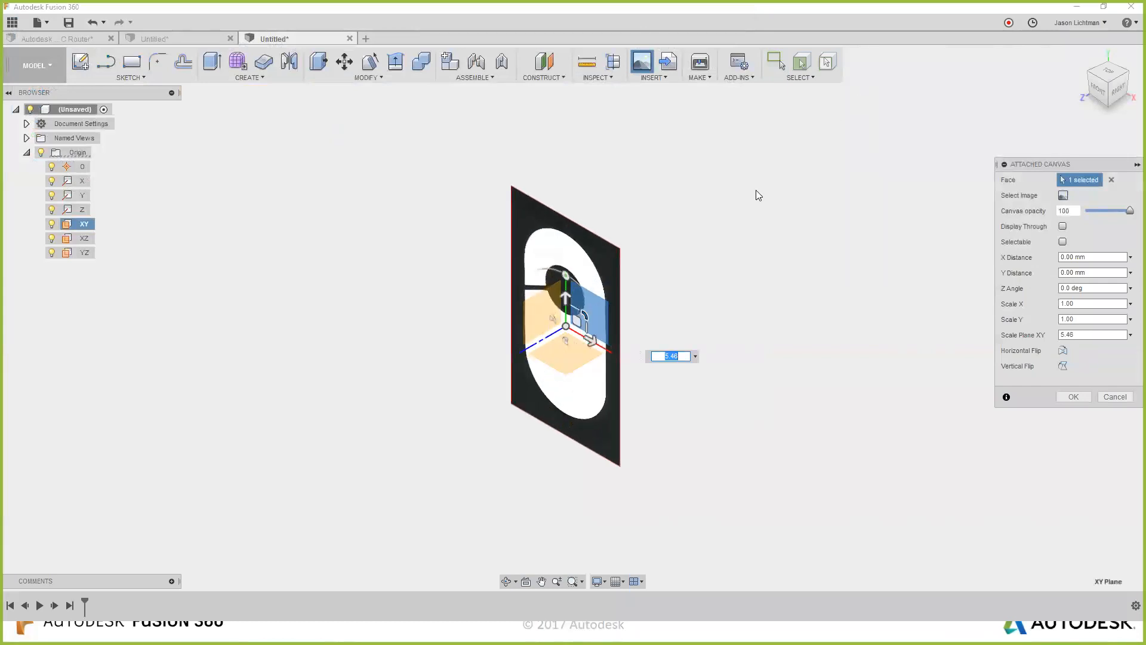
pyautogui.moveTo(585, 319); pyautogui.dragTo(617, 290)
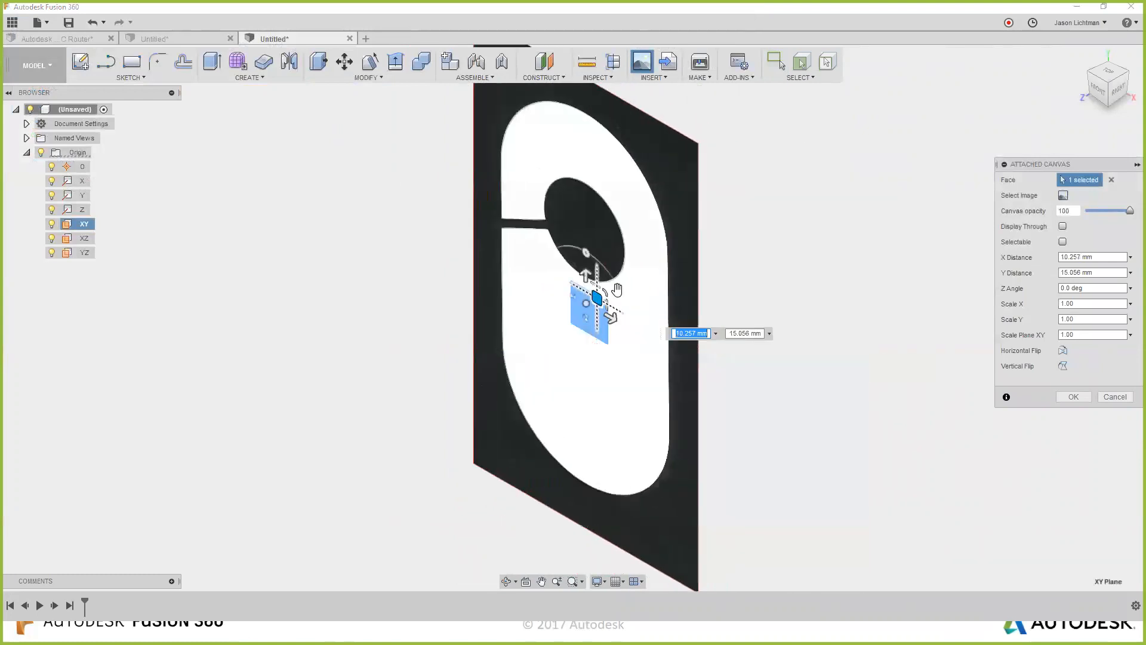
pyautogui.click(1097, 93)
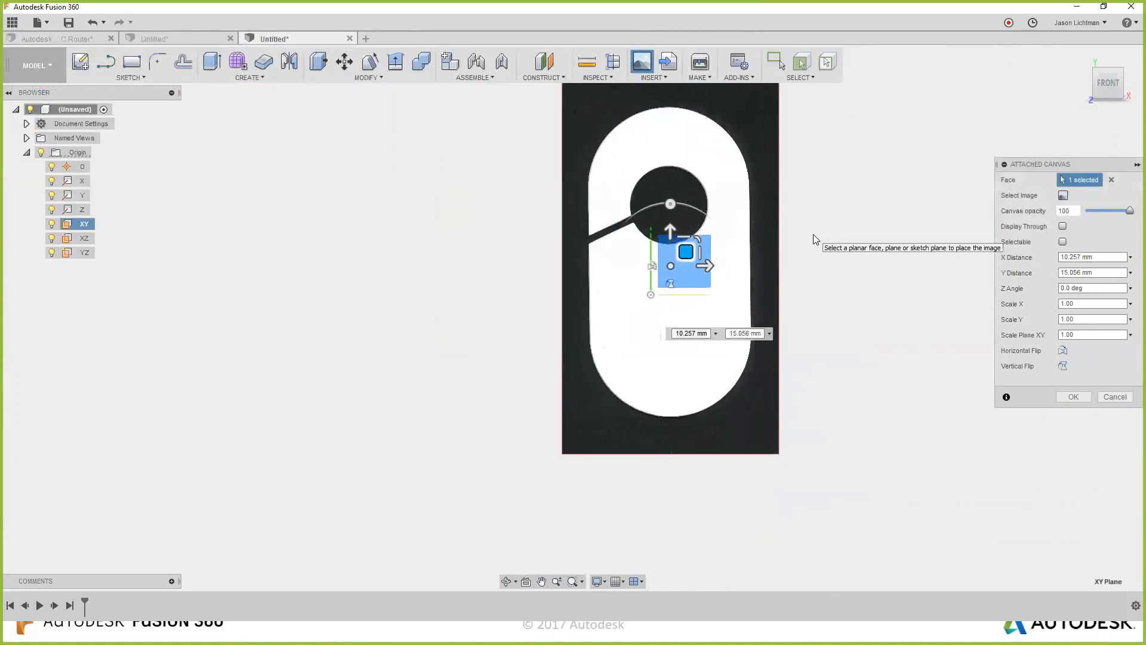
pyautogui.click(1074, 397)
pyautogui.moveTo(907, 307); pyautogui.dragTo(813, 376, button='middle')
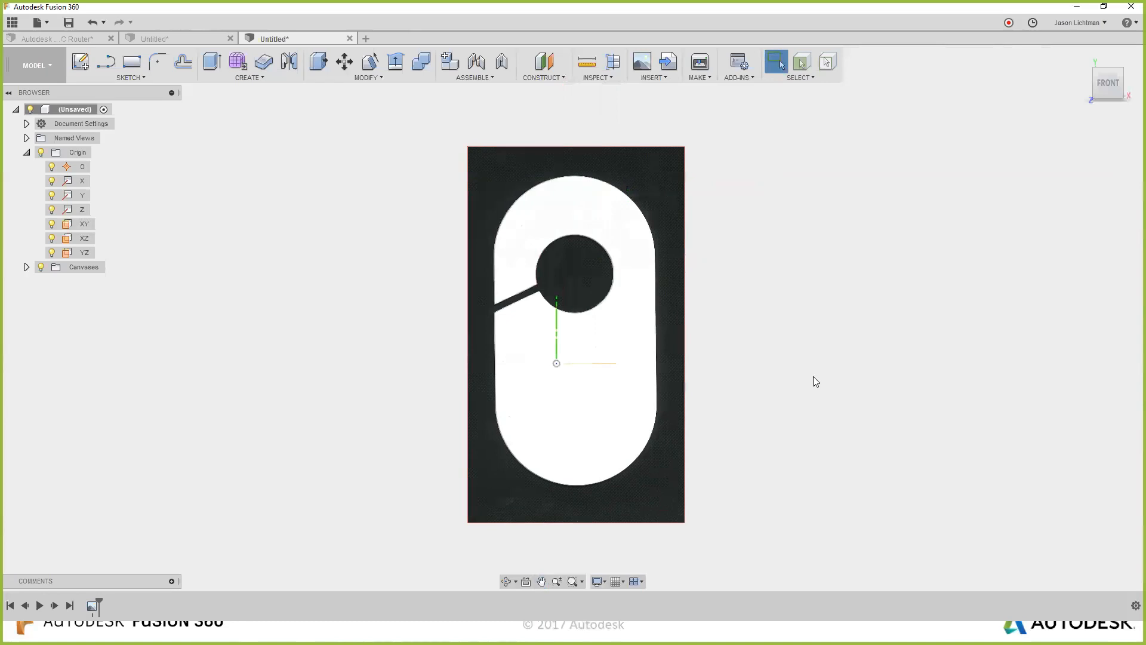
# Calibrate the Closet Divider canvas by setting the width between the divider's two straight side edges to 80 mm.
pyautogui.click(26, 267)
pyautogui.rightClick(90, 281)
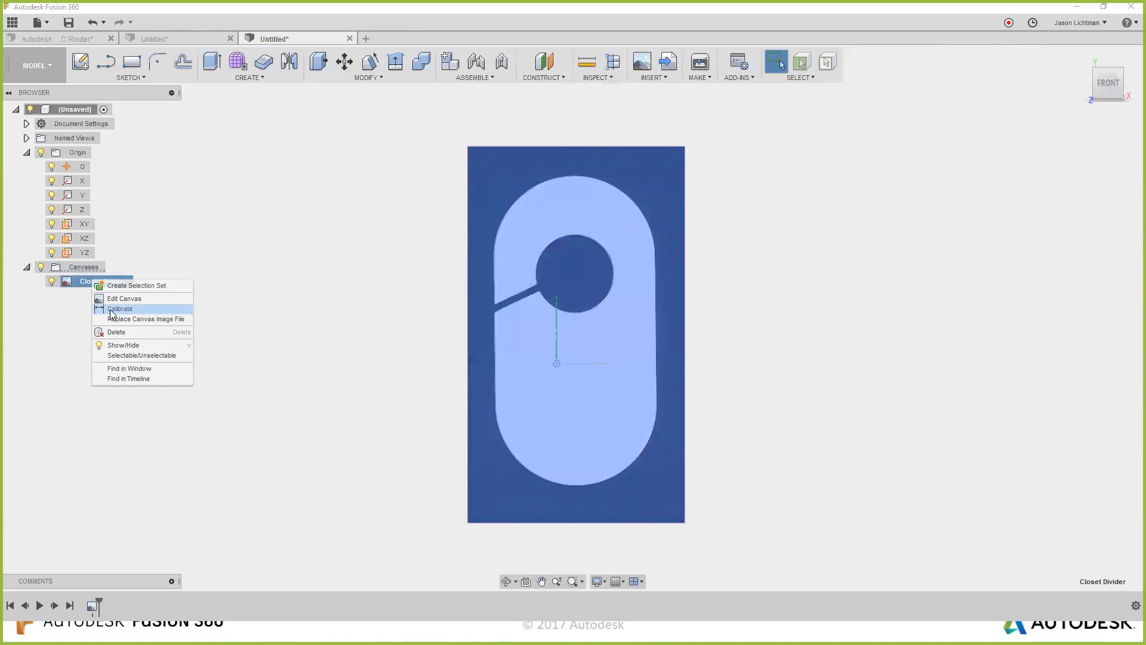
pyautogui.click(120, 308)
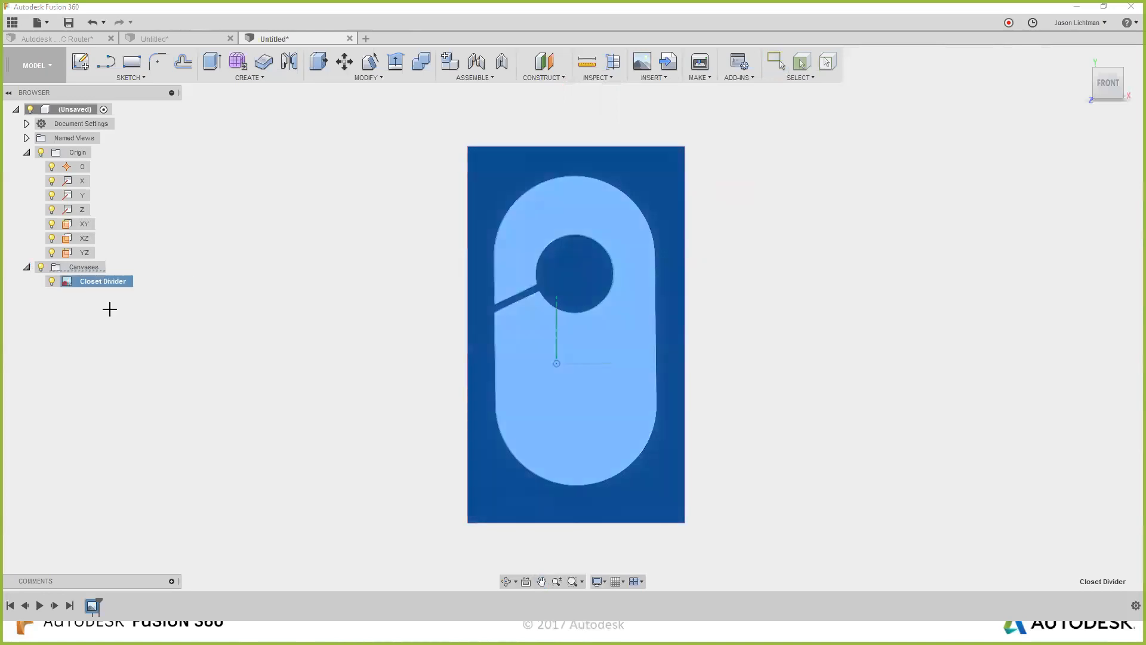
pyautogui.click(494, 261)
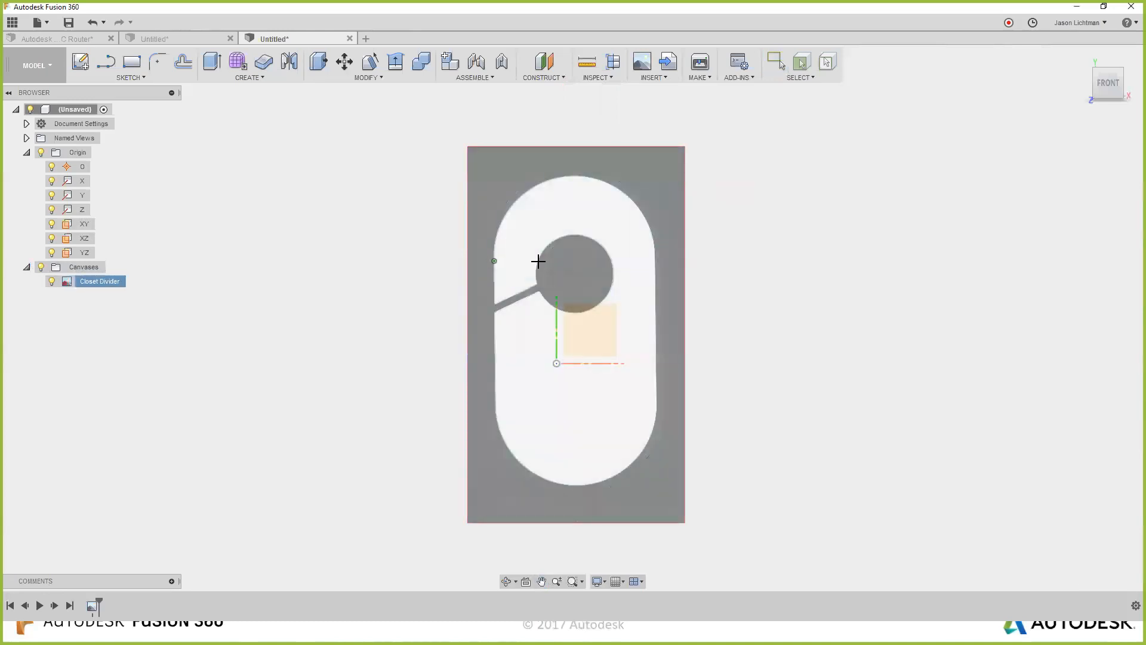
pyautogui.click(654, 257)
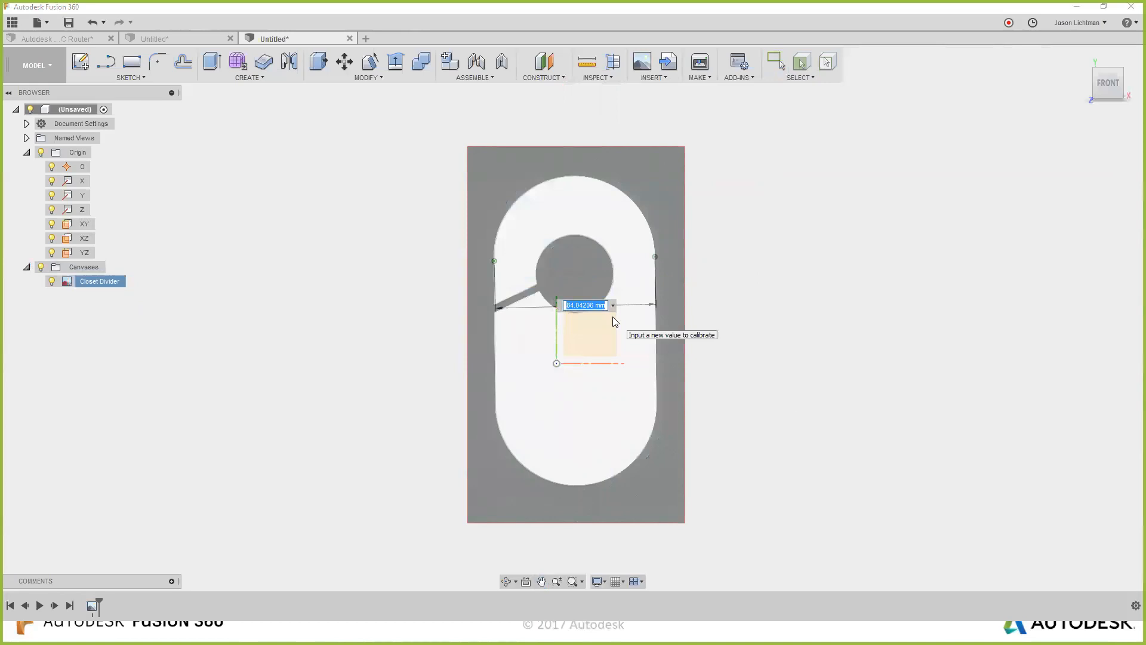
pyautogui.write('80')
pyautogui.press('Return')
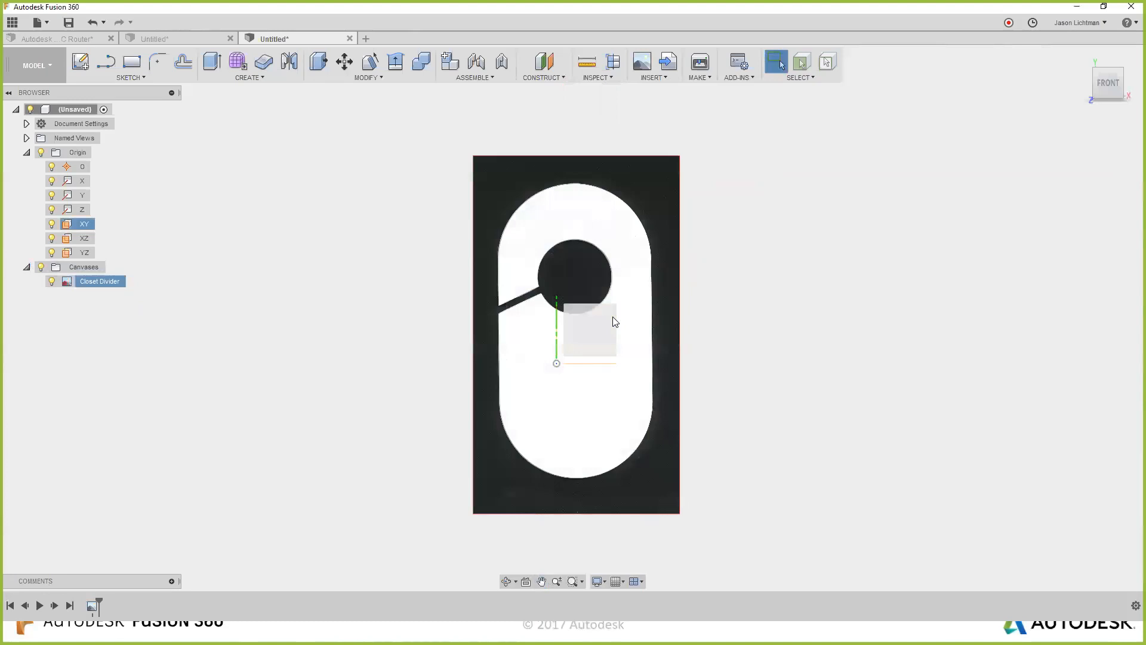
# Edit the Closet Divider canvas, shifting it -9.37 mm in X and -44.974 mm in Y to centre its round hole on the origin.
pyautogui.rightClick(107, 283)
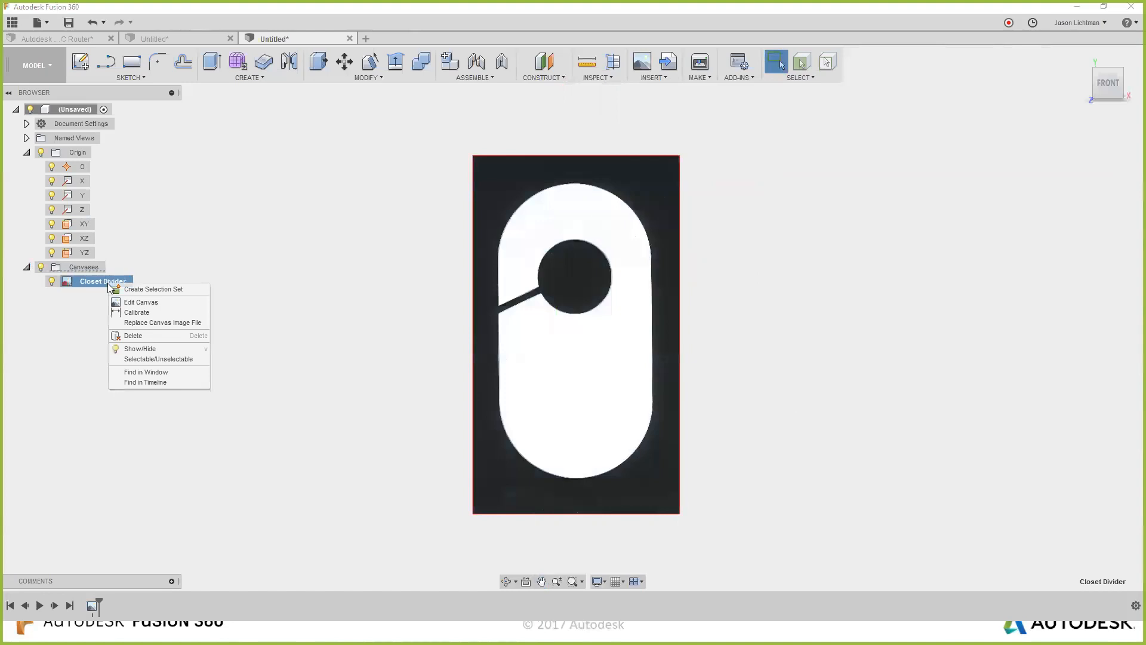
pyautogui.click(132, 303)
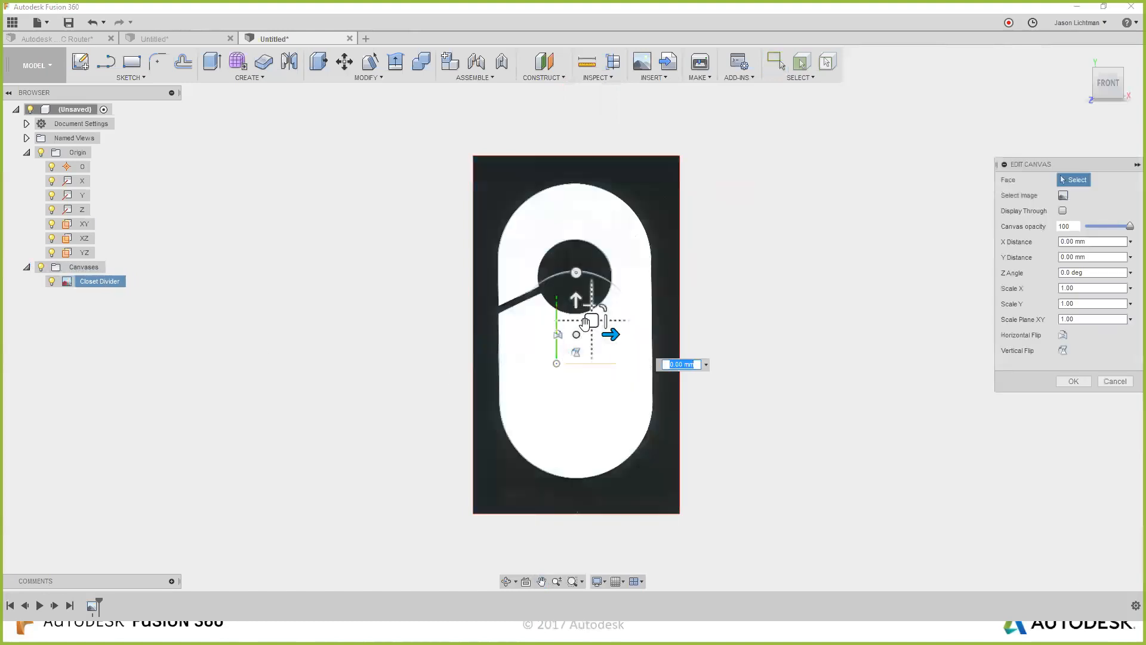
pyautogui.moveTo(585, 325); pyautogui.dragTo(567, 412)
pyautogui.moveTo(567, 412); pyautogui.dragTo(567, 412)
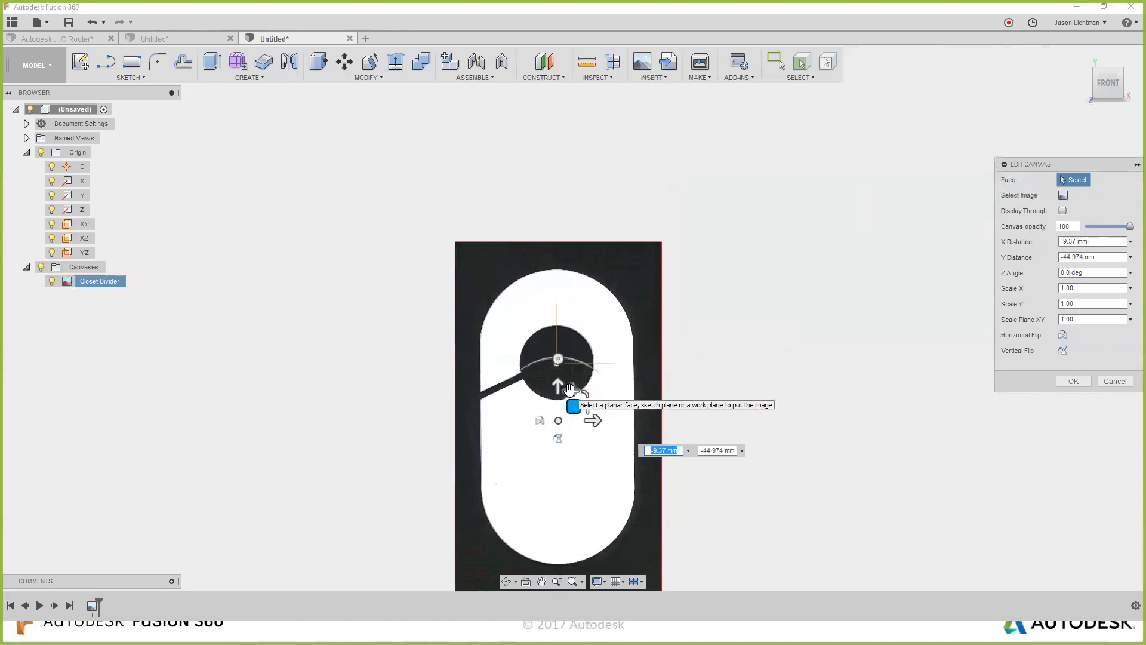
pyautogui.scroll(5, 561, 364)
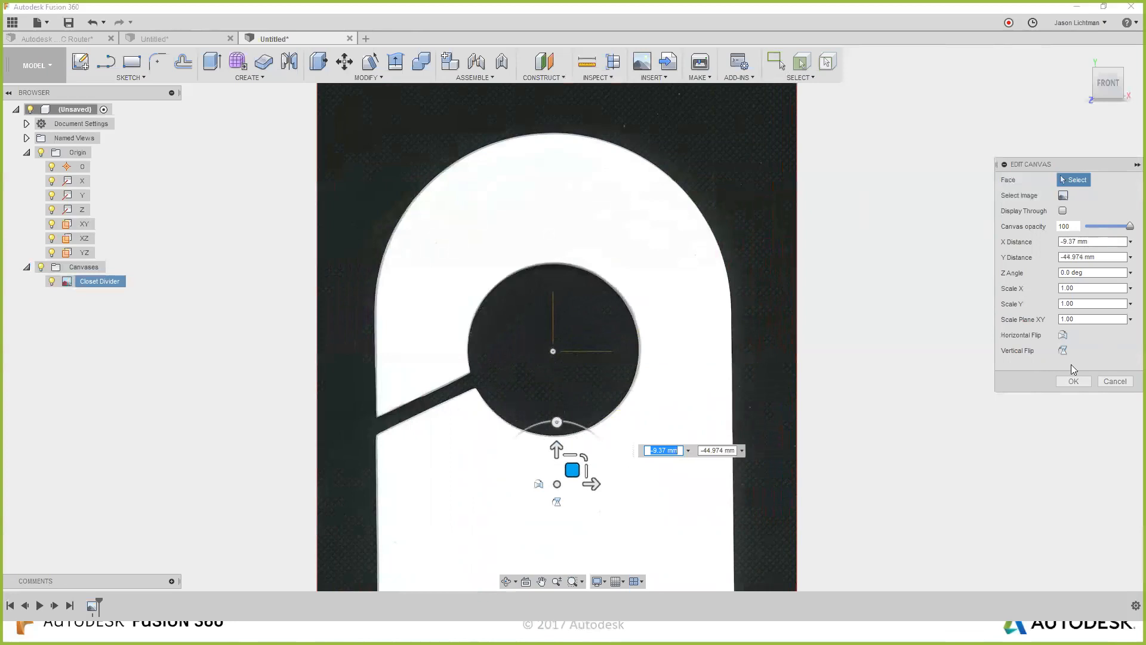
pyautogui.click(1081, 381)
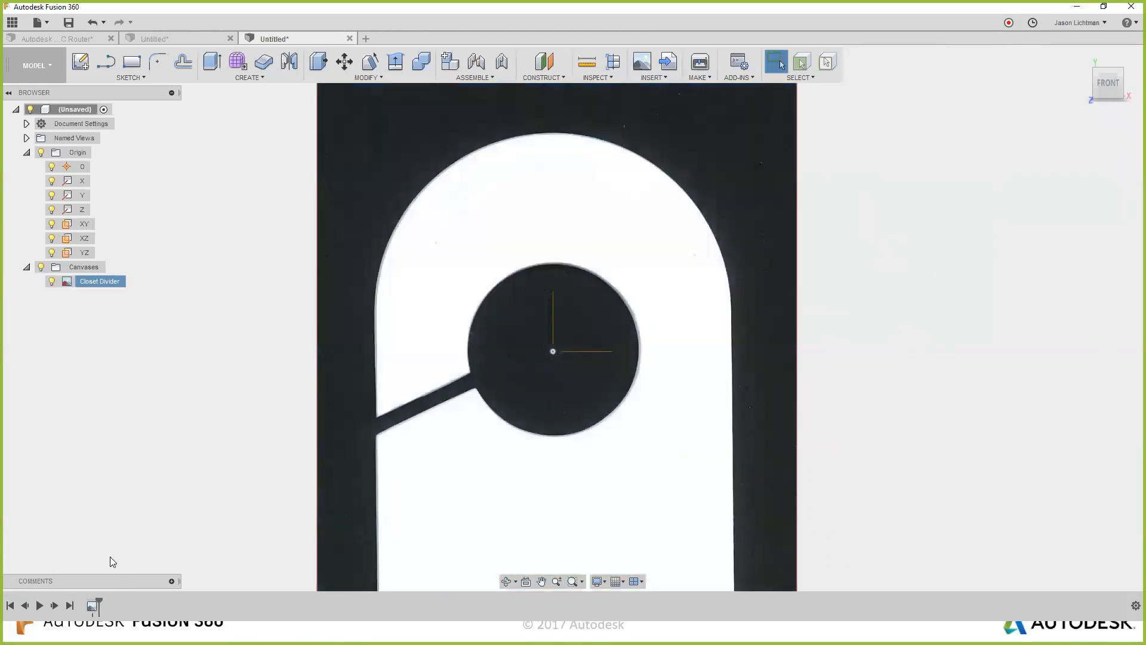
# Start a sketch on the XY plane and trace the divider's left straight edge with a vertical line about 78 mm long.
pyautogui.rightClick(82, 230)
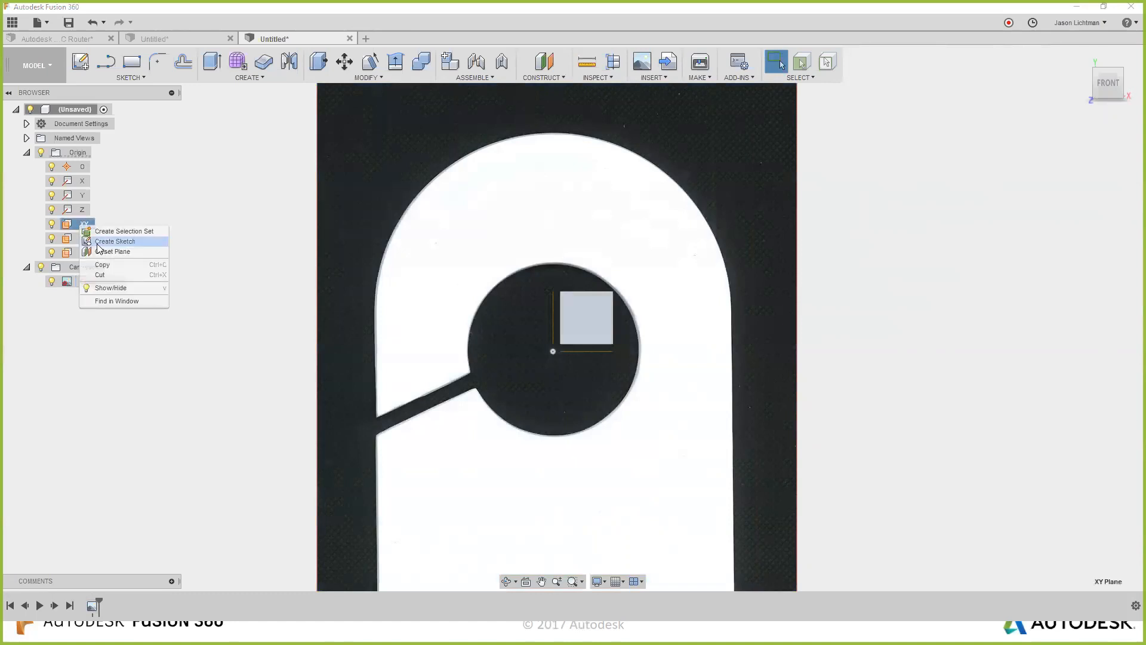
pyautogui.click(97, 243)
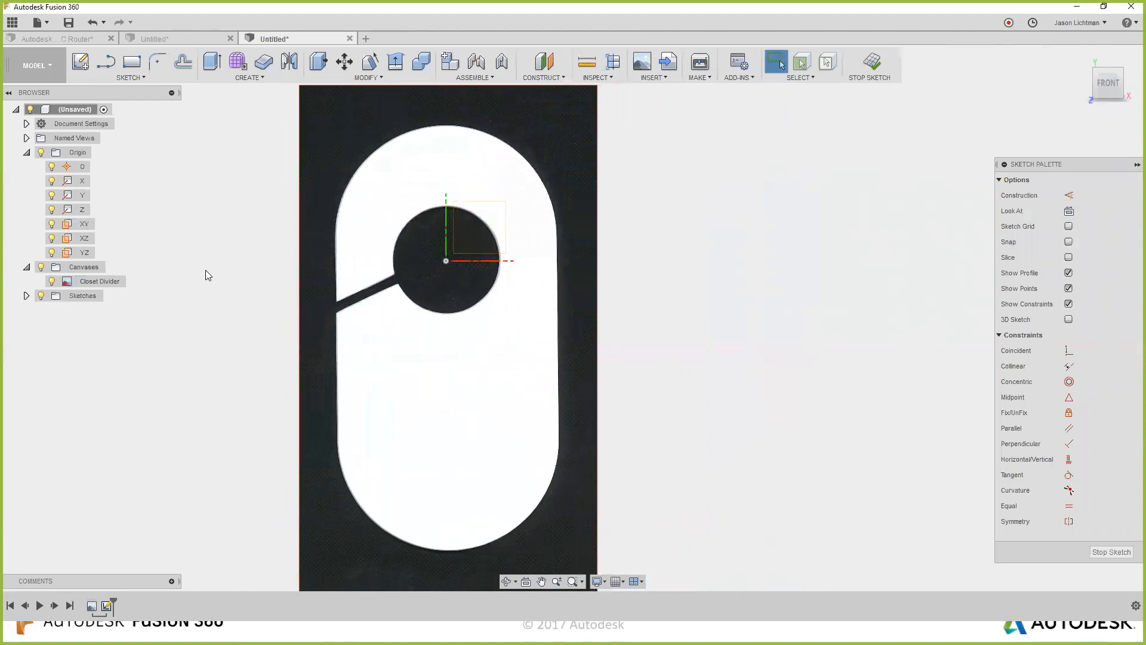
pyautogui.click(144, 75)
pyautogui.click(134, 107)
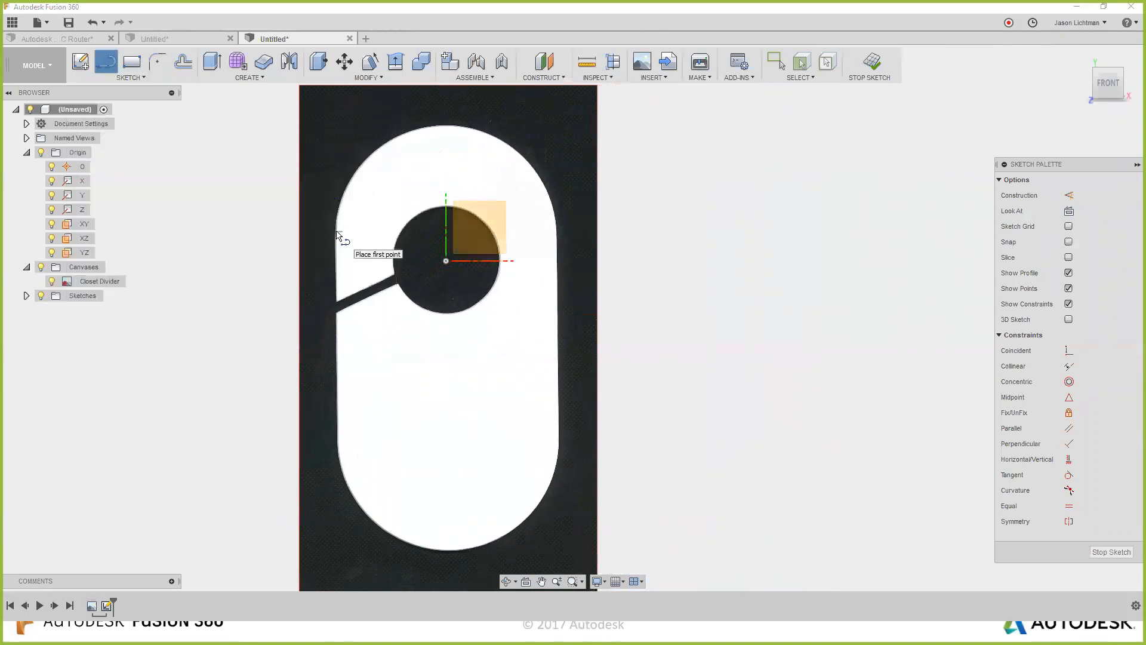
pyautogui.click(338, 233)
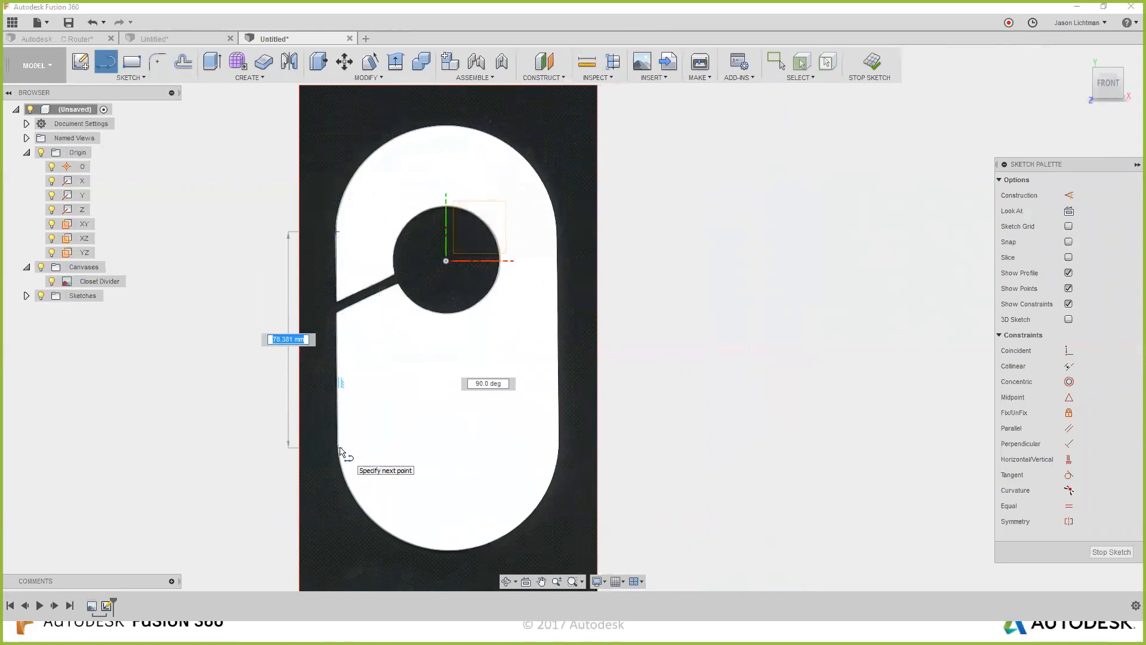
pyautogui.click(338, 448)
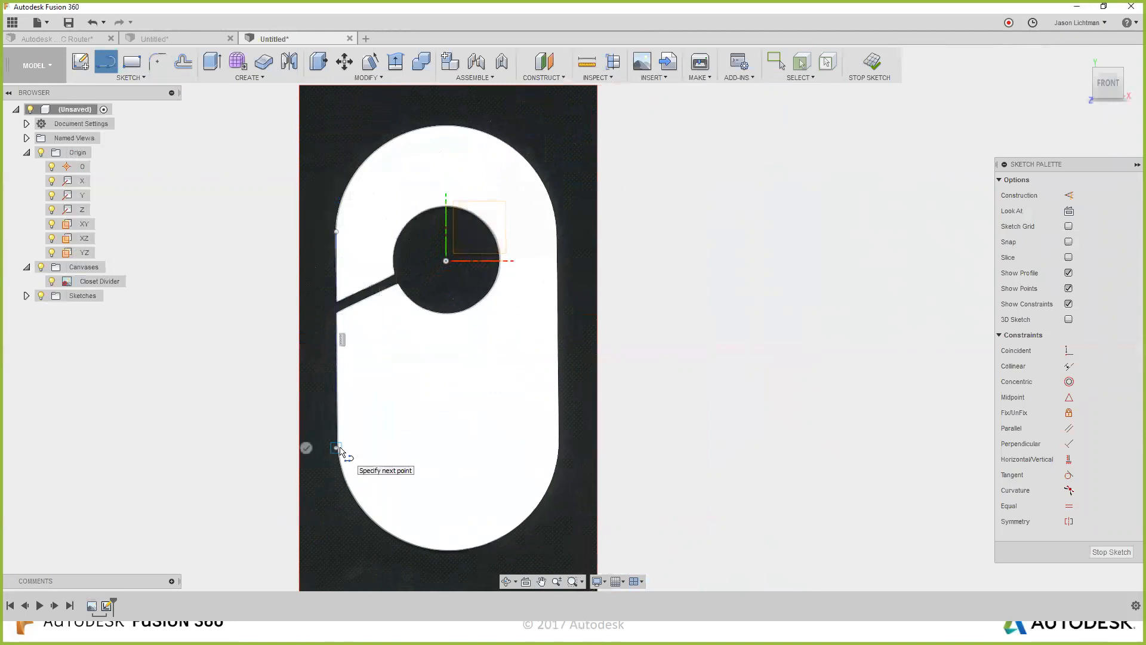
pyautogui.press('Escape')
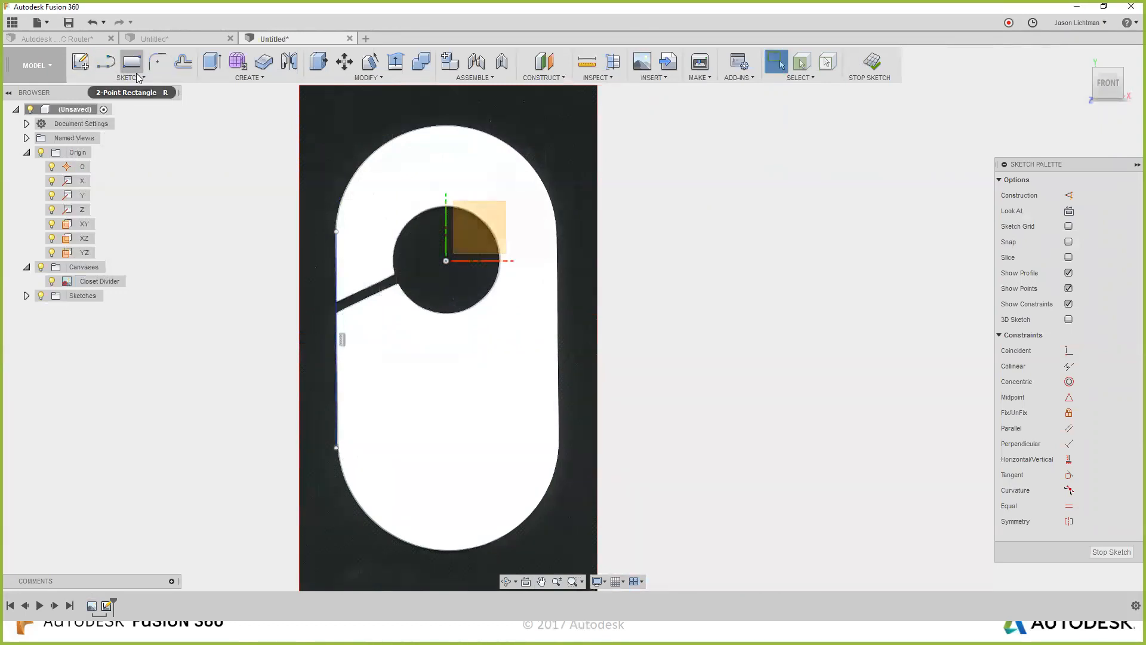
# Trace the divider's right straight edge with a vertical line about 79 mm long, and shift the line onto the image edge.
pyautogui.click(136, 76)
pyautogui.click(117, 105)
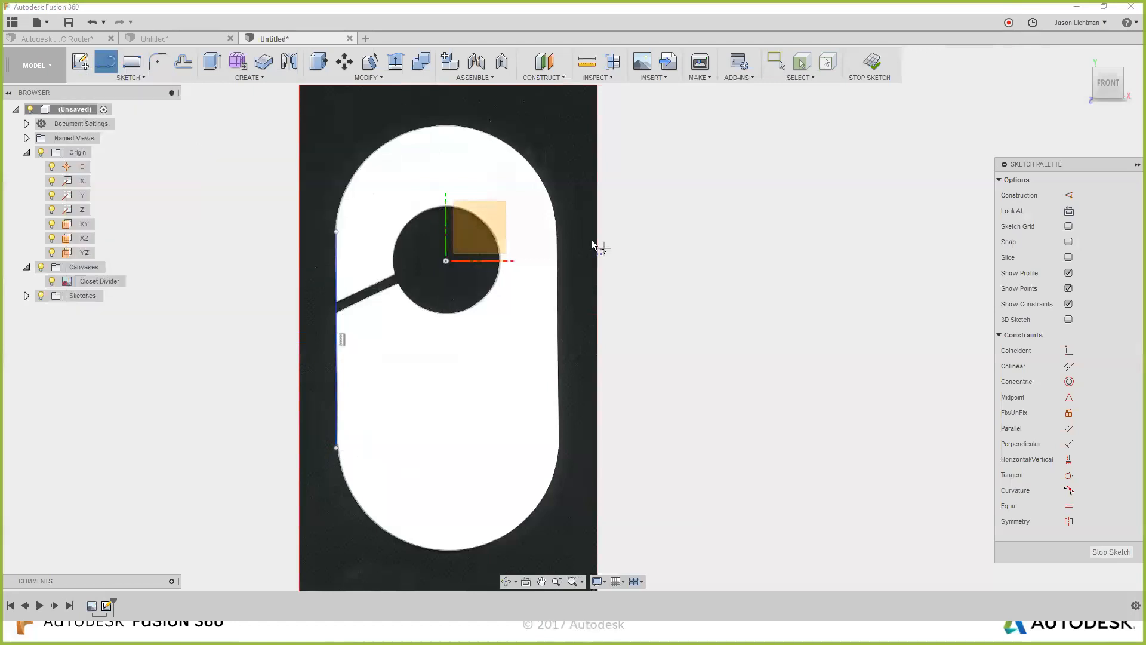
pyautogui.click(557, 225)
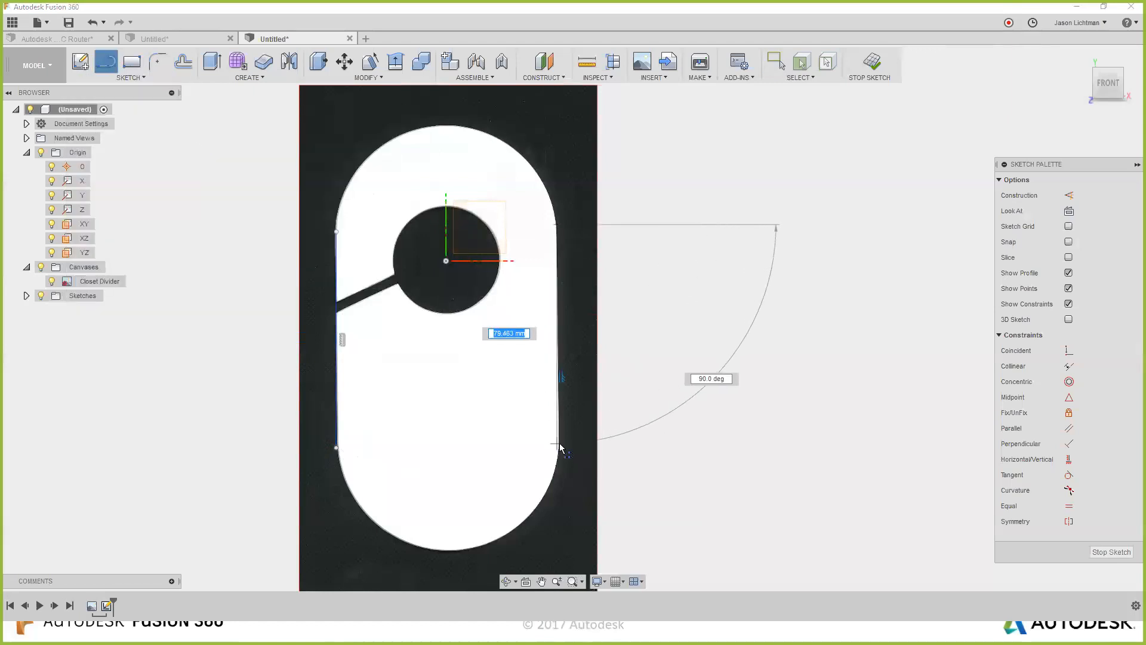
pyautogui.click(559, 446)
pyautogui.press('Escape')
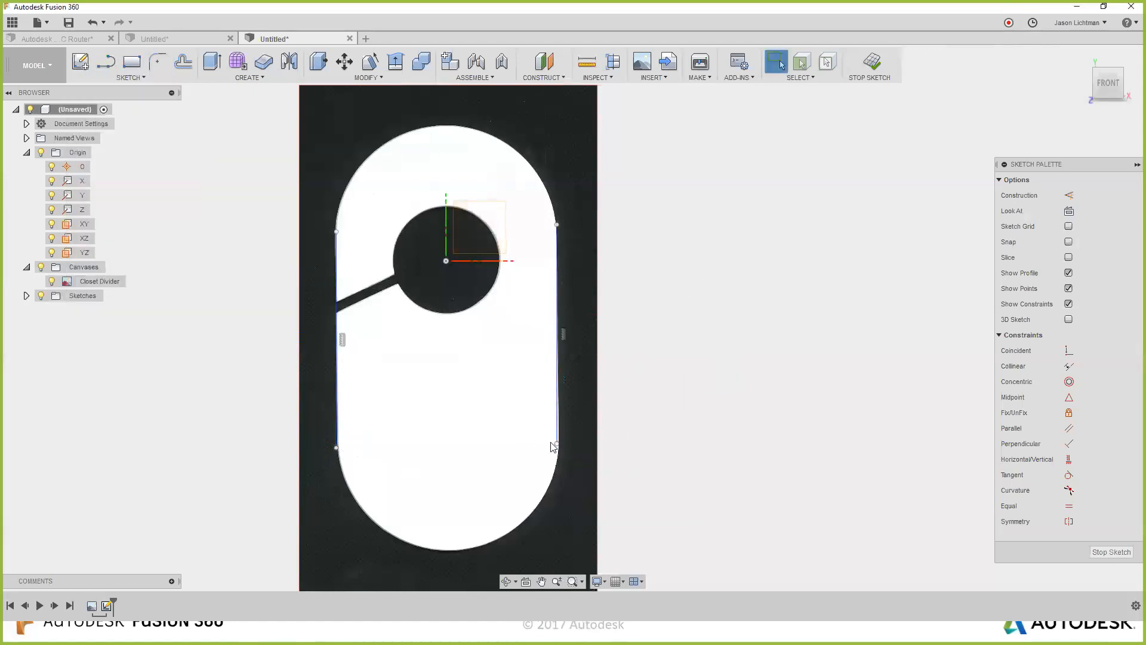
pyautogui.moveTo(556, 389)
pyautogui.mouseDown()
pyautogui.moveTo(517, 387)
pyautogui.moveTo(574, 381)
pyautogui.moveTo(510, 383)
pyautogui.moveTo(602, 383)
pyautogui.moveTo(559, 380)
pyautogui.moveTo(560, 391)
pyautogui.mouseUp()
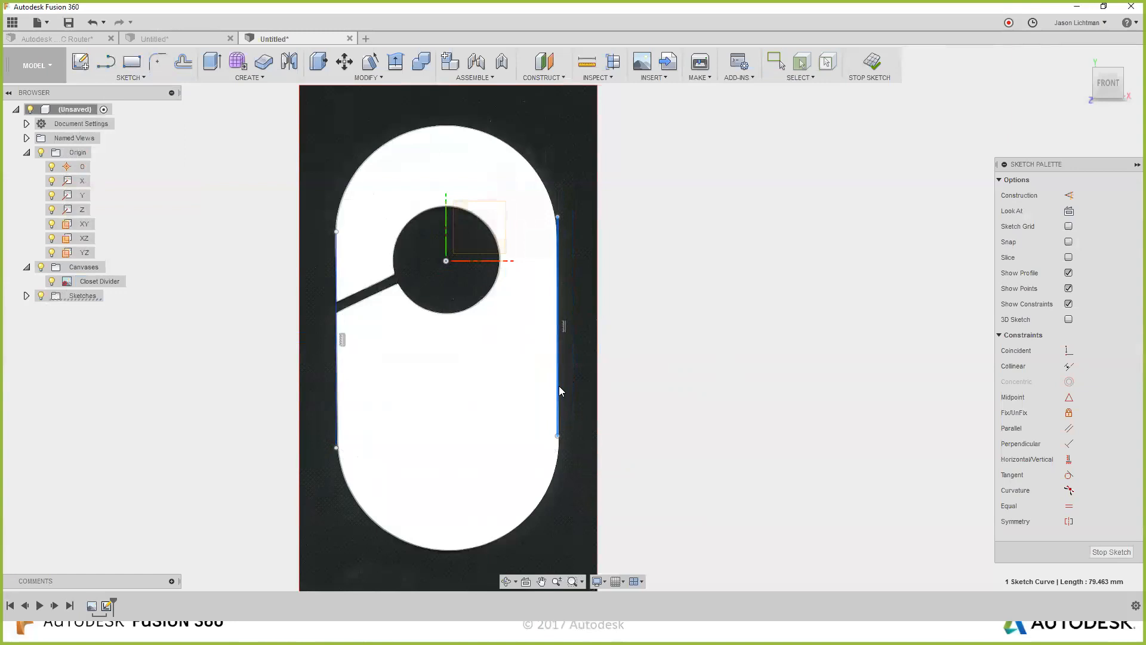
pyautogui.press('Escape')
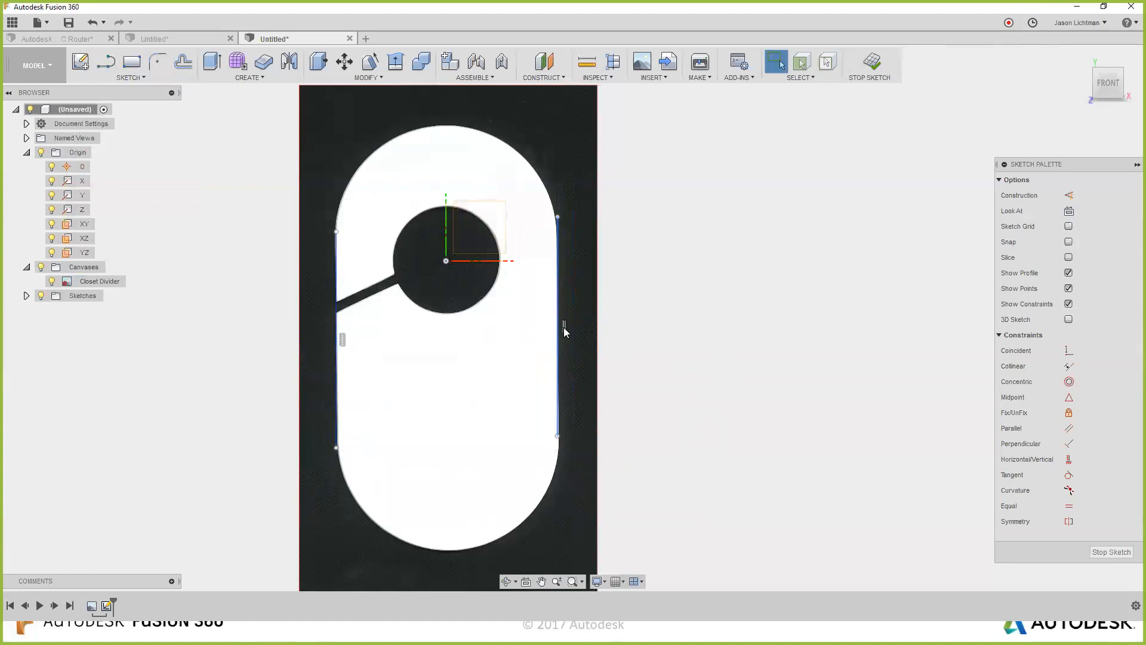
# Try moving the upper endpoint of the right-hand line away from the divider edge, including without its vertical constraint, and undo each change.
pyautogui.moveTo(558, 216)
pyautogui.mouseDown()
pyautogui.moveTo(707, 224)
pyautogui.moveTo(642, 216)
pyautogui.moveTo(579, 249)
pyautogui.mouseUp()
pyautogui.hotkey('ctrl', 'z')
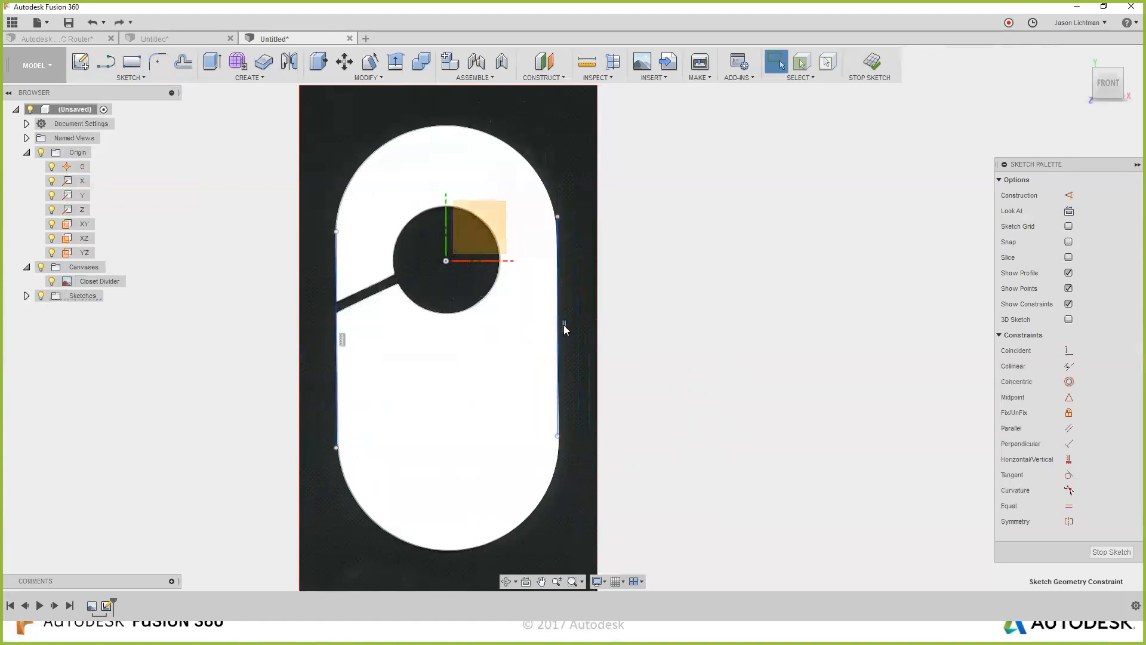
pyautogui.moveTo(558, 217)
pyautogui.mouseDown()
pyautogui.moveTo(684, 233)
pyautogui.moveTo(752, 299)
pyautogui.moveTo(735, 272)
pyautogui.mouseUp()
pyautogui.hotkey('ctrl', 'z')
pyautogui.moveTo(558, 216); pyautogui.dragTo(667, 241)
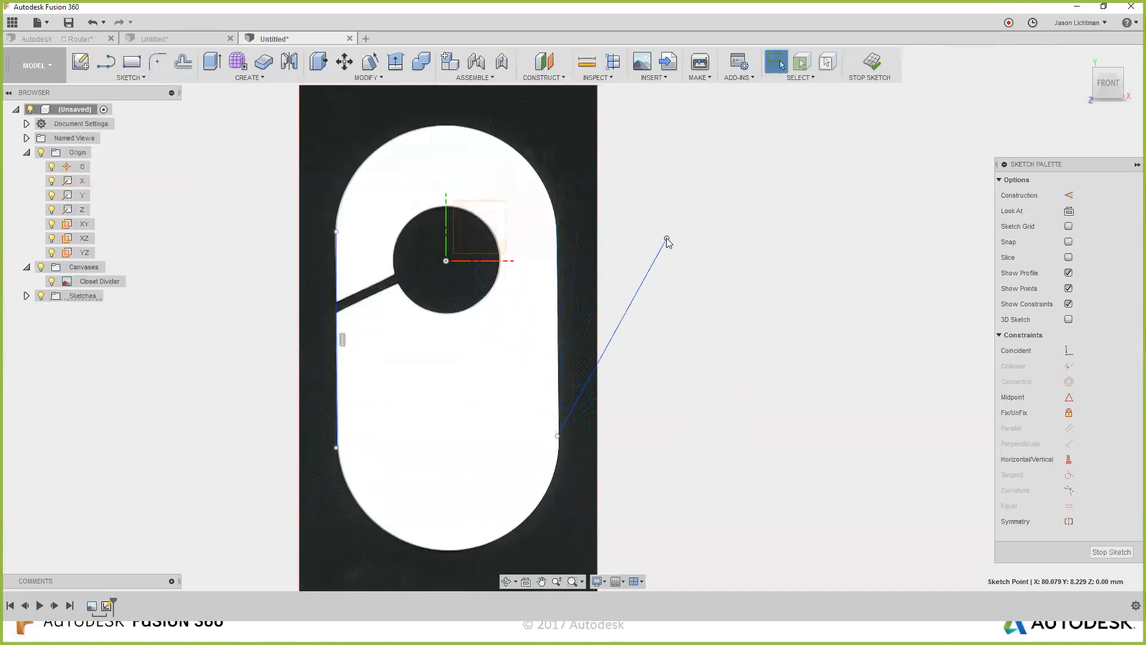
pyautogui.hotkey('ctrl', 'z')
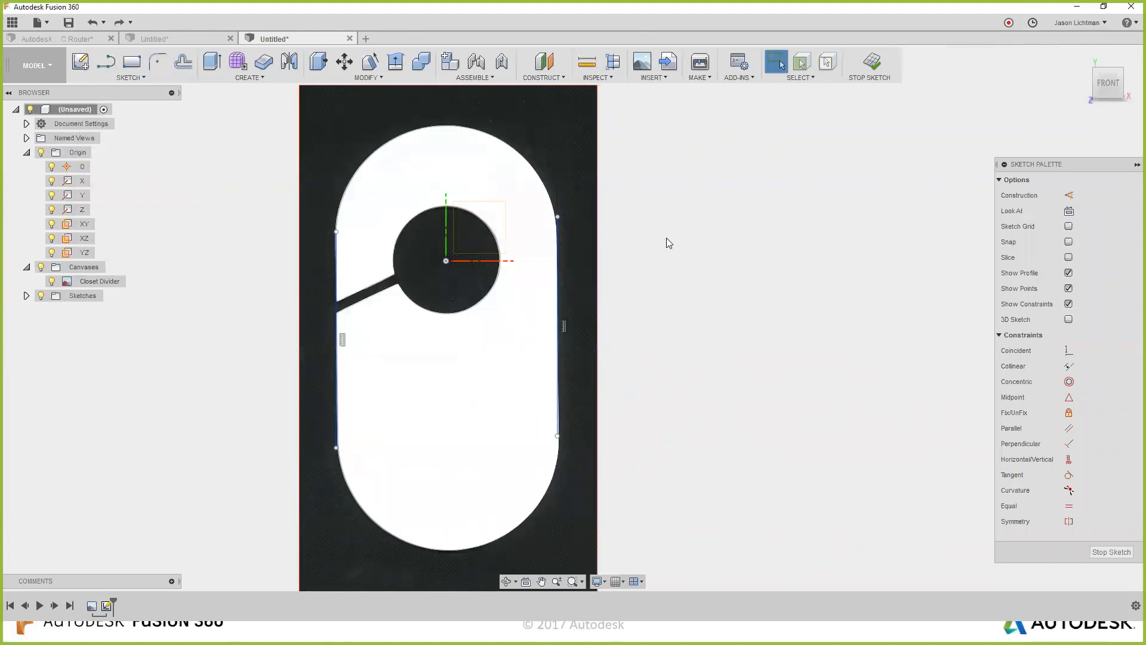
# Draw a 3-Point Arc joining the upper ends of the two vertical lines over the divider's rounded top.
pyautogui.click(140, 79)
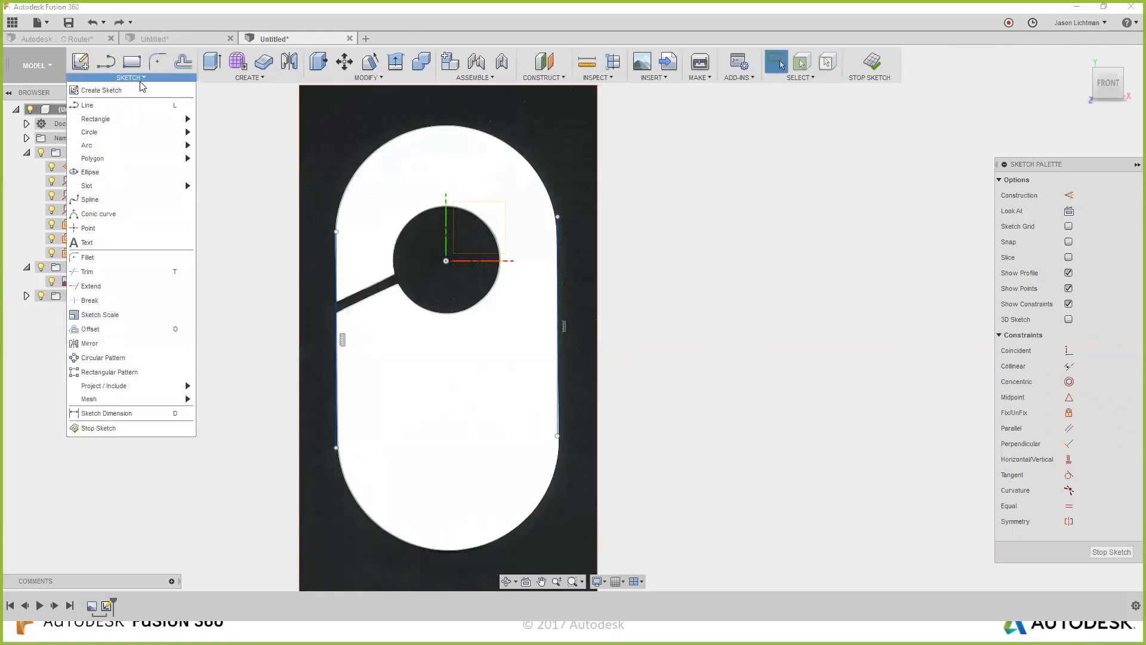
pyautogui.moveTo(134, 148)
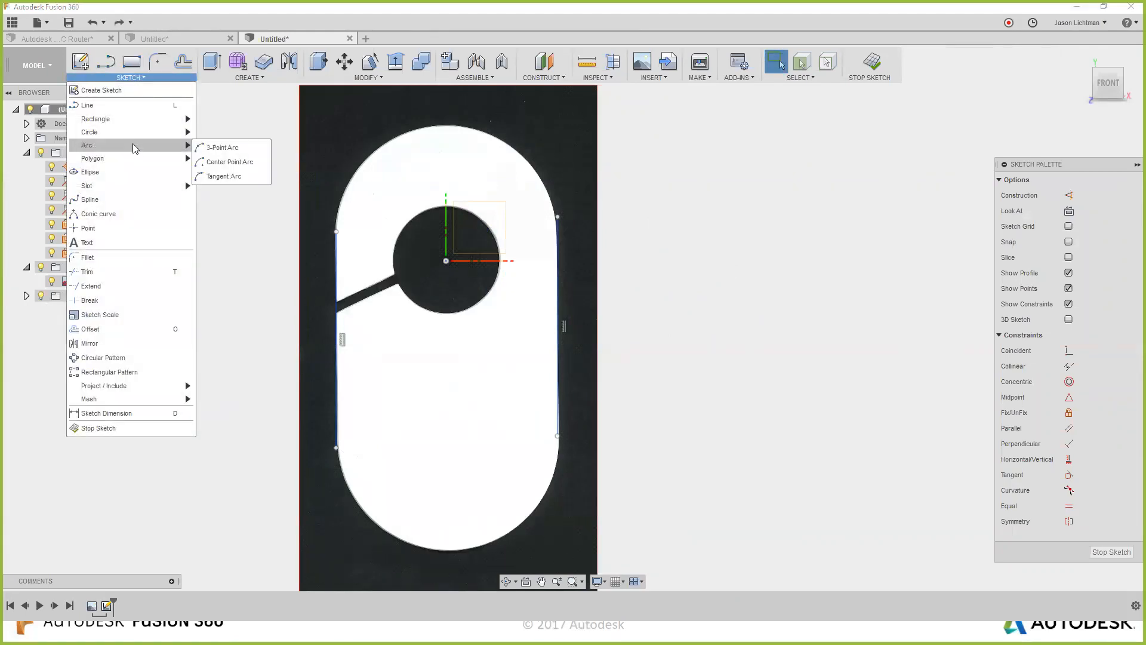
pyautogui.click(212, 153)
pyautogui.click(338, 233)
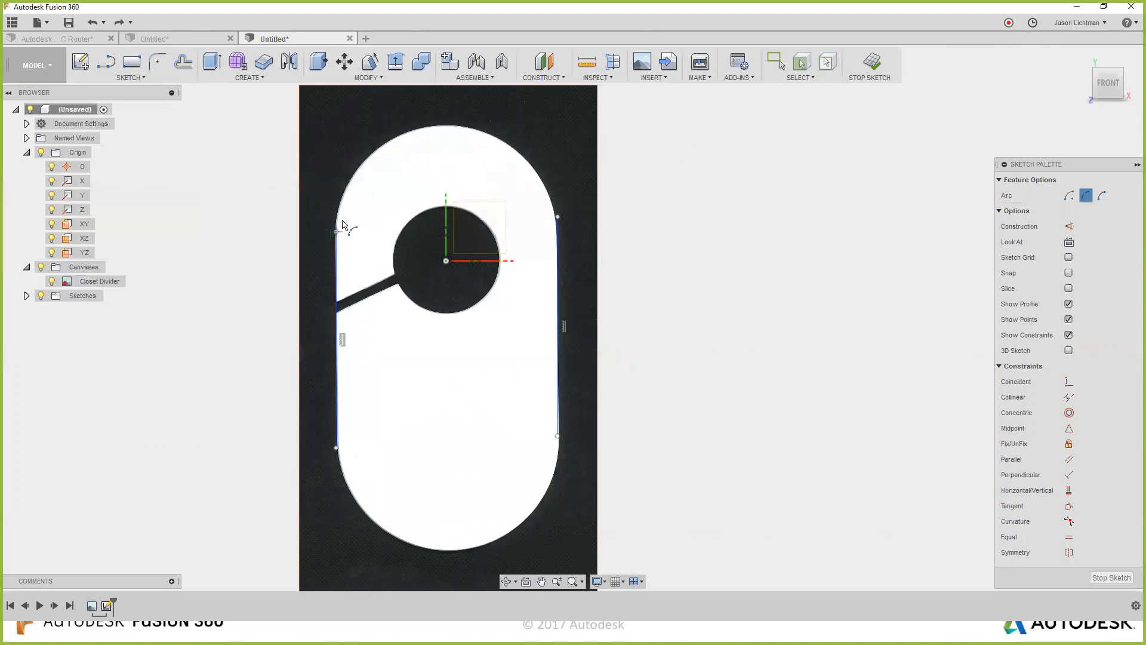
pyautogui.click(558, 217)
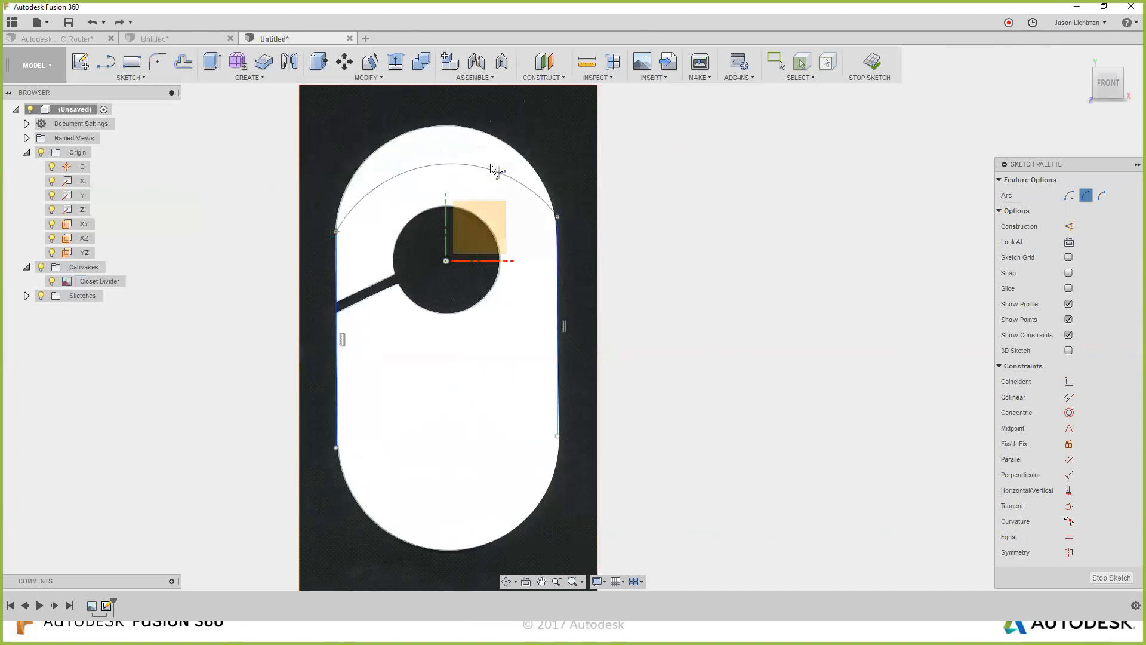
pyautogui.click(462, 127)
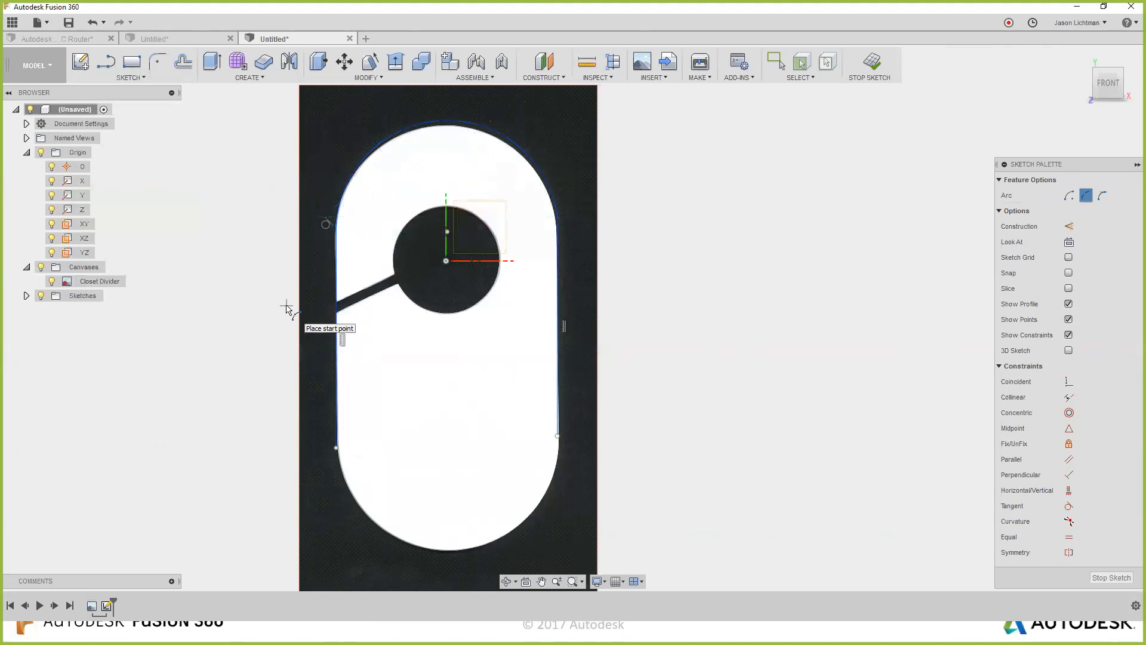
pyautogui.press('Escape')
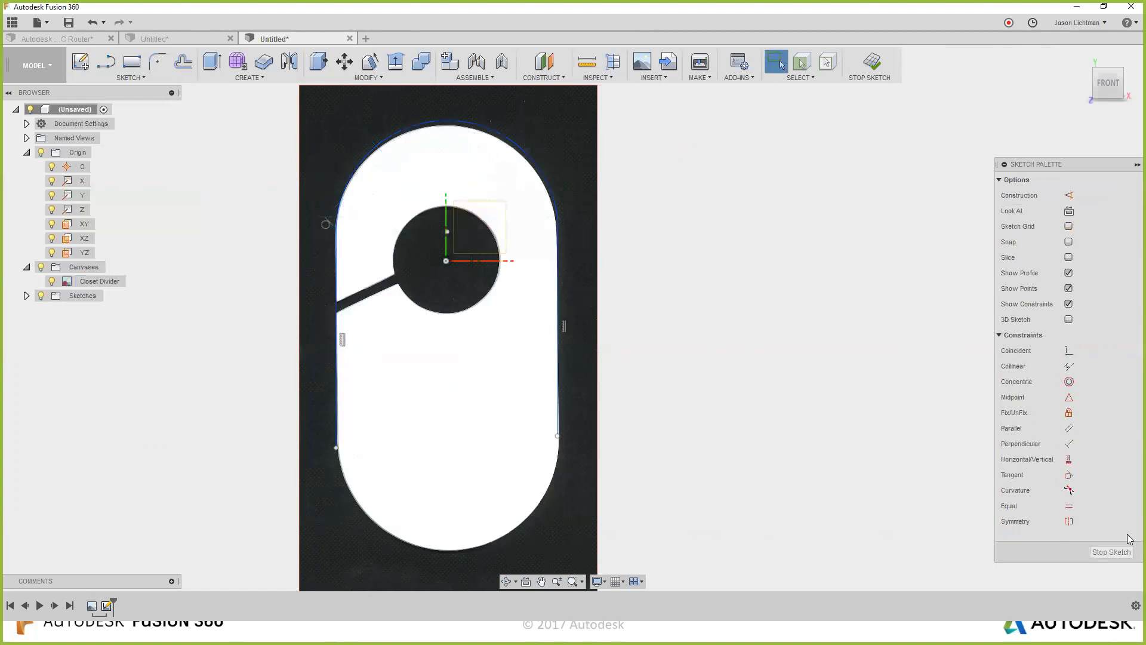
# Finish the sketch and edit the Closet Divider canvas, lowering its opacity to about 46 and turning on Display Through.
pyautogui.click(1112, 552)
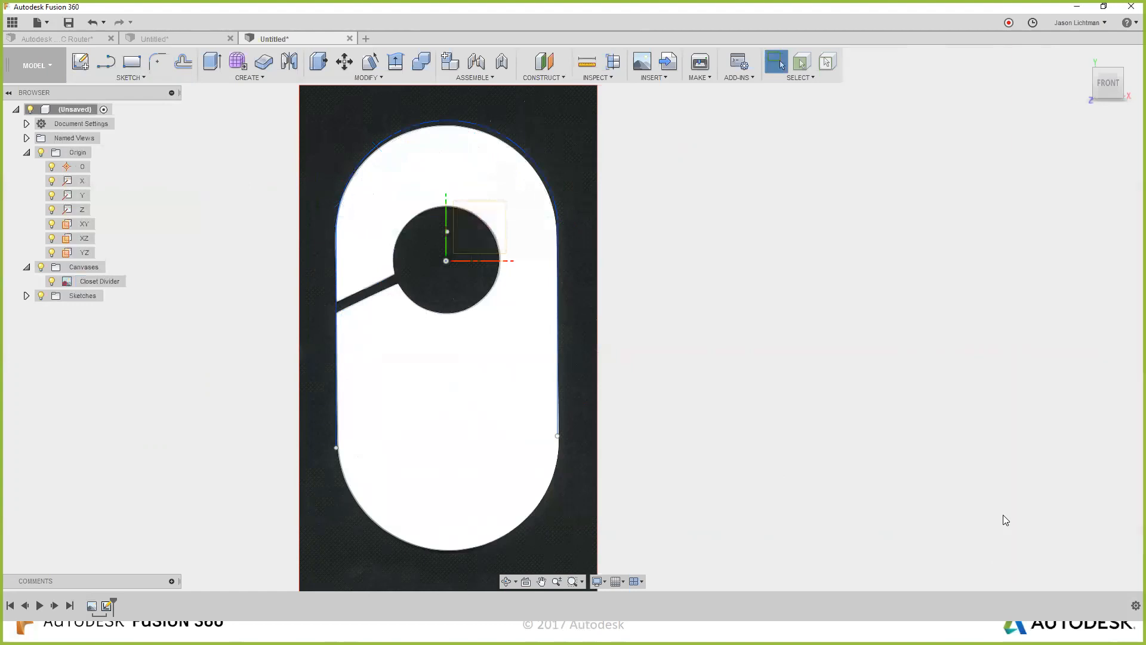
pyautogui.click(92, 606)
pyautogui.rightClick(91, 606)
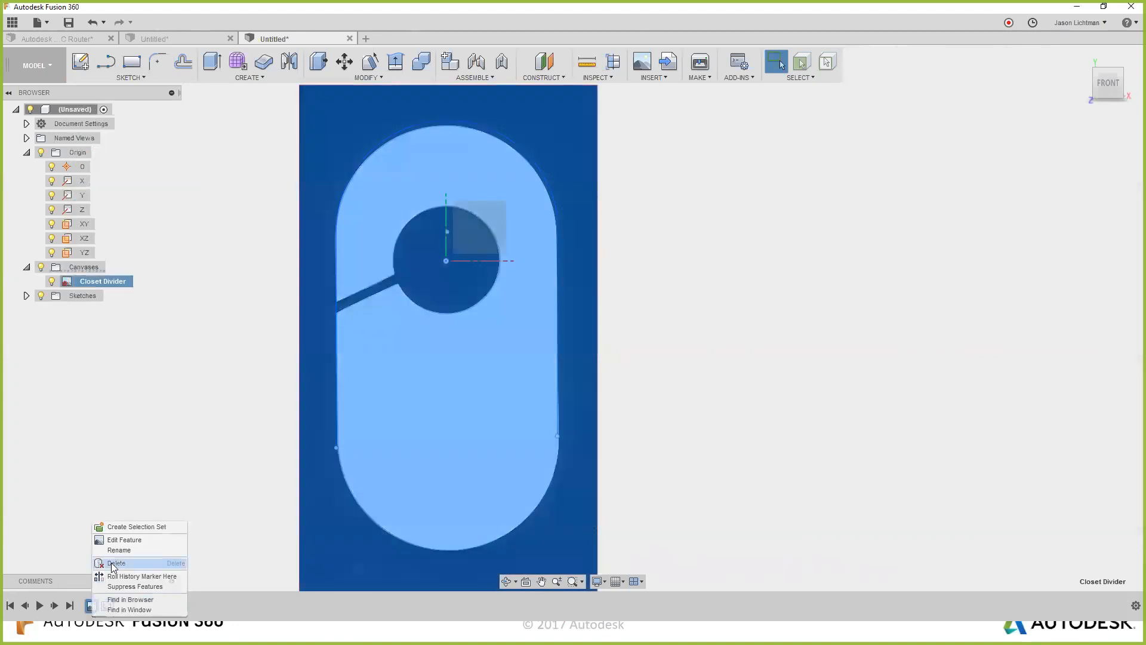
pyautogui.click(121, 541)
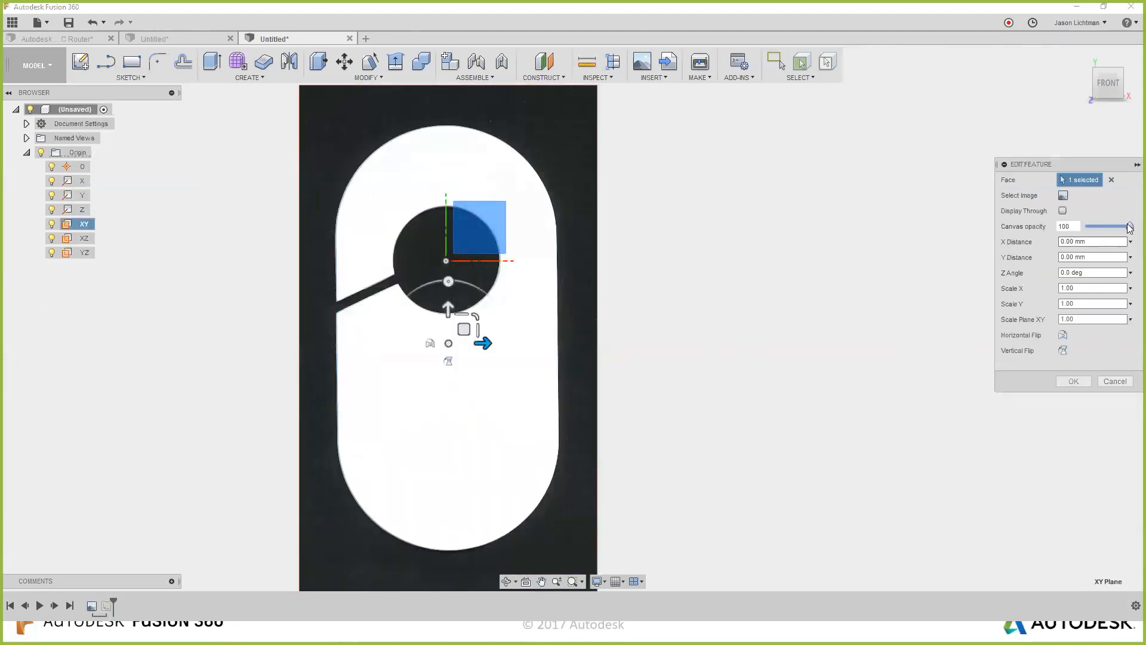
pyautogui.moveTo(1130, 226); pyautogui.dragTo(1106, 227)
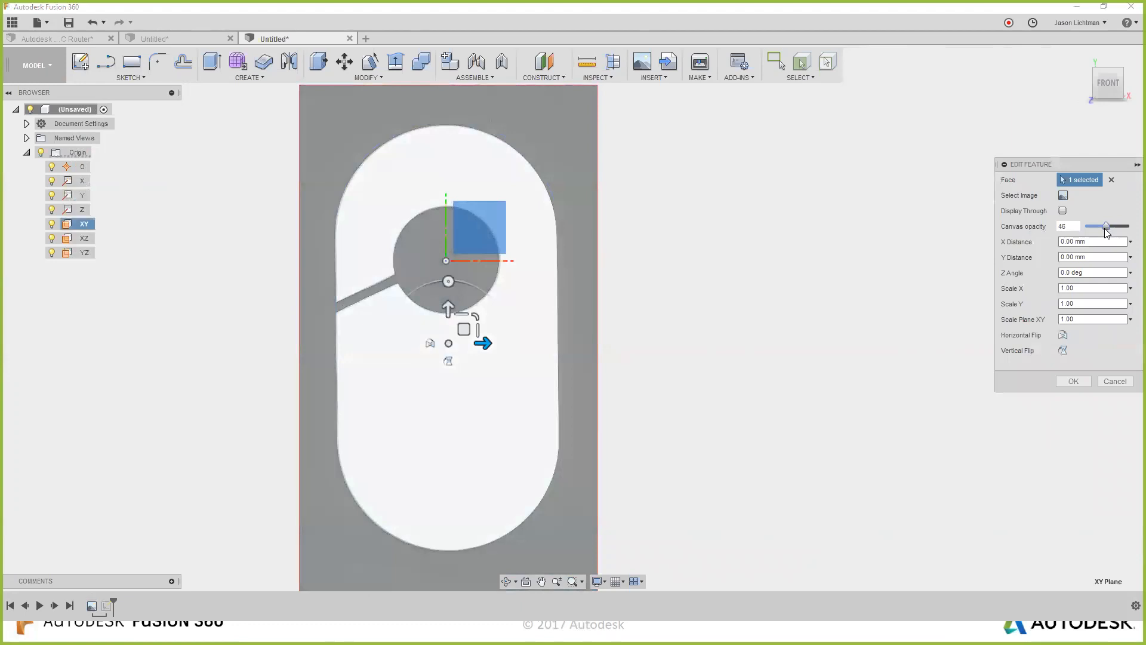
pyautogui.click(1064, 212)
pyautogui.click(1082, 381)
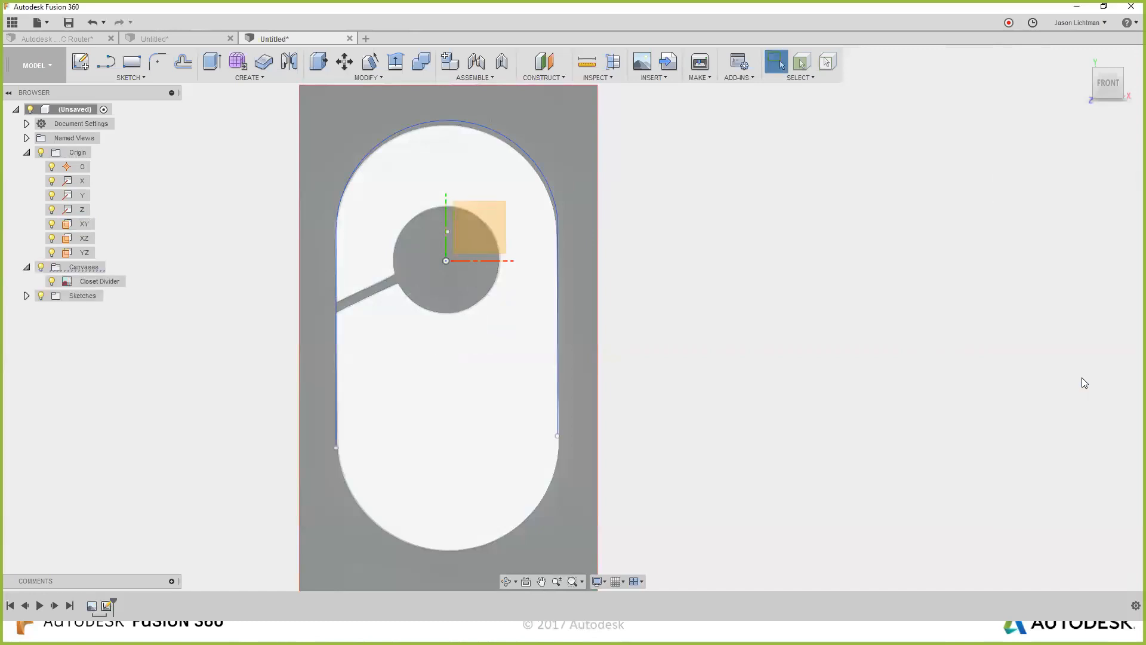
# Reopen the outline sketch and apply a Tangent constraint between the upper arc and the right vertical line.
pyautogui.rightClick(106, 605)
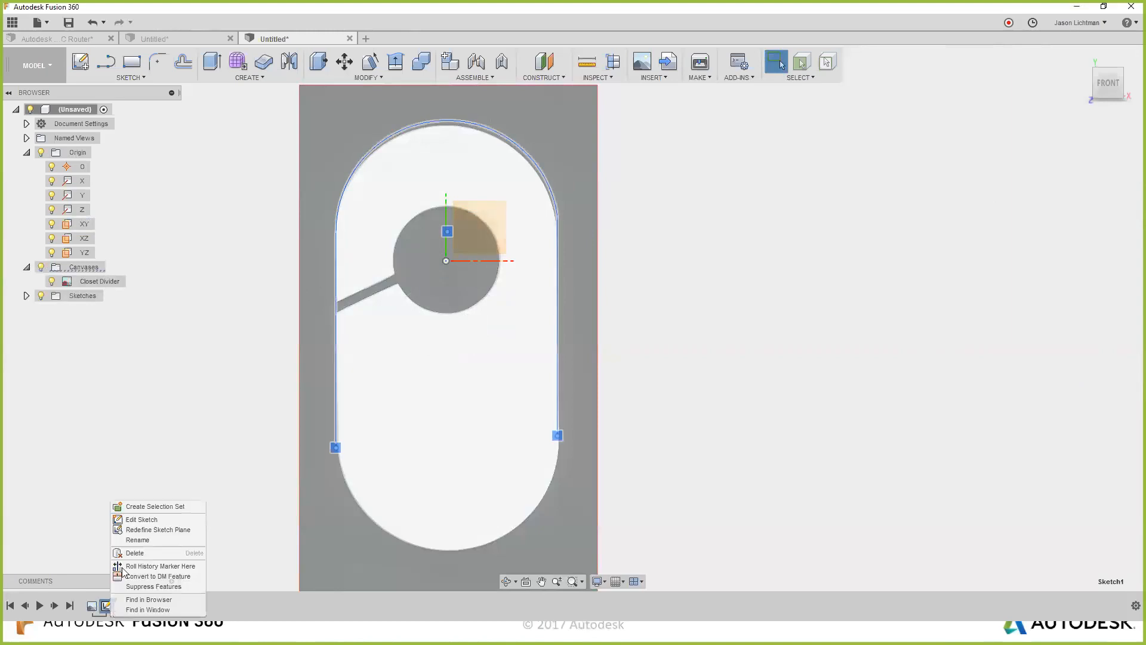
pyautogui.click(142, 520)
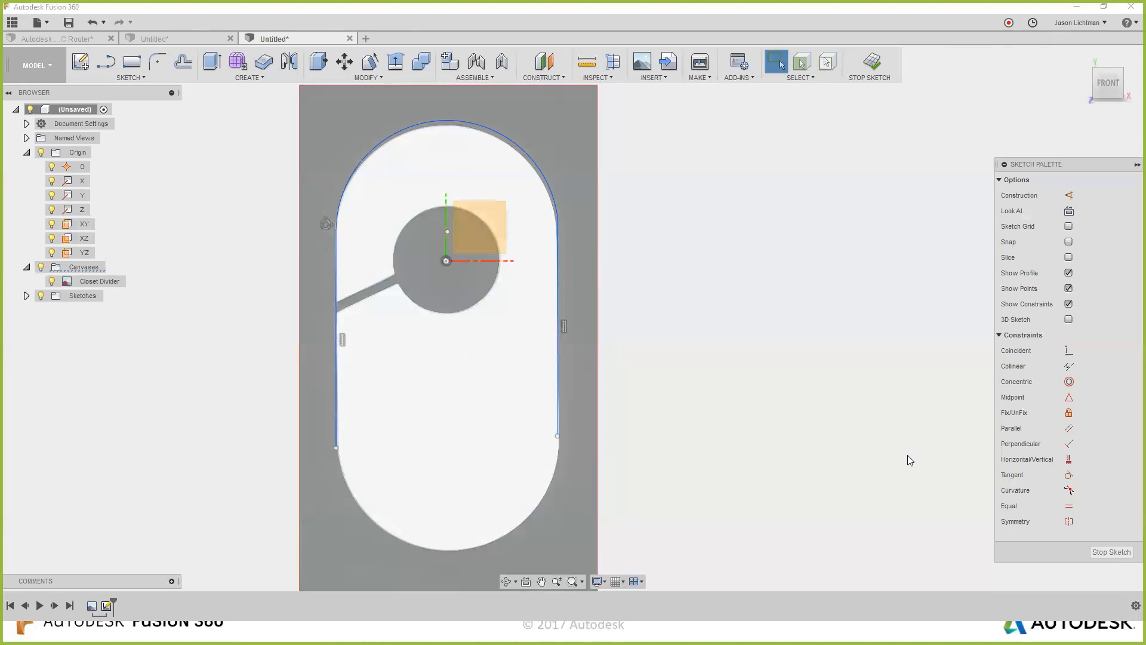
pyautogui.scroll(5, 558, 217)
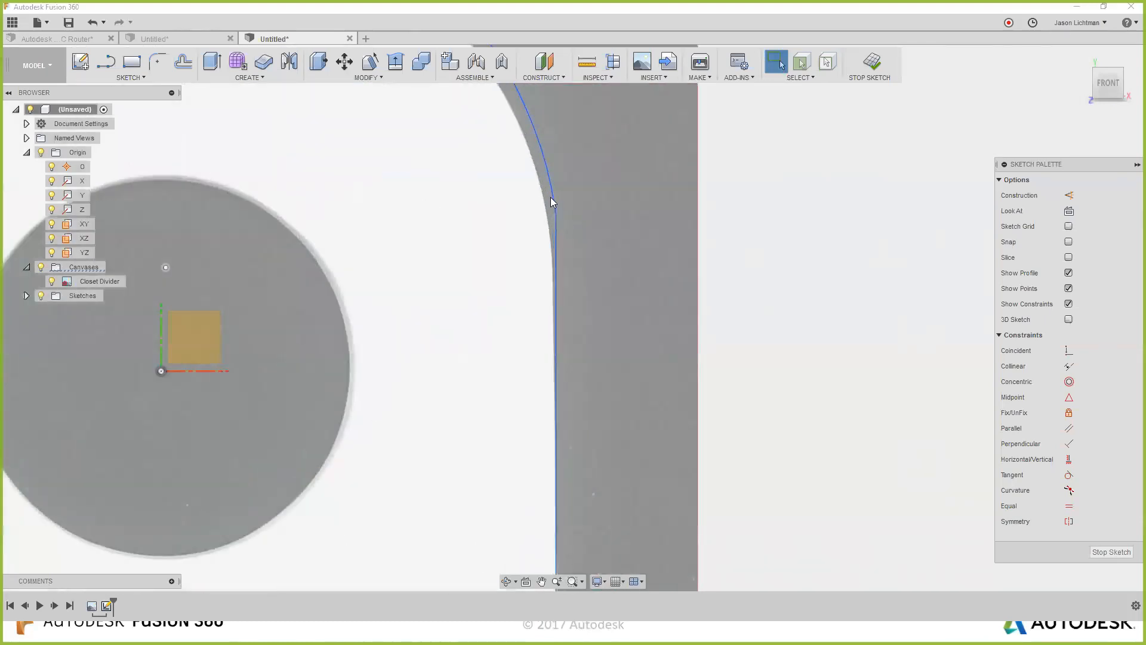
pyautogui.click(552, 194)
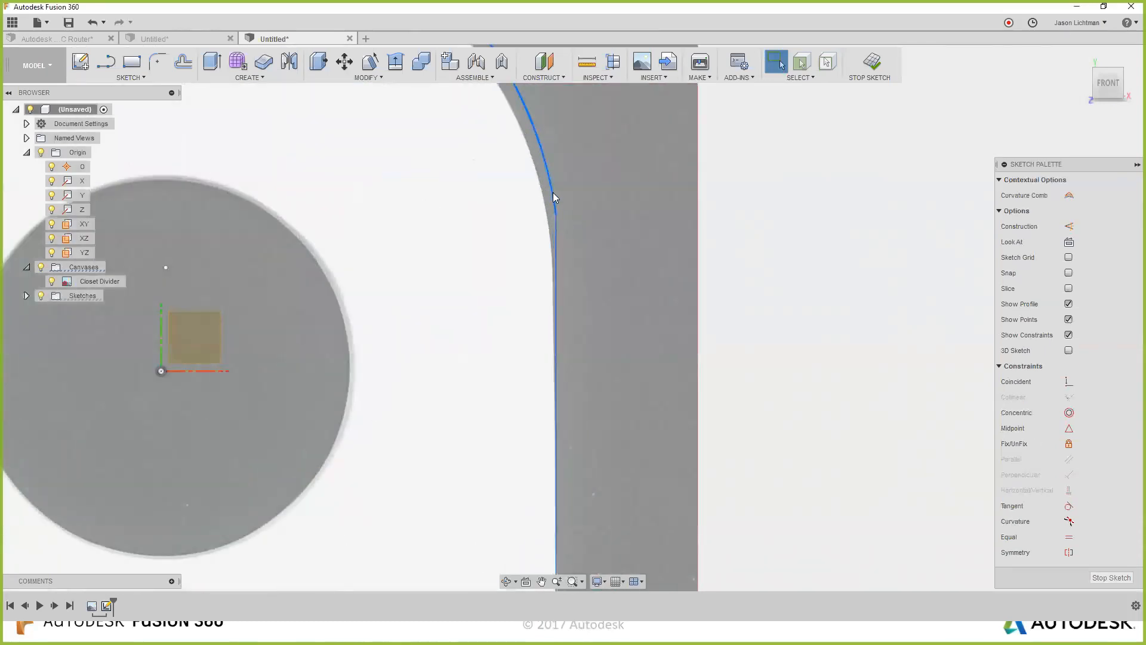
pyautogui.click(556, 231)
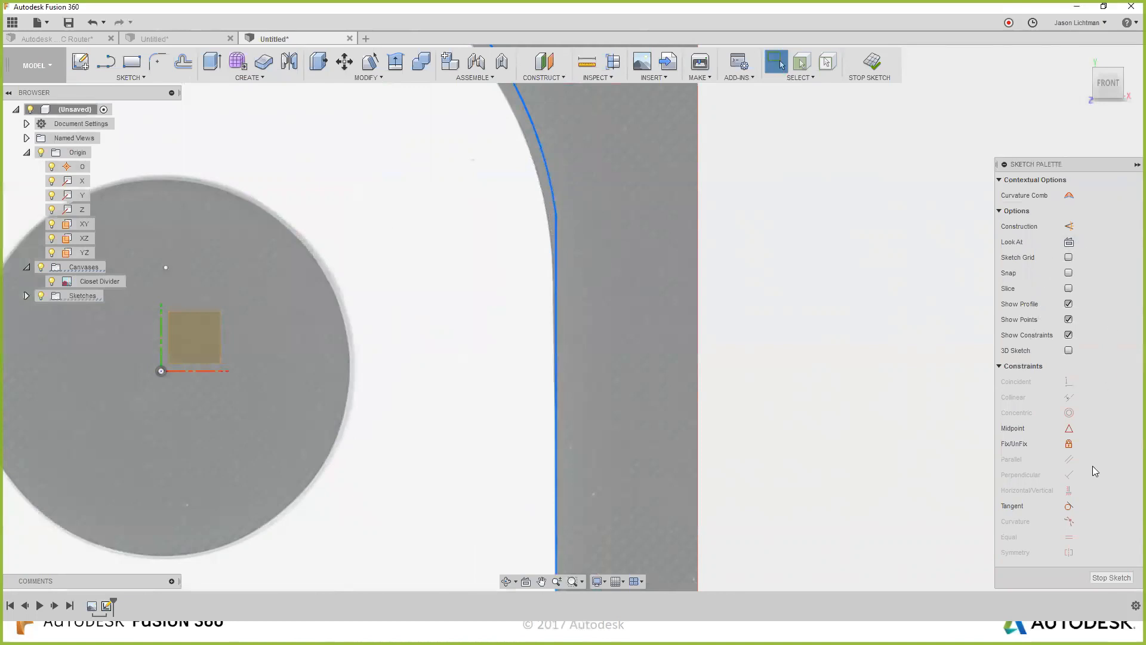
pyautogui.scroll(-4, 768, 413)
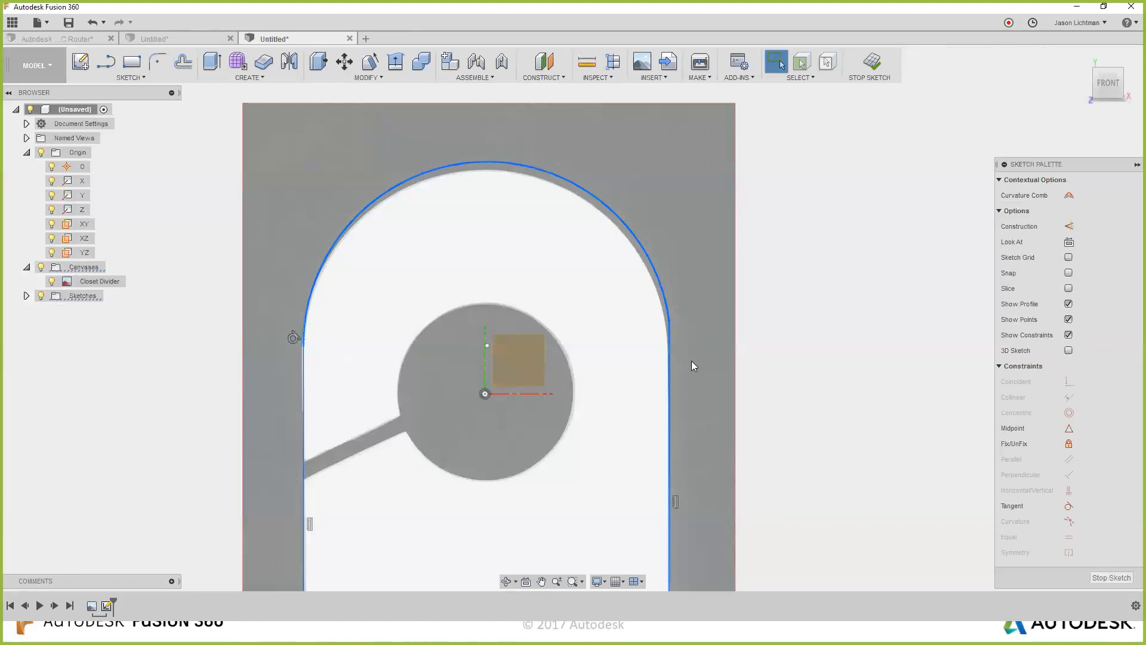
pyautogui.click(1069, 507)
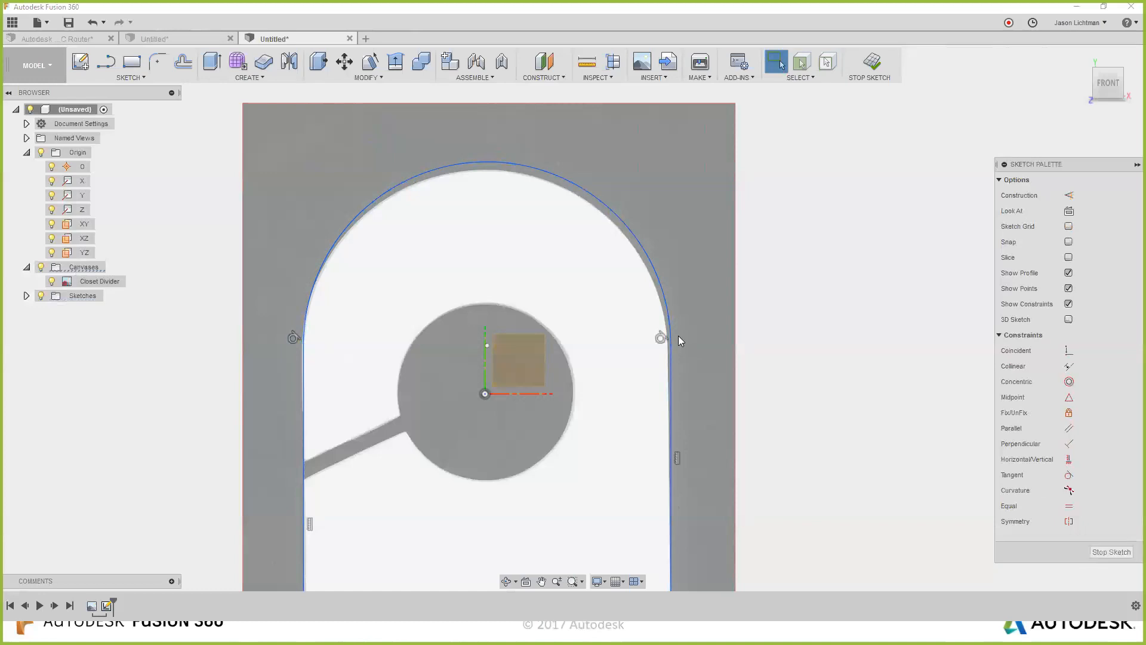
# Draw a 3-Point Arc joining the lower ends of the two vertical lines along the divider's rounded bottom, and make it tangent to the left line.
pyautogui.scroll(-3, 678, 335)
pyautogui.moveTo(683, 323); pyautogui.dragTo(672, 222, button='middle')
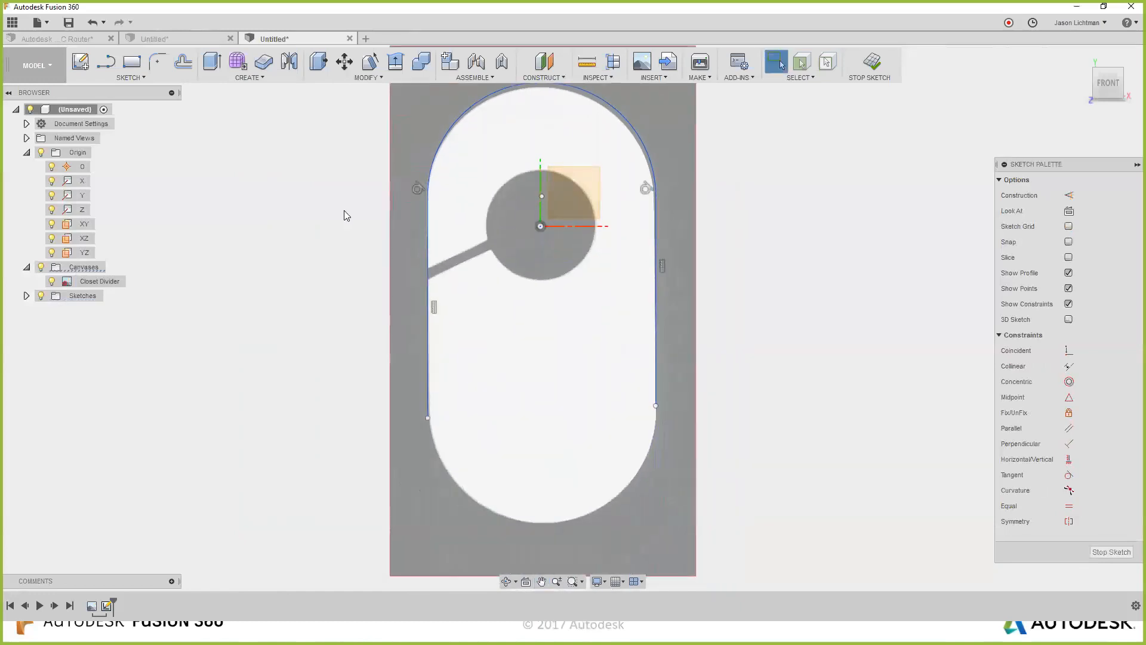
pyautogui.click(164, 77)
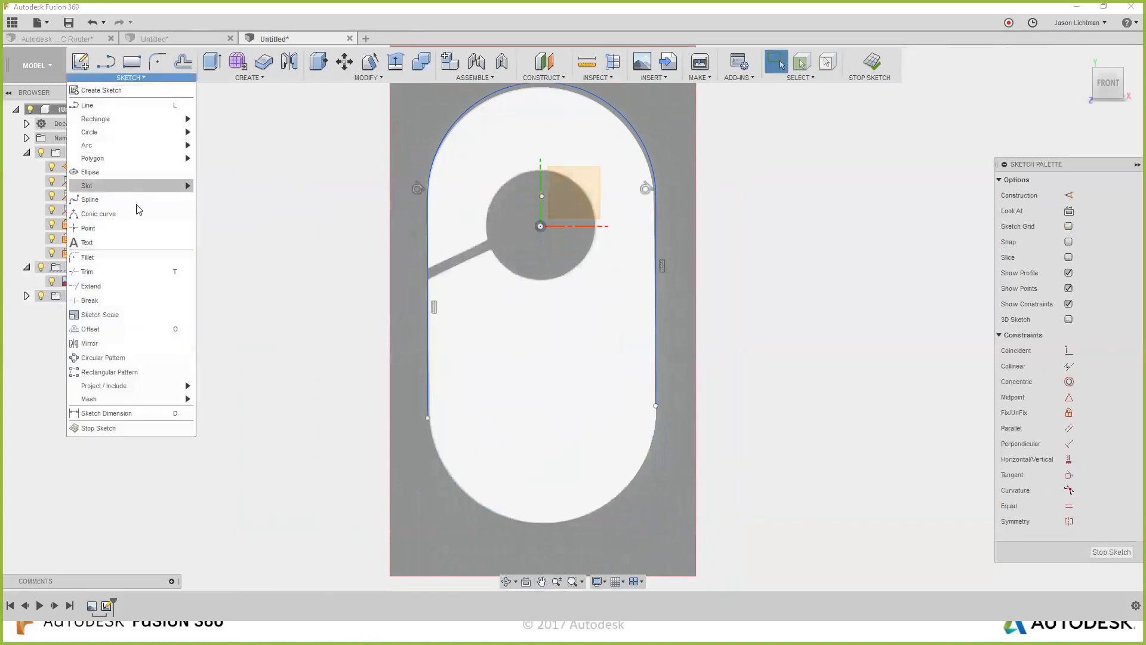
pyautogui.moveTo(168, 146)
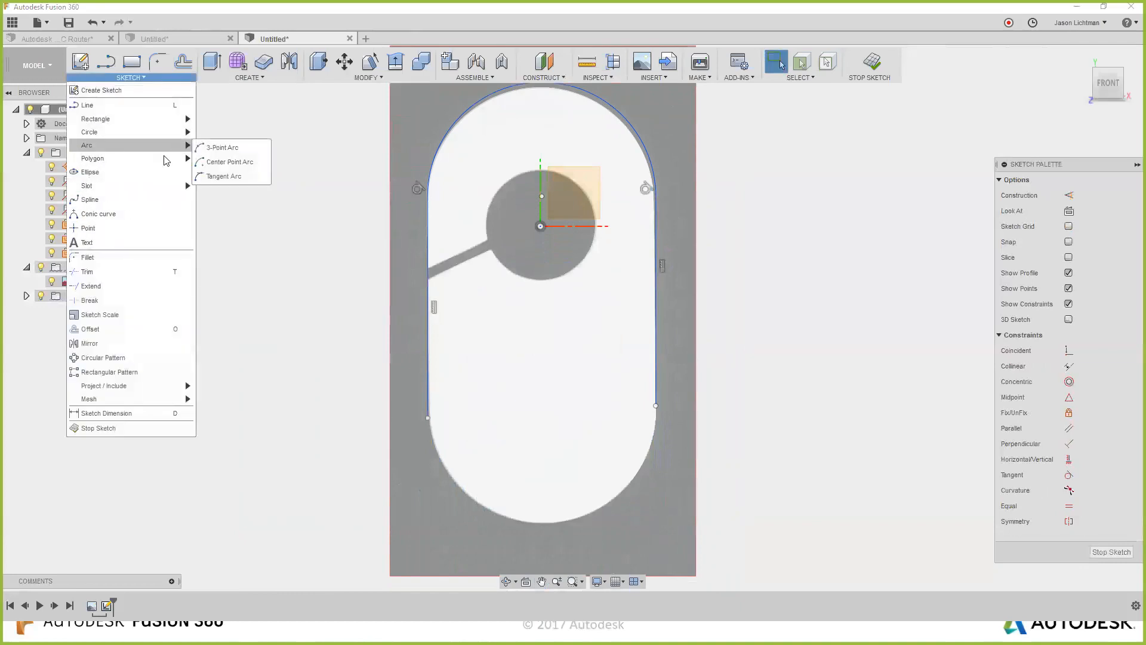
pyautogui.click(214, 148)
pyautogui.click(427, 417)
pyautogui.click(655, 406)
pyautogui.click(656, 407)
pyautogui.click(428, 419)
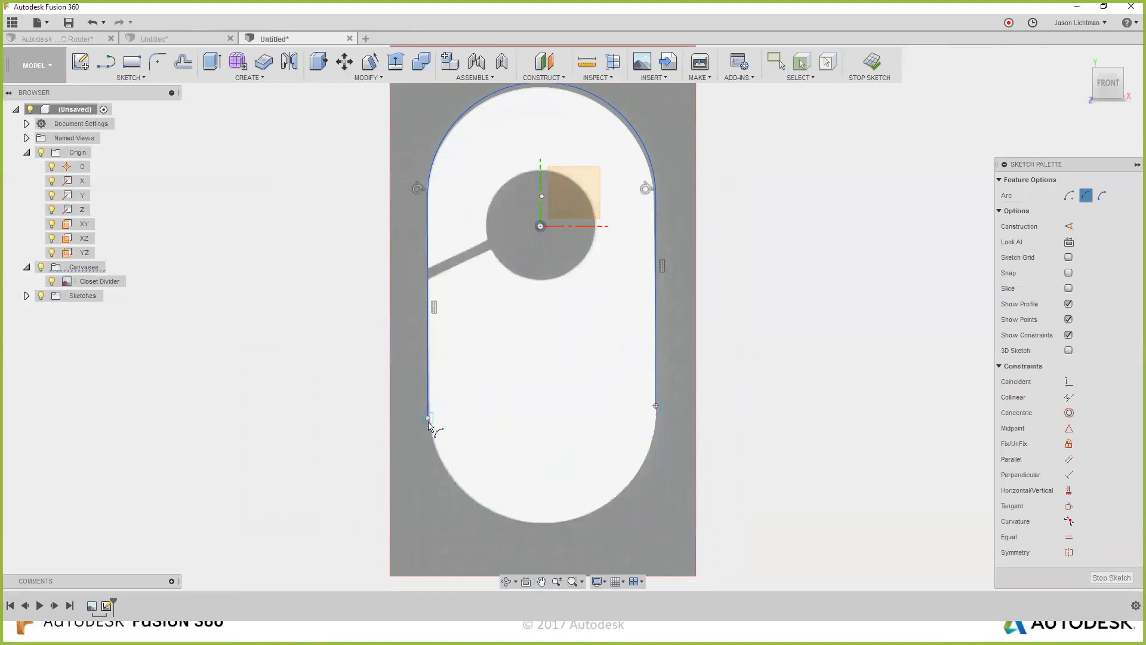
pyautogui.click(528, 518)
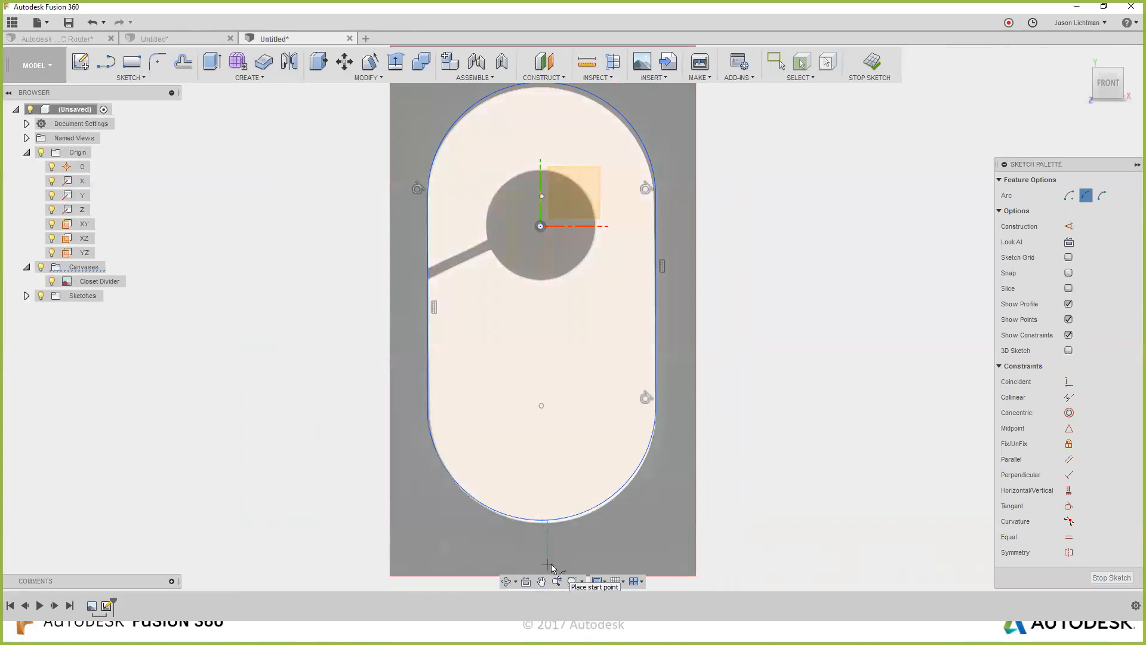
pyautogui.press('Escape')
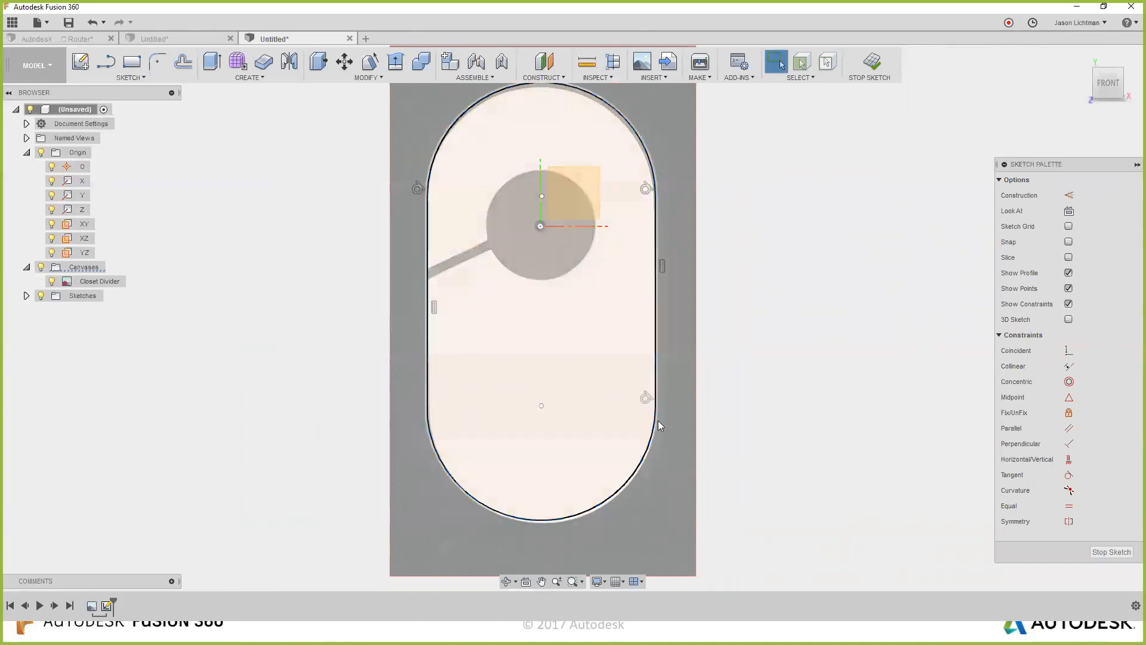
pyautogui.doubleClick(438, 453)
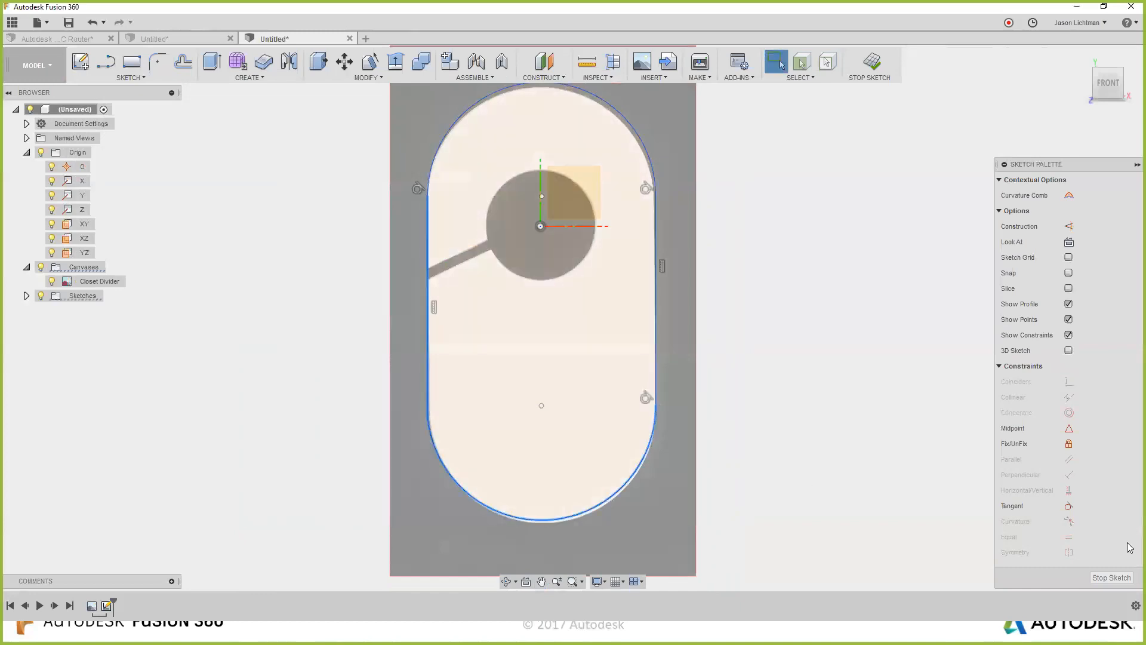
pyautogui.click(1069, 507)
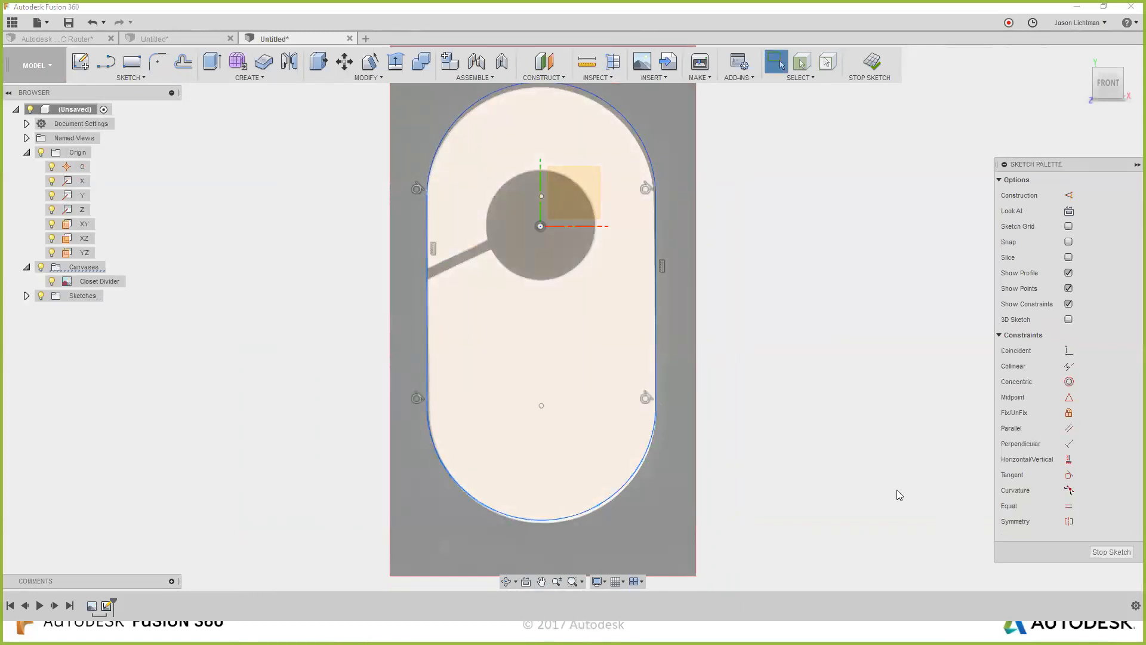
# Hide the Closet Divider canvas, try moving the outline's right straight edge inward, and undo that move.
pyautogui.scroll(-2, 897, 489)
pyautogui.click(52, 282)
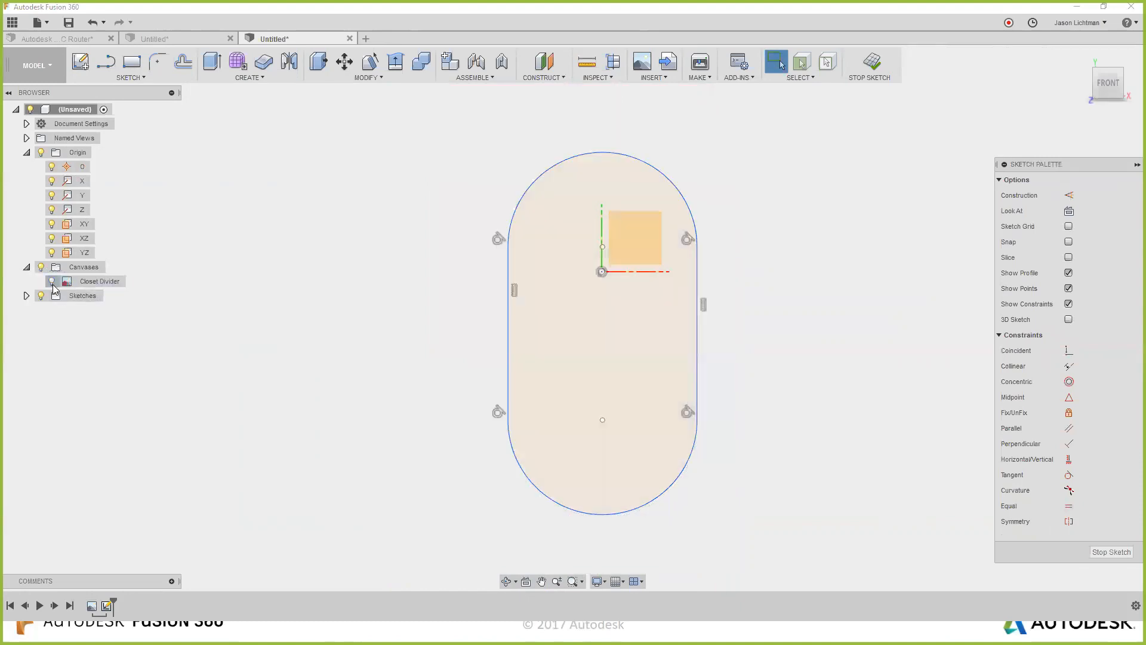
pyautogui.scroll(1, 813, 389)
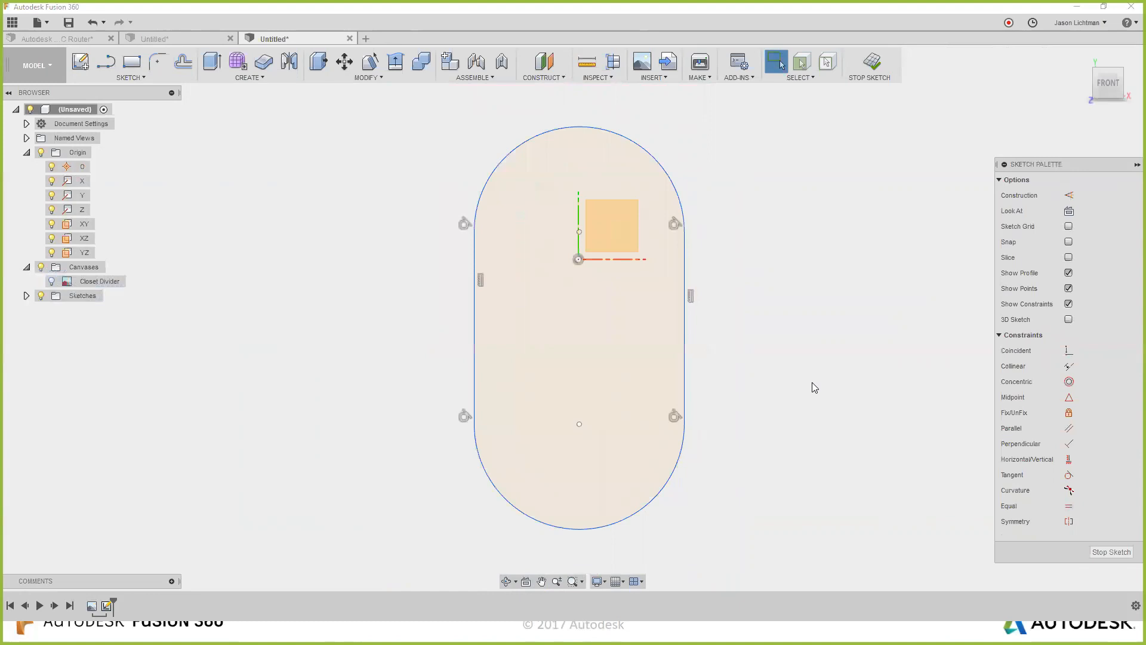
pyautogui.moveTo(685, 358)
pyautogui.mouseDown()
pyautogui.moveTo(768, 330)
pyautogui.moveTo(575, 339)
pyautogui.moveTo(712, 360)
pyautogui.moveTo(631, 369)
pyautogui.mouseUp()
pyautogui.hotkey('ctrl', 'z')
# Draw a vertical line about 164 mm long from the upper arc's midpoint to just below the lower arc, and convert it to construction.
pyautogui.click(138, 78)
pyautogui.click(139, 106)
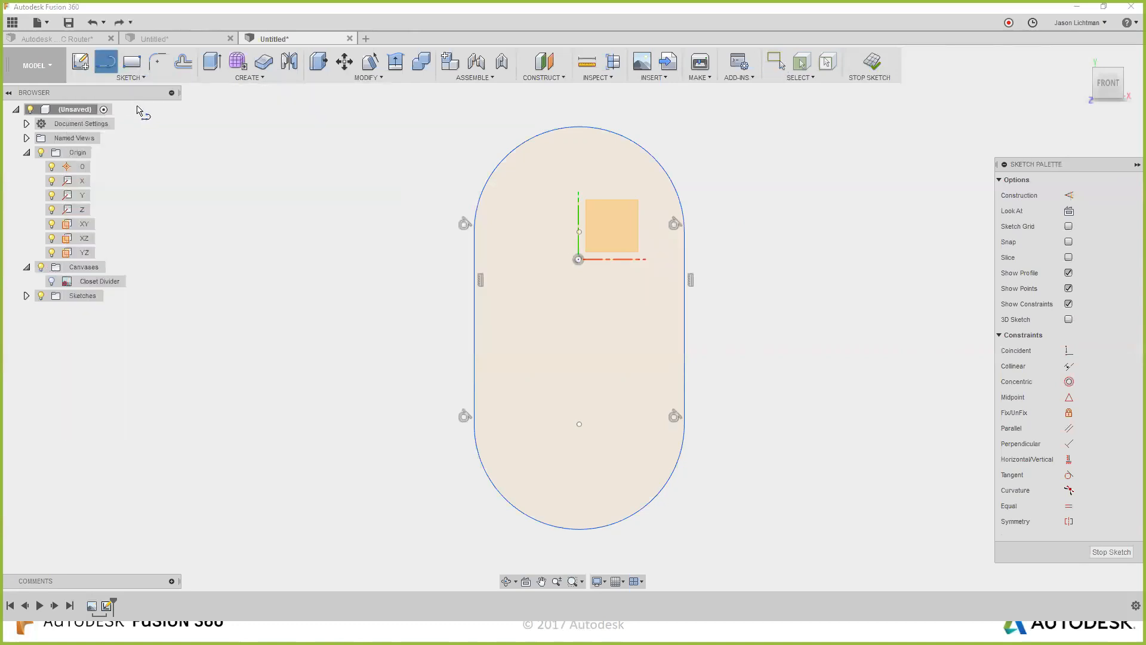
pyautogui.click(579, 126)
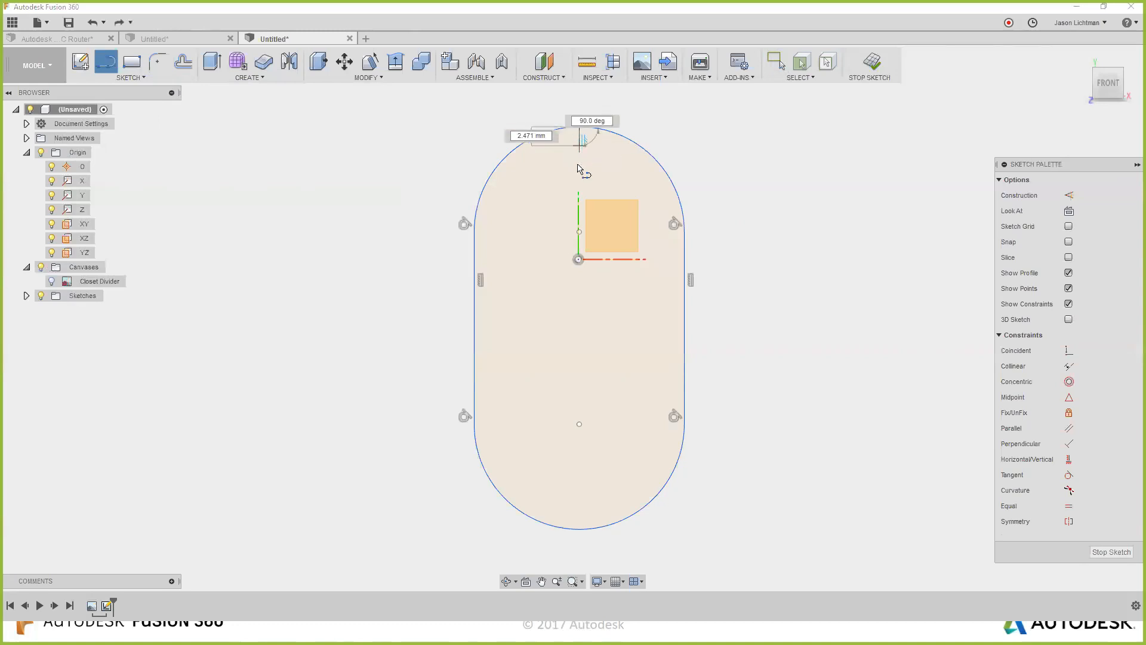
pyautogui.click(582, 552)
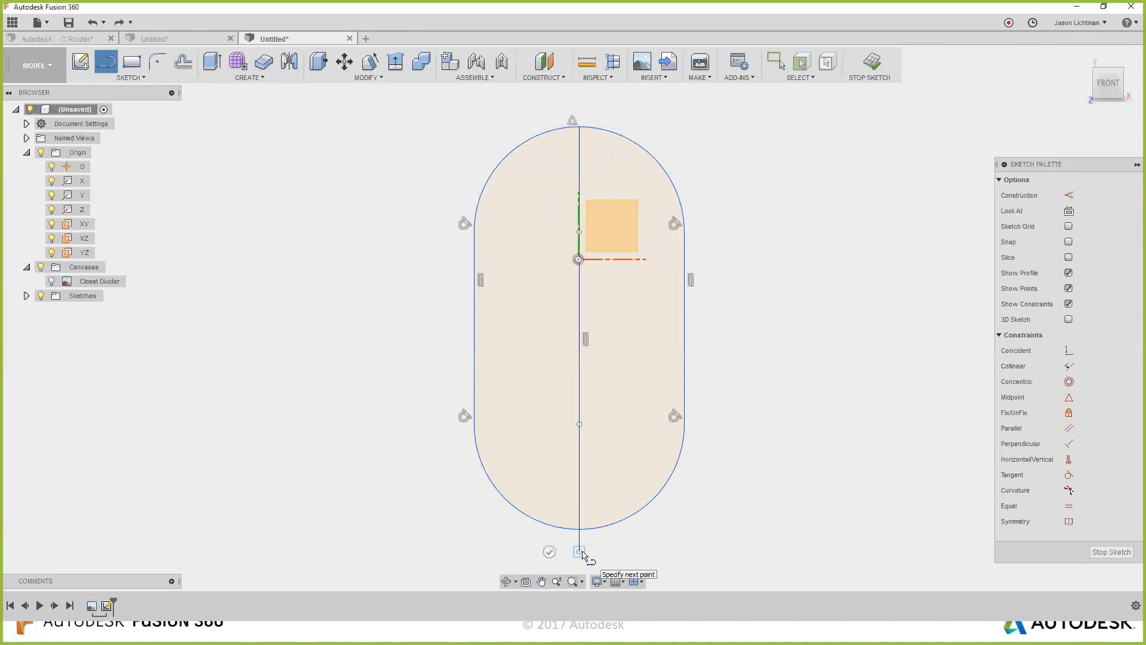
pyautogui.press('Escape')
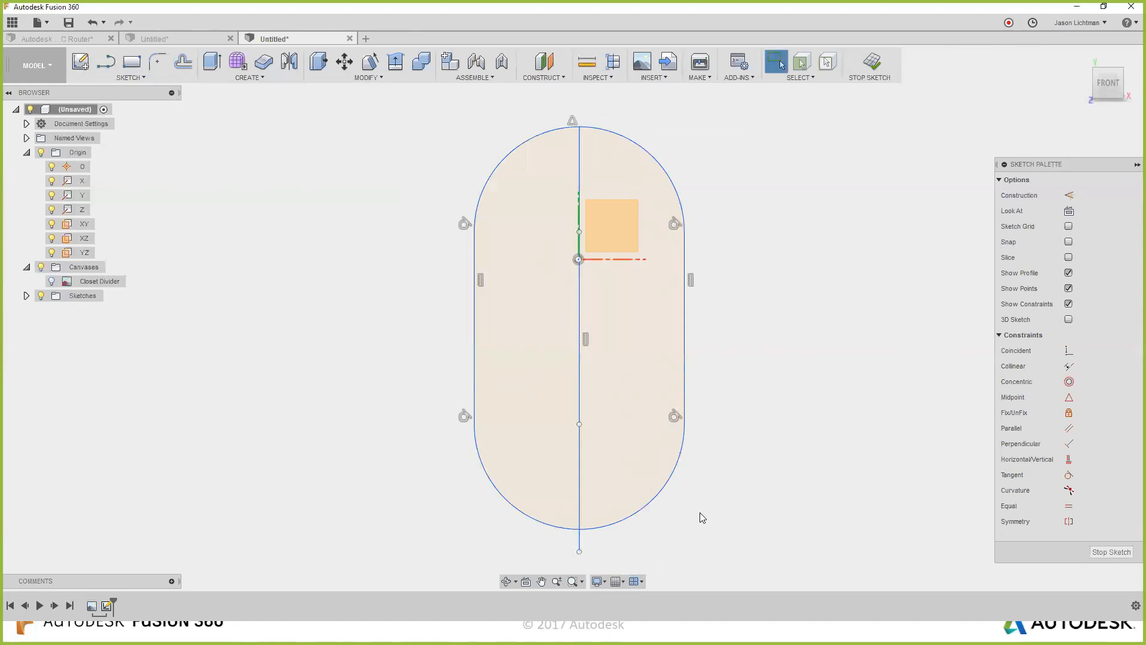
pyautogui.click(579, 401)
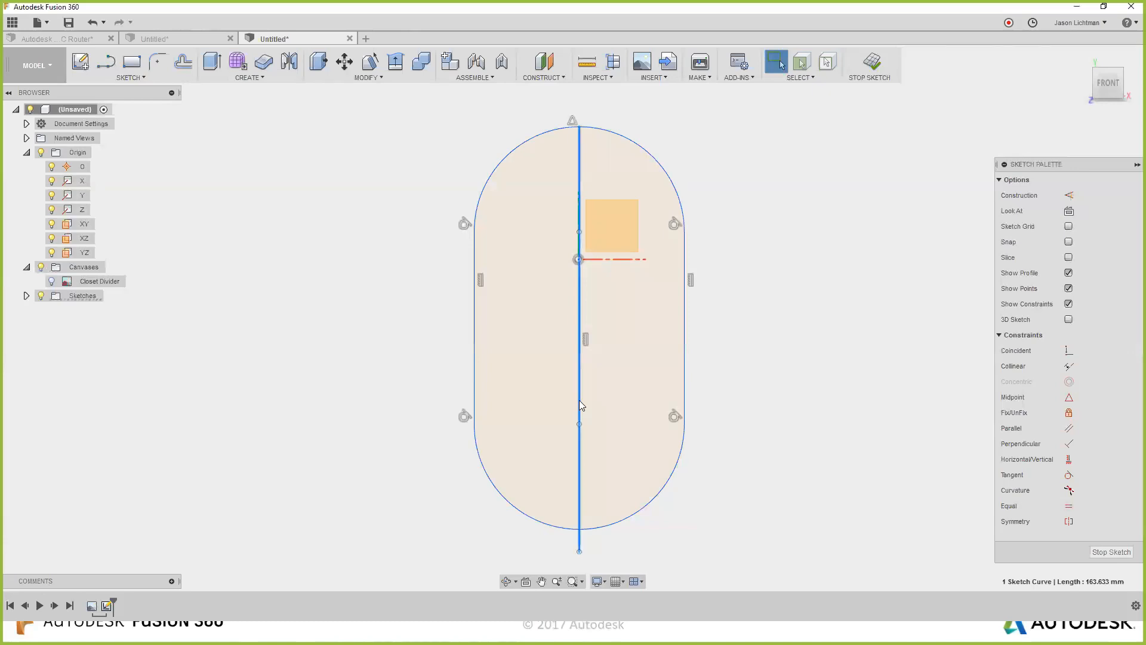
pyautogui.click(1069, 195)
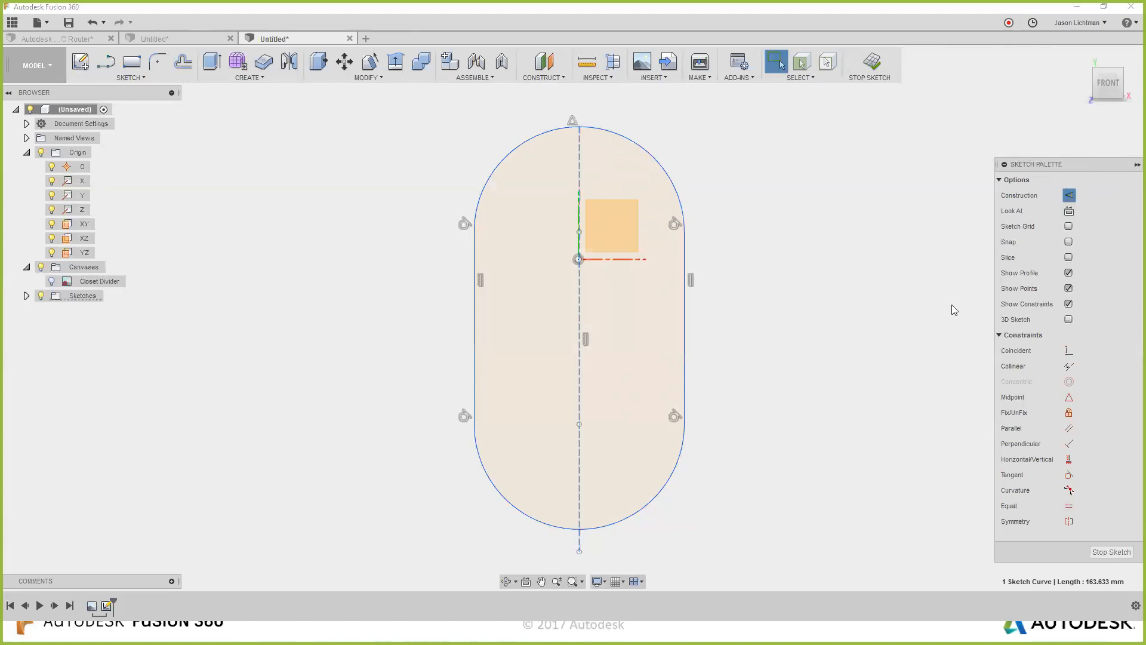
pyautogui.click(899, 339)
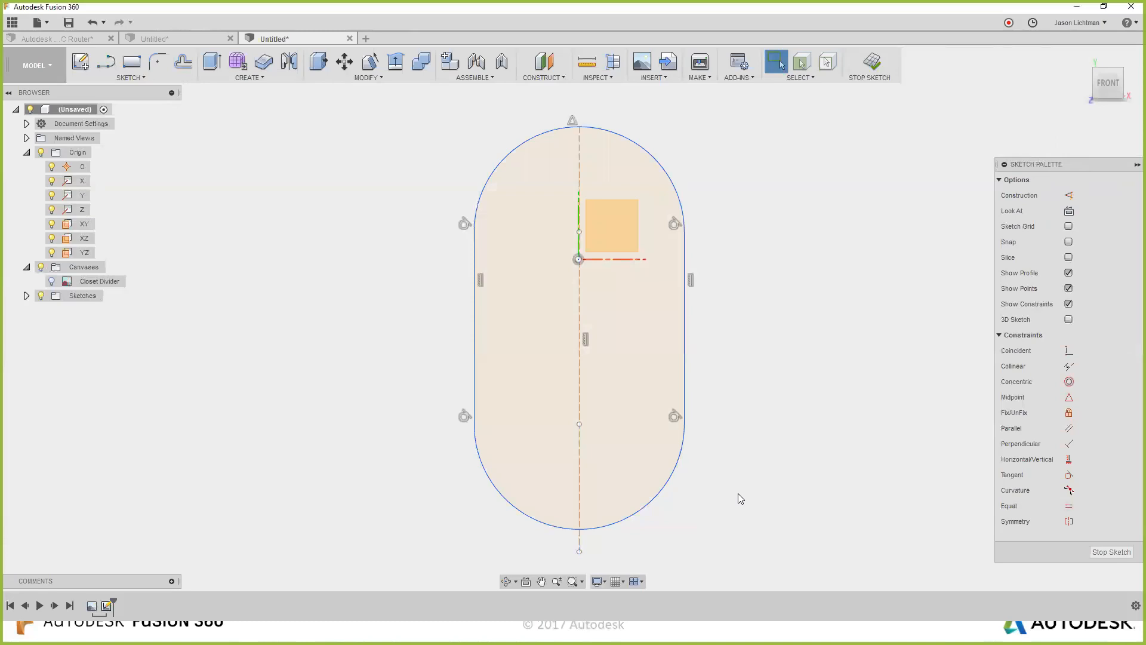
# Trim off the piece of the construction centerline that extends below the lower arc.
pyautogui.scroll(5, 593, 554)
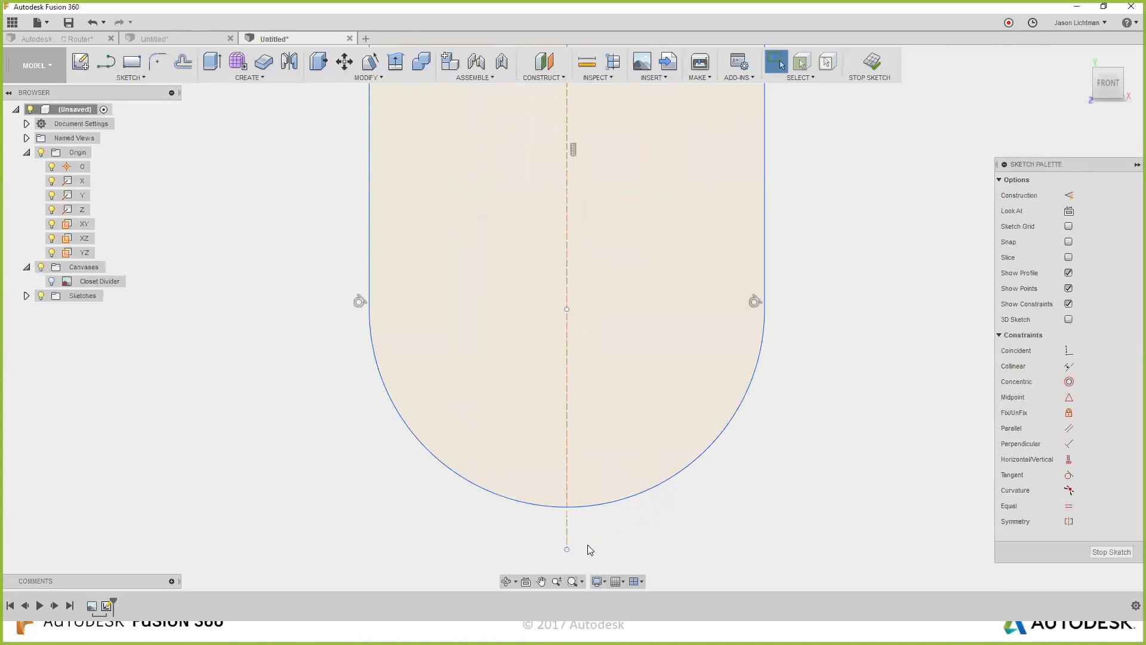
pyautogui.click(144, 77)
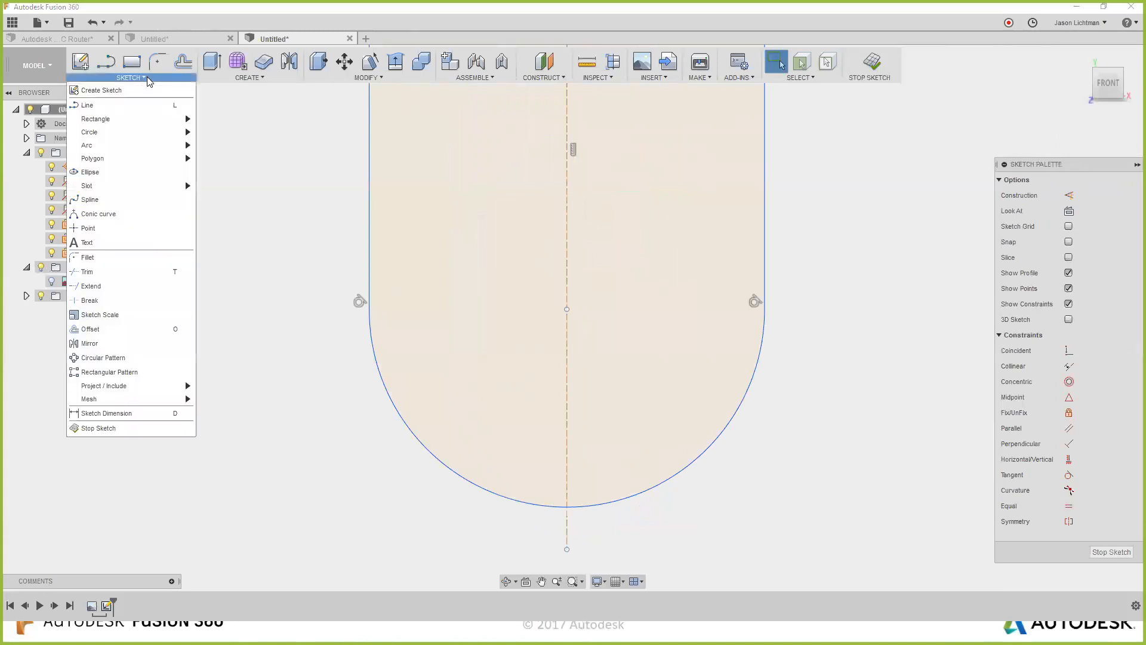
pyautogui.click(125, 272)
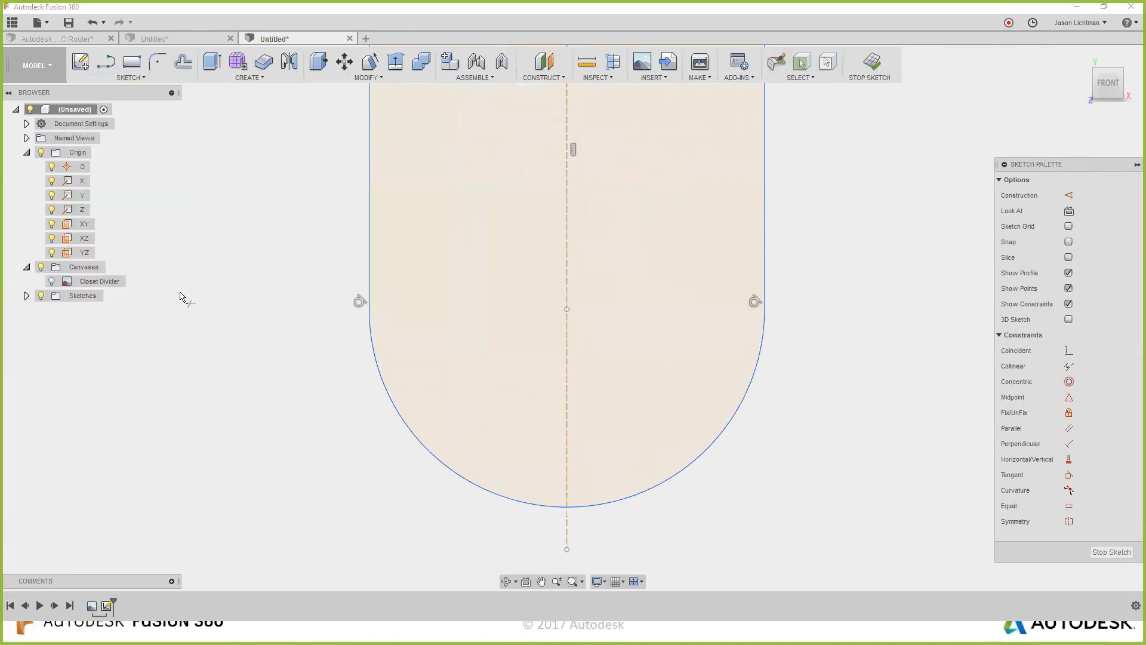
pyautogui.click(567, 530)
pyautogui.scroll(-5, 568, 530)
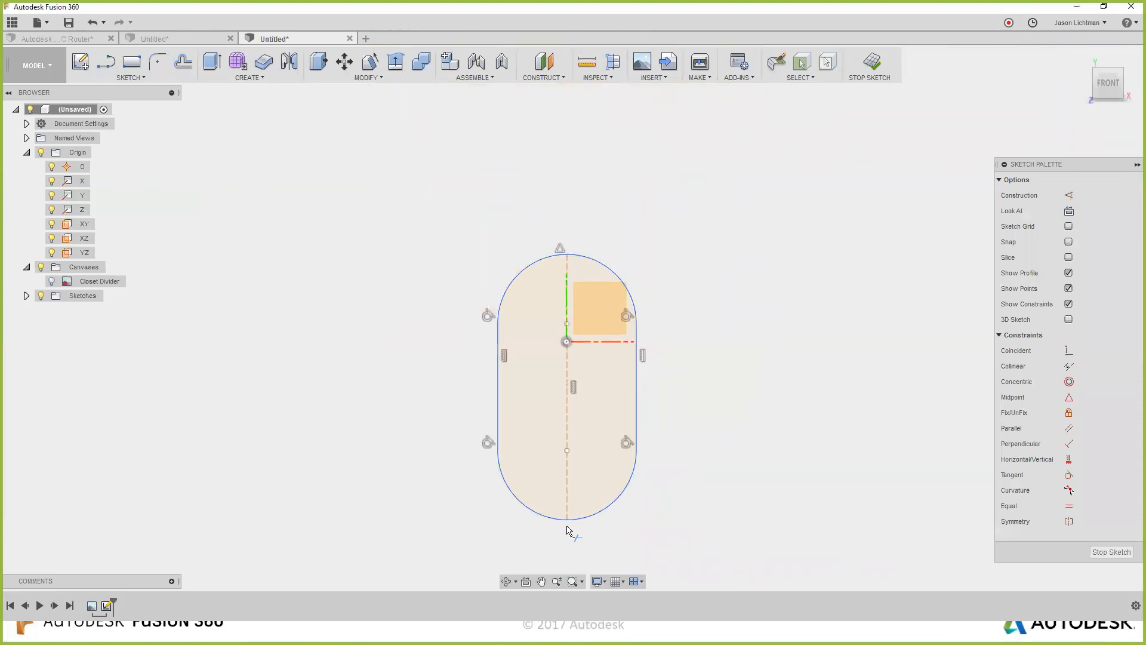
pyautogui.press('Escape')
# Move the centerline about 13.6 mm to the right of the origin, and constrain it coincident with the origin point.
pyautogui.moveTo(566, 376); pyautogui.dragTo(588, 378)
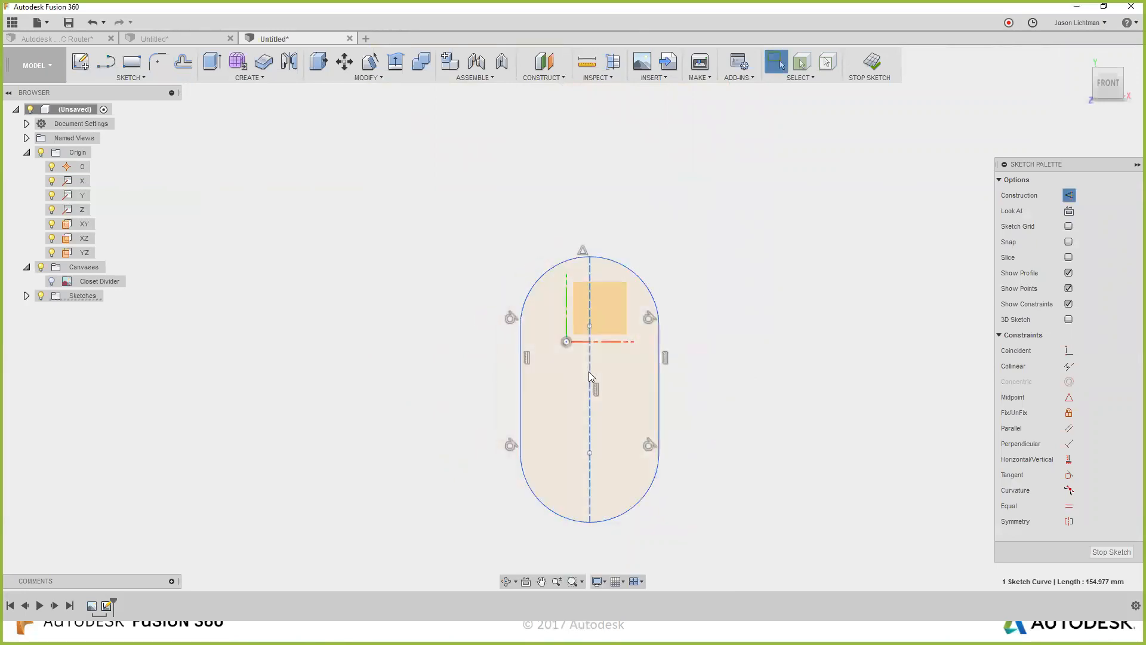
pyautogui.keyDown('ctrl'); pyautogui.click(566, 342); pyautogui.keyUp('ctrl')
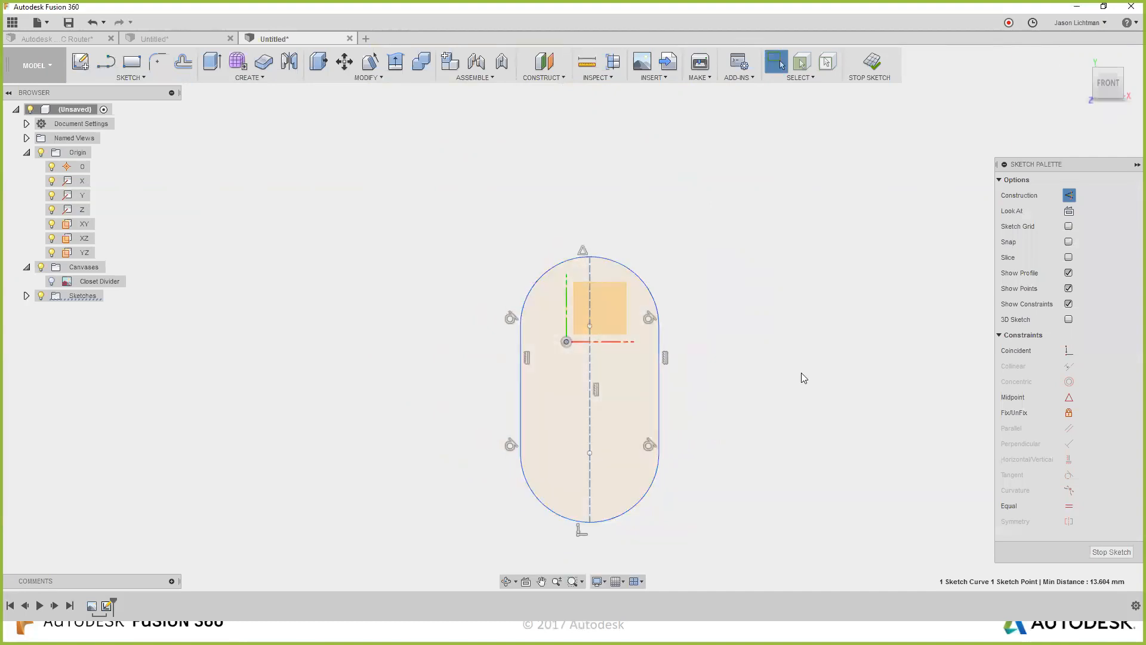
pyautogui.click(1068, 351)
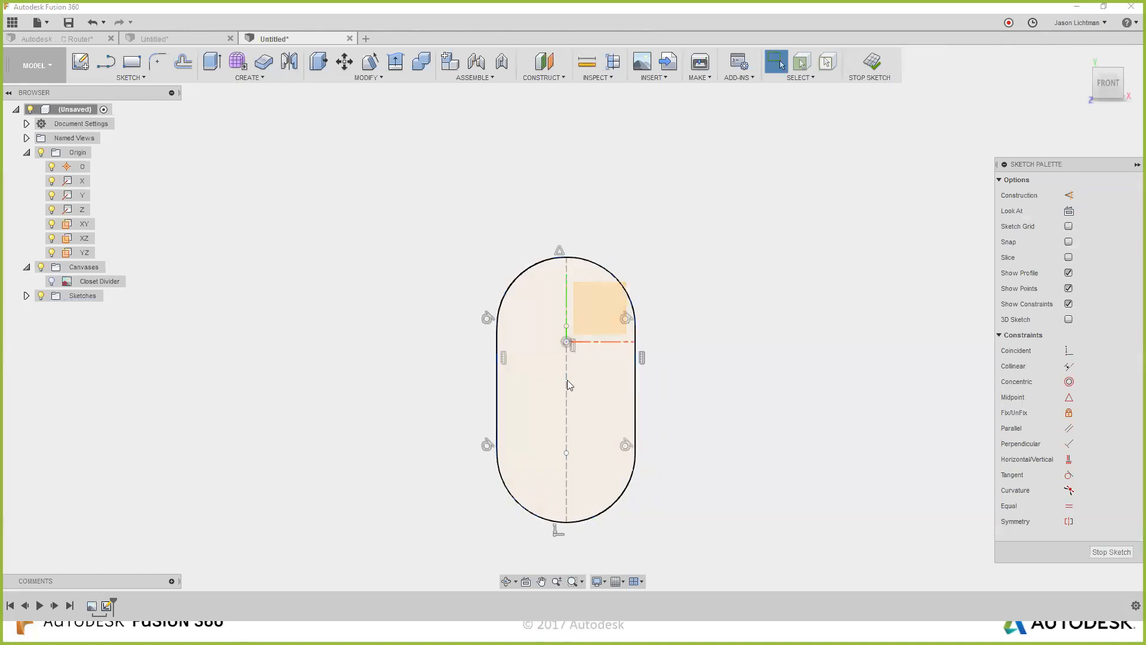
# Test the constraints by moving the centerline and the right straight edge, and show the Closet Divider canvas again.
pyautogui.moveTo(581, 379)
pyautogui.mouseDown()
pyautogui.moveTo(566, 313)
pyautogui.moveTo(555, 394)
pyautogui.moveTo(510, 357)
pyautogui.moveTo(540, 376)
pyautogui.mouseUp()
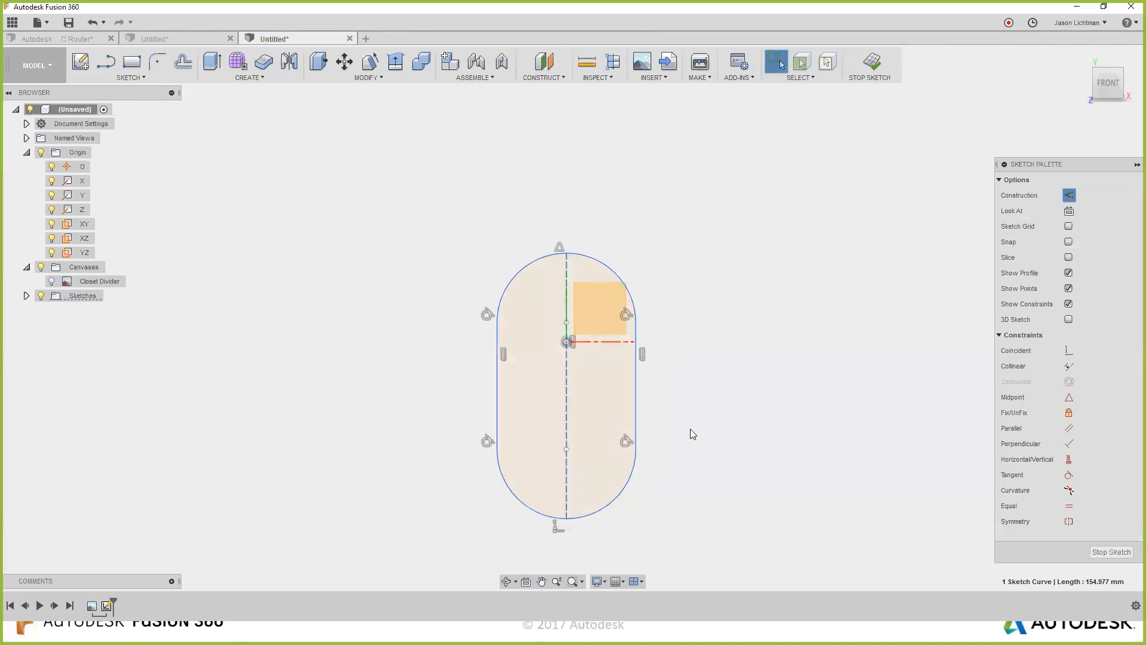
pyautogui.moveTo(636, 383)
pyautogui.mouseDown()
pyautogui.moveTo(699, 384)
pyautogui.moveTo(608, 398)
pyautogui.moveTo(644, 393)
pyautogui.moveTo(619, 402)
pyautogui.moveTo(634, 401)
pyautogui.mouseUp()
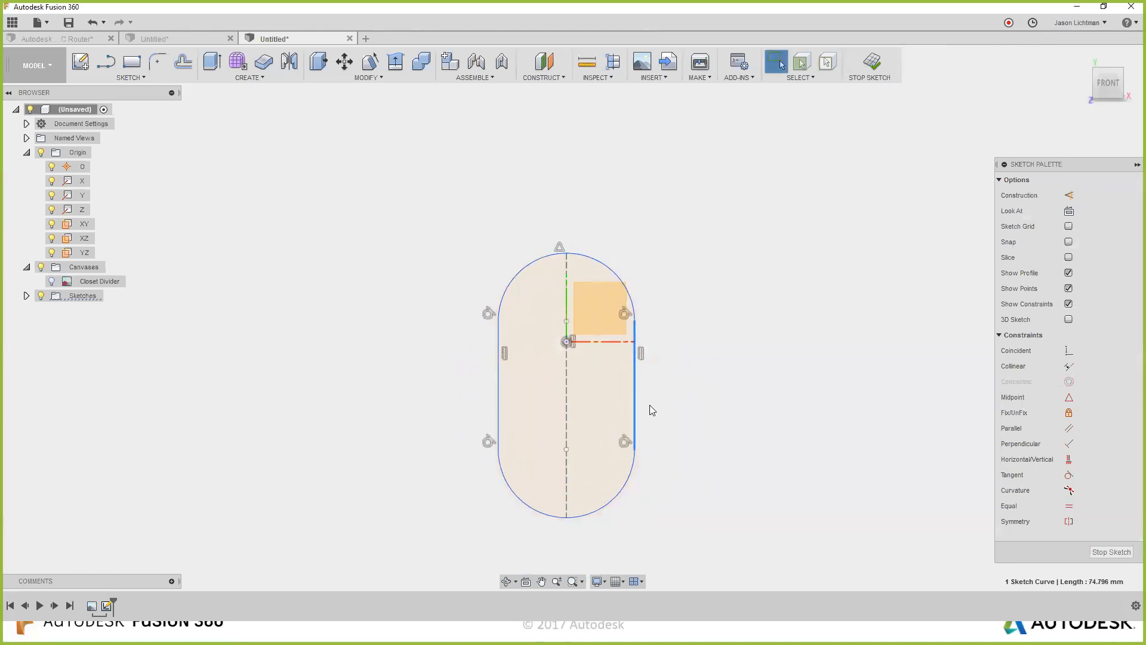
pyautogui.click(52, 281)
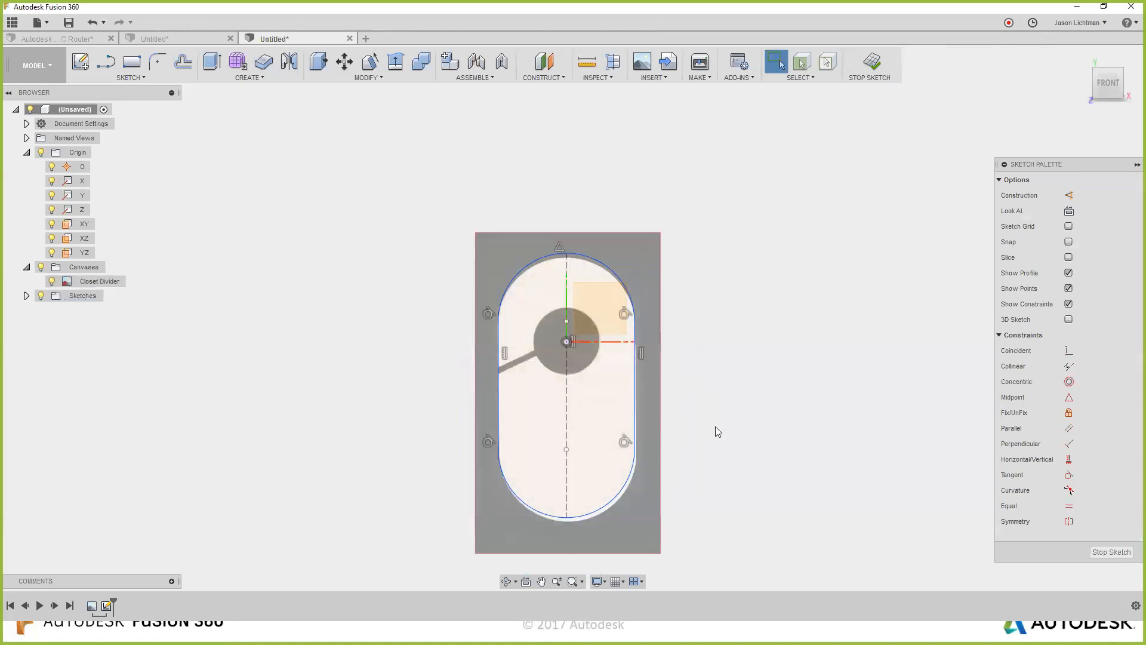
# Dimension the distance between the outline's two straight vertical edges as 80 mm.
pyautogui.press('d')
pyautogui.click(634, 379)
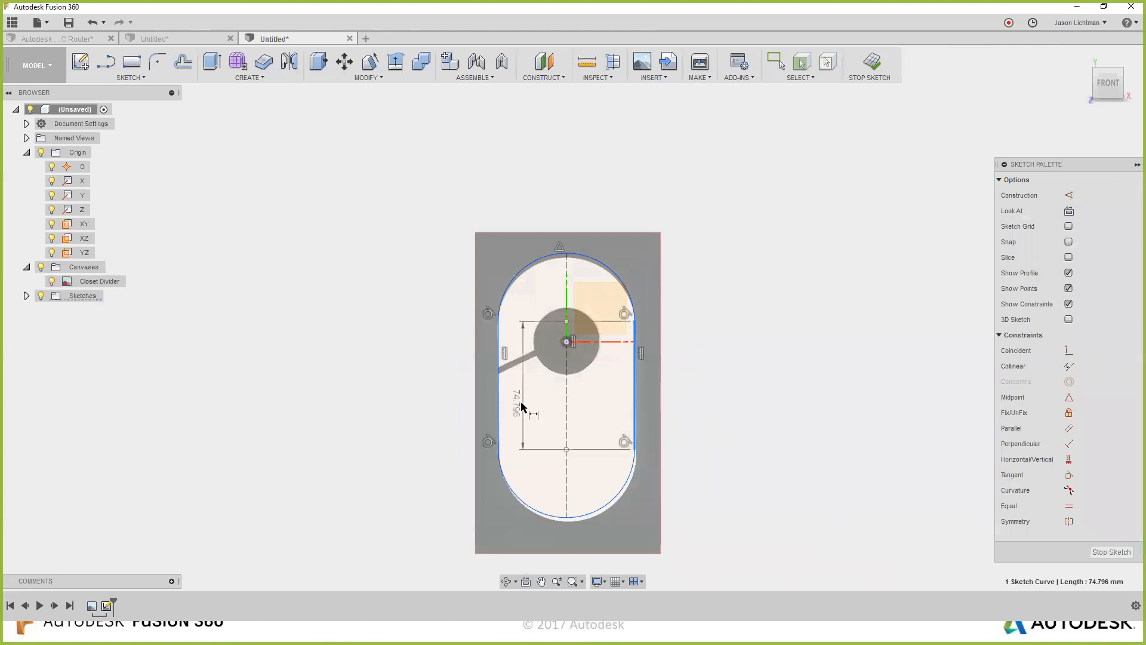
pyautogui.click(499, 394)
pyautogui.click(562, 200)
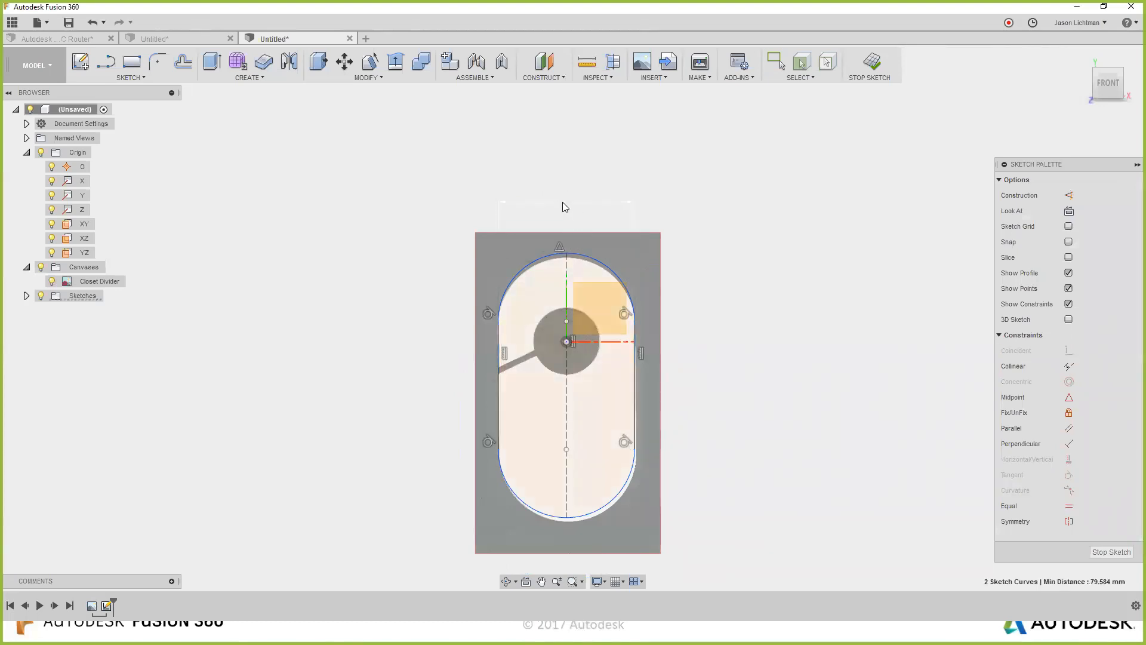
pyautogui.write('80')
pyautogui.press('Return')
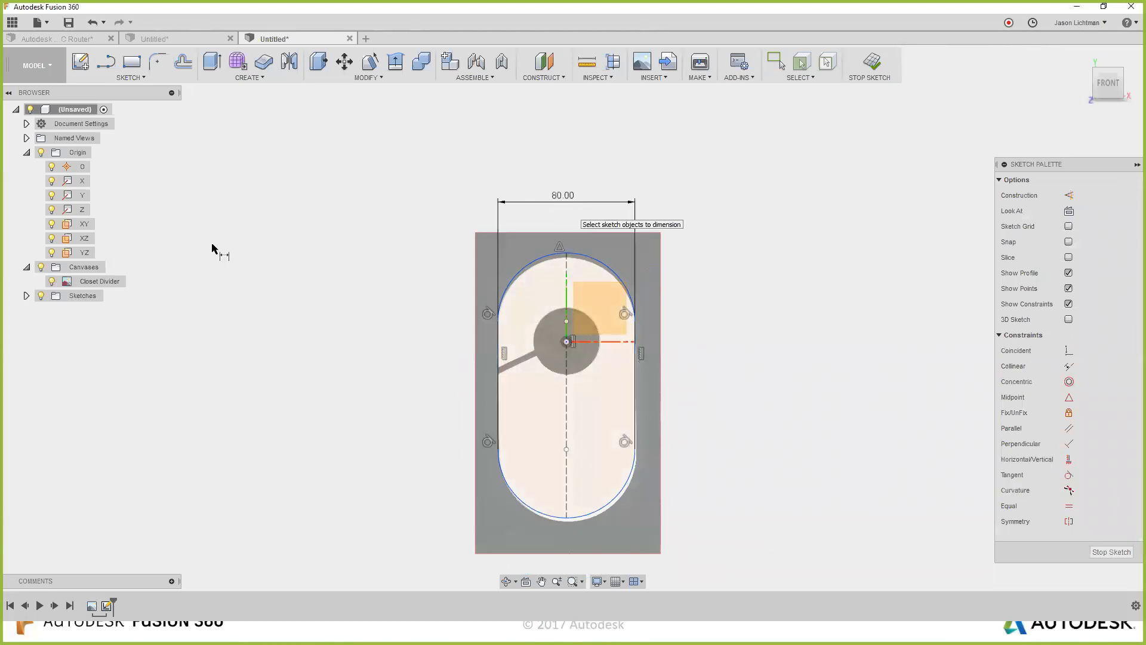
# Compare the outline with the Closet Divider canvas by toggling its visibility, check the right straight edge, and hide the canvas.
pyautogui.click(51, 281)
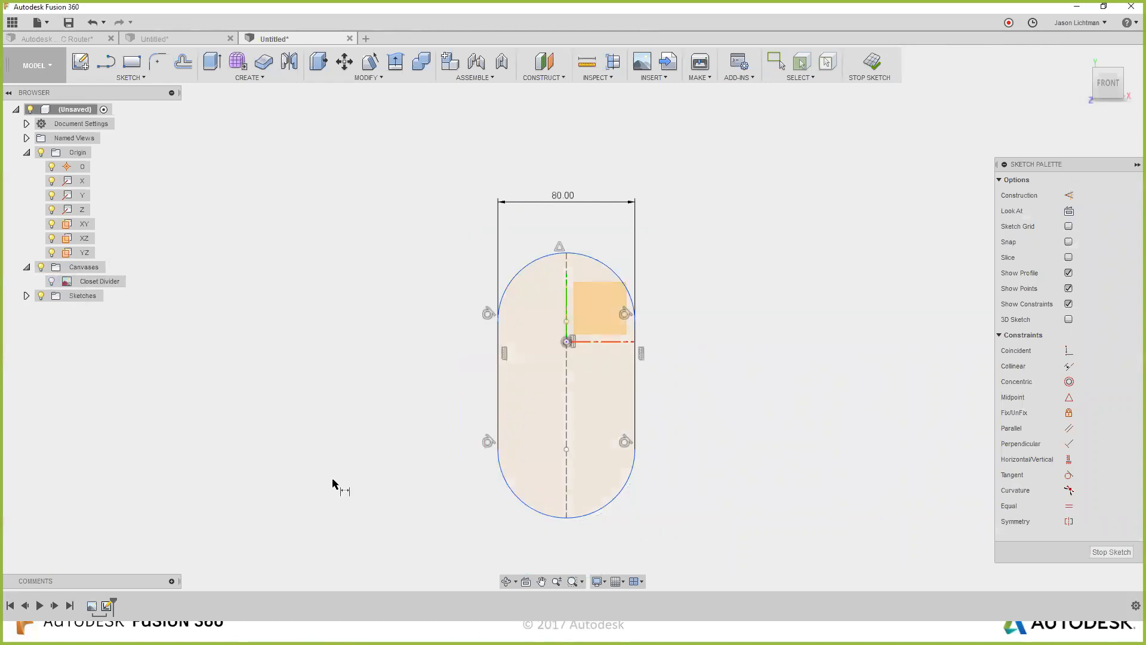
pyautogui.scroll(3, 669, 433)
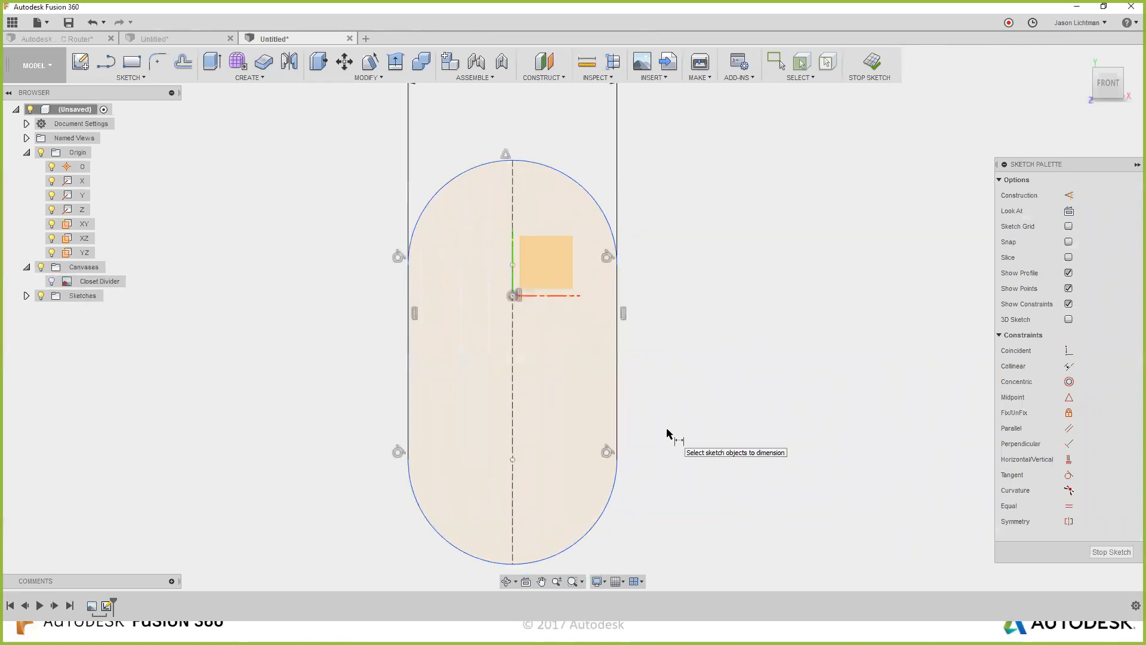
pyautogui.press('Escape')
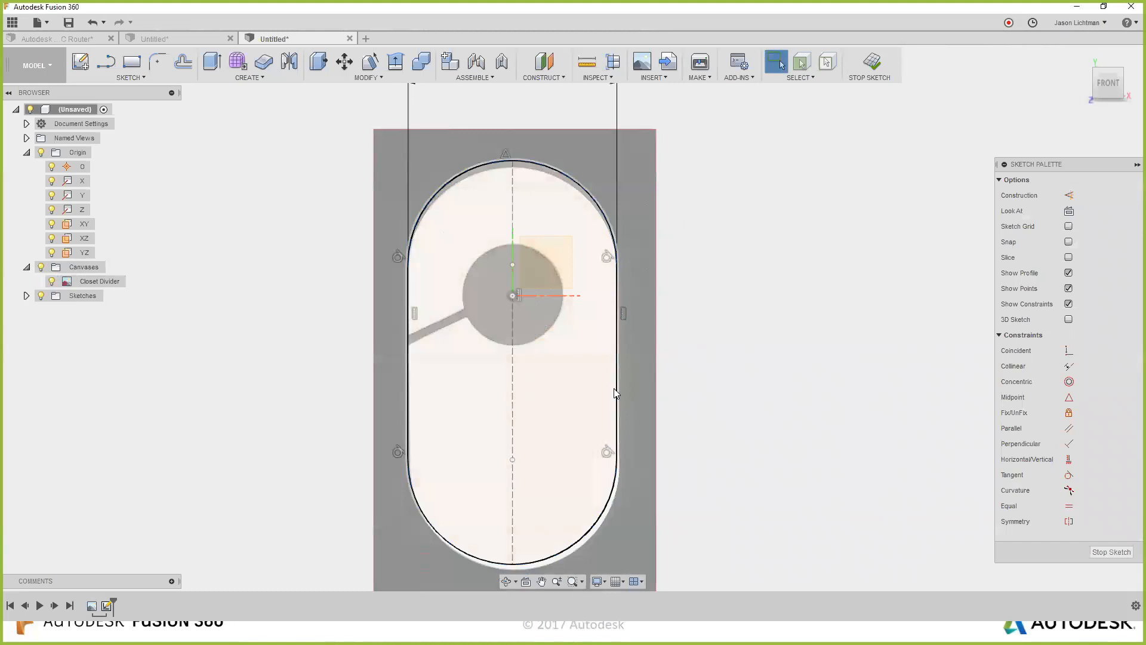
pyautogui.click(617, 386)
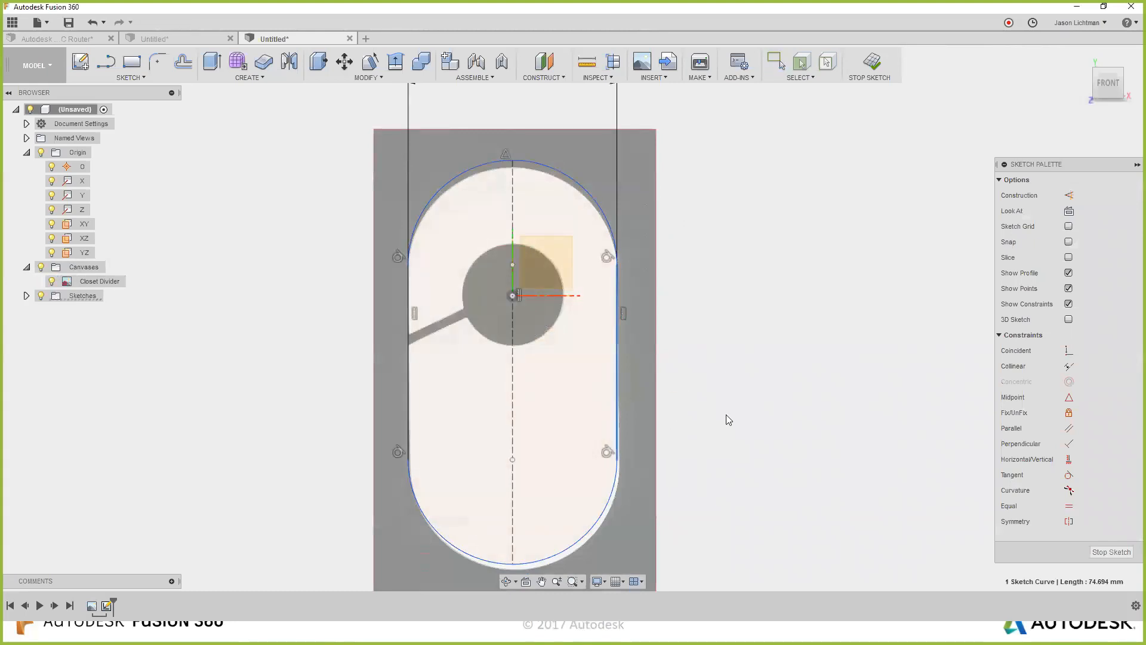
pyautogui.press('Escape')
pyautogui.click(52, 283)
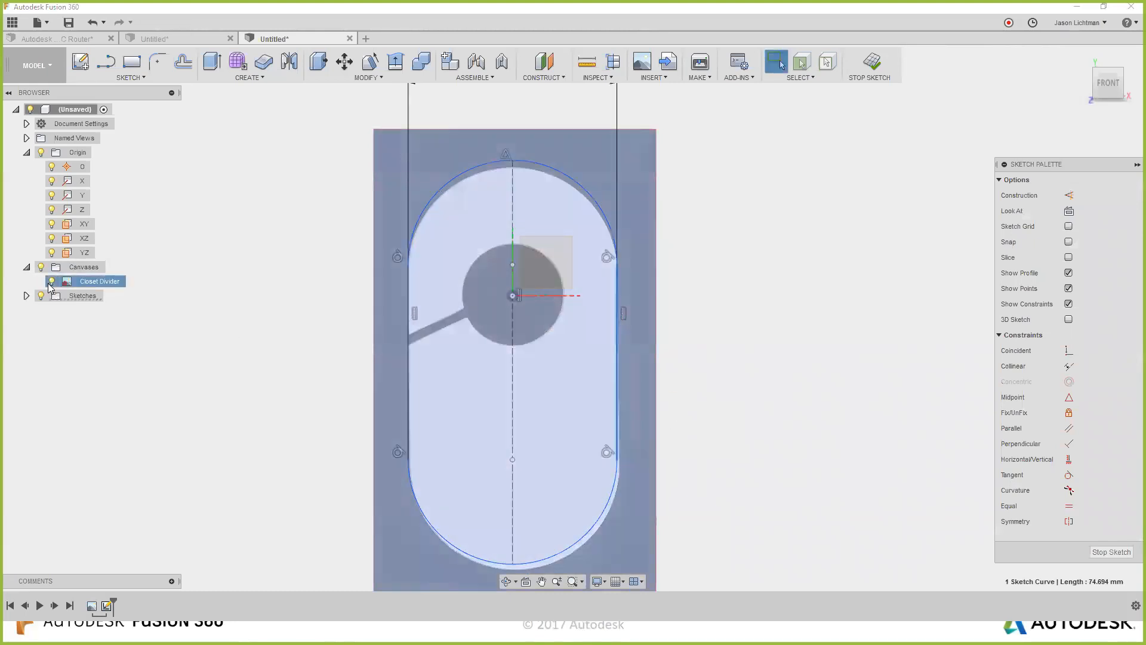
pyautogui.scroll(-2, 196, 369)
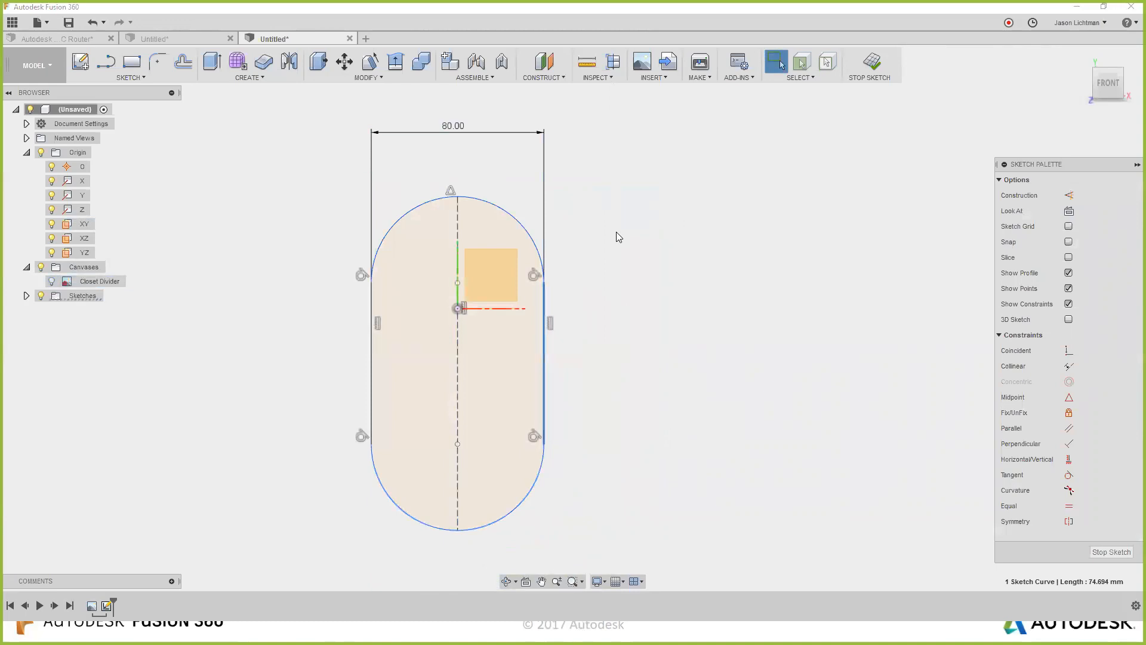
# Dimension the outline's overall height between the two ends of the construction centerline as 152 mm.
pyautogui.press('d')
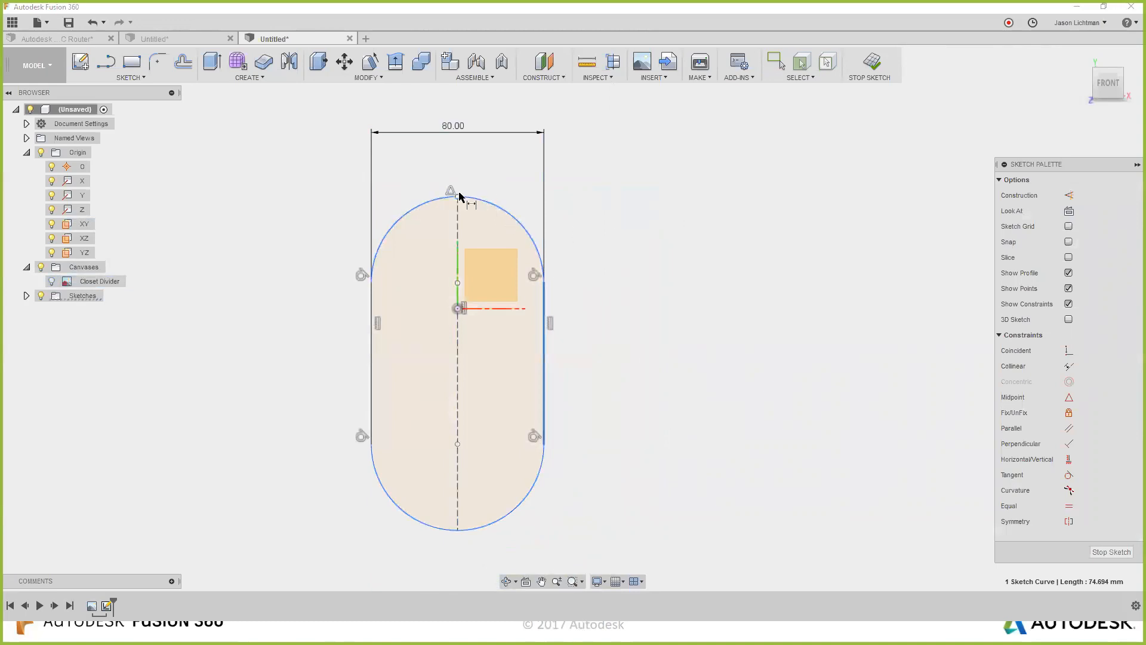
pyautogui.press('Escape')
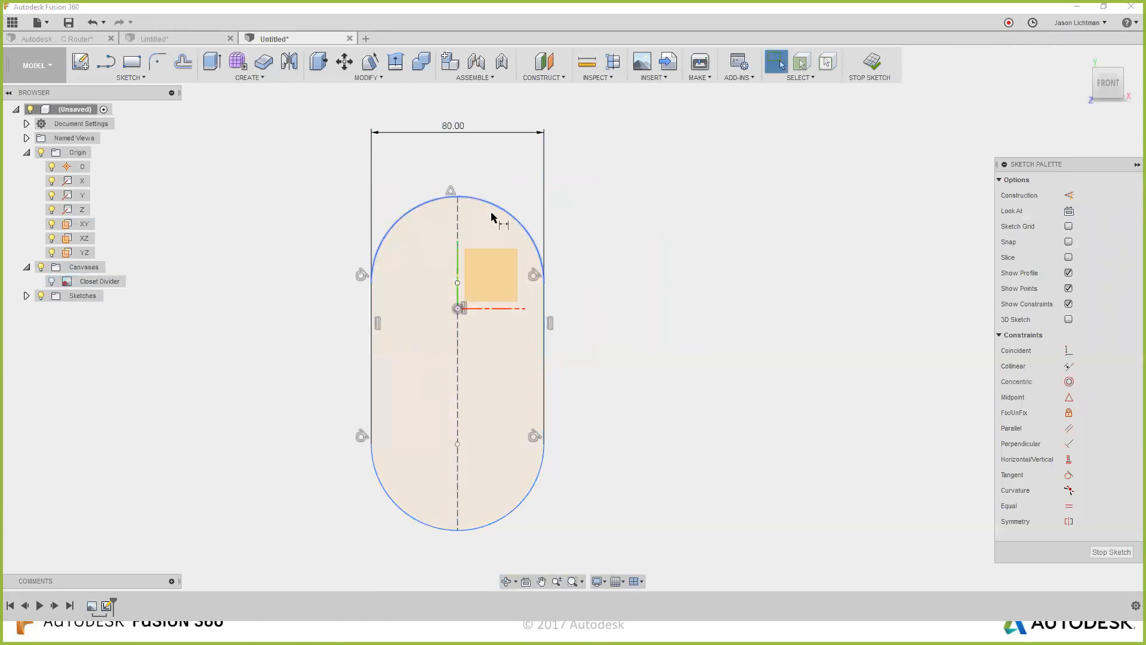
pyautogui.press('d')
pyautogui.click(457, 196)
pyautogui.click(457, 529)
pyautogui.click(290, 359)
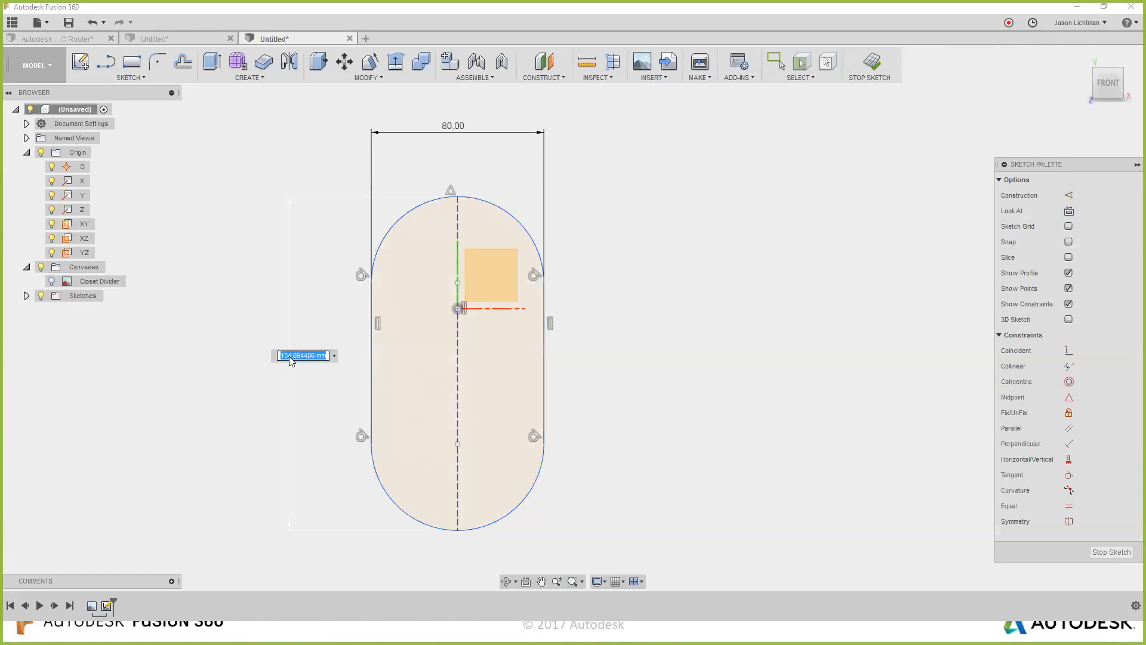
pyautogui.write('152')
pyautogui.press('Return')
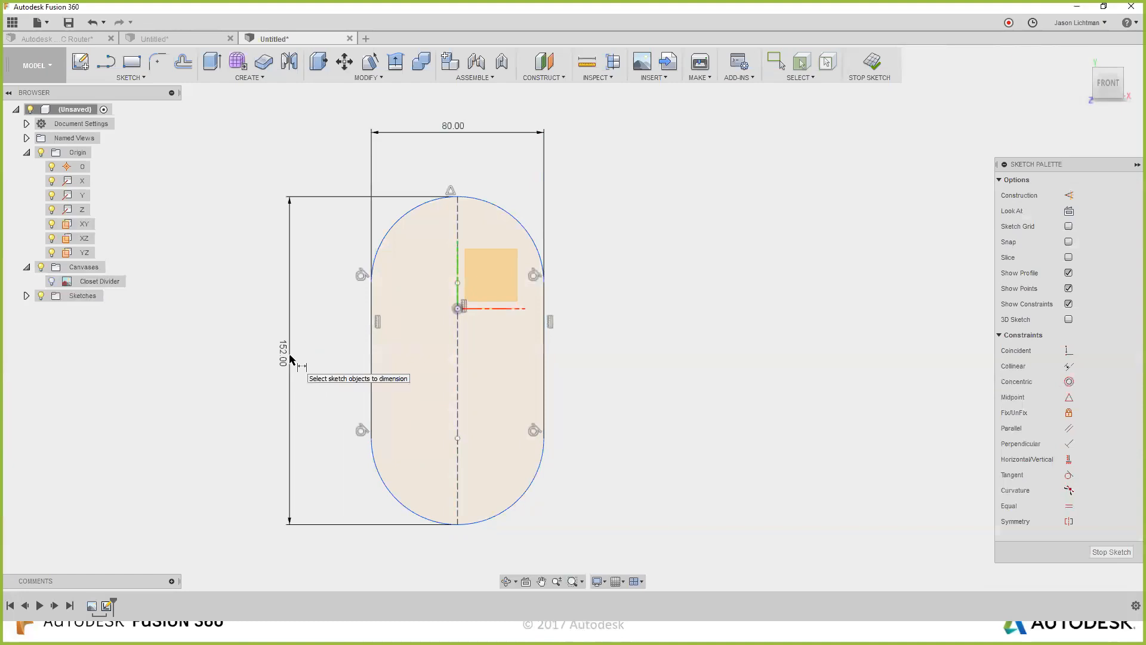
pyautogui.press('Escape')
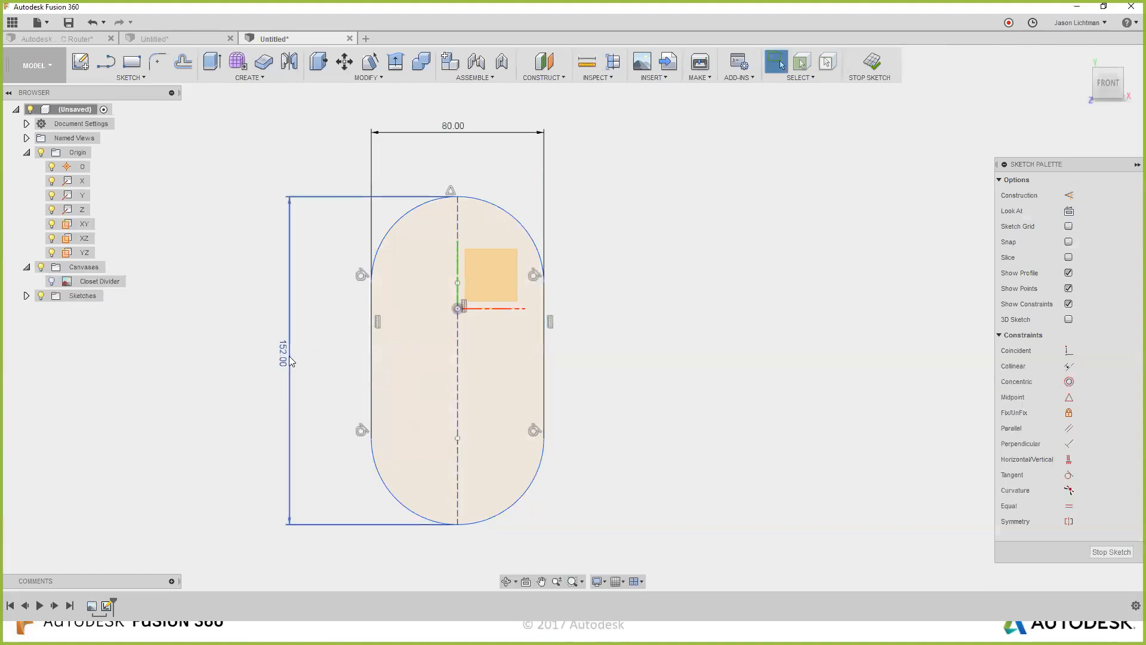
# Show the Closet Divider canvas and move the outline vertically until the upper arc's center sits about 8.6 mm above the origin.
pyautogui.moveTo(509, 215); pyautogui.dragTo(467, 210)
pyautogui.click(52, 281)
pyautogui.scroll(2, 478, 238)
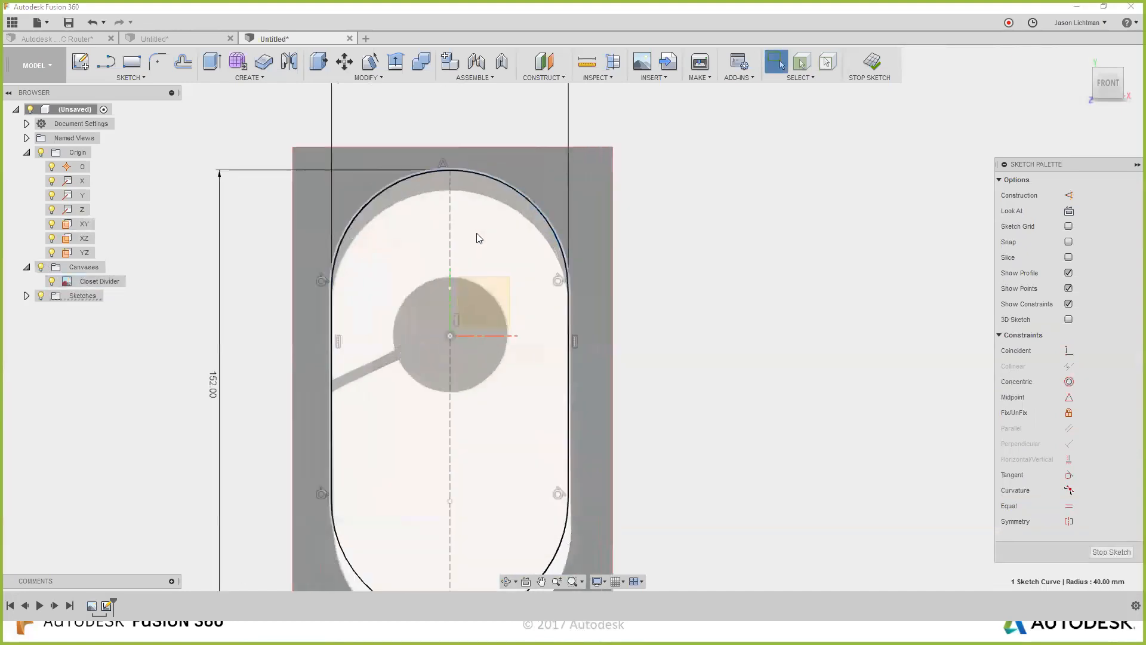
pyautogui.moveTo(473, 172)
pyautogui.mouseDown()
pyautogui.moveTo(471, 218)
pyautogui.moveTo(473, 185)
pyautogui.mouseUp()
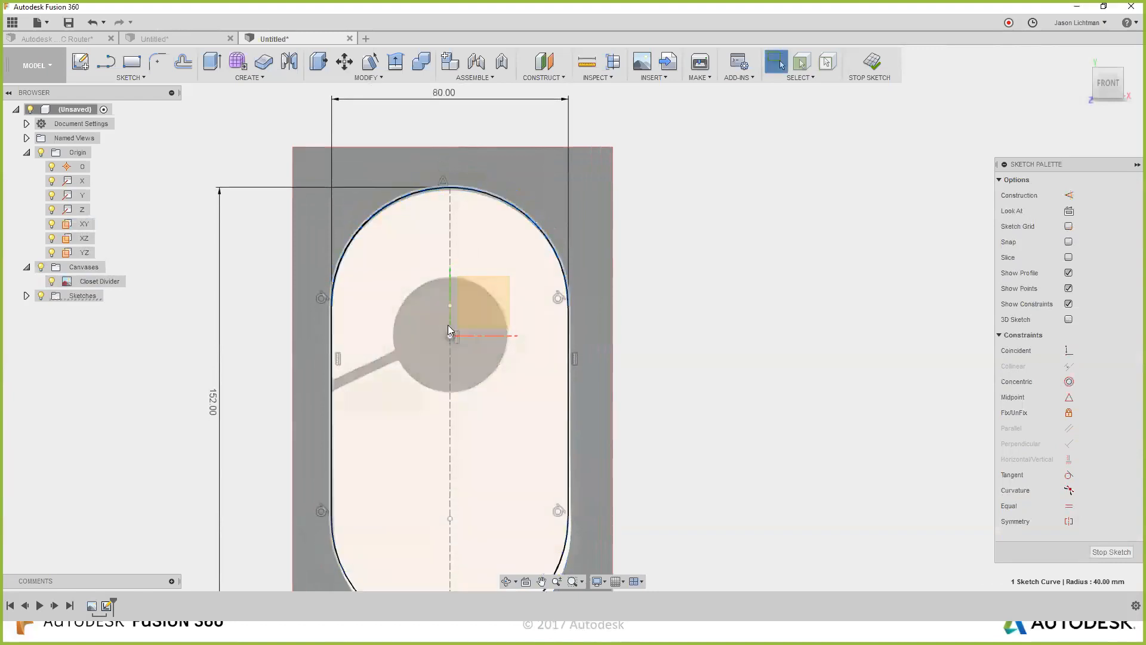
pyautogui.click(449, 334)
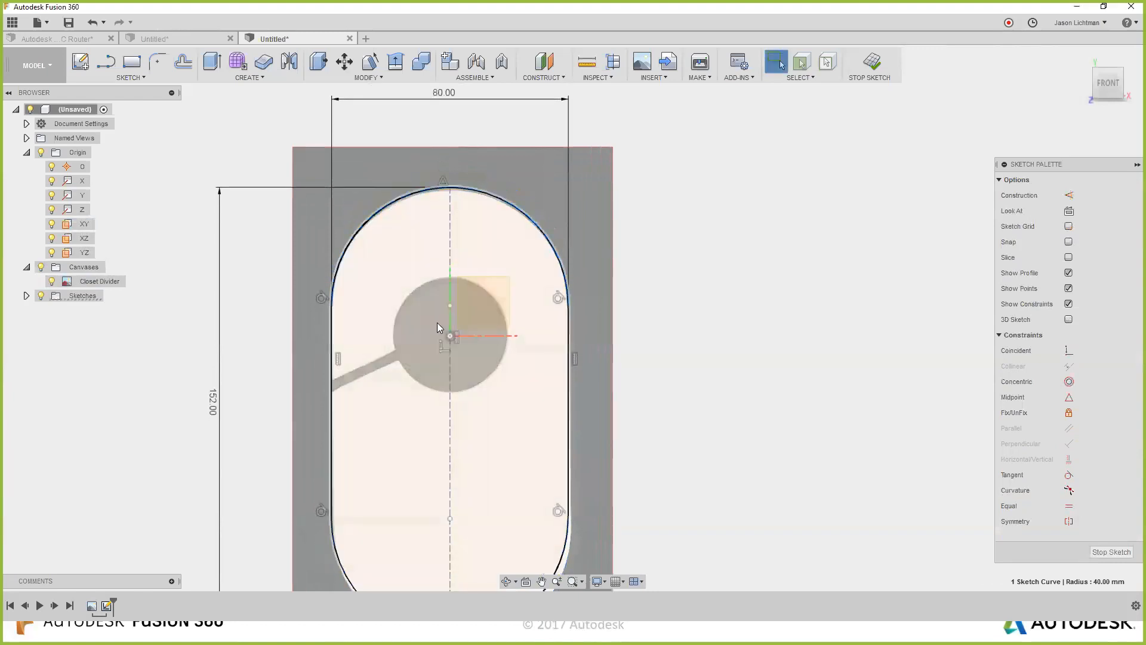
pyautogui.moveTo(450, 303)
pyautogui.mouseDown()
pyautogui.moveTo(450, 324)
pyautogui.moveTo(450, 311)
pyautogui.mouseUp()
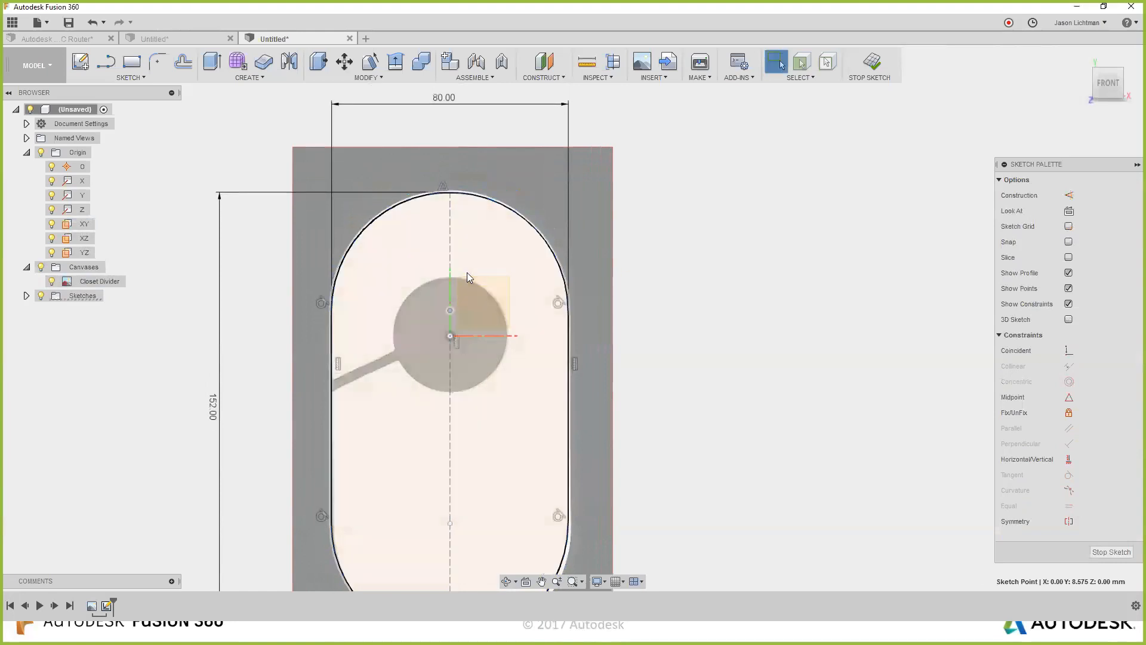
pyautogui.click(466, 199)
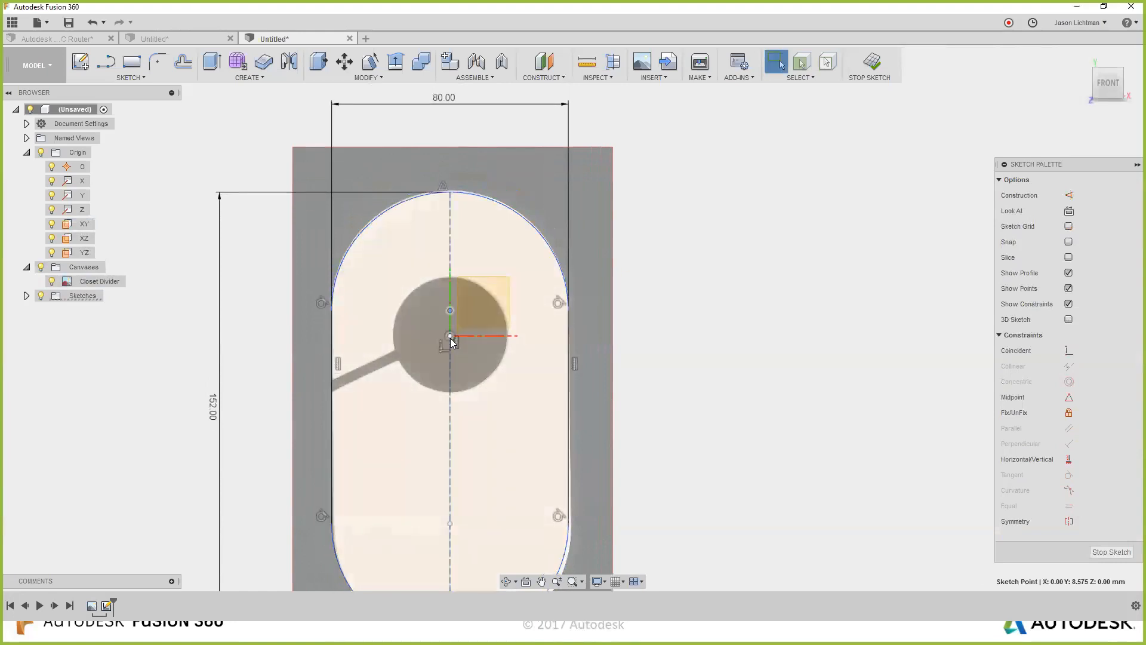
# Try to place the upper arc's center point on the origin, and undo it.
pyautogui.moveTo(450, 310); pyautogui.dragTo(448, 335)
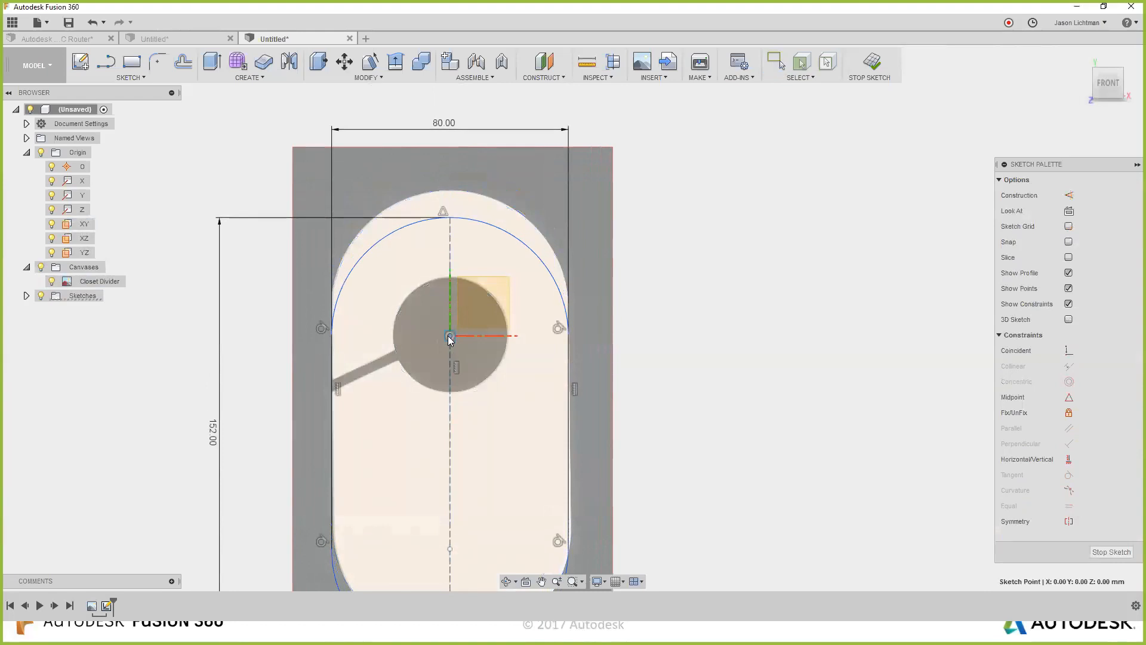
pyautogui.moveTo(450, 339); pyautogui.dragTo(452, 337)
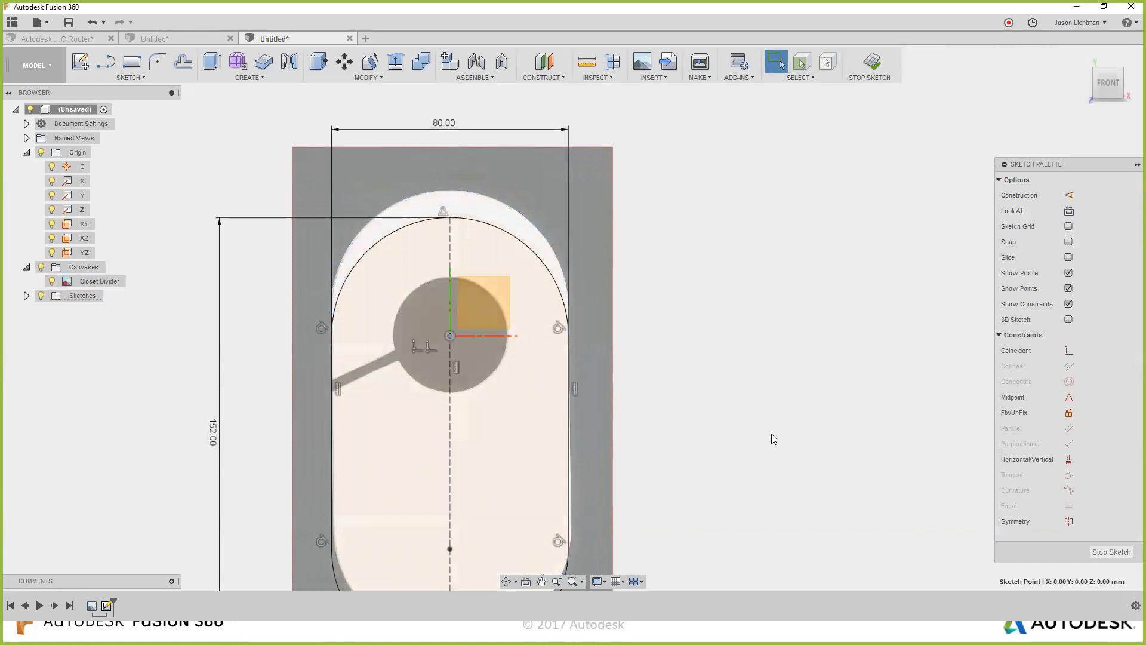
pyautogui.hotkey('ctrl', 'z')
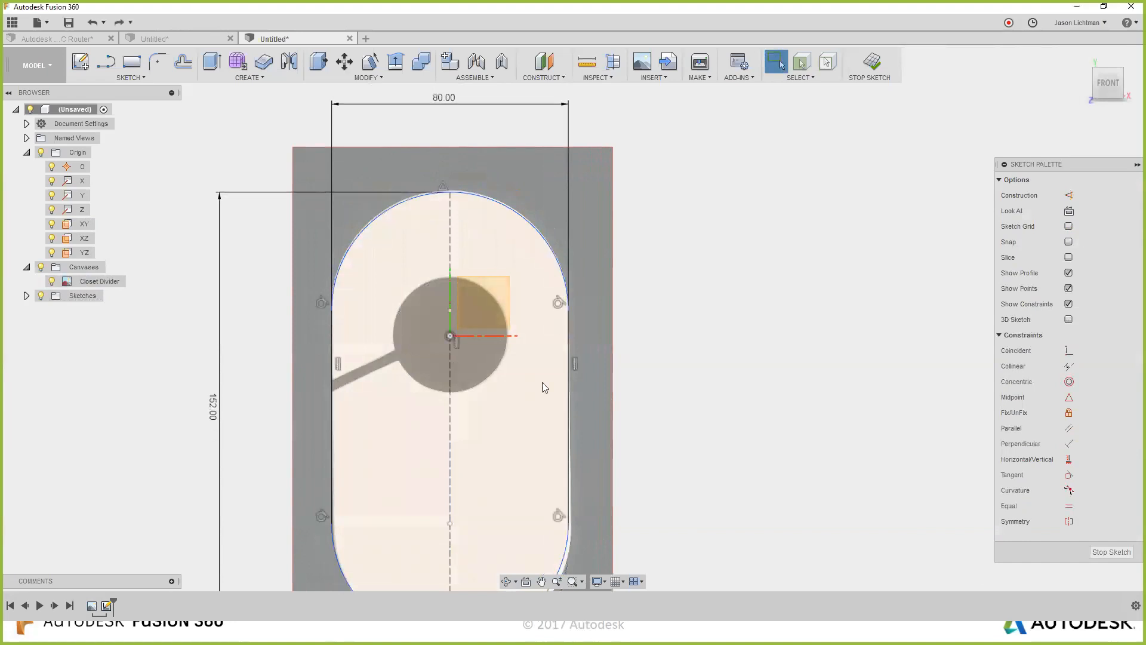
# Make the upper arc's center point coincident with the origin, and hide the Closet Divider canvas.
pyautogui.scroll(5, 457, 319)
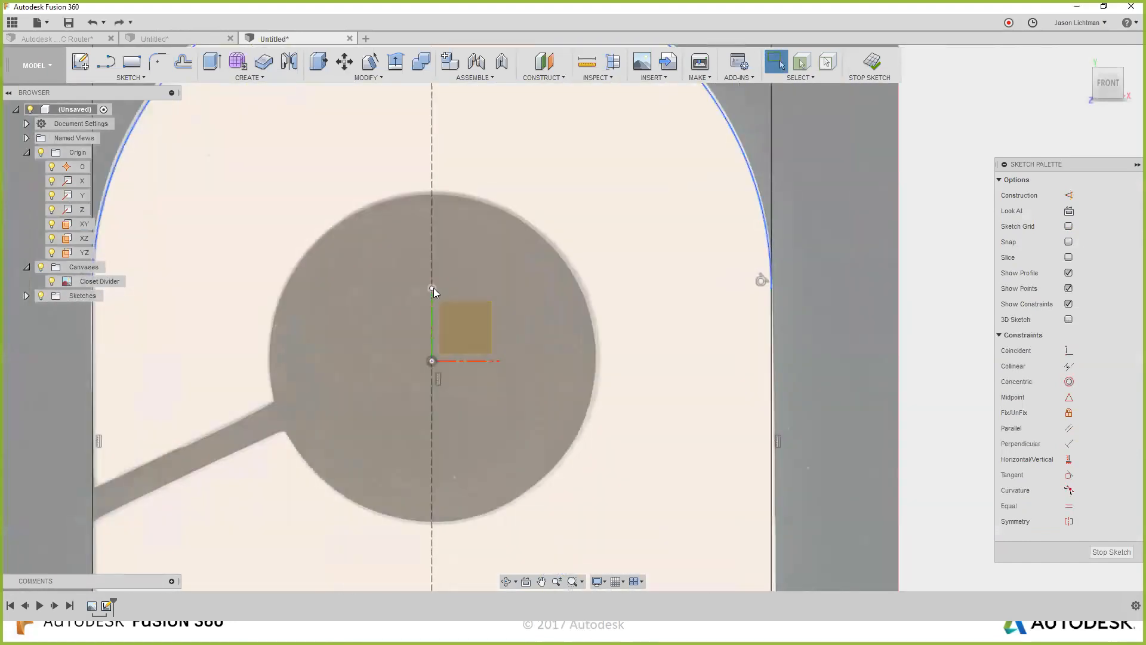
pyautogui.moveTo(434, 288); pyautogui.dragTo(433, 361)
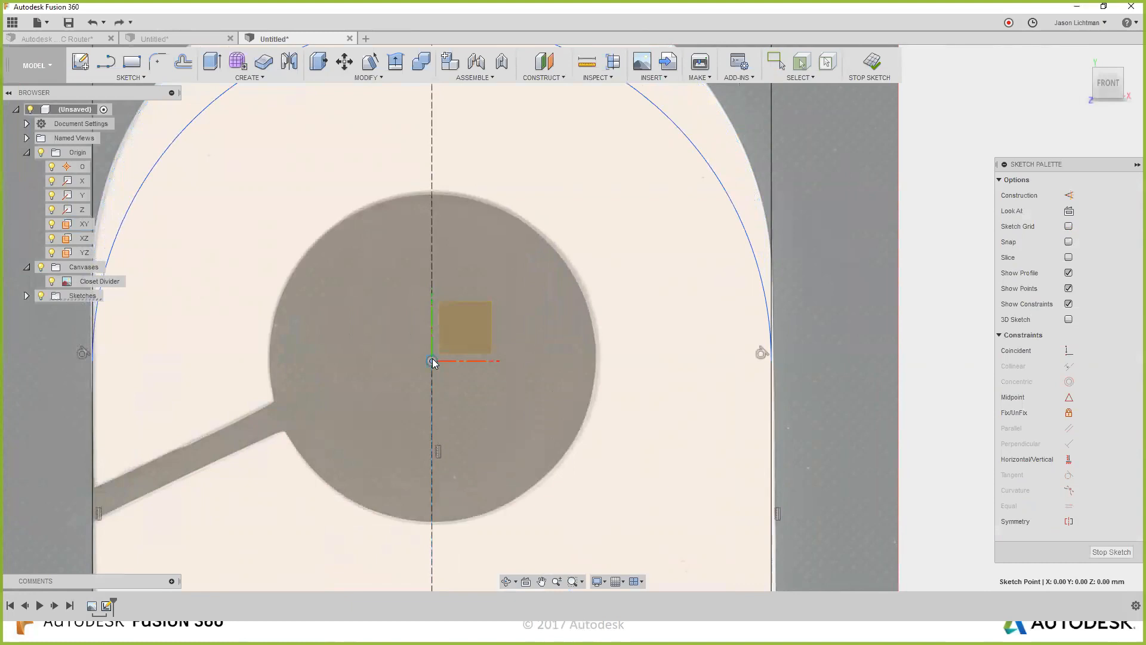
pyautogui.moveTo(433, 362); pyautogui.dragTo(434, 362)
pyautogui.scroll(-4, 434, 363)
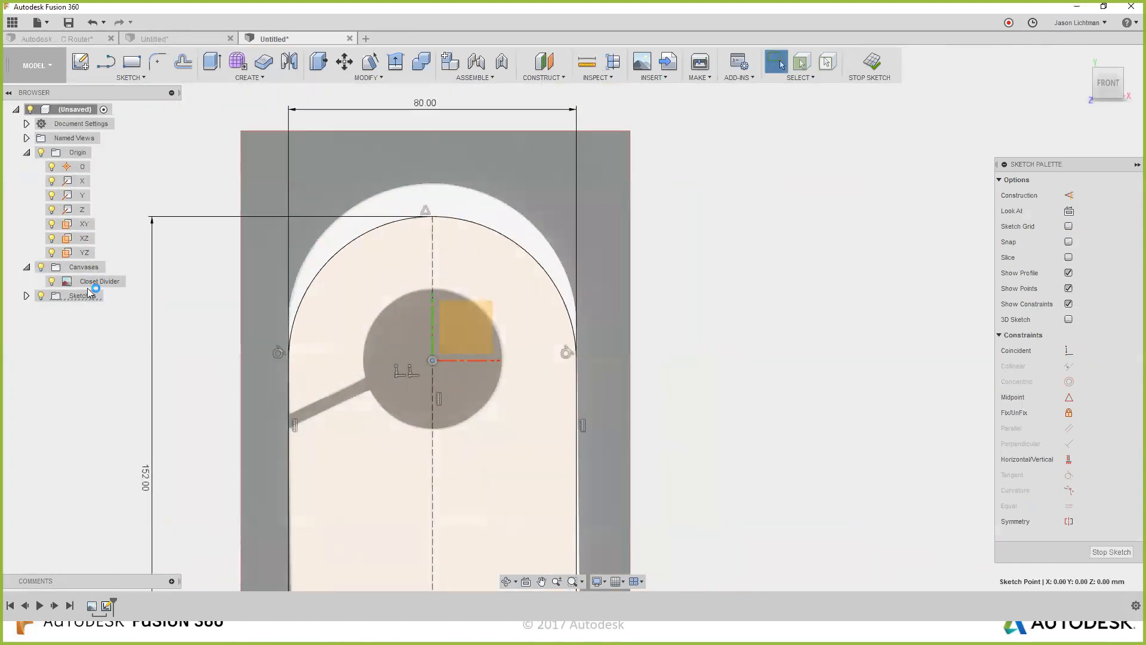
pyautogui.click(54, 280)
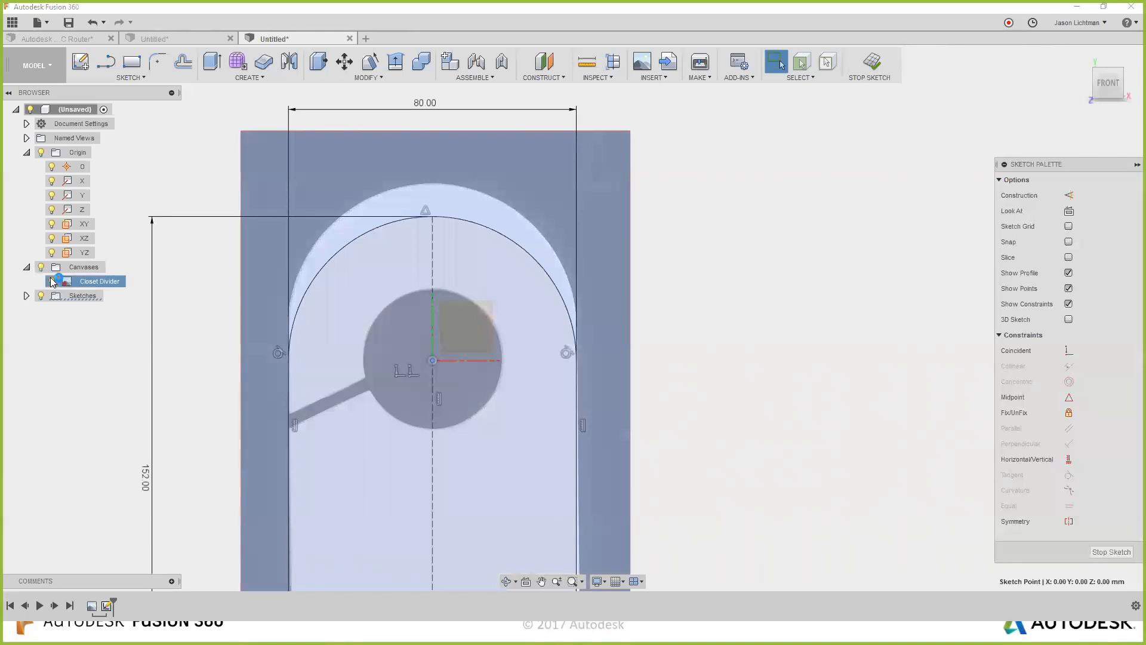
pyautogui.click(53, 281)
pyautogui.scroll(-1, 607, 427)
pyautogui.scroll(-1, 606, 427)
pyautogui.moveTo(686, 444); pyautogui.dragTo(684, 332, button='middle')
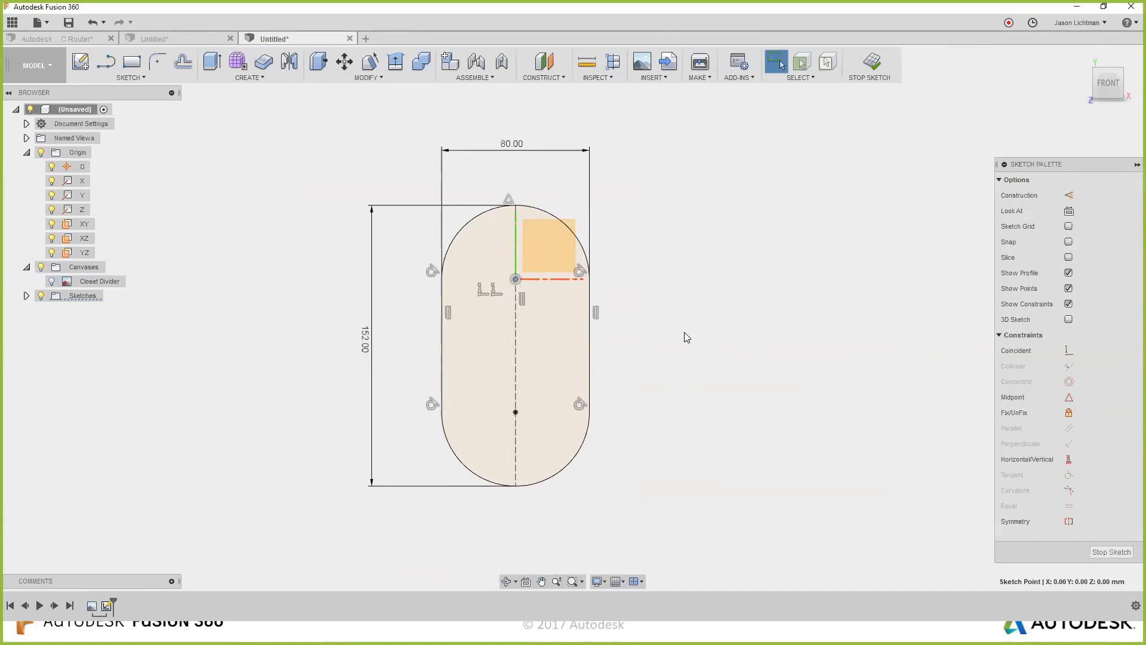
# Test the constrained sketch by setting the overall height to 180 mm, and undo the change.
pyautogui.click(590, 337)
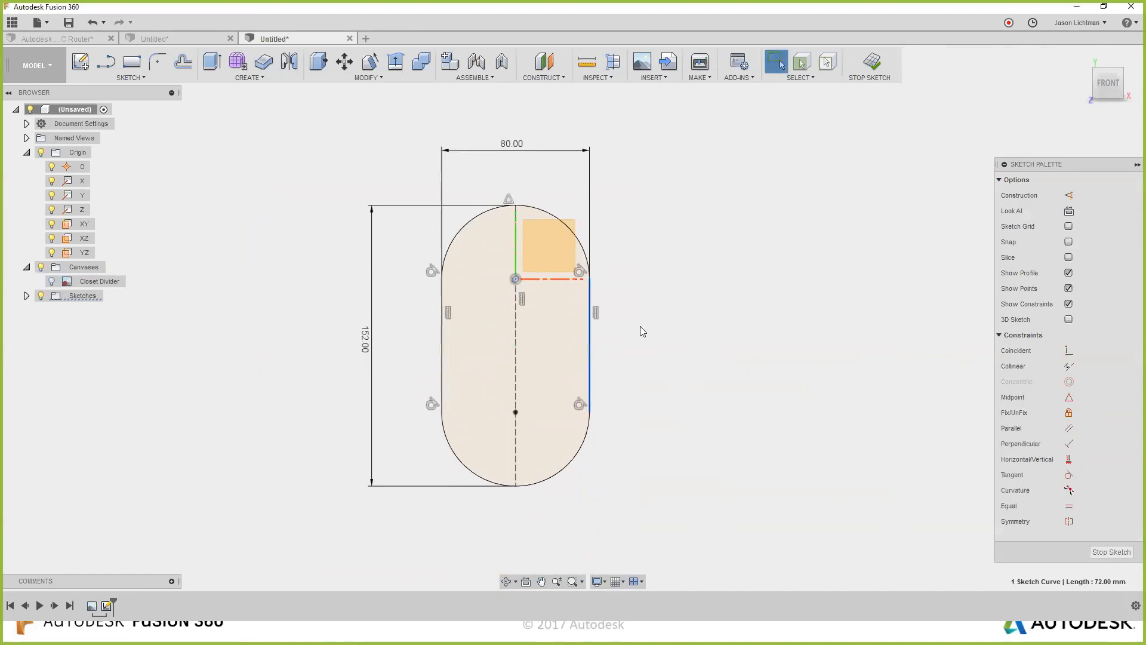
pyautogui.doubleClick(367, 339)
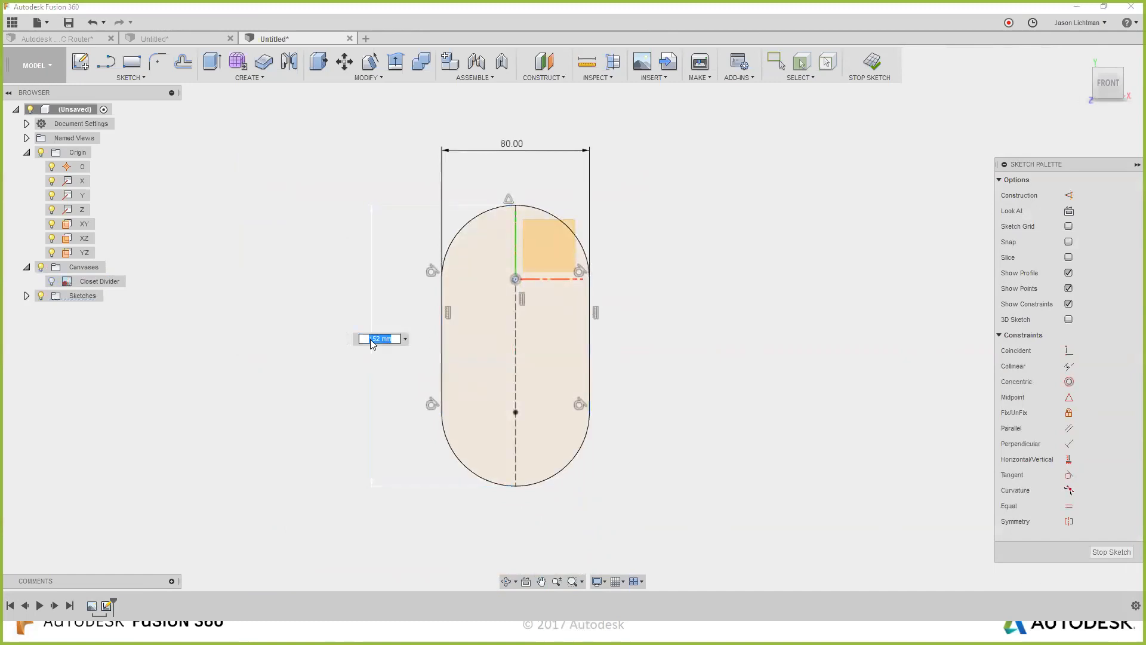
pyautogui.write('180')
pyautogui.press('Return')
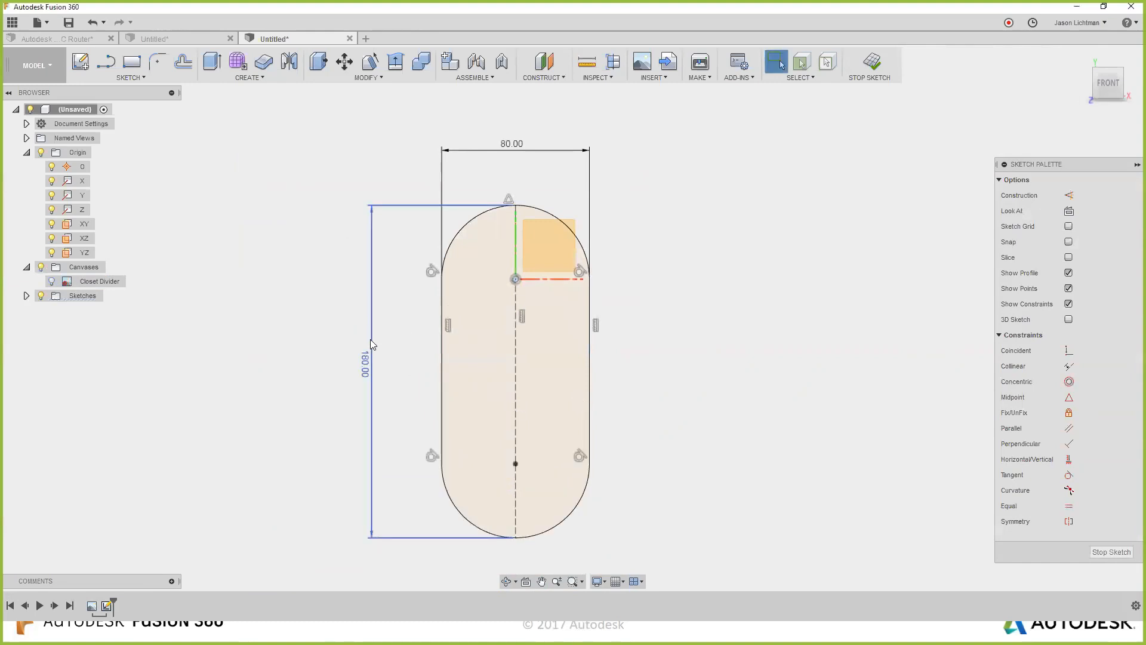
pyautogui.hotkey('ctrl', 'z')
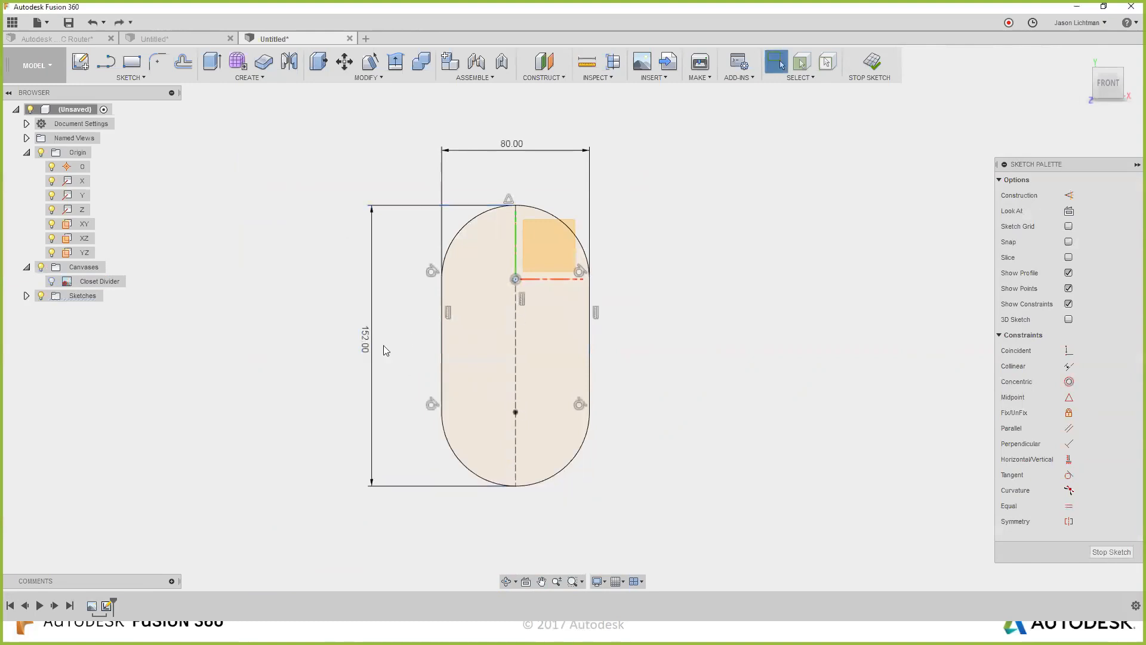
# Test the outline's width dimension with a value of 100 mm, and undo the change.
pyautogui.doubleClick(503, 149)
pyautogui.write('100')
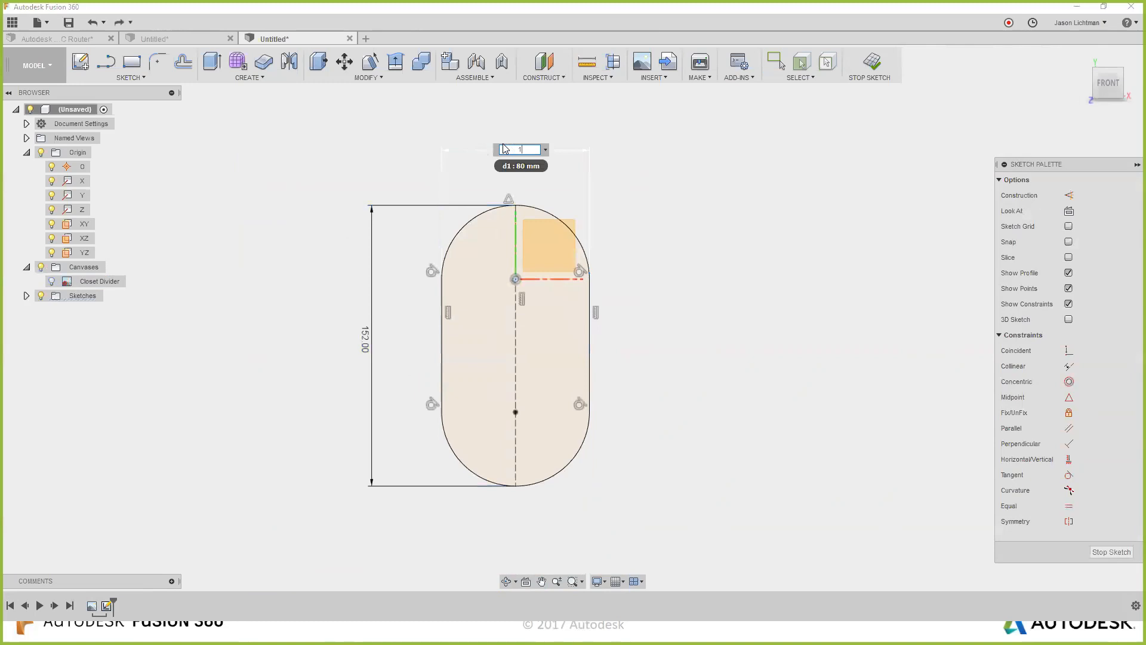
pyautogui.press('Return')
pyautogui.hotkey('ctrl', 'z')
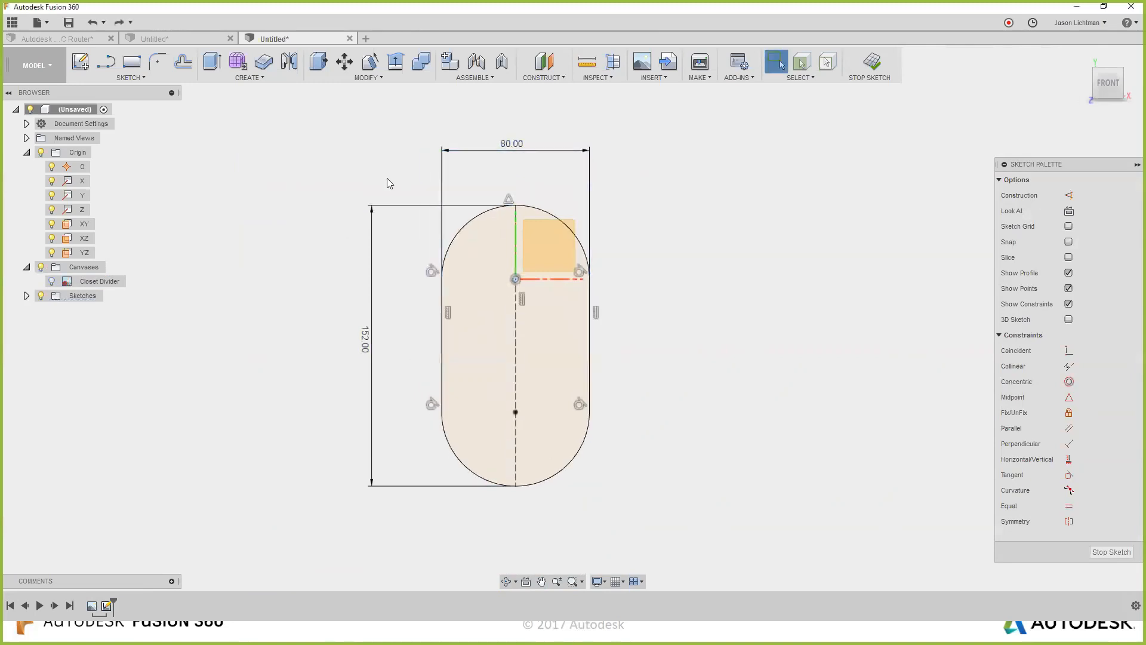
# Show the Closet Divider canvas again and finish the sketch.
pyautogui.click(52, 281)
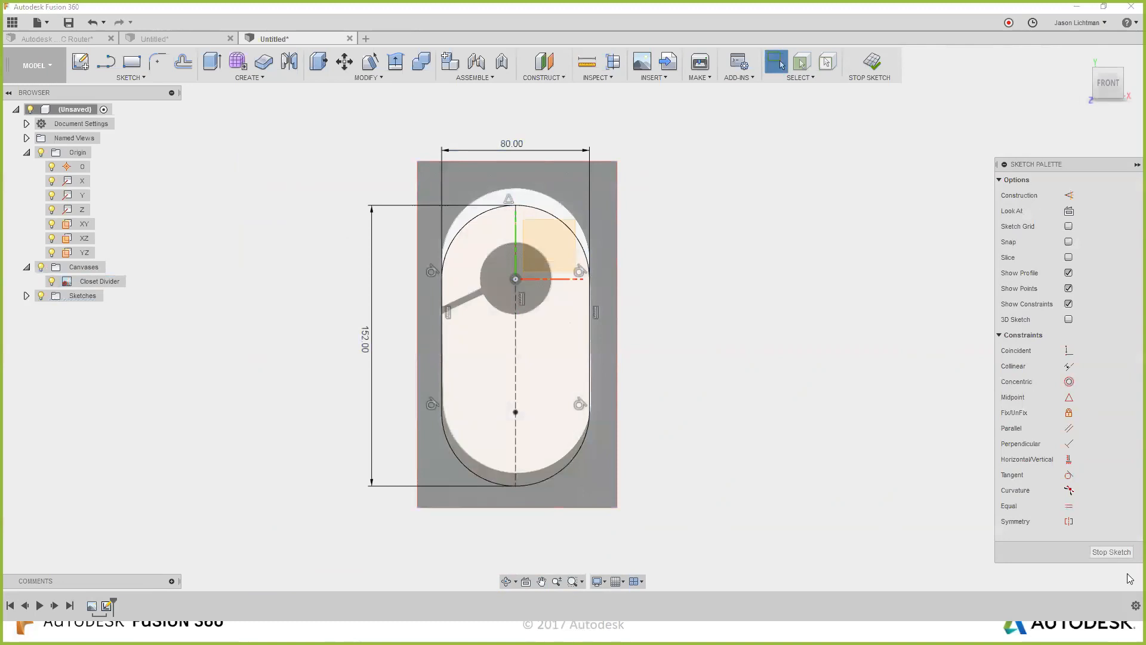
pyautogui.click(1112, 551)
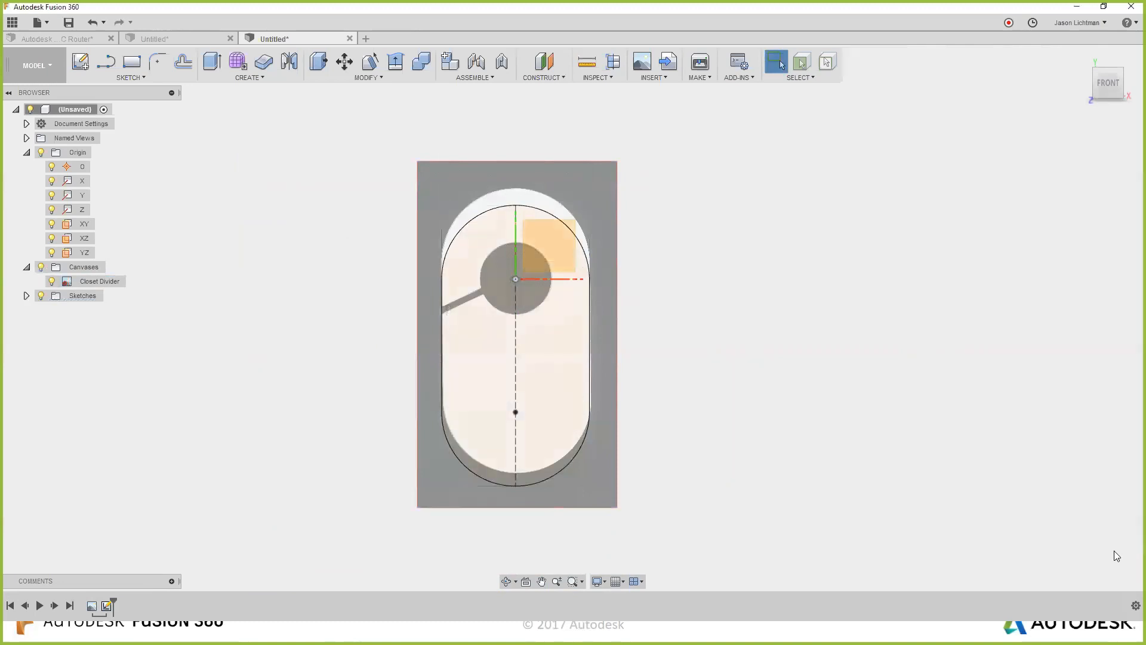
# Reorder the Closet Divider canvas after the sketch in the timeline, and set its Y distance to -10 mm to match the outline.
pyautogui.moveTo(91, 606); pyautogui.dragTo(108, 608)
pyautogui.rightClick(108, 609)
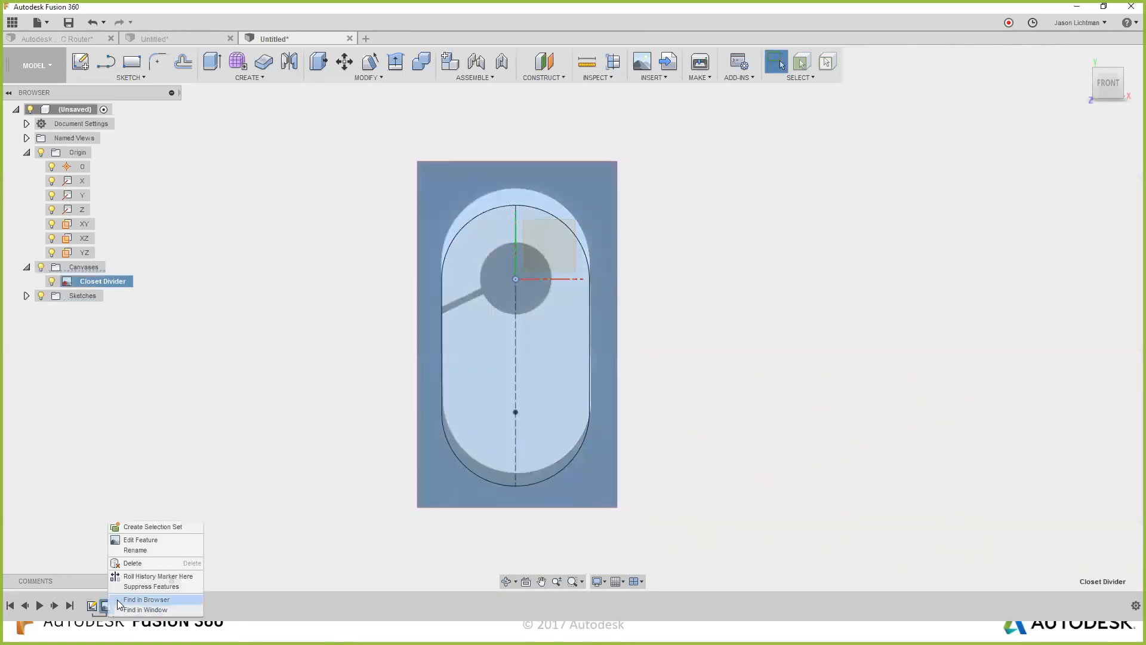
pyautogui.click(143, 541)
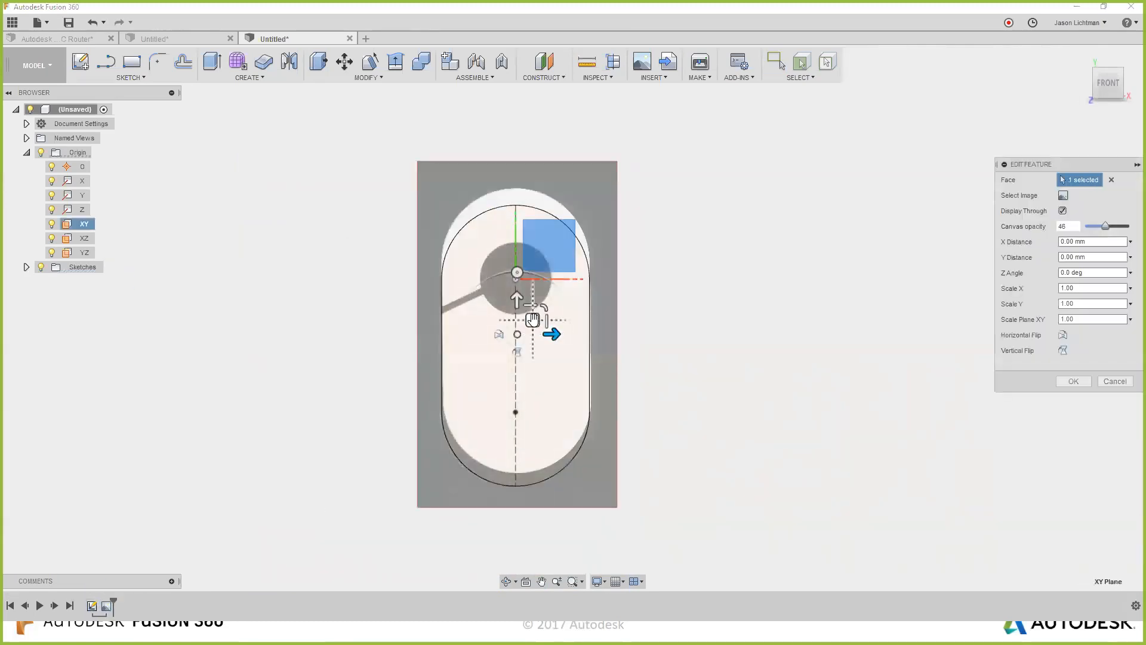
pyautogui.moveTo(515, 301); pyautogui.dragTo(519, 348)
pyautogui.scroll(3, 517, 325)
pyautogui.scroll(-1, 582, 507)
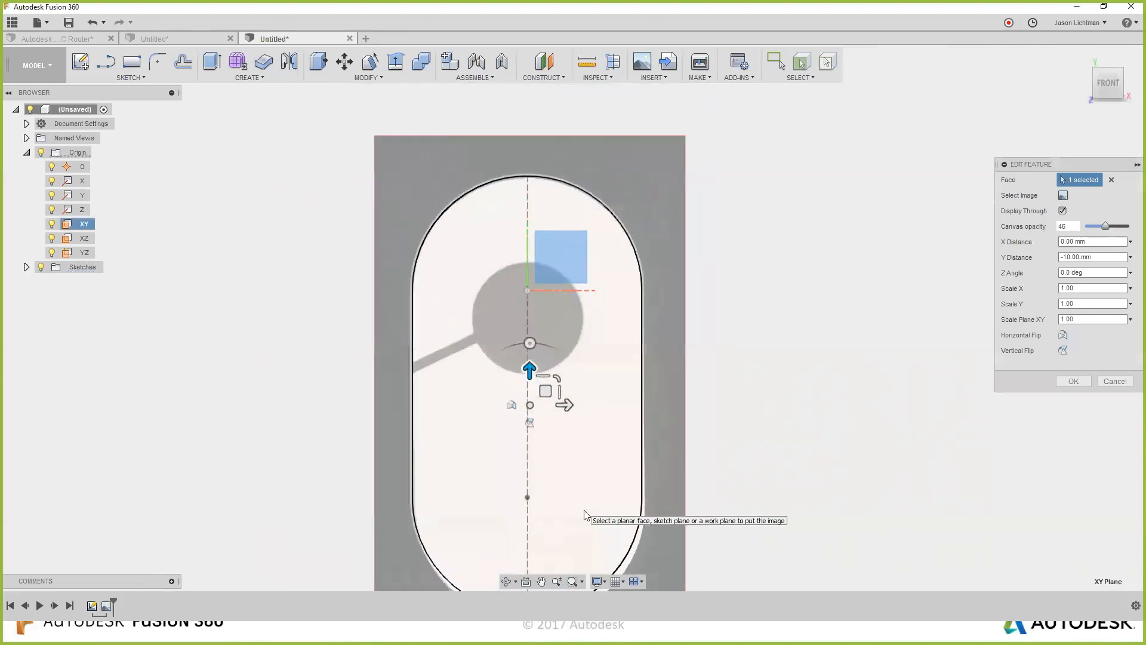
pyautogui.moveTo(594, 500); pyautogui.dragTo(593, 447, button='middle')
pyautogui.scroll(-1, 594, 448)
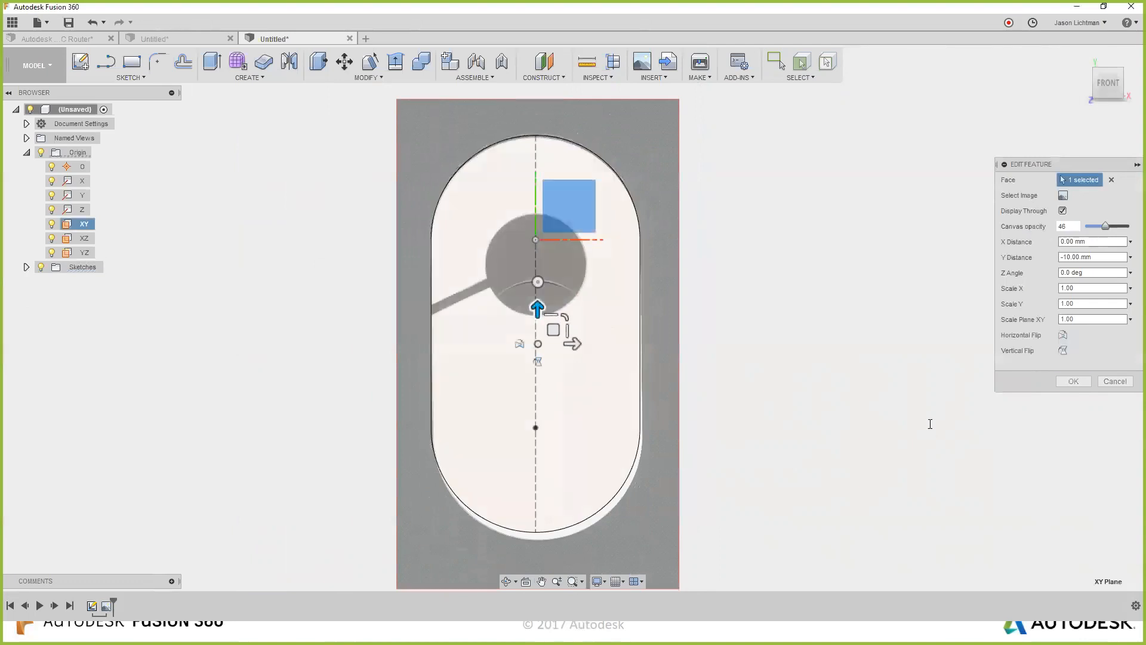
pyautogui.click(1074, 381)
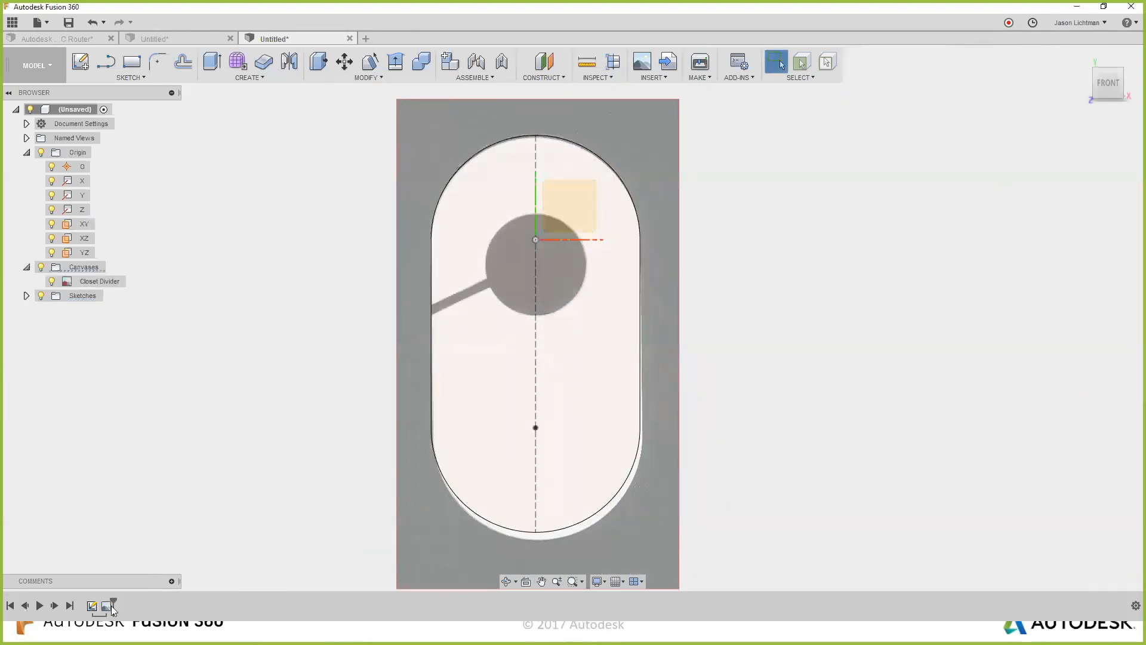
# Reopen the outline sketch and draw a circle about 39 mm in diameter over the reference image's hole, centered on the vertical centerline.
pyautogui.rightClick(106, 608)
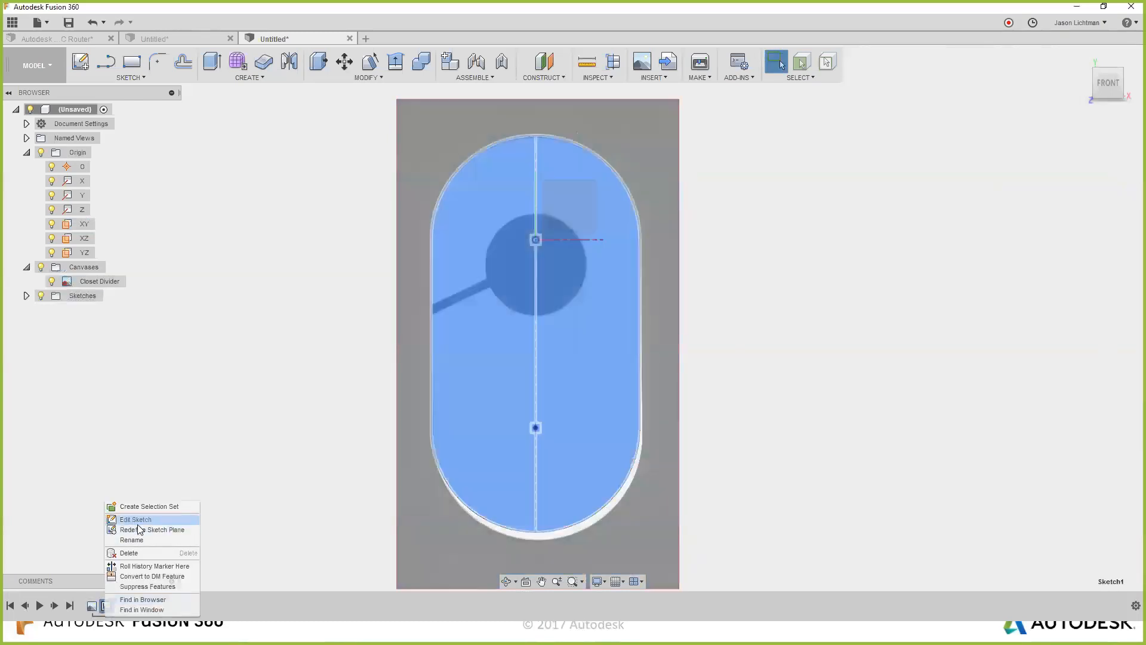
pyautogui.click(144, 524)
pyautogui.scroll(3, 567, 251)
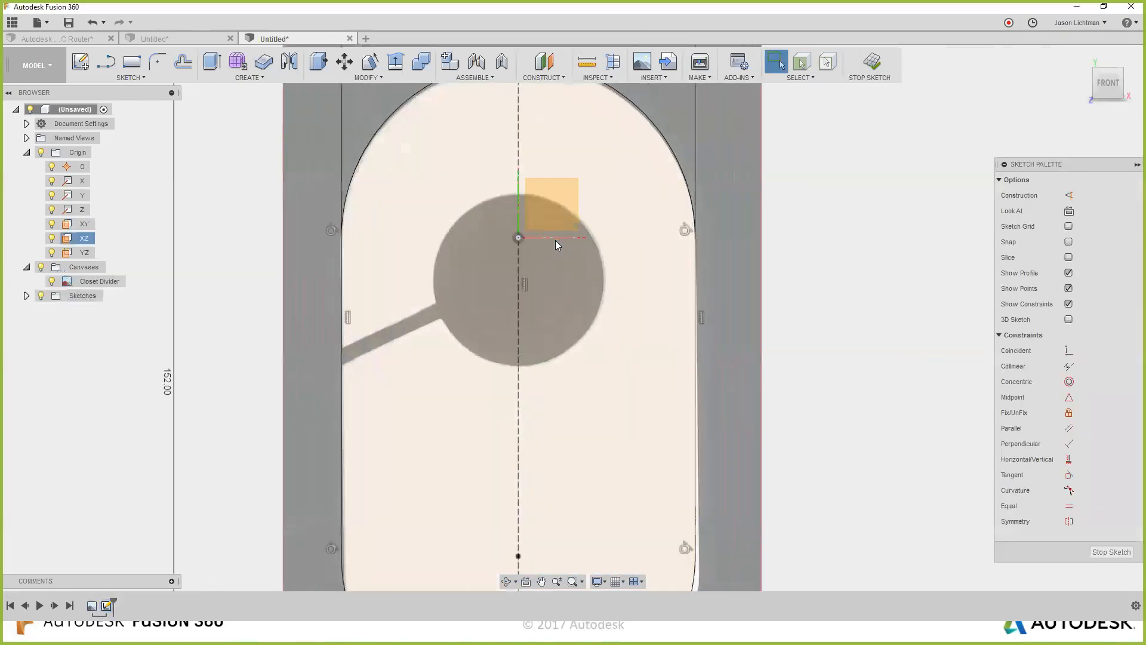
pyautogui.scroll(-2, 554, 240)
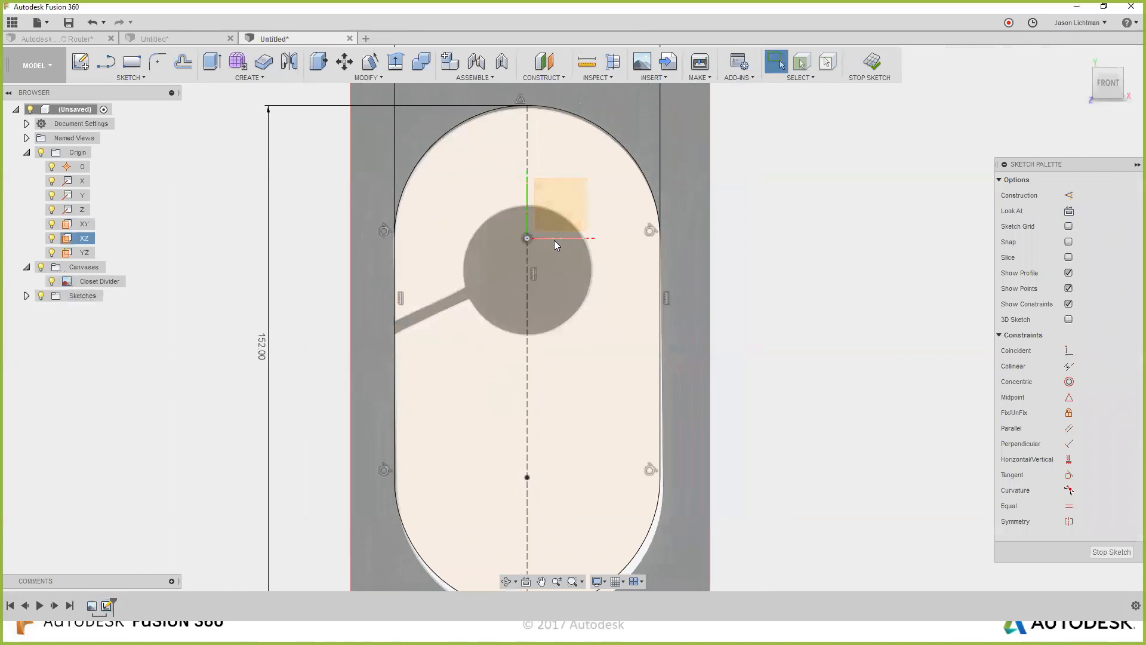
pyautogui.press('c')
pyautogui.click(526, 271)
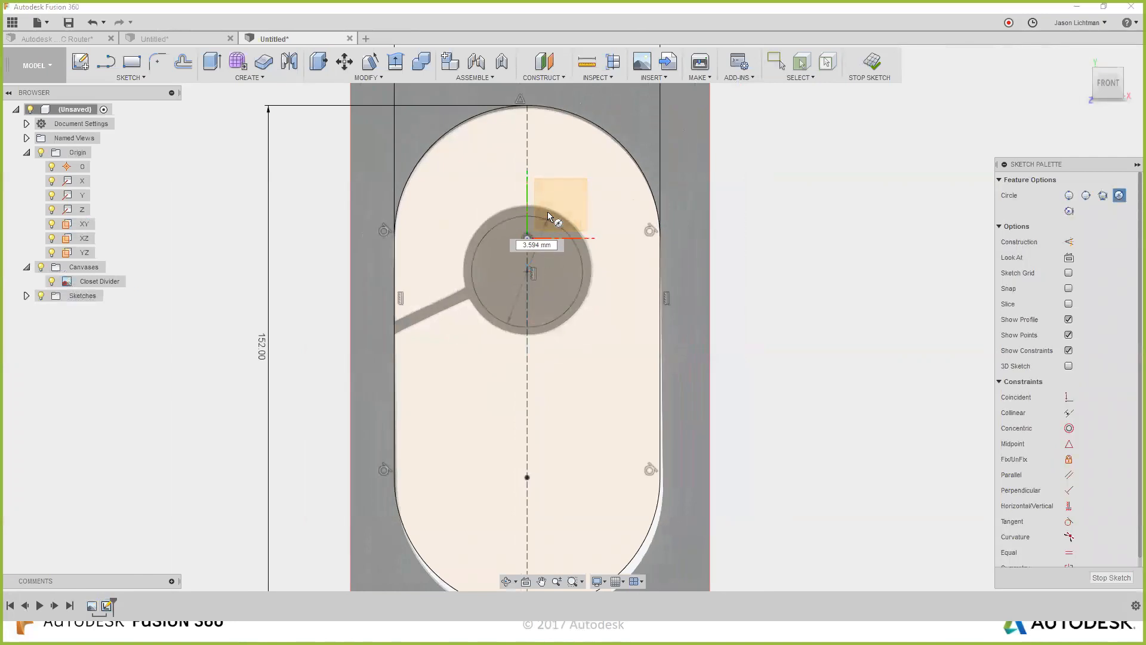
pyautogui.click(549, 211)
pyautogui.press('Escape')
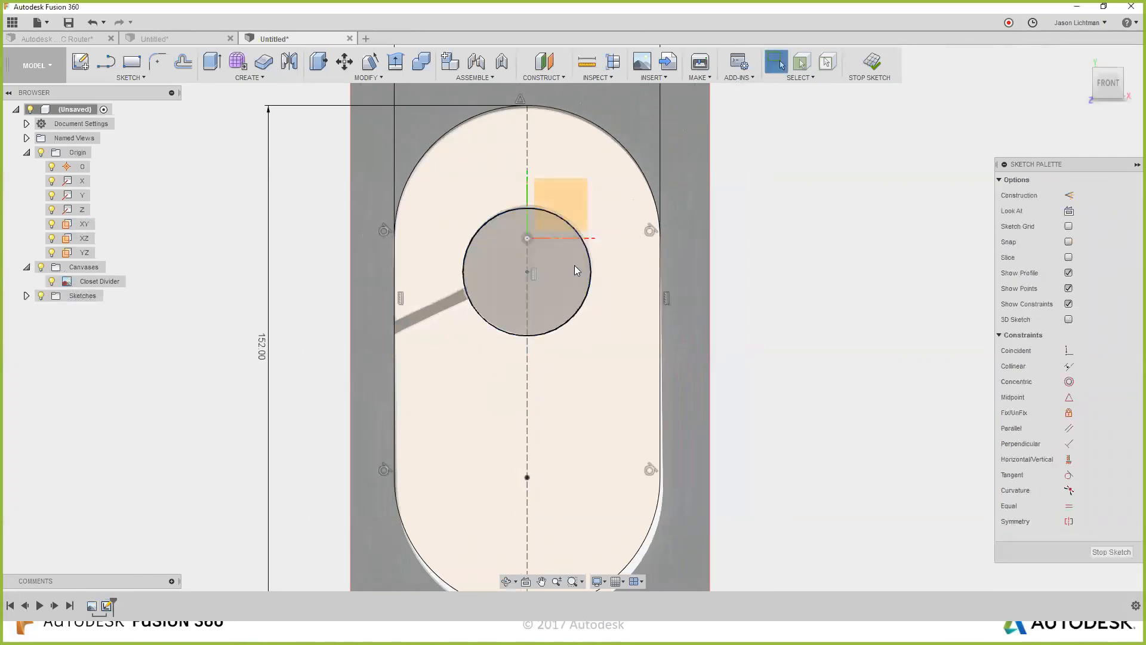
pyautogui.scroll(3, 574, 267)
pyautogui.click(598, 240)
pyautogui.moveTo(596, 239); pyautogui.dragTo(597, 247)
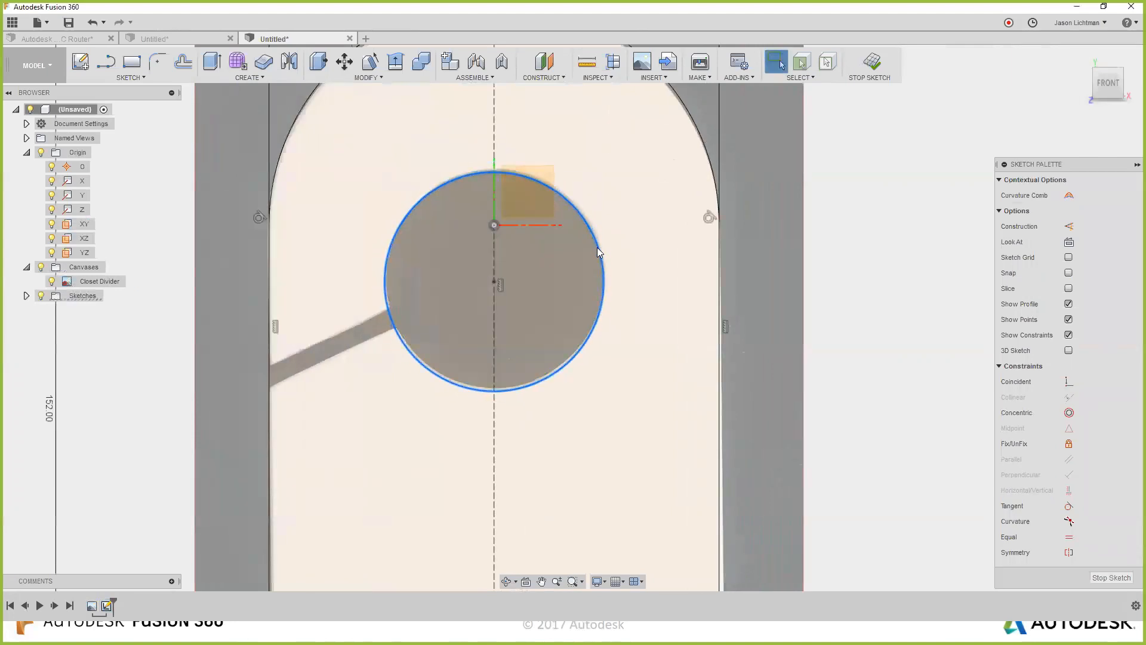
# Dimension the circle's diameter at 38 mm and hide the canvas.
pyautogui.press('d')
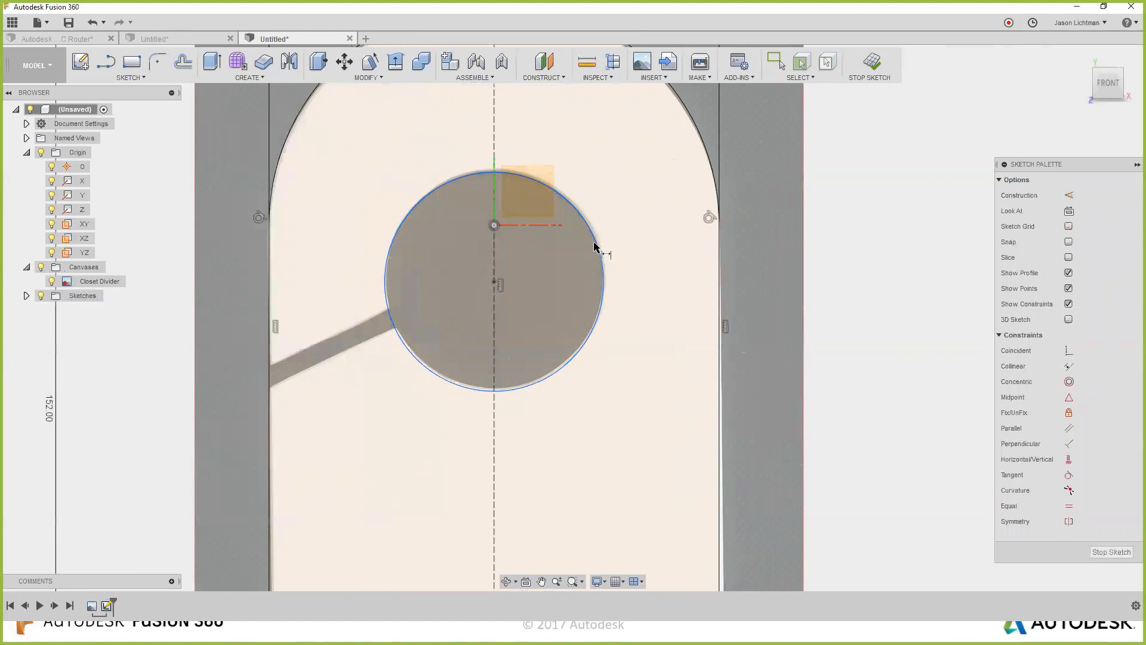
pyautogui.press('Escape')
pyautogui.click(41, 267)
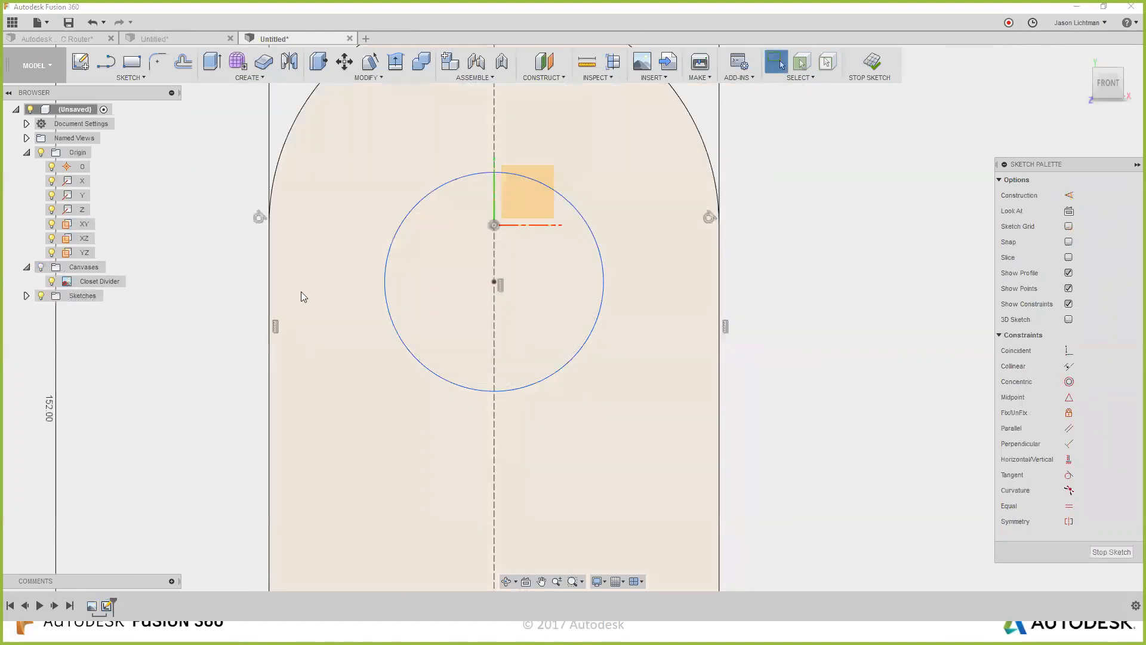
pyautogui.press('d')
pyautogui.click(600, 249)
pyautogui.click(768, 203)
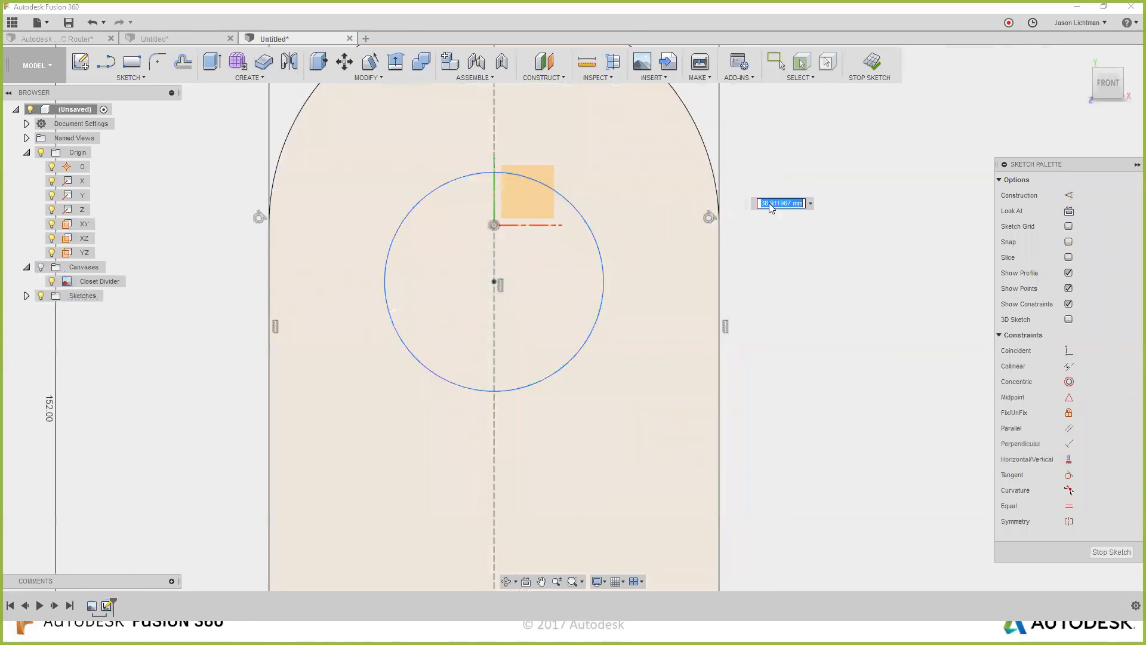
pyautogui.write('38')
pyautogui.press('Return')
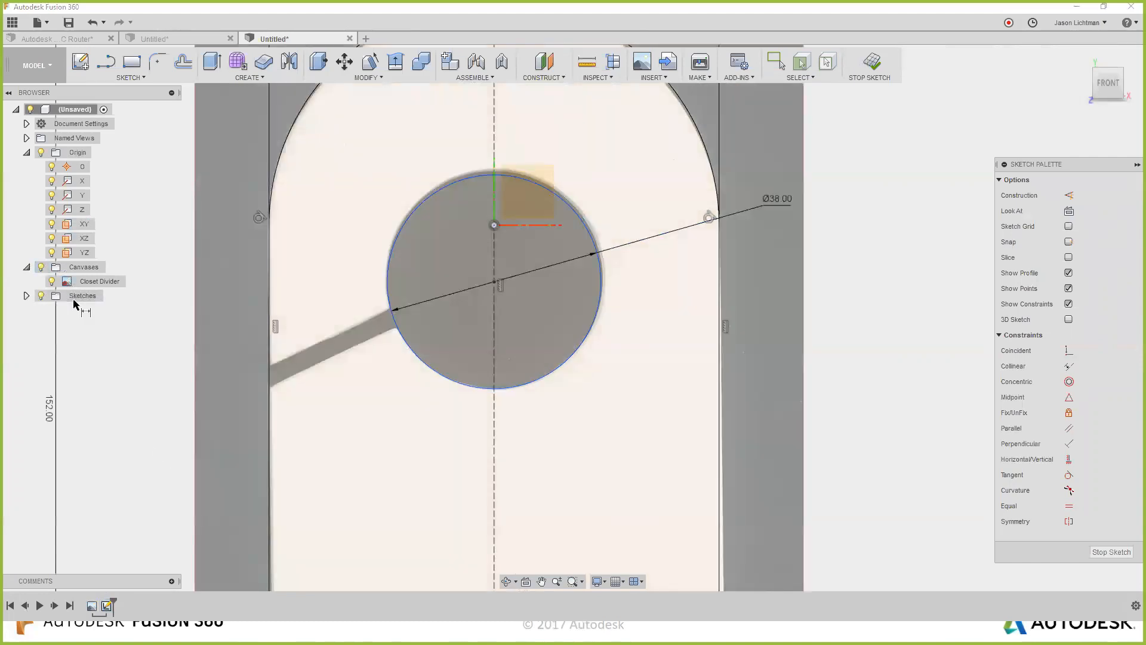
pyautogui.click(40, 270)
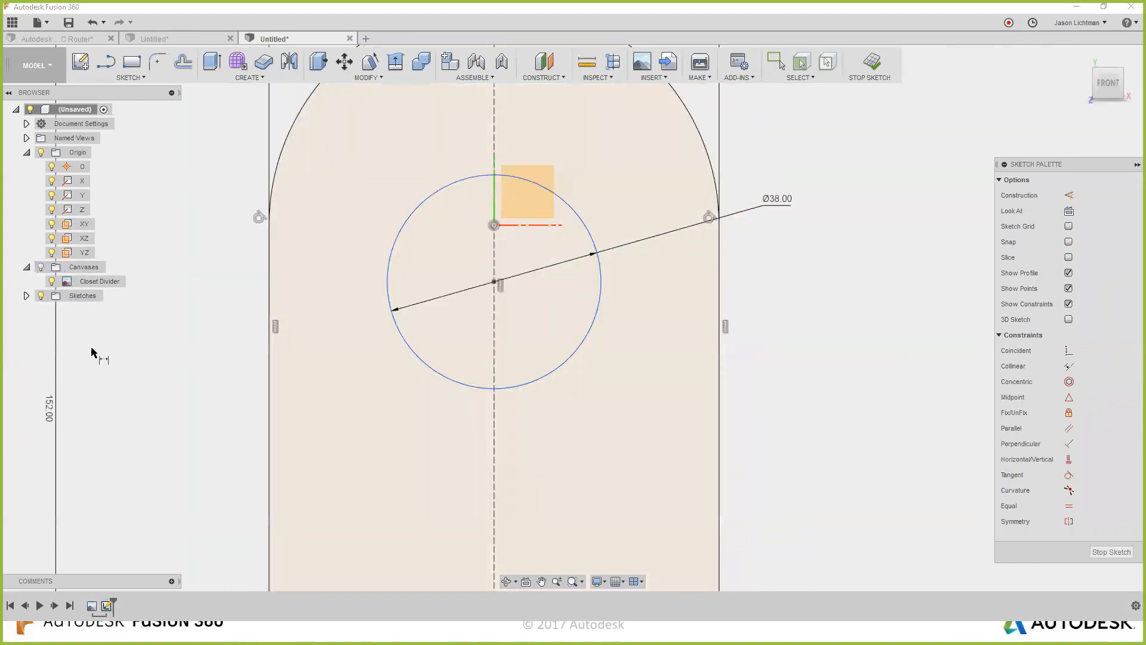
pyautogui.scroll(-2, 102, 361)
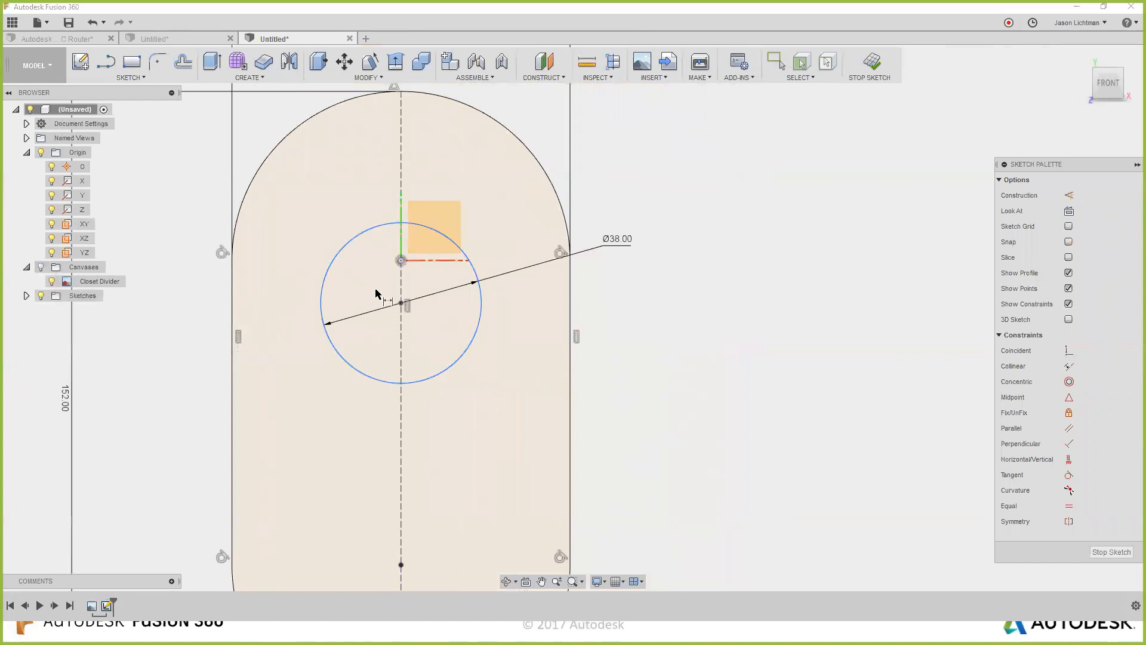
pyautogui.click(396, 223)
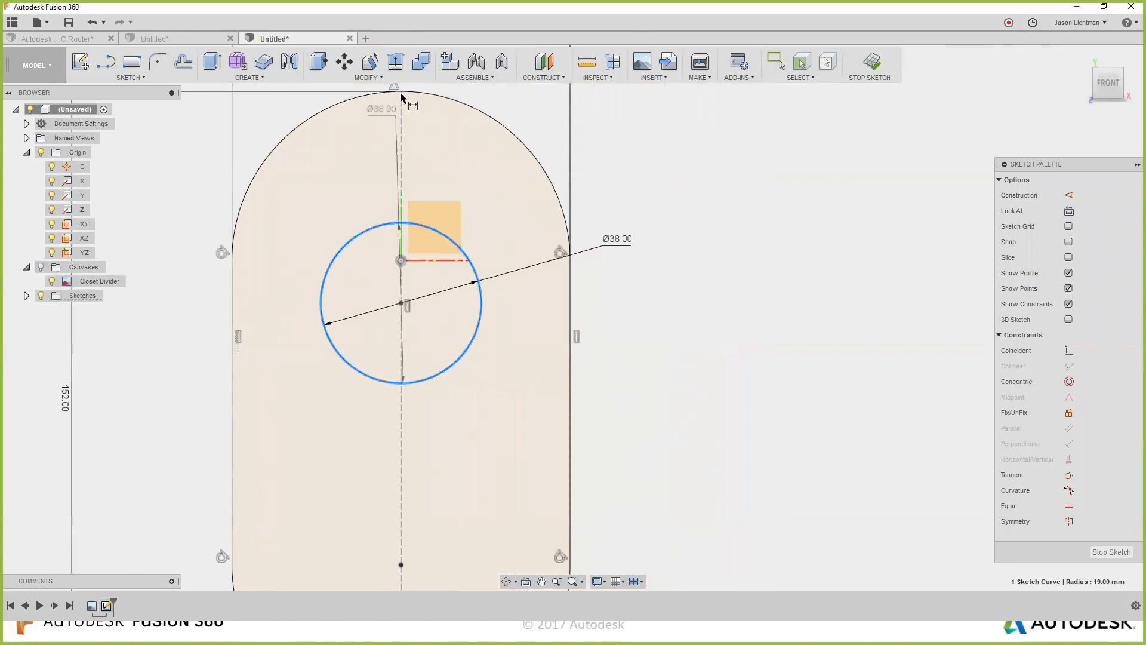
pyautogui.click(402, 92)
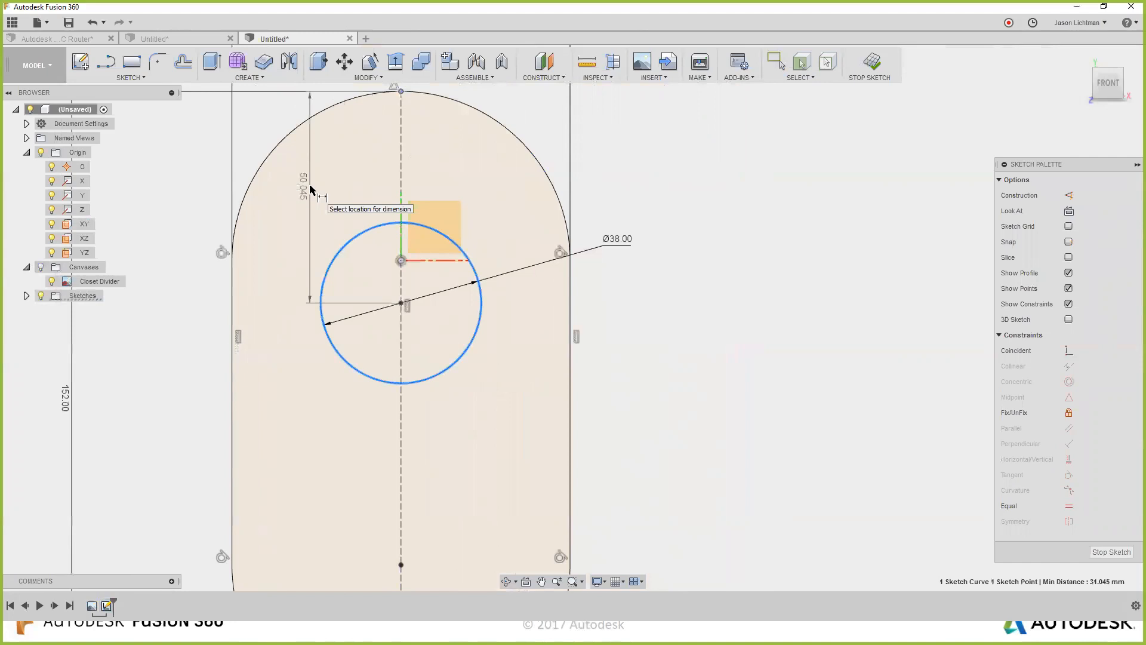
pyautogui.press('Escape')
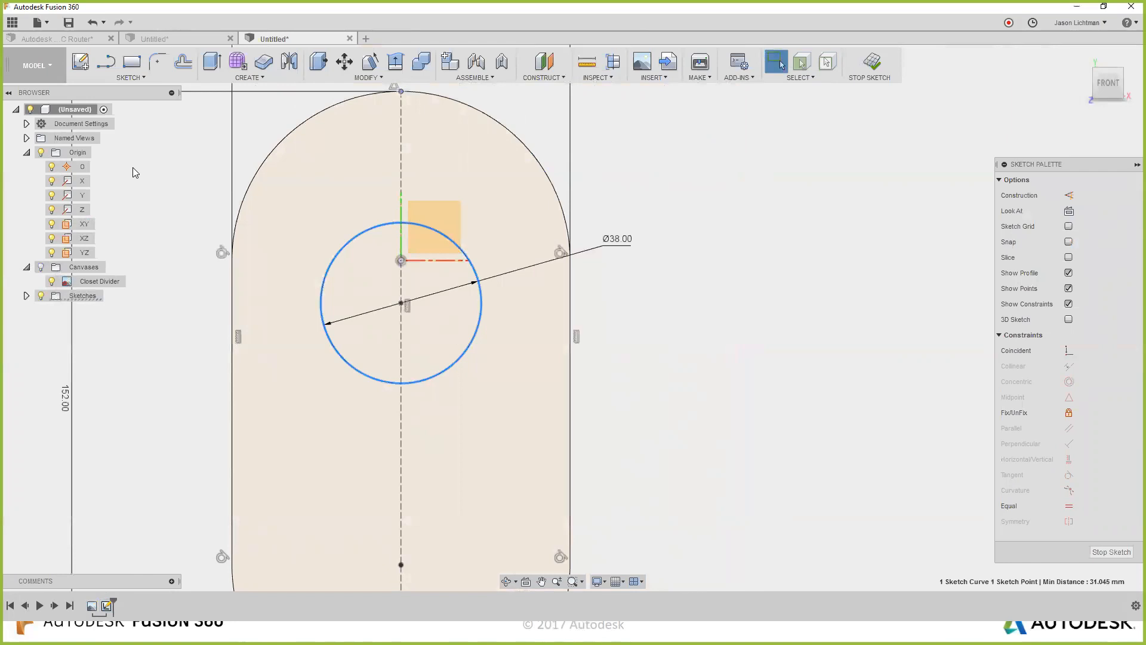
# Place a sketch point on the circle and snap it to the circle's top where the centerline crosses.
pyautogui.click(136, 77)
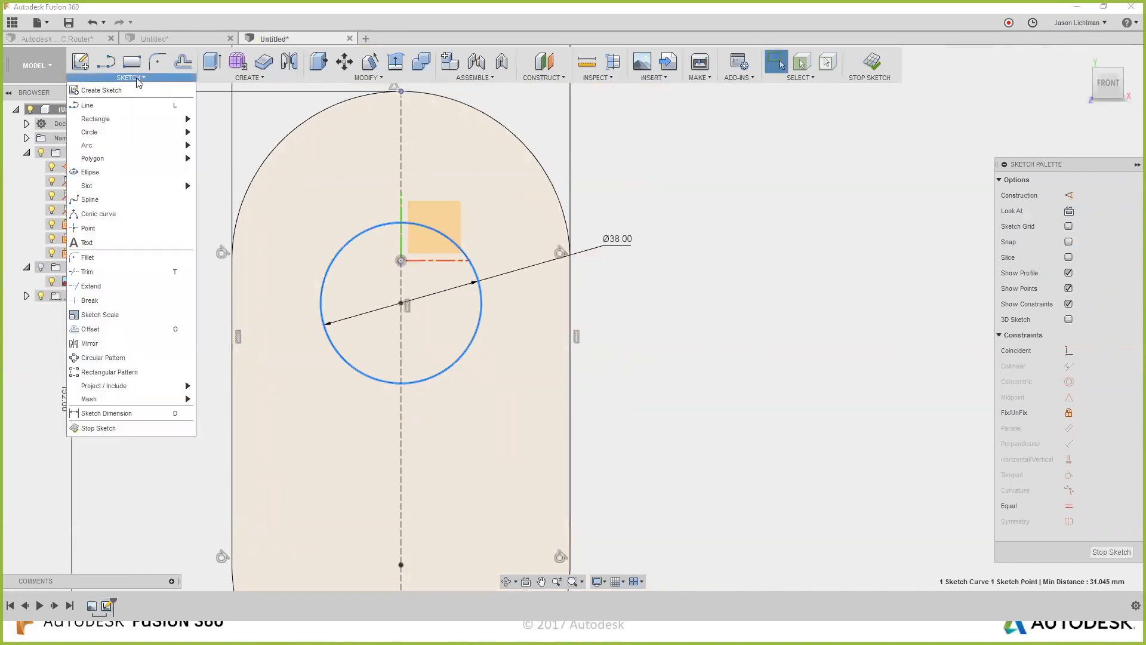
pyautogui.click(135, 228)
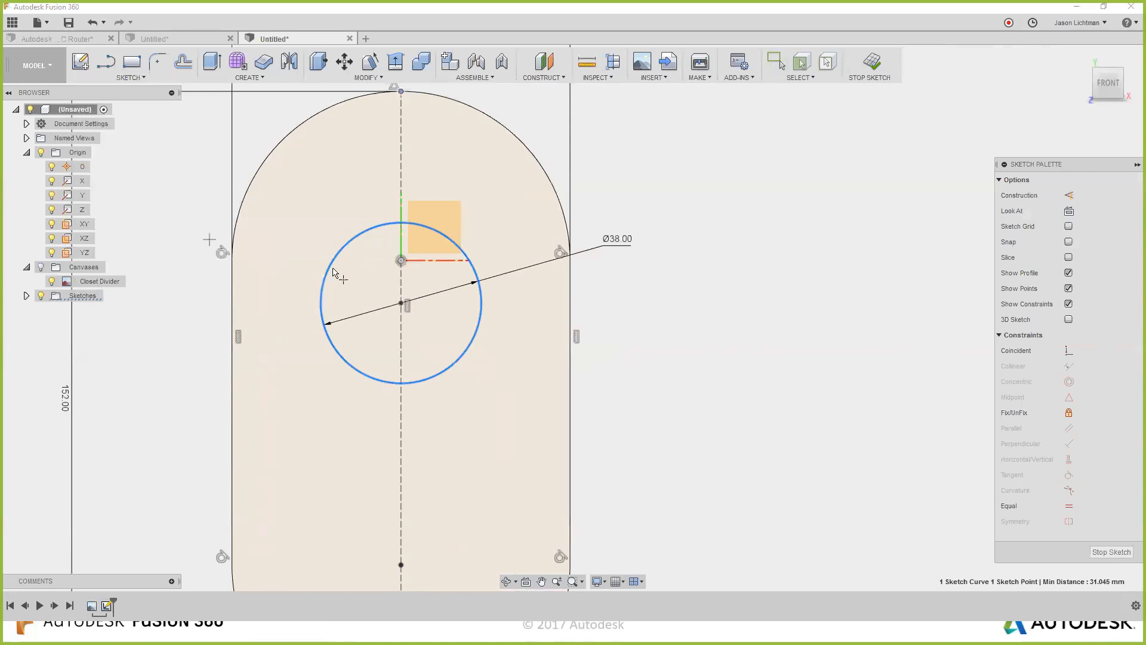
pyautogui.scroll(4, 427, 235)
pyautogui.click(346, 219)
pyautogui.press('Escape')
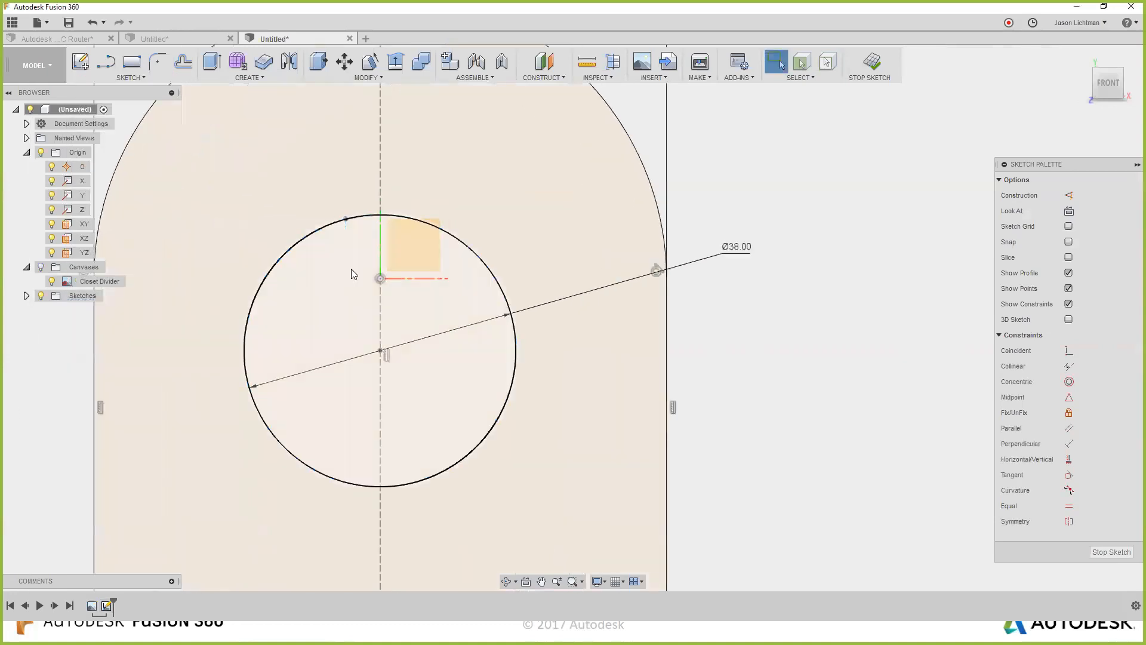
pyautogui.moveTo(346, 219)
pyautogui.mouseDown()
pyautogui.moveTo(380, 217)
pyautogui.moveTo(365, 222)
pyautogui.moveTo(367, 250)
pyautogui.moveTo(368, 186)
pyautogui.moveTo(370, 263)
pyautogui.moveTo(377, 182)
pyautogui.mouseUp()
pyautogui.hotkey('ctrl', 'z')
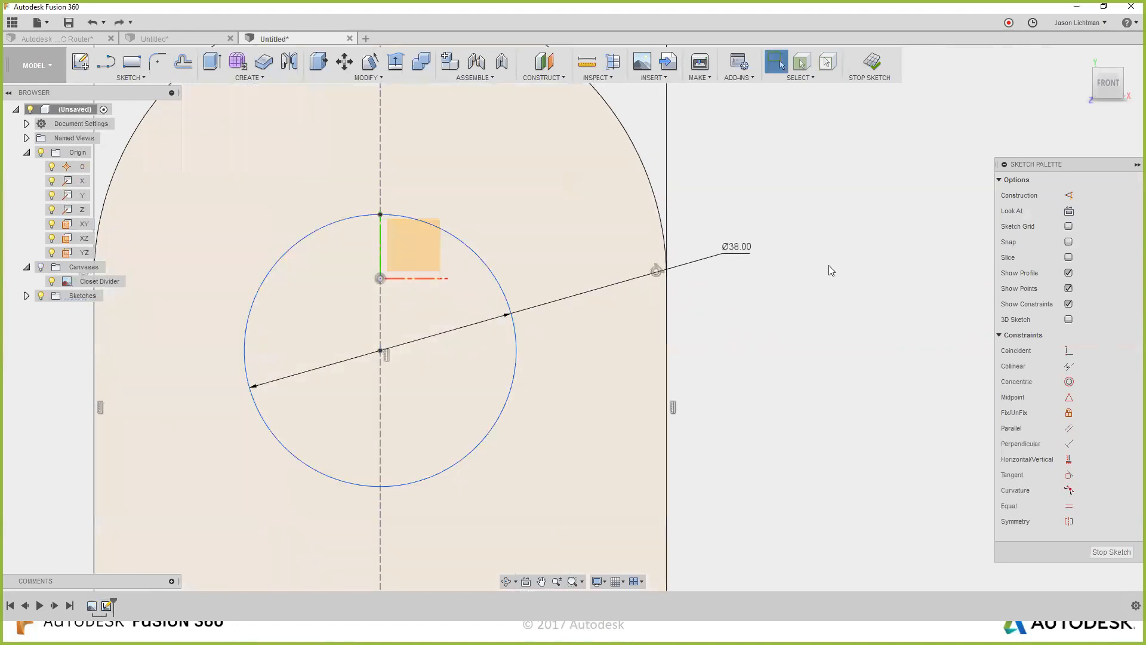
# Dimension the vertical distance from the circle's top point to the top of the outline at 30 mm.
pyautogui.click(380, 216)
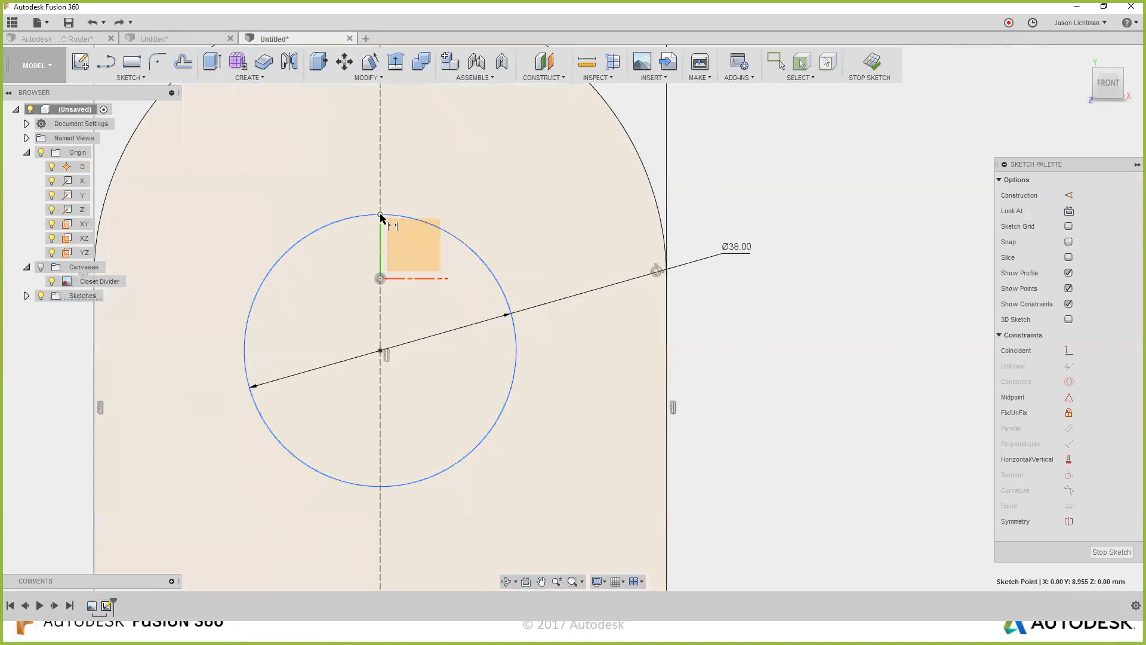
pyautogui.scroll(-4, 380, 216)
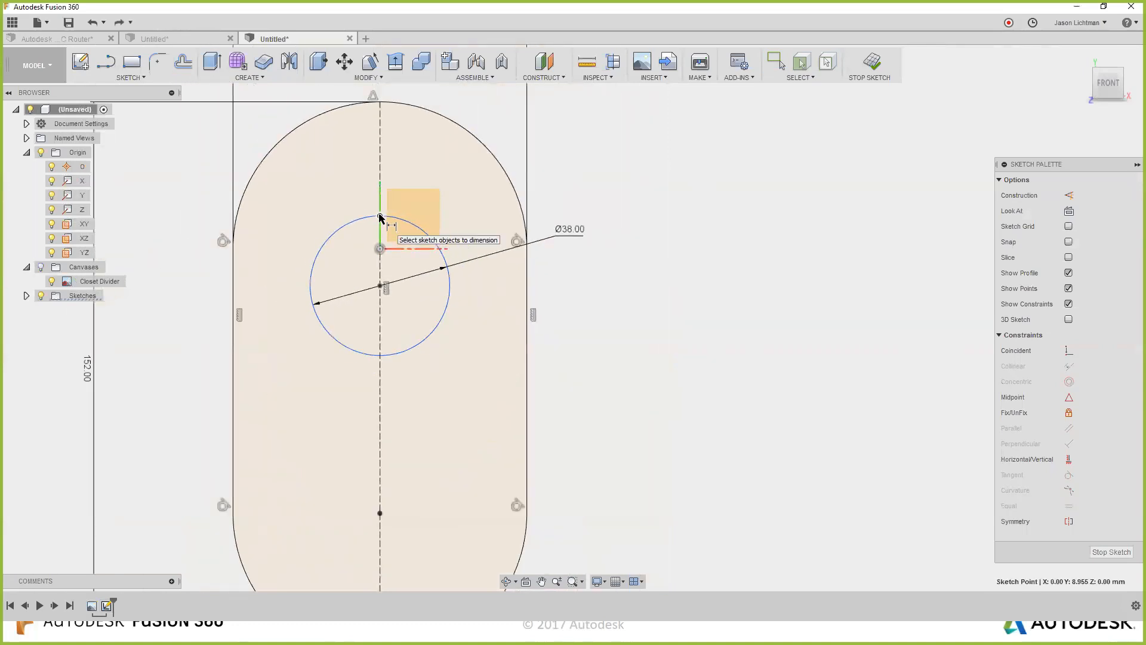
pyautogui.click(380, 103)
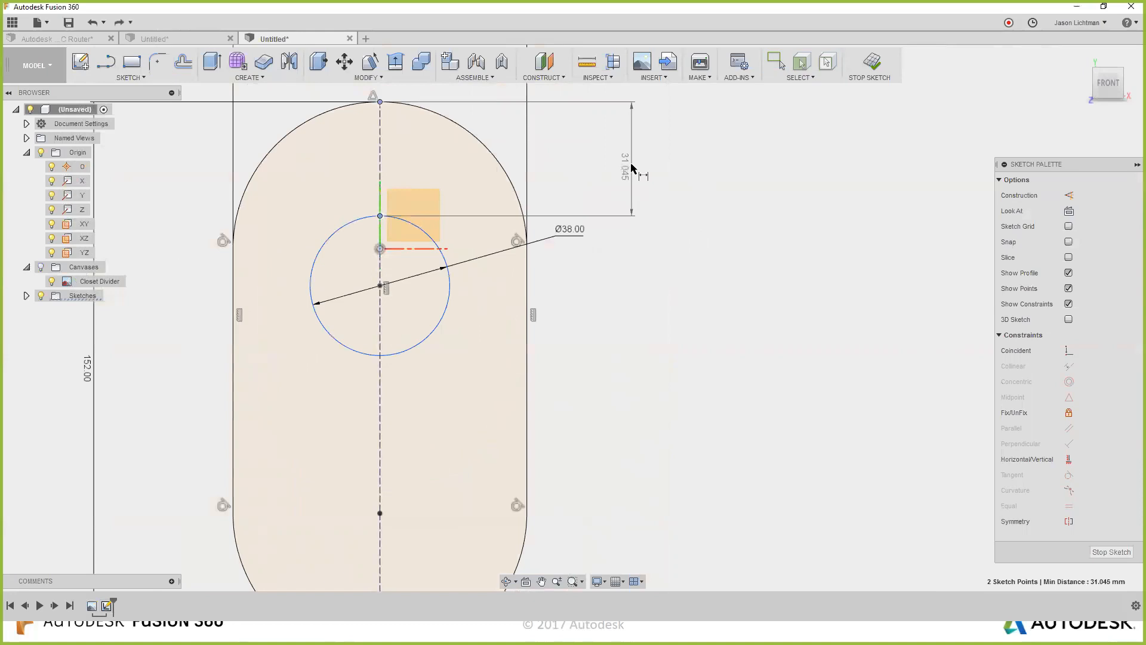
pyautogui.click(632, 165)
pyautogui.write('3')
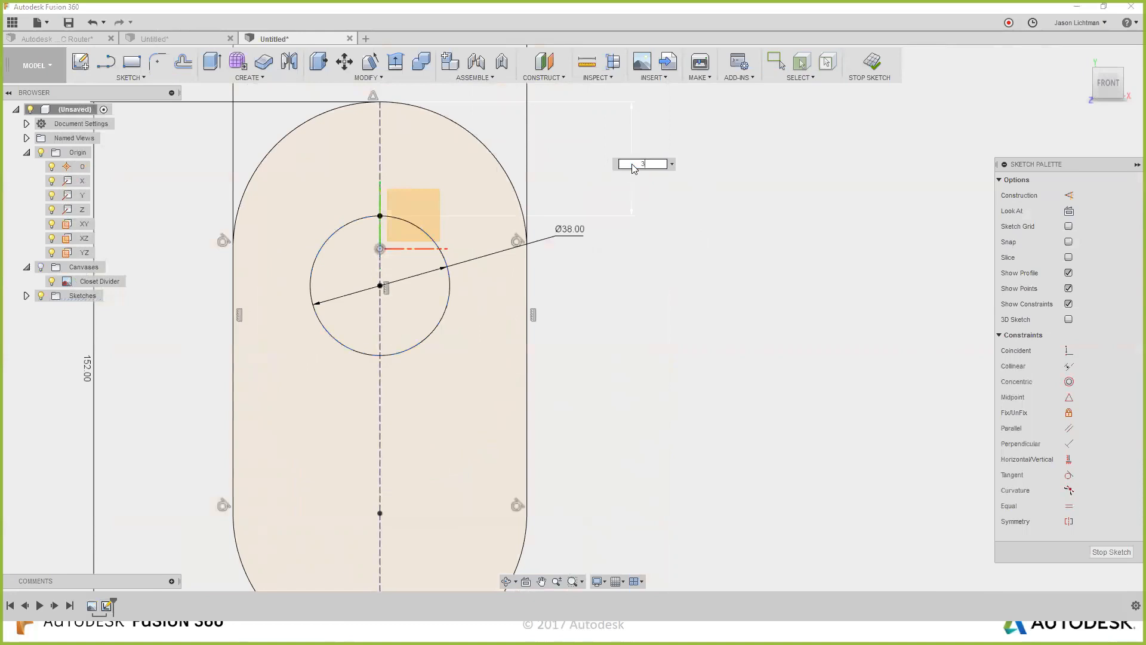
pyautogui.press('Return')
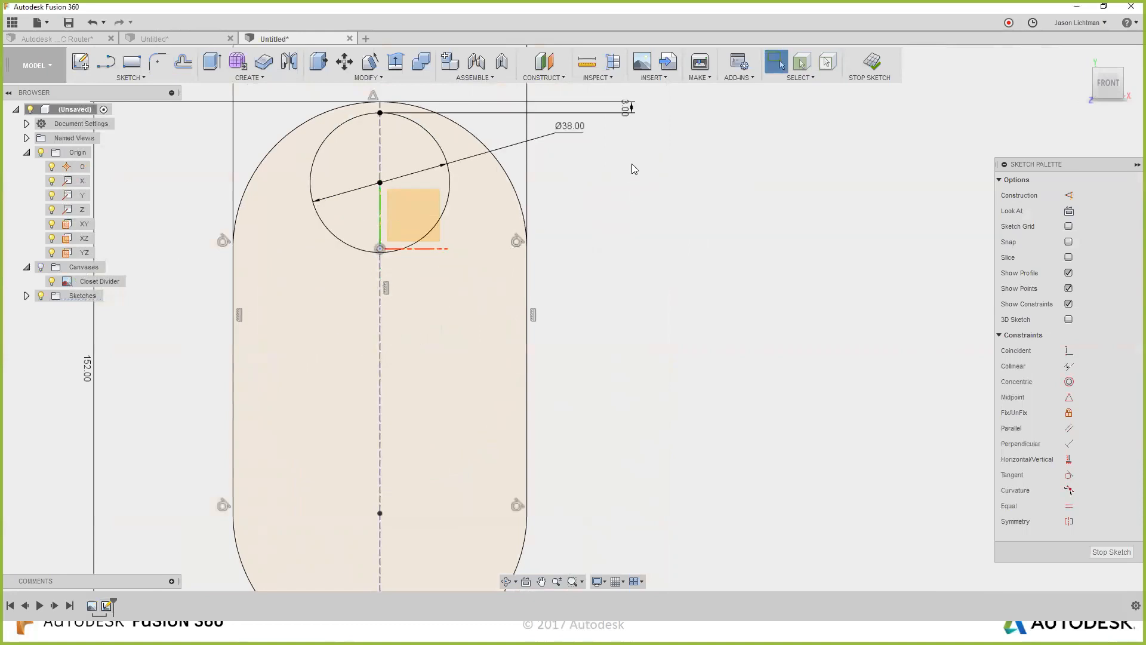
pyautogui.doubleClick(624, 113)
pyautogui.write('30')
pyautogui.press('Return')
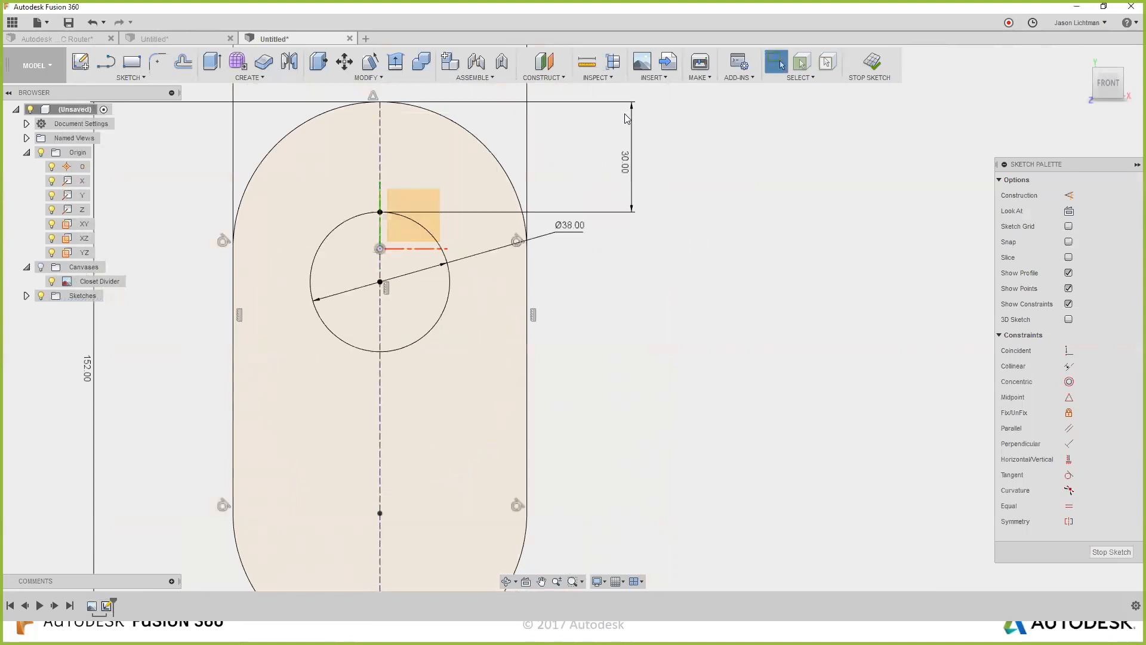
# Show the Closet Divider canvas again and call up the sketch commands.
pyautogui.scroll(-3, 674, 268)
pyautogui.scroll(1, 669, 261)
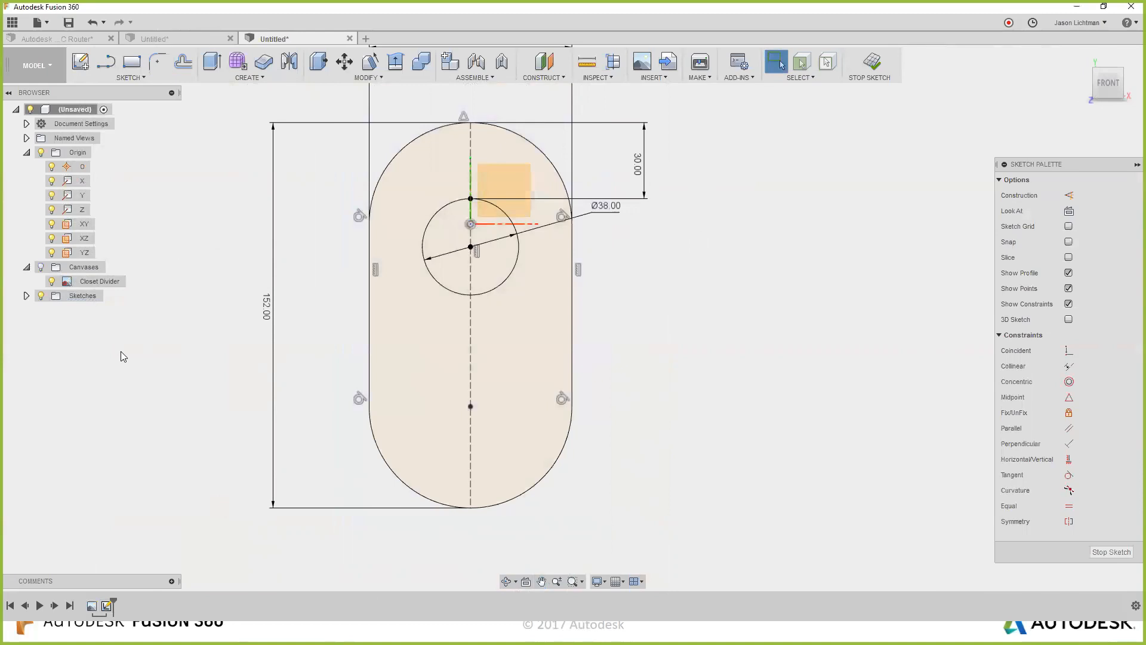
pyautogui.click(41, 267)
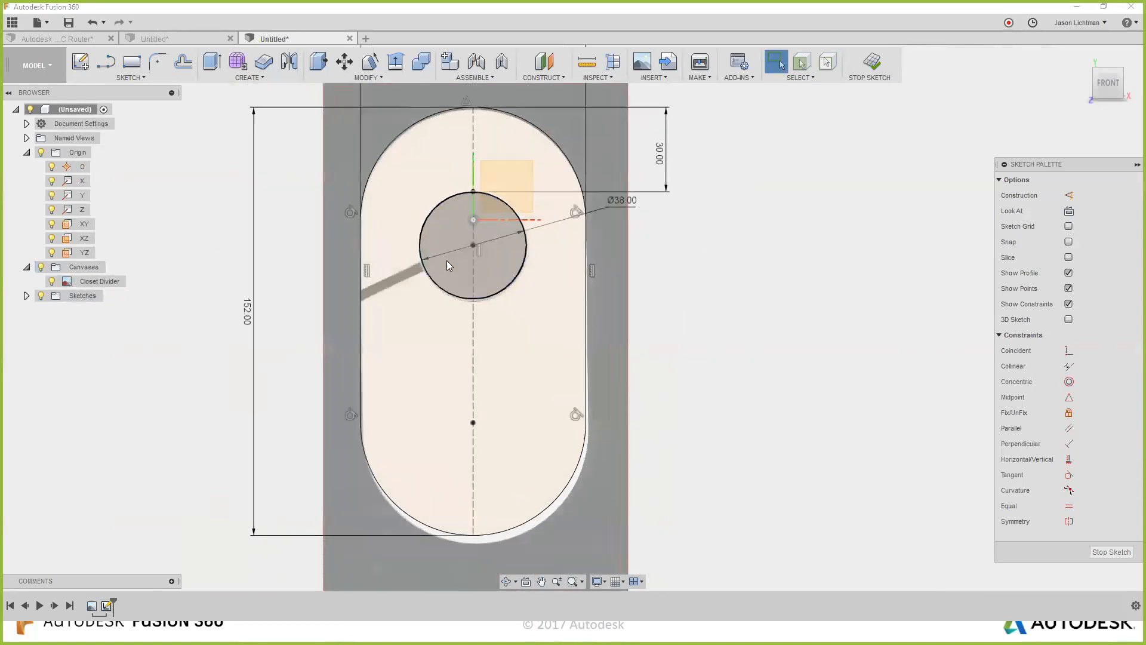
pyautogui.scroll(3, 446, 260)
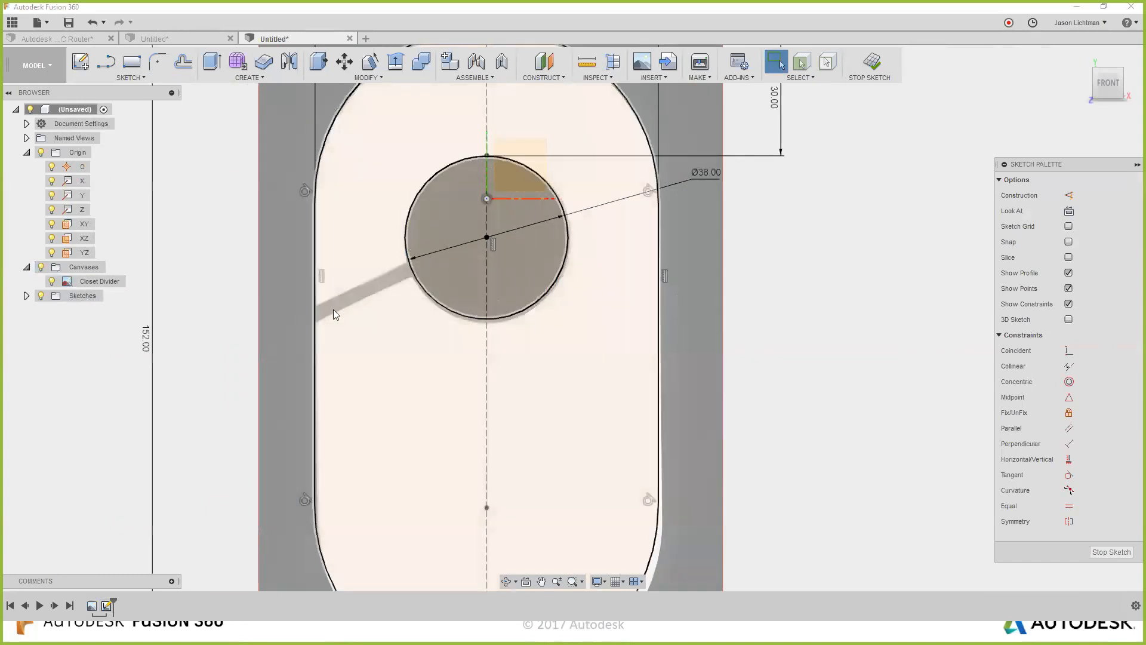
pyautogui.scroll(-2, 248, 348)
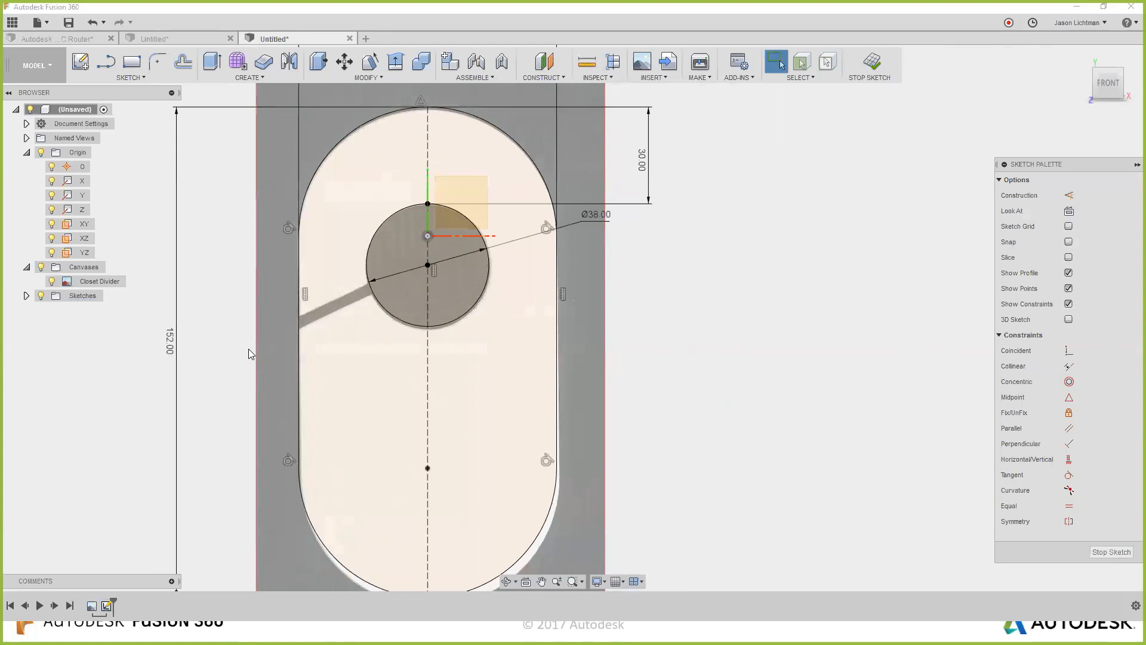
pyautogui.scroll(1, 248, 349)
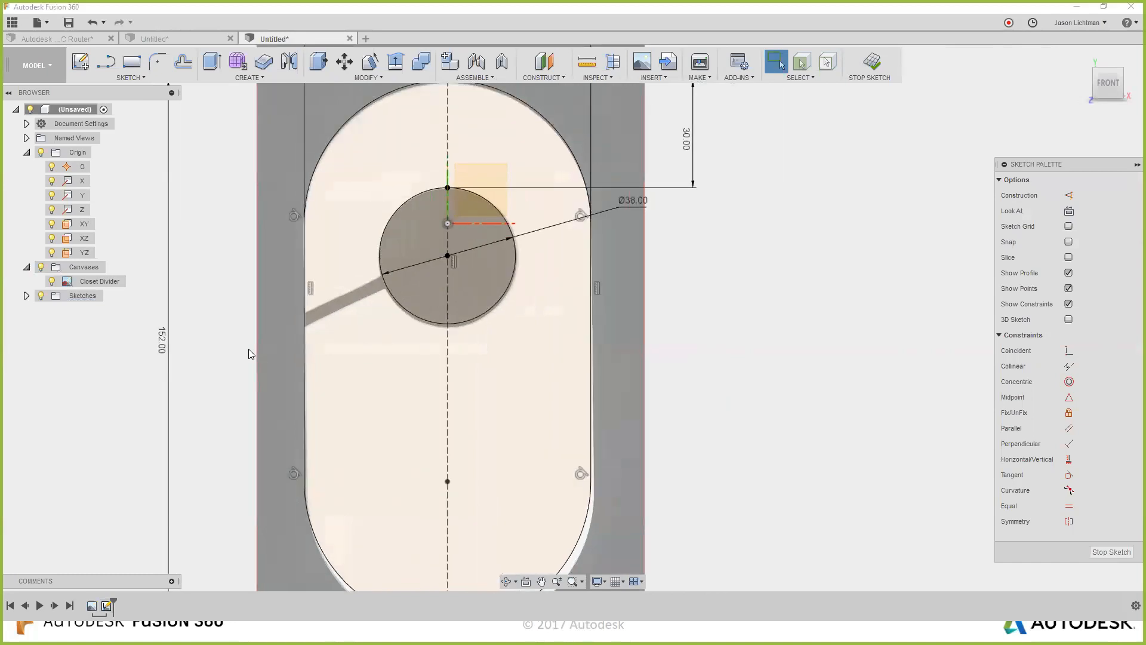
pyautogui.click(131, 77)
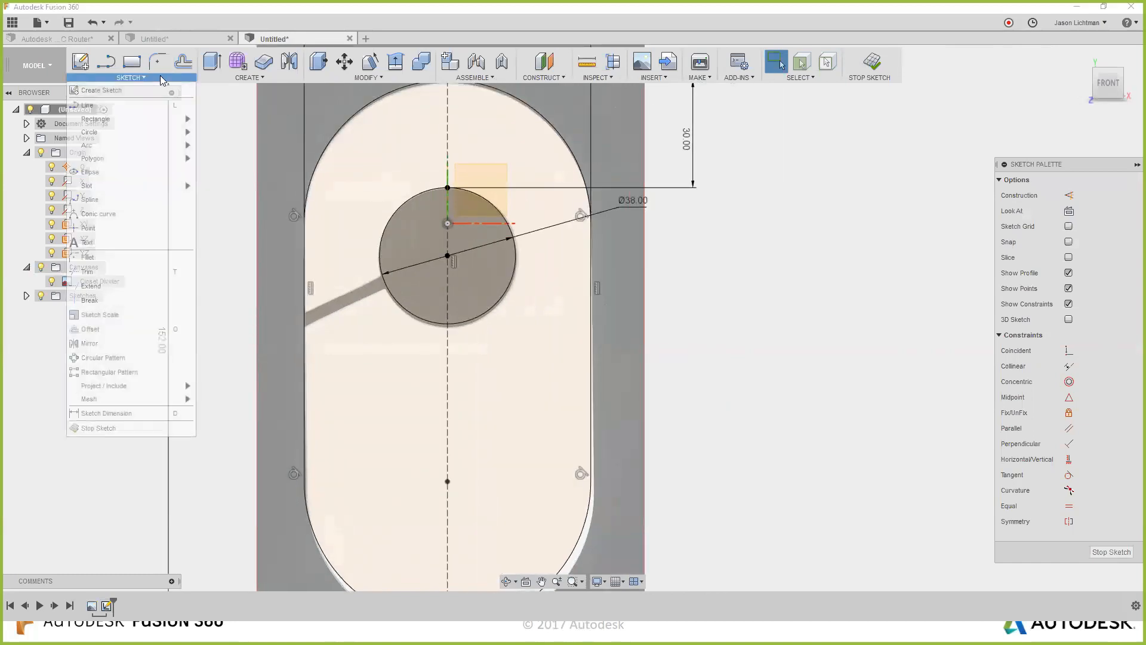
# Sketch a slanted line about 42 mm long from outside the outline's left edge into the 38 mm circle, just above the reference channel.
pyautogui.click(134, 105)
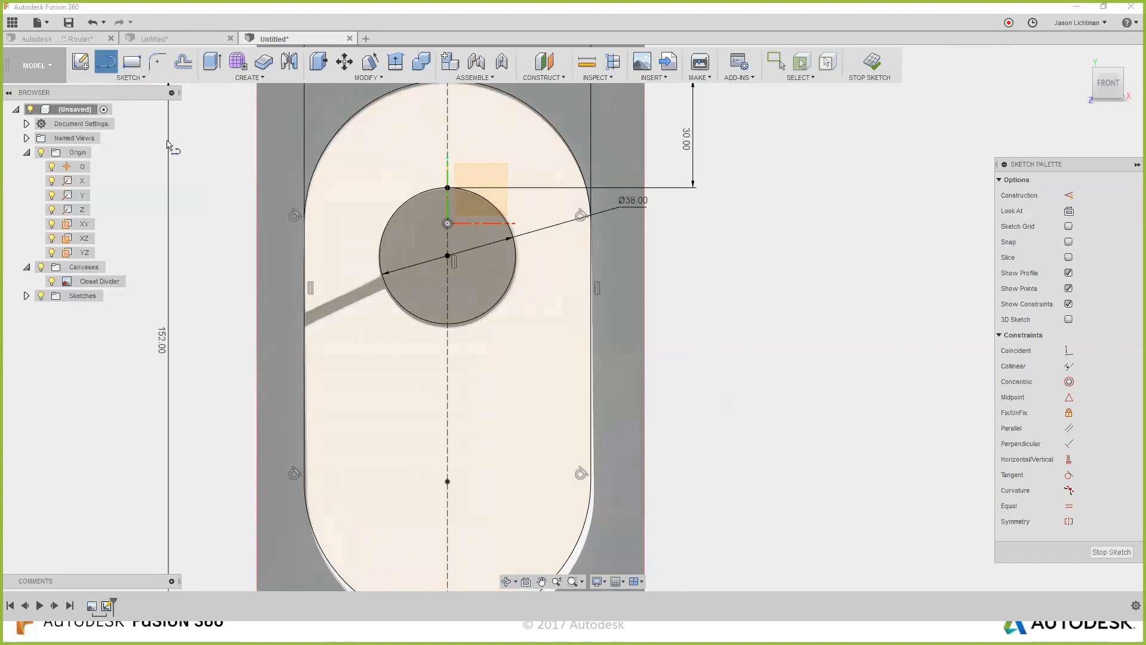
pyautogui.click(271, 330)
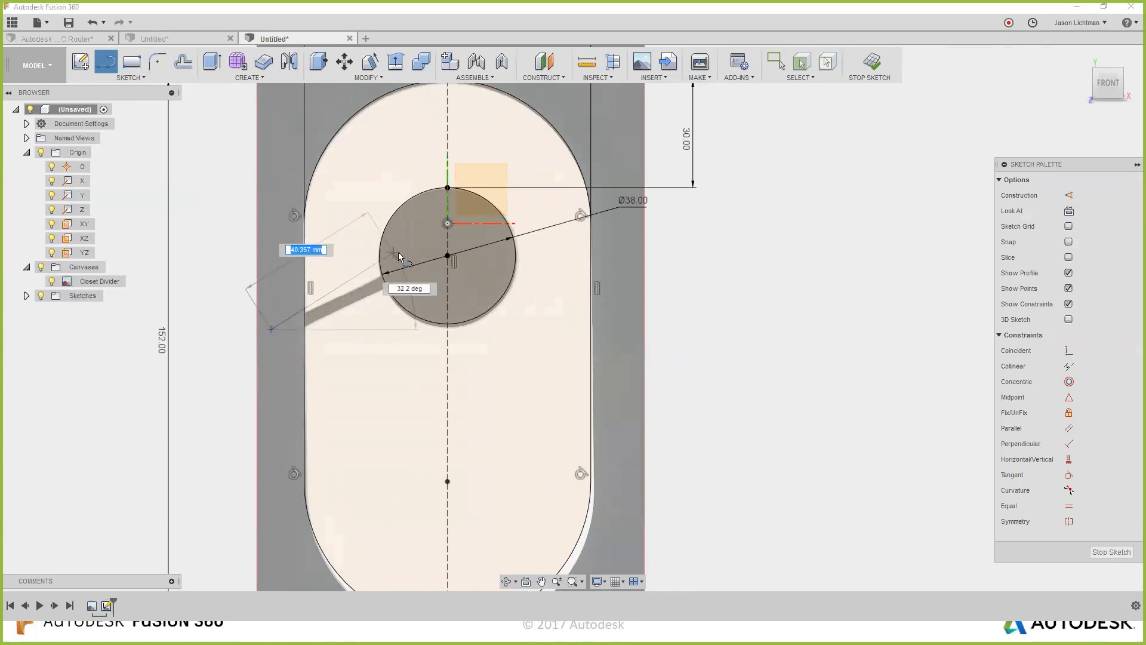
pyautogui.scroll(2, 401, 258)
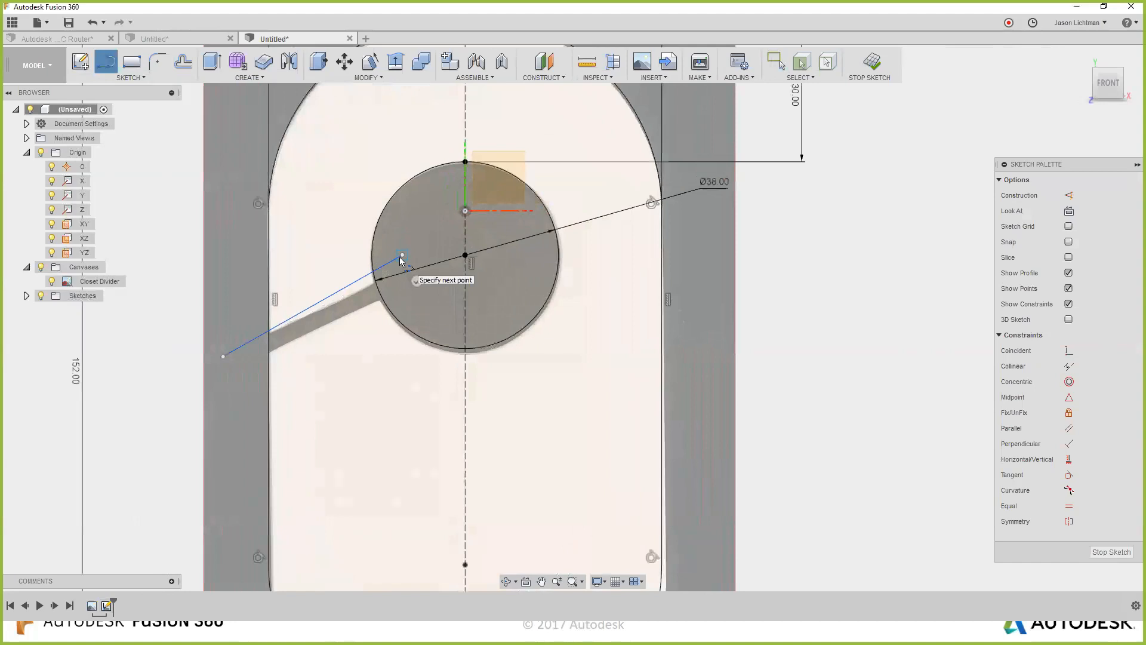
pyautogui.click(402, 256)
pyautogui.press('Escape')
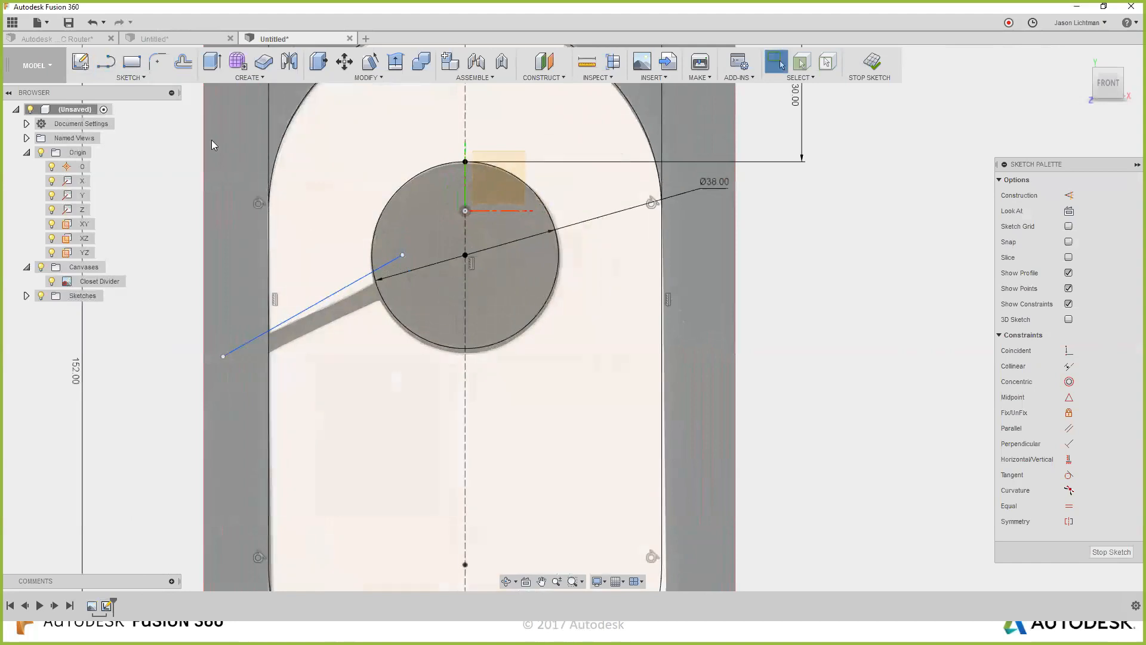
# Sketch a second slanted line below the reference channel, from outside the outline's left edge into the circle.
pyautogui.click(130, 78)
pyautogui.click(111, 108)
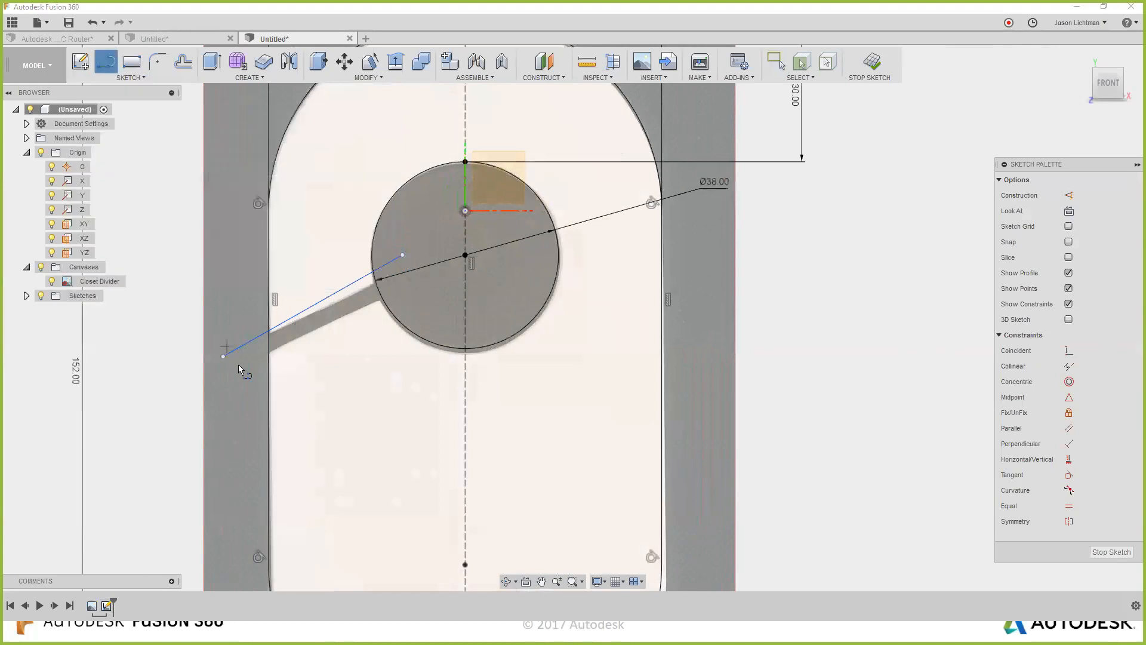
pyautogui.click(234, 397)
pyautogui.click(439, 306)
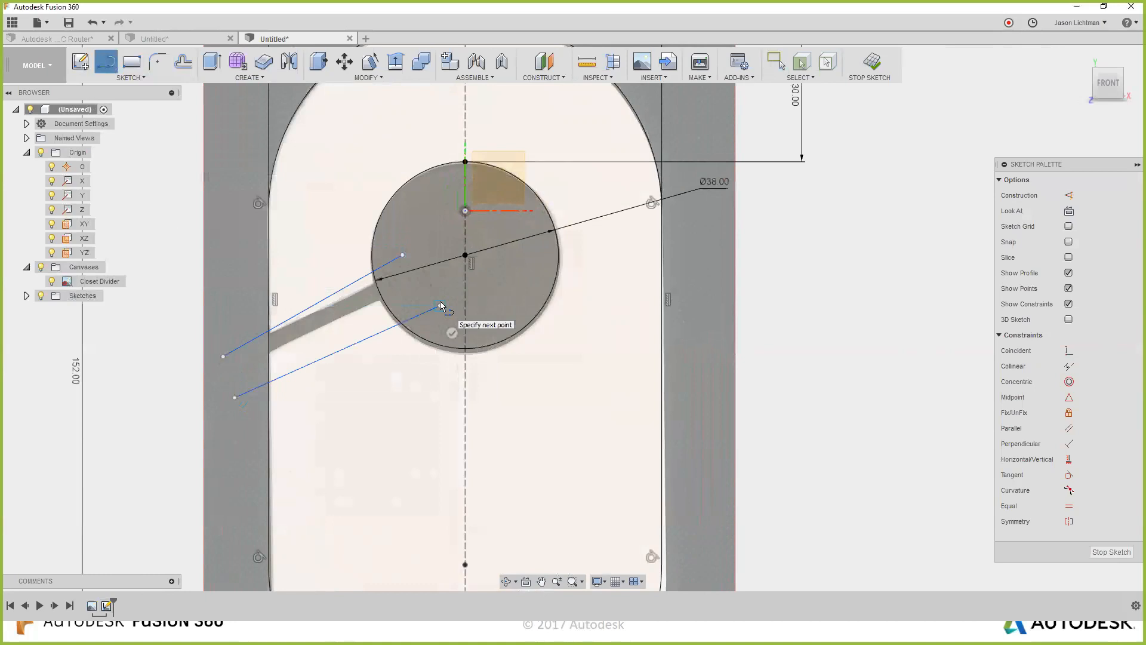
pyautogui.press('Escape')
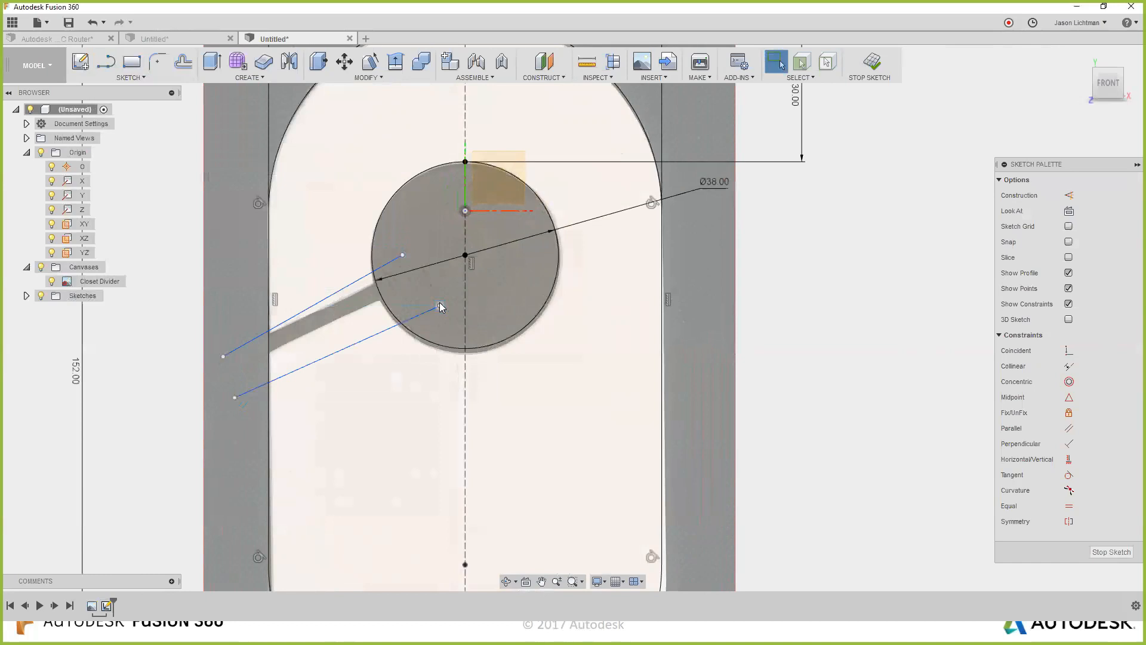
# Constrain the two slanted channel lines parallel to each other.
pyautogui.click(355, 288)
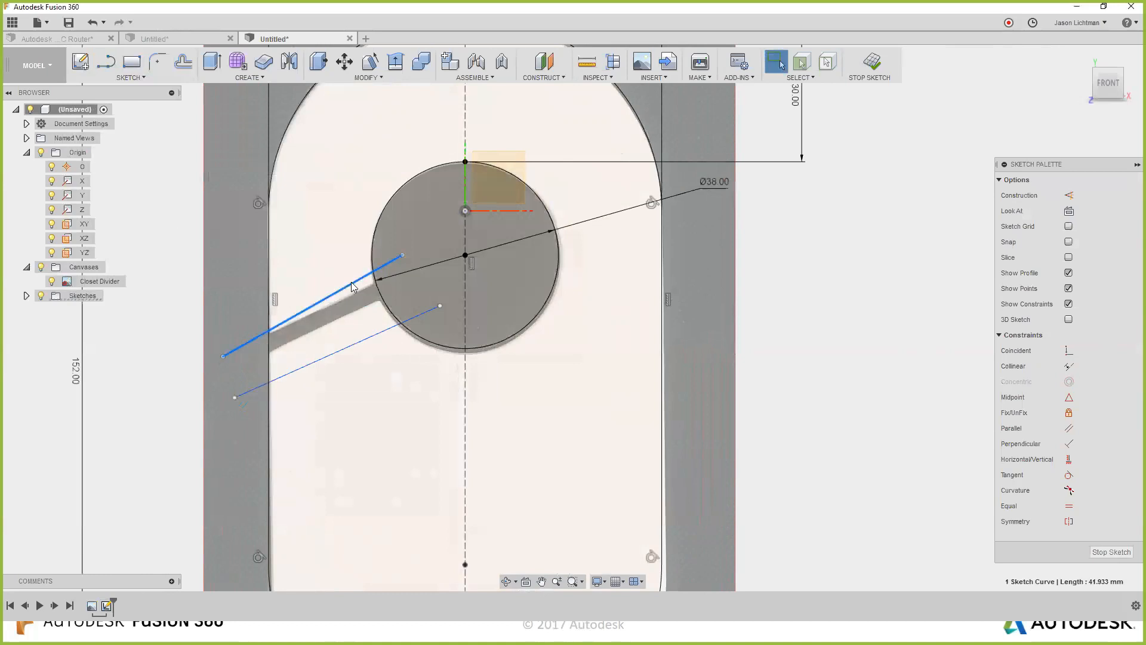
pyautogui.keyDown('ctrl'); pyautogui.click(364, 340); pyautogui.keyUp('ctrl')
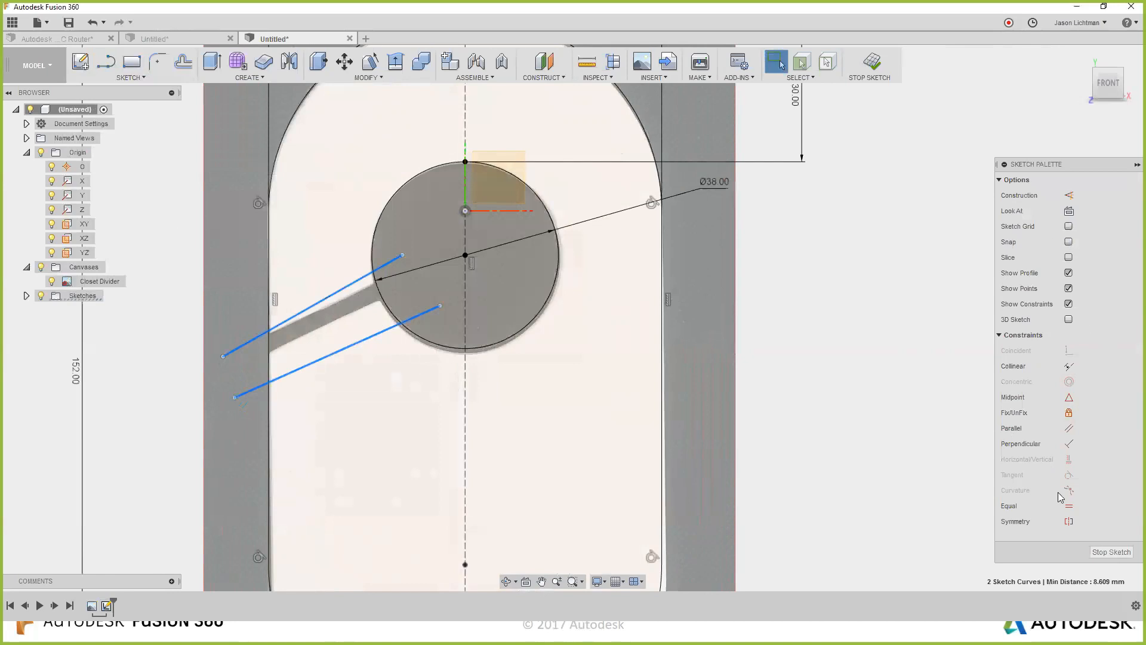
pyautogui.click(1068, 429)
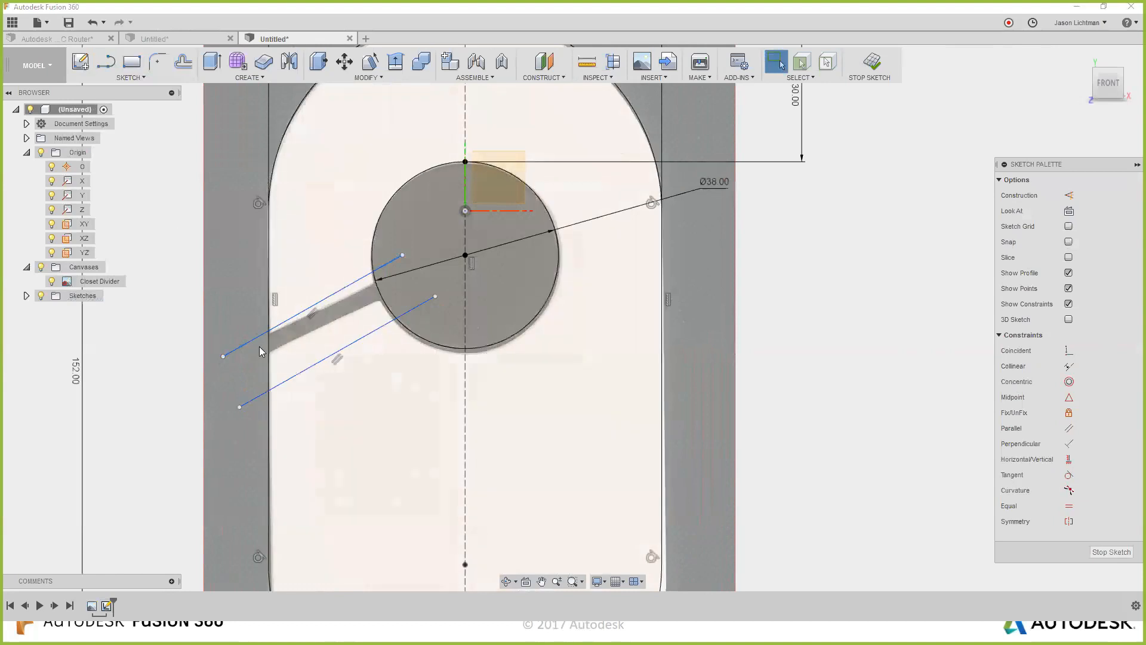
# Hide the canvas and trim both channel lines where they extend past the outline's left edge and into the circle.
pyautogui.click(41, 267)
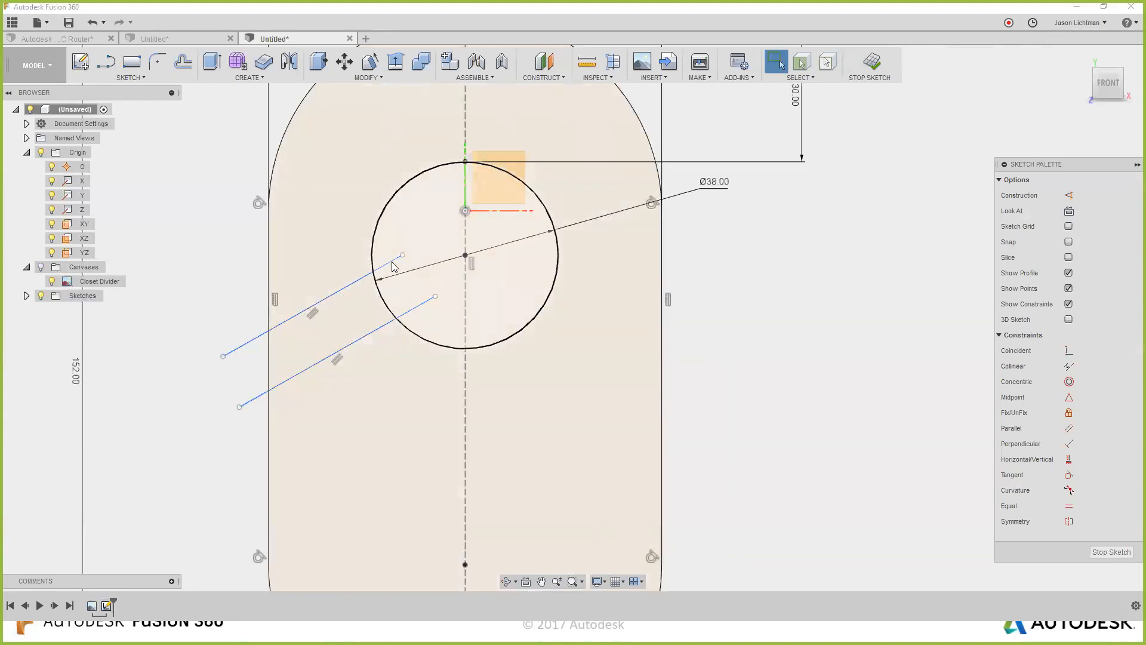
pyautogui.click(149, 75)
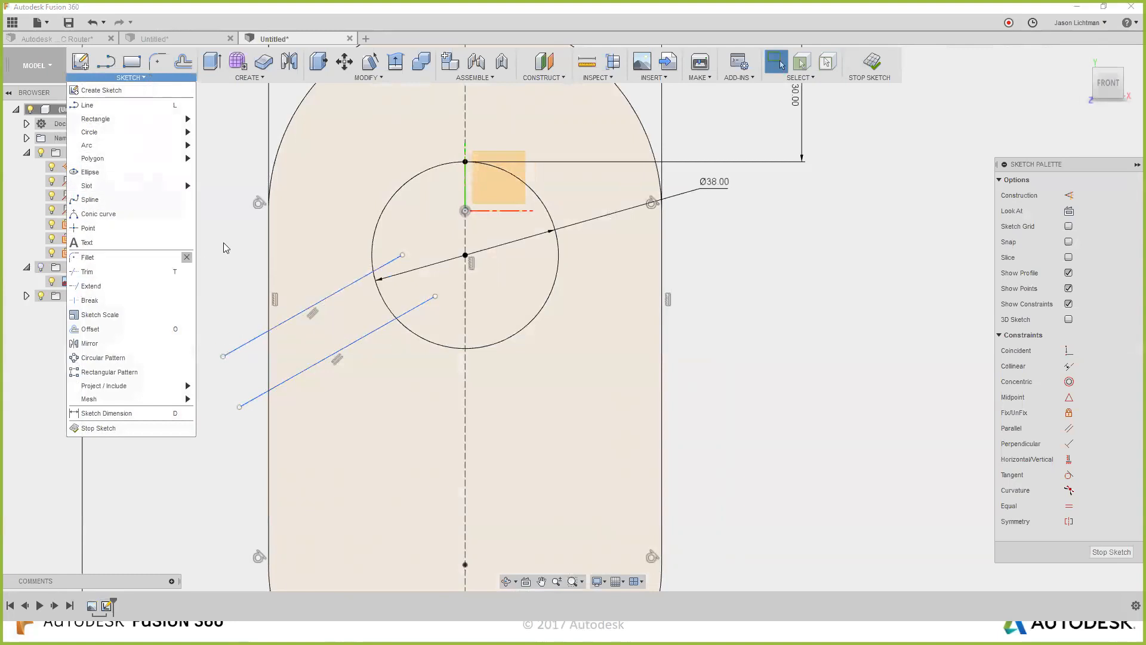
pyautogui.press('t')
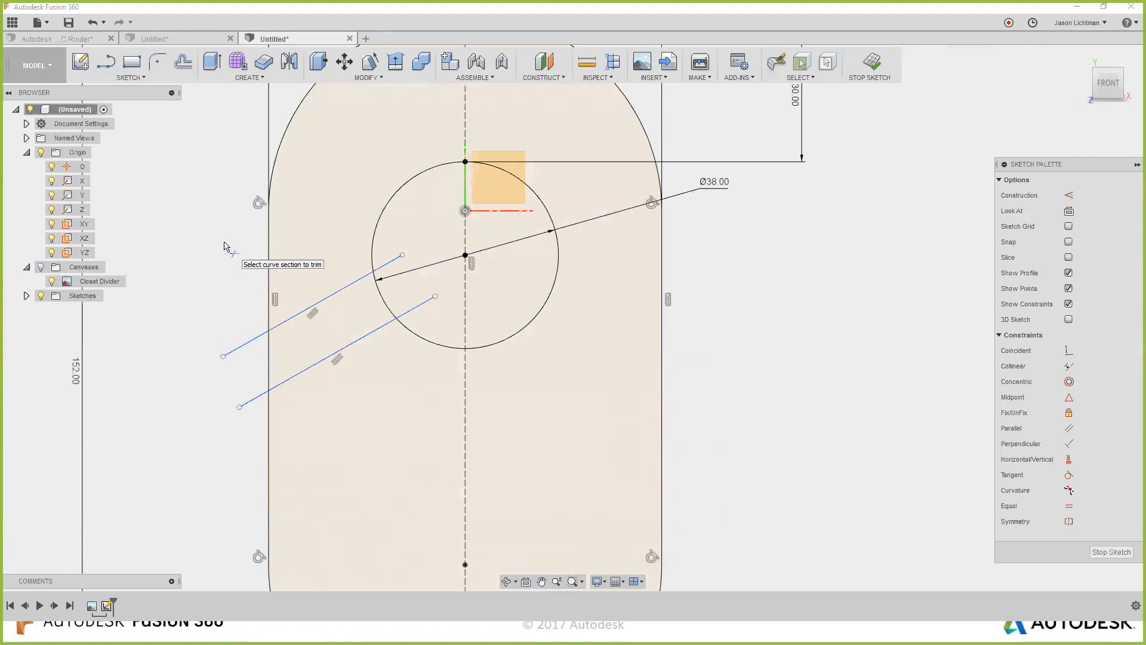
pyautogui.click(242, 351)
pyautogui.click(256, 401)
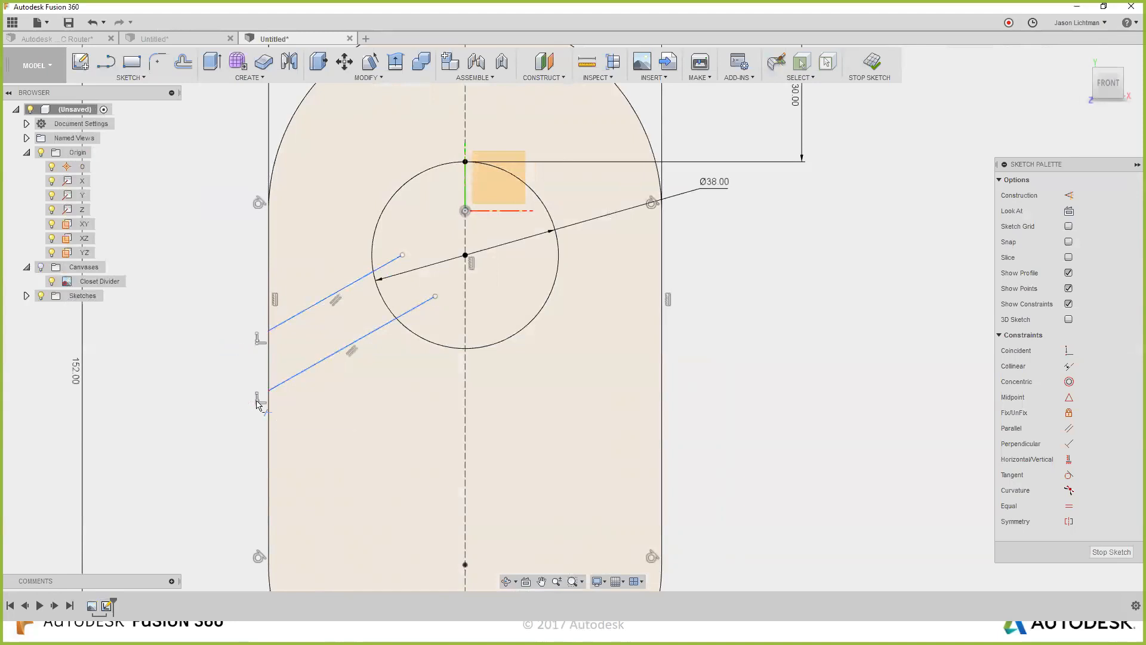
pyautogui.click(428, 304)
pyautogui.click(391, 264)
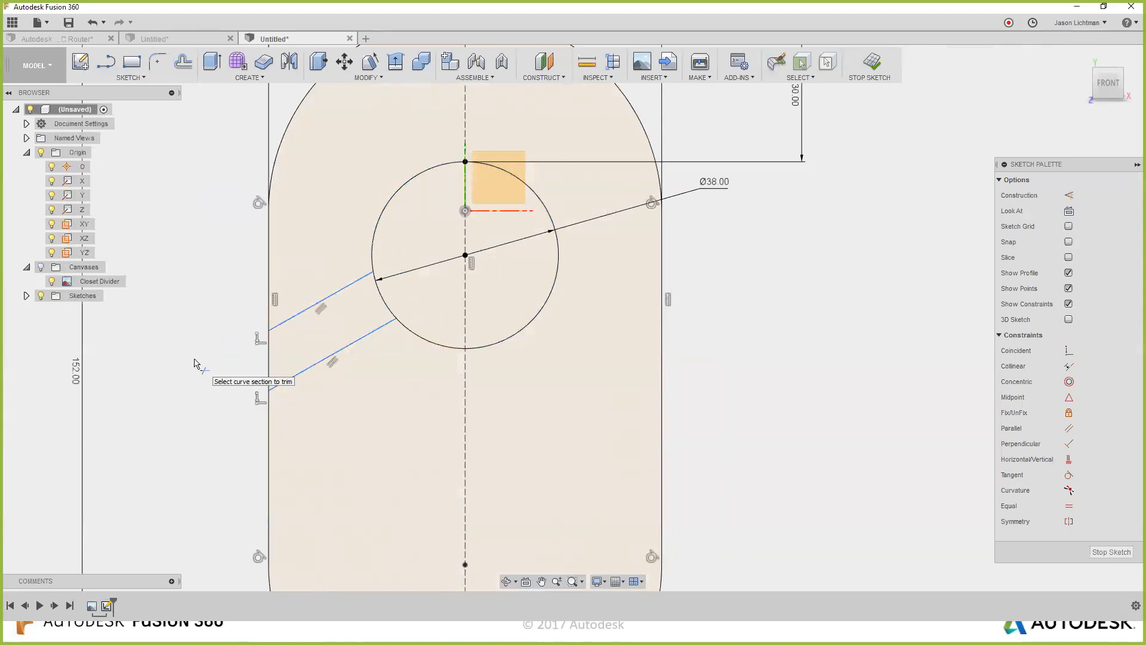
pyautogui.press('Escape')
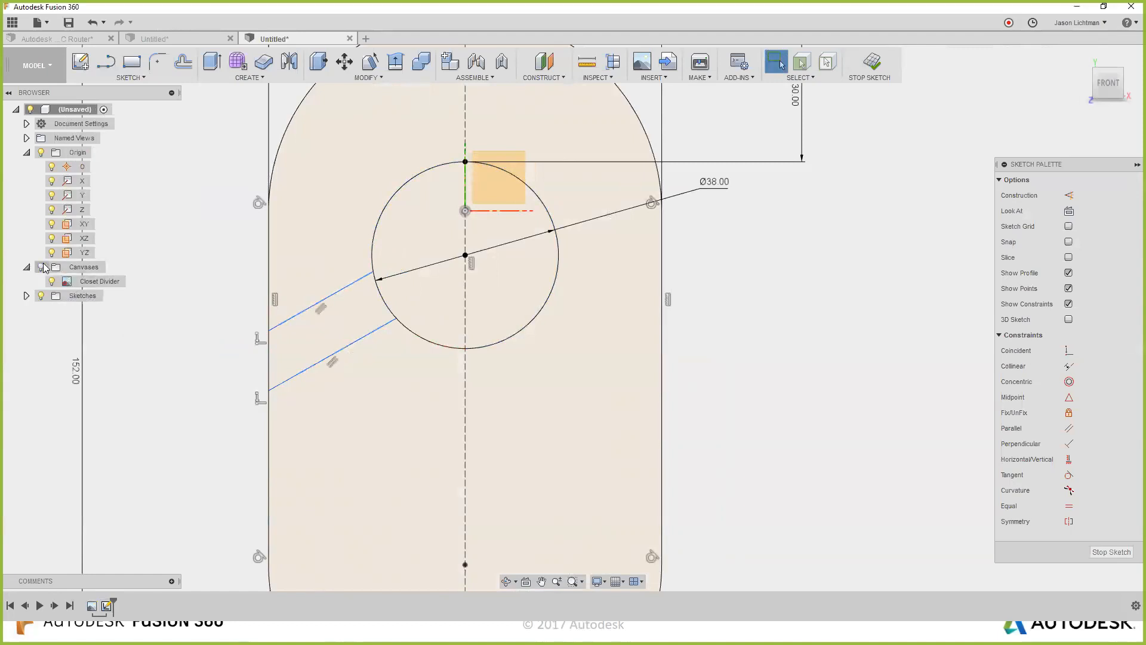
# Show the canvas again and adjust the upper channel line's endpoints to follow the upper edge of the channel in the image.
pyautogui.click(42, 267)
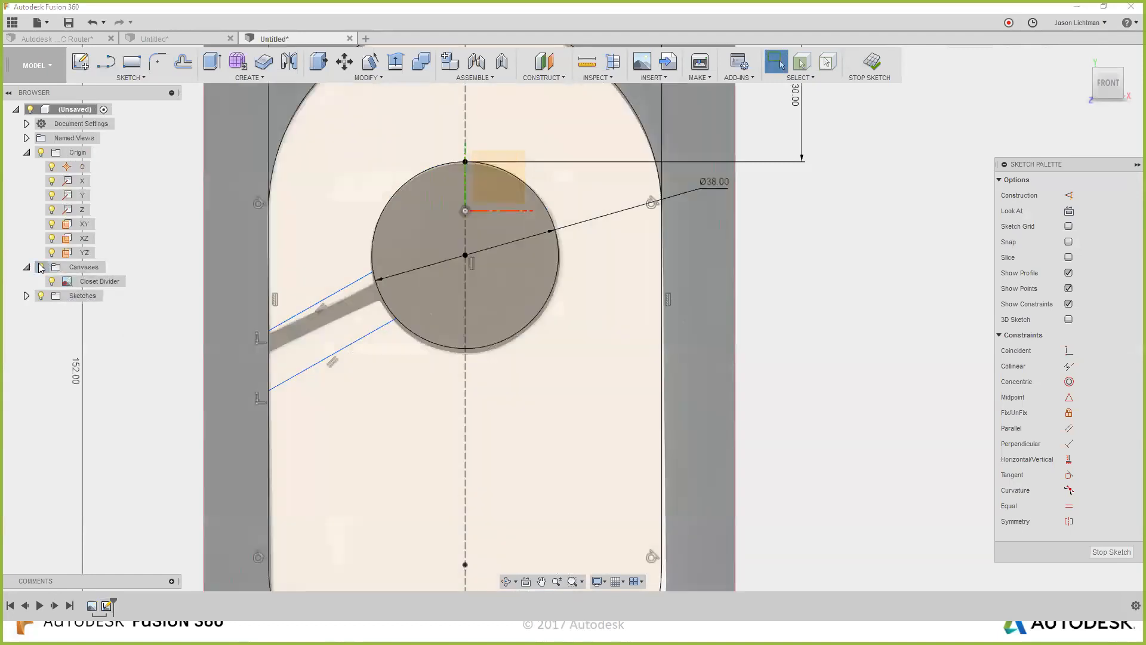
pyautogui.scroll(3, 385, 268)
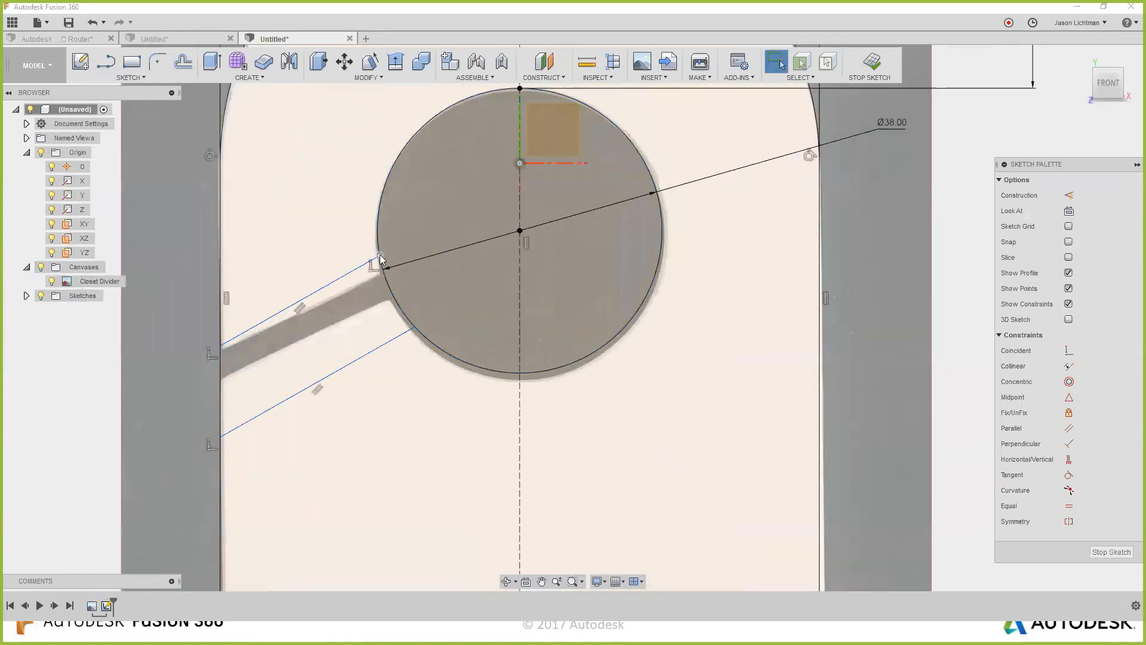
pyautogui.click(383, 272)
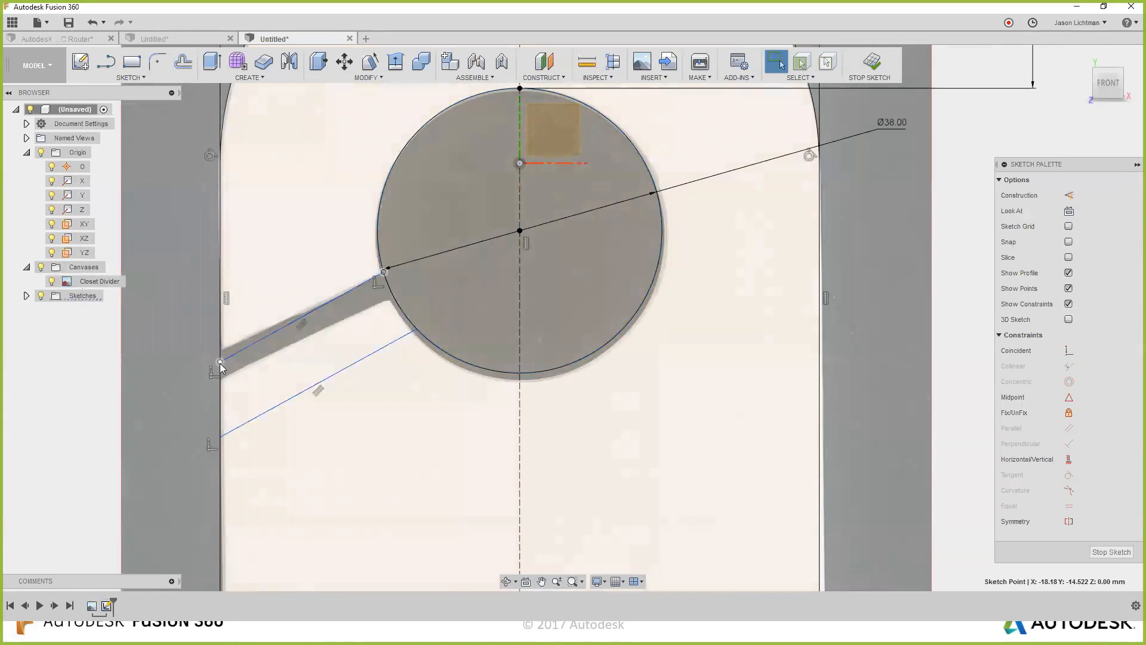
pyautogui.moveTo(219, 363); pyautogui.dragTo(220, 349)
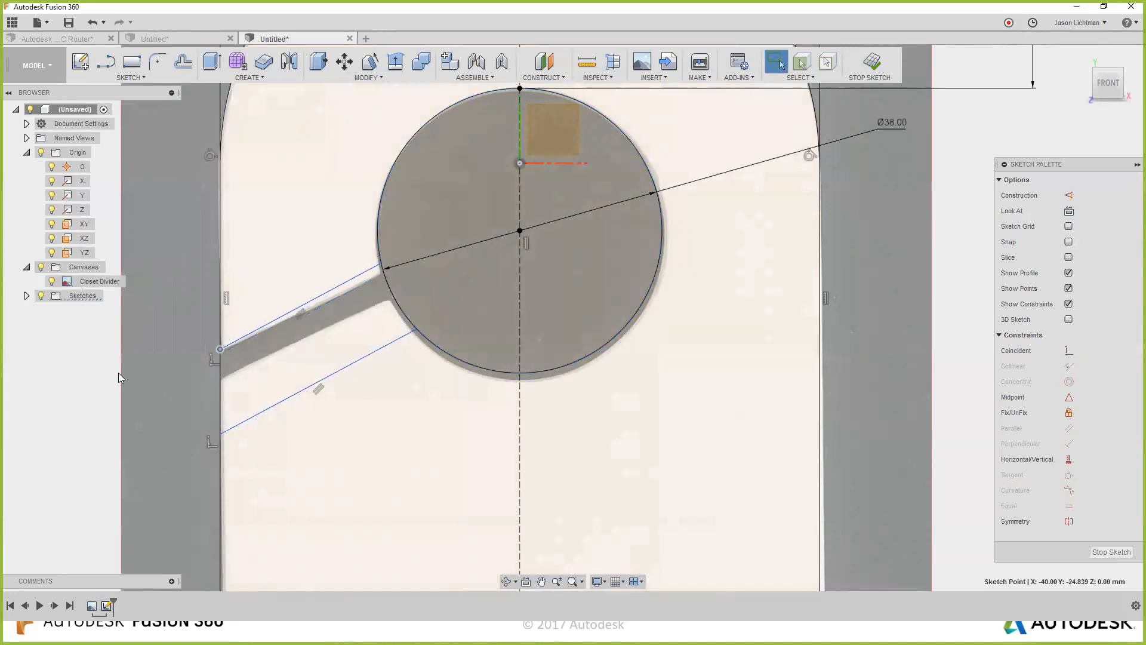
pyautogui.moveTo(220, 349); pyautogui.dragTo(219, 228)
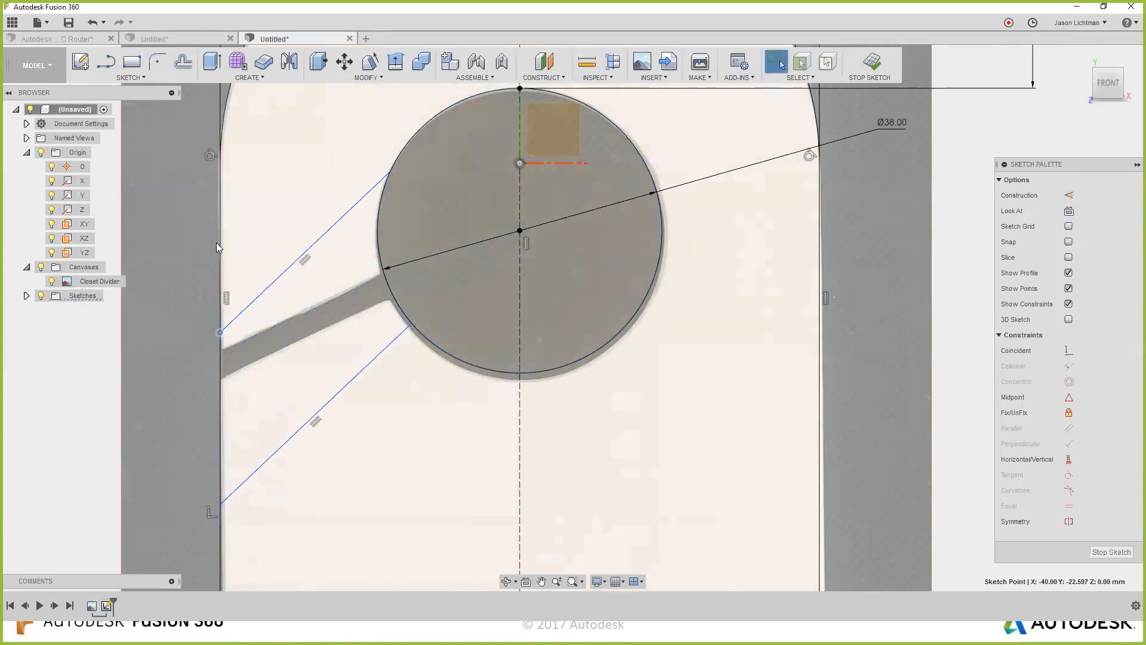
pyautogui.moveTo(216, 242); pyautogui.dragTo(206, 266)
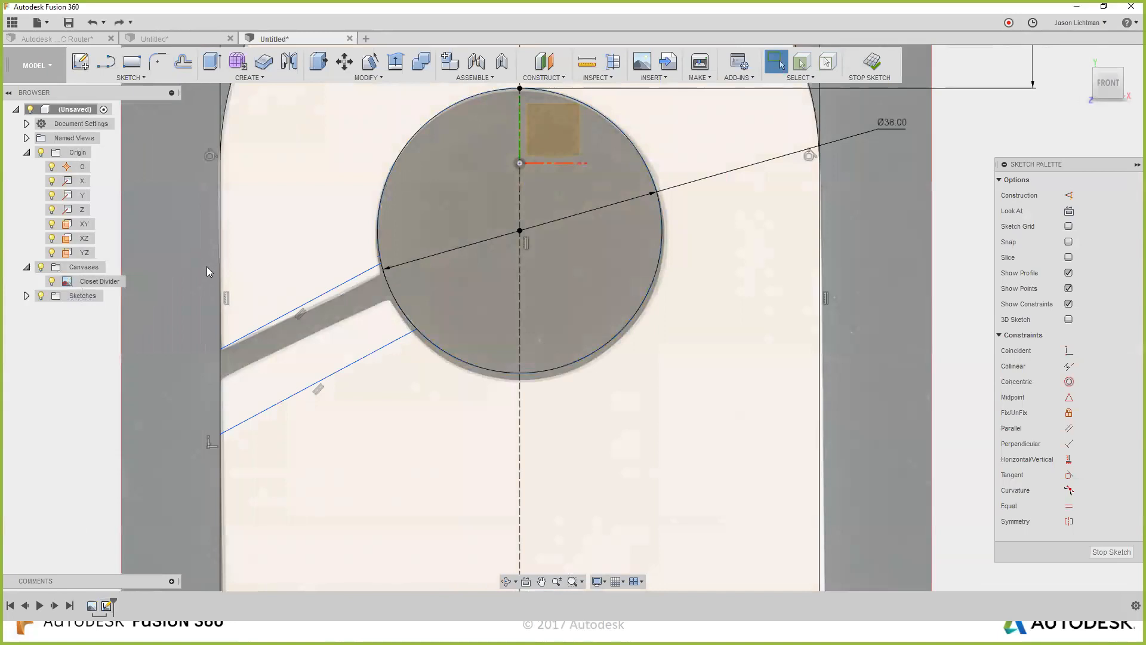
# Place the upper line's outer endpoint at the channel's upper corner on the outline and fix it there.
pyautogui.moveTo(224, 349)
pyautogui.mouseDown()
pyautogui.moveTo(226, 314)
pyautogui.moveTo(221, 350)
pyautogui.mouseUp()
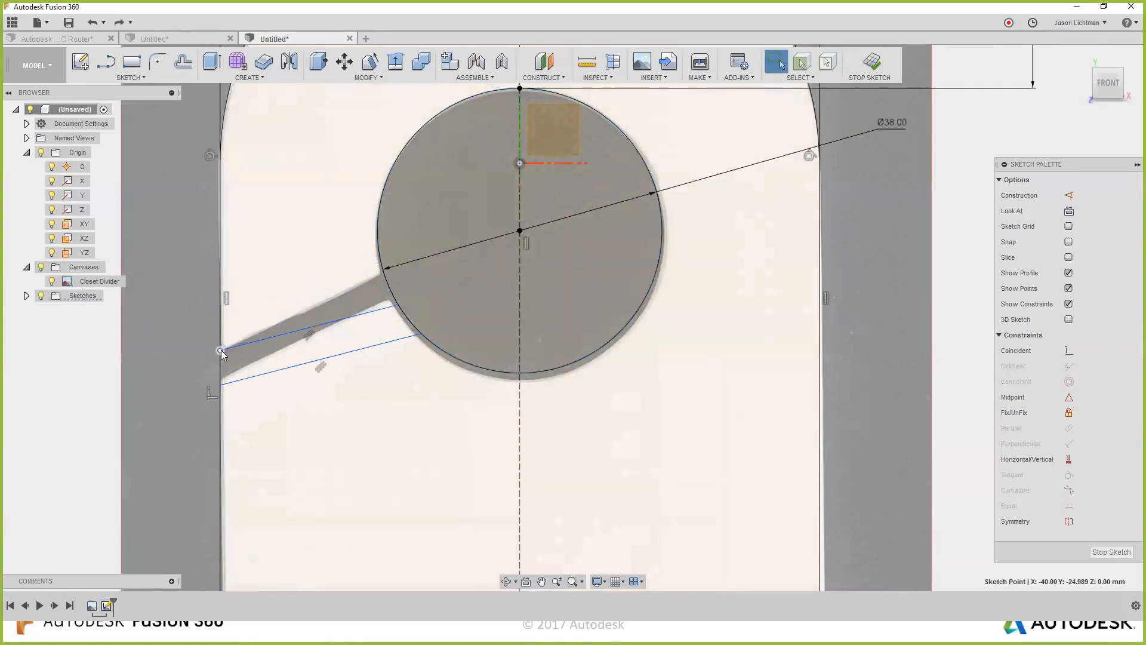
pyautogui.rightClick(221, 350)
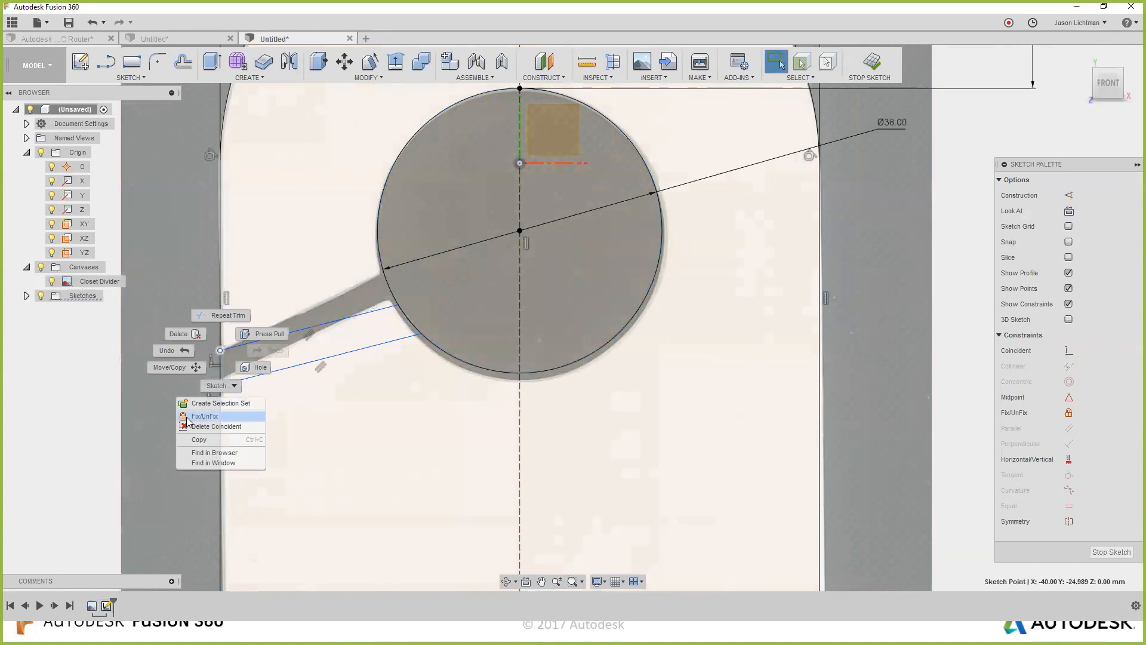
pyautogui.click(212, 416)
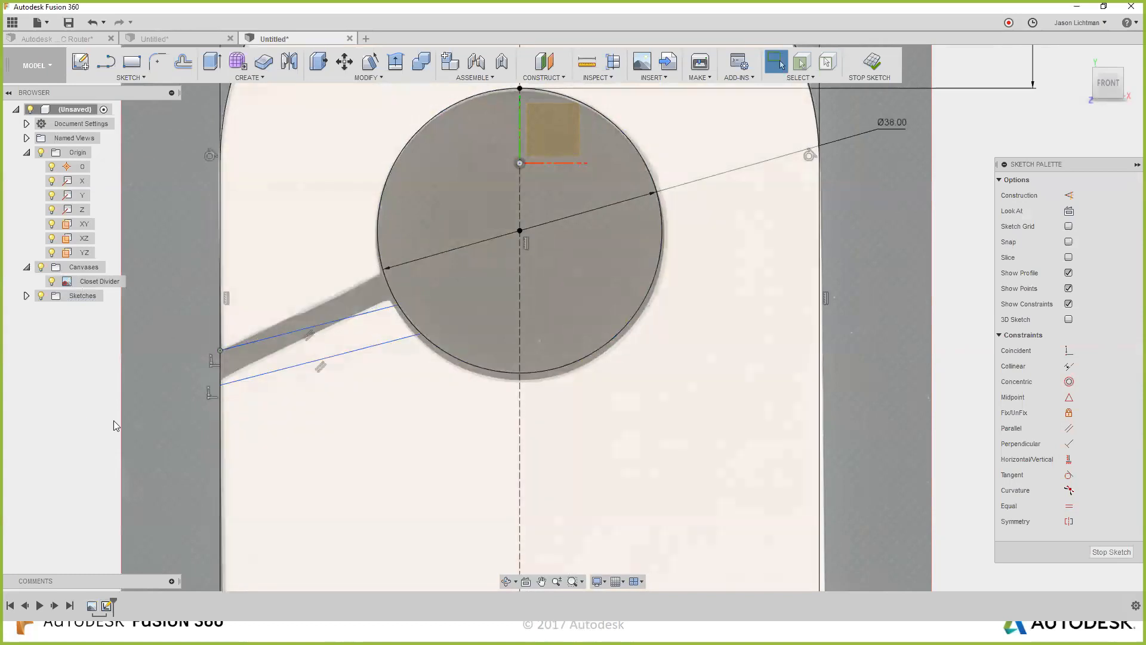
# Move the channel lines' inner ends along the circle so that the upper line follows the channel's upper edge in the image.
pyautogui.scroll(4, 245, 350)
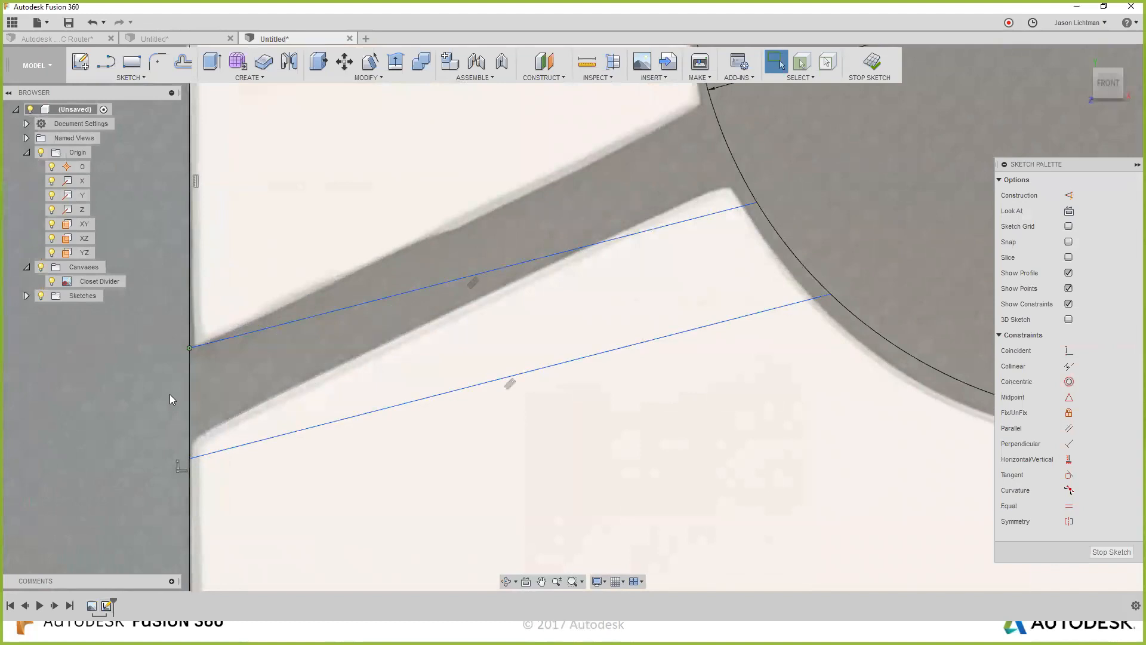
pyautogui.scroll(-4, 169, 399)
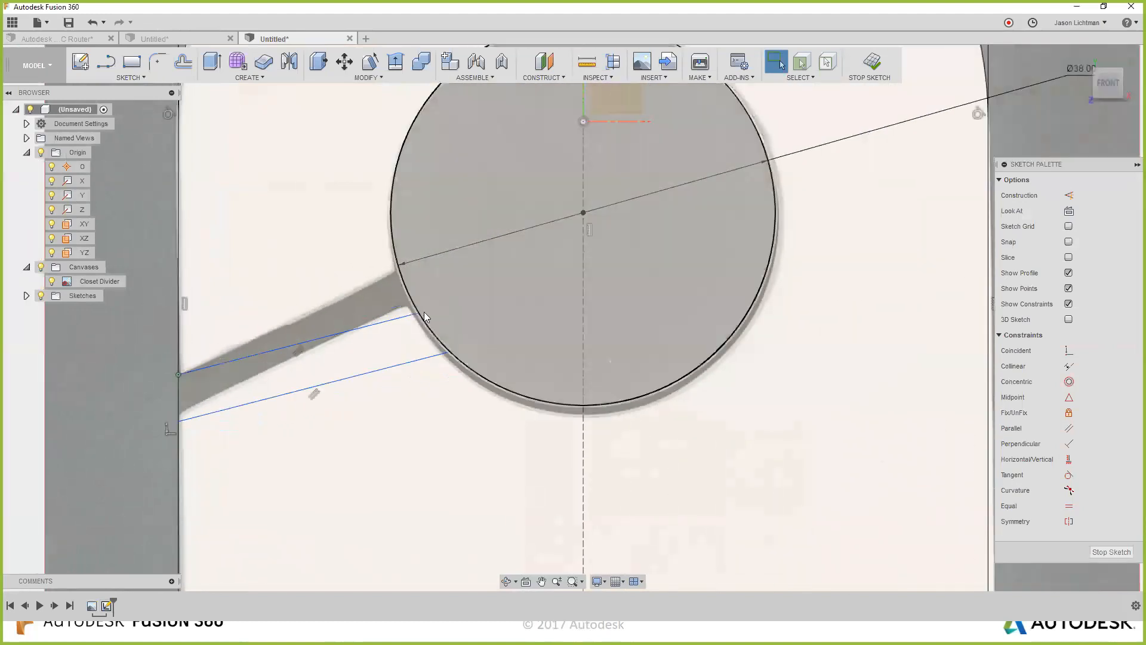
pyautogui.moveTo(419, 312); pyautogui.dragTo(378, 229)
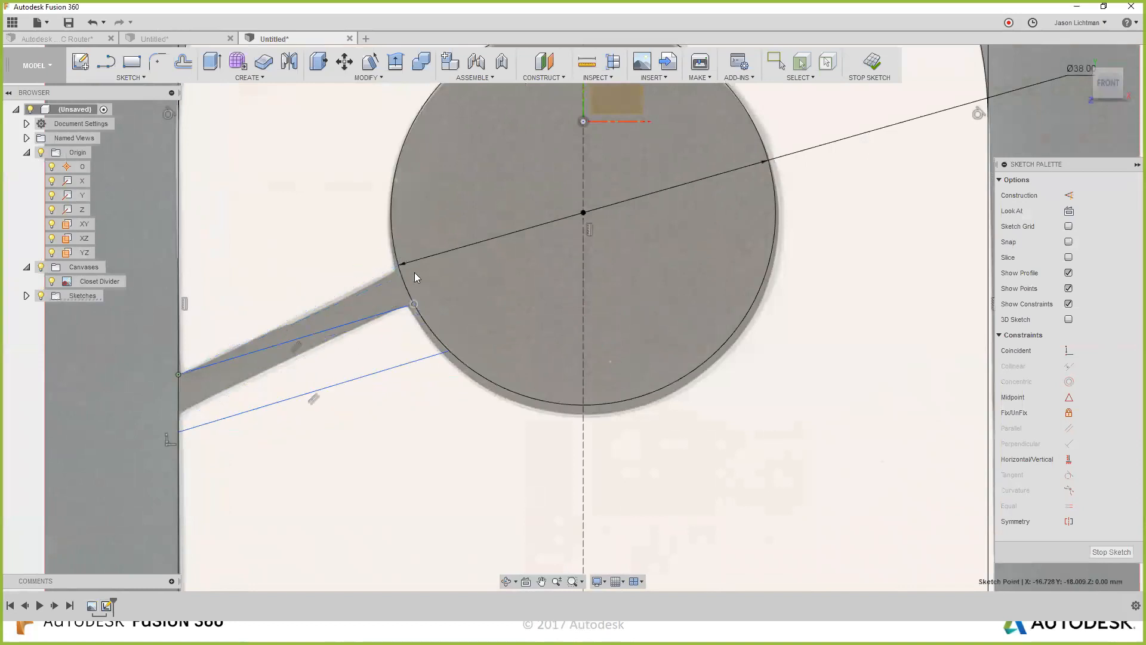
pyautogui.hotkey('ctrl', 'z')
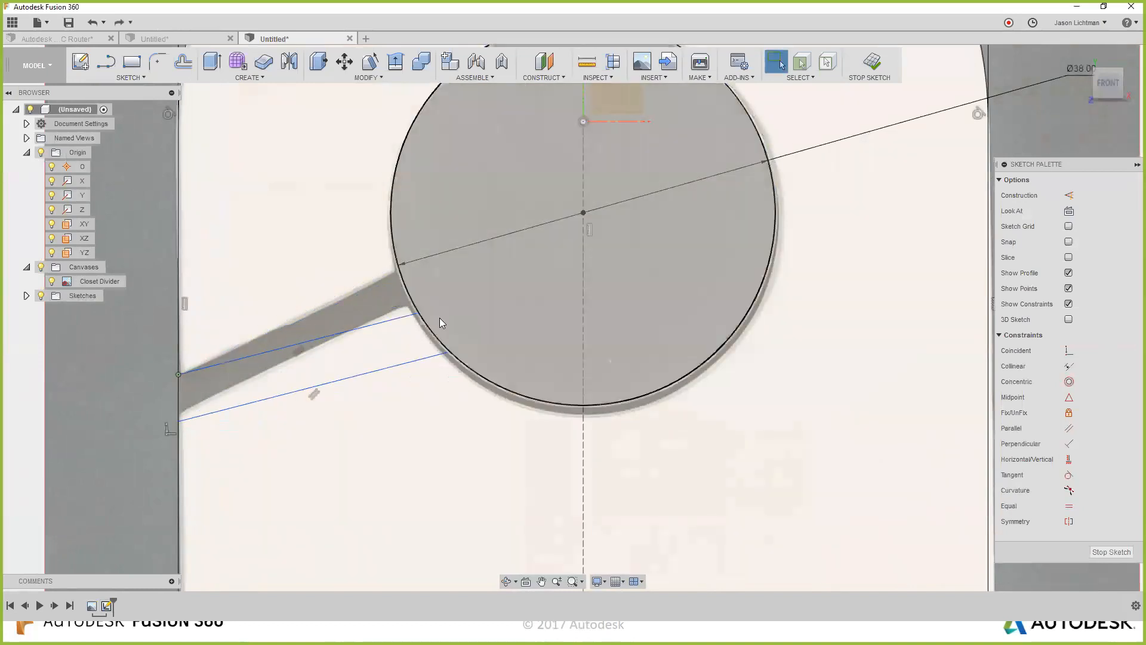
pyautogui.moveTo(420, 313); pyautogui.dragTo(411, 286)
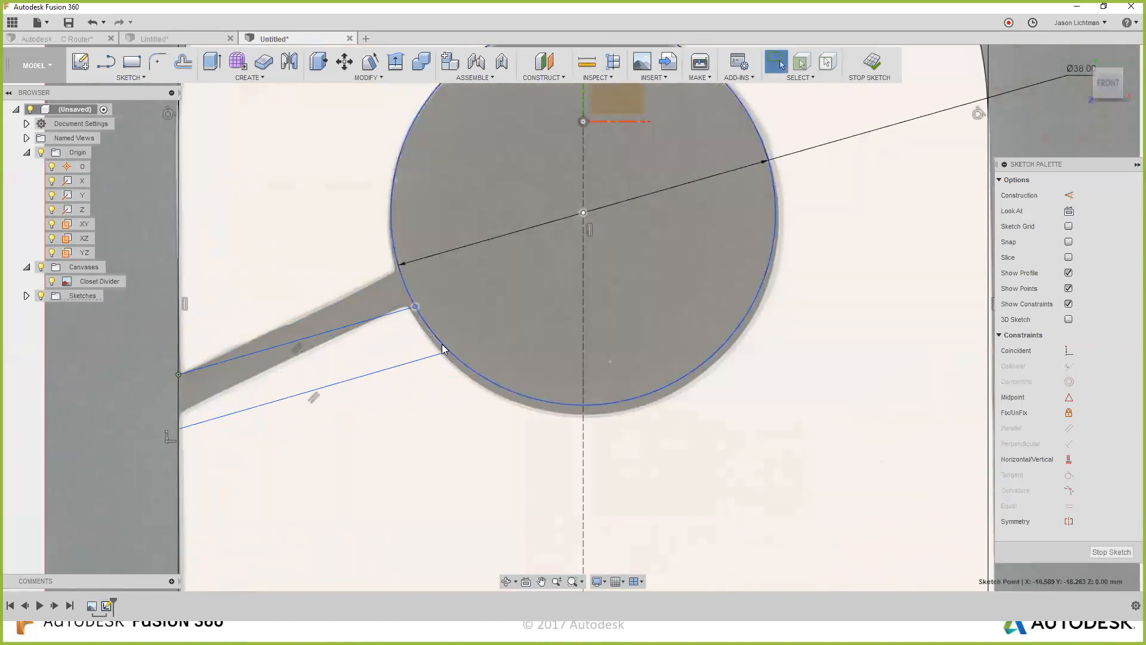
pyautogui.moveTo(449, 354); pyautogui.dragTo(397, 271)
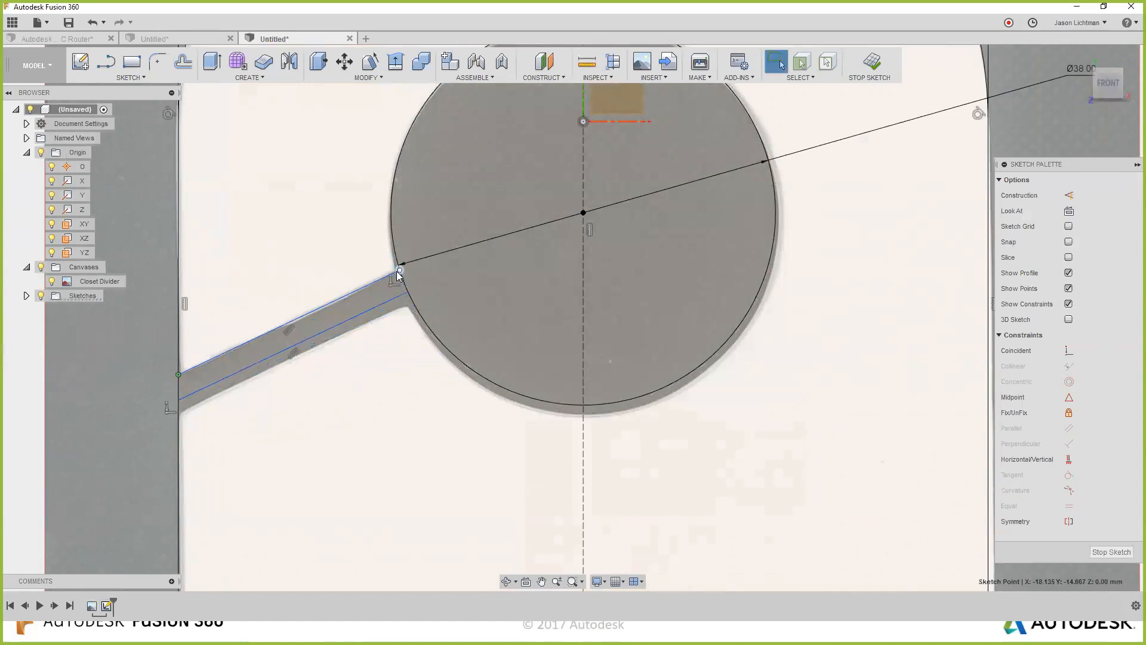
pyautogui.click(294, 373)
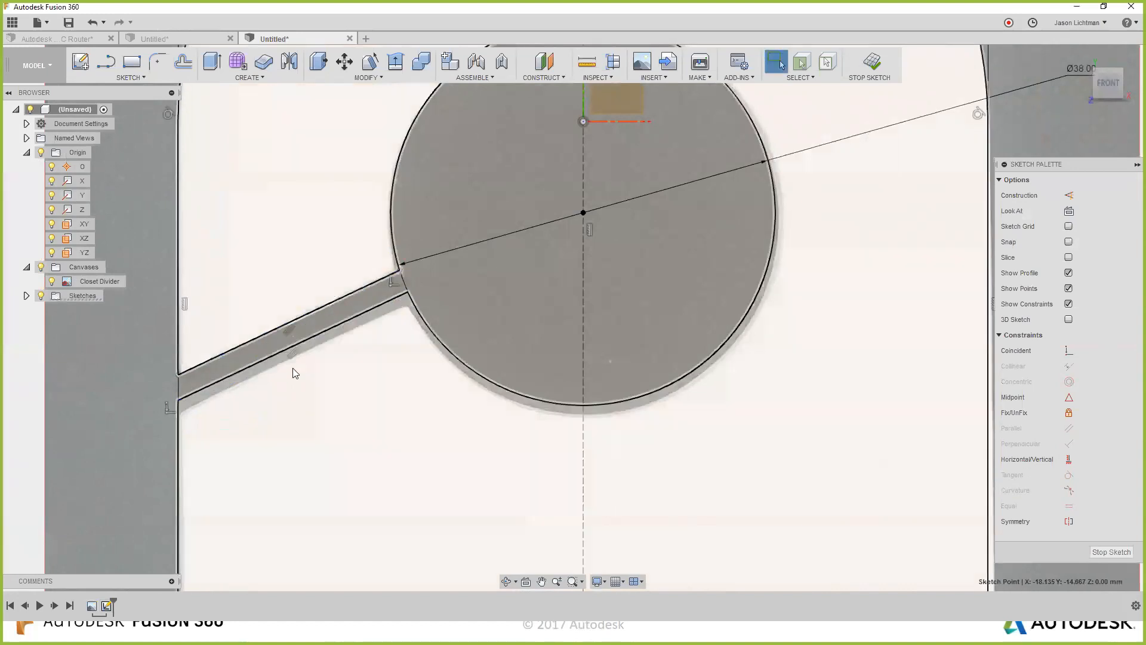
# Unfix the upper channel line's outer endpoint on the outline's left edge.
pyautogui.click(178, 374)
pyautogui.rightClick(179, 373)
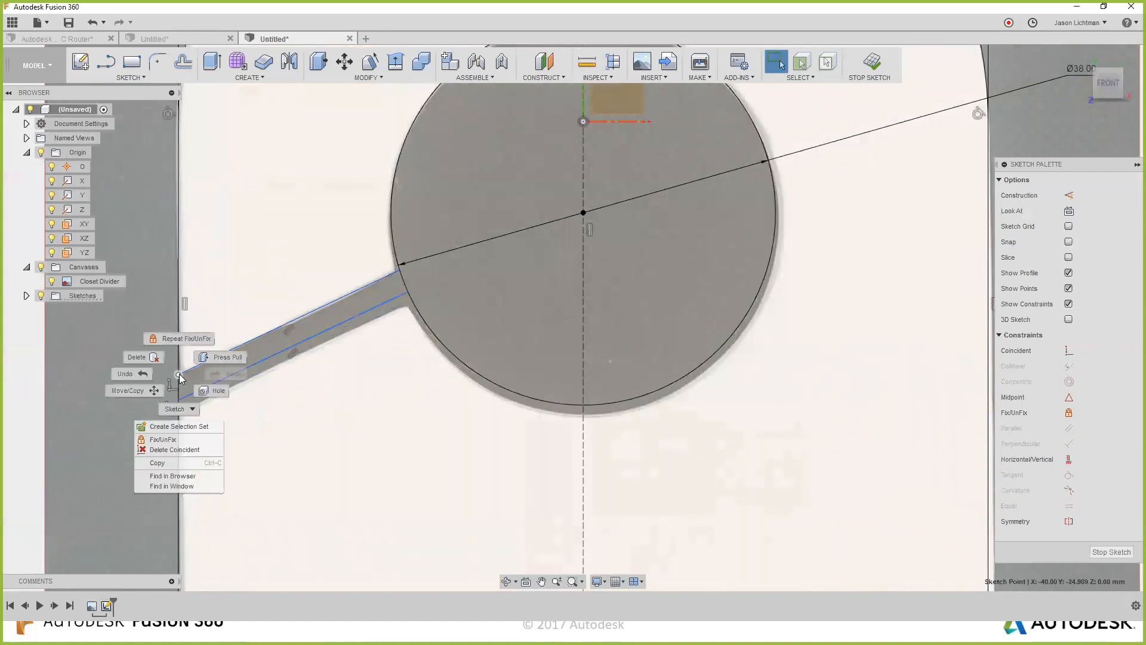
pyautogui.click(180, 441)
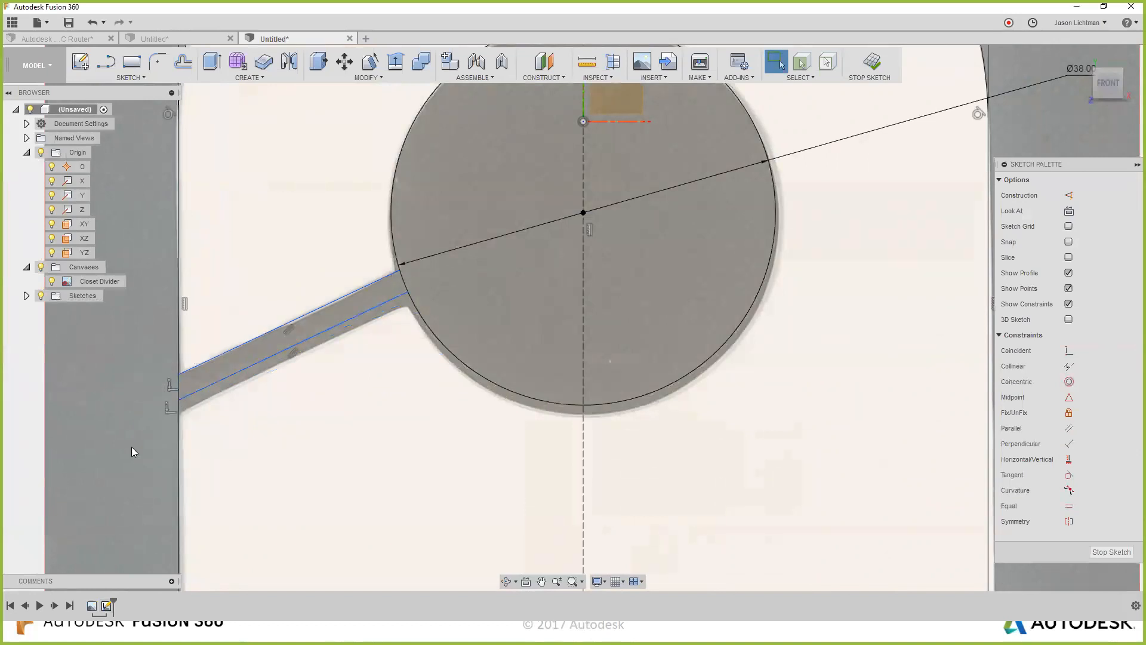
pyautogui.click(190, 461)
pyautogui.scroll(-3, 189, 461)
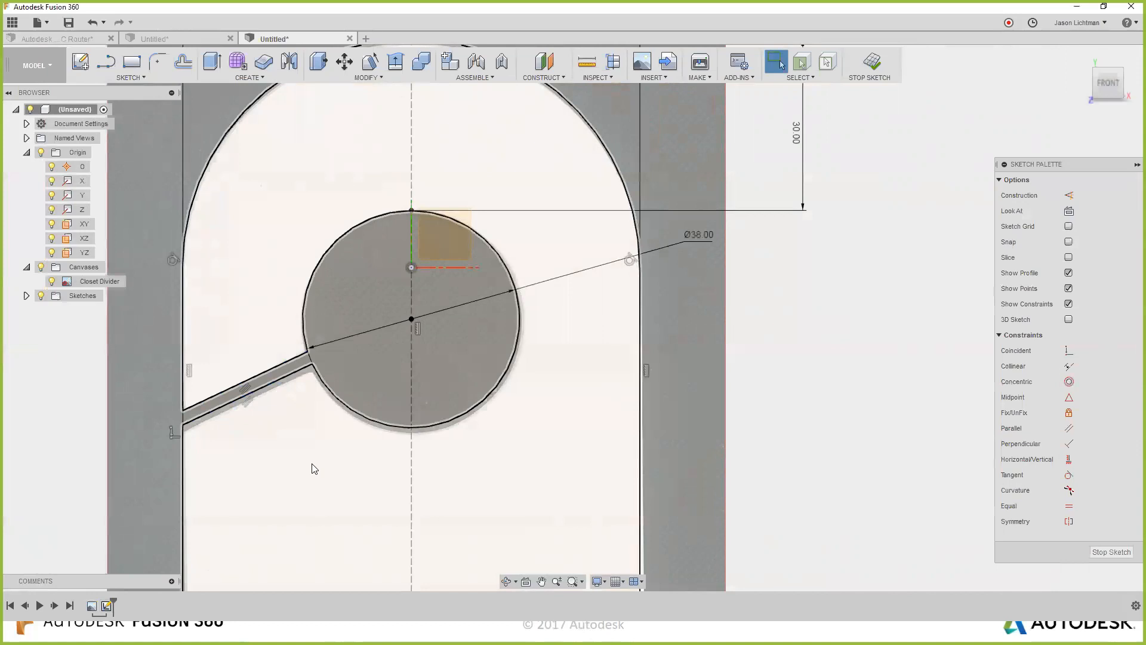
# Check the outline's overall width dimension without changing it.
pyautogui.scroll(-5, 313, 468)
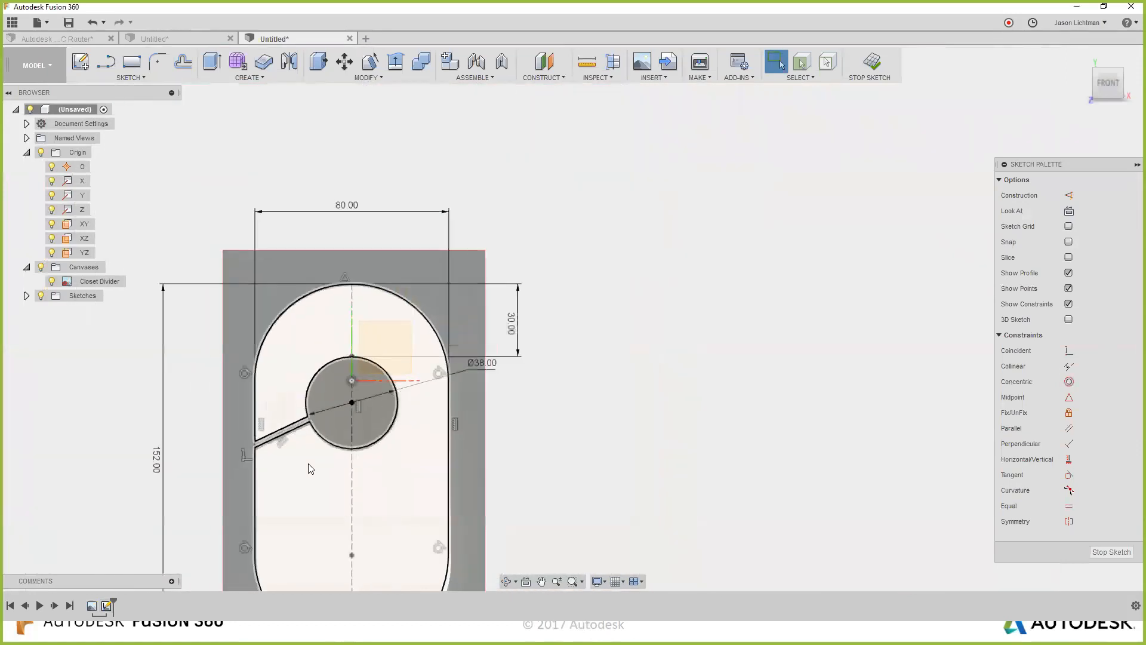
pyautogui.doubleClick(345, 205)
pyautogui.press('Return')
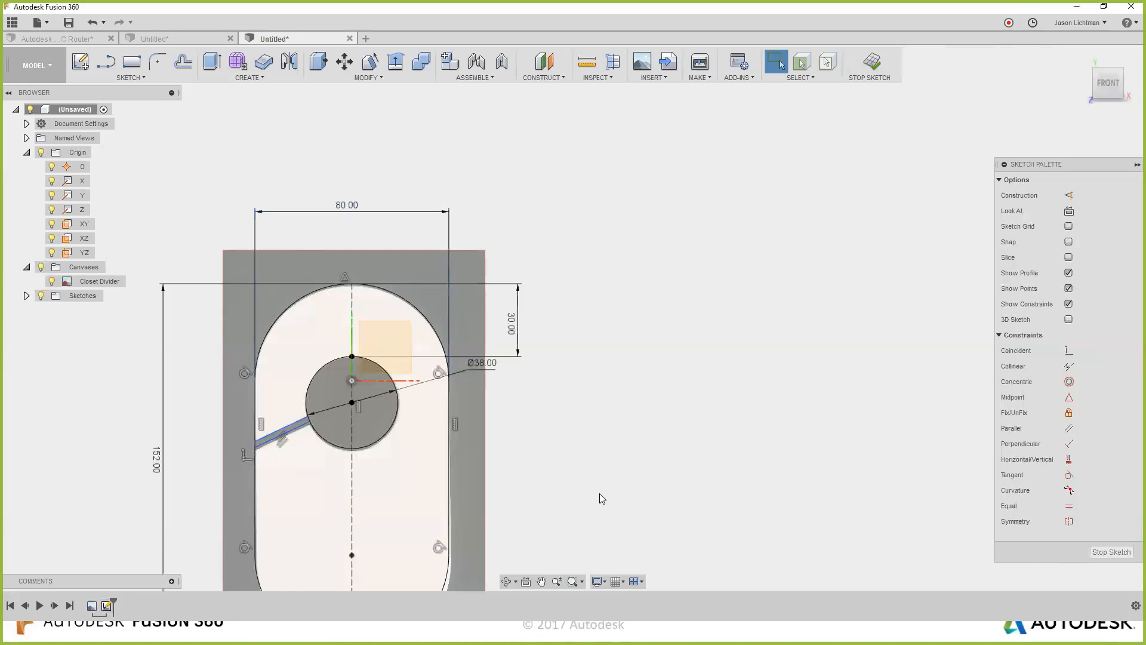
# Try to make the upper channel line coincident with the 38 mm circle's centre.
pyautogui.scroll(5, 303, 477)
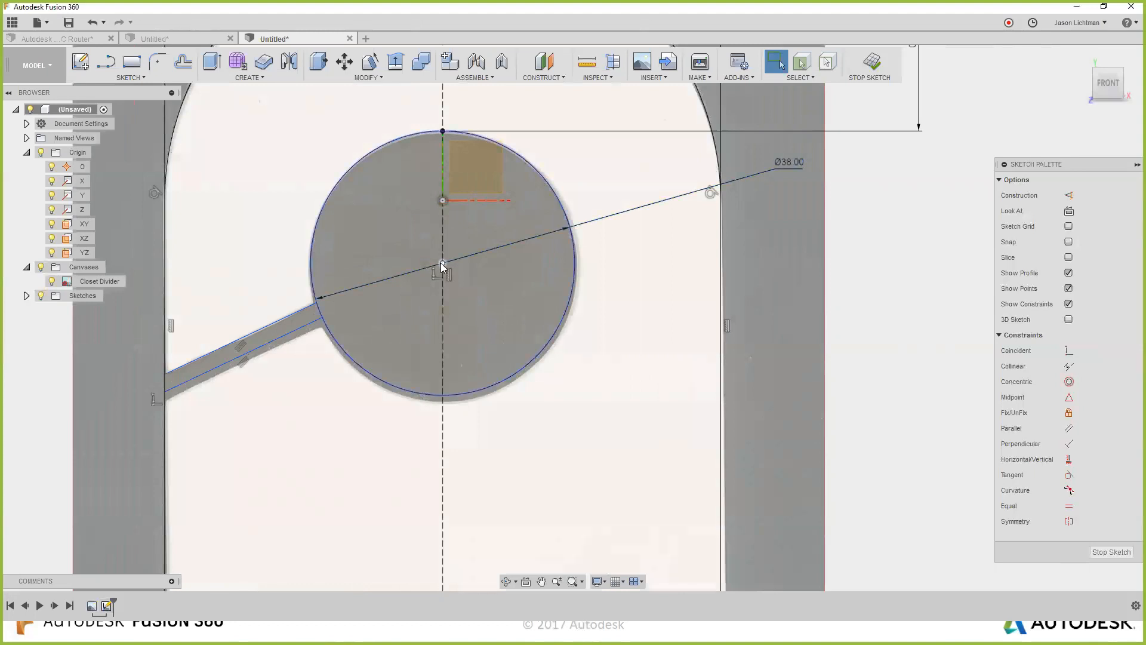
pyautogui.click(299, 307)
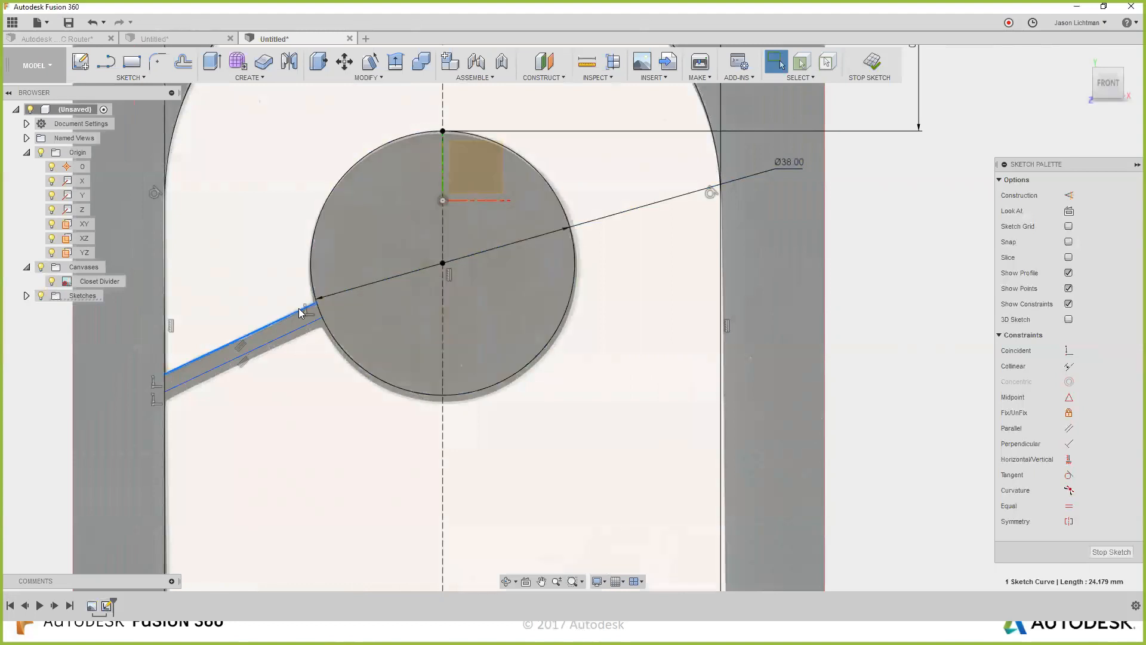
pyautogui.keyDown('shift'); pyautogui.click(441, 263); pyautogui.keyUp('shift')
pyautogui.click(1068, 351)
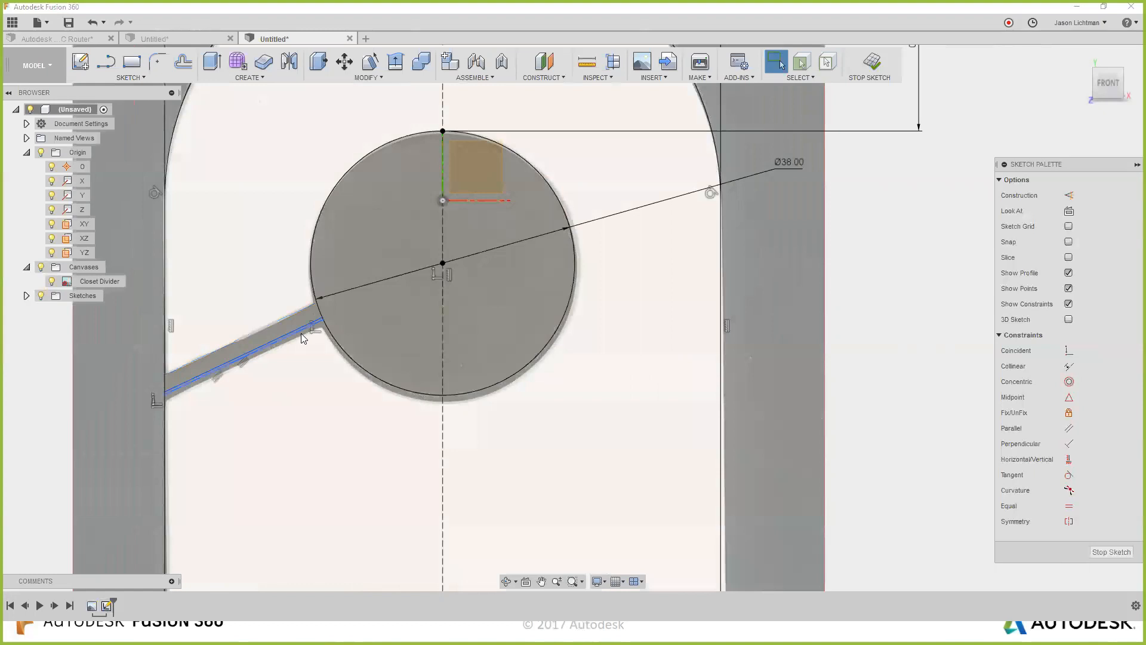
# Undo the centre constraint and the line shifts so the upper channel line follows the channel's upper edge in the image again.
pyautogui.scroll(3, 264, 346)
pyautogui.click(253, 326)
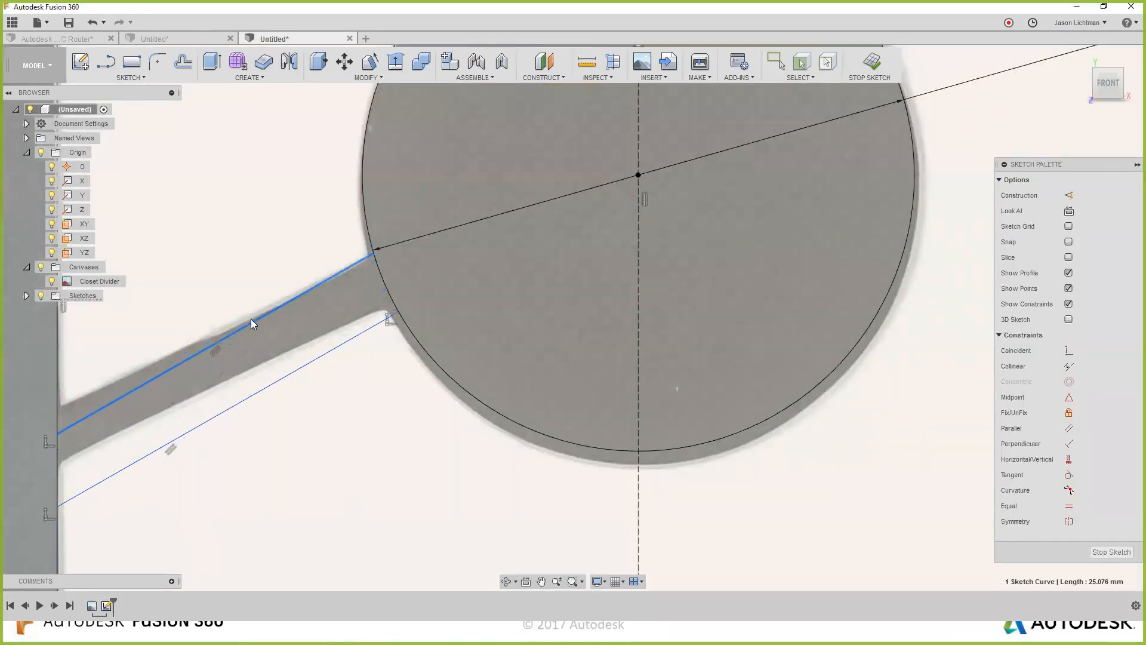
pyautogui.press('Escape')
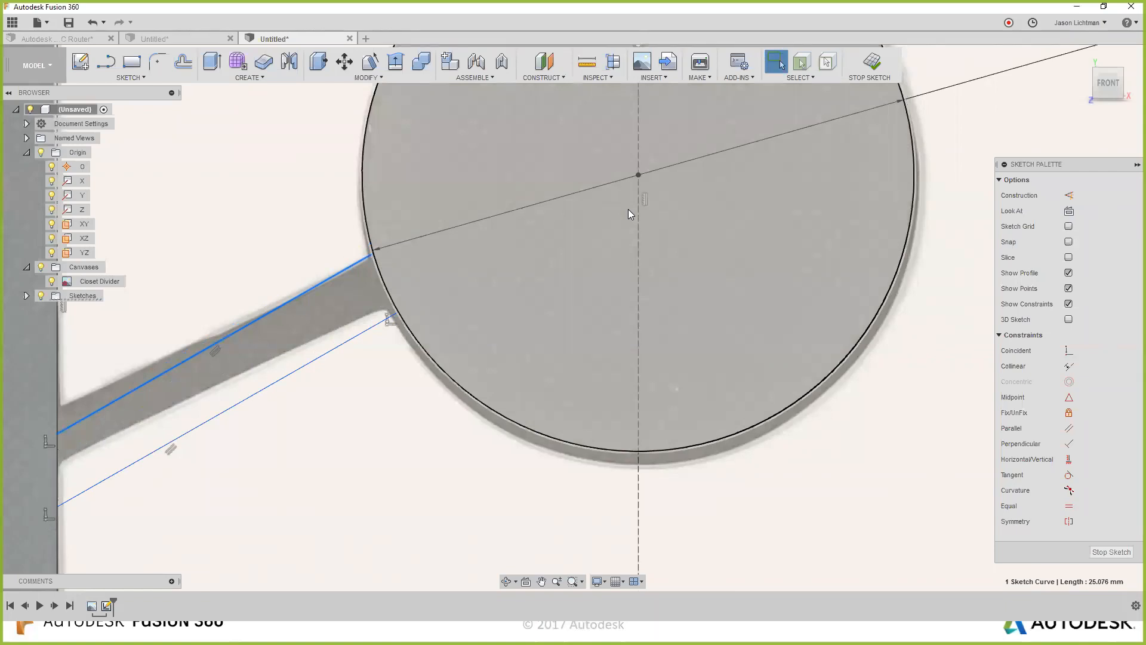
pyautogui.hotkey('ctrl', 'z')
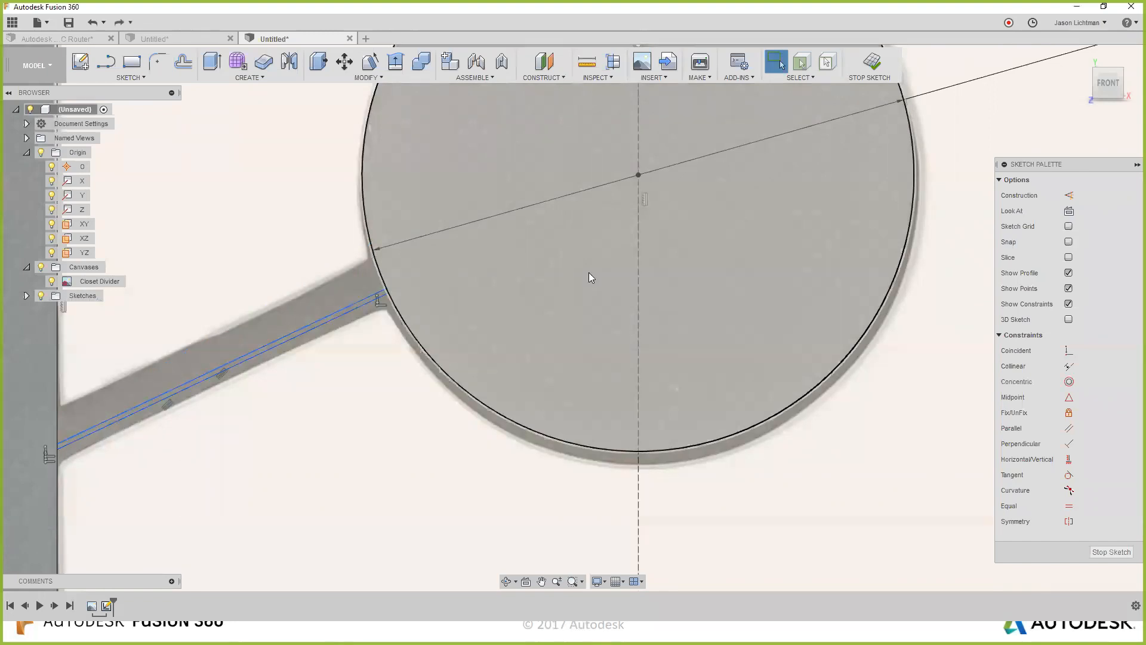
pyautogui.hotkey('ctrl', 'y')
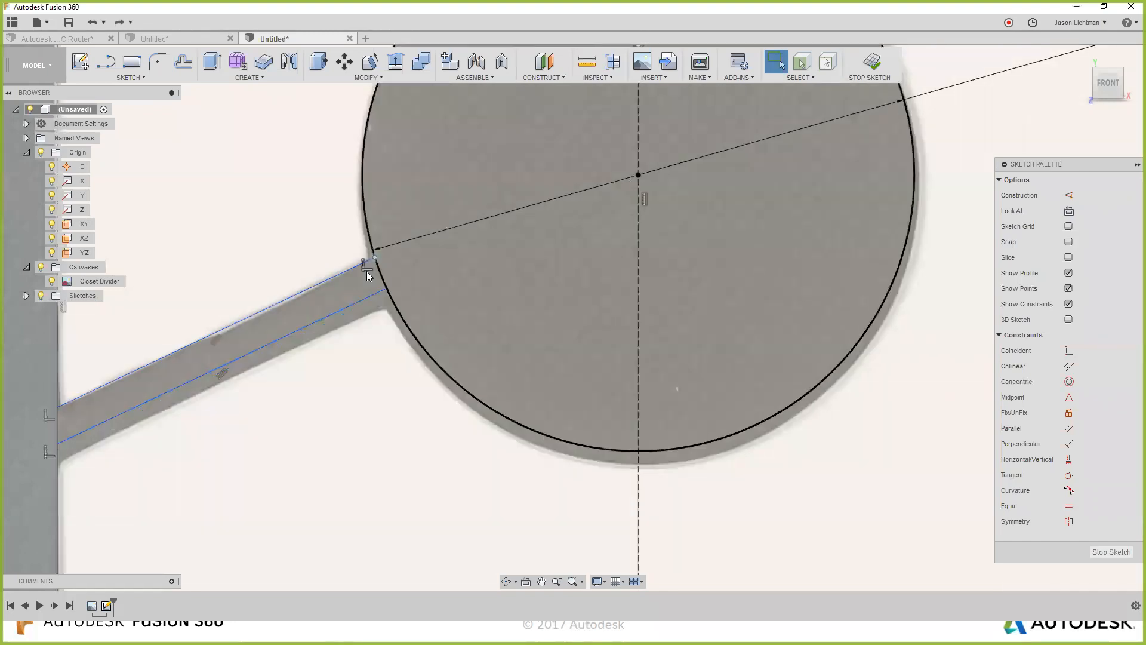
# Dimension the angle between the outline's left edge and the upper channel line as 65 degrees.
pyautogui.scroll(-2, 421, 349)
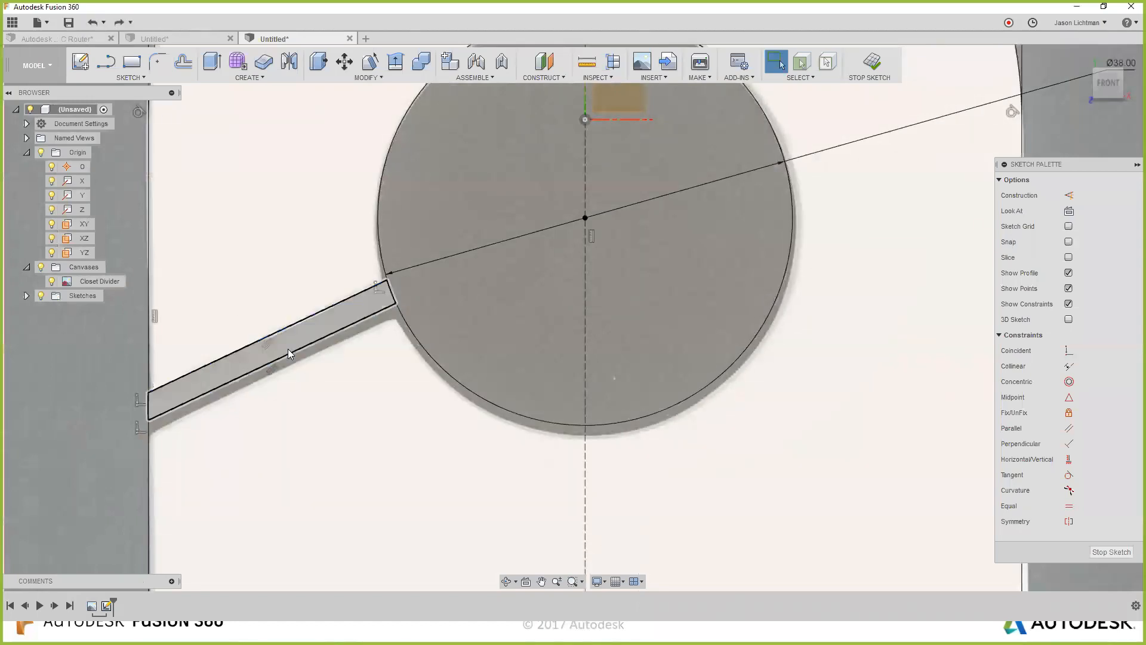
pyautogui.moveTo(296, 353); pyautogui.dragTo(300, 354)
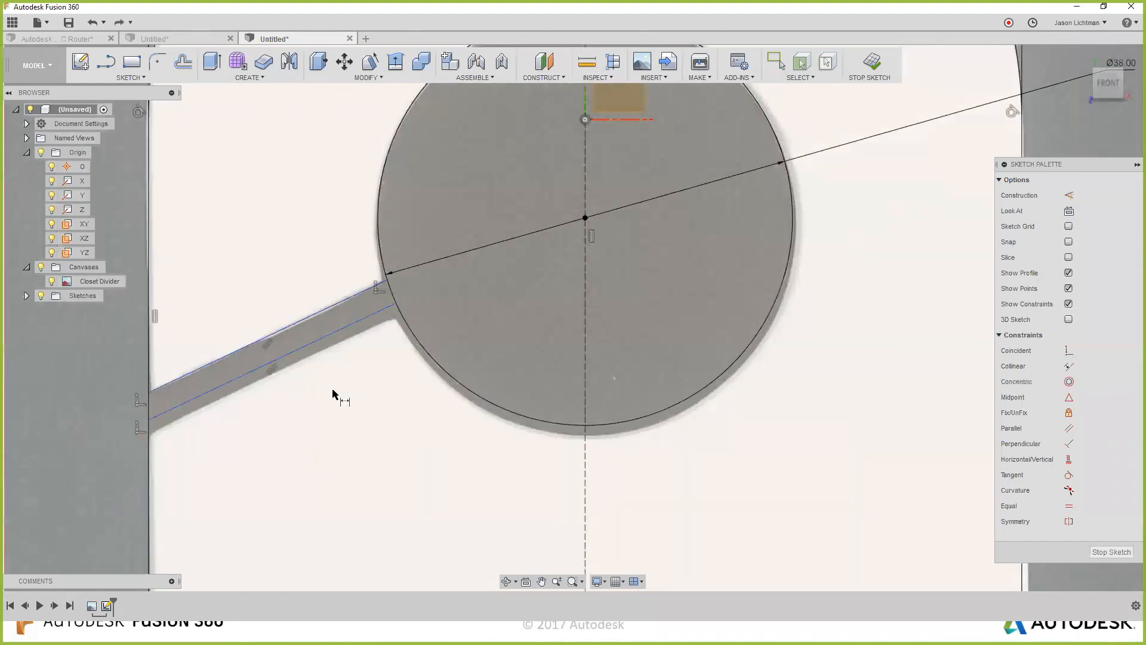
pyautogui.scroll(3, 337, 384)
pyautogui.click(310, 348)
pyautogui.click(230, 332)
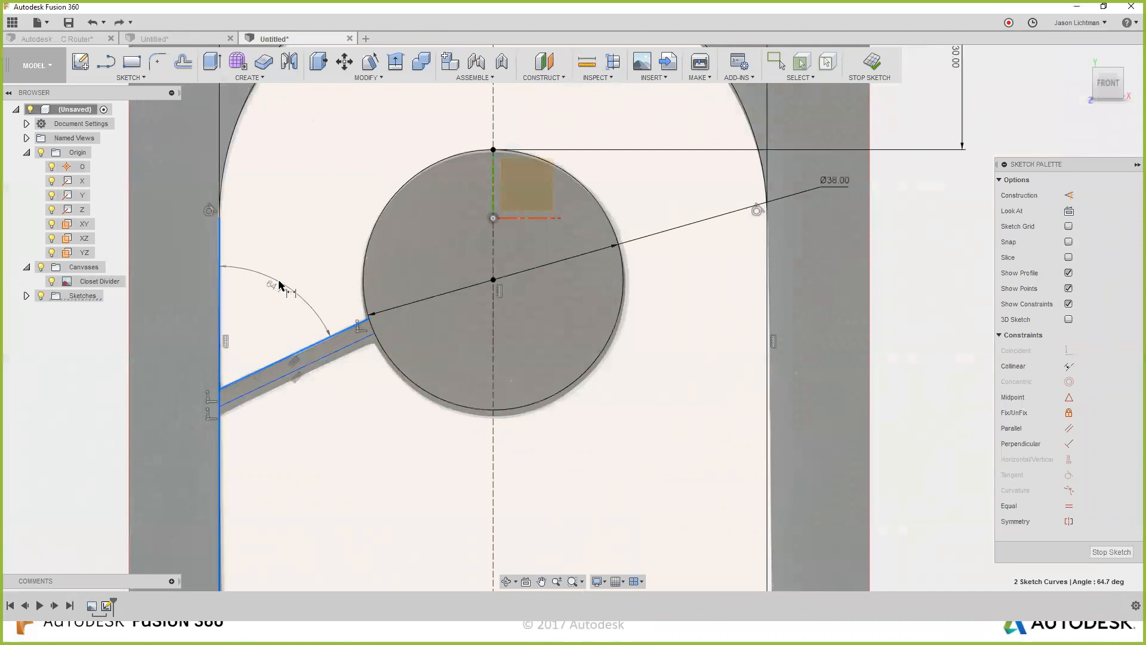
pyautogui.click(283, 298)
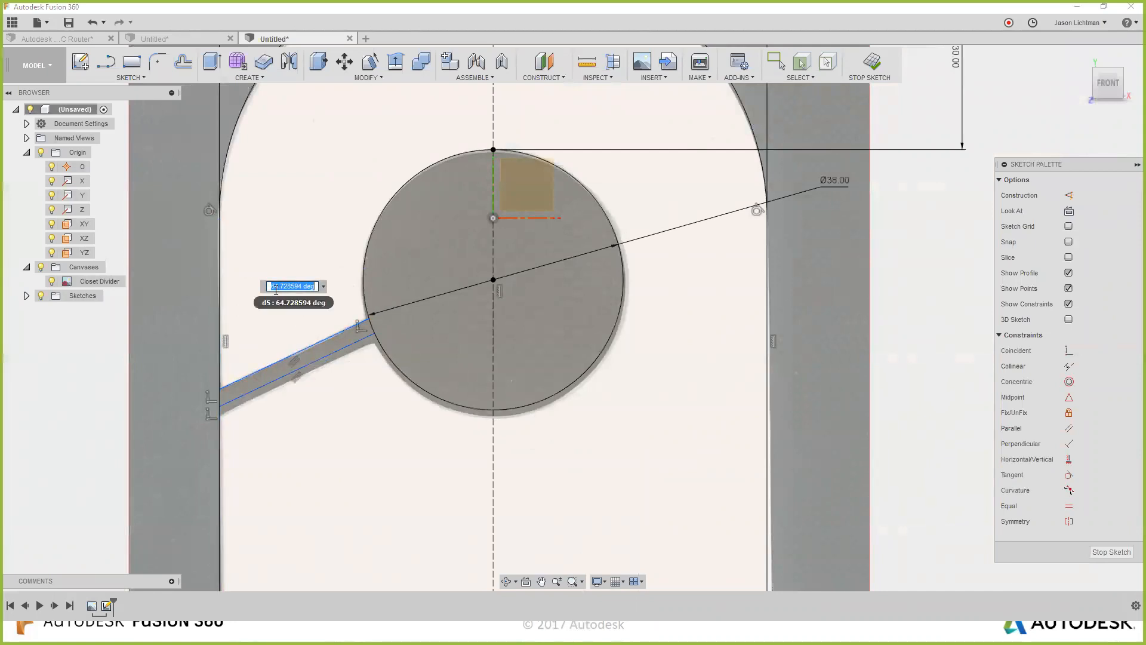
pyautogui.write('65')
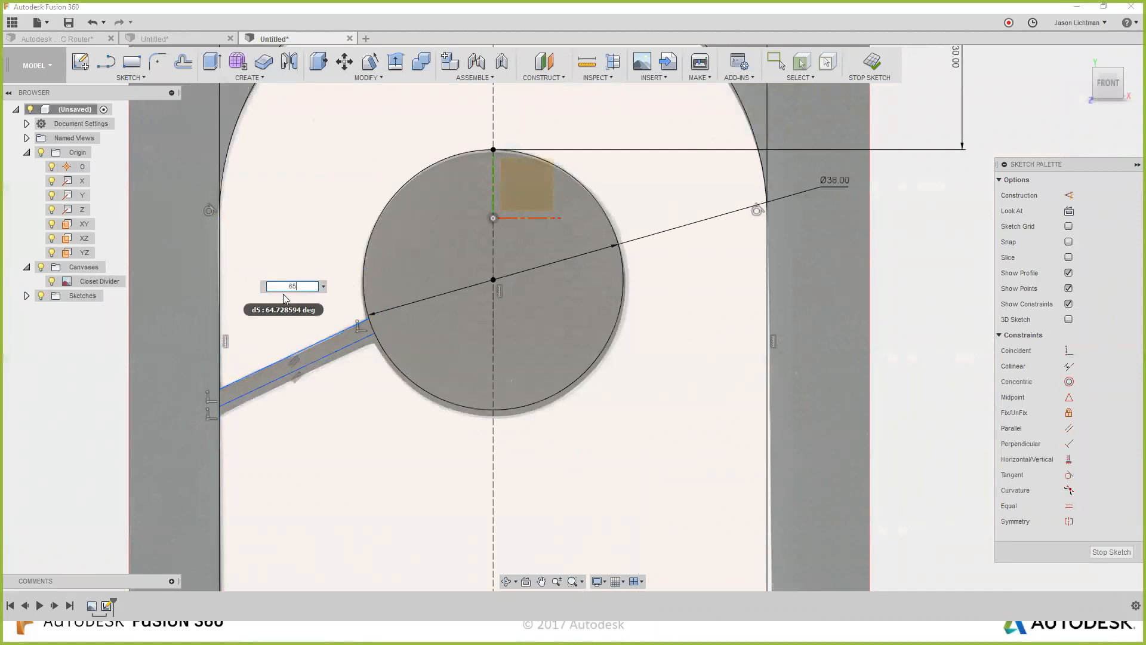
pyautogui.press('Return')
# Dimension the vertical distance from the circle's centre to the upper channel line's inner endpoint as 5.675 mm.
pyautogui.scroll(-2, 284, 297)
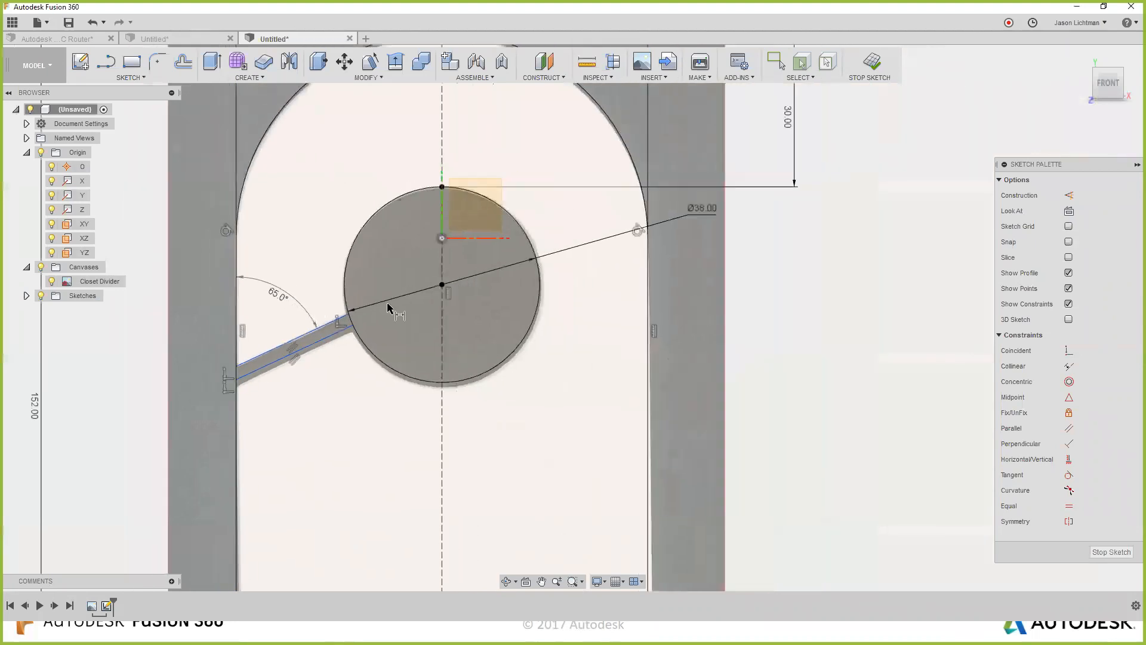
pyautogui.scroll(2, 467, 288)
pyautogui.click(299, 321)
pyautogui.click(426, 281)
pyautogui.click(492, 294)
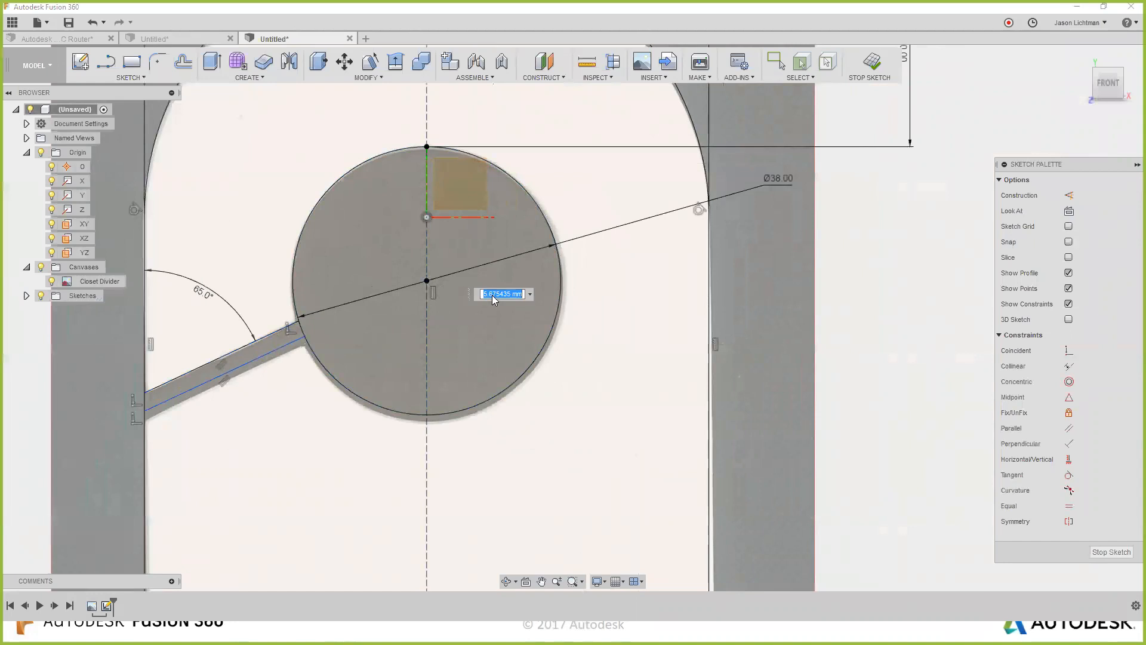
pyautogui.click(488, 294)
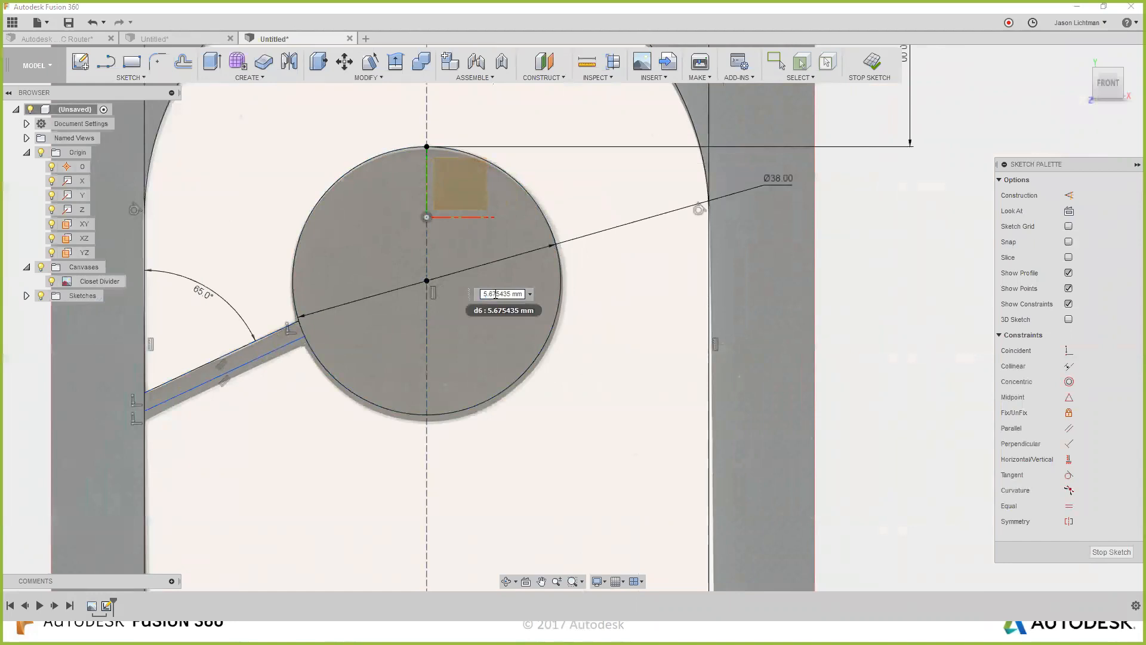
pyautogui.moveTo(497, 293); pyautogui.dragTo(536, 306)
pyautogui.press('BackSpace')
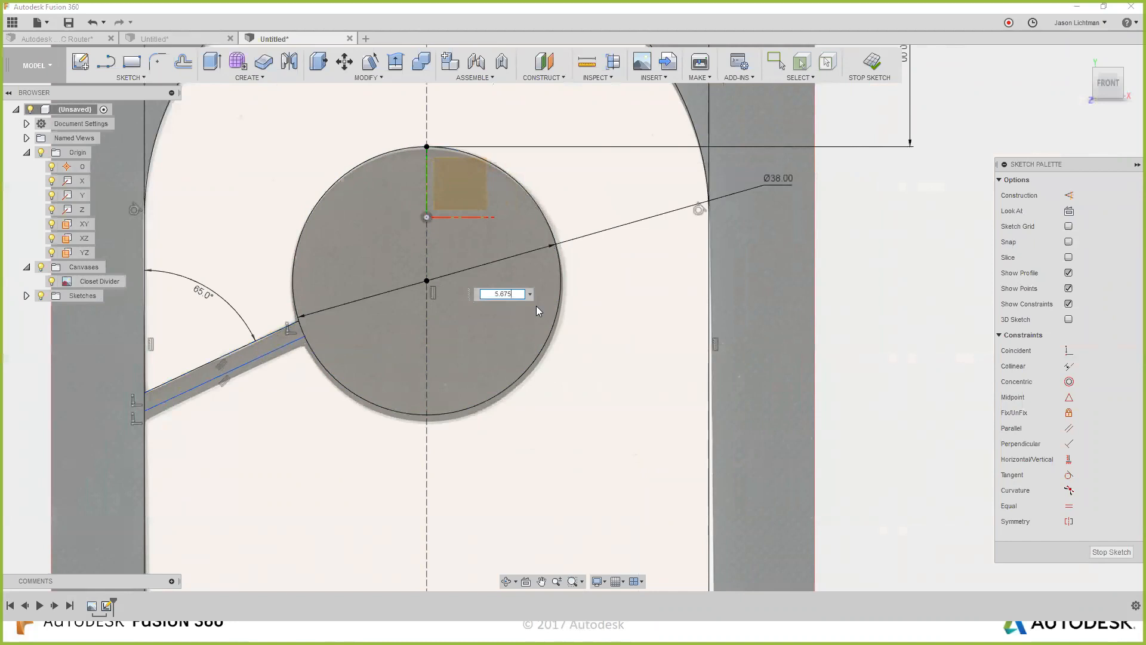
pyautogui.write('5')
pyautogui.press('Return')
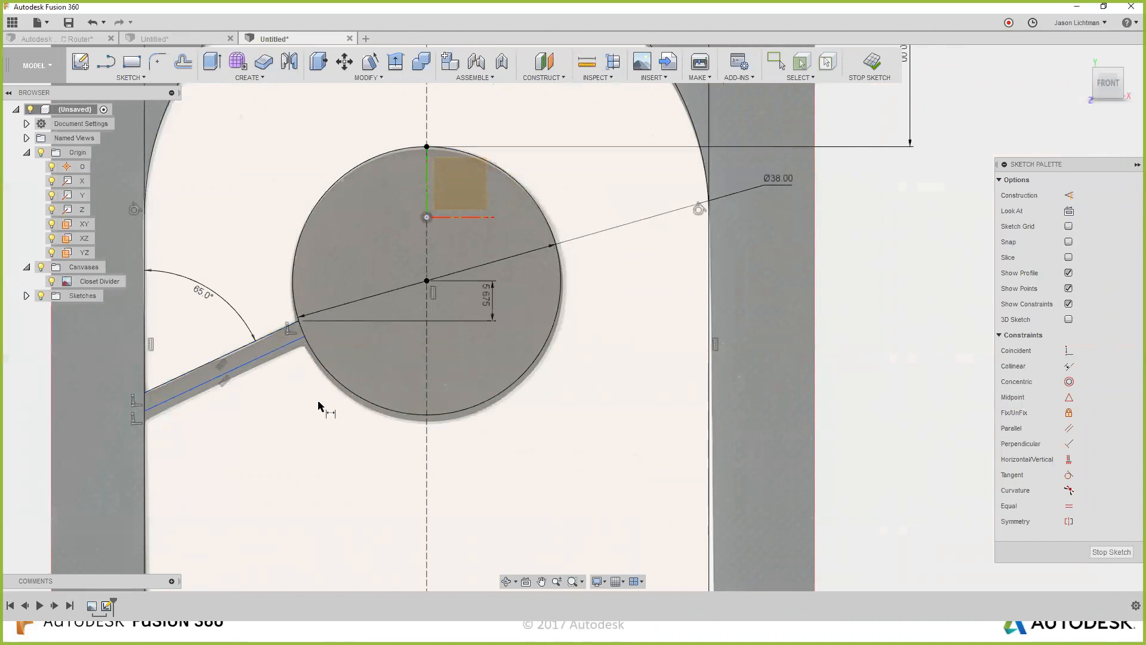
# Dimension the spacing between the two parallel channel lines as 3.15 mm.
pyautogui.scroll(2, 234, 380)
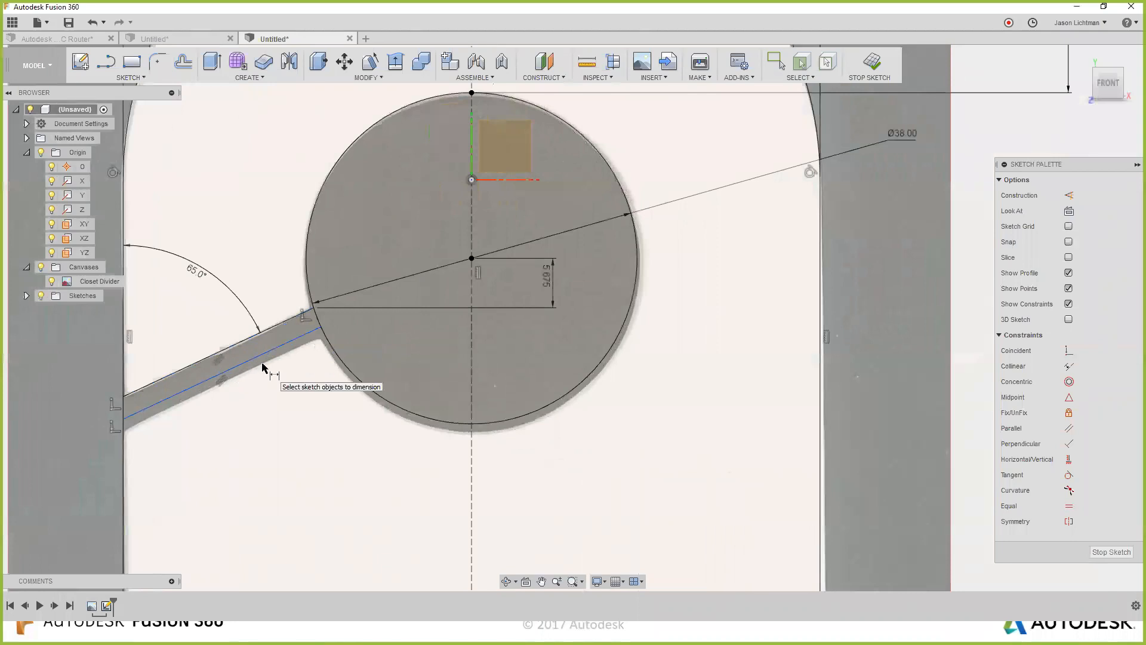
pyautogui.press('Escape')
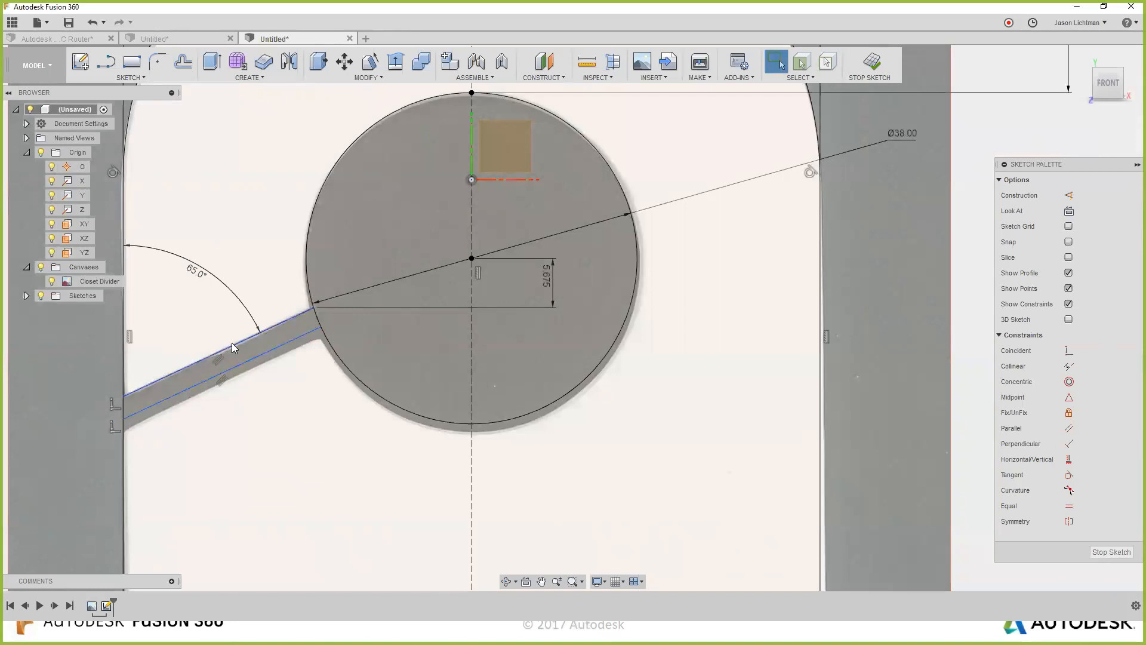
pyautogui.moveTo(248, 378); pyautogui.dragTo(255, 386)
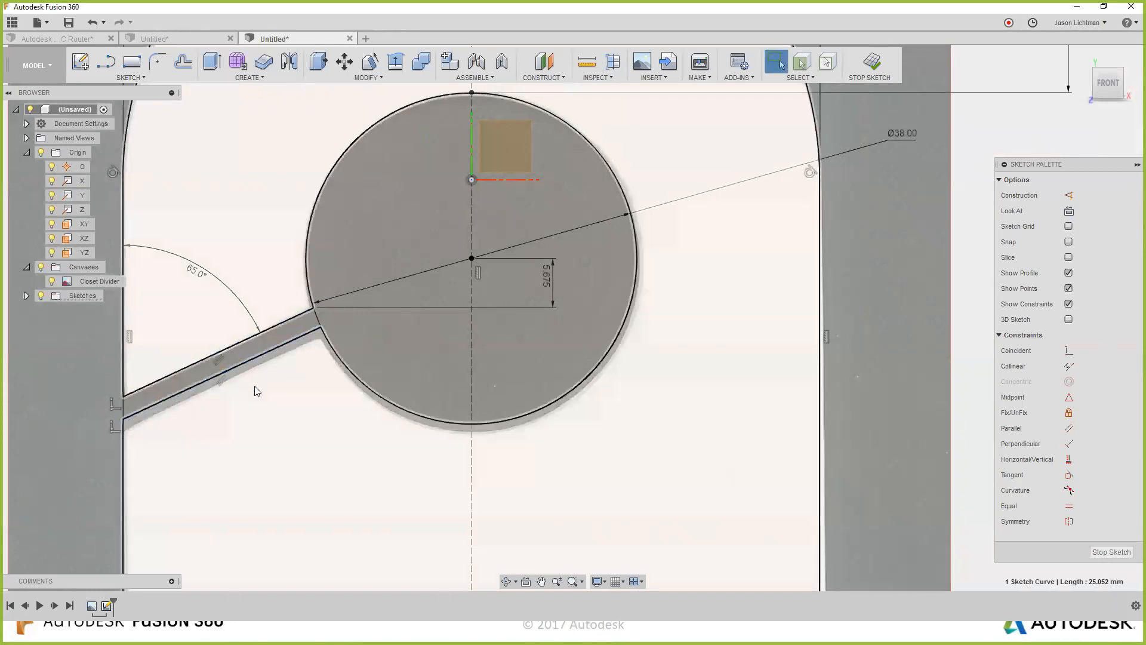
pyautogui.keyDown('shift'); pyautogui.click(220, 352); pyautogui.keyUp('shift')
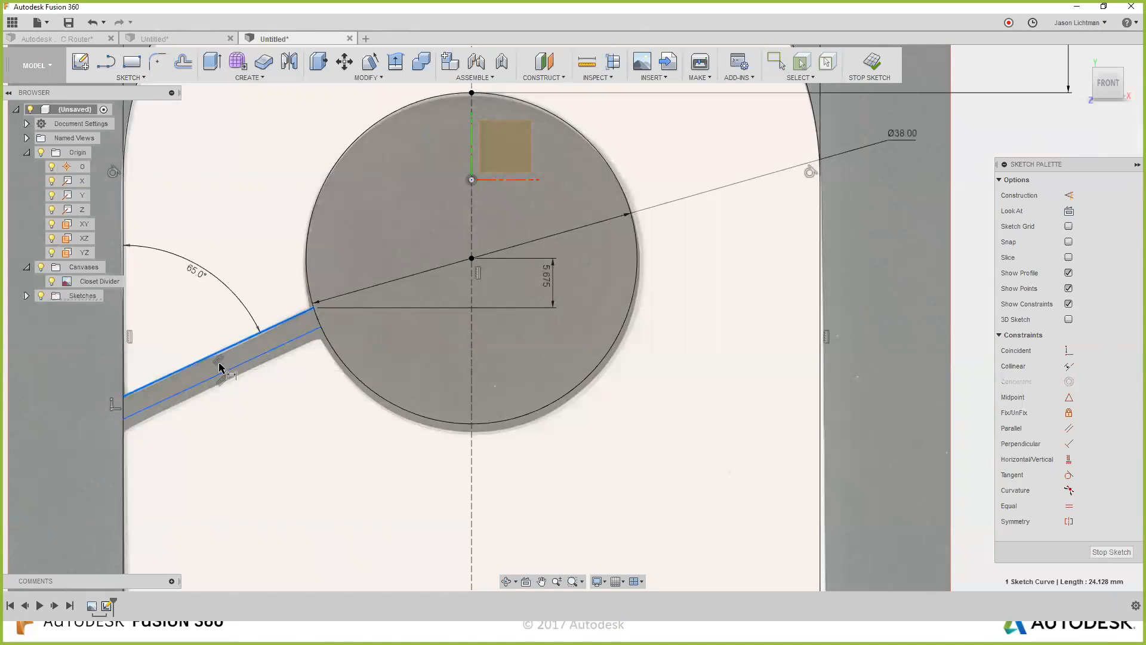
pyautogui.click(77, 384)
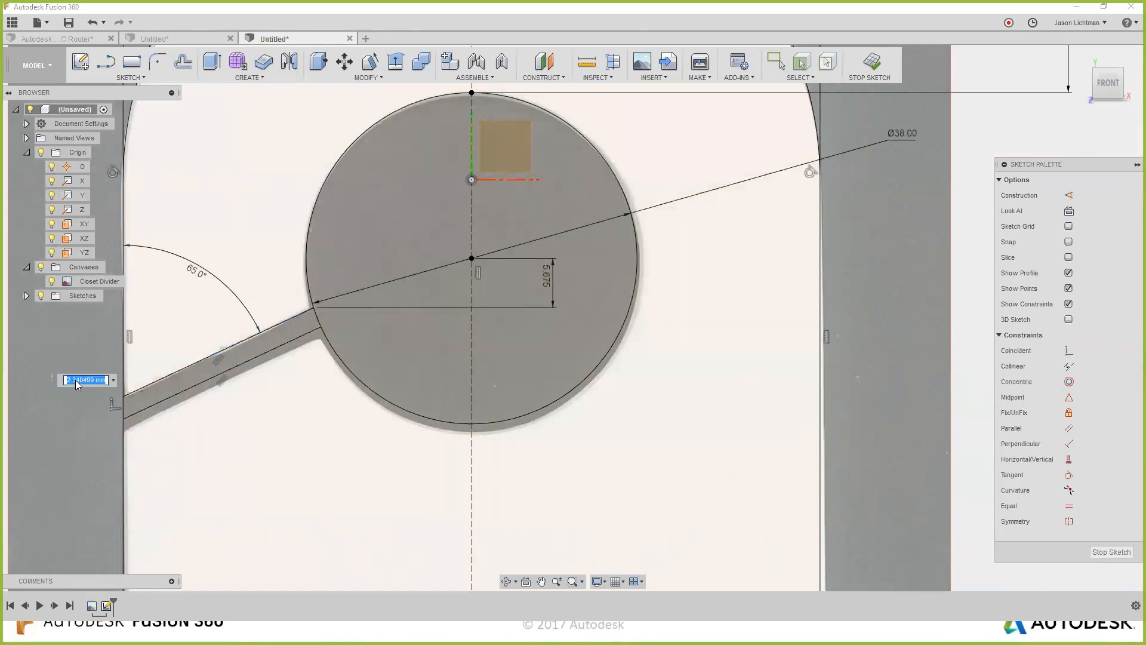
pyautogui.press('BackSpace')
pyautogui.write('3.15')
pyautogui.press('Return')
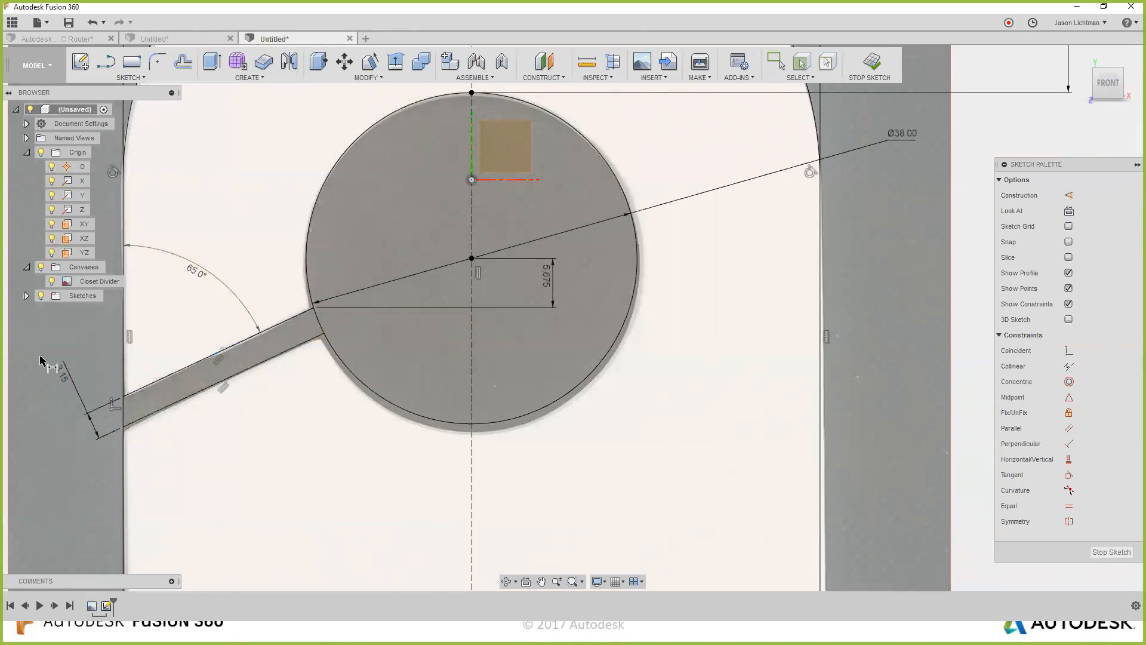
# Compare the dimensioned channel, hole and outline with the shapes in the canvas image.
pyautogui.scroll(-2, 42, 358)
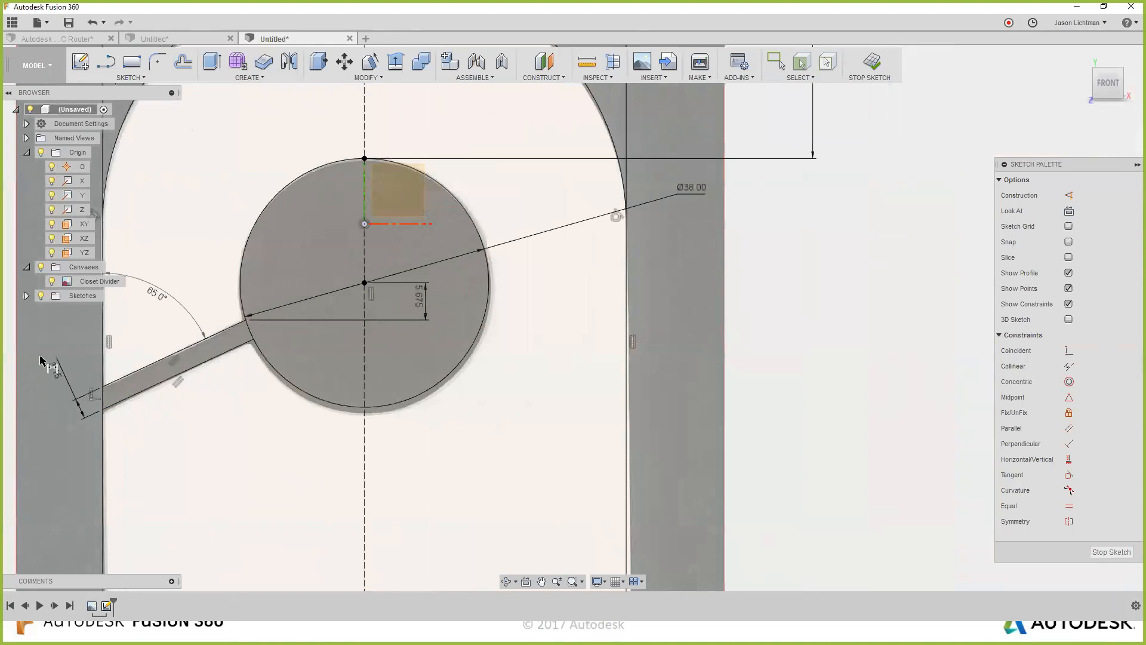
pyautogui.scroll(-6, 40, 358)
pyautogui.scroll(1, 316, 437)
pyautogui.moveTo(317, 437); pyautogui.dragTo(522, 420, button='middle')
pyautogui.scroll(-1, 521, 419)
pyautogui.scroll(-1, 521, 424)
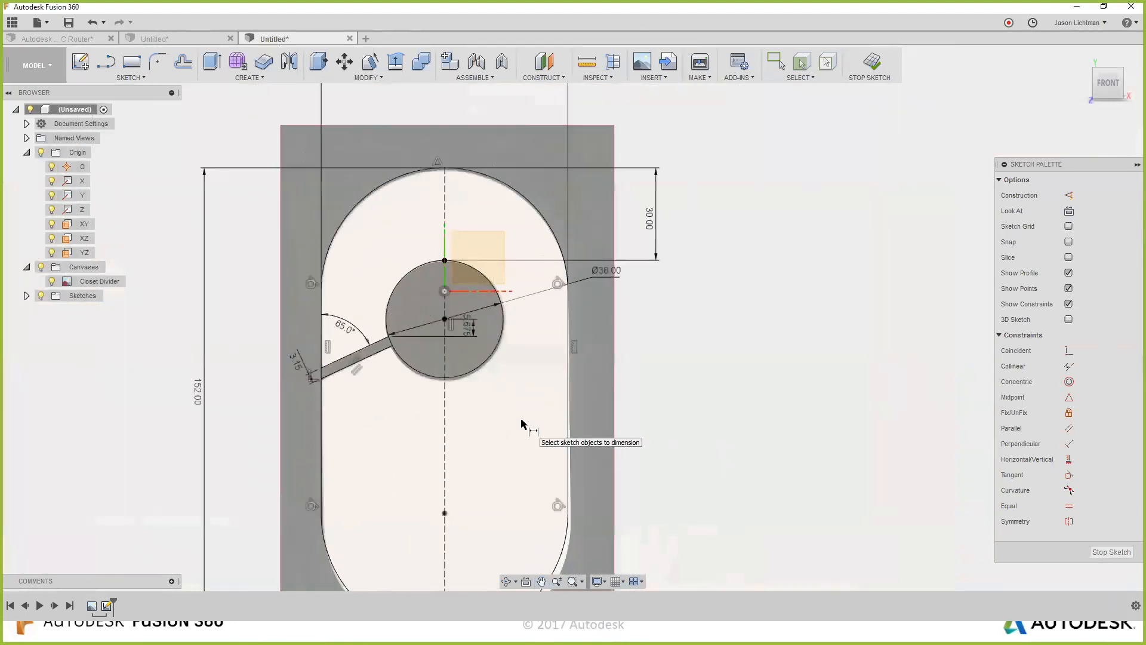
pyautogui.scroll(3, 413, 351)
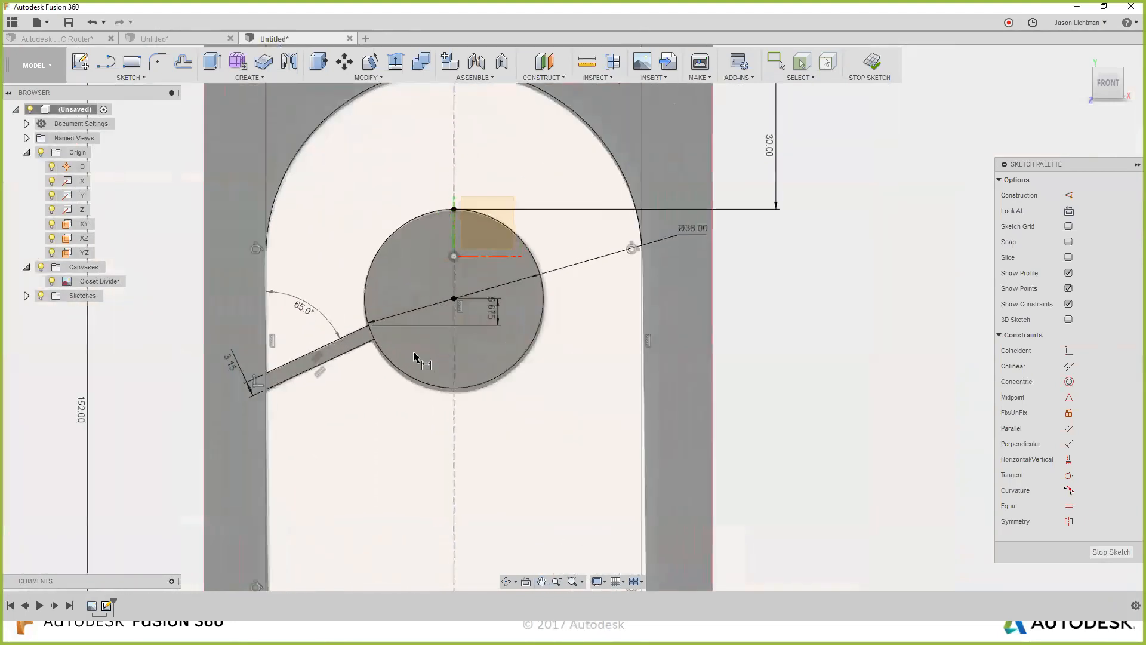
pyautogui.scroll(2, 413, 351)
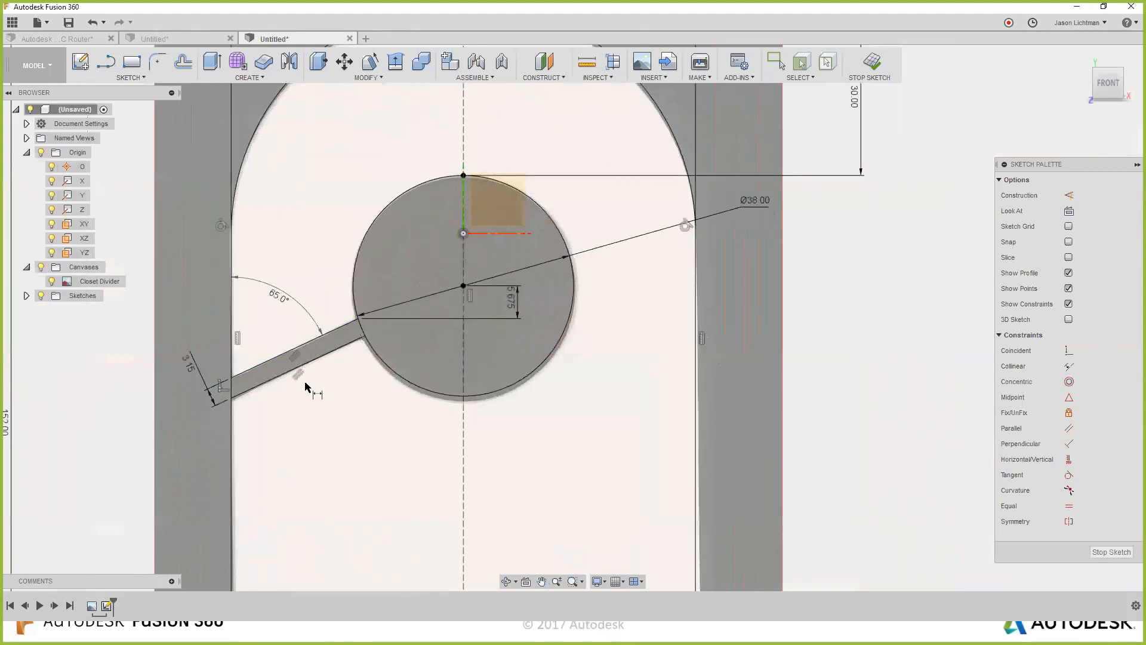
# Hide the Closet Divider canvas and draw a slanted 3-point rectangle about 47 mm long below the channel, from inside the hole past the outline's left edge.
pyautogui.click(51, 281)
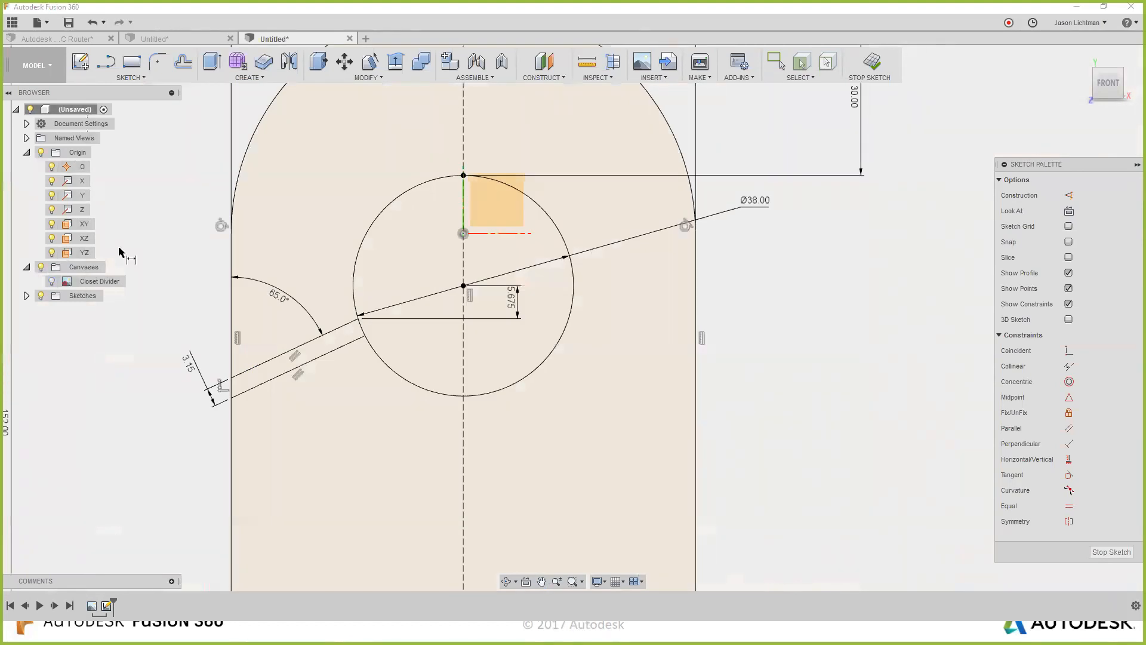
pyautogui.click(130, 78)
pyautogui.moveTo(127, 123)
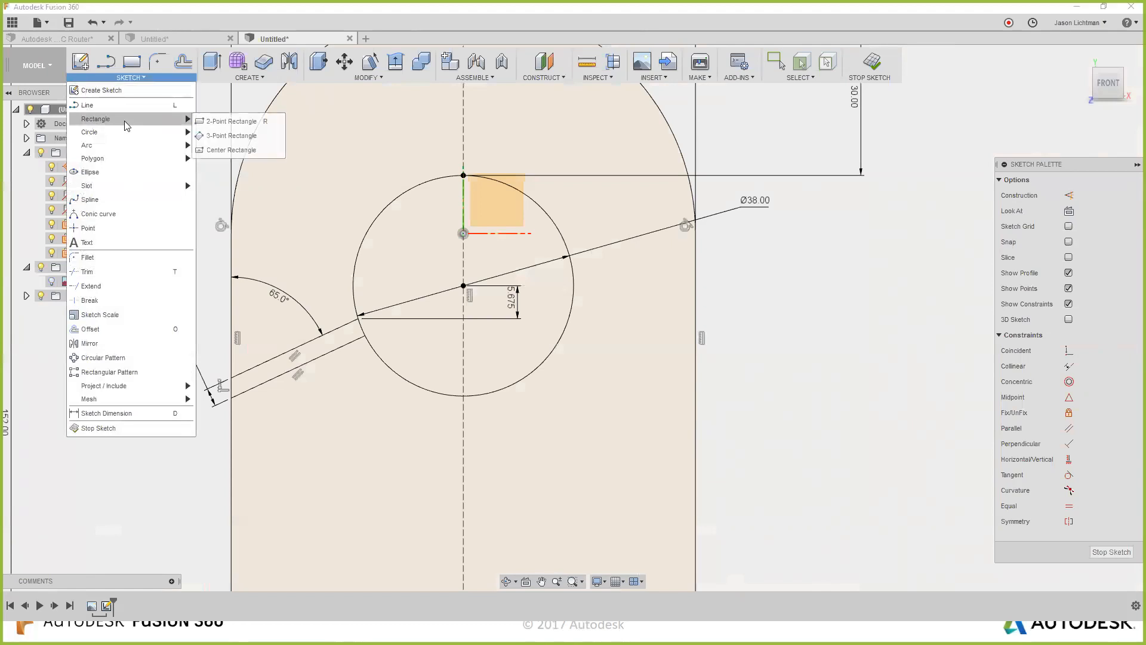
pyautogui.click(234, 137)
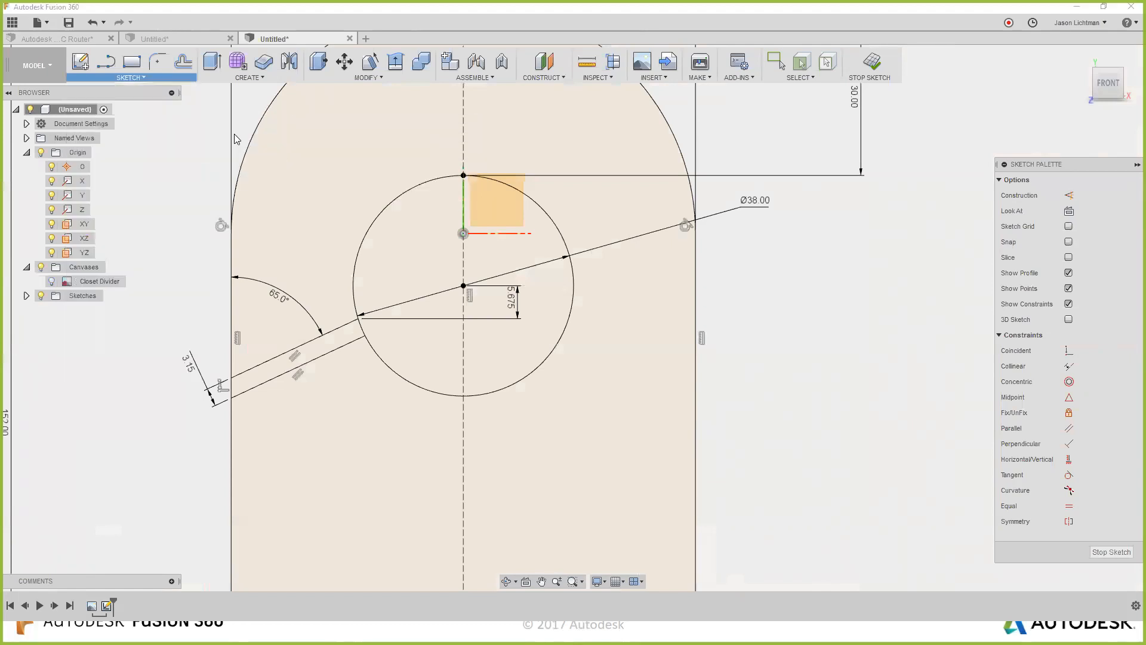
pyautogui.click(407, 345)
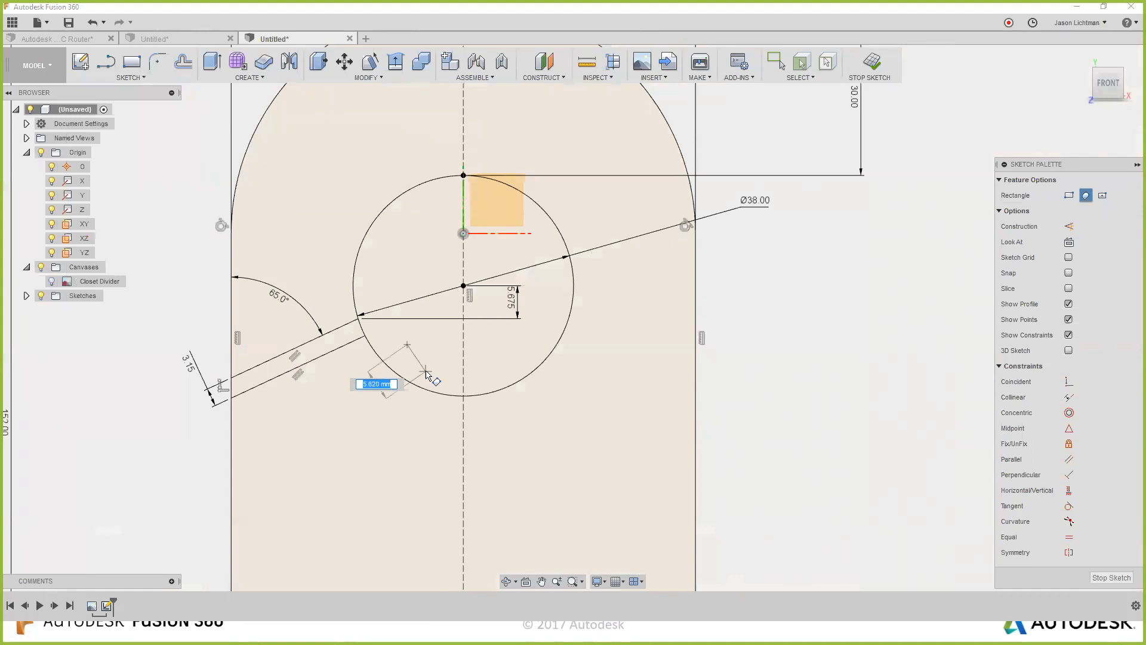
pyautogui.click(425, 371)
pyautogui.click(127, 420)
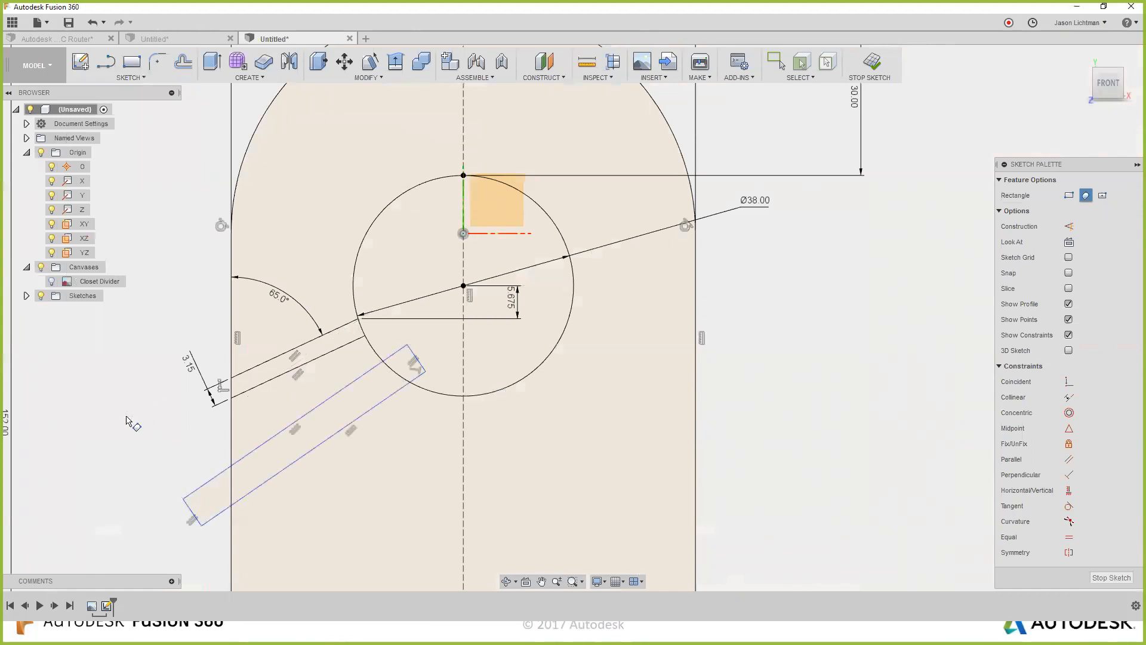
# Delete the slanted rectangle's two short sides and move the lower remaining line's outer endpoint slightly outward.
pyautogui.press('Escape')
pyautogui.click(187, 511)
pyautogui.press('Delete')
pyautogui.click(416, 357)
pyautogui.press('Delete')
pyautogui.moveTo(201, 526); pyautogui.dragTo(195, 530)
pyautogui.click(193, 493)
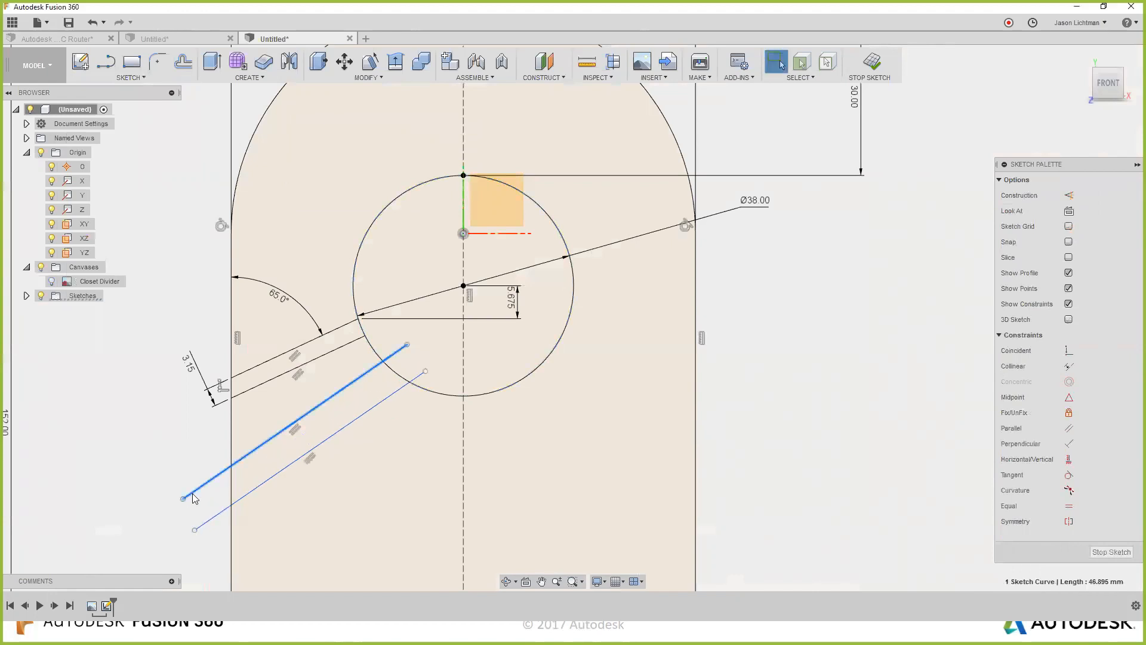
# Delete the two remaining slanted lines below the entry channel.
pyautogui.press('Delete')
pyautogui.click(215, 517)
pyautogui.press('Delete')
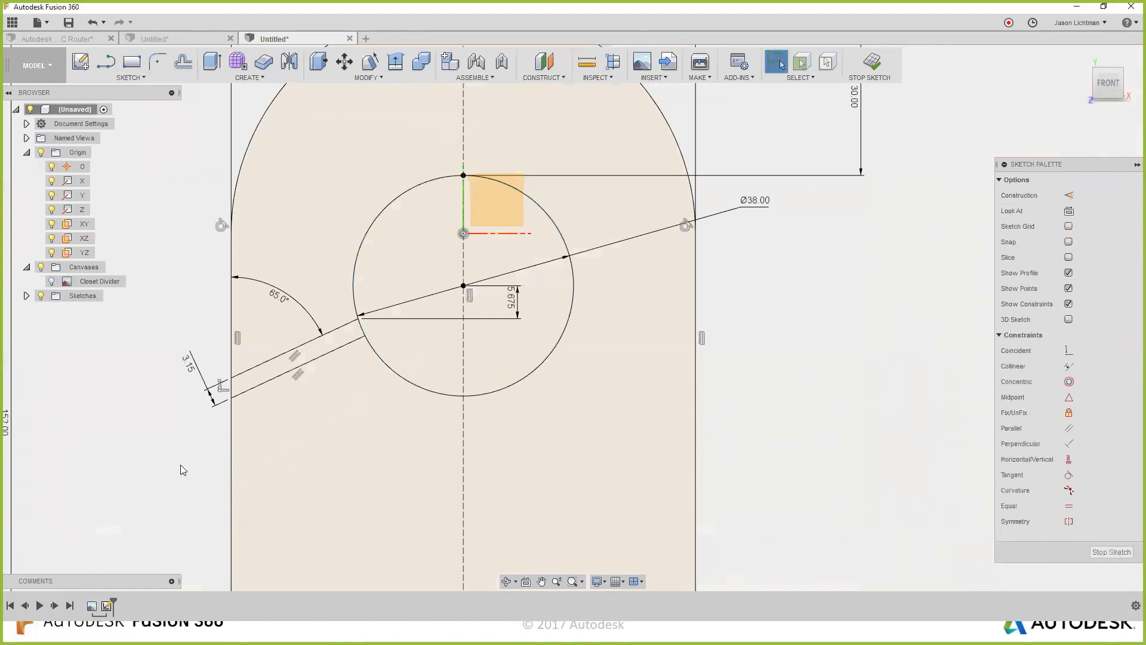
pyautogui.scroll(-4, 199, 478)
pyautogui.moveTo(601, 465); pyautogui.dragTo(648, 359, button='middle')
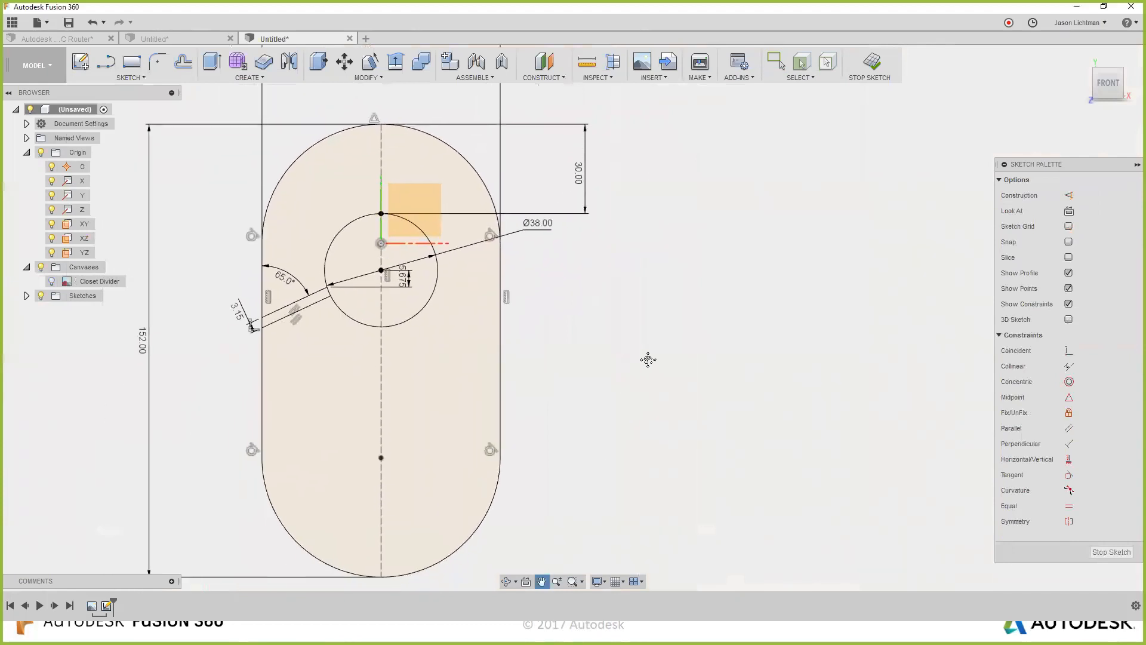
pyautogui.scroll(-3, 648, 359)
pyautogui.press('Escape')
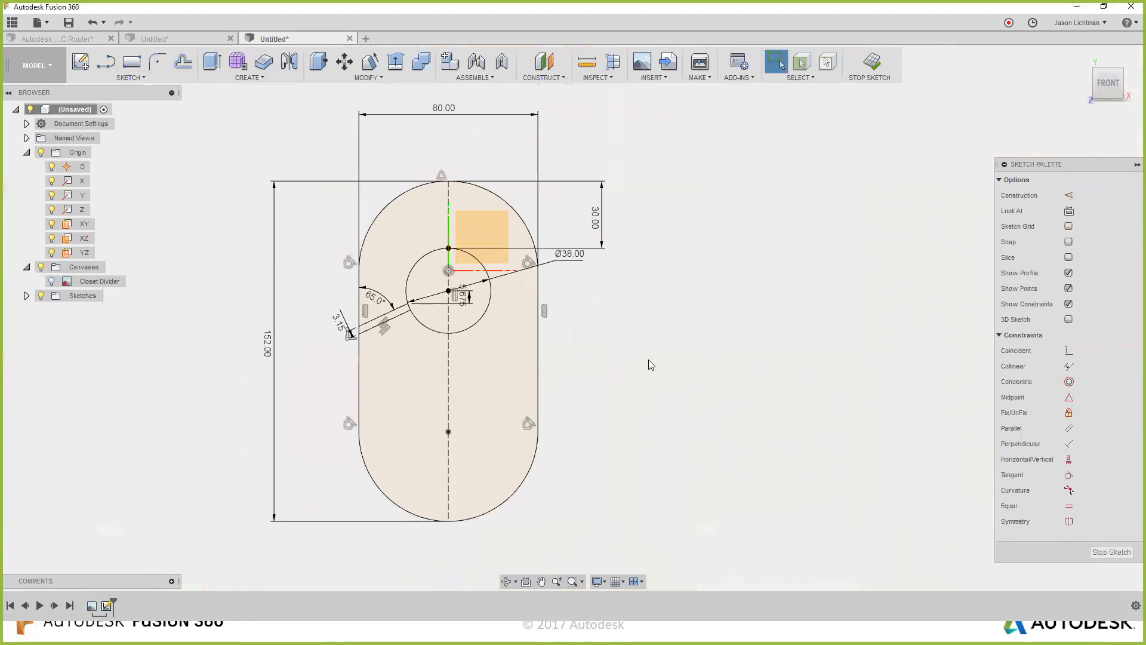
# Select the divider area and the hole area in turn to examine them as separate closed profiles.
pyautogui.click(501, 364)
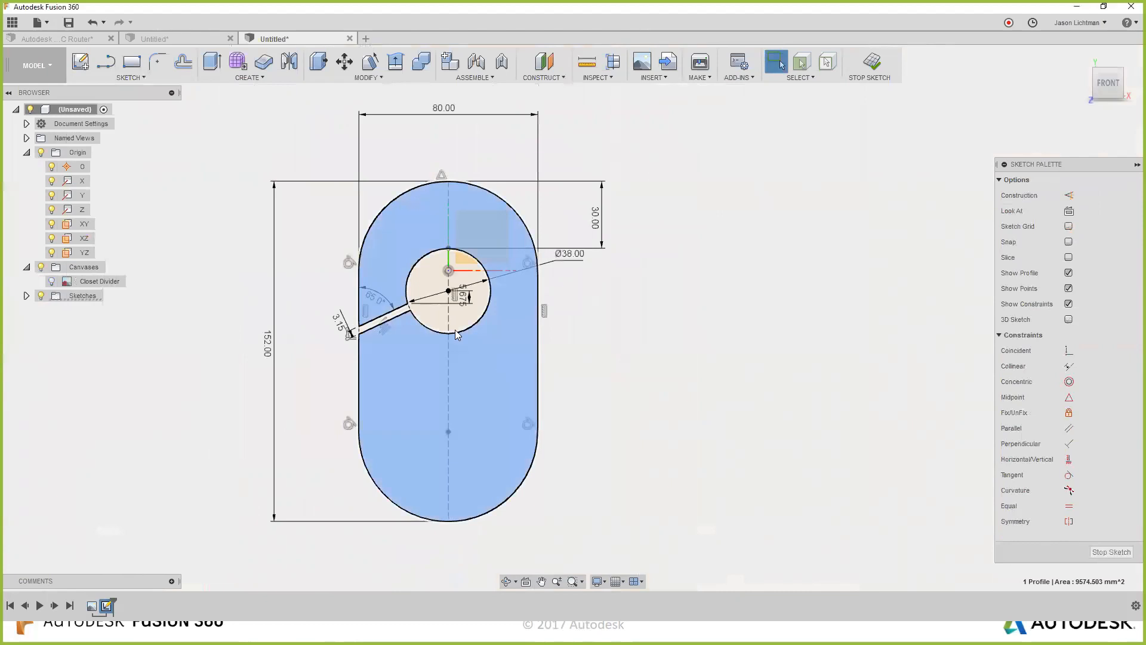
pyautogui.click(434, 322)
pyautogui.scroll(5, 432, 318)
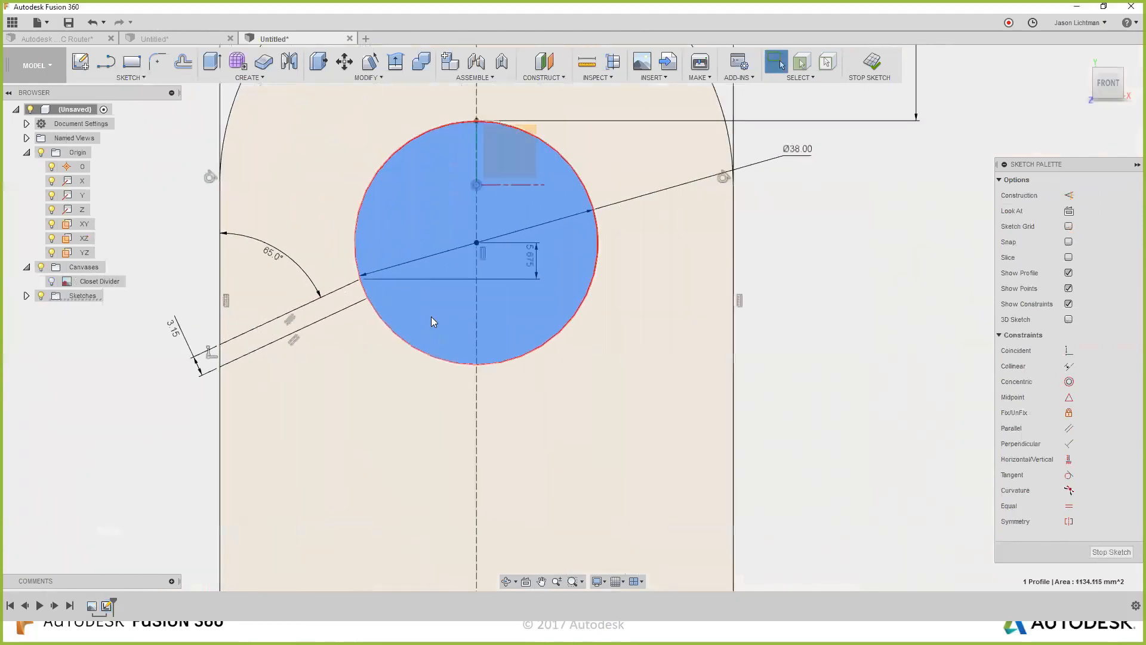
# Extrude the channel, divider and hole profiles together 60 mm as a new body.
pyautogui.click(294, 306)
pyautogui.scroll(-5, 294, 306)
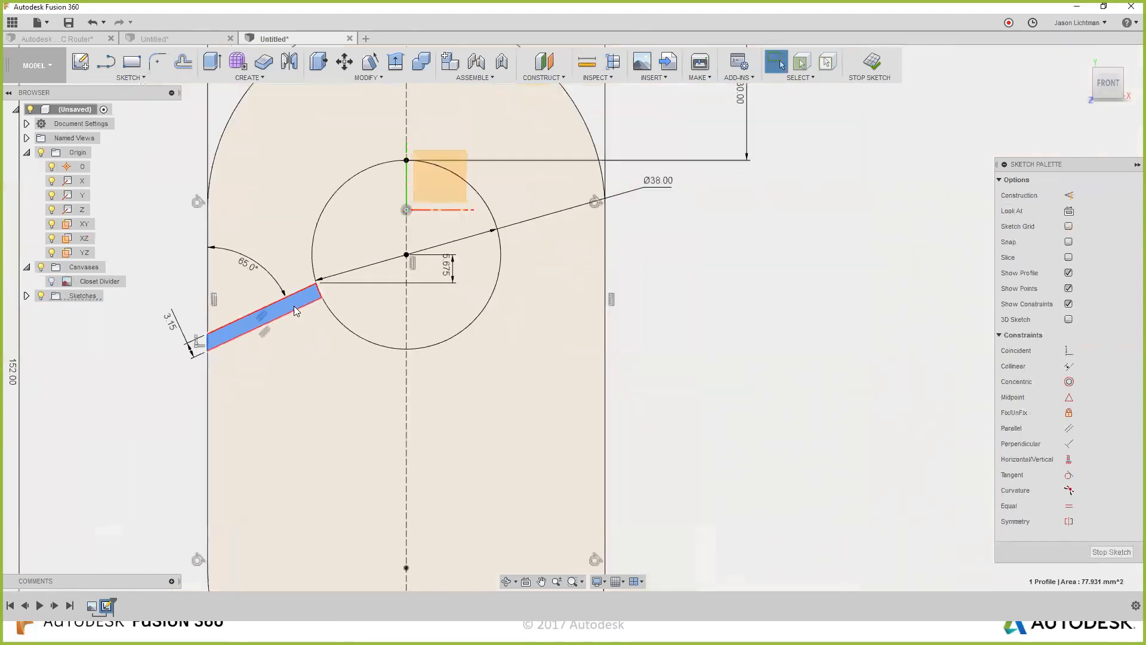
pyautogui.keyDown('shift'); pyautogui.click(306, 325); pyautogui.keyUp('shift')
pyautogui.keyDown('shift'); pyautogui.click(325, 308); pyautogui.keyUp('shift')
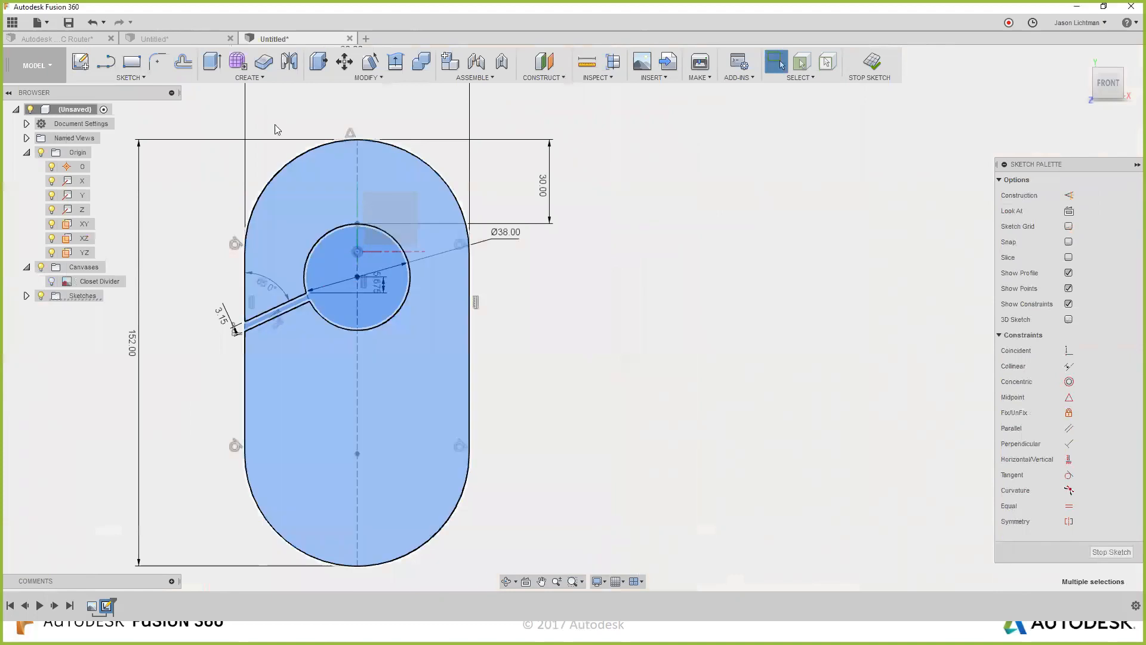
pyautogui.click(212, 63)
pyautogui.moveTo(320, 376)
pyautogui.keyDown('shift'); pyautogui.mouseDown(button='middle')
pyautogui.moveTo(302, 361)
pyautogui.moveTo(292, 371)
pyautogui.mouseUp(button='middle'); pyautogui.keyUp('shift')
pyautogui.moveTo(356, 287); pyautogui.dragTo(284, 266)
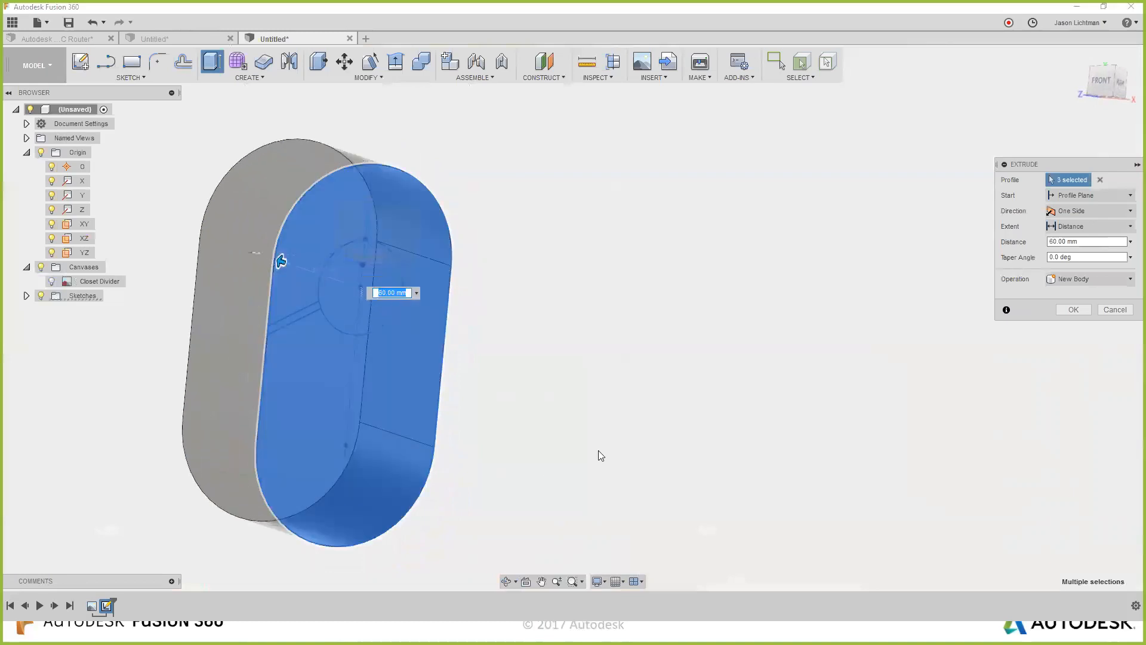
pyautogui.click(1073, 309)
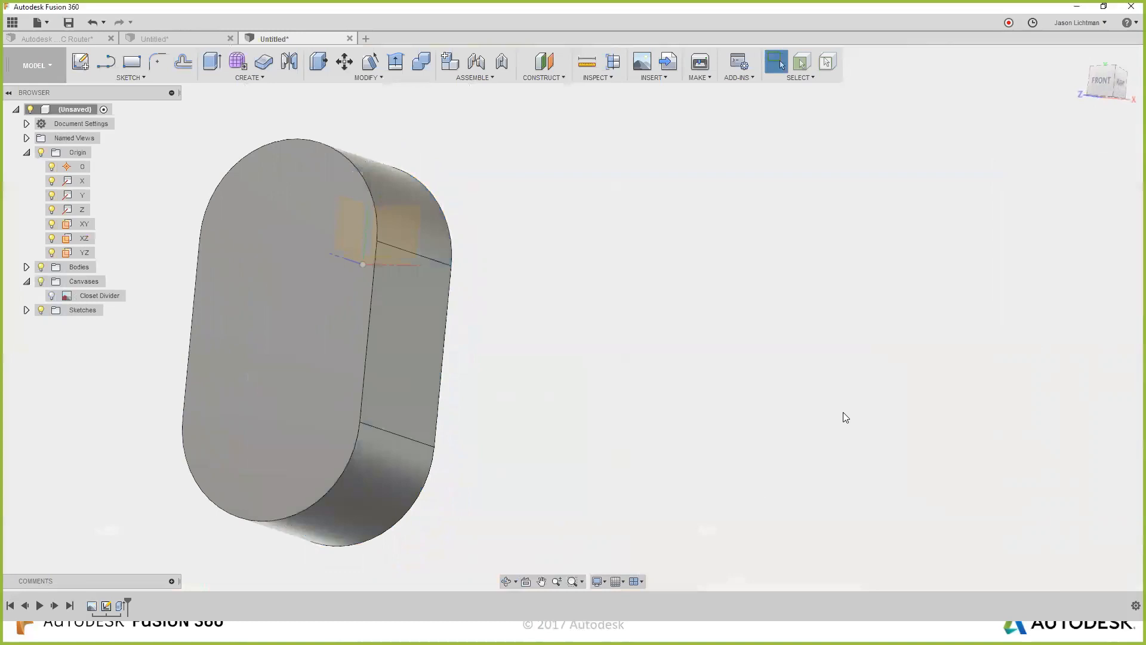
# Edit the extrusion to use only the circular hole profile.
pyautogui.moveTo(749, 433); pyautogui.dragTo(853, 419, button='middle')
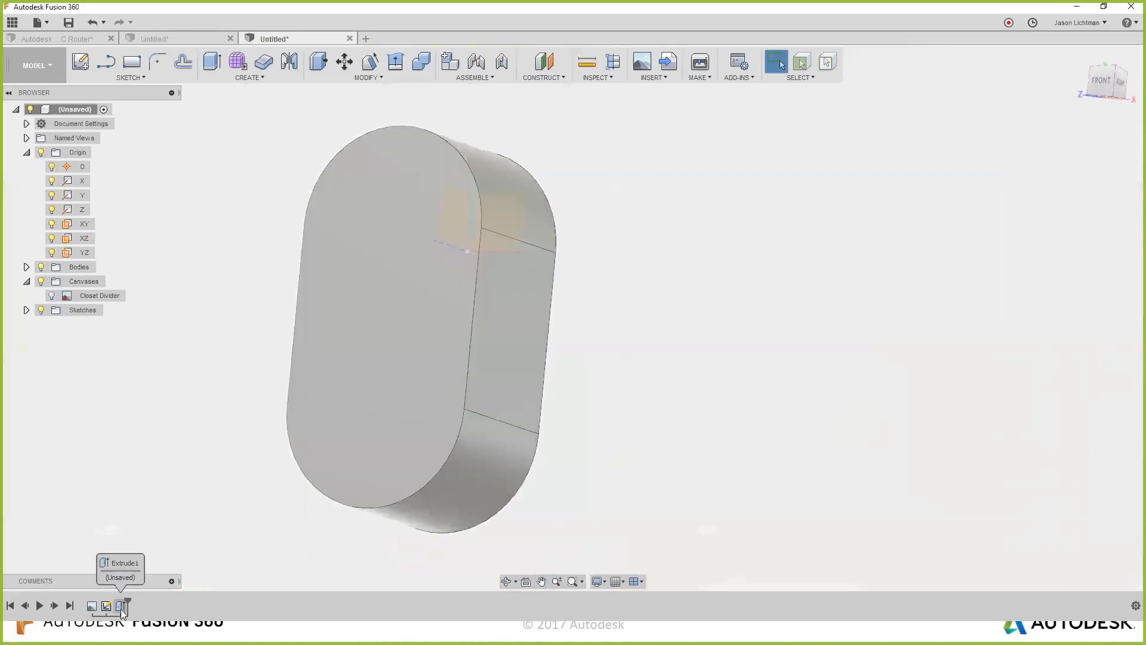
pyautogui.rightClick(121, 608)
pyautogui.click(160, 522)
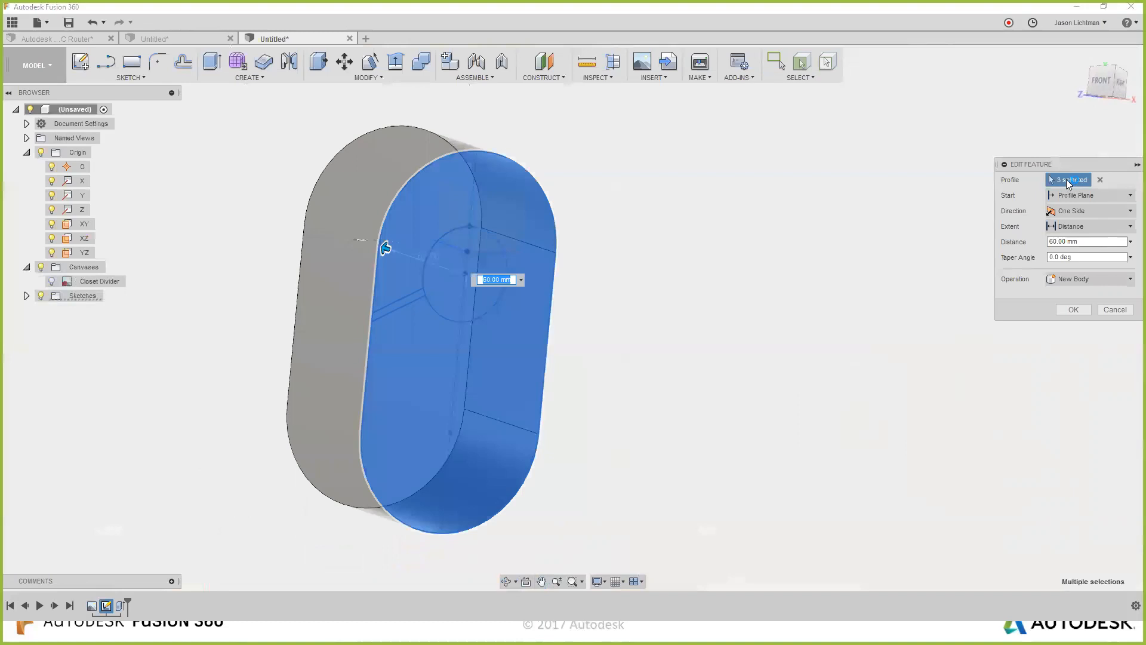
pyautogui.click(1101, 180)
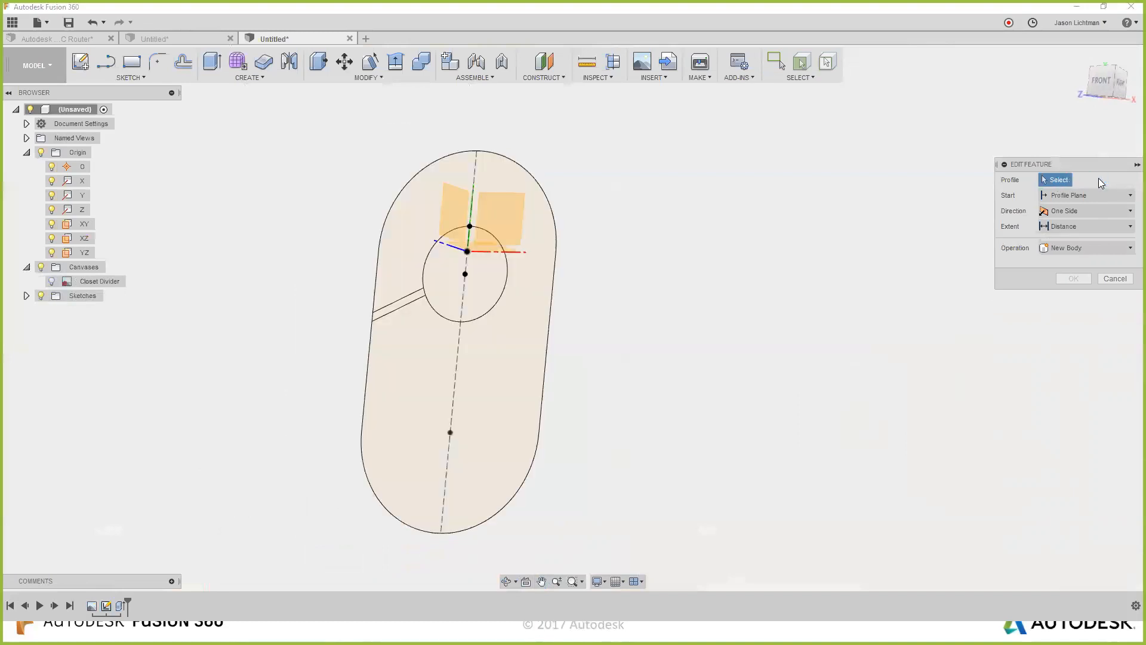
pyautogui.click(487, 280)
pyautogui.click(1072, 310)
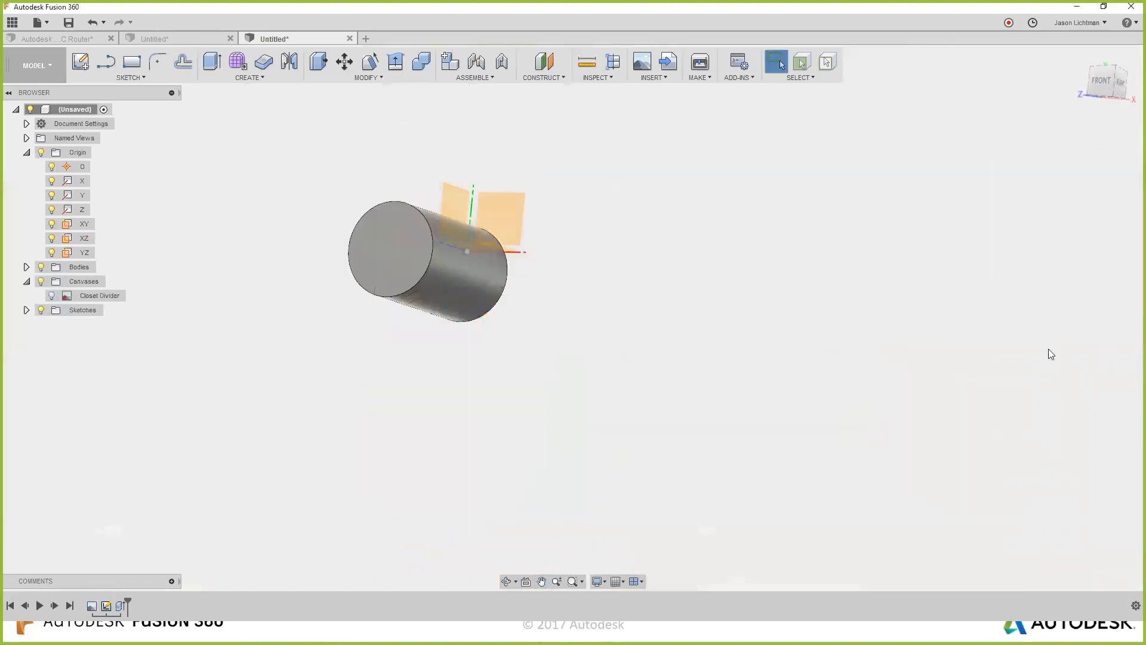
# Hide the origin geometry and add the entry channel profile to the hole's extrusion.
pyautogui.click(41, 153)
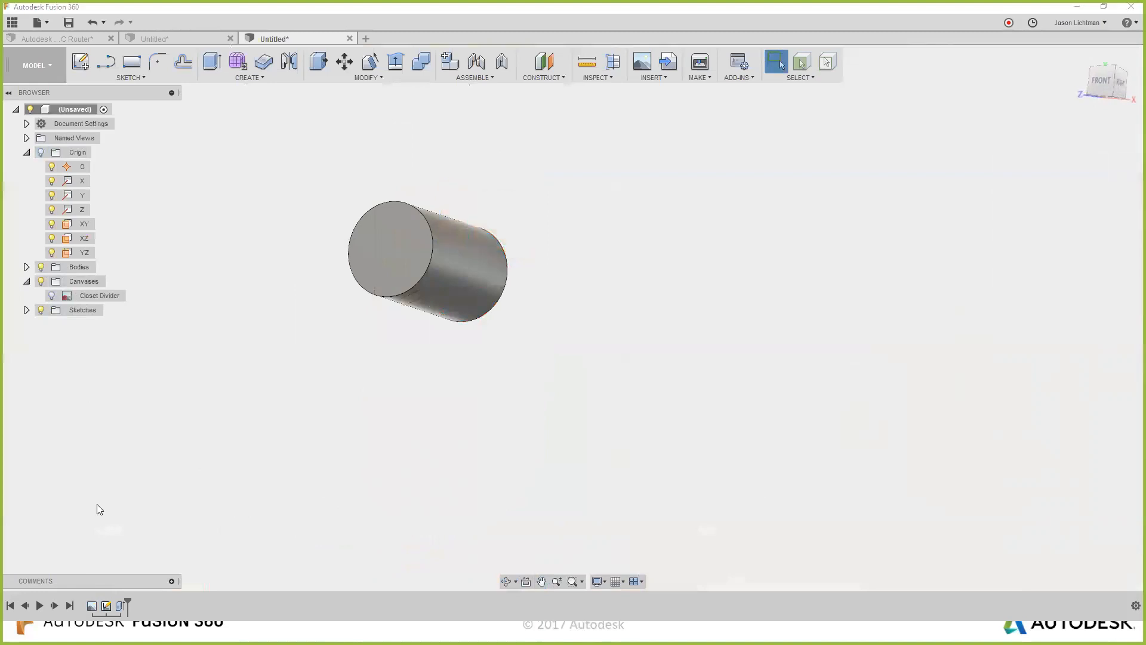
pyautogui.rightClick(121, 606)
pyautogui.click(152, 519)
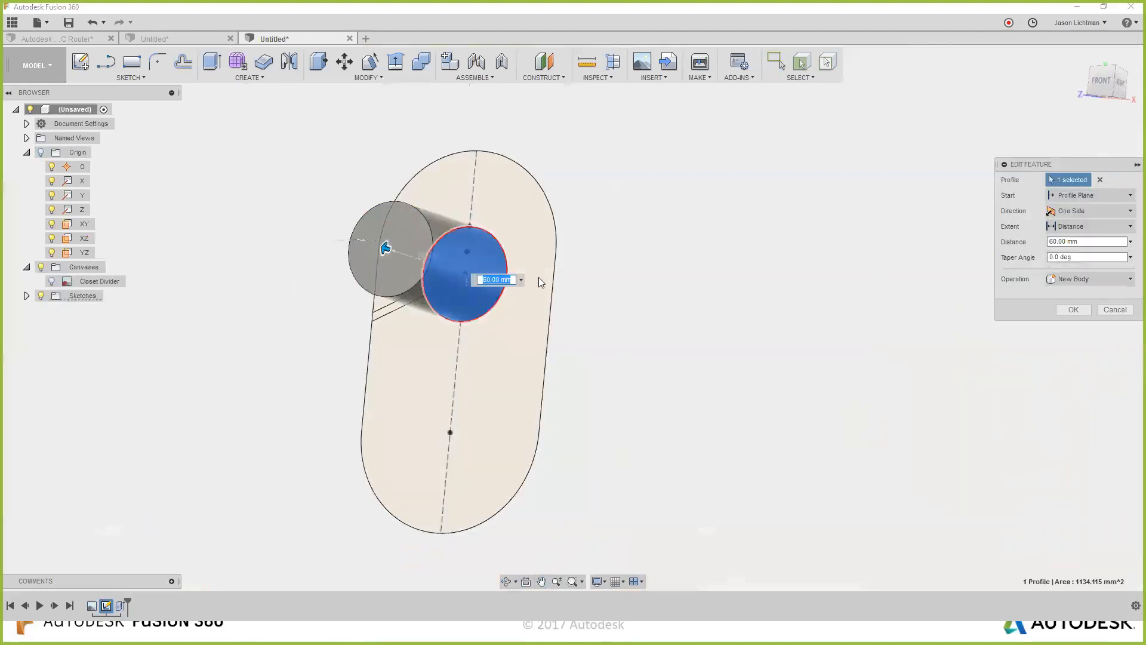
pyautogui.click(415, 301)
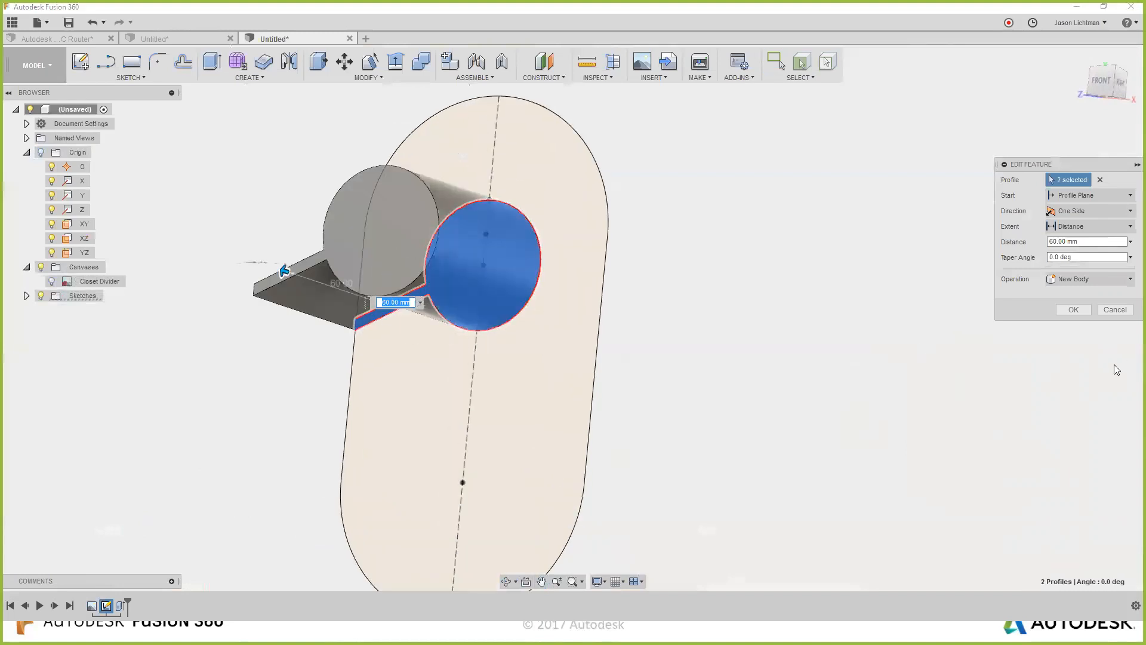
pyautogui.click(1079, 313)
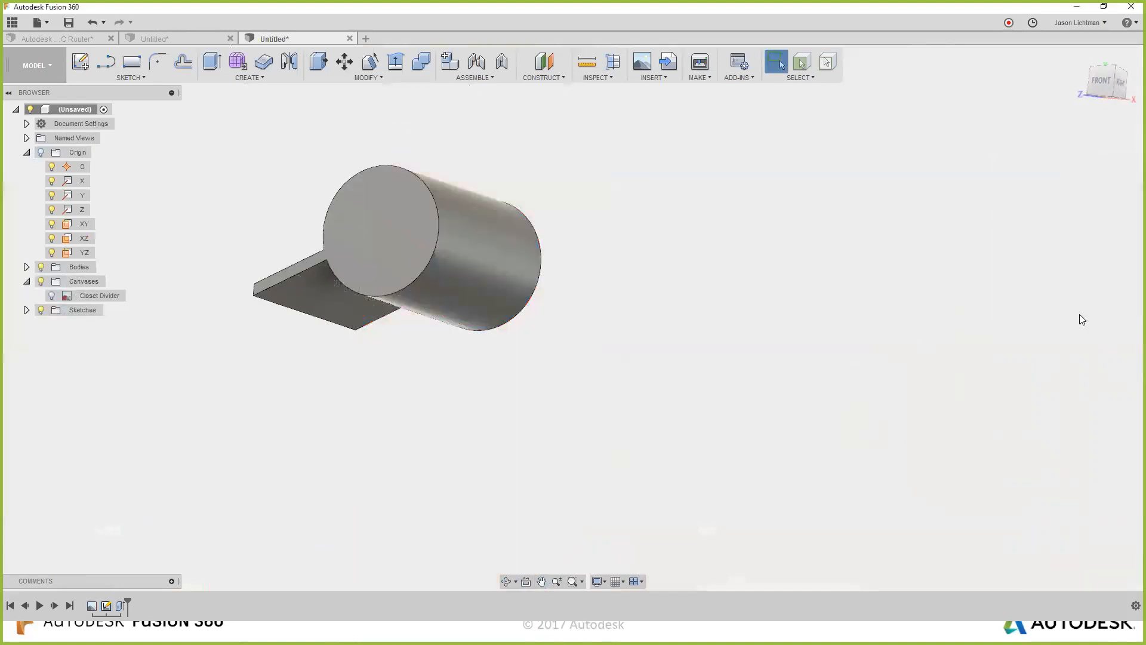
# Replace the extrusion's profiles with only the divider area surrounding the hole and the channel.
pyautogui.rightClick(121, 605)
pyautogui.click(145, 524)
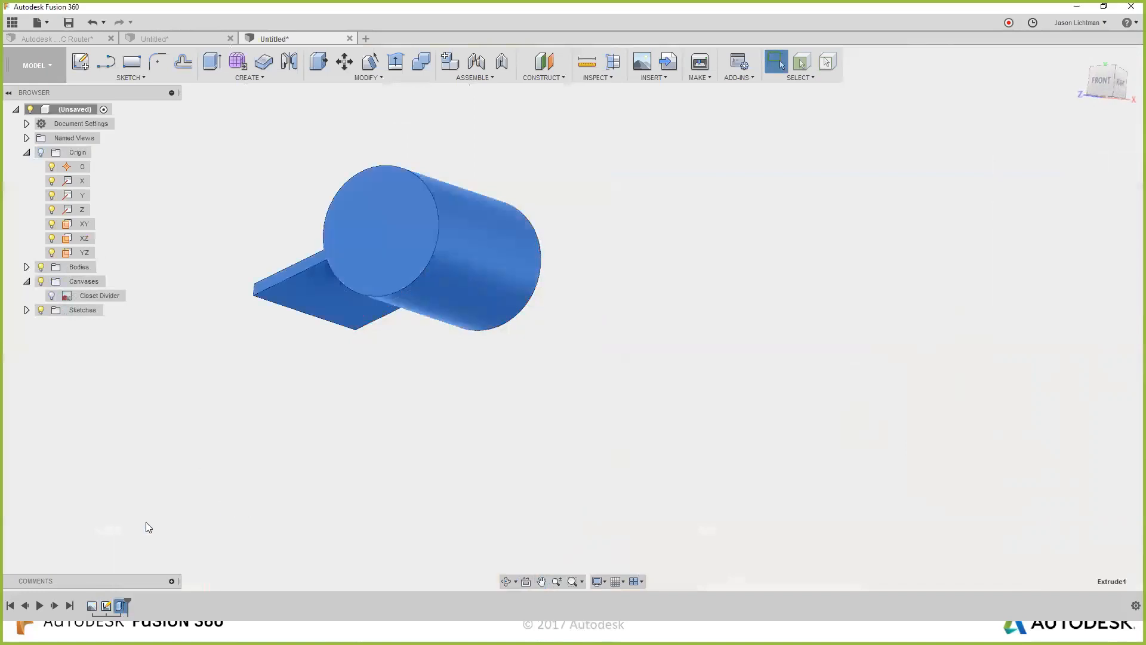
pyautogui.click(1100, 179)
pyautogui.click(567, 335)
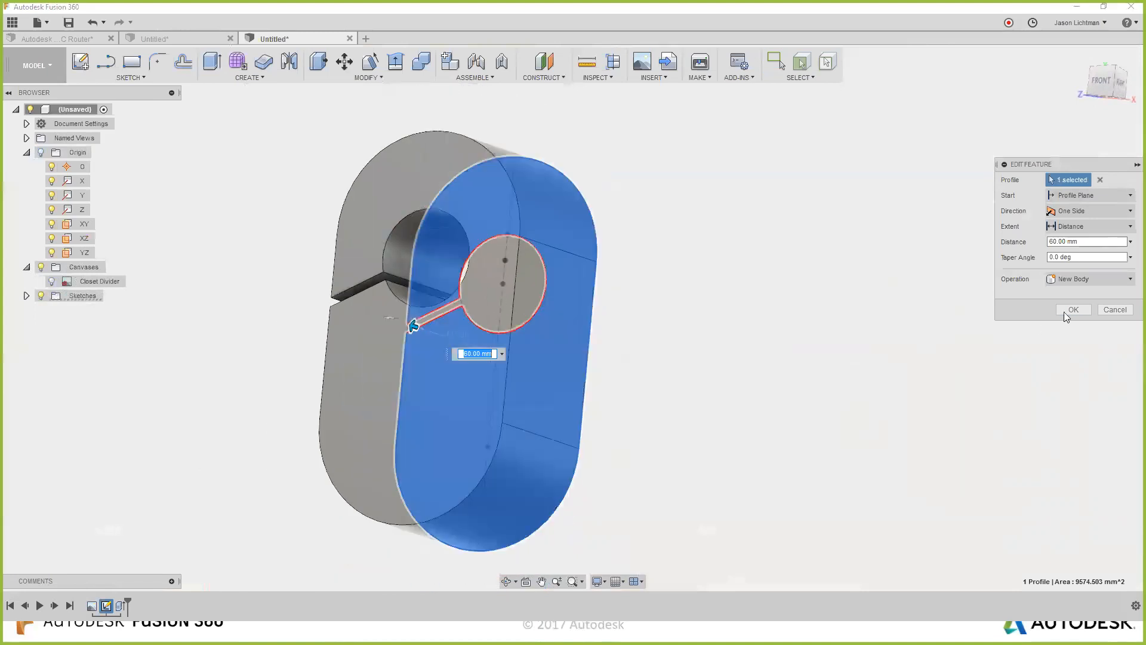
pyautogui.click(1065, 311)
pyautogui.keyDown('shift'); pyautogui.moveTo(768, 384); pyautogui.dragTo(838, 399, button='middle'); pyautogui.keyUp('shift')
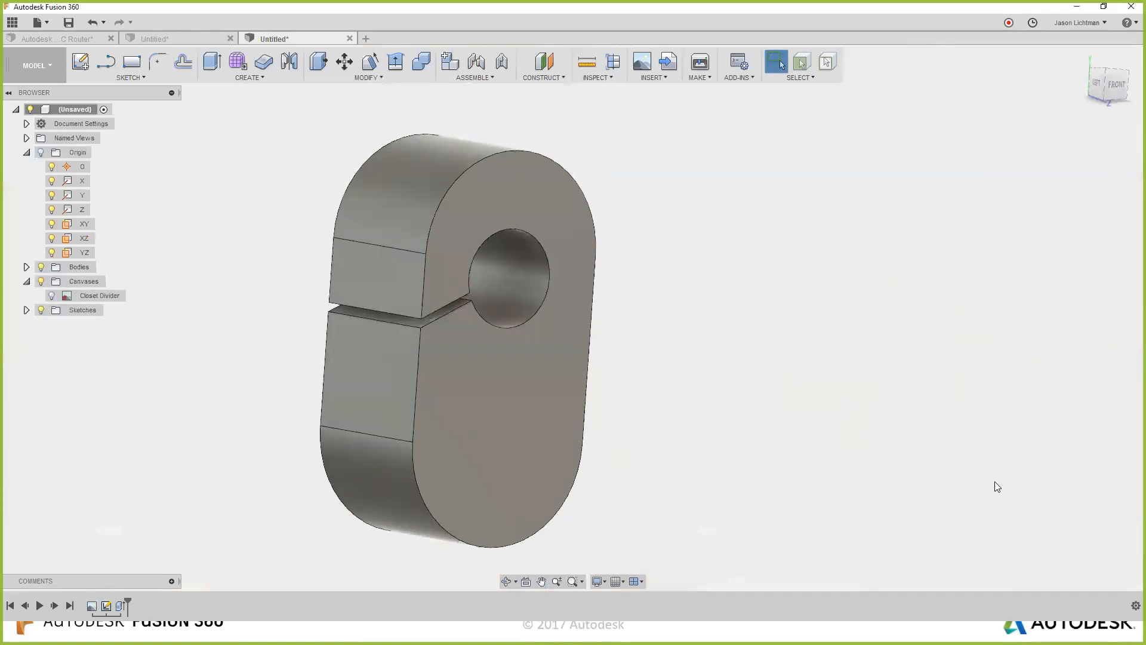
# Edit the divider's extrusion and set its distance to 3 mm.
pyautogui.click(120, 605)
pyautogui.rightClick(120, 605)
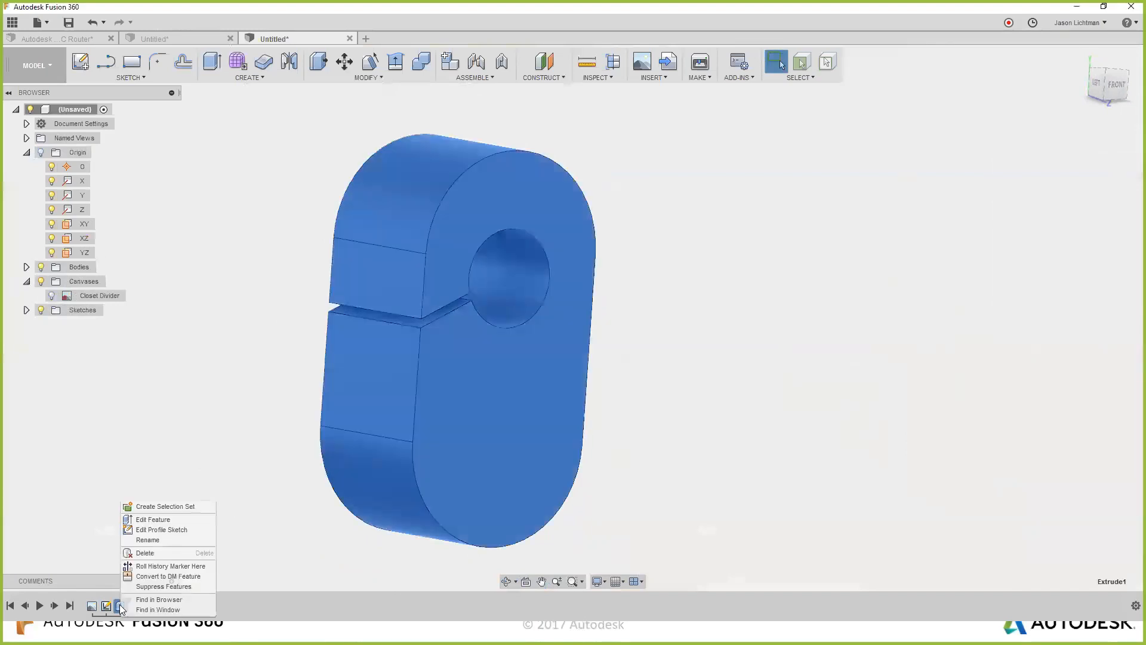
pyautogui.click(153, 520)
pyautogui.click(1050, 242)
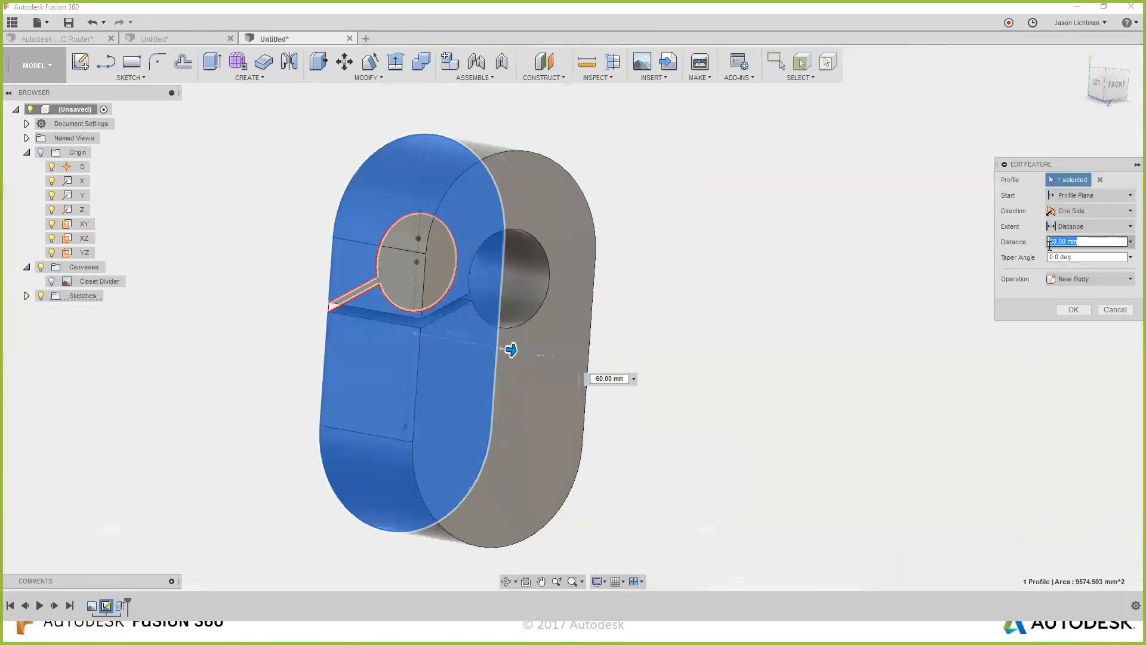
pyautogui.write('3mm')
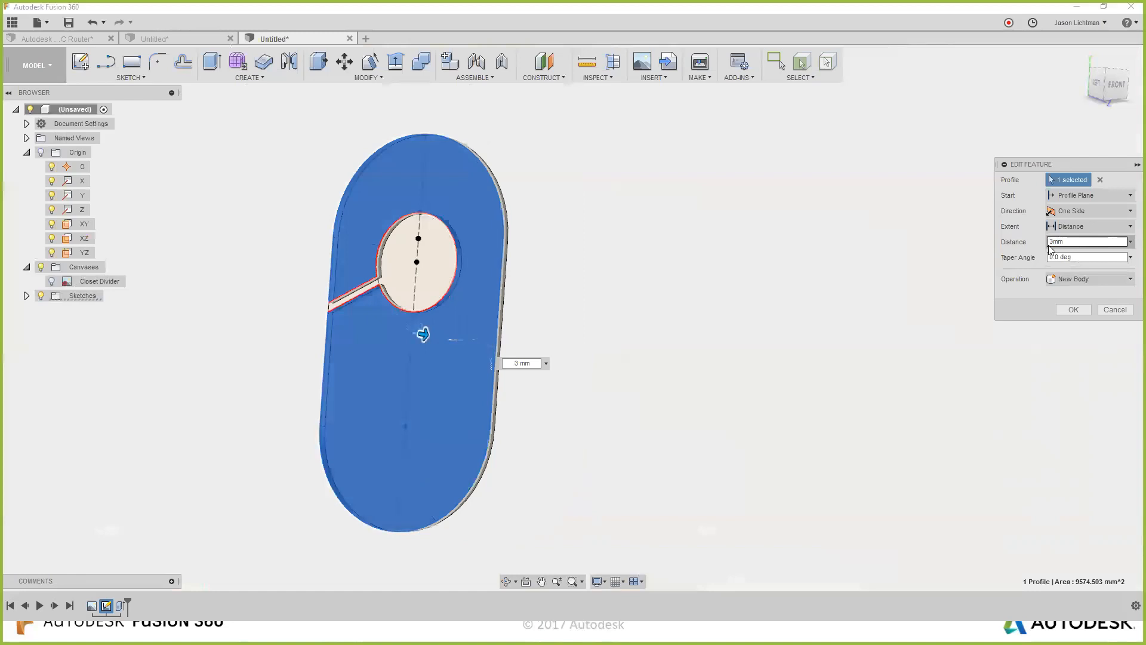
pyautogui.press('Return')
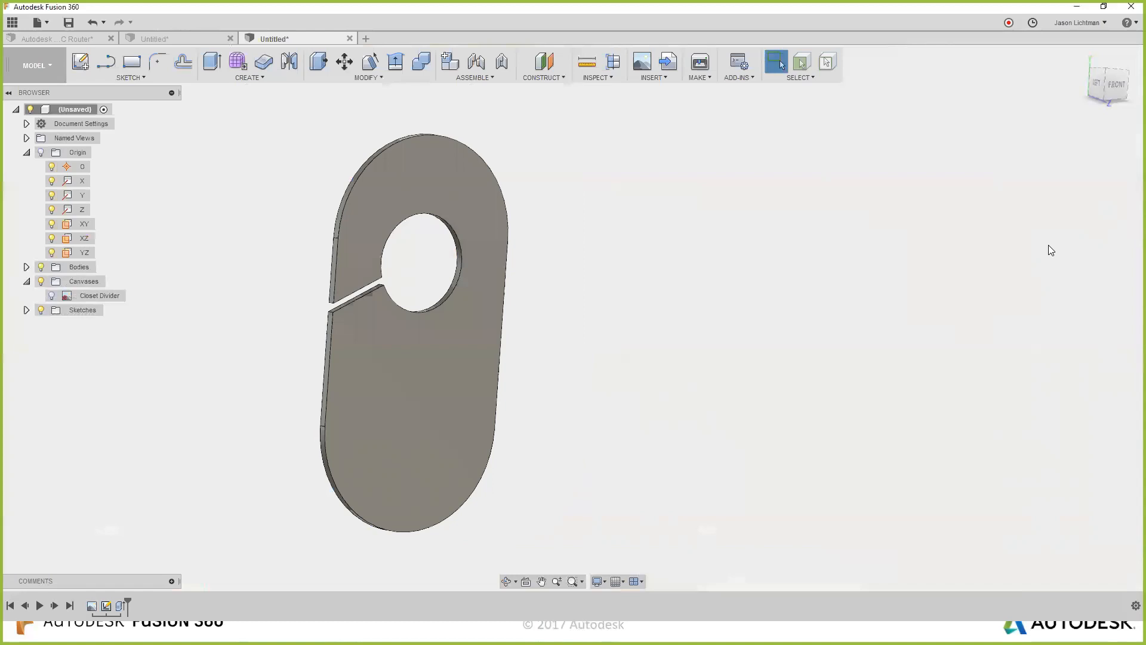
# Add a user parameter named ProofgradeThickness in mm with the expression 3.
pyautogui.click(362, 76)
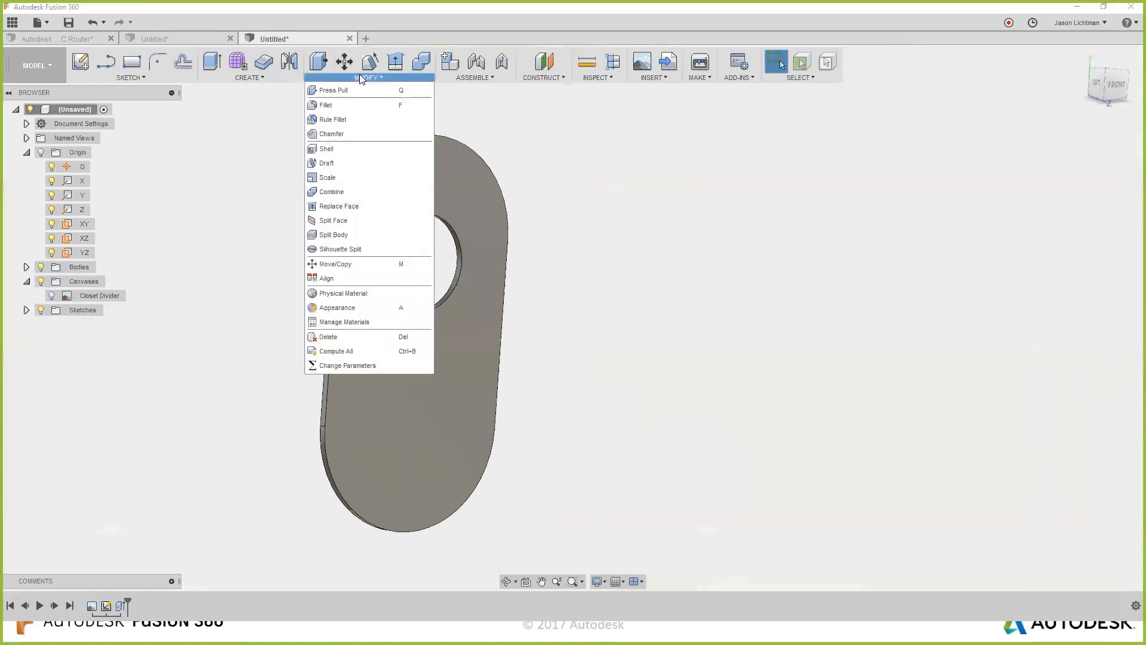
pyautogui.click(377, 367)
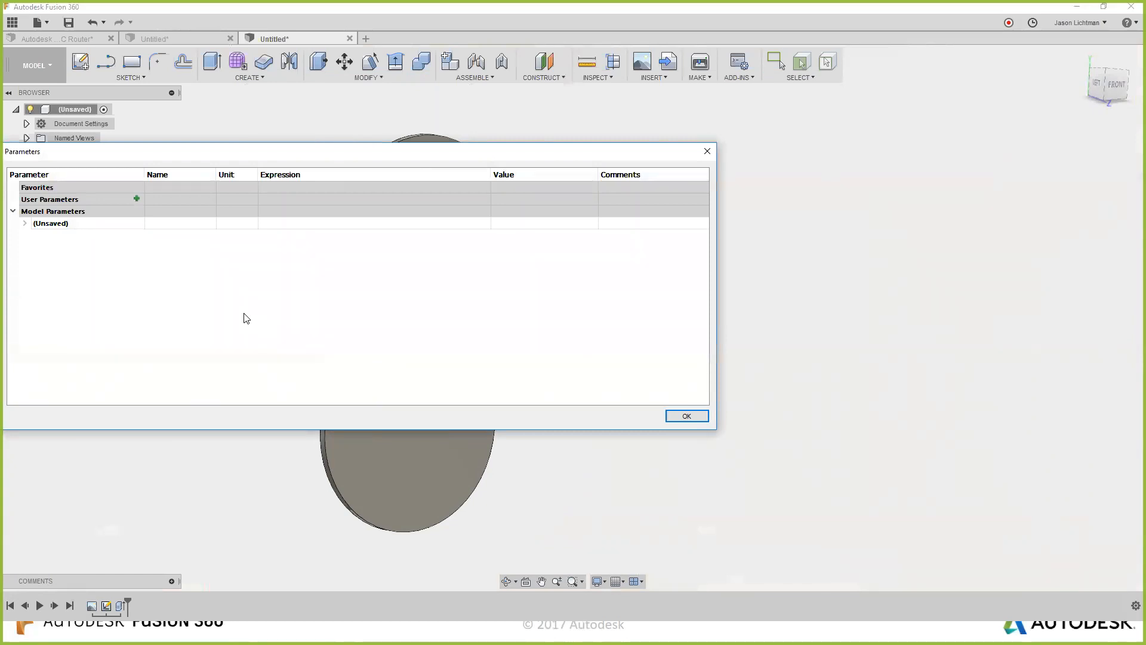
pyautogui.click(136, 199)
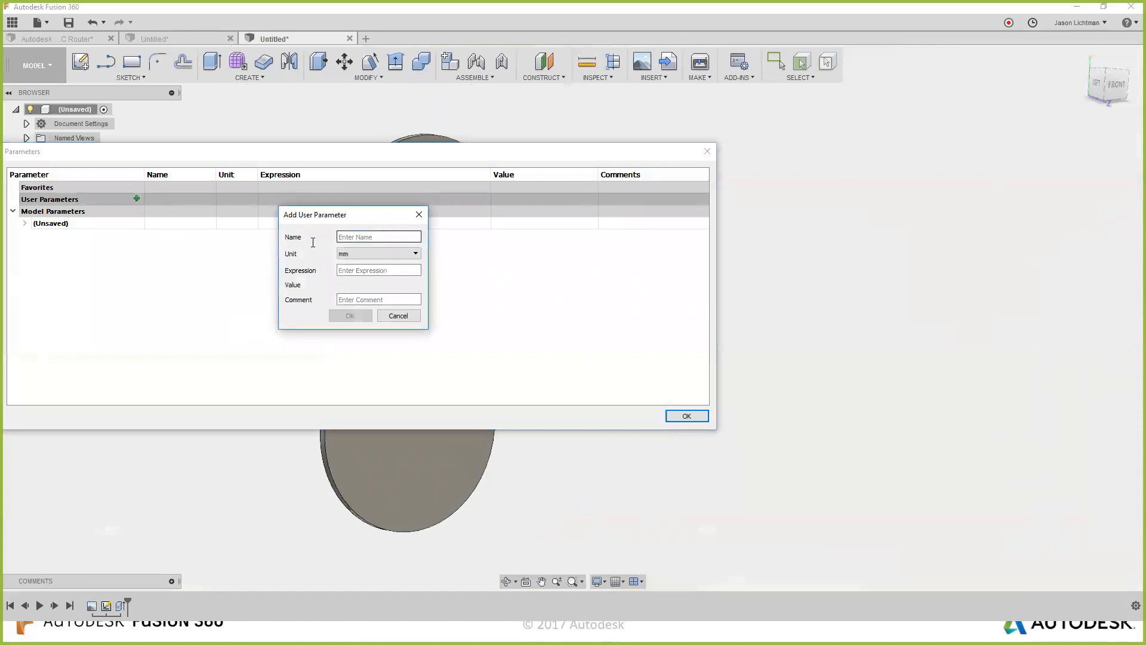
pyautogui.write('Proofgrage')
pyautogui.press('BackSpace')
pyautogui.press('BackSpace')
pyautogui.write('deThickne')
pyautogui.press('Tab')
pyautogui.click(360, 268)
pyautogui.write('3')
pyautogui.click(363, 316)
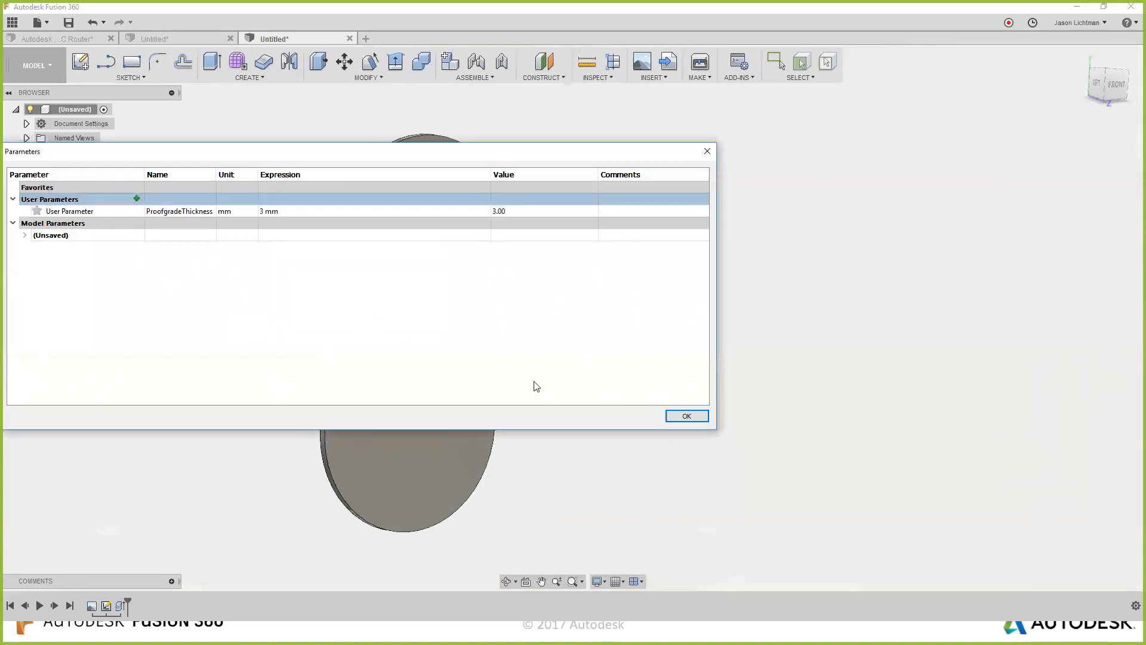
pyautogui.click(679, 417)
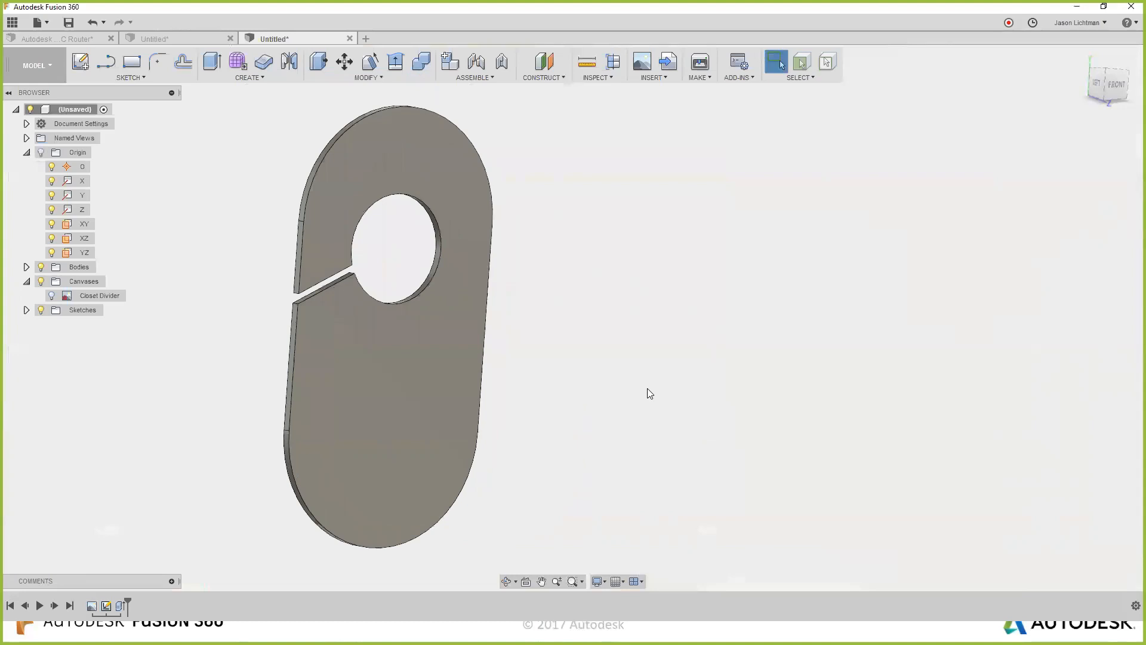
# Set the divider's extrusion distance to the user parameter ProofgradeThickness.
pyautogui.keyDown('shift'); pyautogui.moveTo(648, 389); pyautogui.dragTo(570, 401, button='middle'); pyautogui.keyUp('shift')
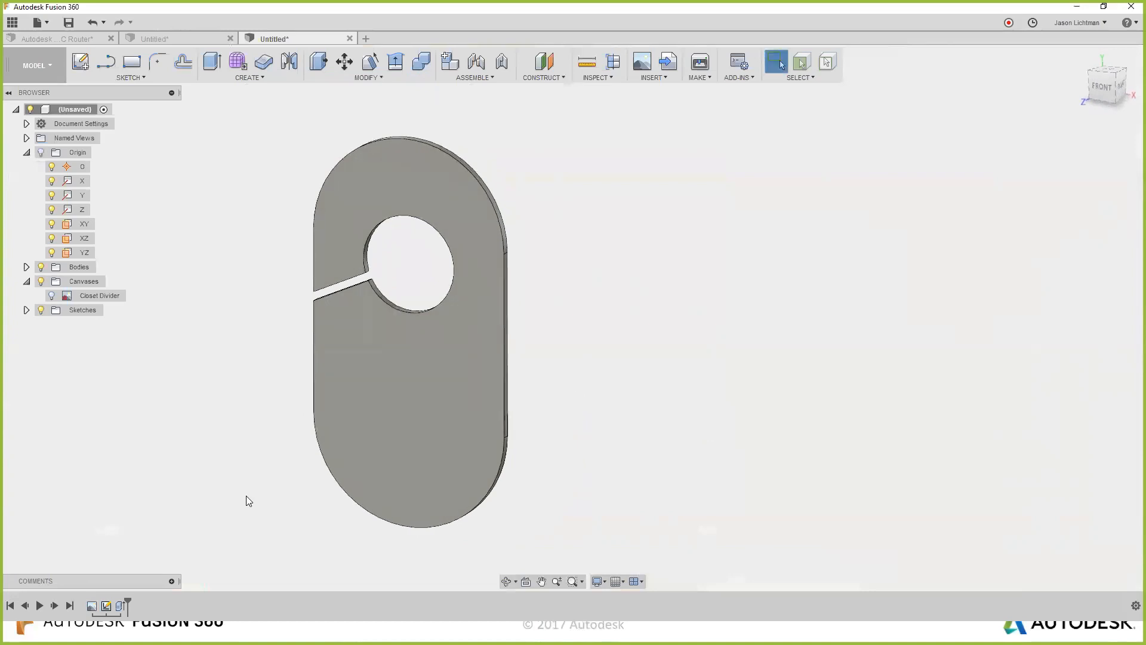
pyautogui.click(123, 605)
pyautogui.rightClick(123, 605)
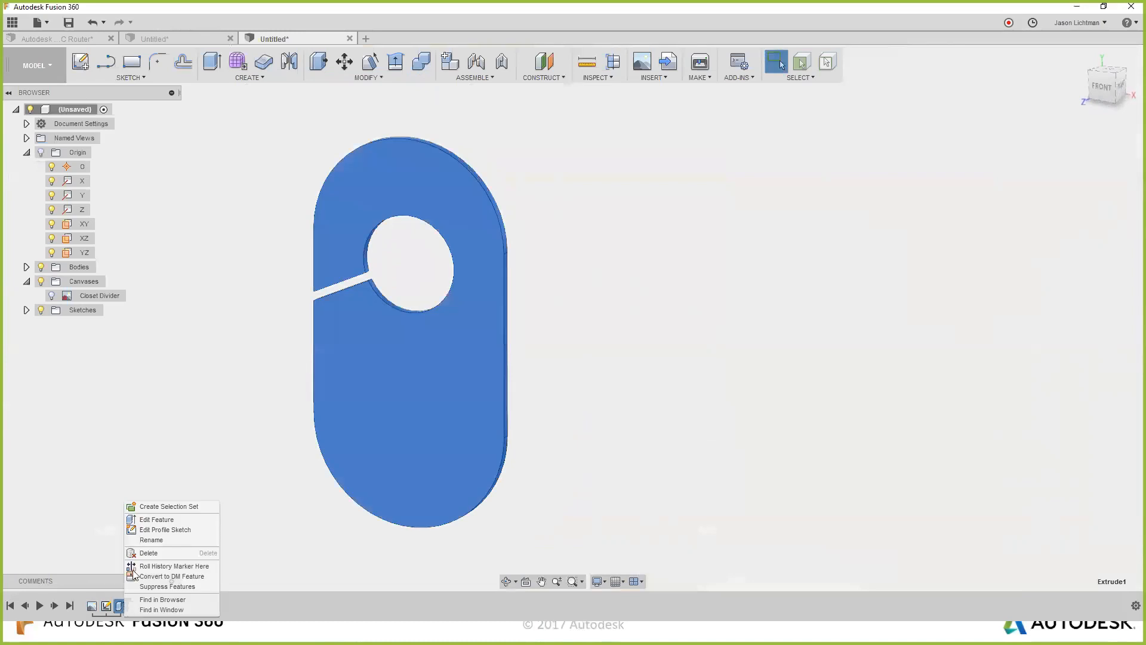
pyautogui.click(152, 520)
pyautogui.moveTo(1070, 241); pyautogui.dragTo(1033, 240)
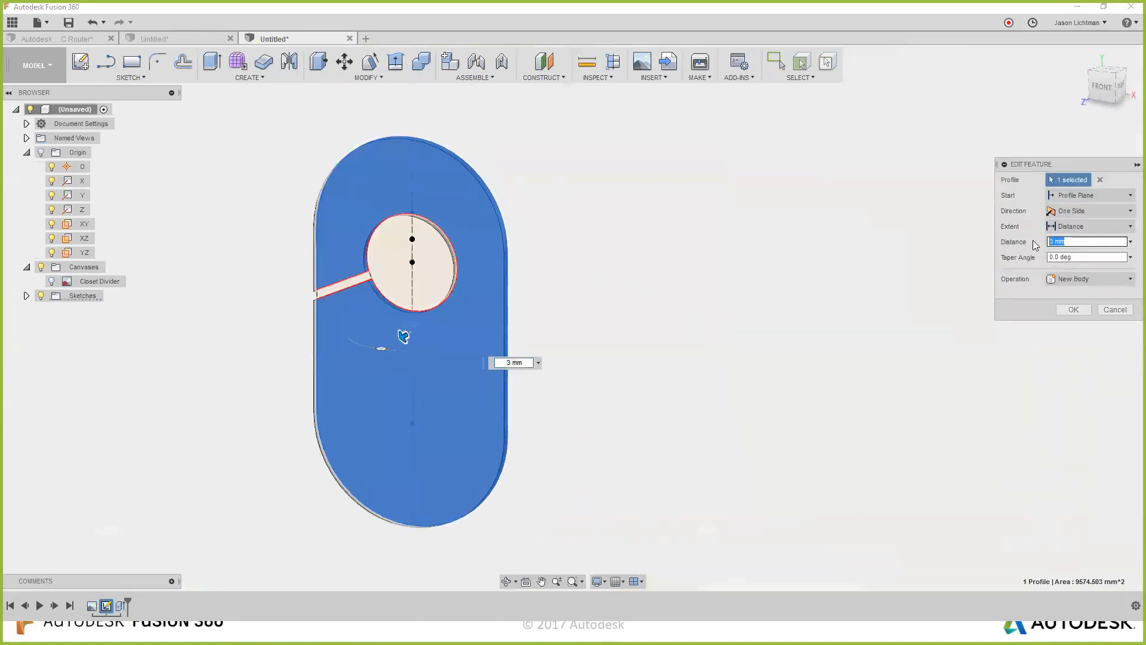
pyautogui.write('proo')
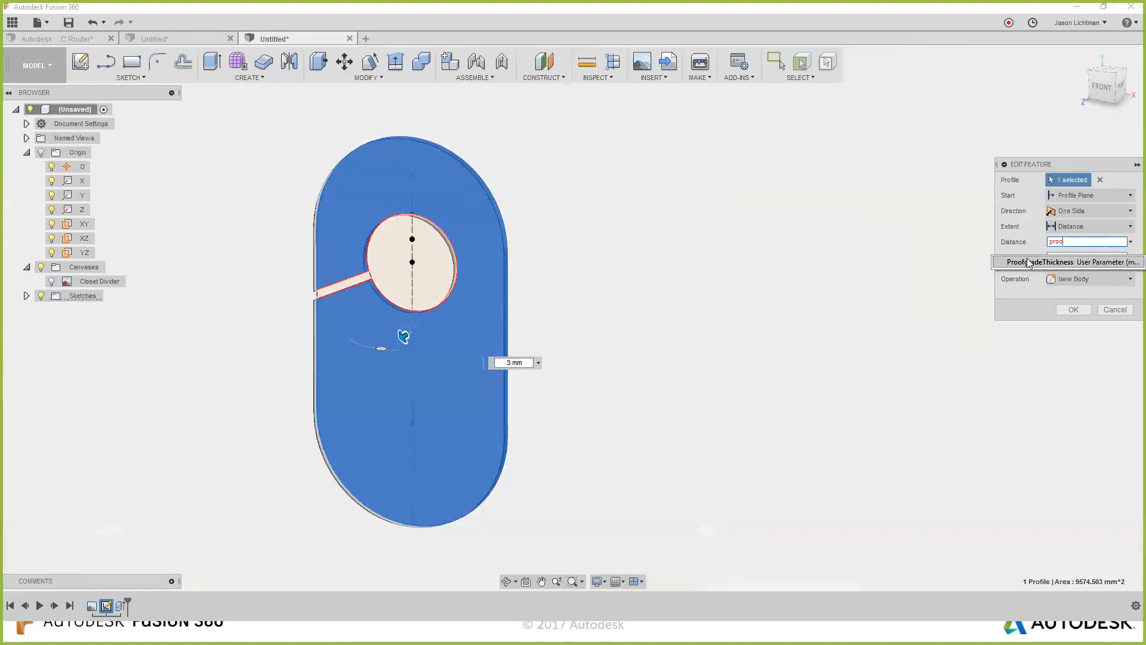
pyautogui.click(1028, 262)
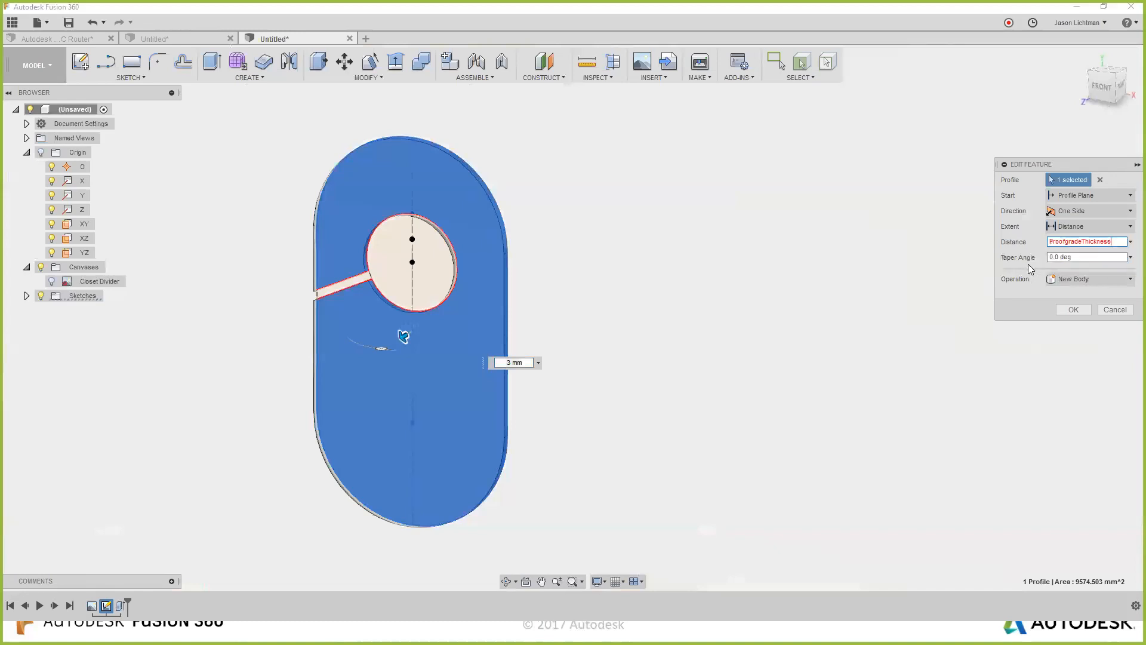
pyautogui.click(1074, 310)
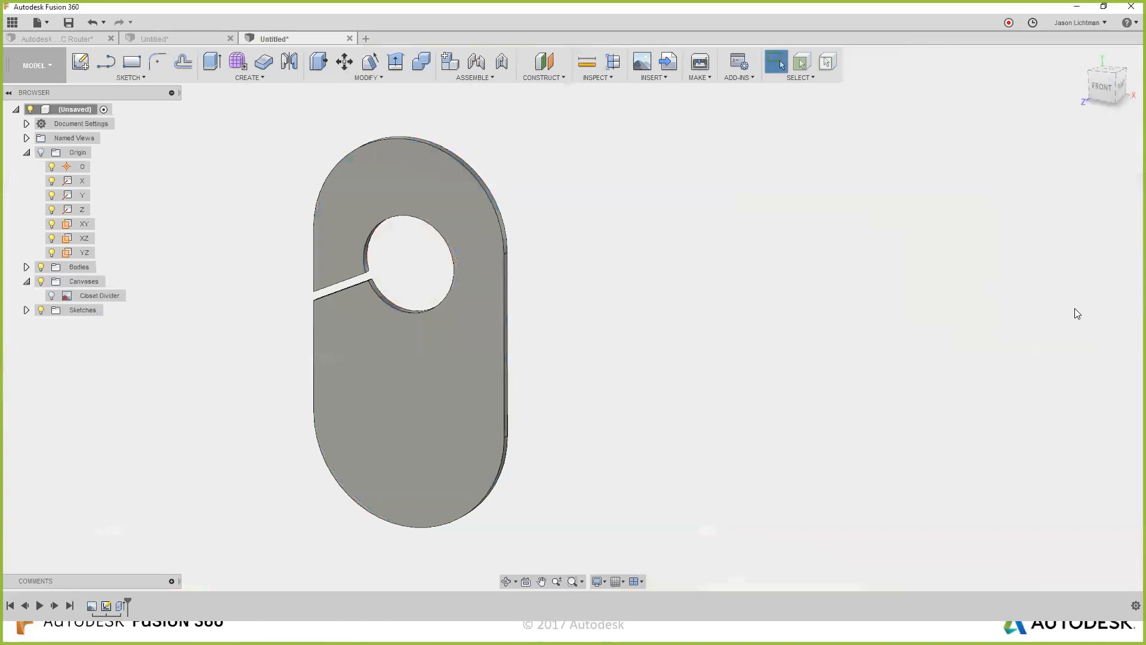
# Set the ProofgradeThickness user parameter's expression to 50.
pyautogui.click(408, 76)
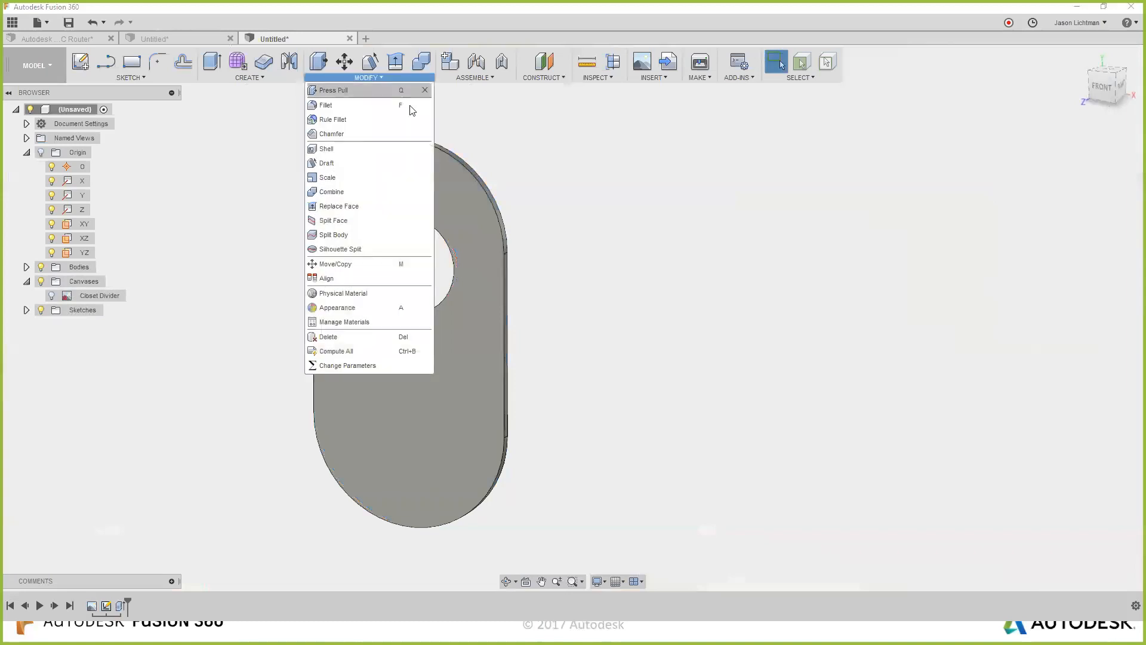
pyautogui.click(395, 367)
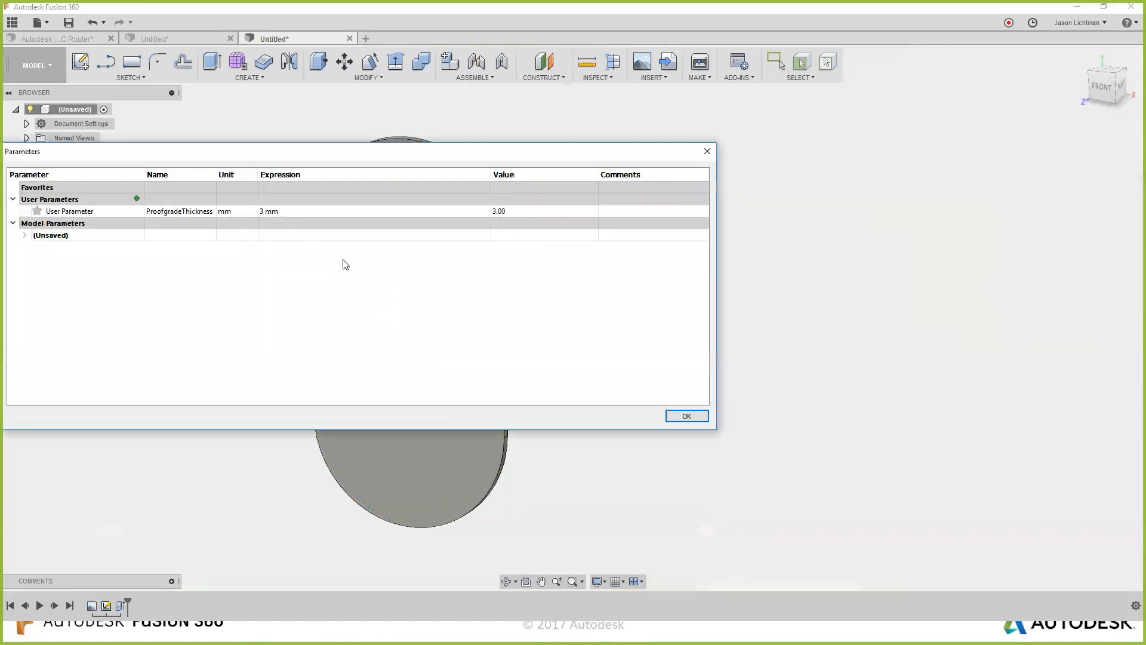
pyautogui.doubleClick(297, 210)
pyautogui.write('5')
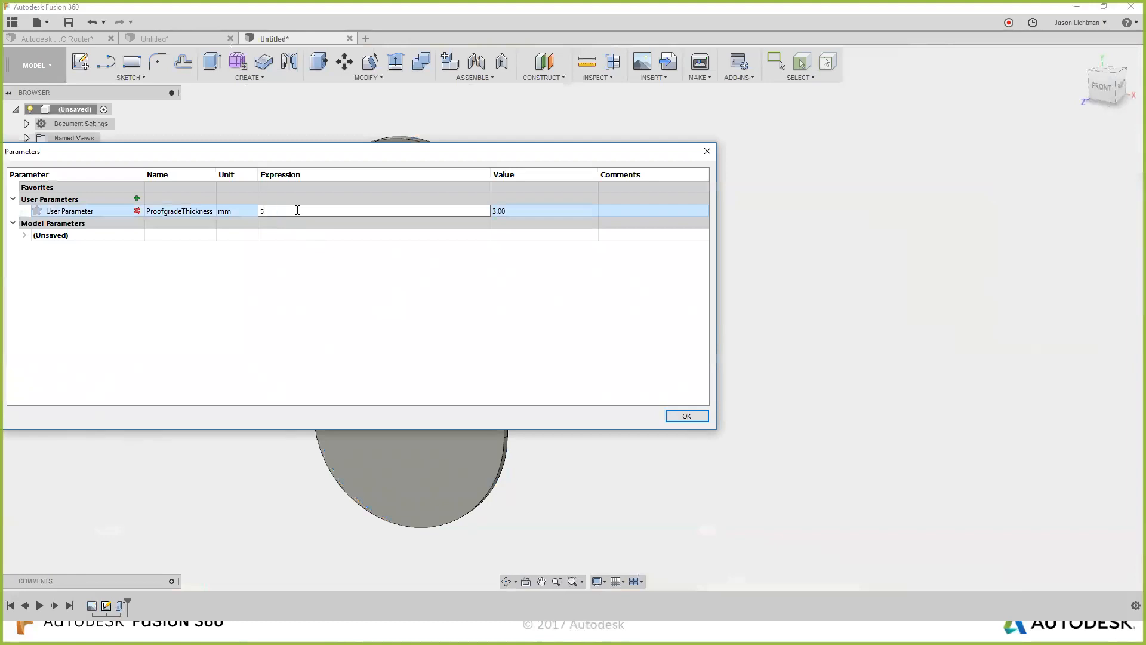
pyautogui.press('Return')
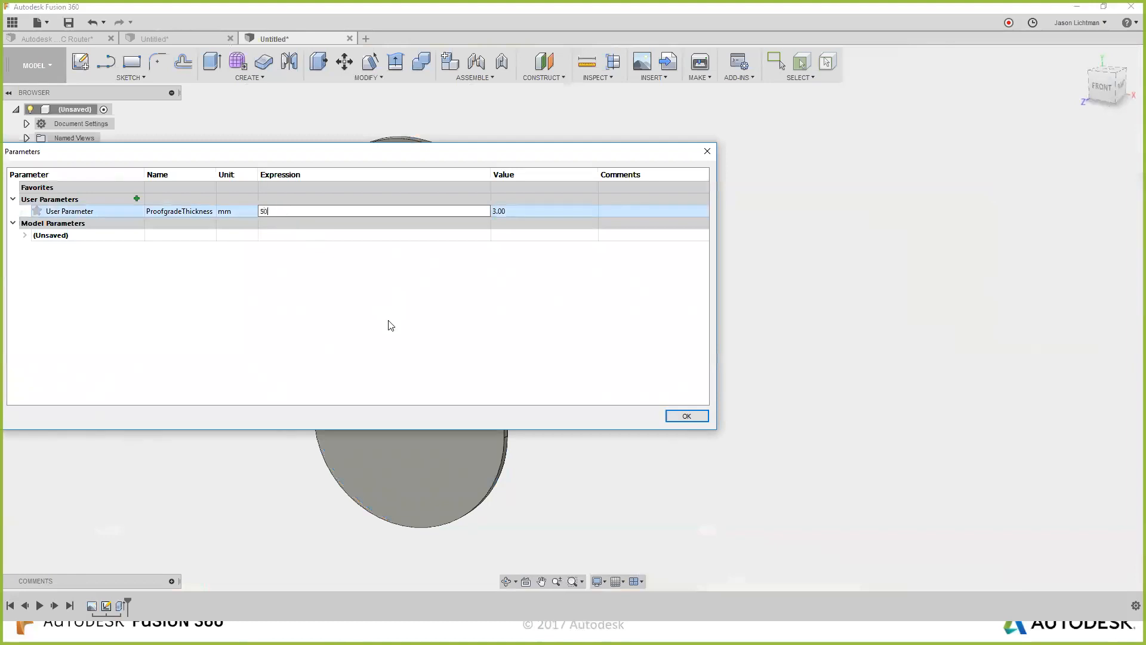
pyautogui.click(695, 417)
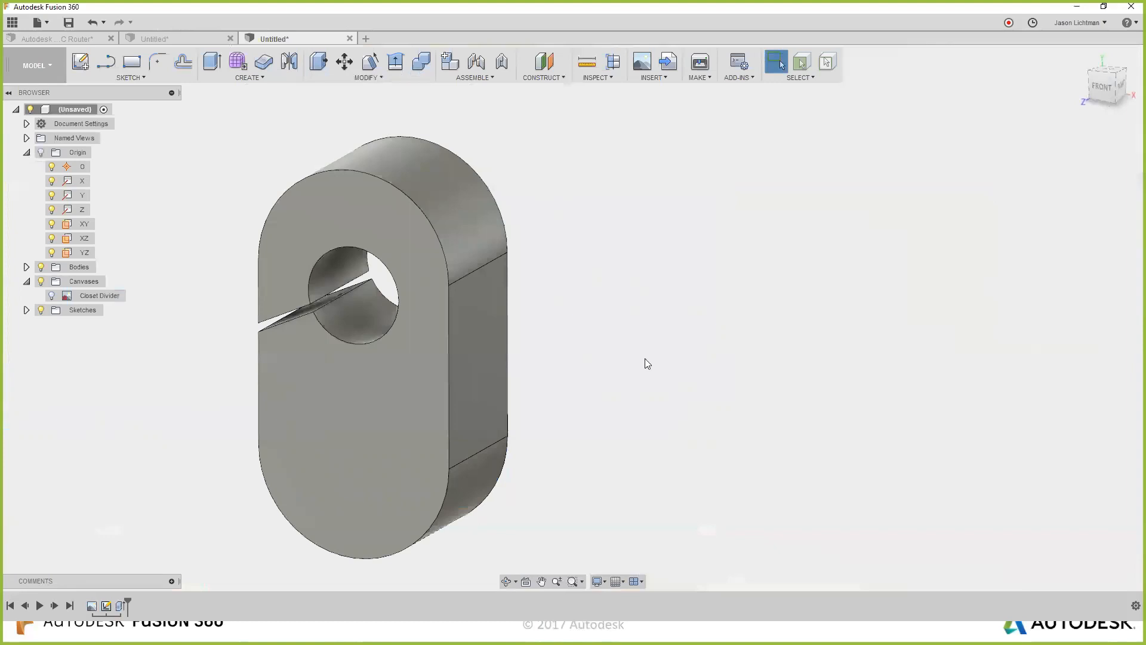
# Start a new sketch on the XY plane and draw a tall rectangle beside the existing divider.
pyautogui.scroll(-1, 645, 358)
pyautogui.click(1099, 83)
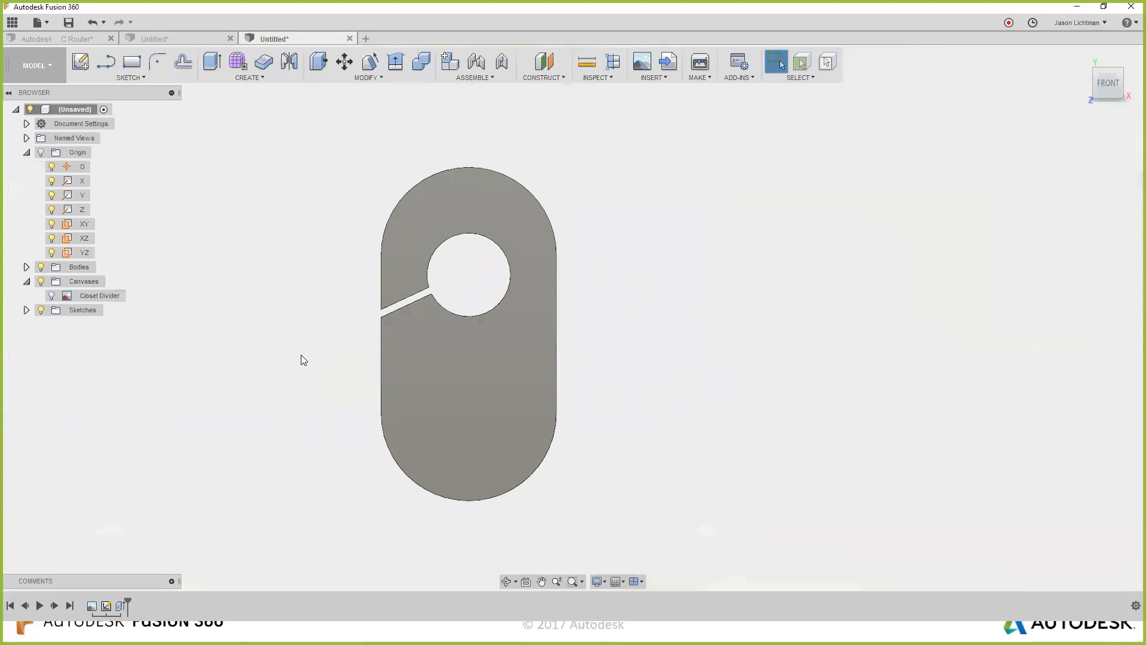
pyautogui.rightClick(70, 224)
pyautogui.click(87, 239)
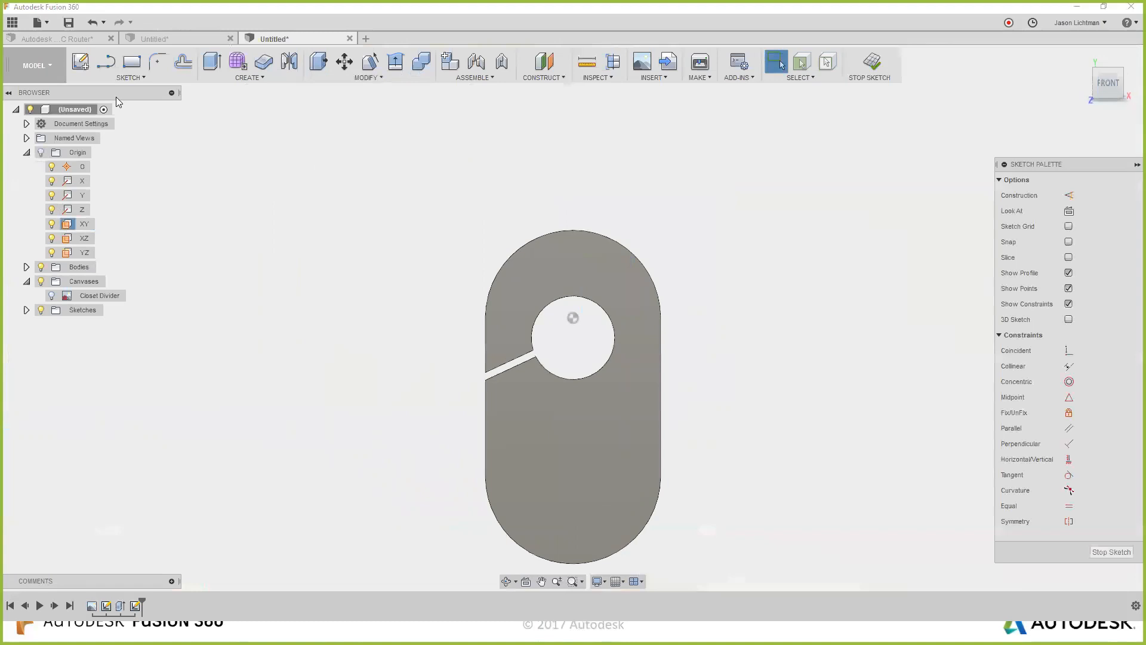
pyautogui.click(131, 62)
pyautogui.click(770, 236)
pyautogui.click(931, 560)
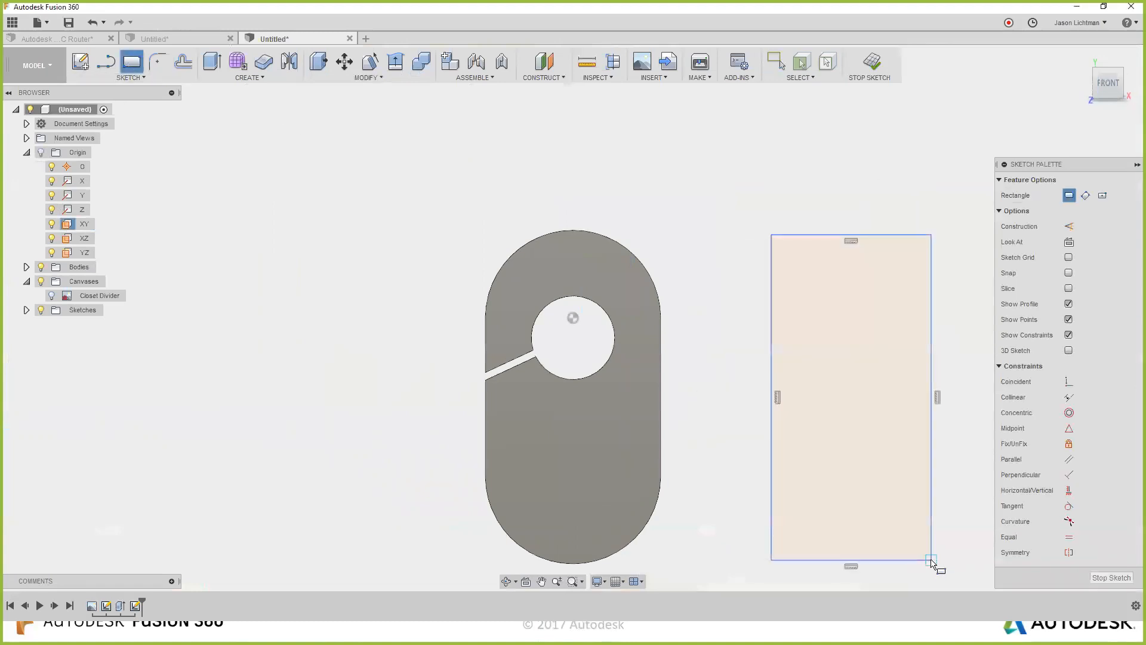
# Draw a circle inside the upper part of the rectangle and reposition its centre slightly down and to the right.
pyautogui.press('c')
pyautogui.click(835, 294)
pyautogui.click(875, 323)
pyautogui.press('Escape')
pyautogui.moveTo(835, 294); pyautogui.dragTo(866, 328)
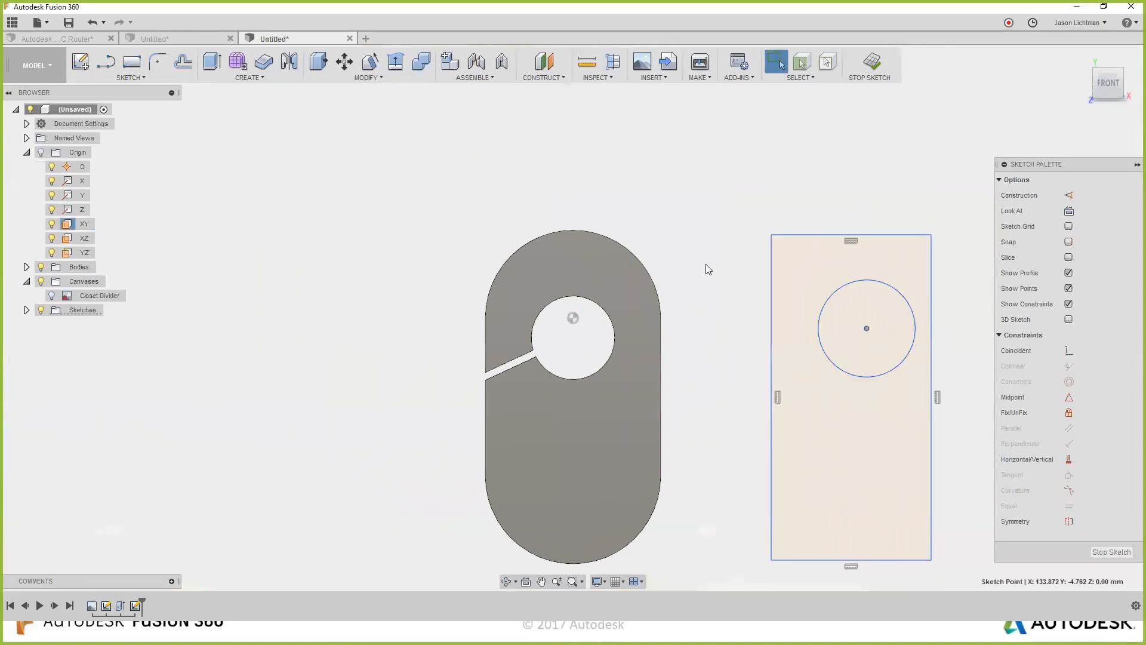
# Draw outward-bulging three-point arcs across the rectangle's upper and lower edges, joining its corners.
pyautogui.click(143, 77)
pyautogui.moveTo(122, 145)
pyautogui.click(250, 149)
pyautogui.click(770, 234)
pyautogui.click(932, 234)
pyautogui.click(878, 156)
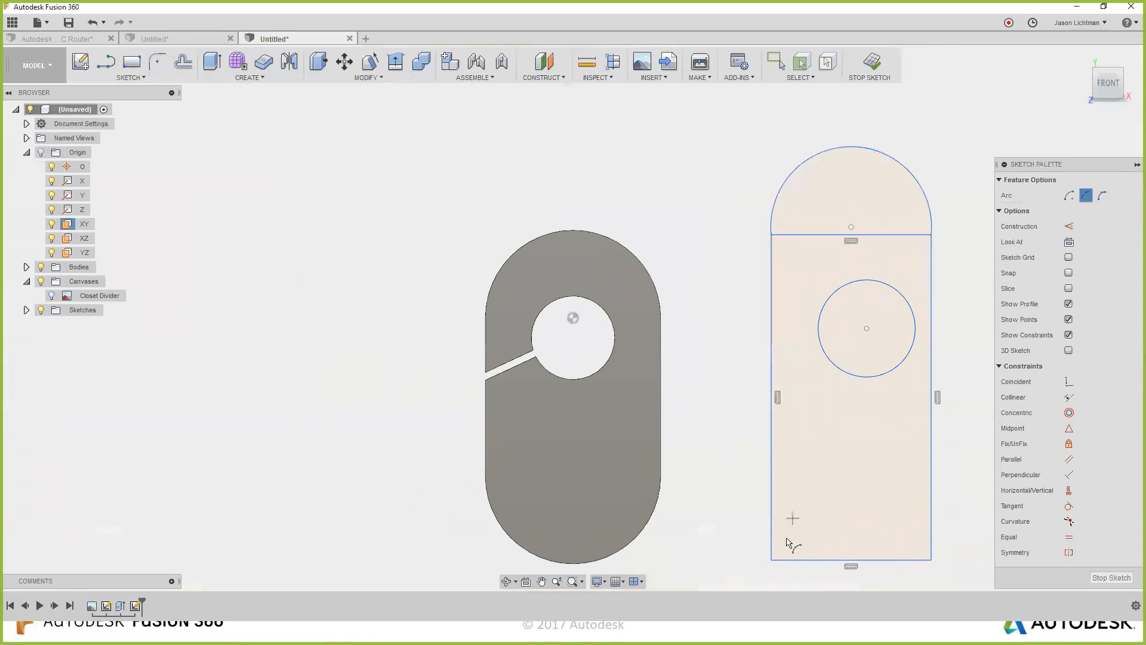
pyautogui.click(931, 560)
pyautogui.scroll(-1, 902, 533)
pyautogui.moveTo(895, 505); pyautogui.dragTo(870, 379, button='middle')
pyautogui.click(875, 500)
pyautogui.press('Escape')
# Make the lower arc tangent to the left side line and delete the rectangle's two horizontal edges.
pyautogui.click(762, 468)
pyautogui.keyDown('shift'); pyautogui.click(758, 395); pyautogui.keyUp('shift')
pyautogui.click(1068, 506)
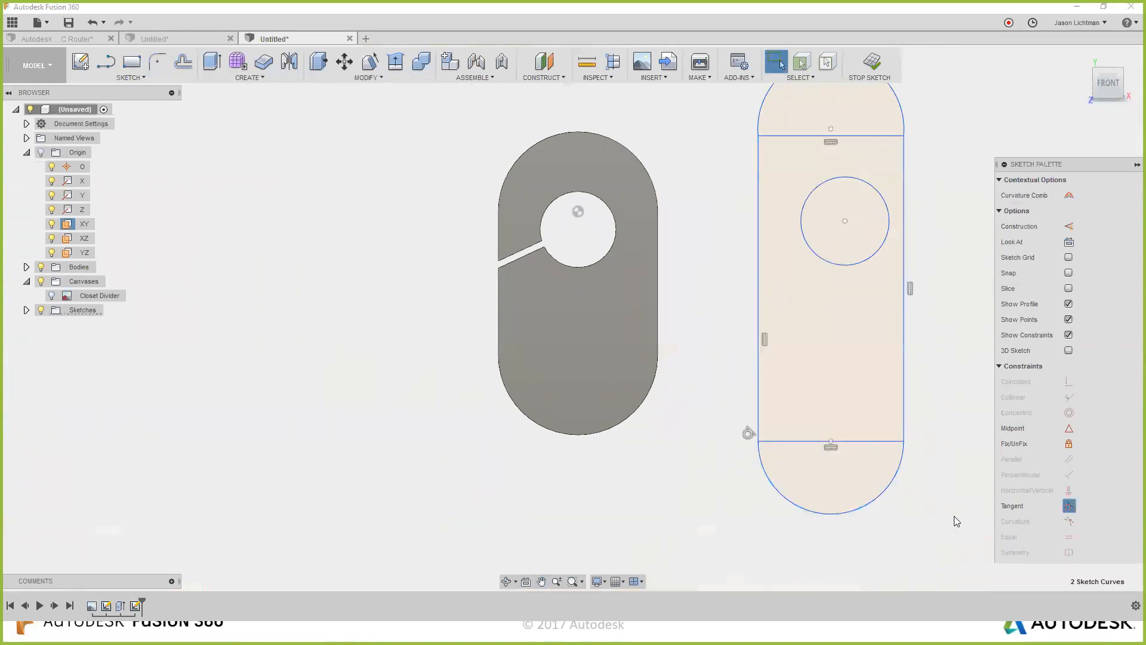
pyautogui.click(863, 442)
pyautogui.press('Delete')
pyautogui.click(883, 138)
pyautogui.press('Delete')
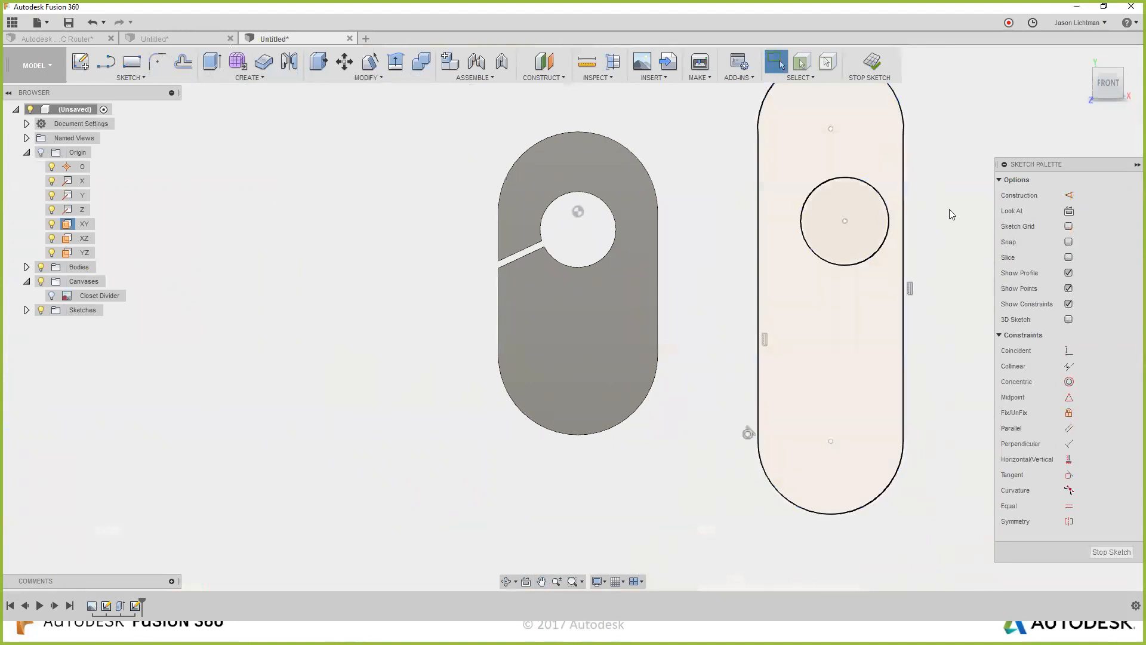
# Make the upper arc tangent to both side lines and snap the circle's centre onto the upper arc's centre.
pyautogui.moveTo(951, 216); pyautogui.dragTo(896, 324, button='middle')
pyautogui.scroll(1, 897, 324)
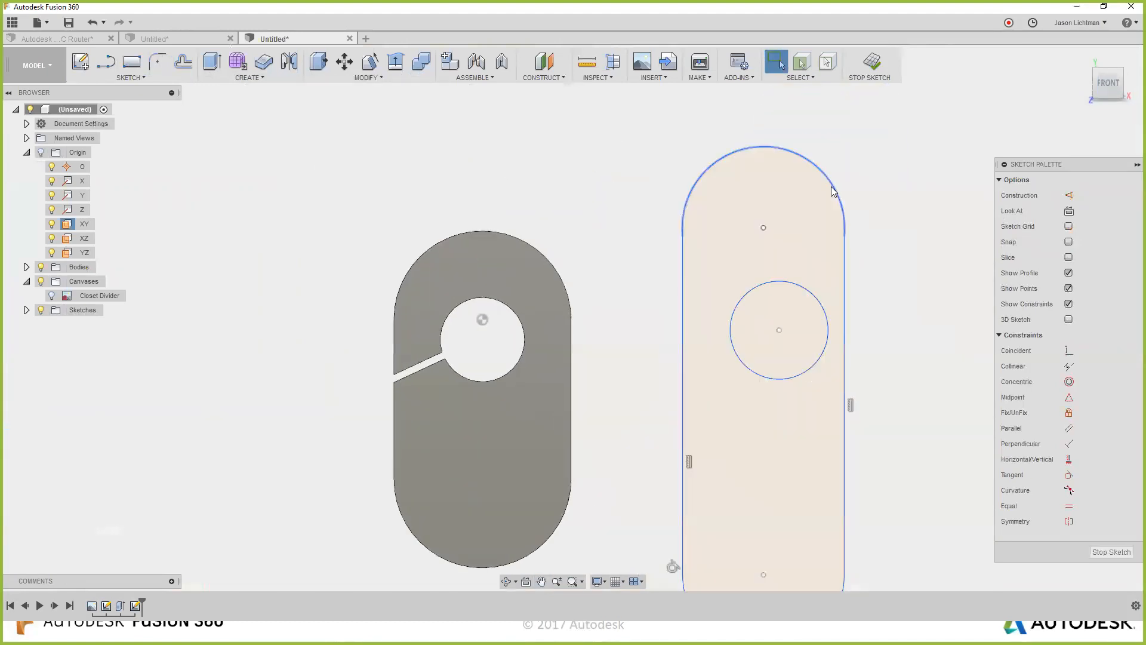
pyautogui.click(831, 186)
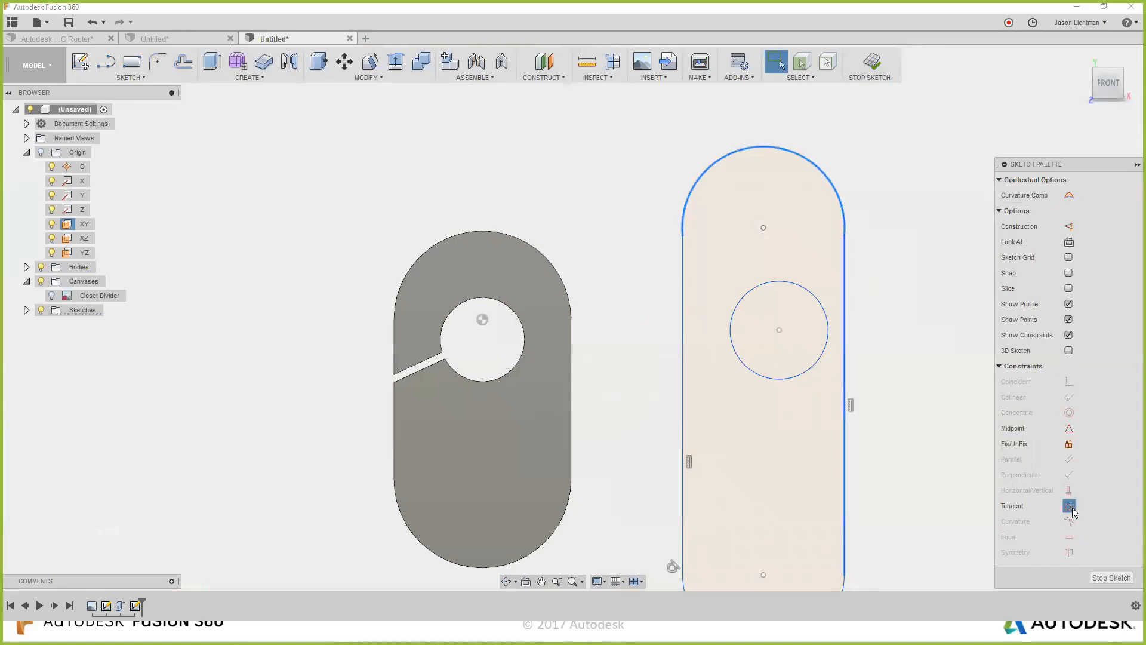
pyautogui.click(898, 311)
pyautogui.moveTo(777, 334); pyautogui.dragTo(764, 227)
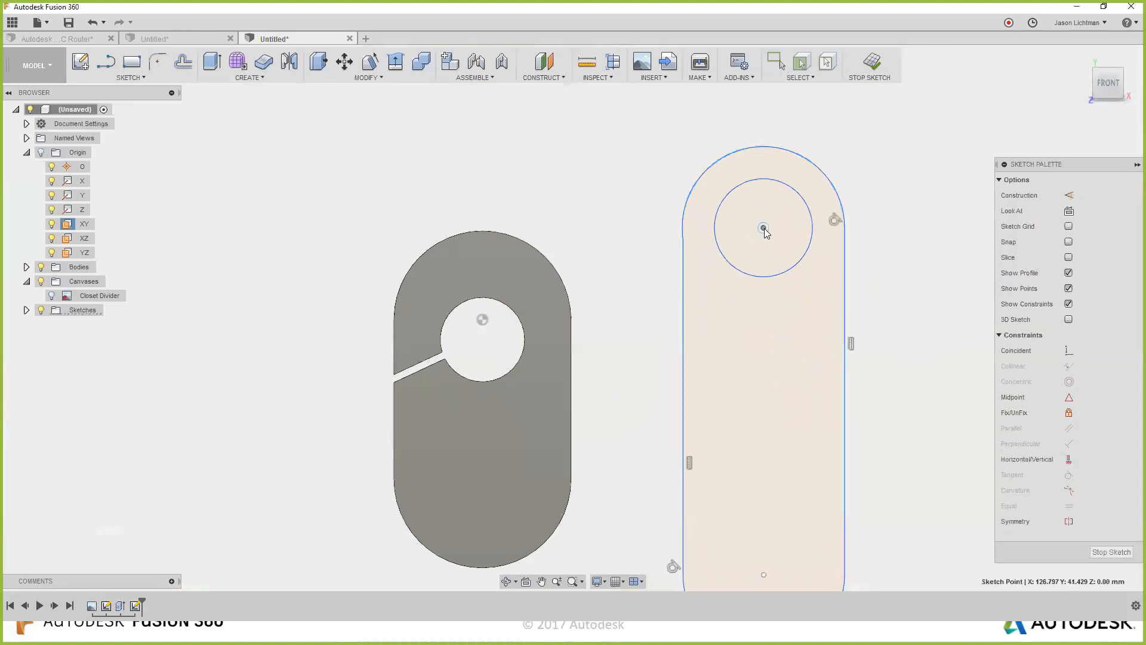
pyautogui.click(683, 253)
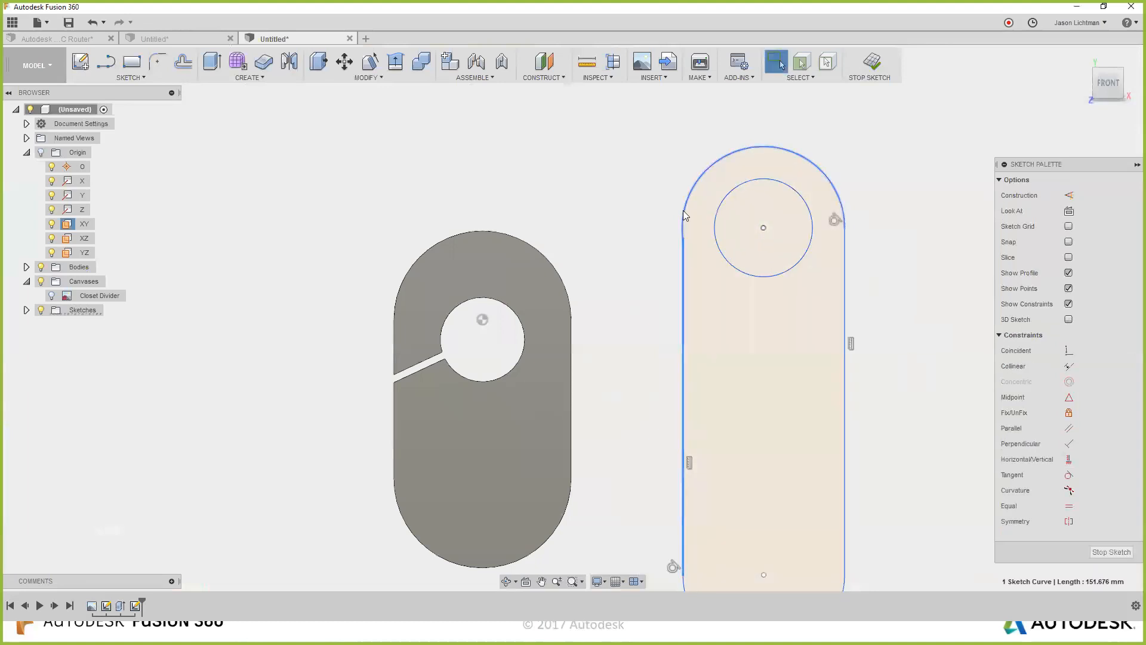
pyautogui.keyDown('shift'); pyautogui.click(683, 209); pyautogui.keyUp('shift')
pyautogui.click(1069, 505)
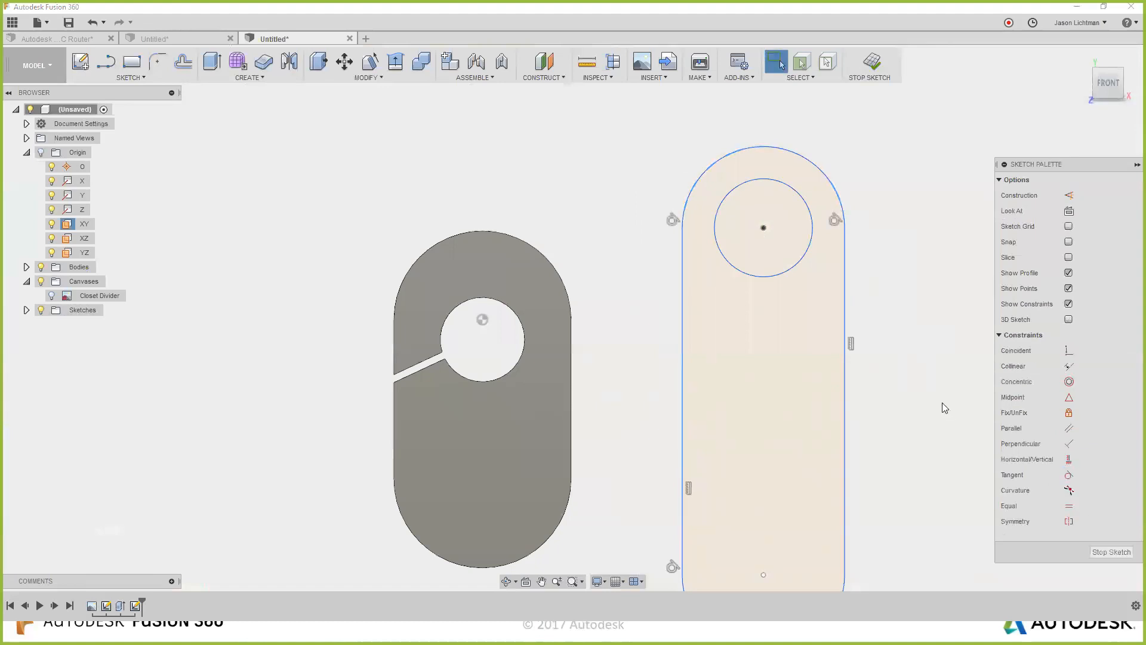
# Dimension the width between the new outline's two side lines to 80 mm.
pyautogui.scroll(-2, 926, 351)
pyautogui.click(865, 332)
pyautogui.click(755, 336)
pyautogui.click(789, 154)
pyautogui.write('80')
pyautogui.press('Return')
pyautogui.click(775, 61)
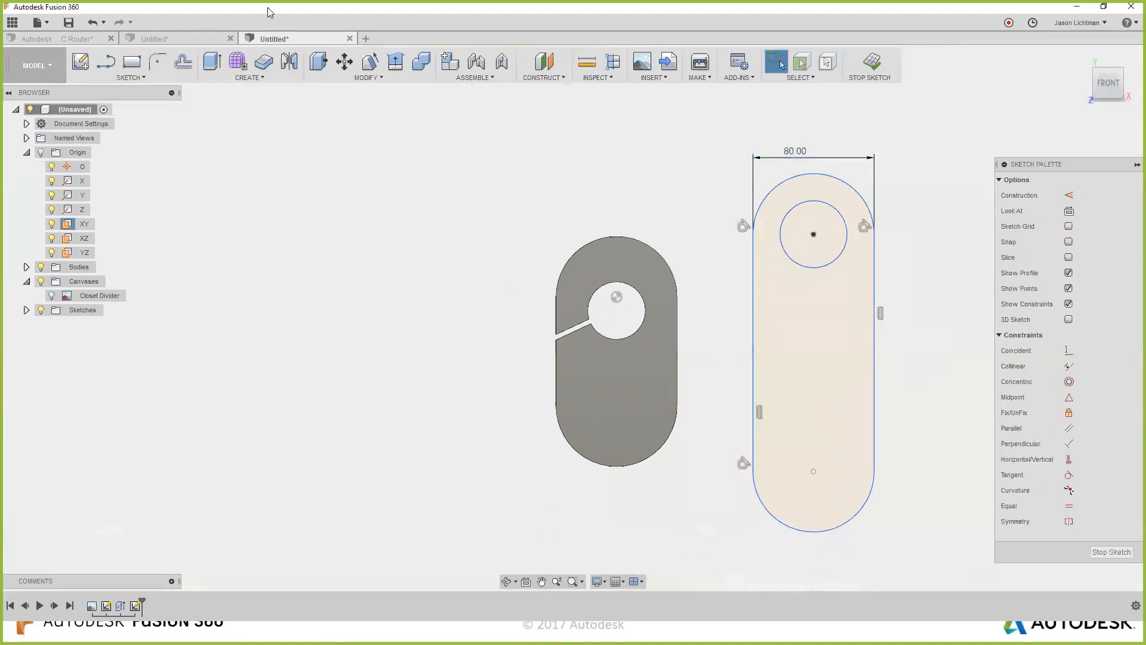
# Draw a vertical centreline from the upper arc's midpoint to the lower arc's midpoint and turn it into construction geometry.
pyautogui.press('l')
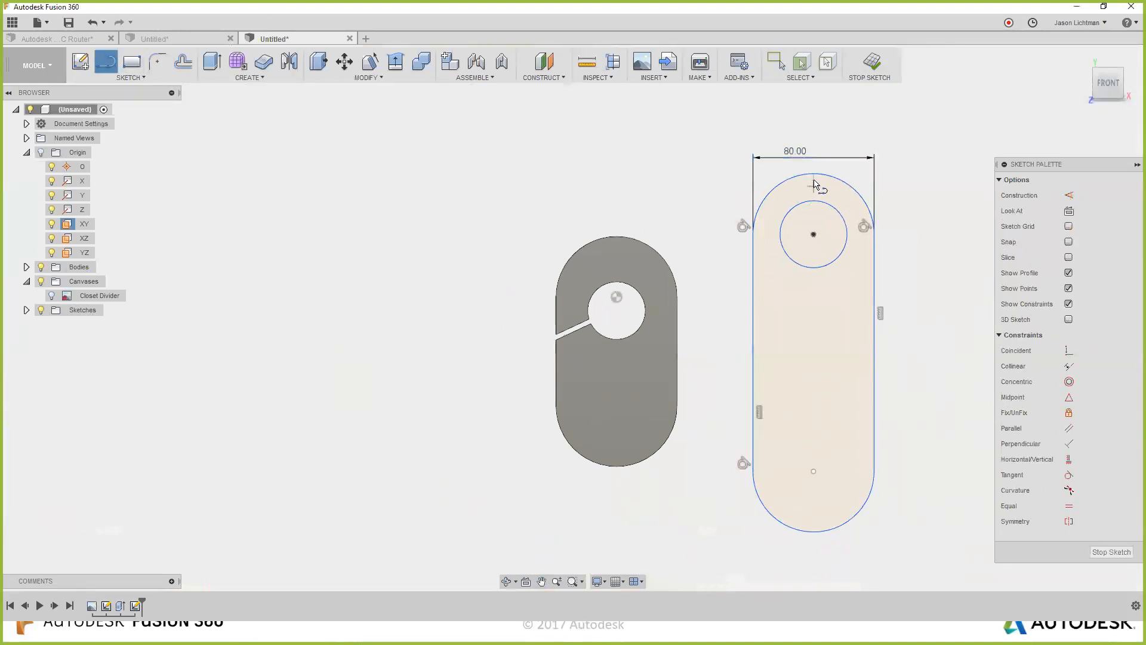
pyautogui.click(814, 173)
pyautogui.click(814, 530)
pyautogui.press('Escape')
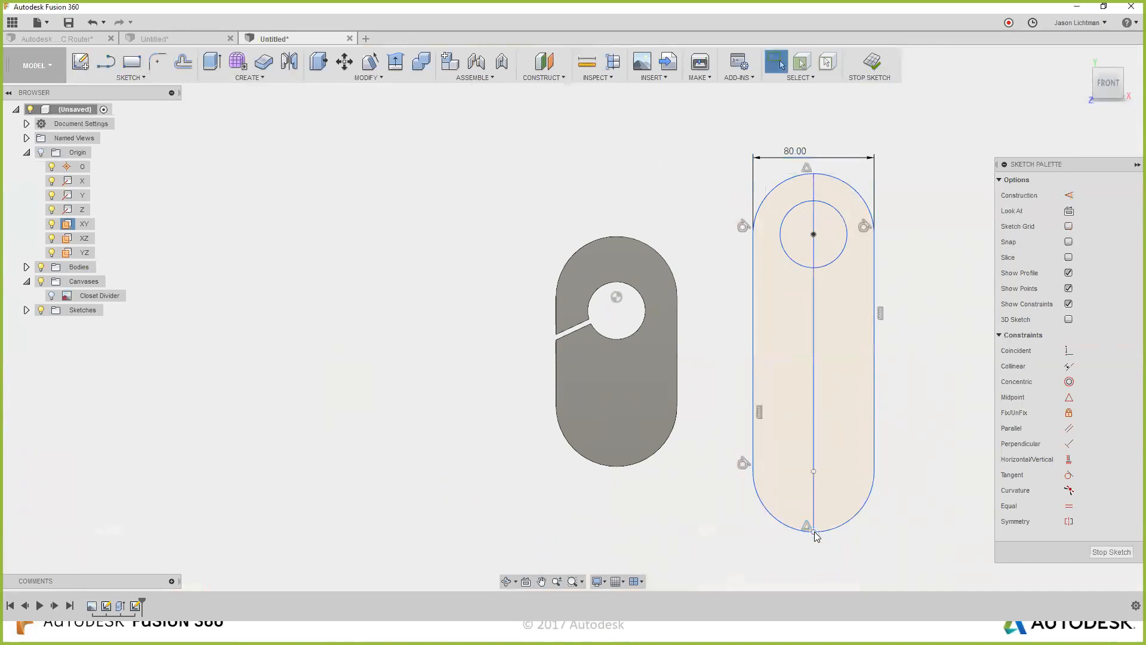
pyautogui.click(813, 507)
pyautogui.press('x')
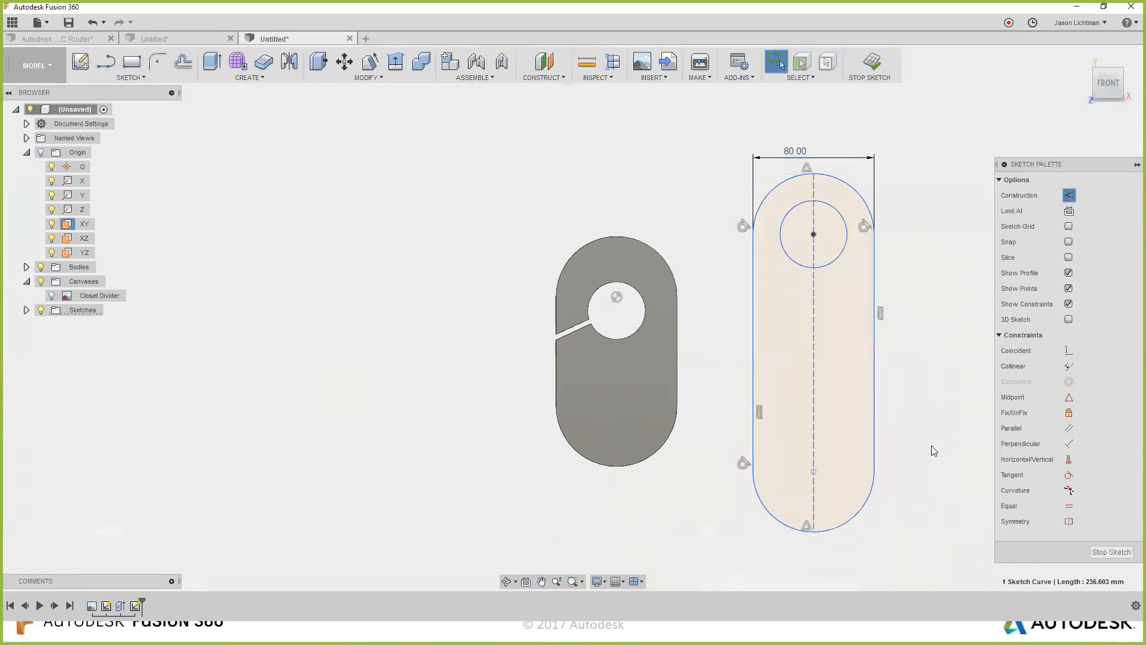
# Dimension the vertical construction line to 152 mm.
pyautogui.press('d')
pyautogui.click(814, 193)
pyautogui.click(731, 310)
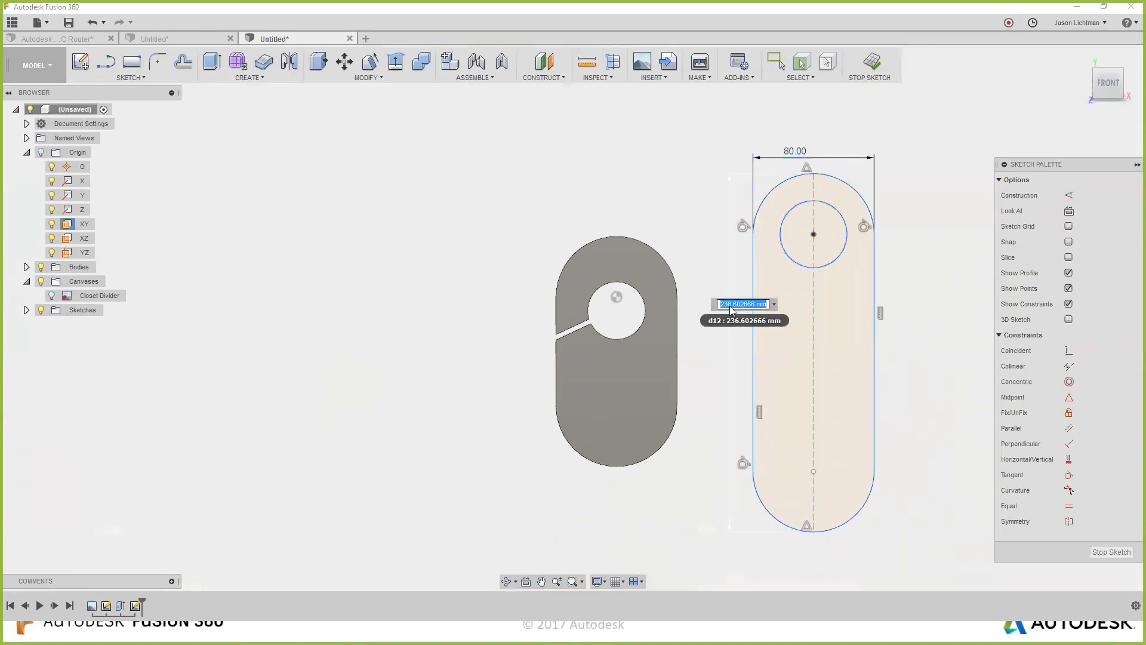
pyautogui.write('152')
pyautogui.press('Return')
# Dimension the circle's diameter to 38 mm.
pyautogui.click(815, 267)
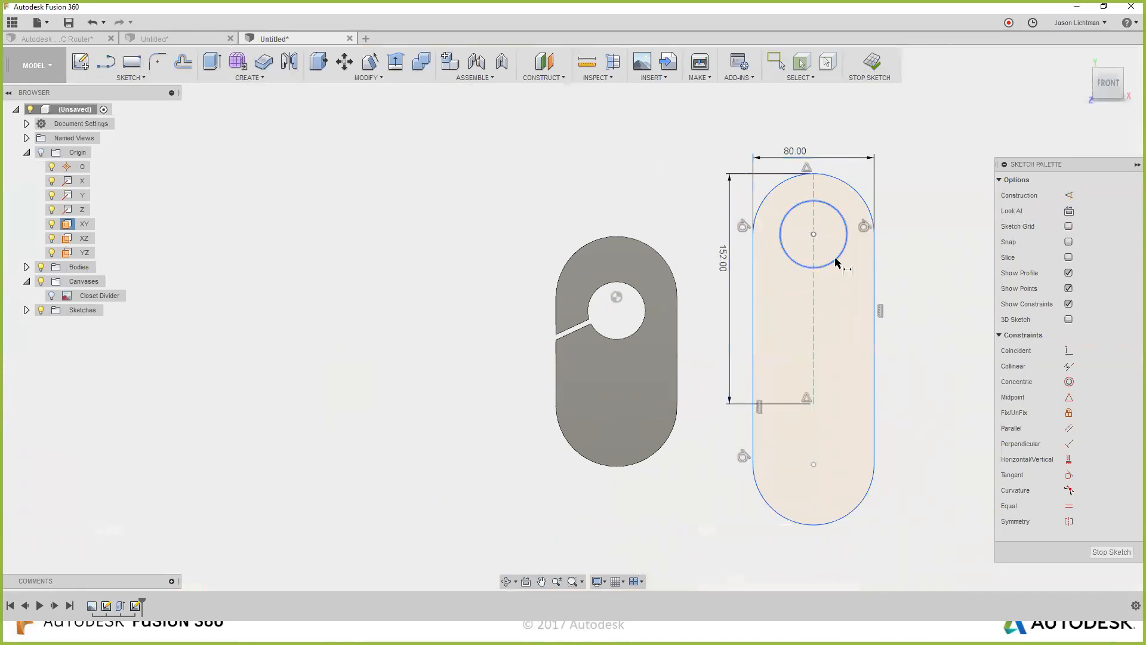
pyautogui.click(936, 220)
pyautogui.write('3')
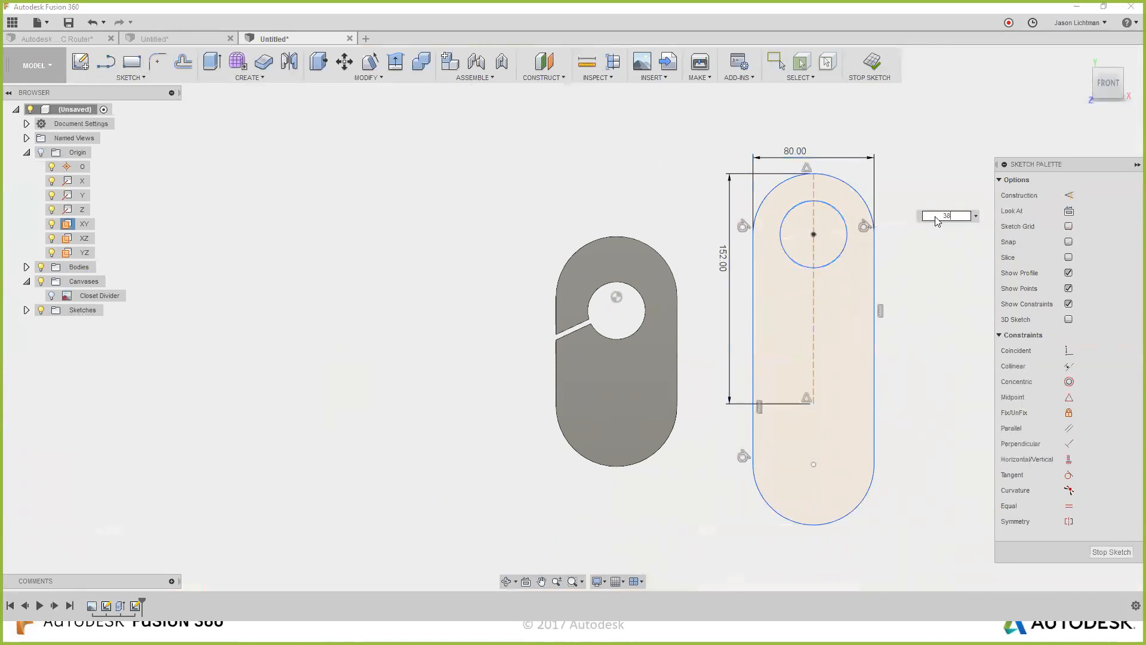
pyautogui.write('8')
pyautogui.press('Return')
pyautogui.press('Escape')
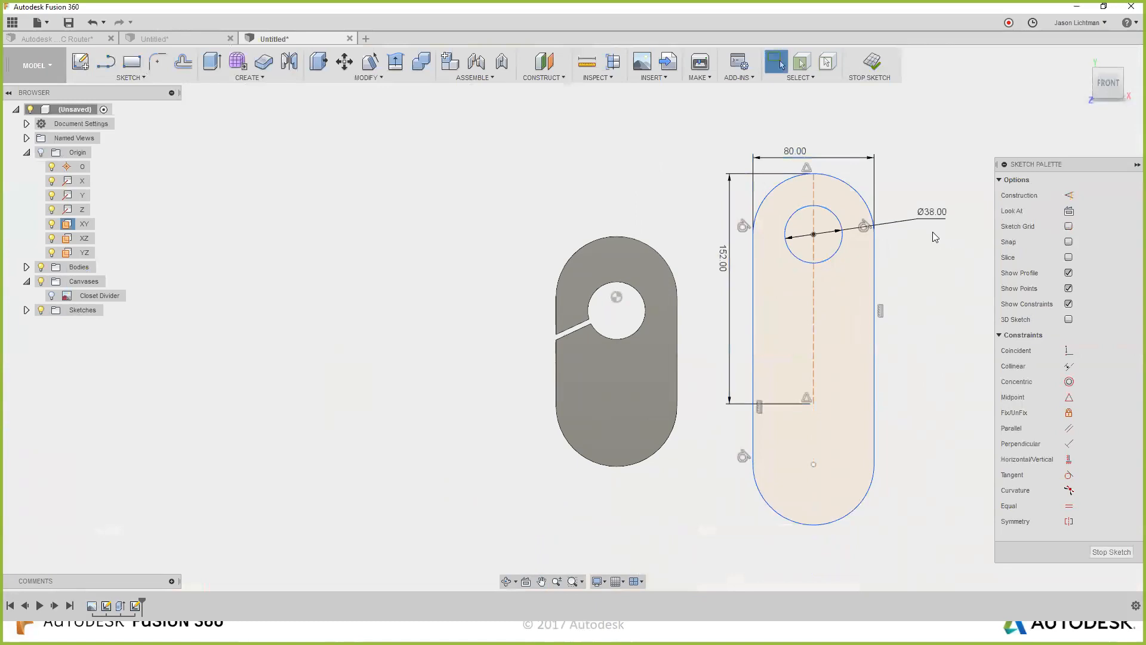
# Draw two slanted lines from inside the circle to just beyond the left side line to outline the channel.
pyautogui.press('l')
pyautogui.scroll(3, 836, 261)
pyautogui.click(785, 241)
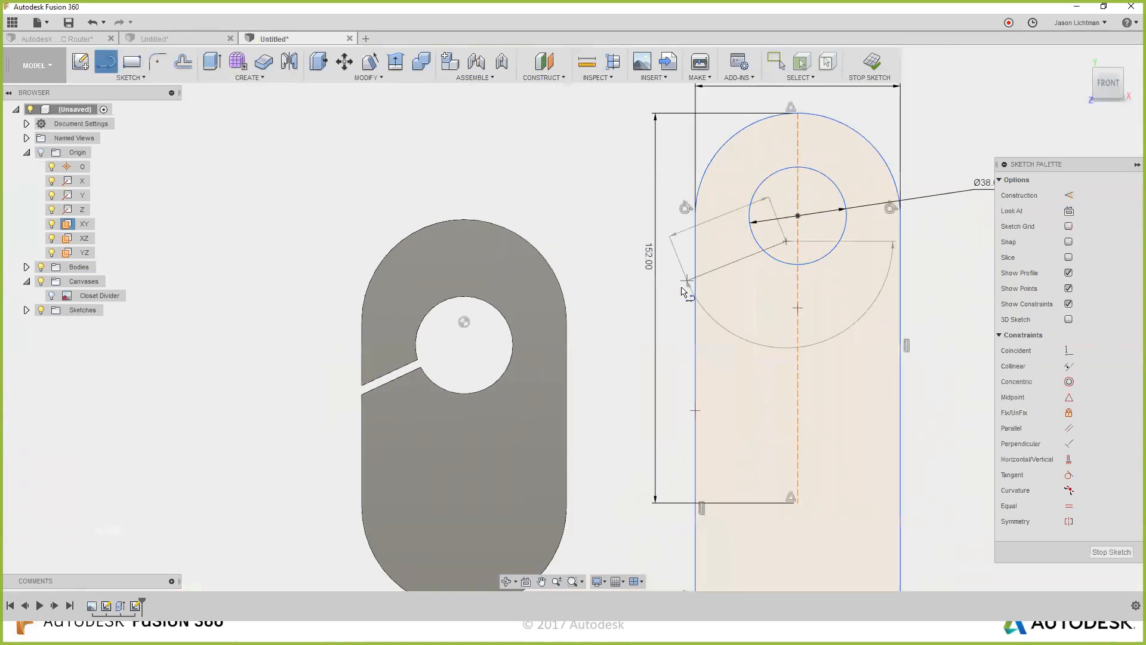
pyautogui.click(684, 290)
pyautogui.press('Escape')
pyautogui.press('l')
pyautogui.click(763, 227)
pyautogui.click(678, 266)
pyautogui.press('Escape')
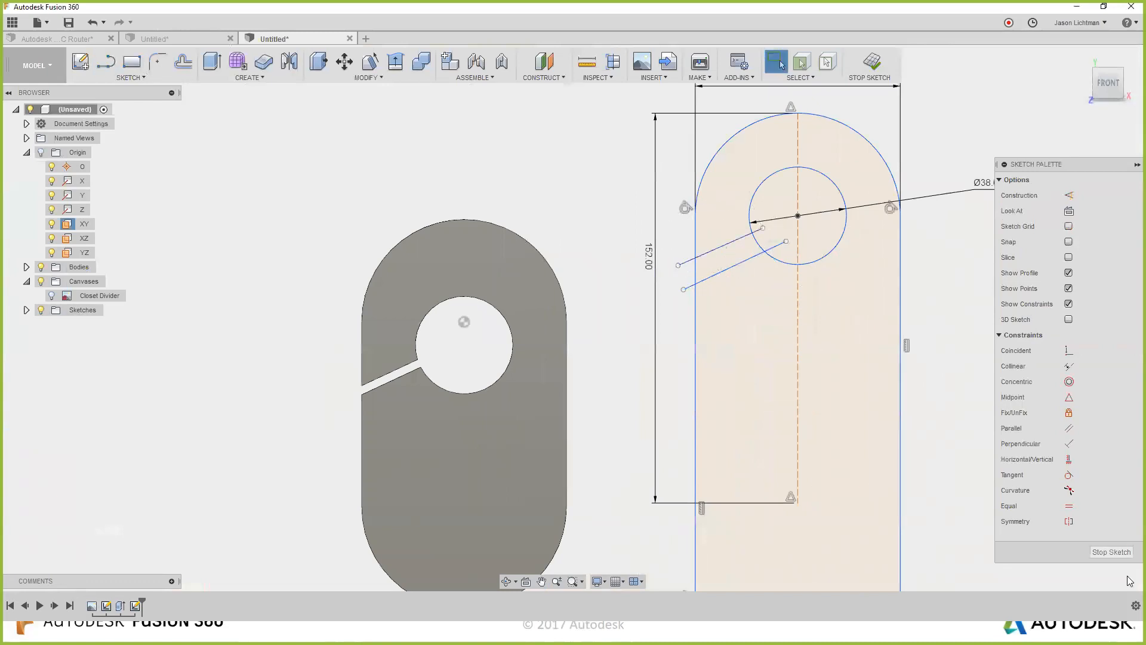
# Finish the sketch and extrude the area around the hole and channel as a new body, with ProofgradeThickness as the distance.
pyautogui.click(1103, 552)
pyautogui.click(204, 59)
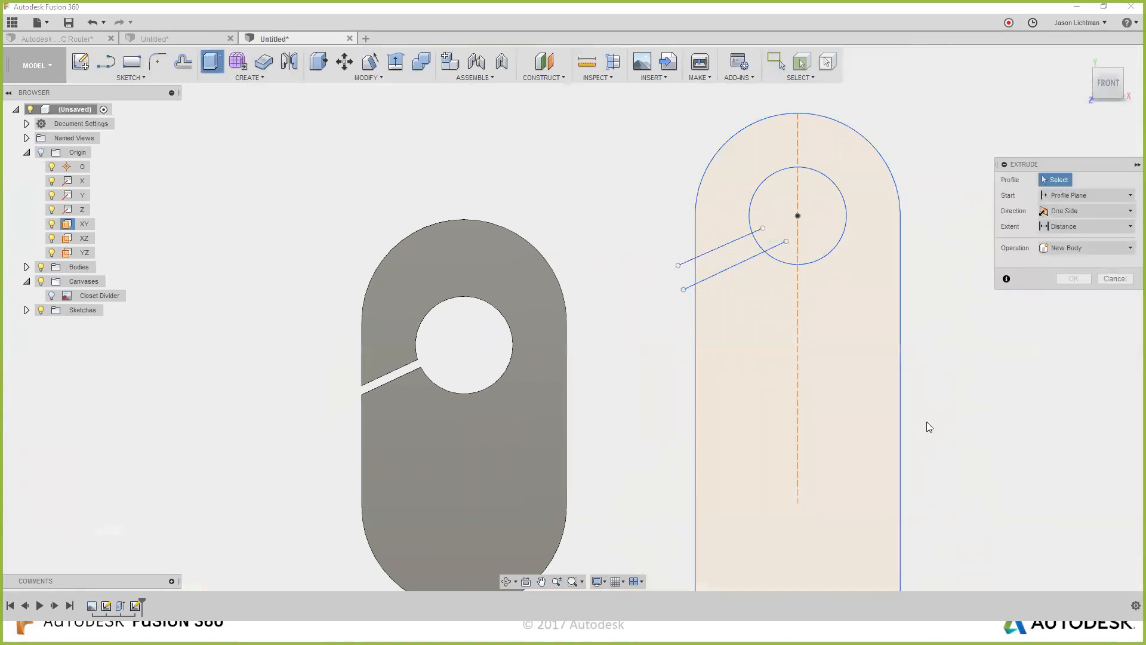
pyautogui.click(831, 397)
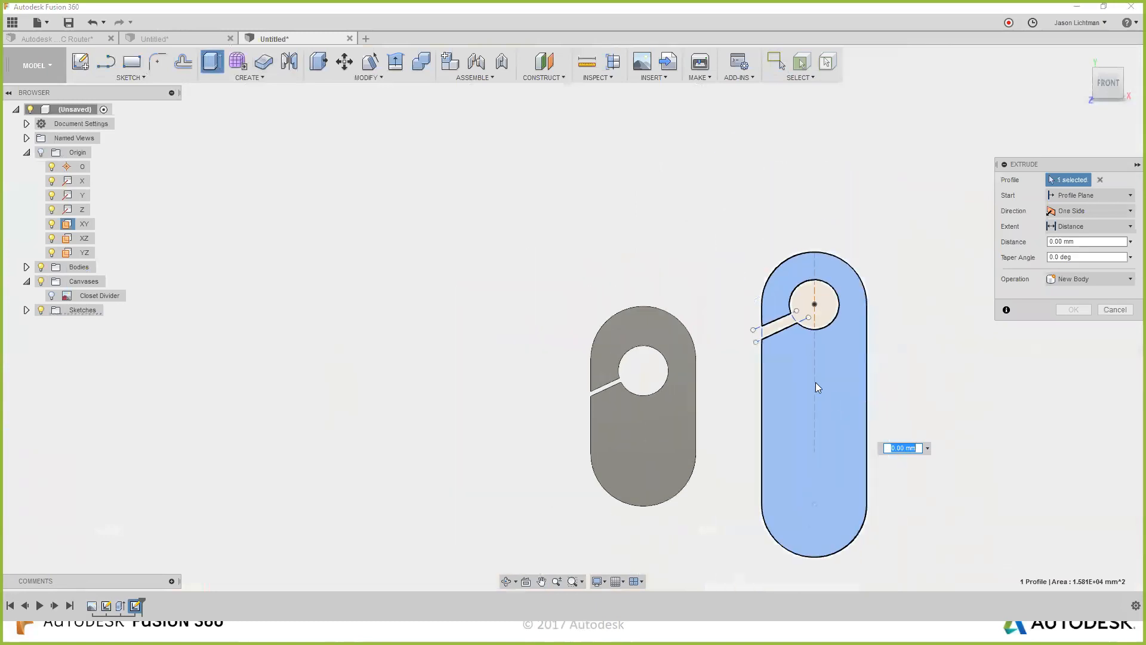
pyautogui.moveTo(817, 406); pyautogui.dragTo(786, 431)
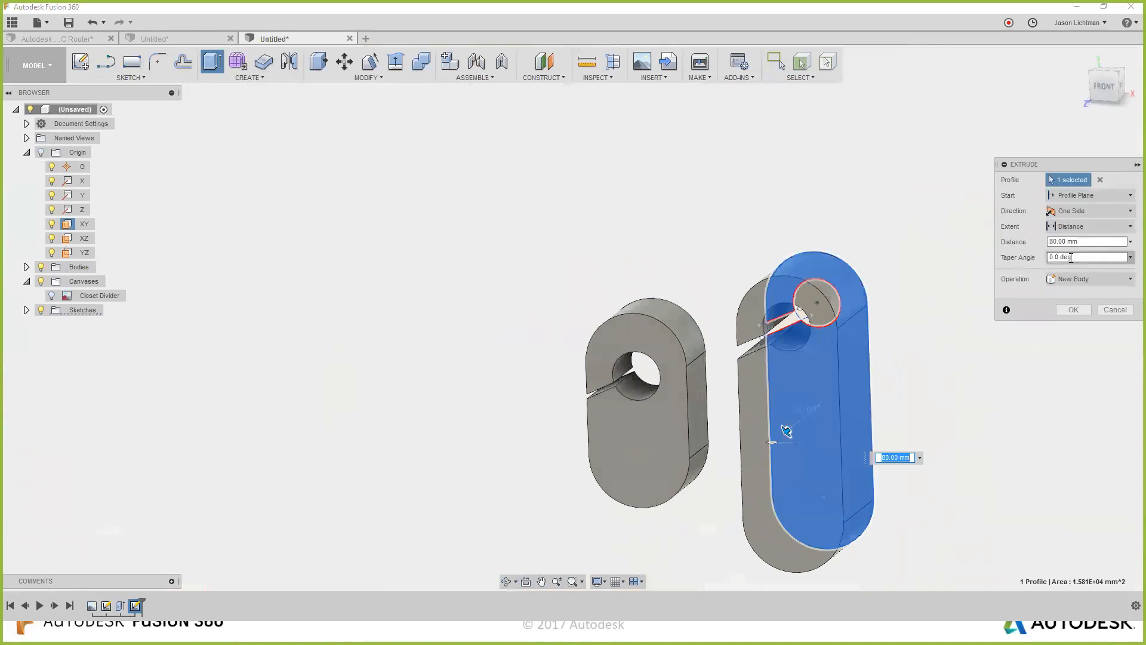
pyautogui.click(1060, 241)
pyautogui.write('Th')
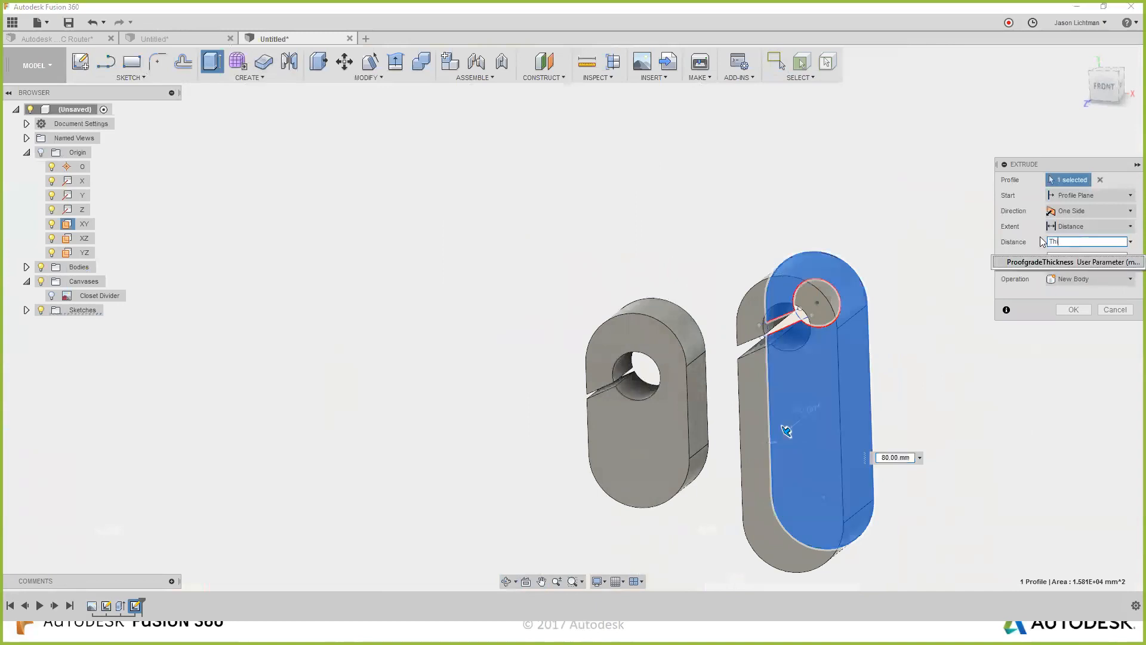
pyautogui.press('BackSpace')
pyautogui.press('BackSpace')
pyautogui.write('P')
pyautogui.press('Return')
pyautogui.click(1073, 309)
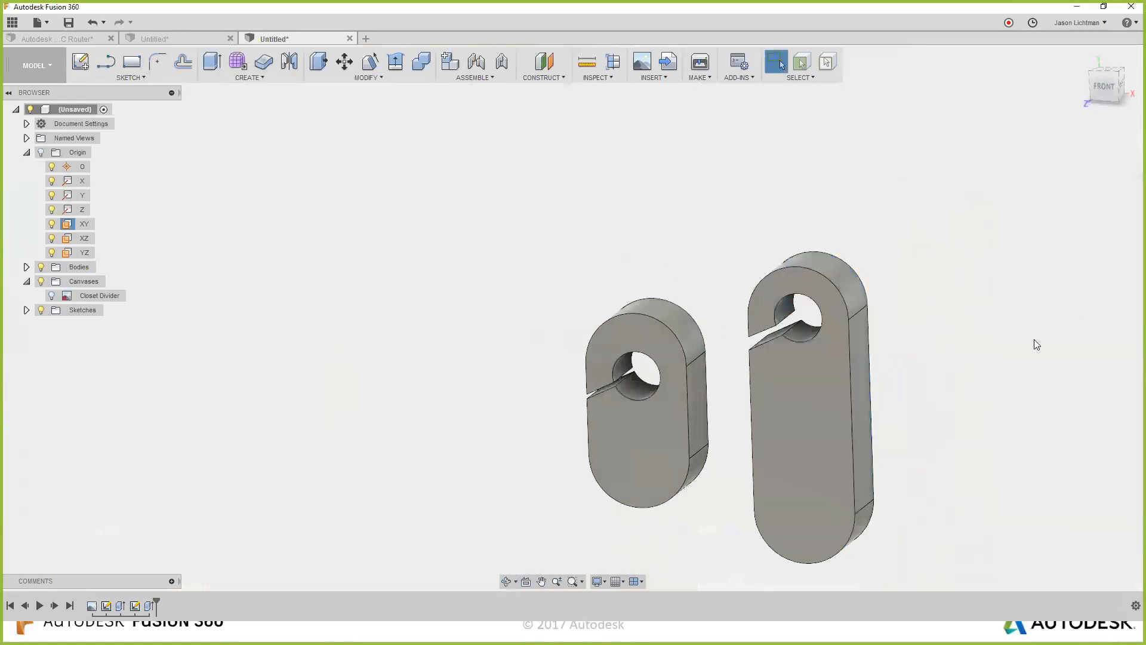
# Set the ProofgradeThickness user parameter's expression to 3 mm.
pyautogui.click(367, 78)
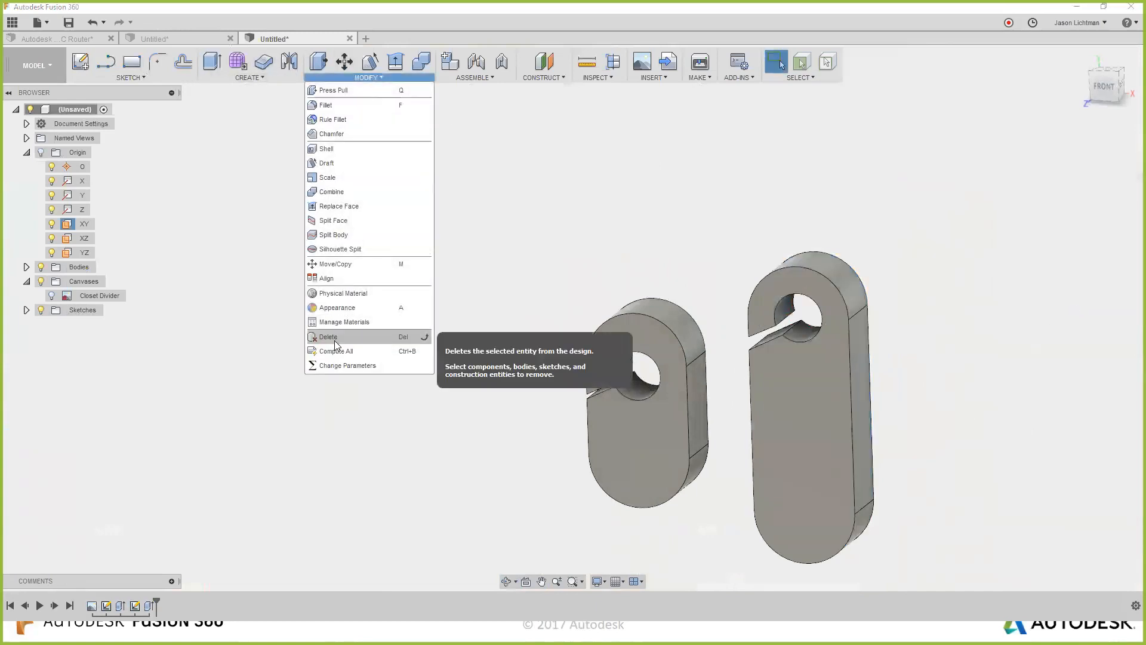
pyautogui.click(348, 365)
pyautogui.click(295, 212)
pyautogui.write('3 mm')
pyautogui.press('Return')
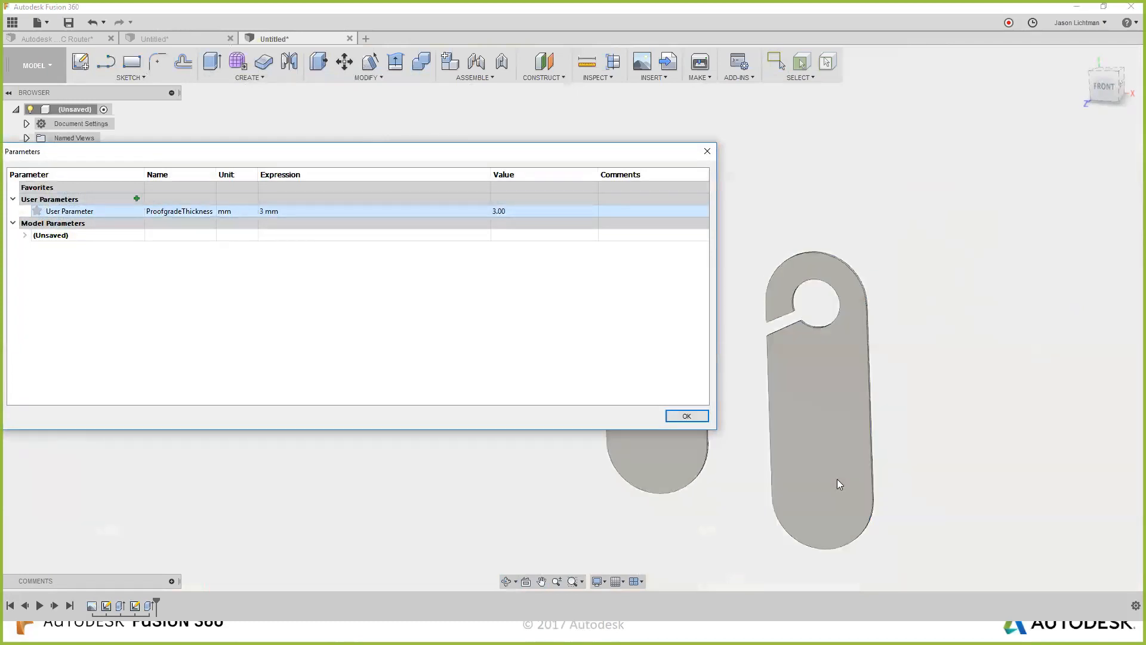
pyautogui.click(686, 416)
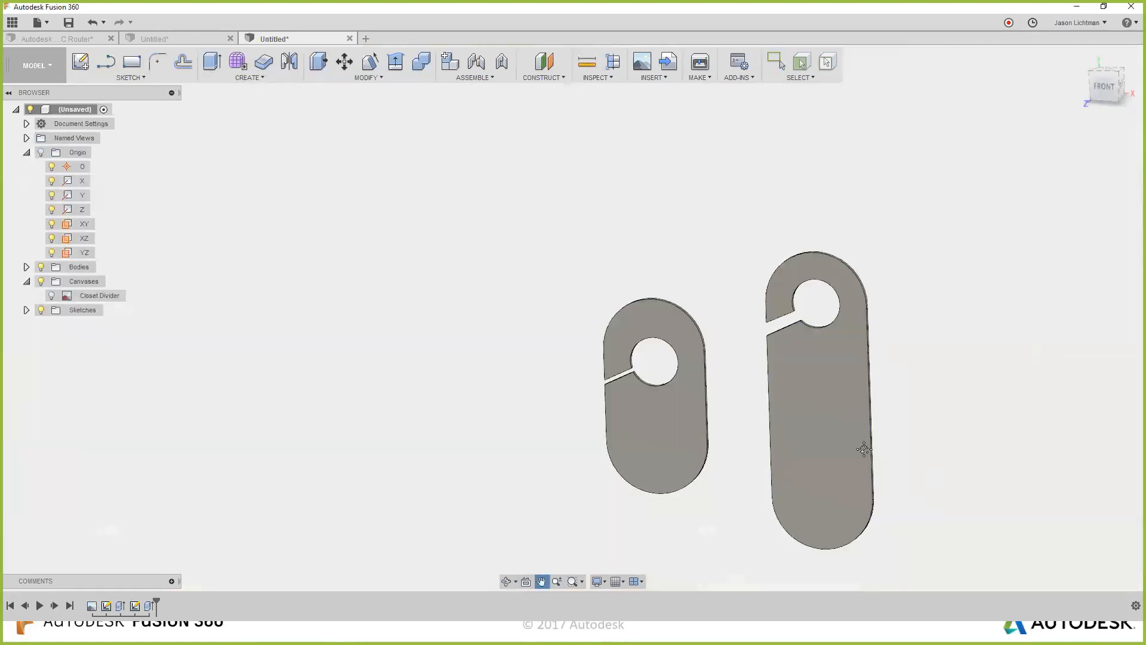
# Start a new design and attach the logo image from the Glowforge Logos folder to the XY plane as a canvas.
pyautogui.moveTo(933, 477); pyautogui.dragTo(791, 424, button='middle')
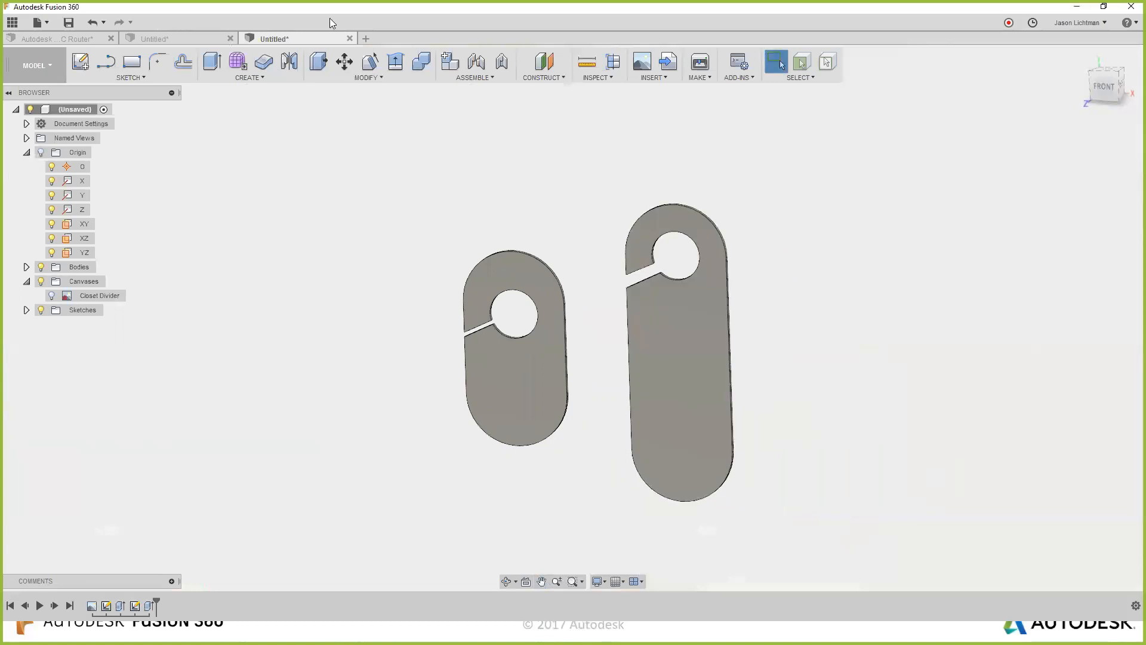
pyautogui.click(366, 39)
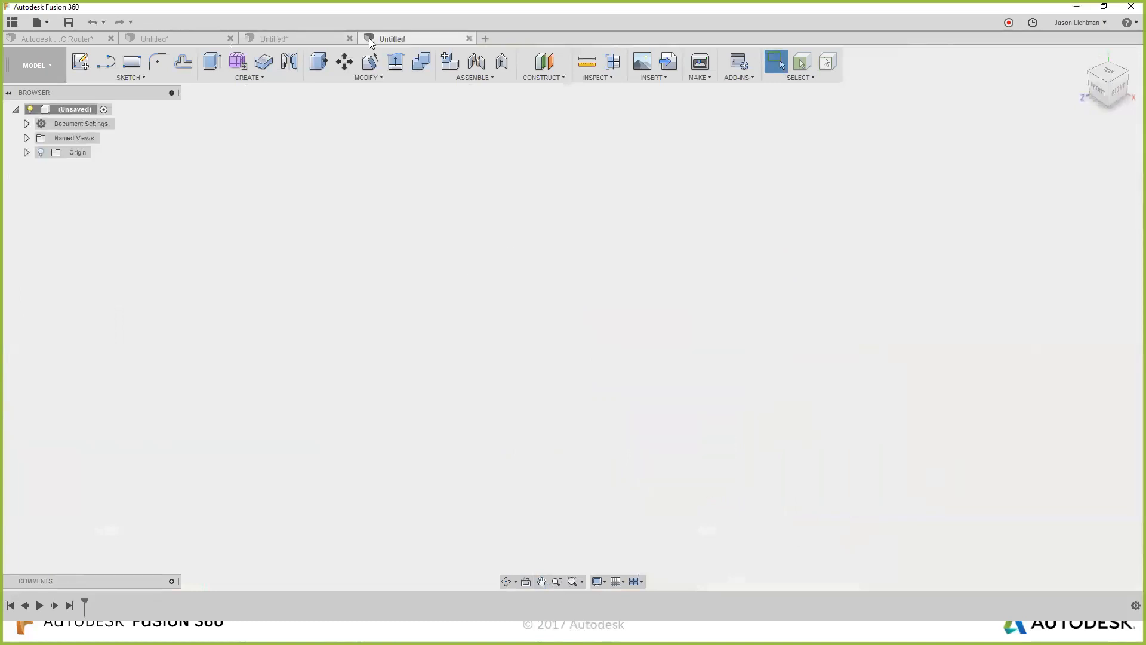
pyautogui.click(641, 63)
pyautogui.click(594, 294)
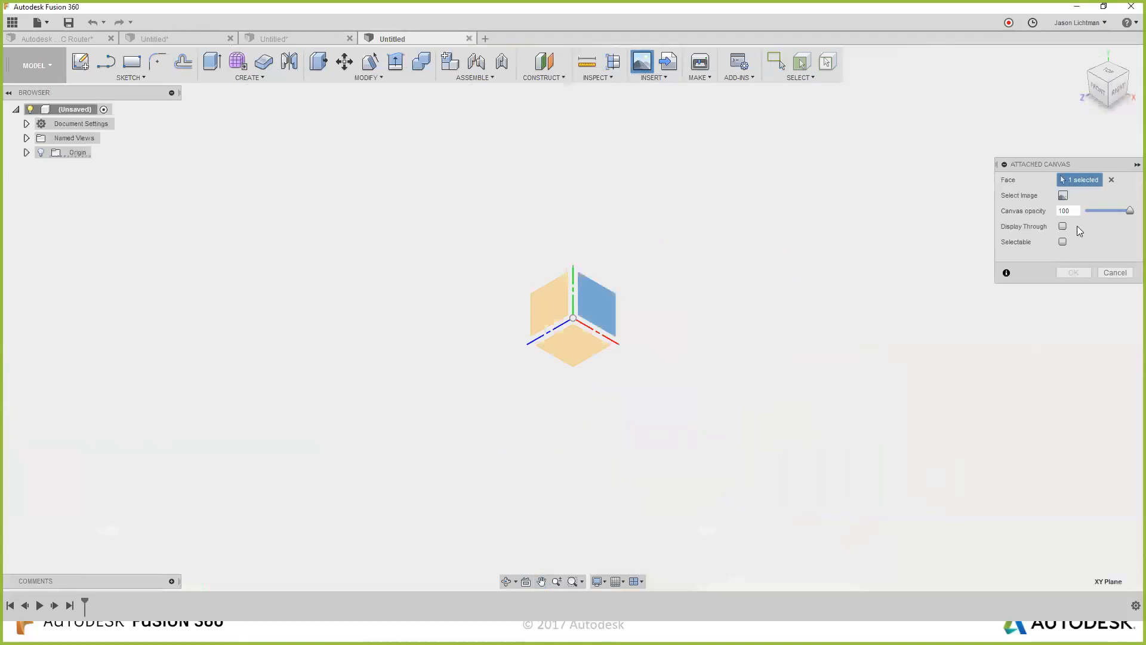
pyautogui.click(1064, 196)
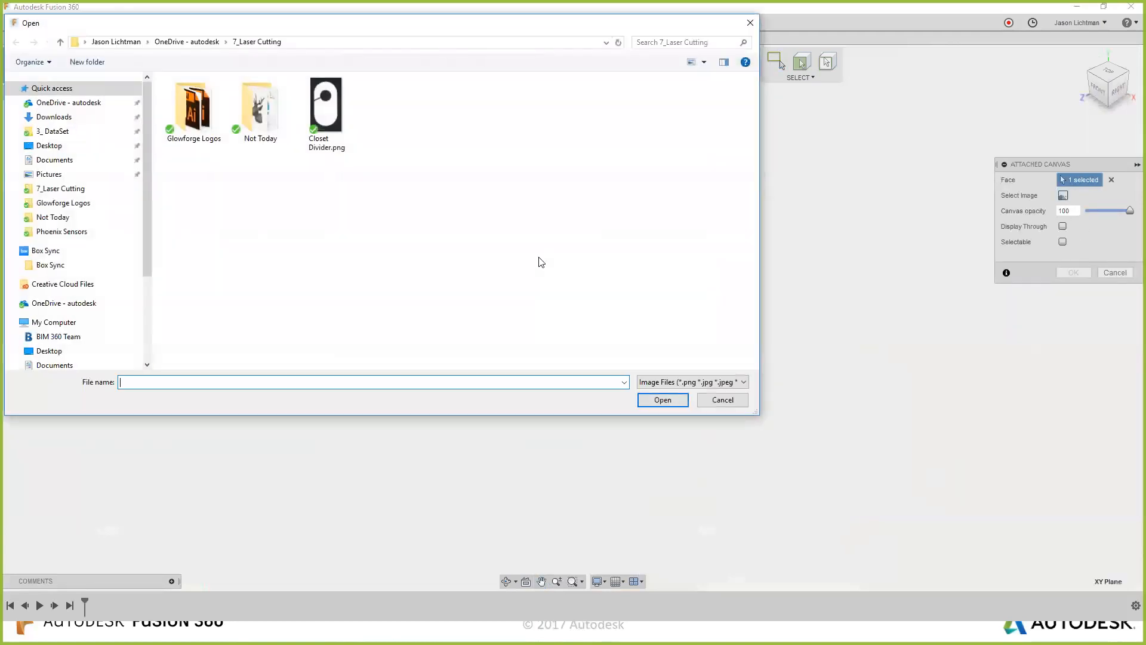
pyautogui.doubleClick(194, 107)
pyautogui.doubleClick(193, 108)
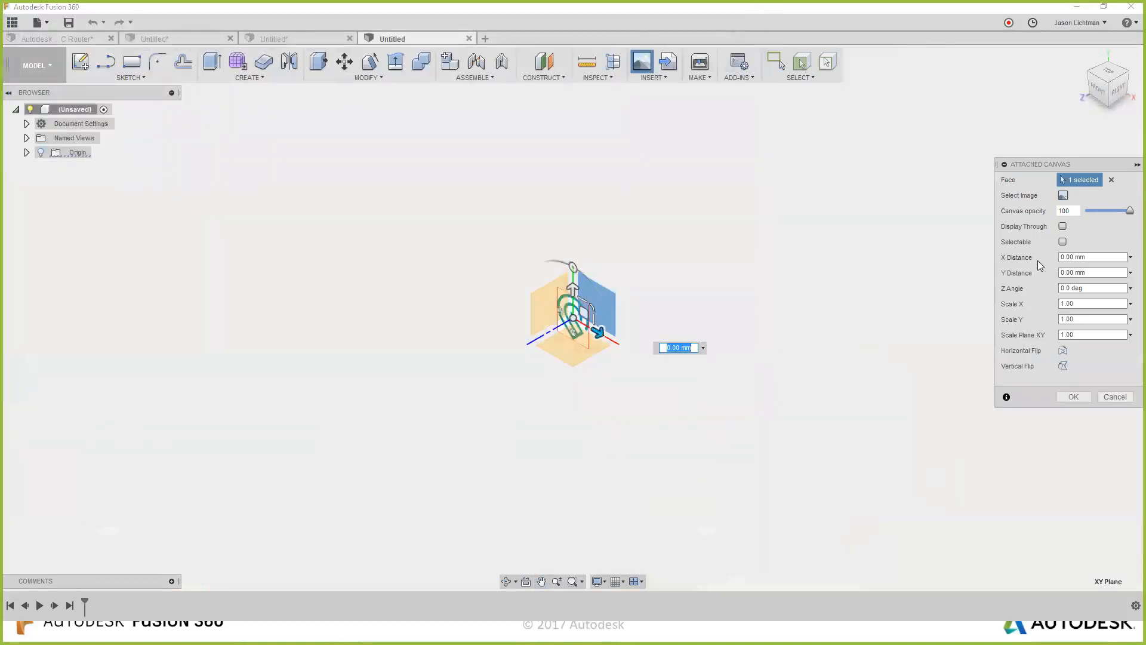
# Enable display through for the logo canvas, set its opacity to 52 and insert it.
pyautogui.click(1063, 227)
pyautogui.moveTo(1130, 212); pyautogui.dragTo(1114, 219)
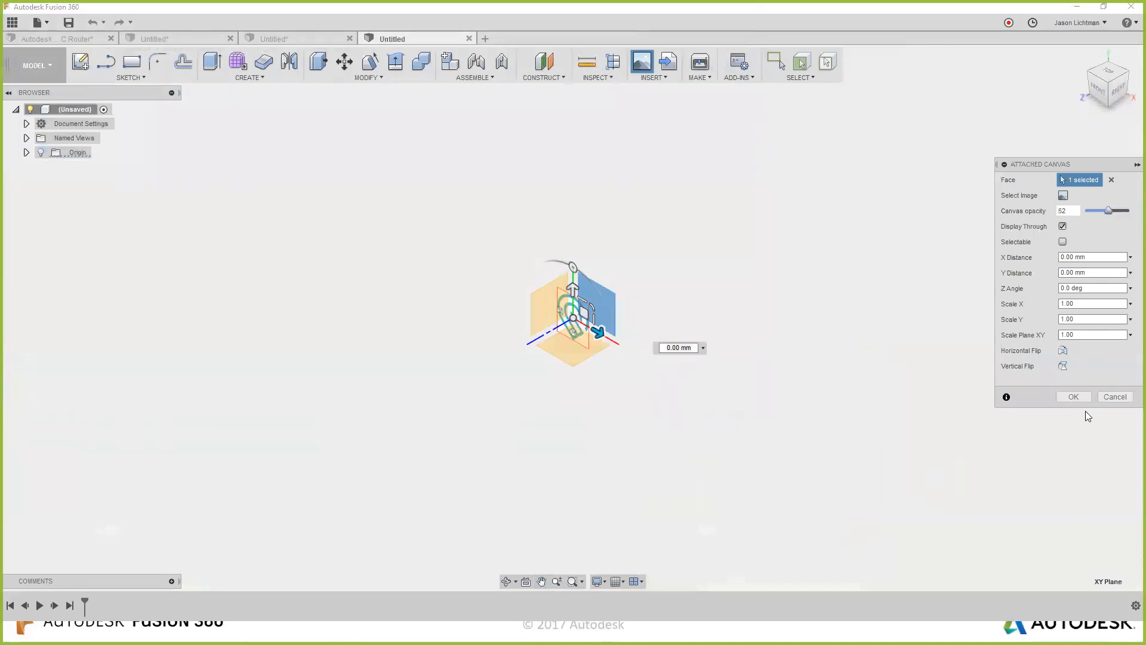
pyautogui.click(1074, 397)
# Start a new sketch on the XY plane, viewed from the front over the logo canvas.
pyautogui.click(1102, 96)
pyautogui.scroll(8, 581, 318)
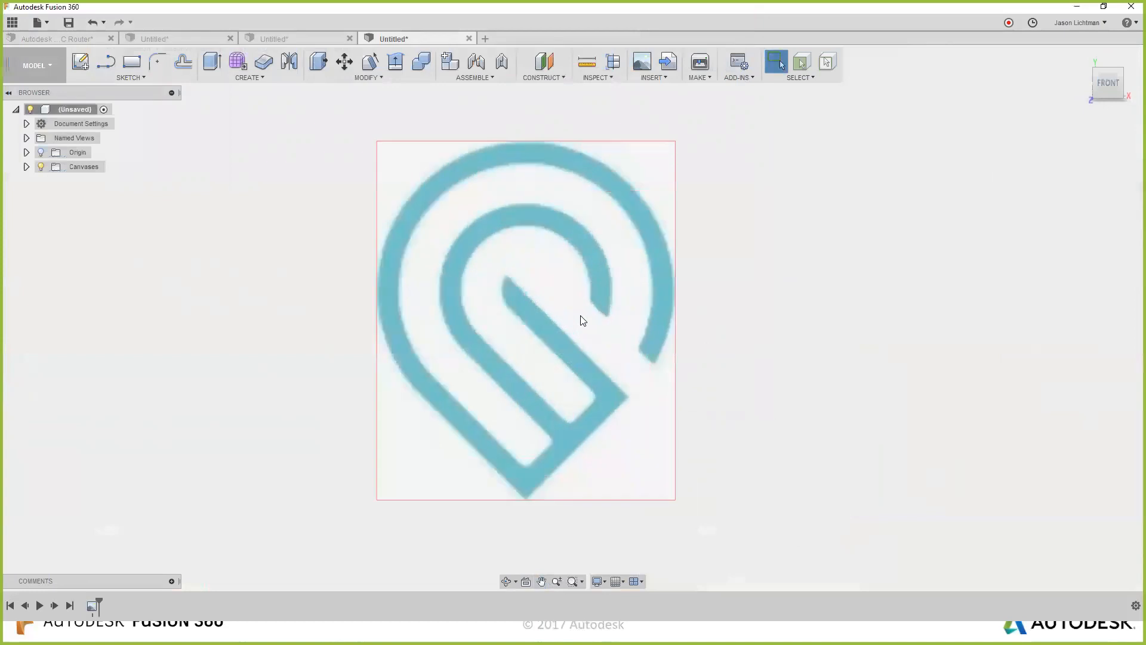
pyautogui.scroll(1, 583, 321)
pyautogui.click(27, 152)
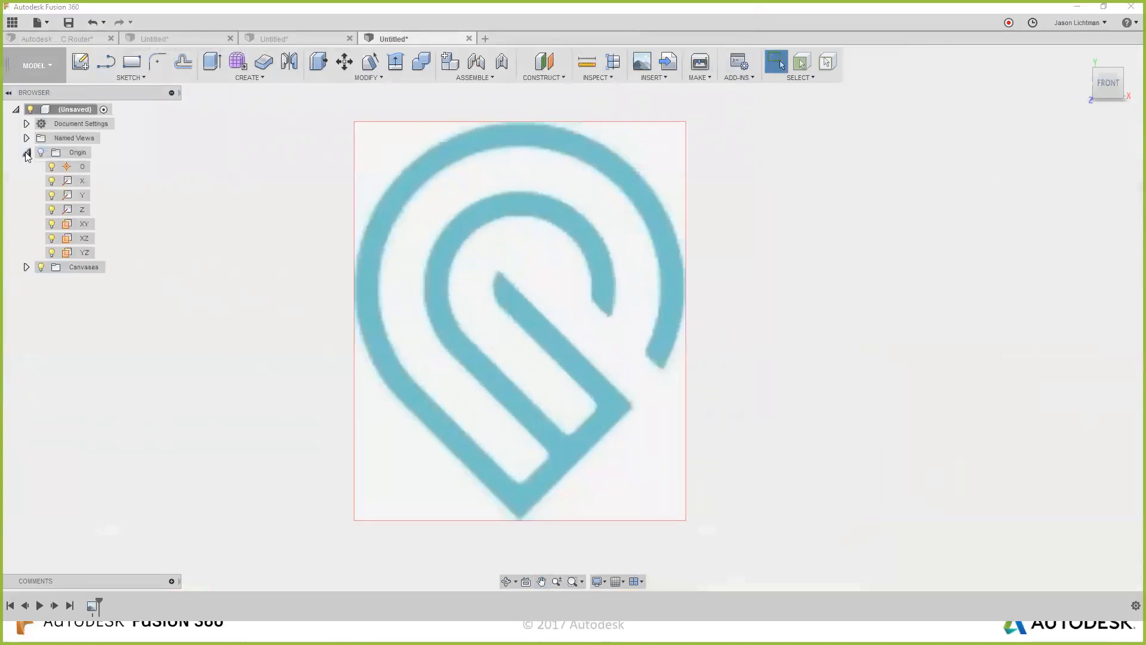
pyautogui.rightClick(78, 225)
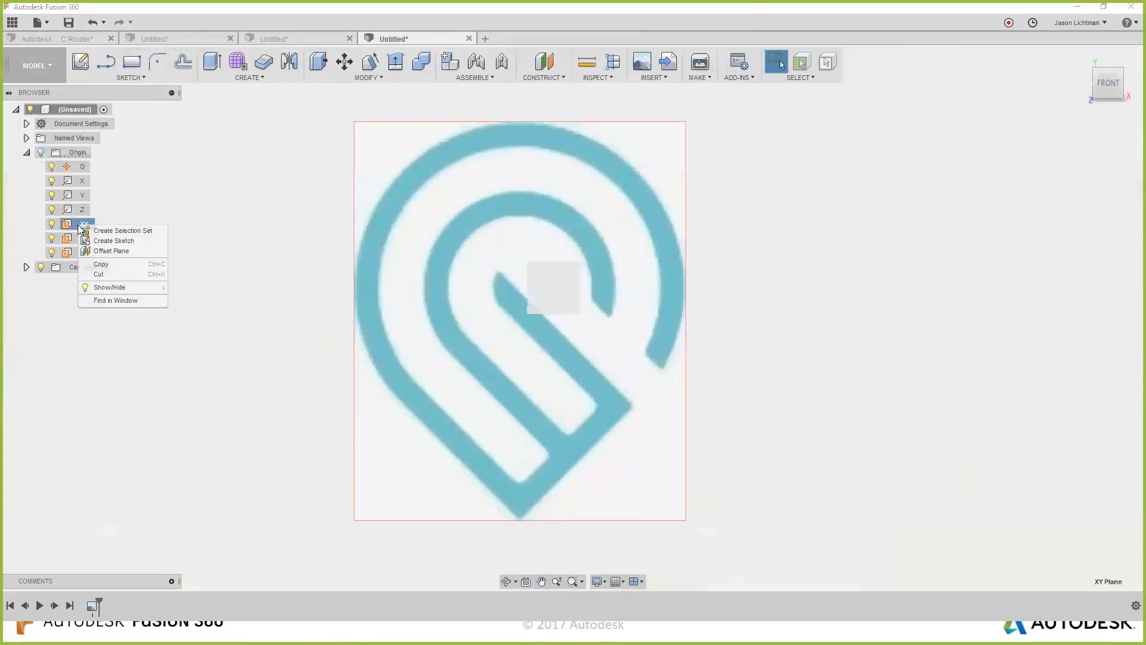
pyautogui.click(97, 241)
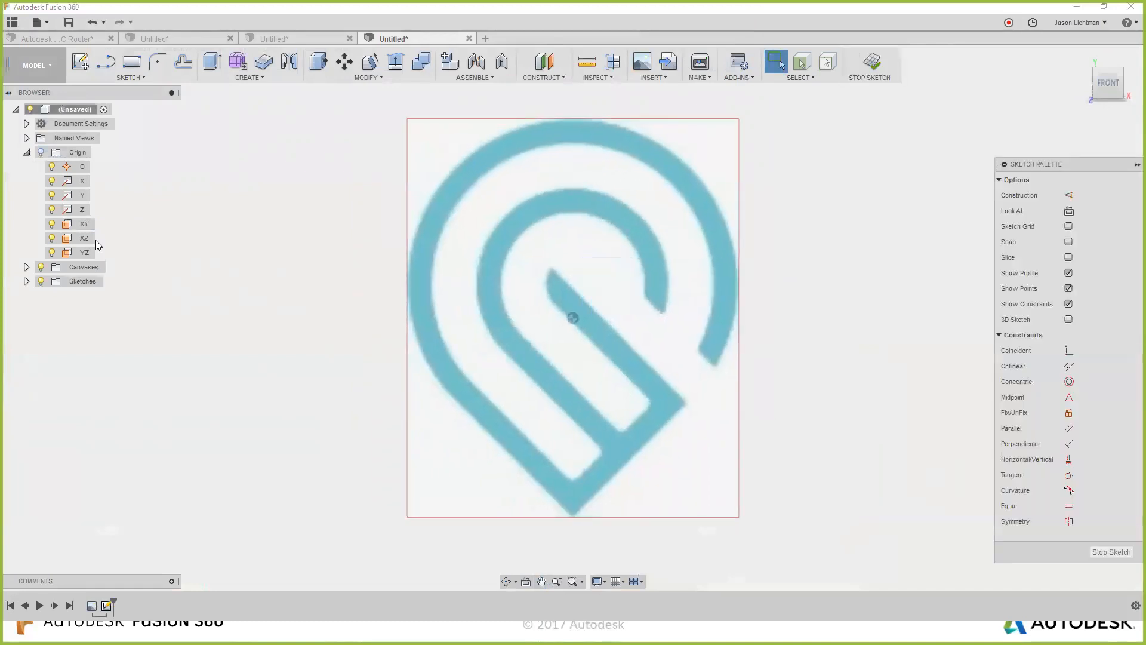
# Draw a vertical line about 19.9 mm long across the logo's full height and convert it to construction geometry.
pyautogui.press('l')
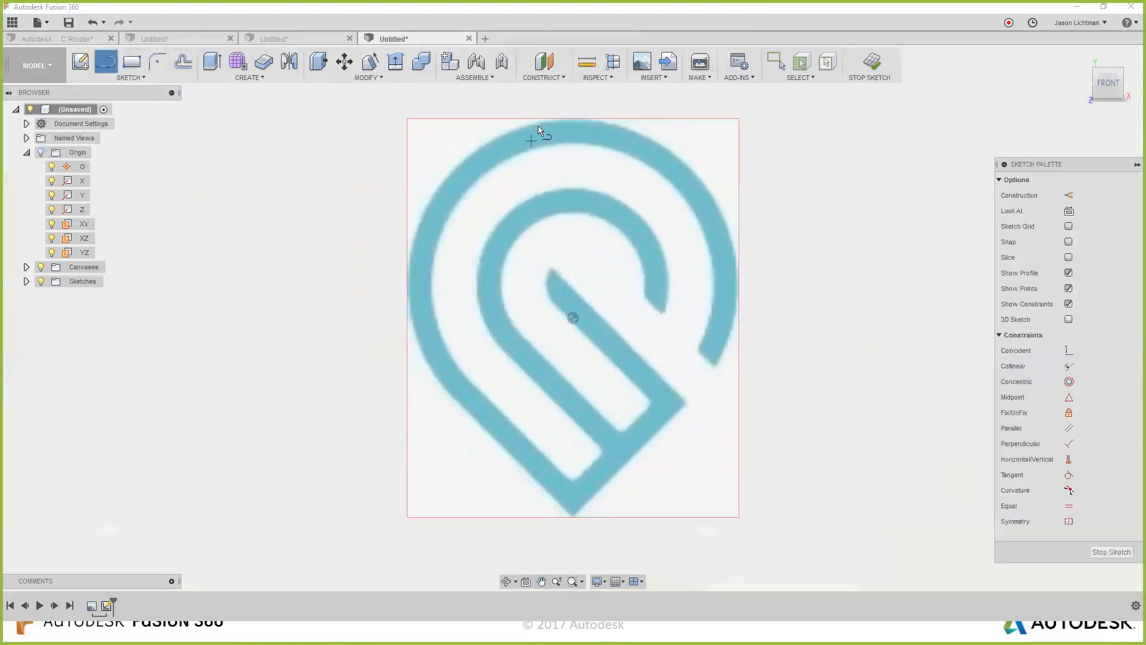
pyautogui.click(546, 103)
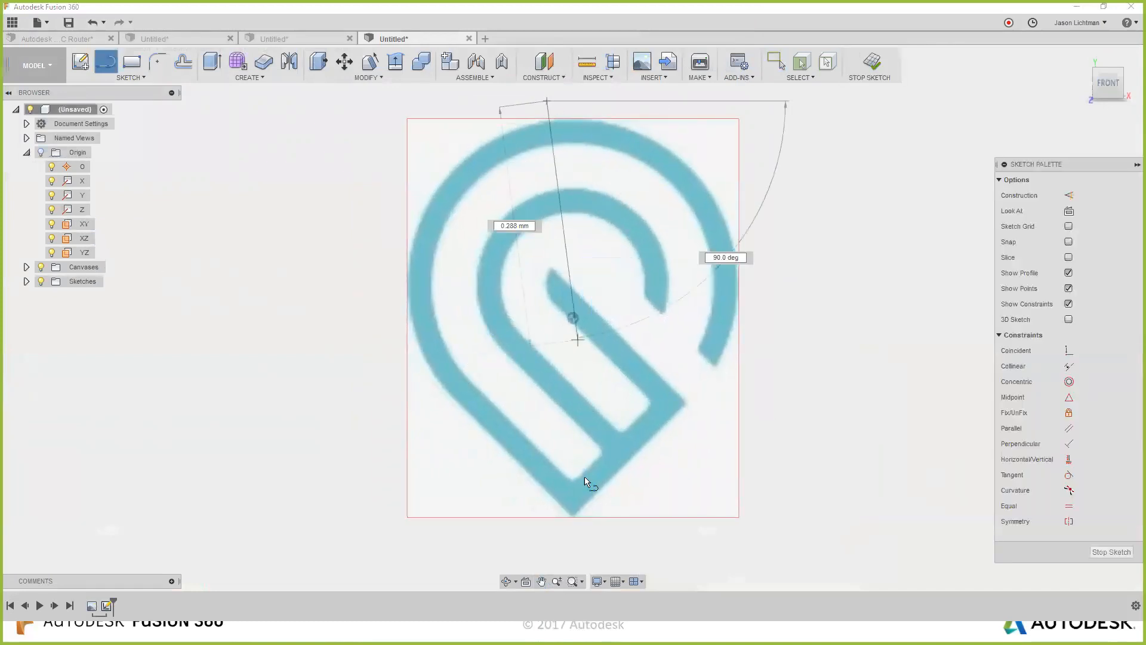
pyautogui.click(546, 554)
pyautogui.press('Escape')
pyautogui.click(546, 539)
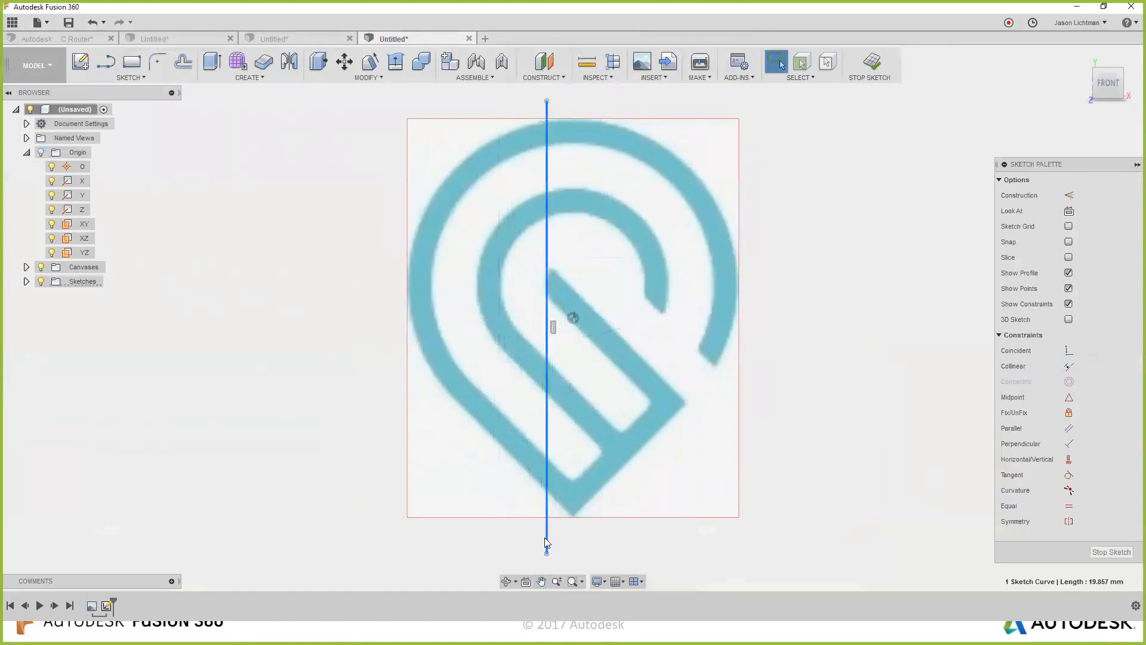
pyautogui.click(1068, 196)
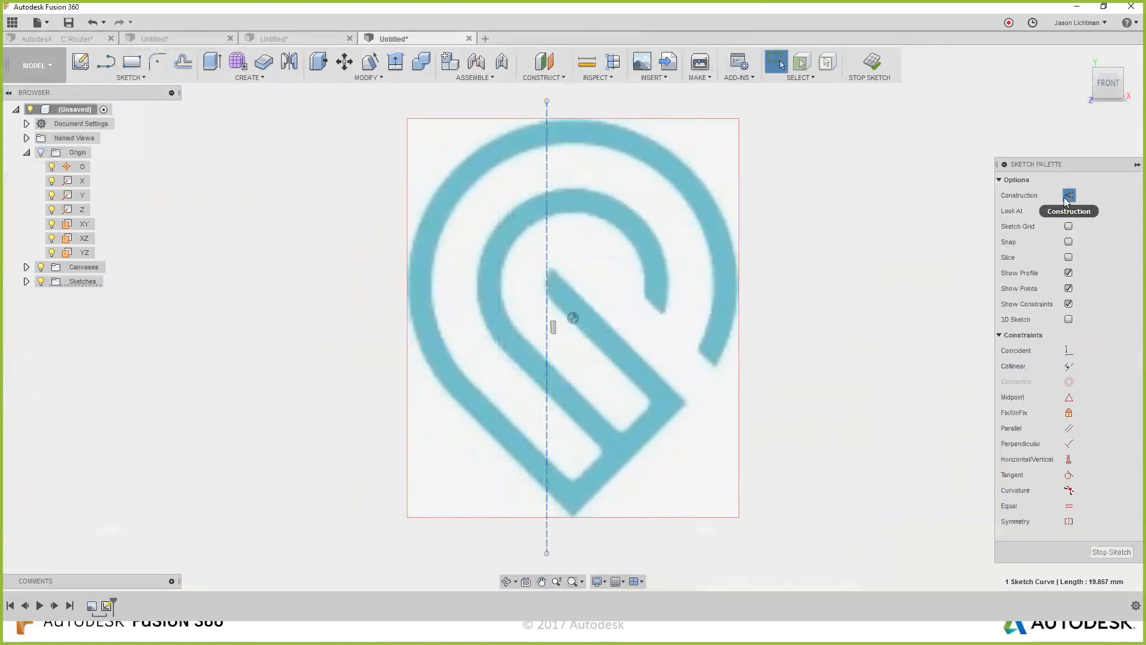
# Move the construction line onto the logo's centre and constrain it coincident with the origin point.
pyautogui.moveTo(562, 272); pyautogui.dragTo(572, 274)
pyautogui.press('Escape')
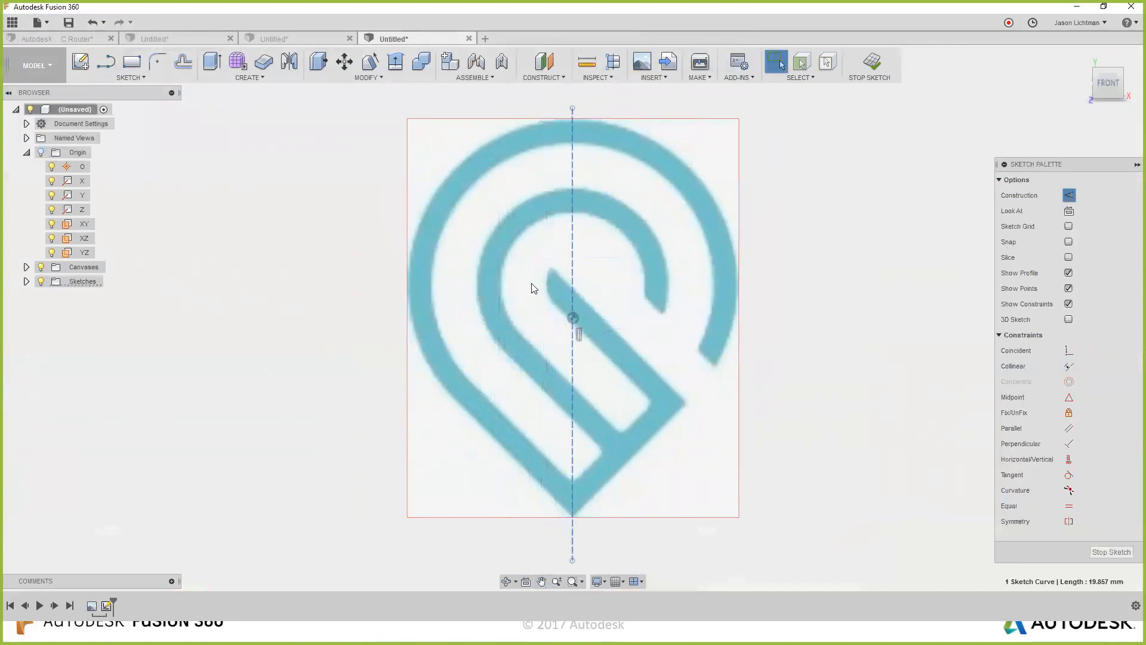
pyautogui.click(78, 167)
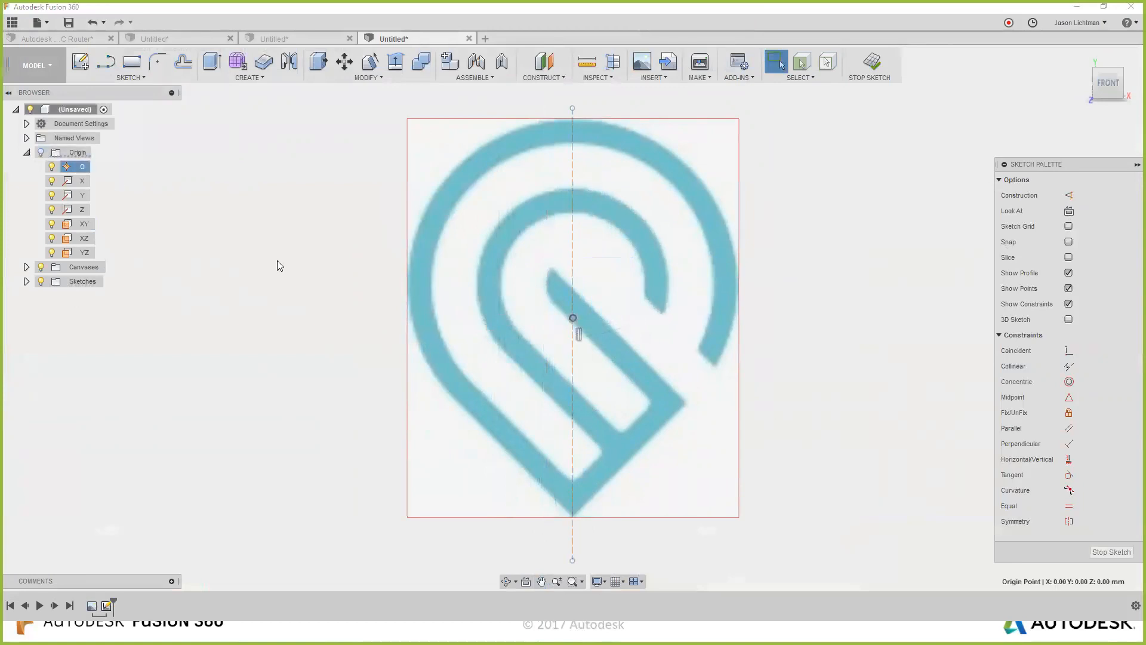
pyautogui.keyDown('ctrl'); pyautogui.click(572, 278); pyautogui.keyUp('ctrl')
pyautogui.click(1067, 351)
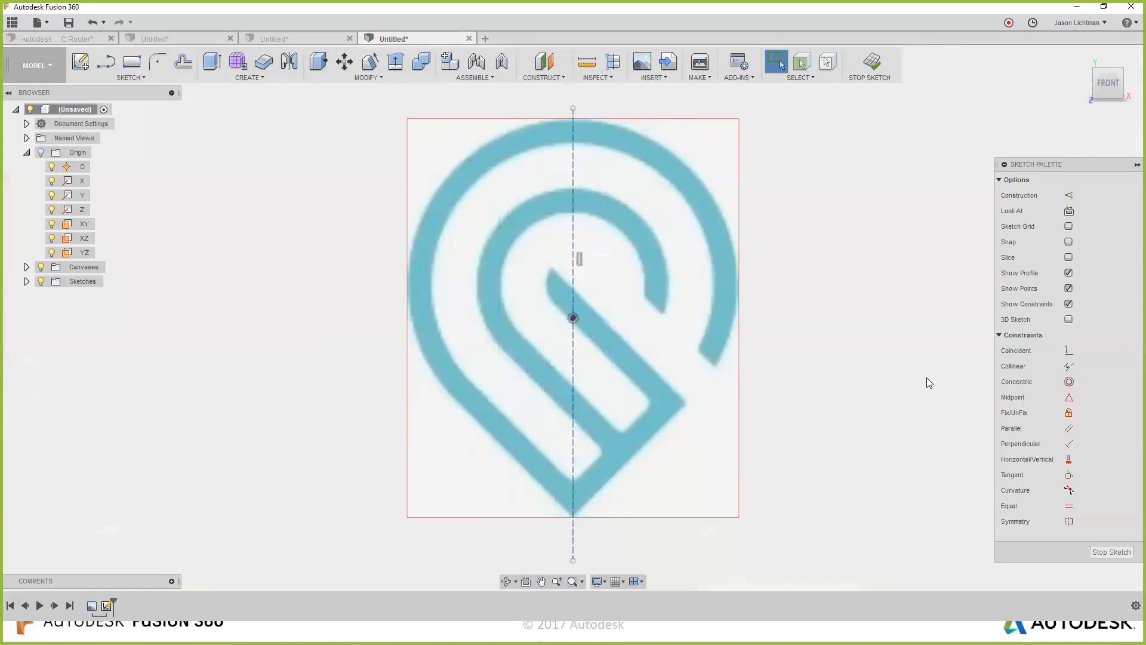
# Draw a circle about 14.5 mm in diameter centred on the construction line and fit it to the logo's outer ring.
pyautogui.press('c')
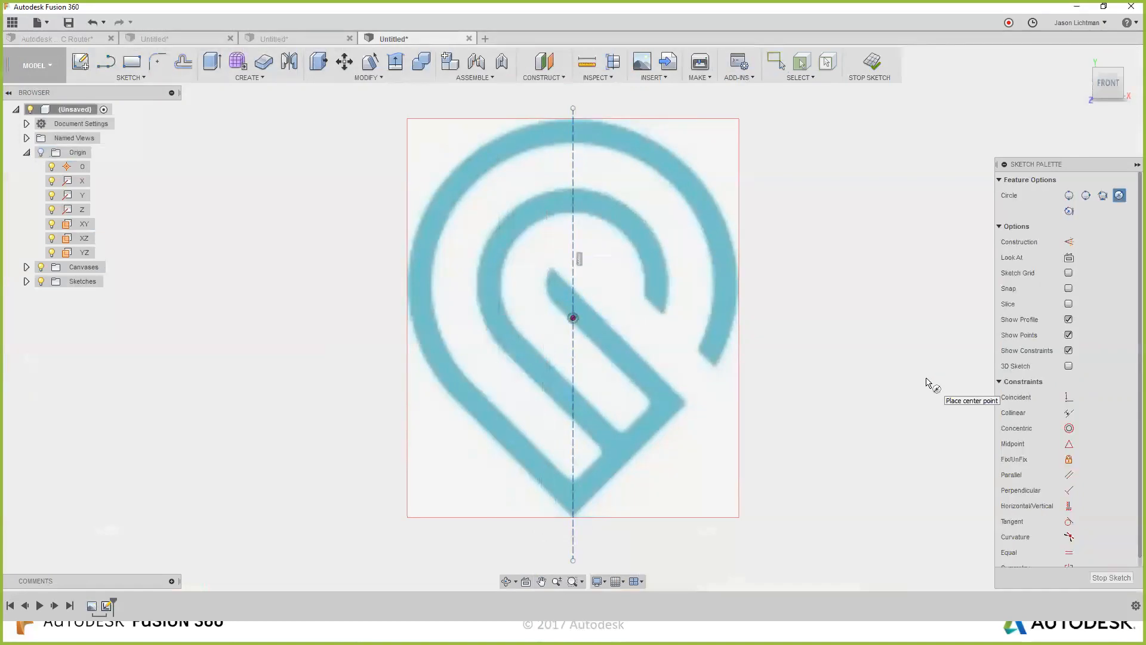
pyautogui.click(571, 273)
pyautogui.click(672, 156)
pyautogui.press('Escape')
pyautogui.moveTo(571, 279); pyautogui.dragTo(572, 286)
pyautogui.moveTo(728, 303); pyautogui.dragTo(737, 303)
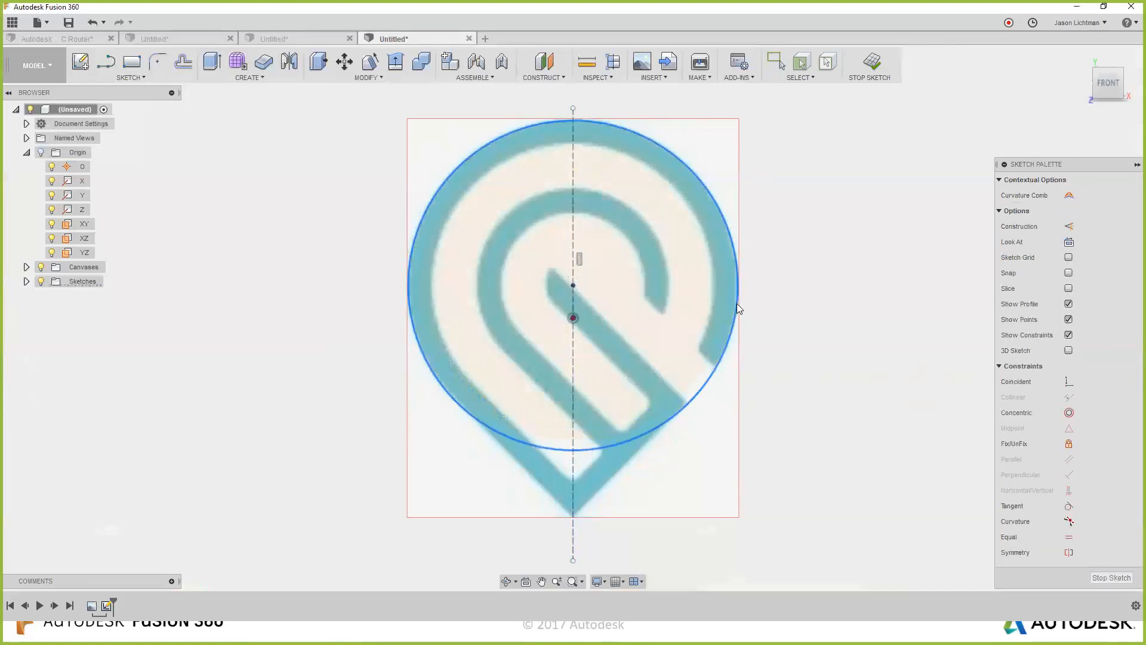
pyautogui.press('Escape')
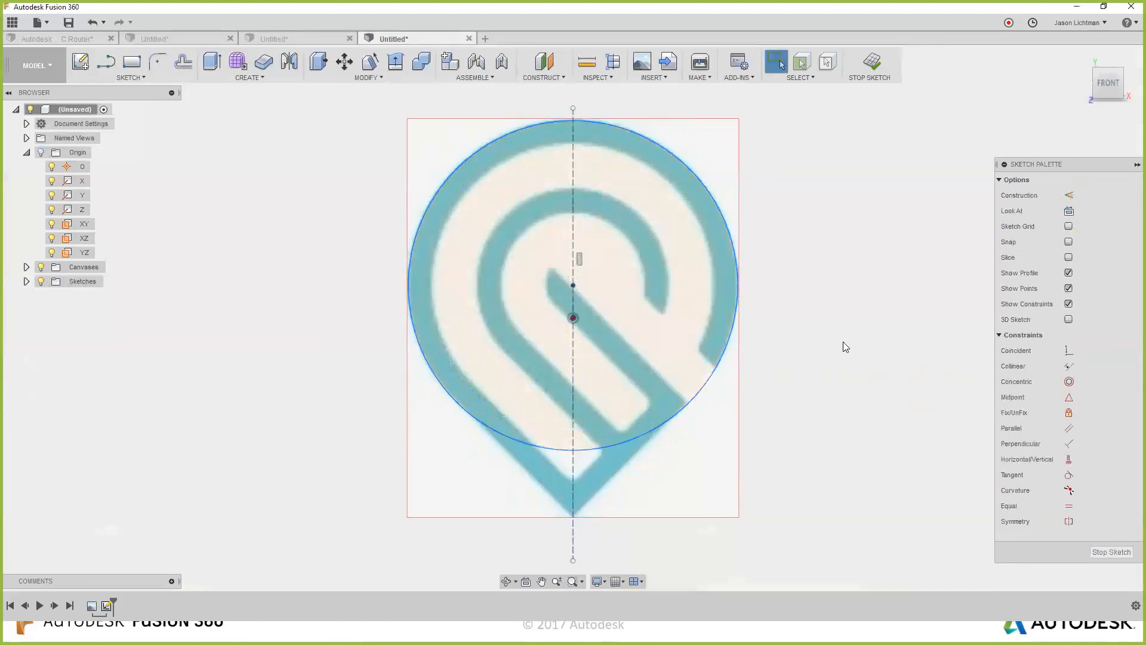
# Dimension the outer circle's diameter to 14.5 mm.
pyautogui.press('d')
pyautogui.click(734, 246)
pyautogui.click(763, 195)
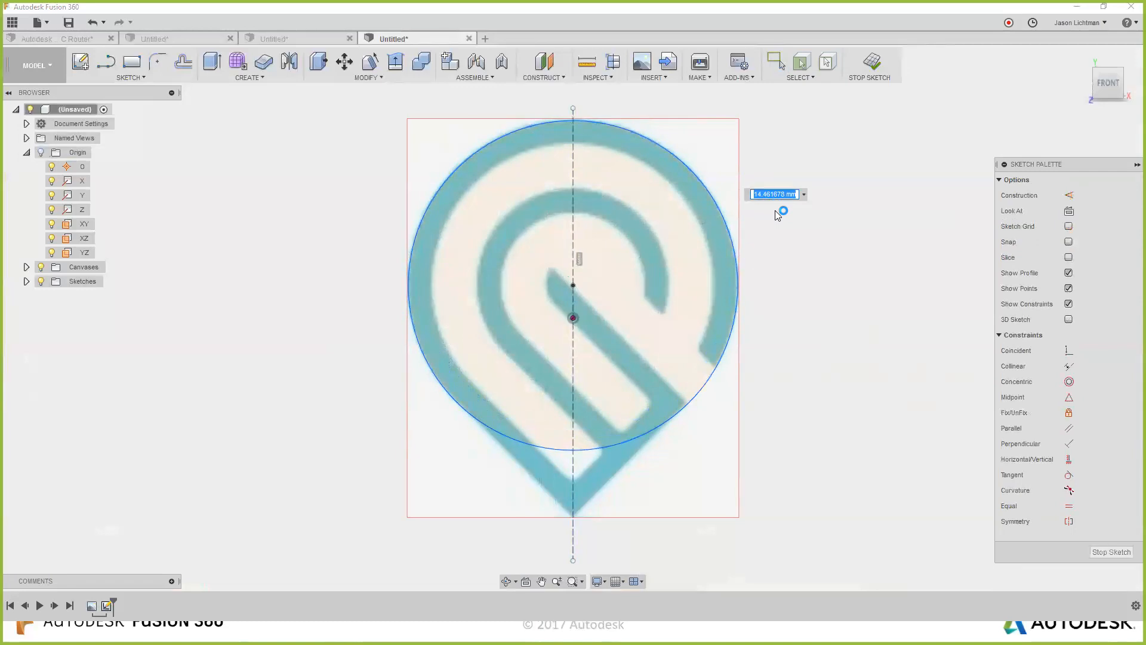
pyautogui.write('14.5')
pyautogui.press('Return')
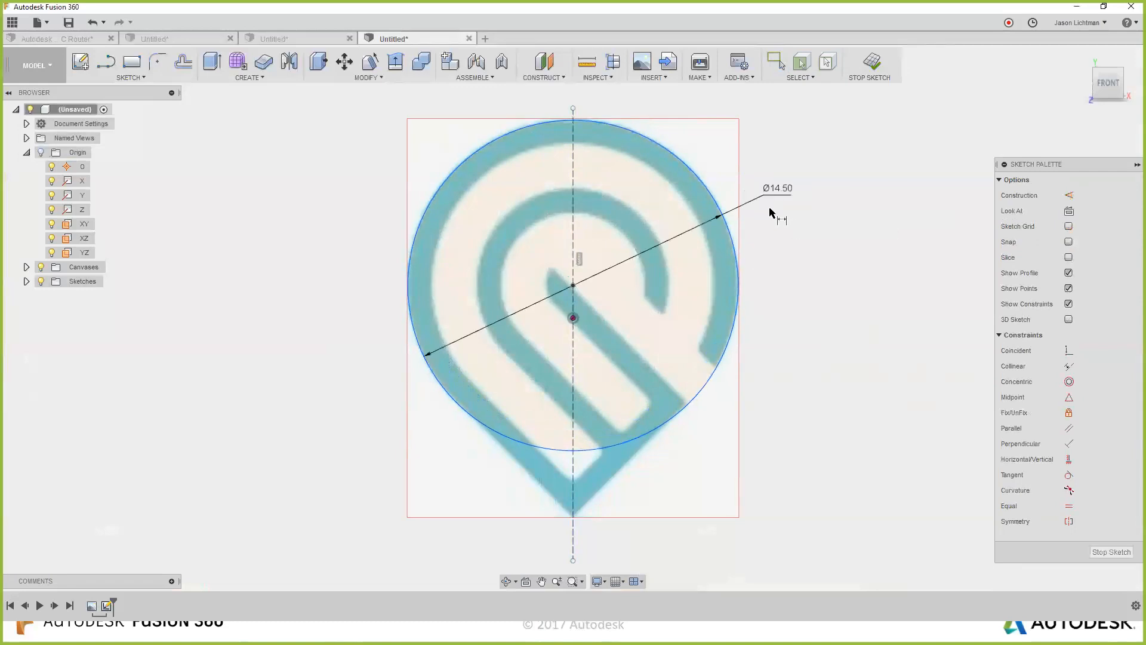
pyautogui.press('Escape')
# Constrain the construction line's upper endpoint coincident with the circle and move it down to the top of the logo's outer ring.
pyautogui.click(574, 110)
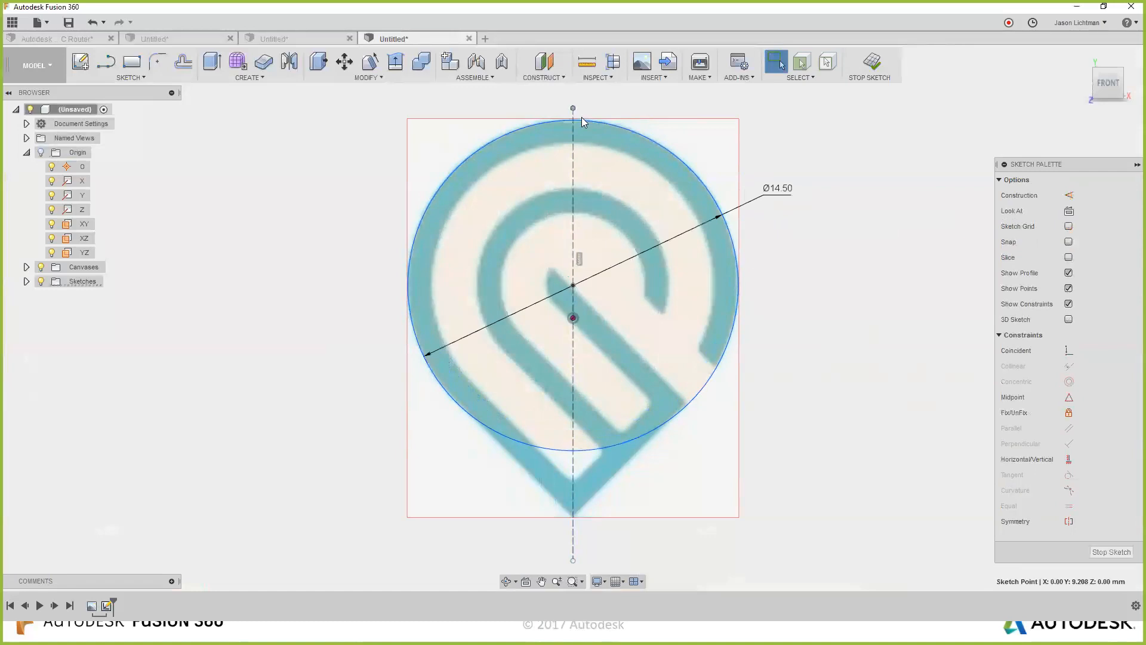
pyautogui.click(582, 121)
pyautogui.click(1069, 381)
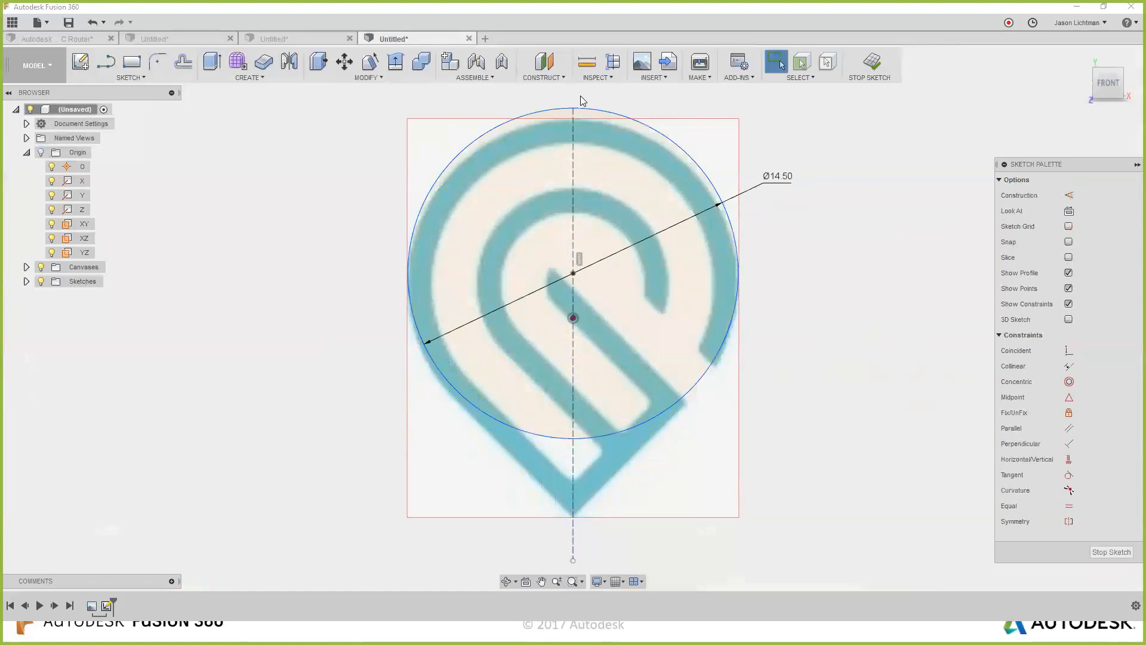
pyautogui.moveTo(573, 109); pyautogui.dragTo(573, 122)
pyautogui.press('Escape')
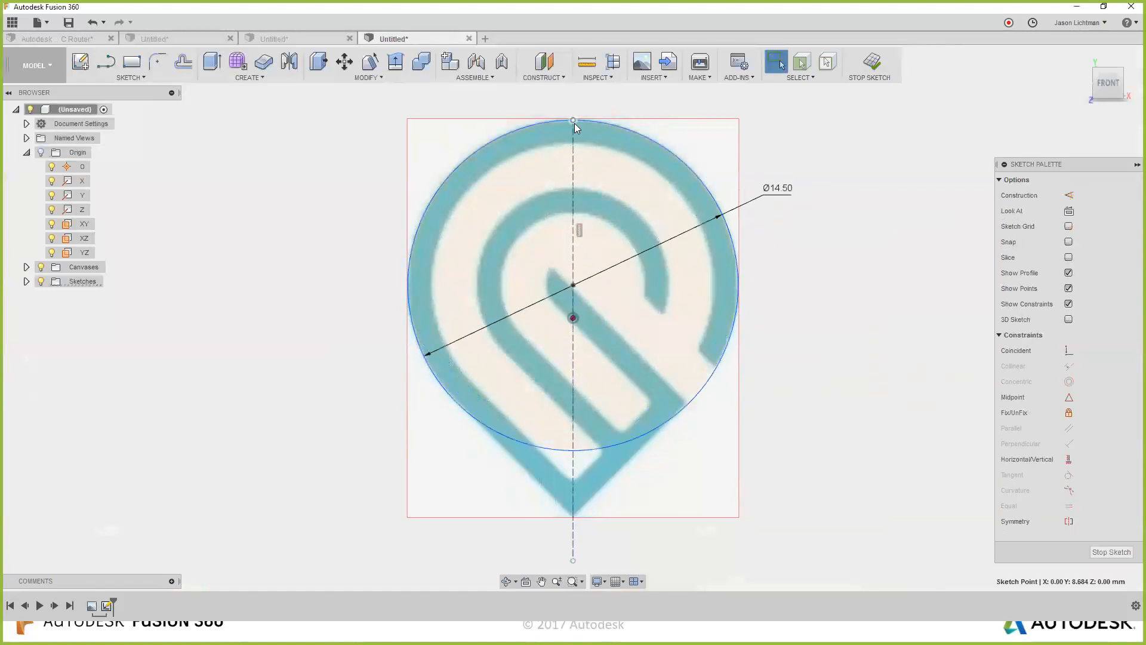
# Draw a slanted line about 14.6 mm long from the logo's bottom tip on the construction line, up past the circle's left side.
pyautogui.press('l')
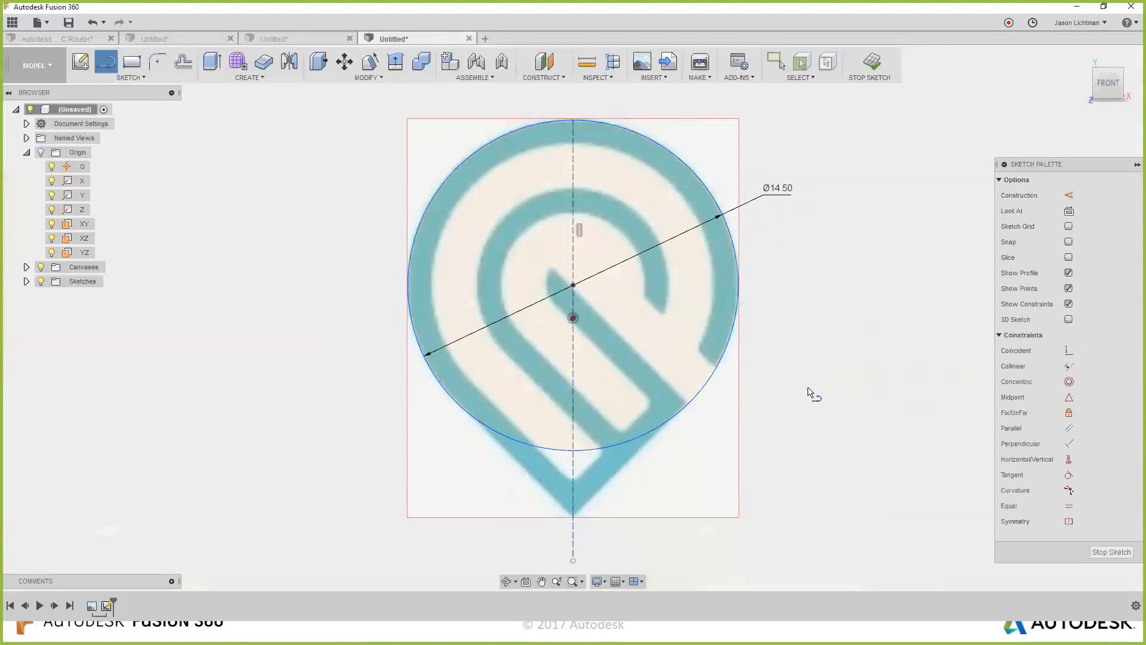
pyautogui.click(573, 518)
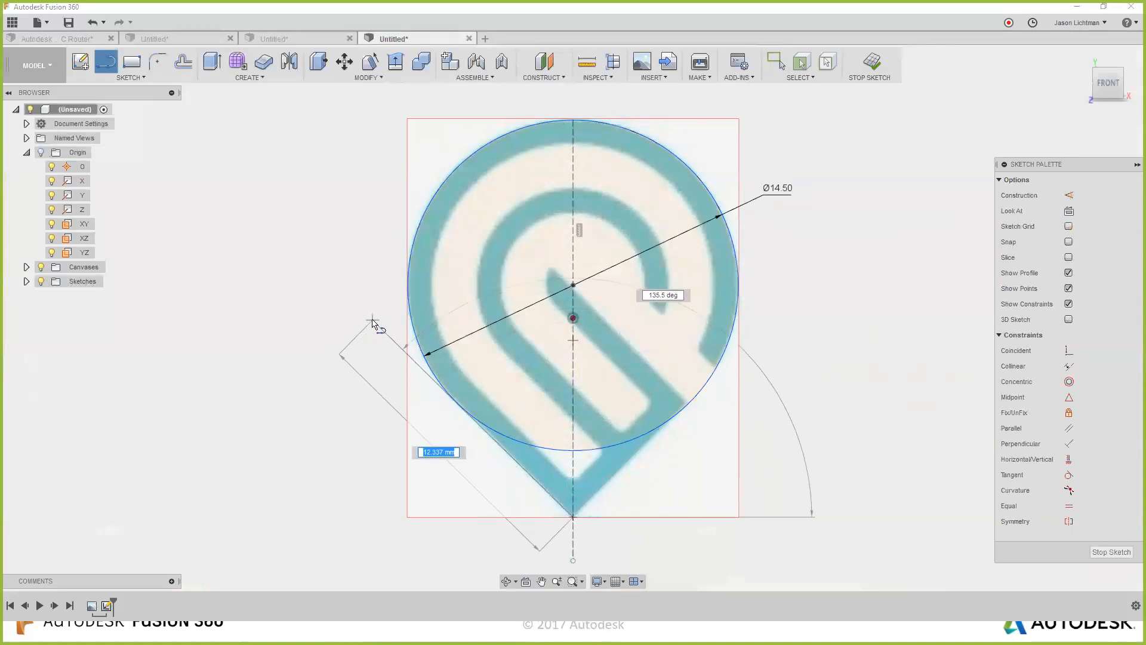
pyautogui.click(333, 288)
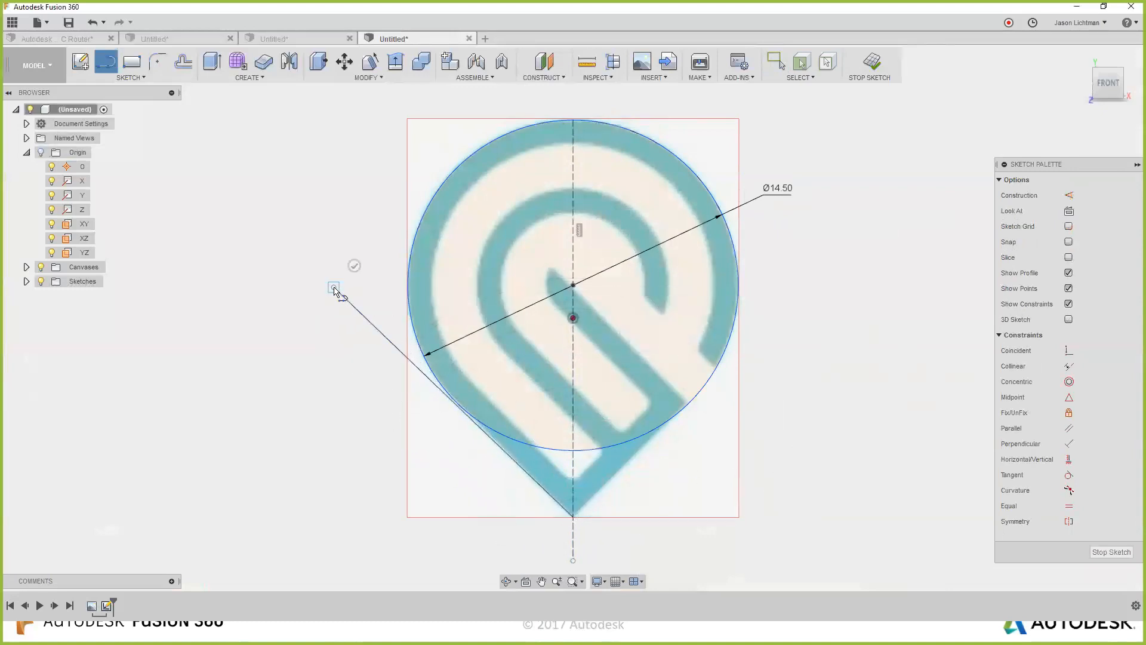
pyautogui.press('Escape')
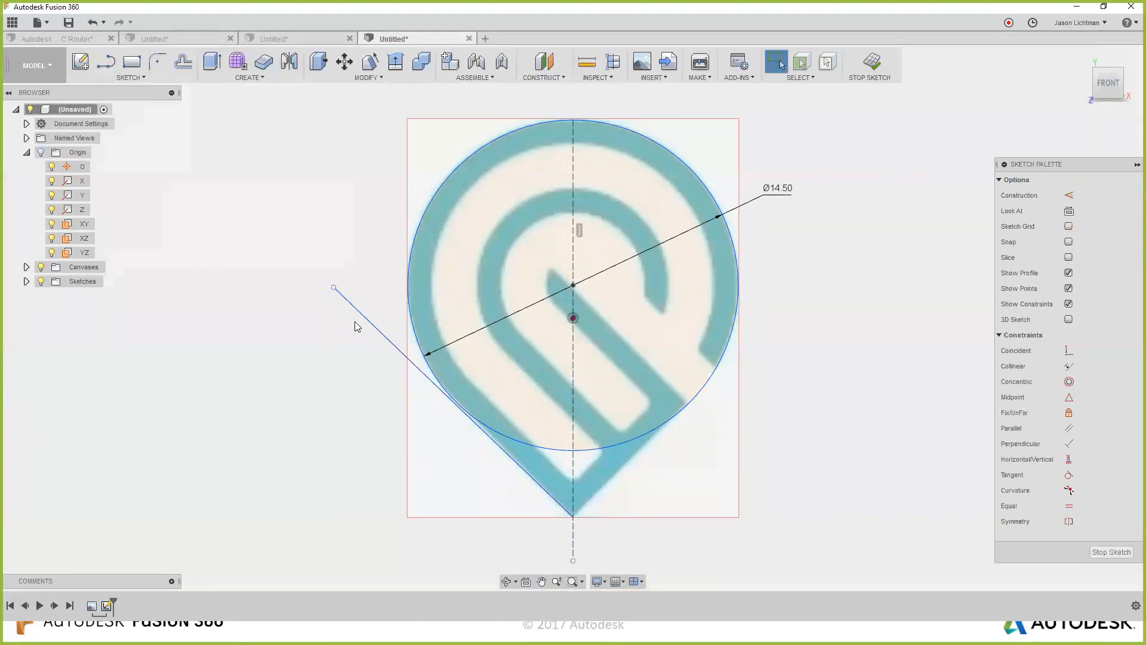
# Make the slanted line tangent to the outer circle.
pyautogui.click(366, 320)
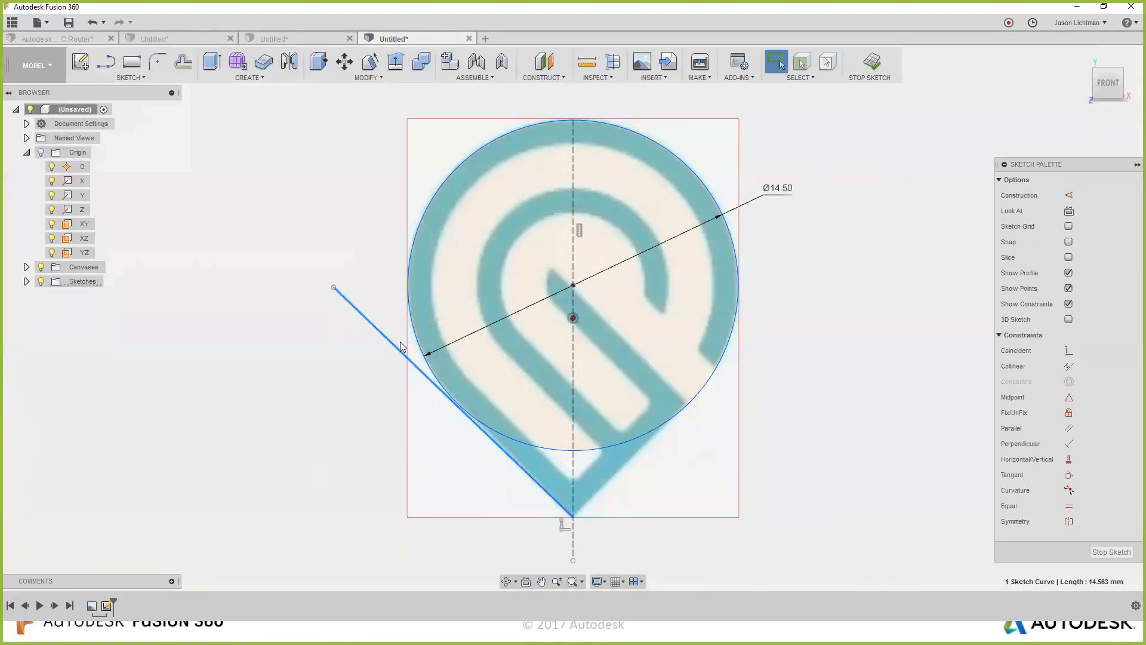
pyautogui.keyDown('ctrl'); pyautogui.click(425, 357); pyautogui.keyUp('ctrl')
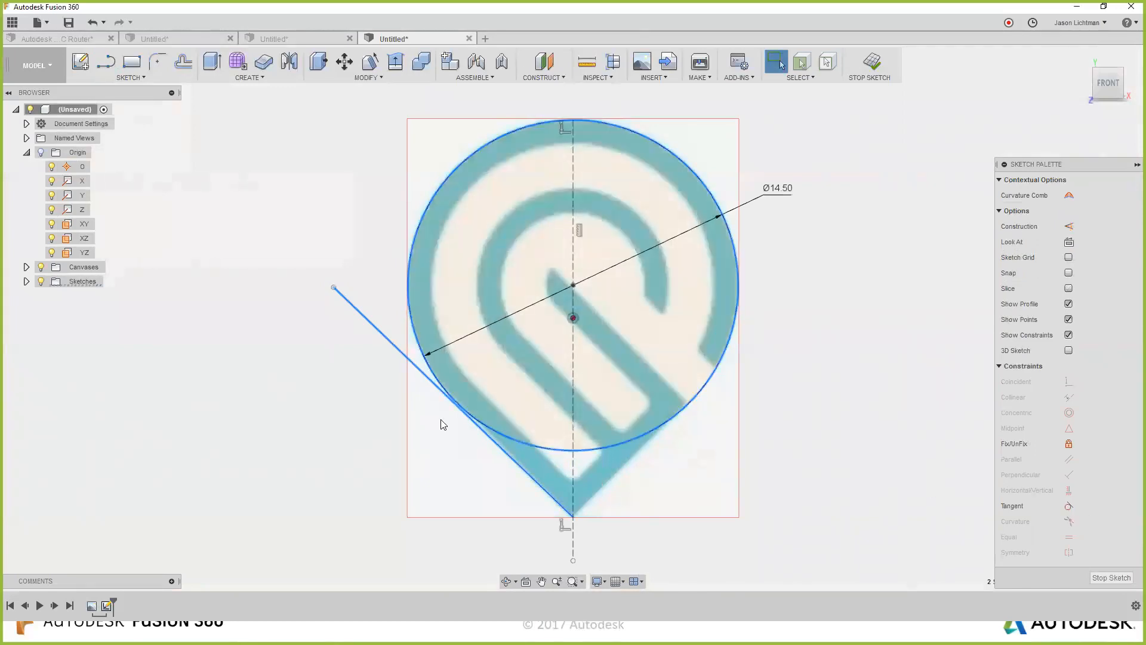
pyautogui.scroll(5, 434, 398)
pyautogui.scroll(-5, 437, 419)
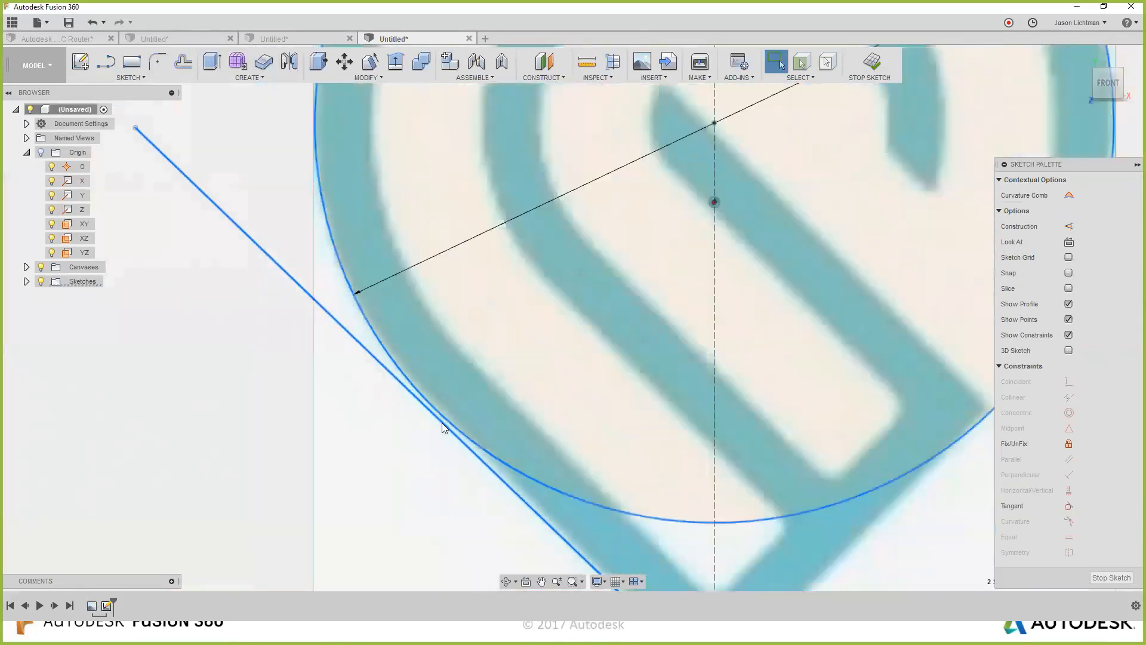
pyautogui.click(1069, 506)
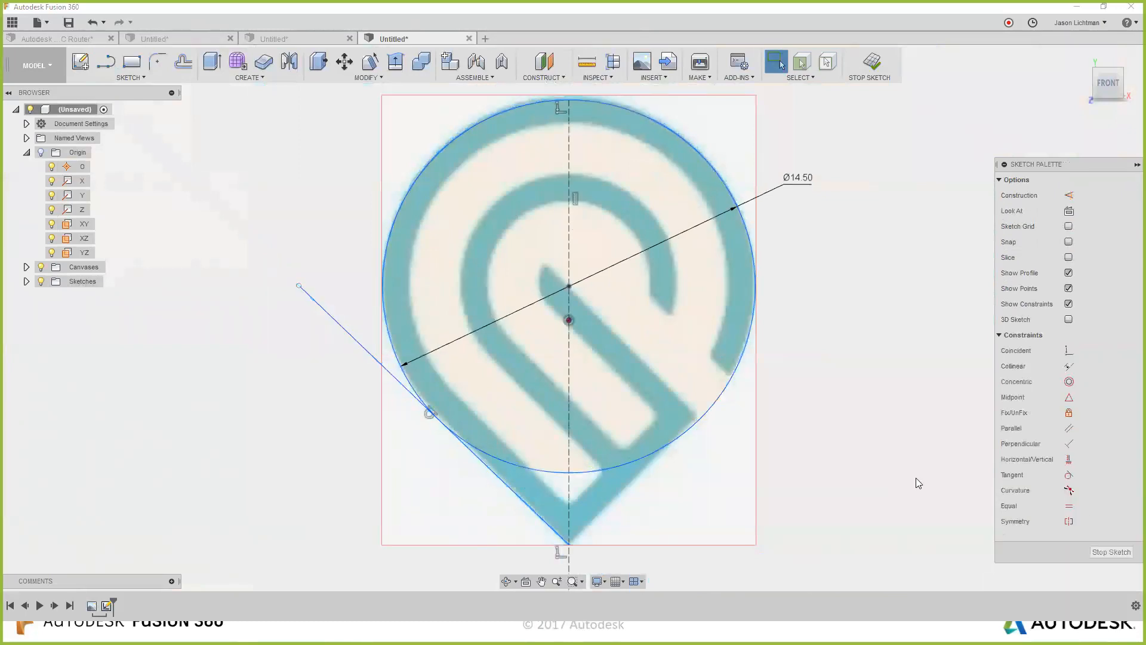
# Trim the part of the left slanted line that extends past its tangent point with the circle.
pyautogui.click(130, 78)
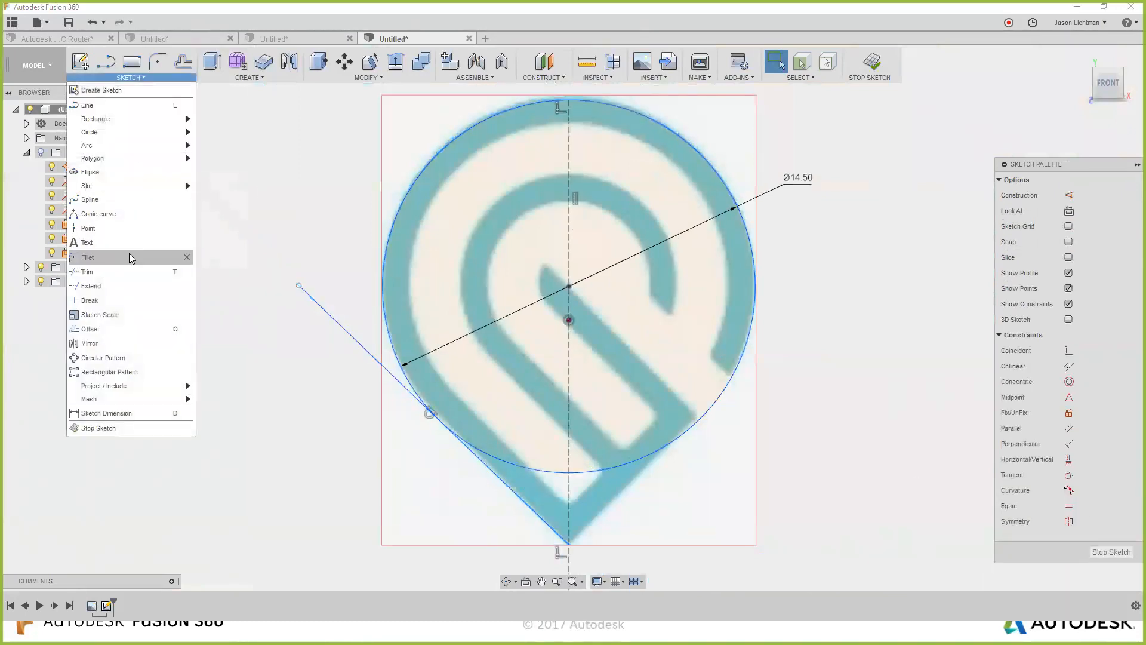
pyautogui.click(136, 271)
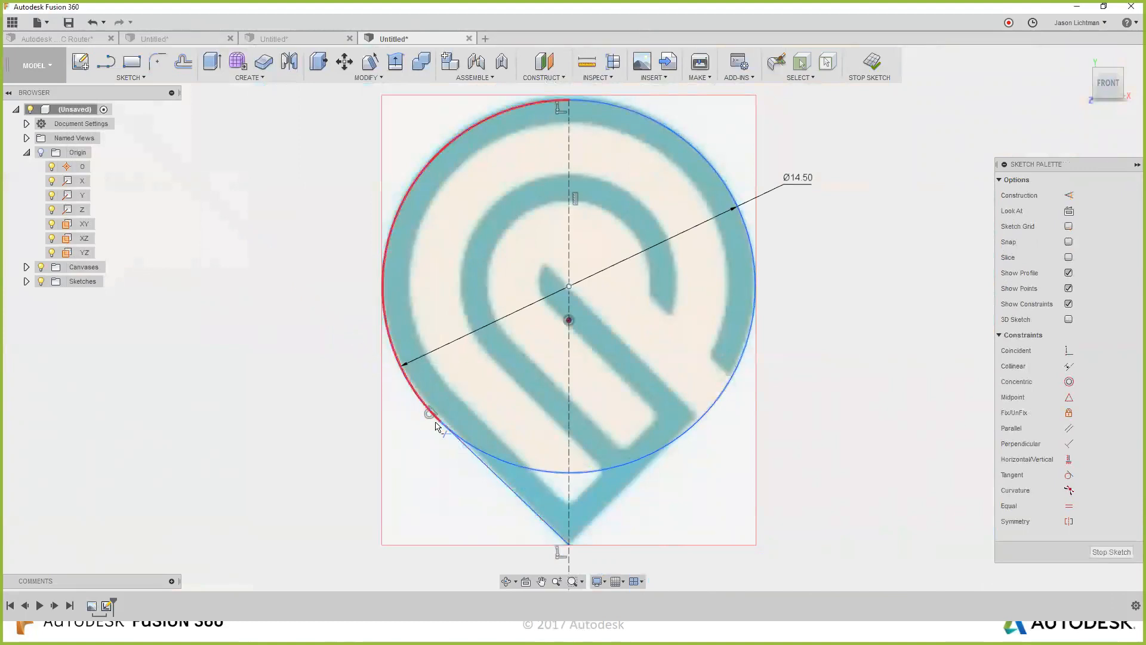
# Draw a slanted line about 13.5 mm long from the bottom tip past the circle's right side and make it tangent to the circle.
pyautogui.press('l')
pyautogui.click(570, 544)
pyautogui.click(819, 308)
pyautogui.press('Escape')
pyautogui.click(787, 339)
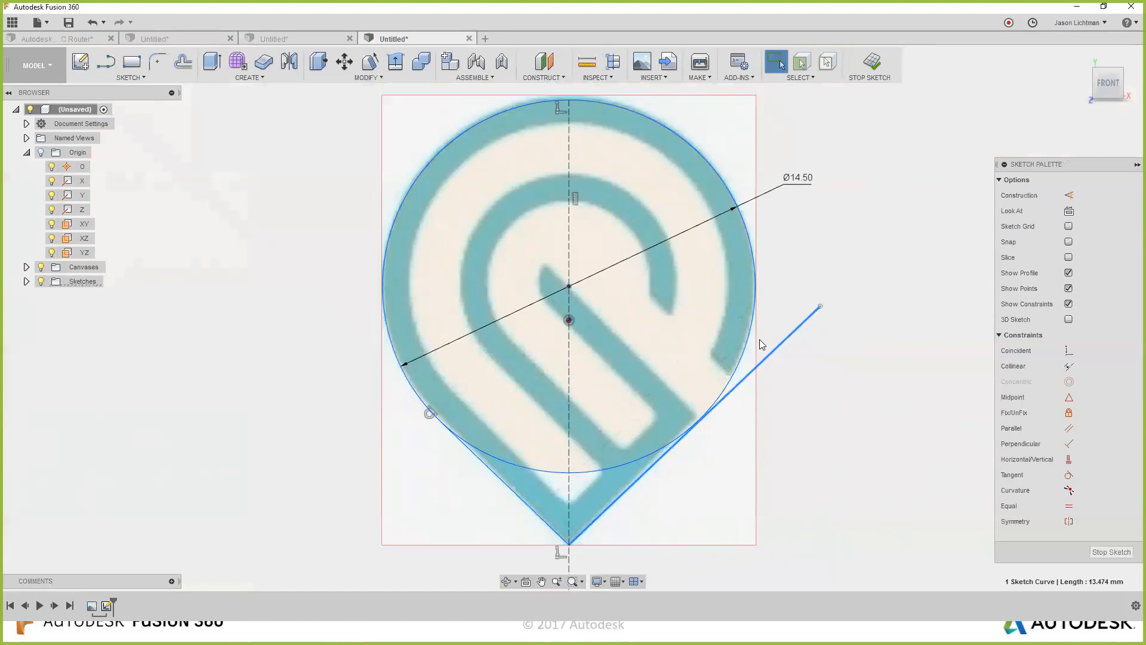
pyautogui.click(748, 337)
pyautogui.click(1070, 507)
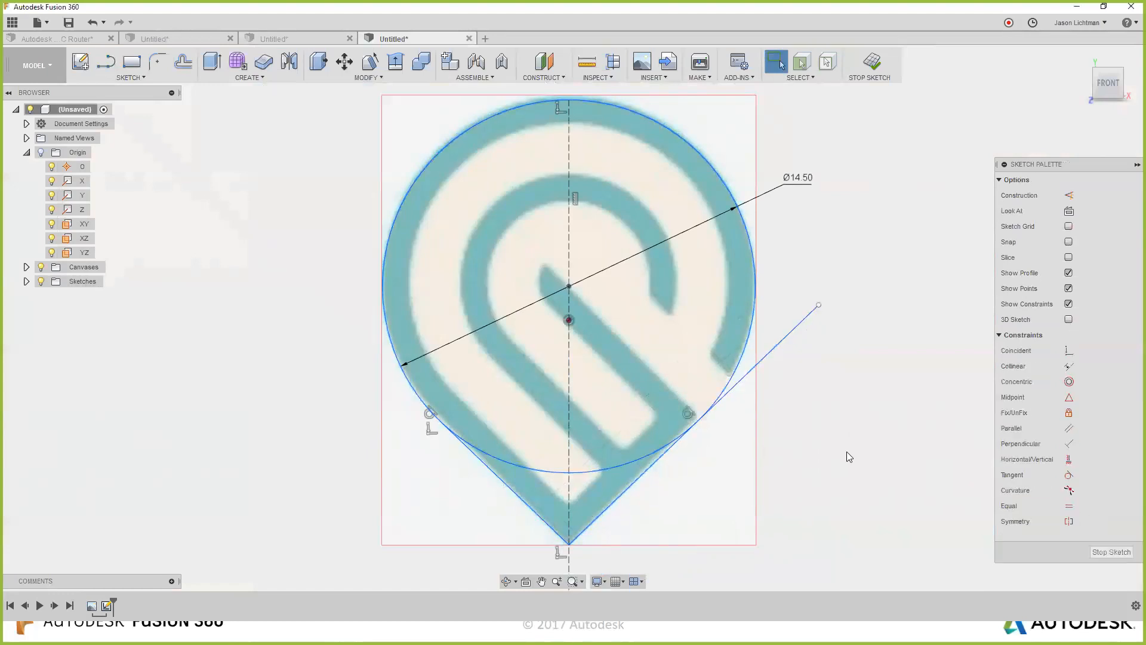
# Trim the right slanted line's overhang and the circle's lower arc between the two tangent lines.
pyautogui.press('t')
pyautogui.click(778, 350)
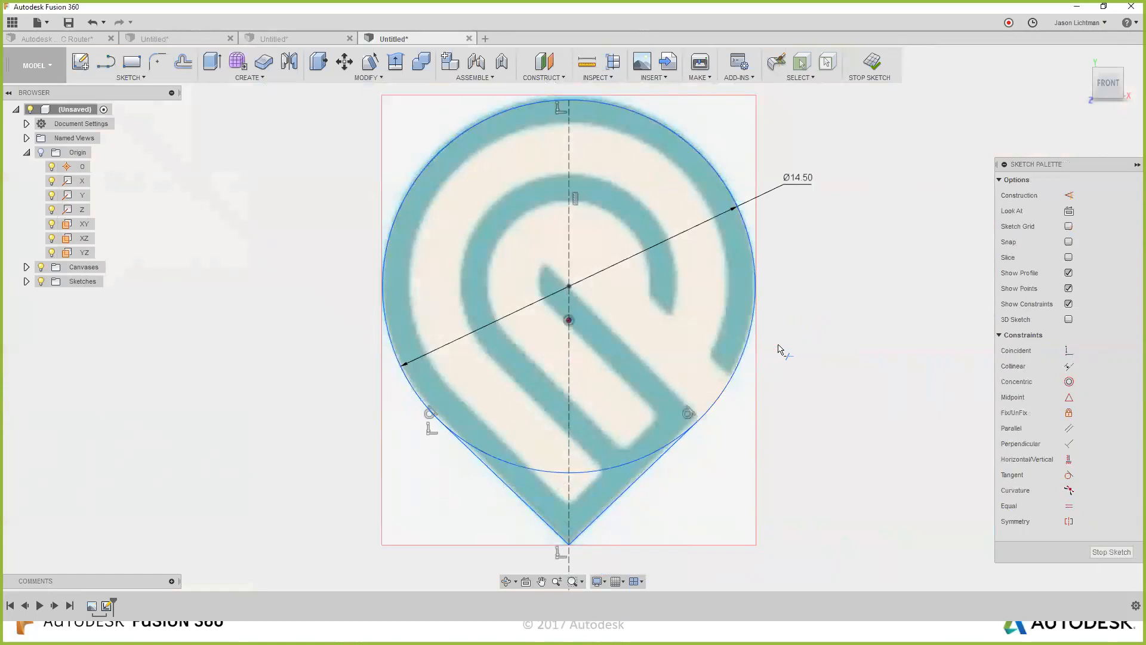
pyautogui.click(598, 471)
pyautogui.click(537, 469)
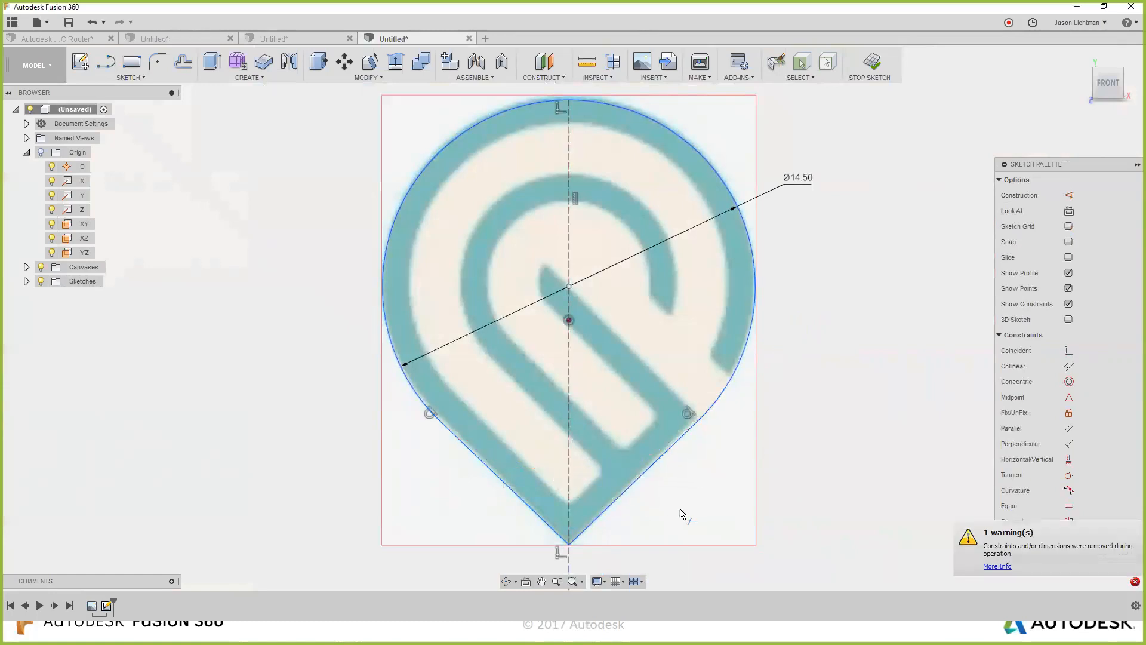
pyautogui.press('Escape')
# Dimension the angle between the two slanted lines at the bottom tip to 90 degrees.
pyautogui.scroll(-1, 754, 517)
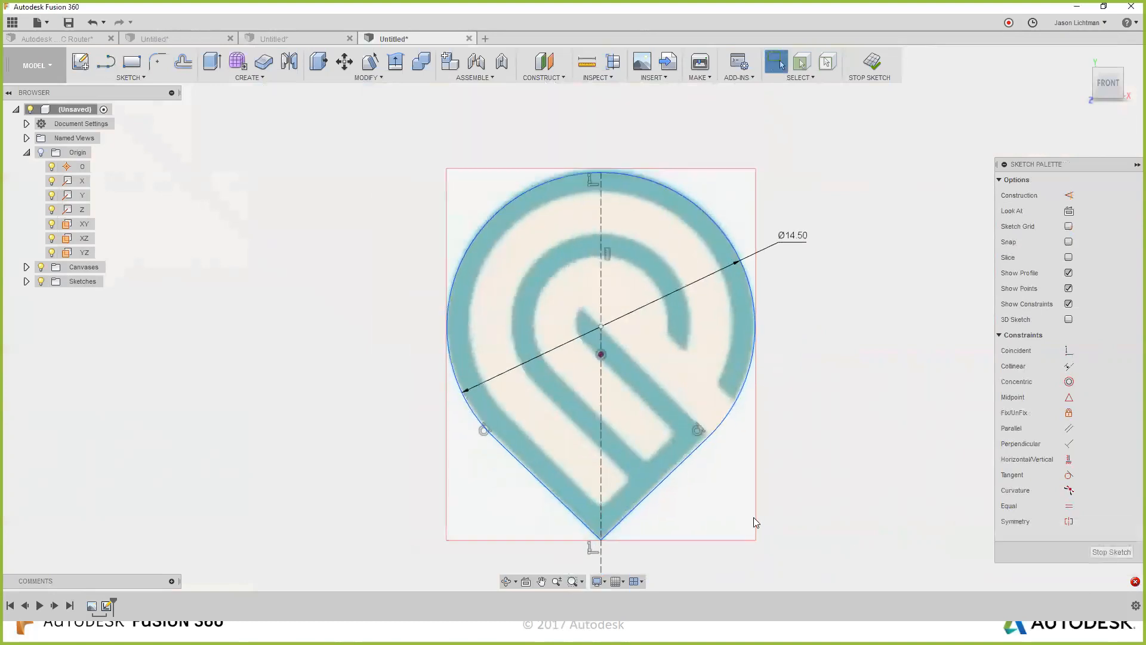
pyautogui.scroll(3, 747, 468)
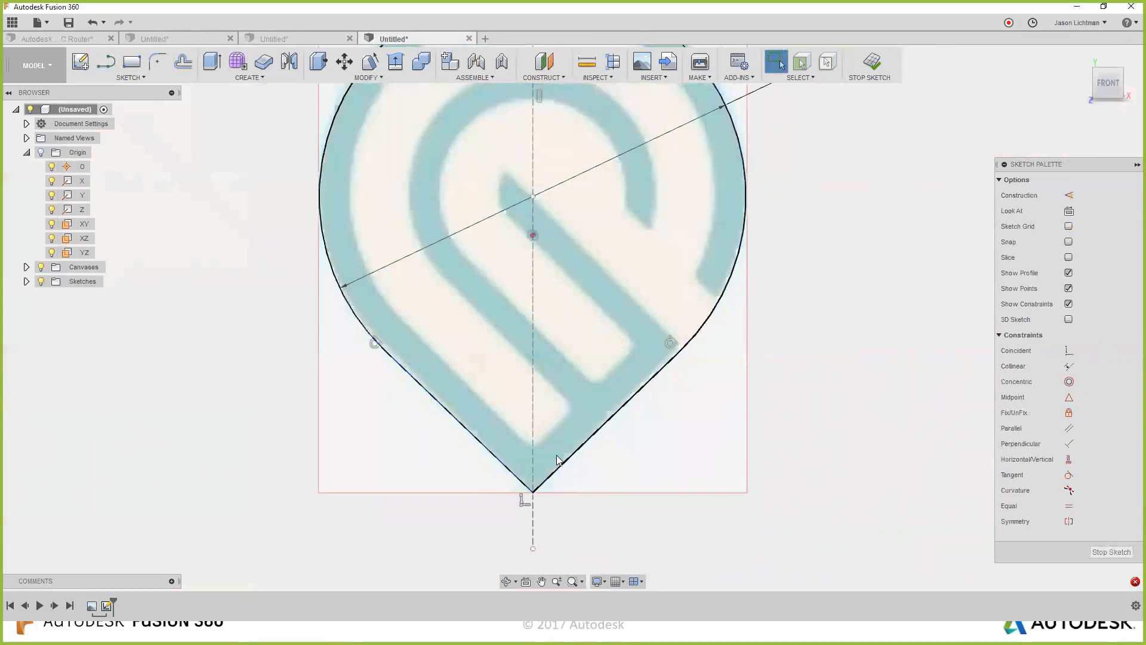
pyautogui.press('d')
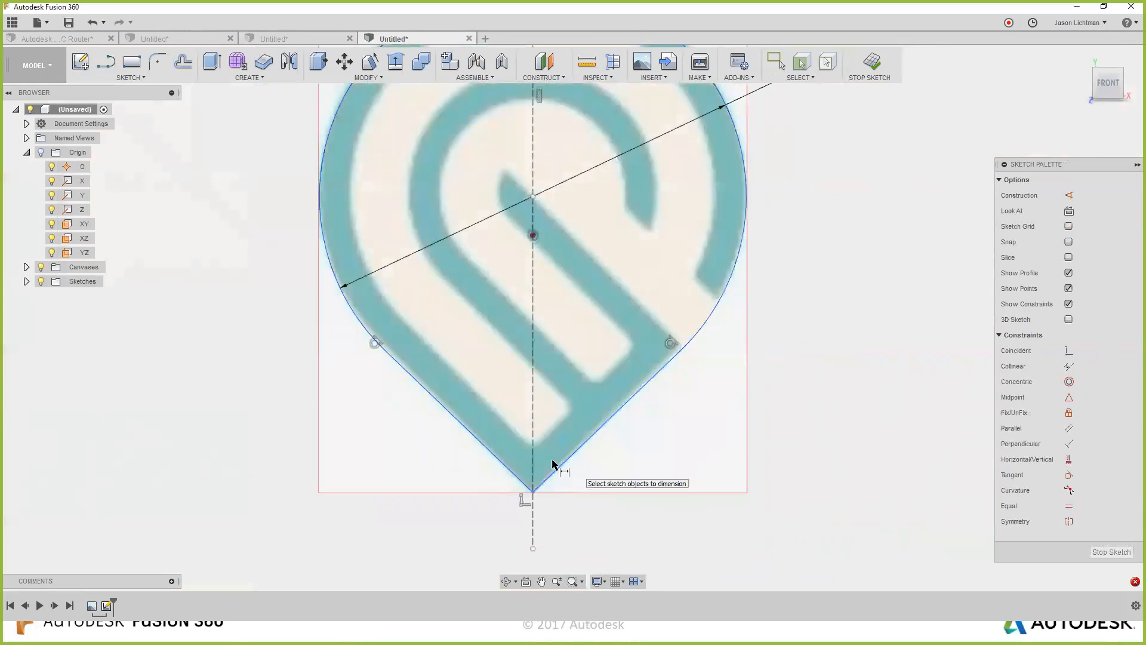
pyautogui.click(477, 445)
pyautogui.click(561, 467)
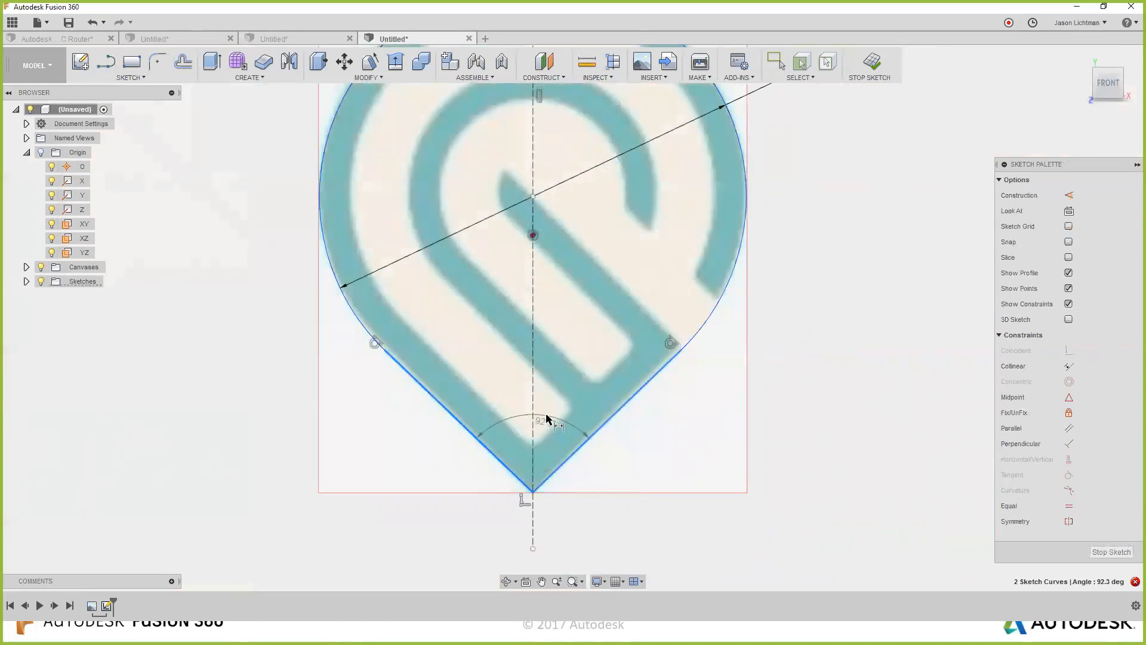
pyautogui.click(552, 429)
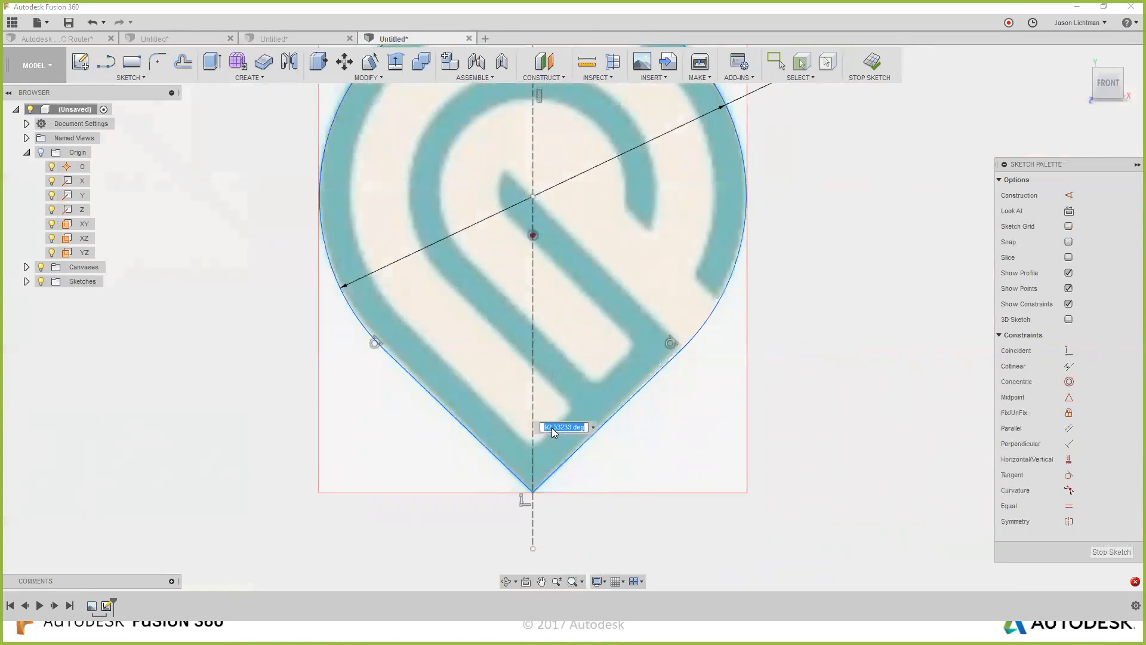
pyautogui.write('90')
pyautogui.press('Return')
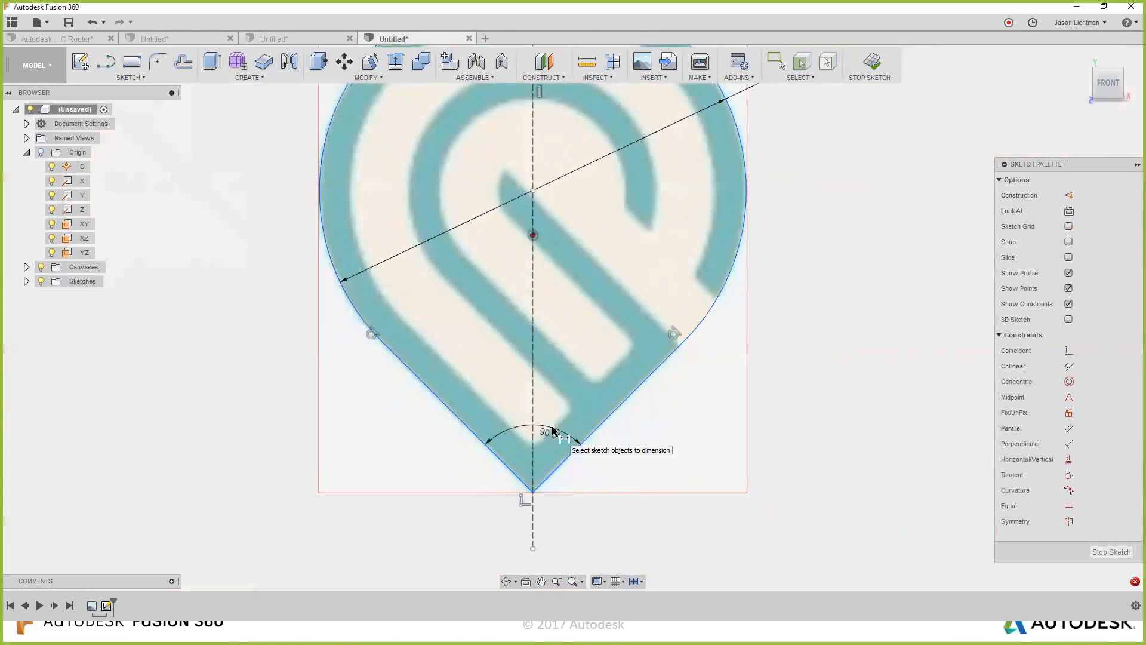
# Add a driven vertical dimension for the outline's overall height, from the bottom tip to the top of the circle.
pyautogui.scroll(-2, 553, 428)
pyautogui.moveTo(709, 343); pyautogui.dragTo(721, 401, button='middle')
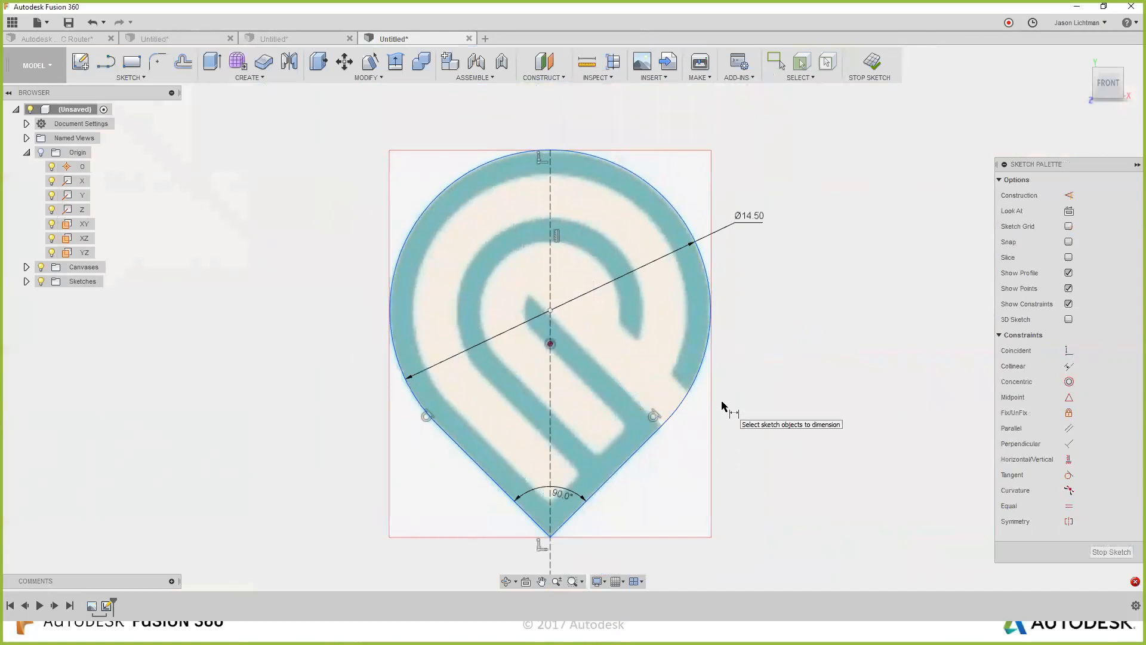
pyautogui.click(549, 536)
pyautogui.click(548, 149)
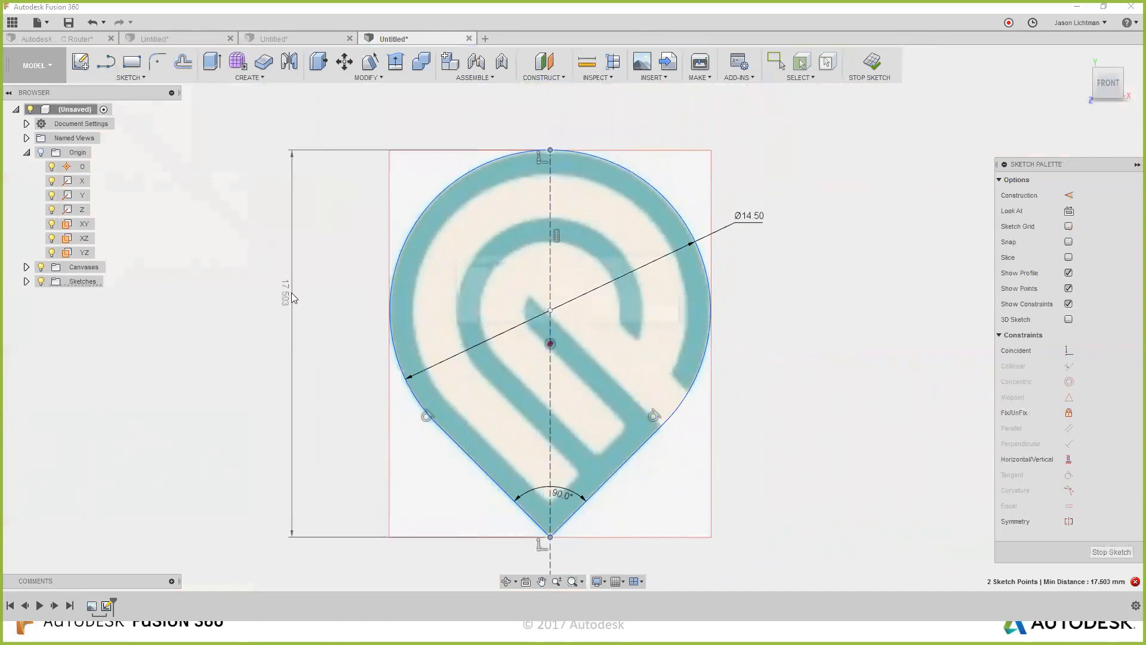
pyautogui.click(292, 296)
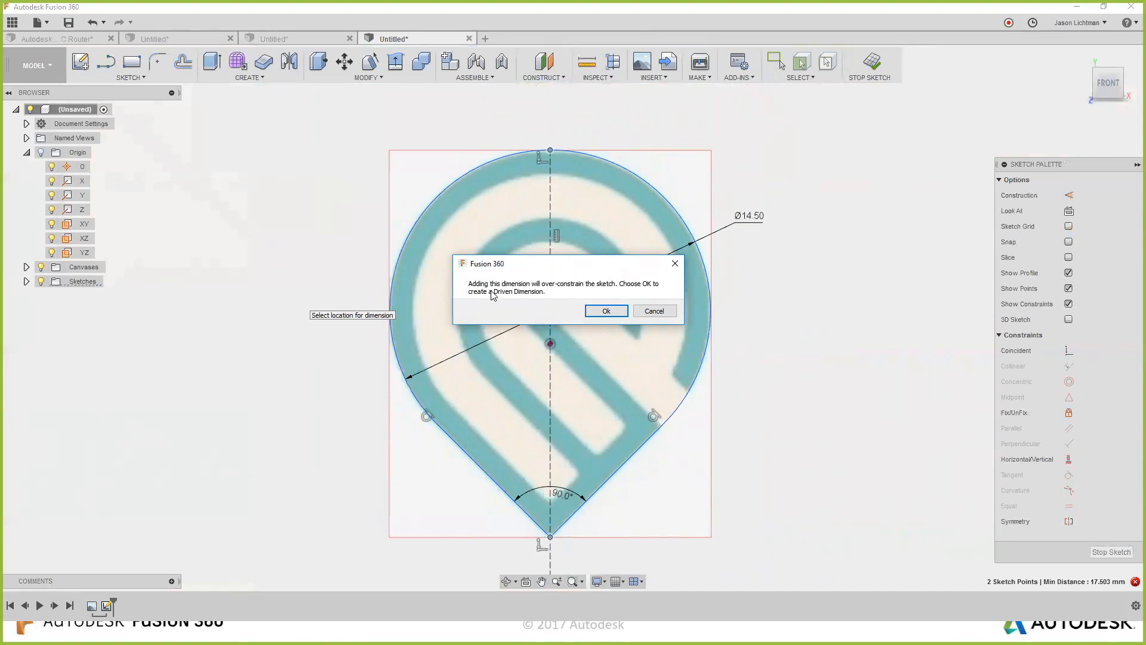
pyautogui.click(605, 311)
pyautogui.click(293, 308)
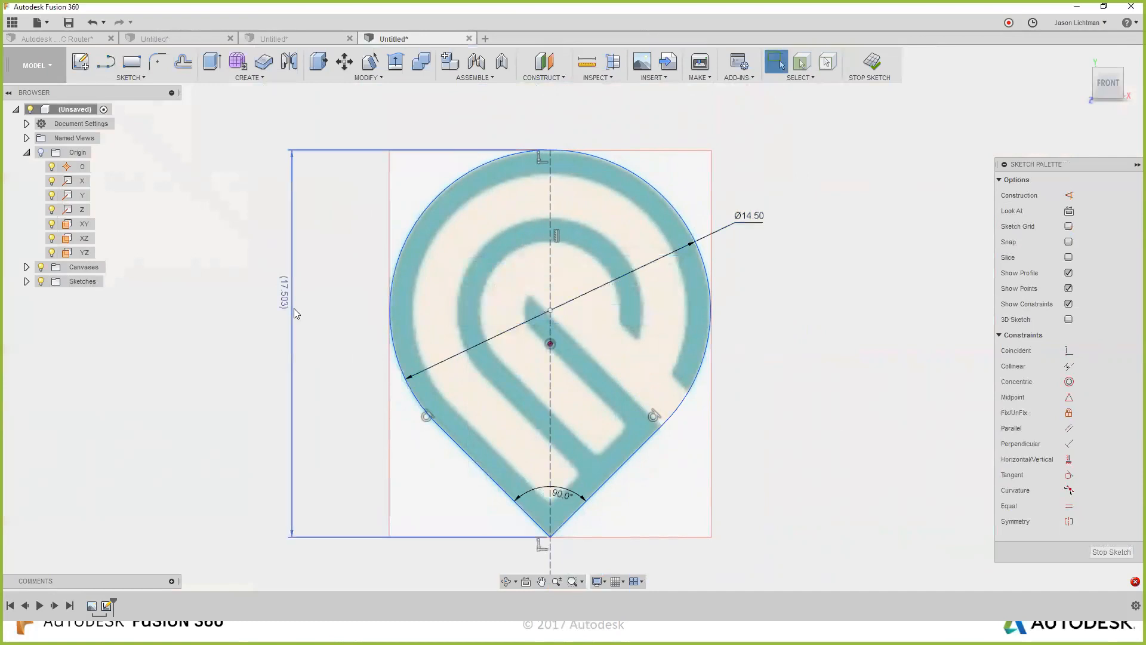
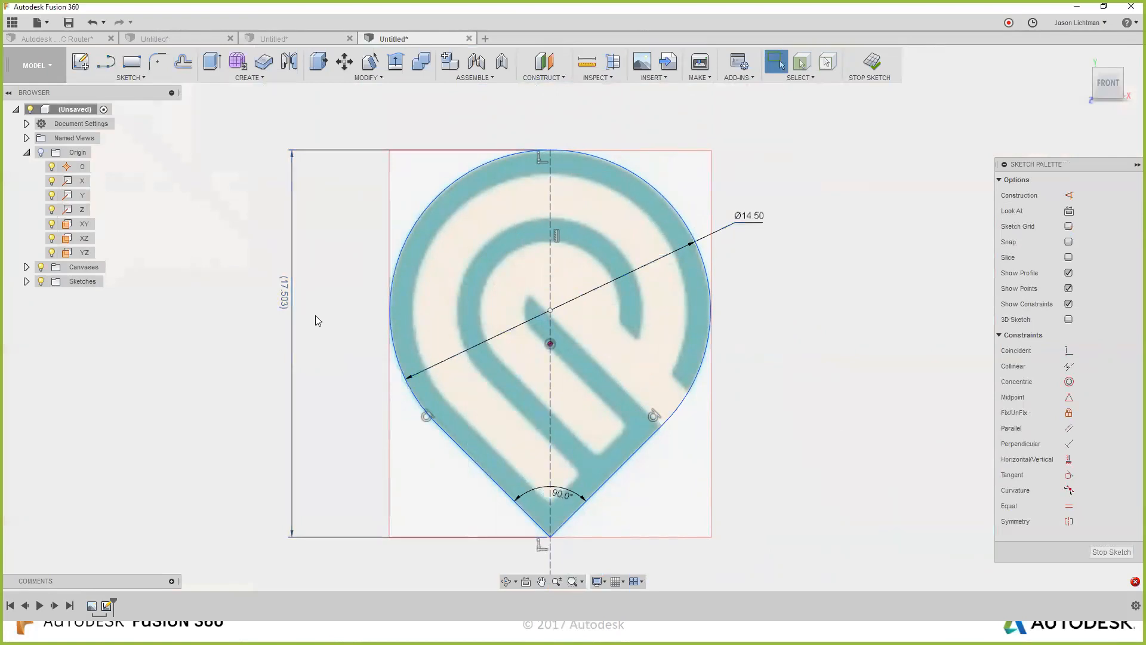
pyautogui.press('d')
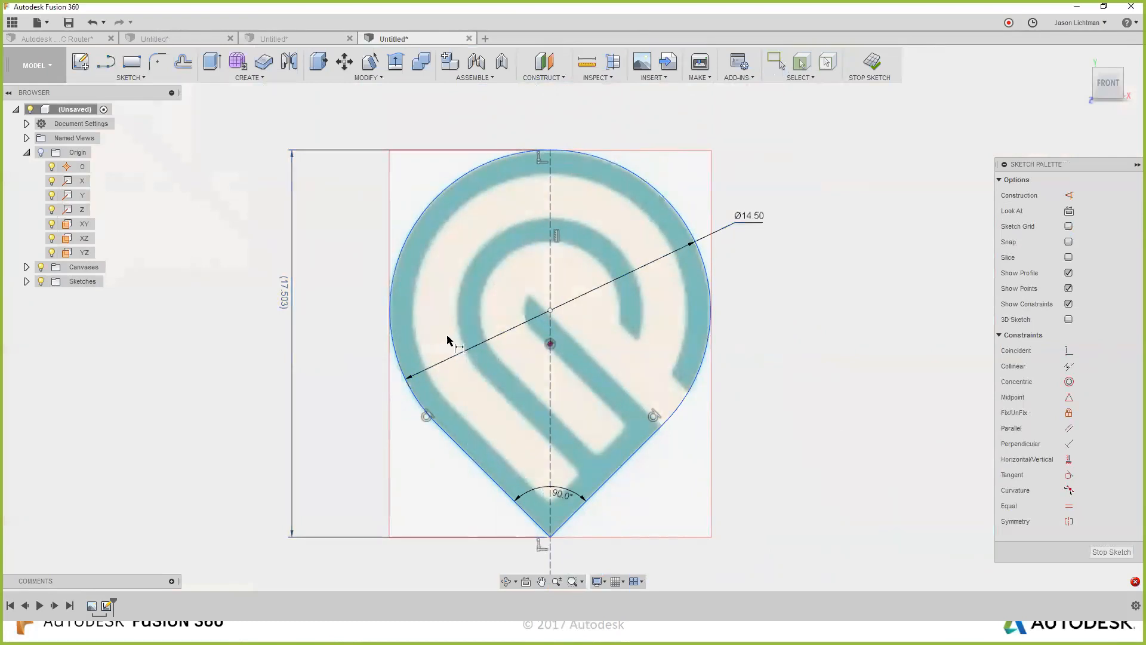
pyautogui.click(550, 311)
pyautogui.click(551, 539)
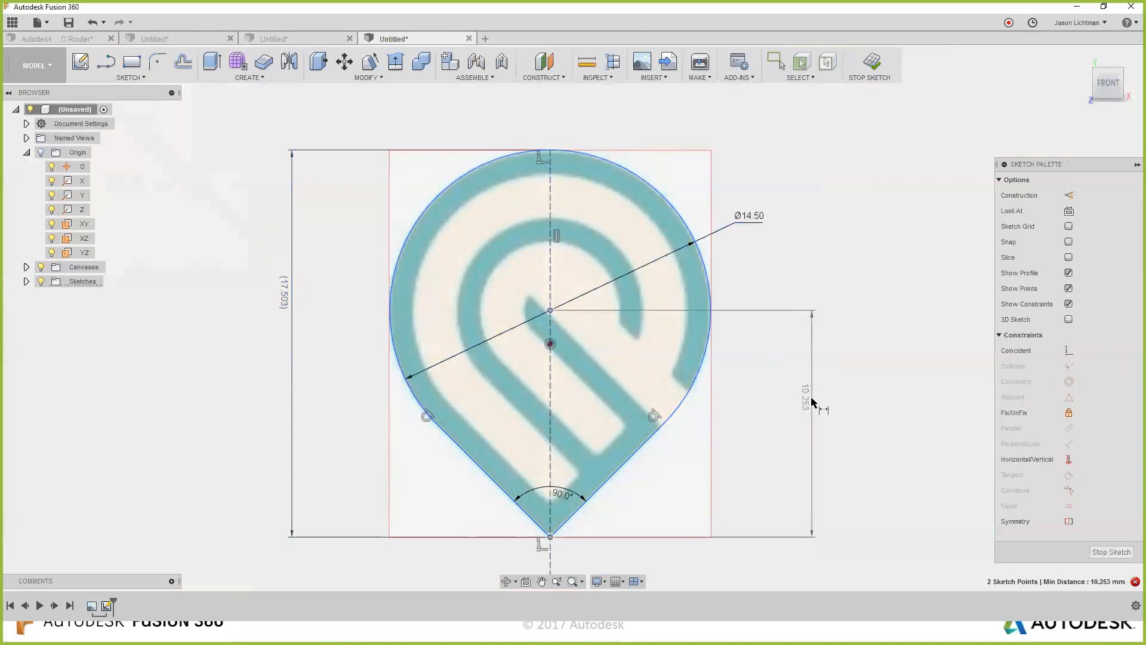
pyautogui.click(812, 400)
pyautogui.press('Escape')
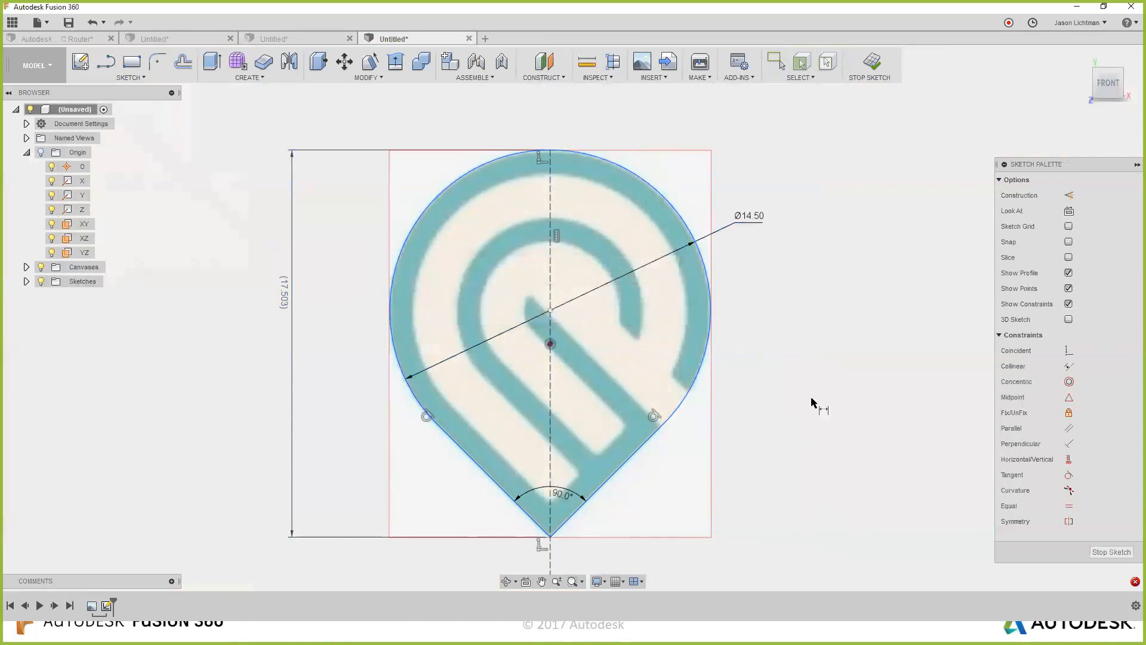
pyautogui.press('Escape')
# Offset the whole outer teardrop outline 1 mm inward.
pyautogui.doubleClick(666, 419)
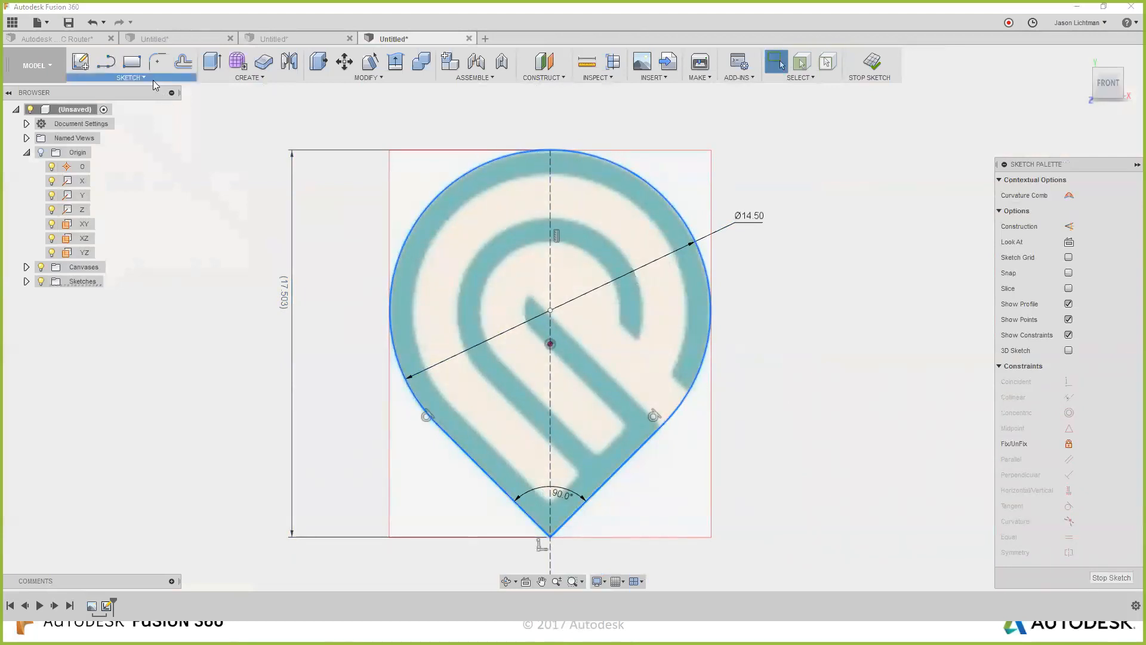
pyautogui.click(130, 77)
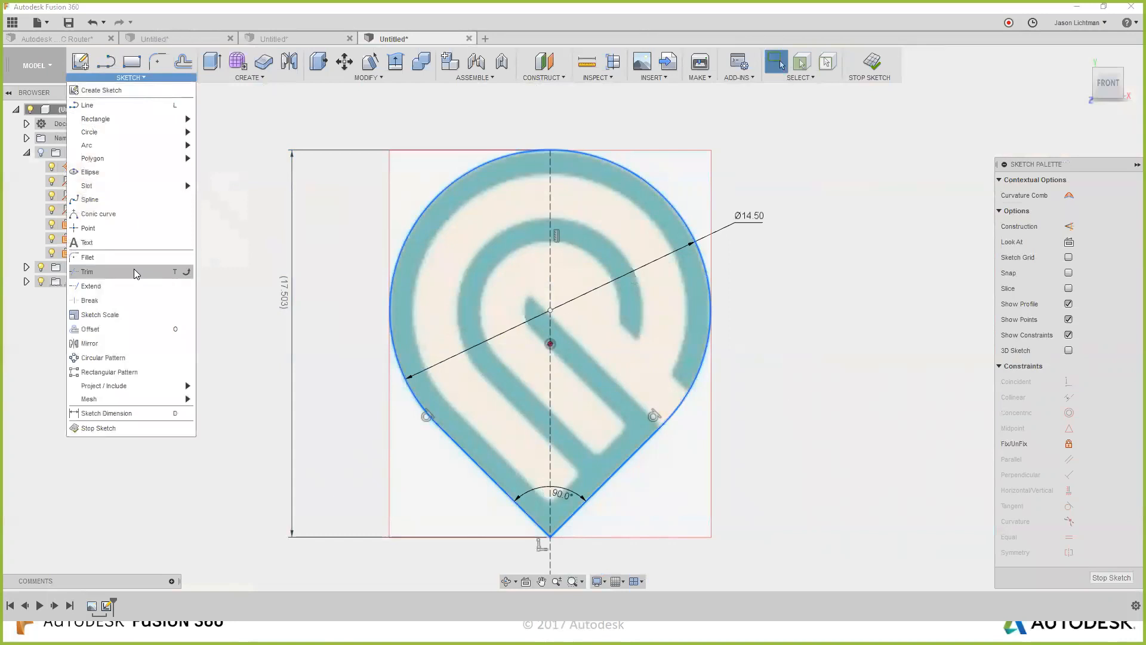
pyautogui.click(135, 326)
pyautogui.moveTo(718, 383); pyautogui.dragTo(680, 356)
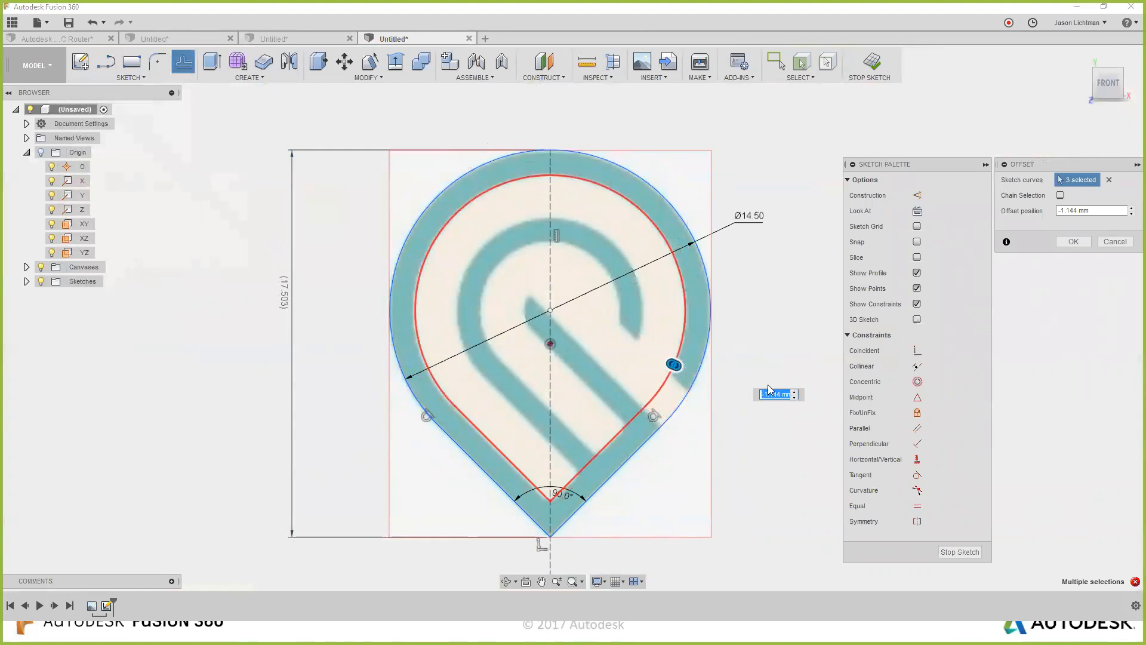
pyautogui.write('-')
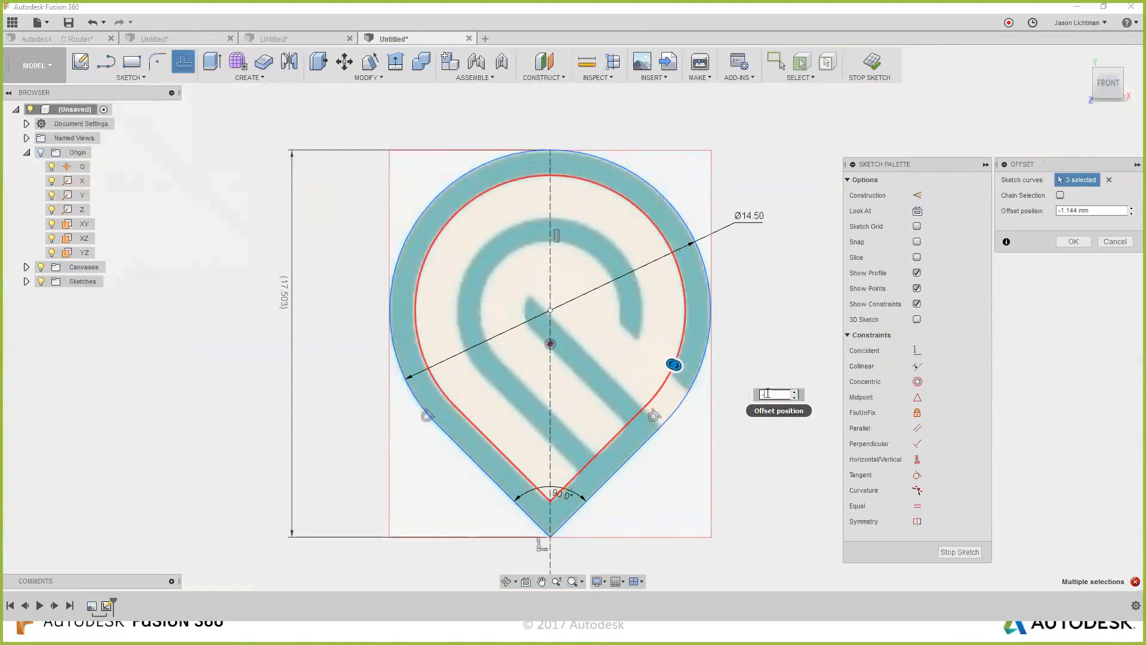
pyautogui.write('1')
pyautogui.press('Return')
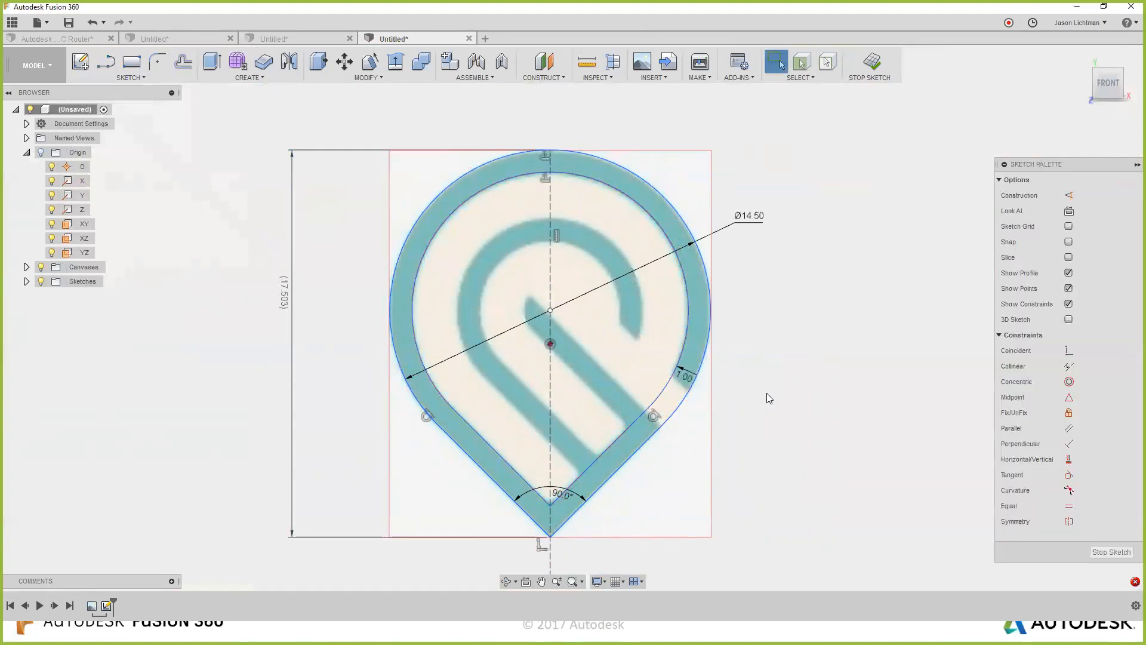
# Offset the outer teardrop outline 3 mm inward to trace the outer edge of the logo's middle band.
pyautogui.click(474, 461)
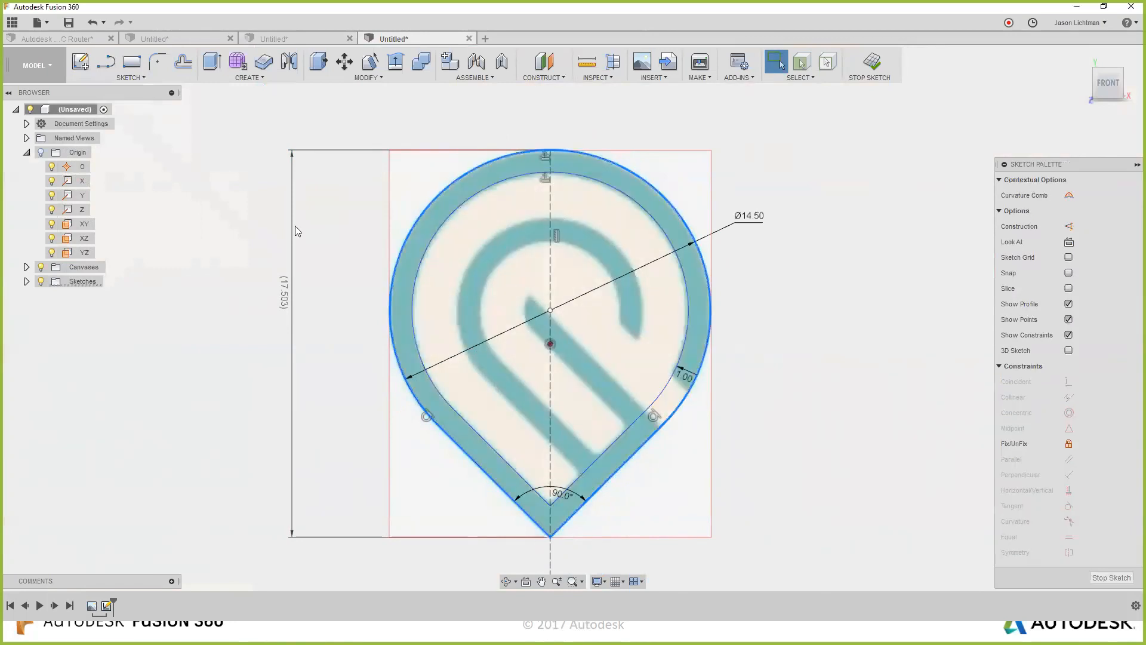
pyautogui.click(184, 64)
pyautogui.moveTo(482, 436); pyautogui.dragTo(514, 406)
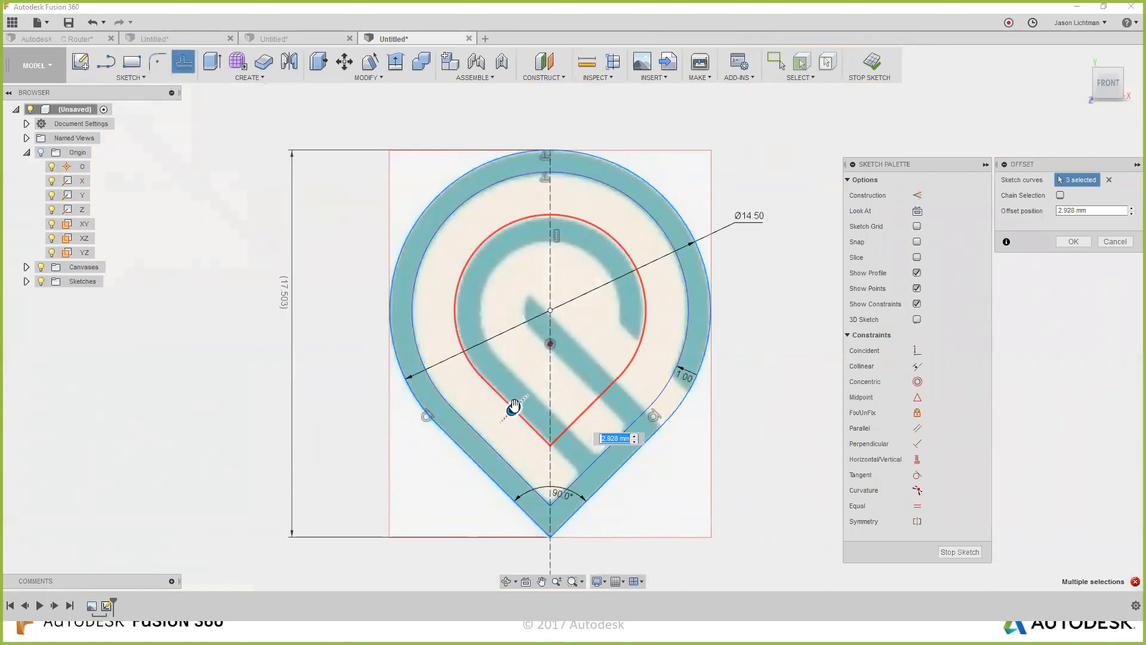
pyautogui.write('3')
pyautogui.press('Return')
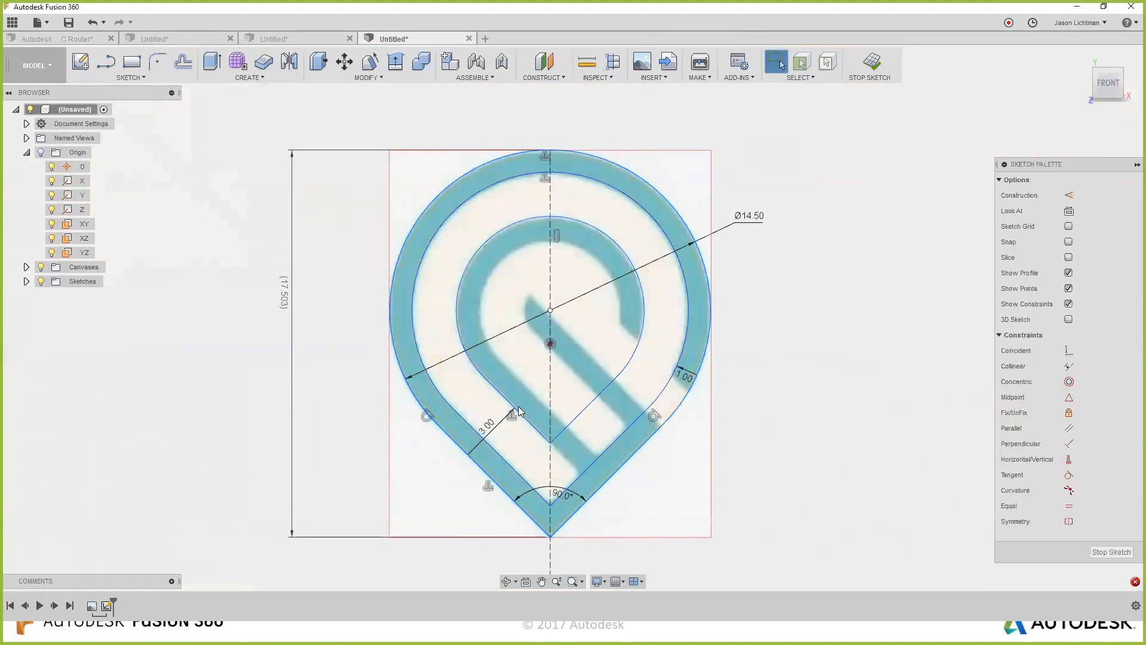
# Offset the outer teardrop outline 4 mm inward to trace the inner edge of the logo's middle band.
pyautogui.doubleClick(452, 439)
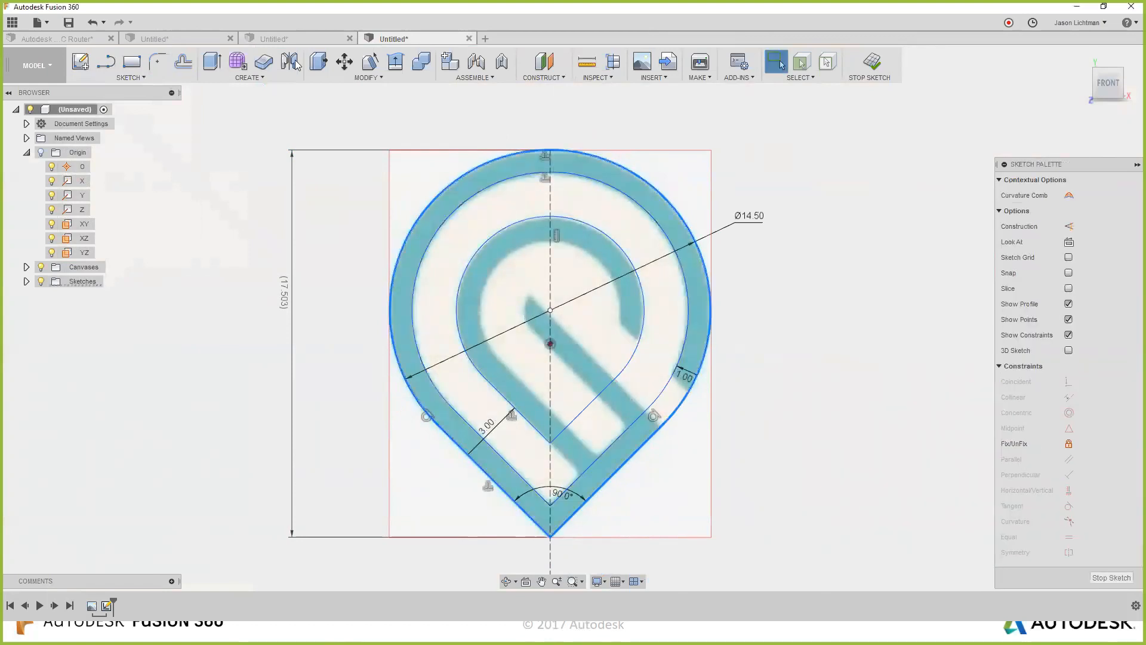
pyautogui.click(184, 61)
pyautogui.moveTo(463, 412); pyautogui.dragTo(512, 372)
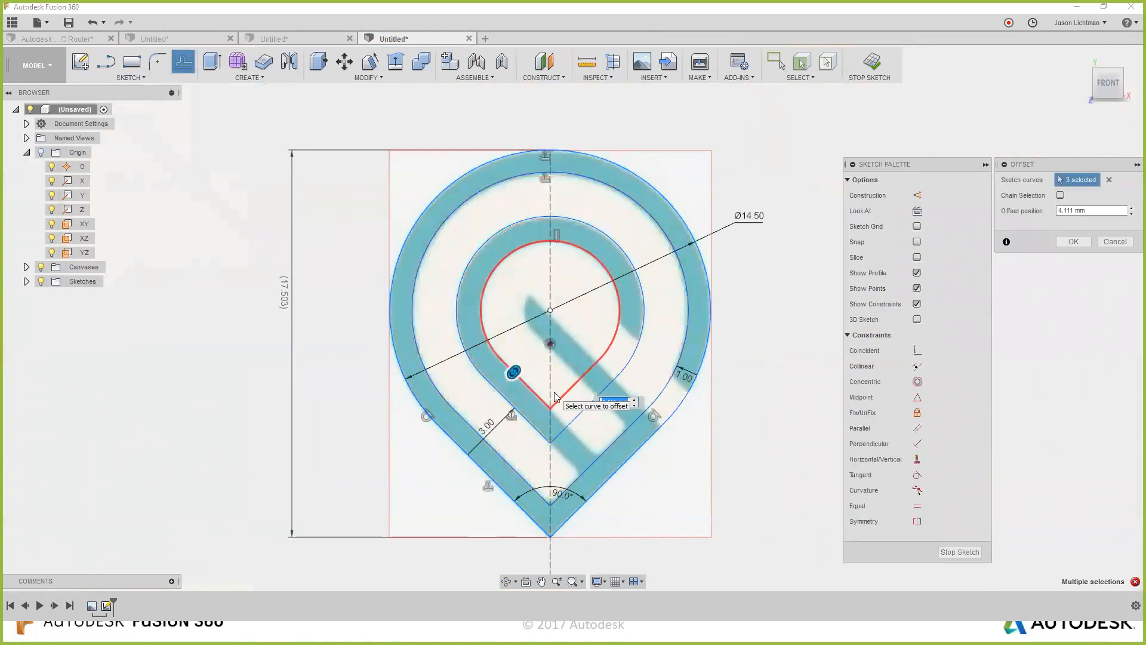
pyautogui.write('4')
pyautogui.press('Return')
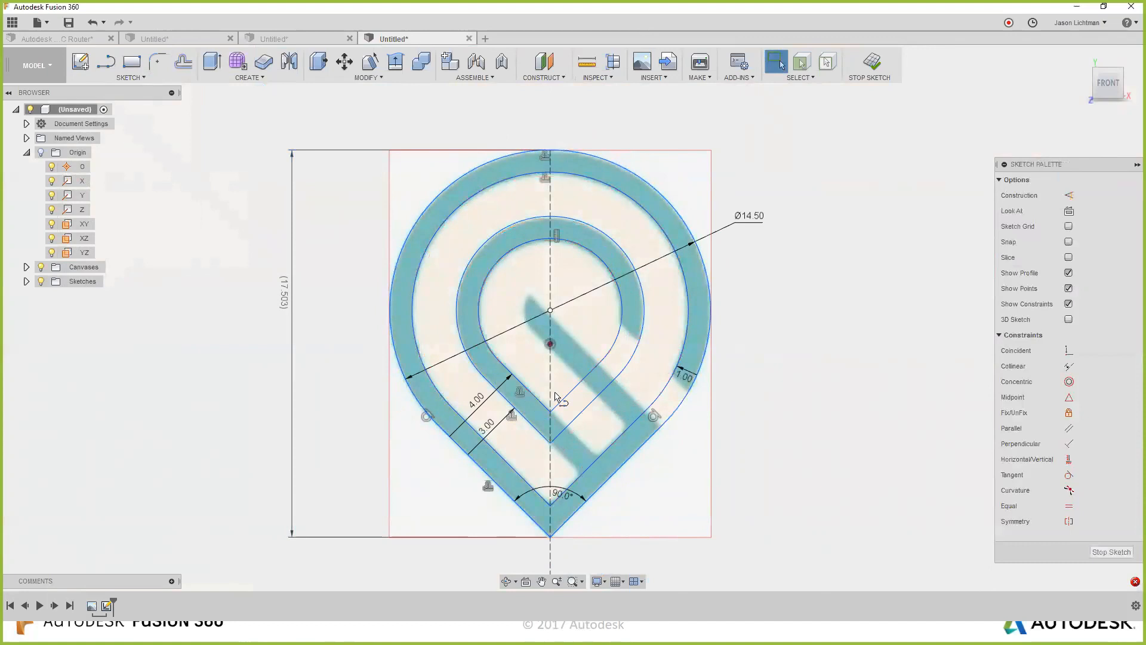
# Draw a line from the 1 mm offset's lower-right edge, perpendicular to it, up along the lower edge of the logo's central diagonal bar.
pyautogui.press('l')
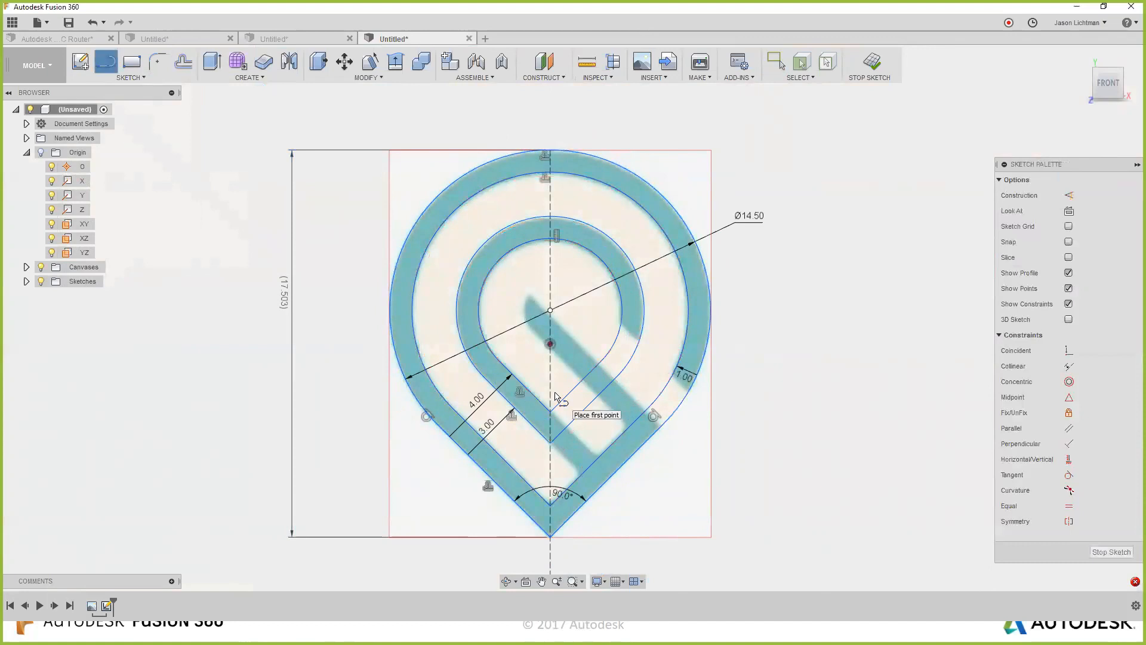
pyautogui.click(645, 441)
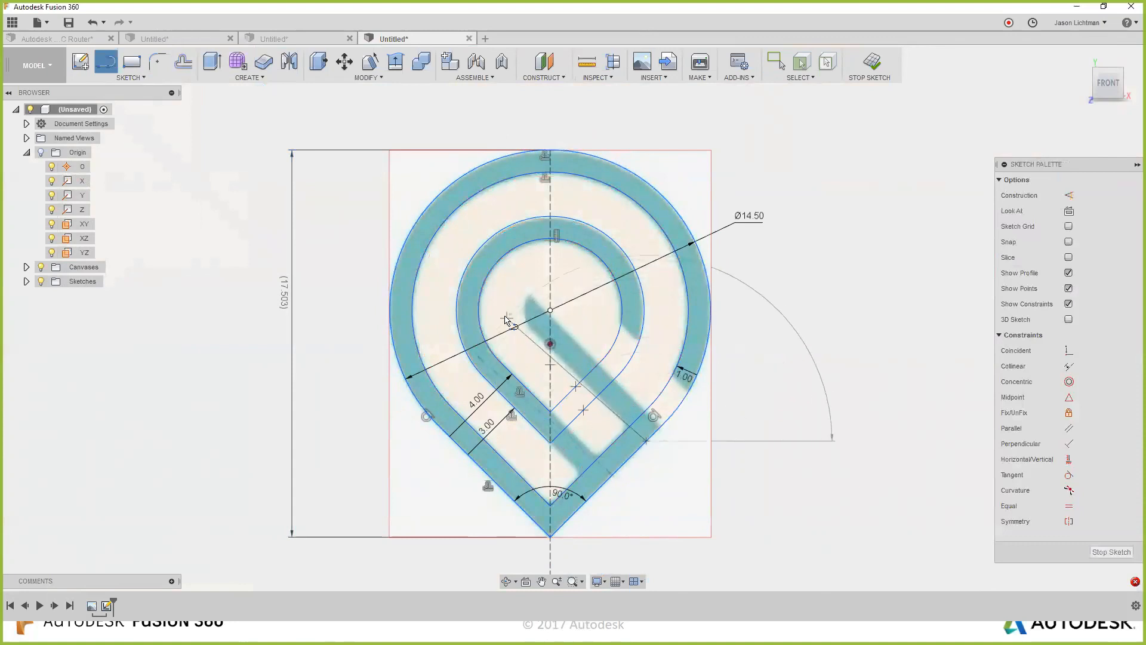
pyautogui.click(501, 296)
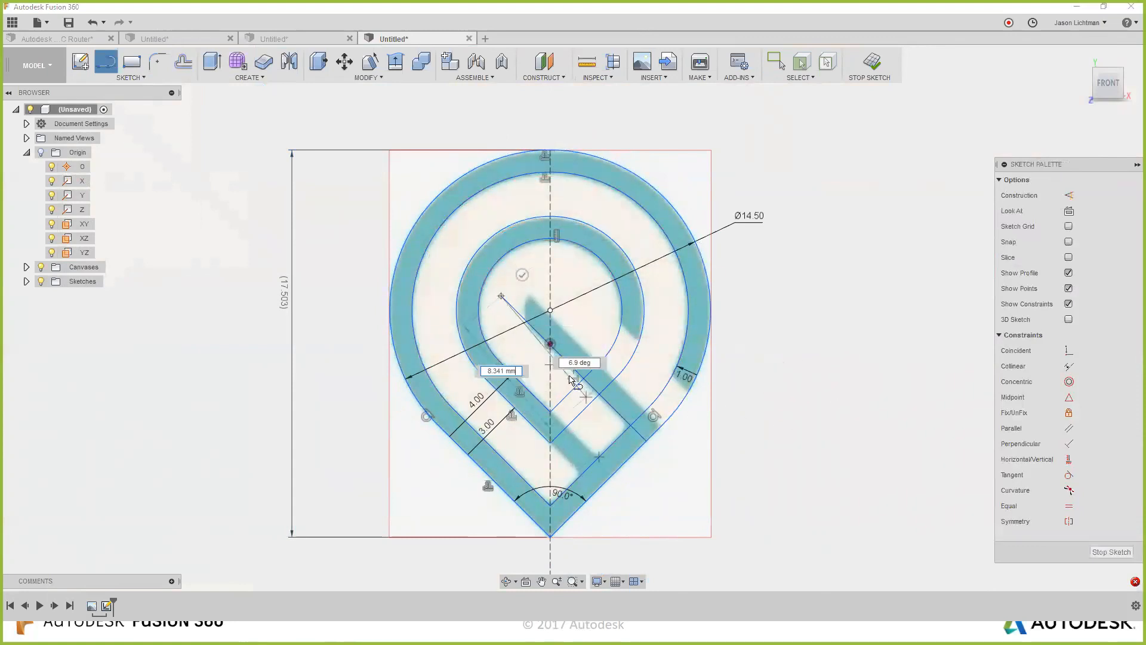
pyautogui.scroll(2, 568, 376)
pyautogui.press('Escape')
pyautogui.scroll(4, 557, 345)
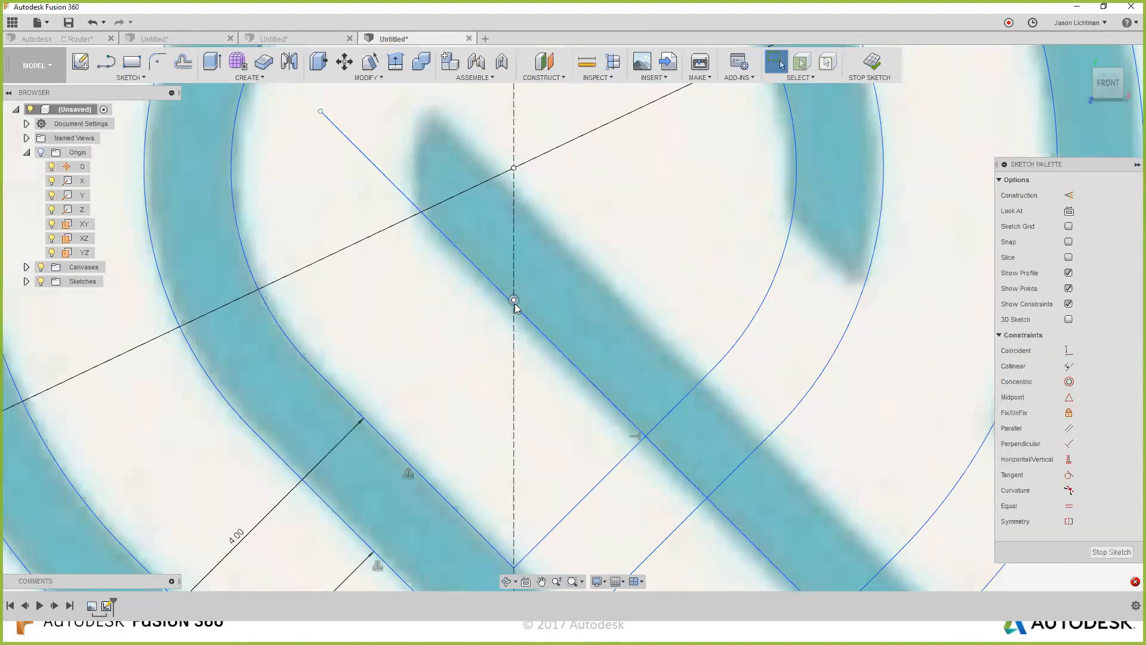
# Make the line along the diagonal bar's lower edge coincident with the circle-marked point on the vertical centre line.
pyautogui.click(522, 311)
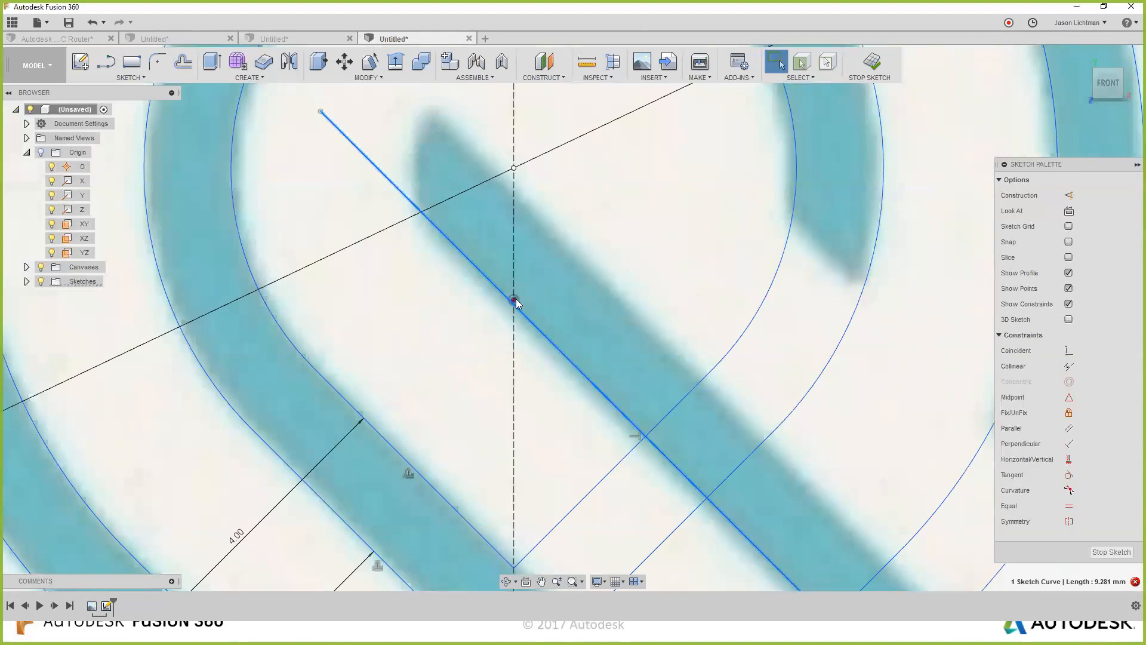
pyautogui.keyDown('shift'); pyautogui.click(514, 300); pyautogui.keyUp('shift')
pyautogui.click(1070, 351)
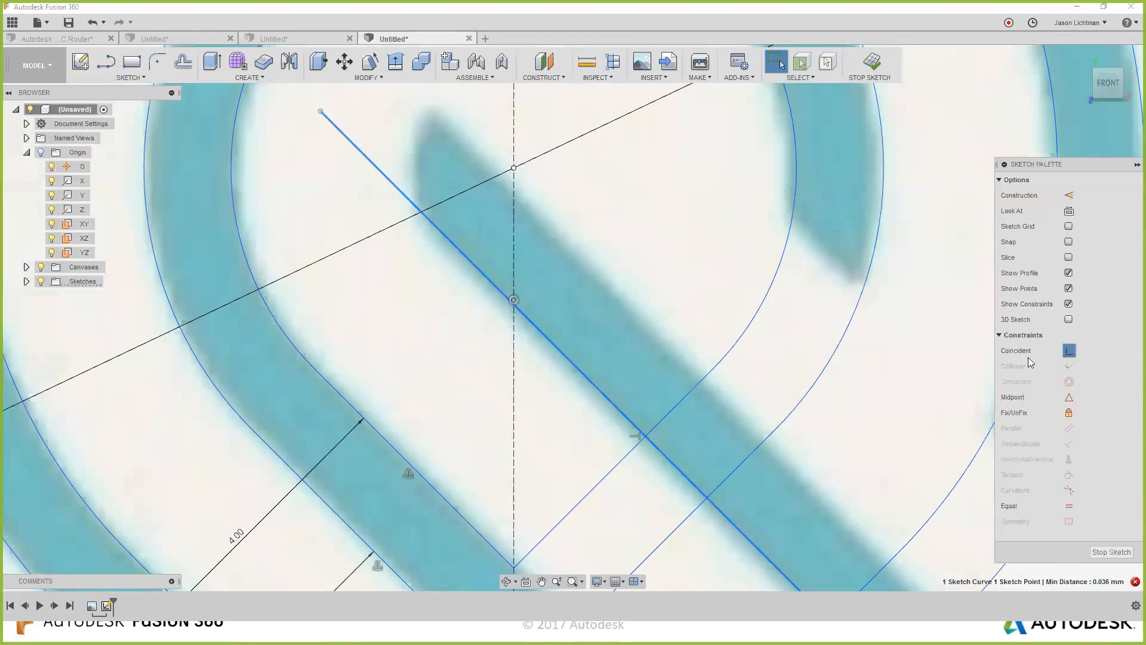
# Offset the diagonal bar's lower edge line 1 mm toward the upper right to trace the bar's upper edge.
pyautogui.scroll(-4, 640, 370)
pyautogui.click(607, 367)
pyautogui.click(184, 62)
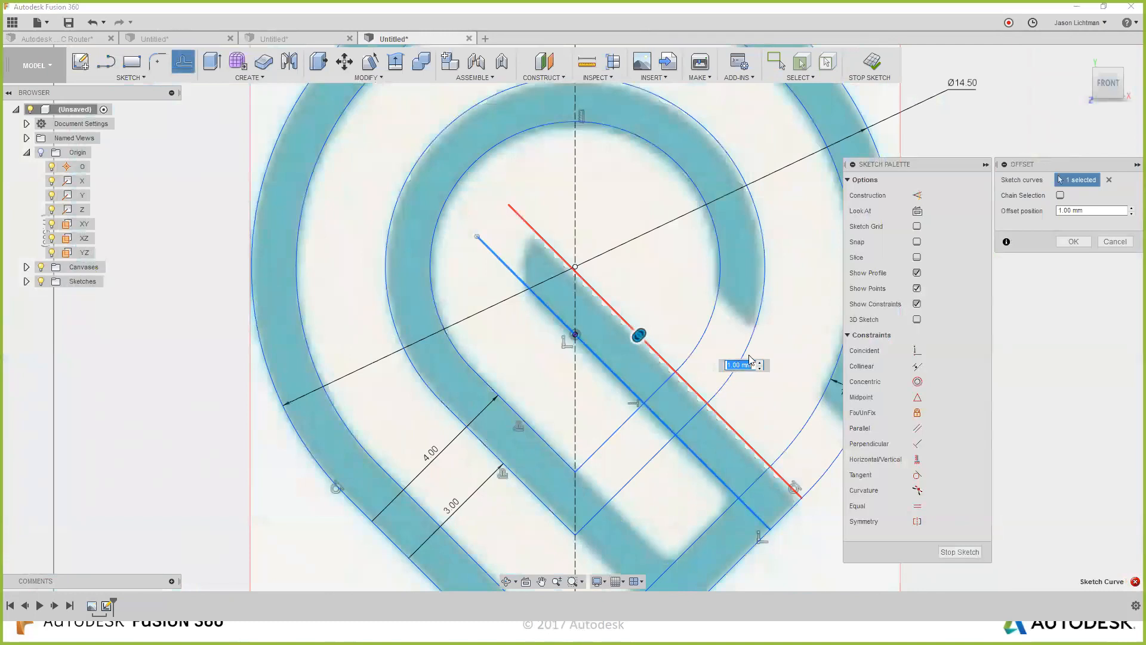
pyautogui.press('Return')
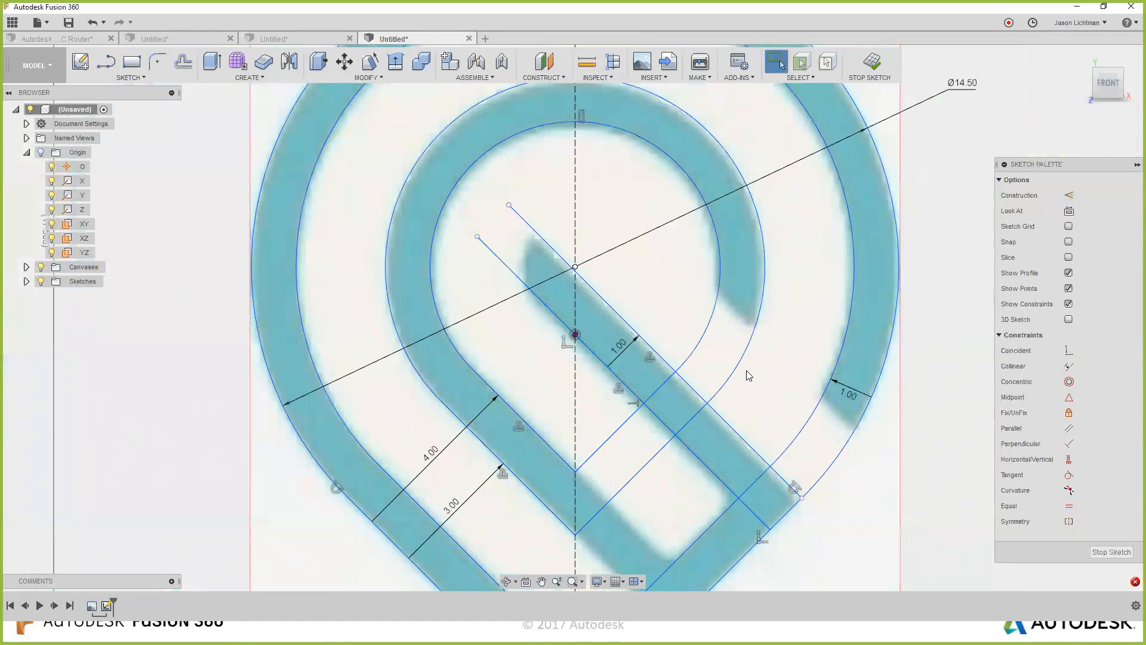
pyautogui.scroll(-2, 749, 375)
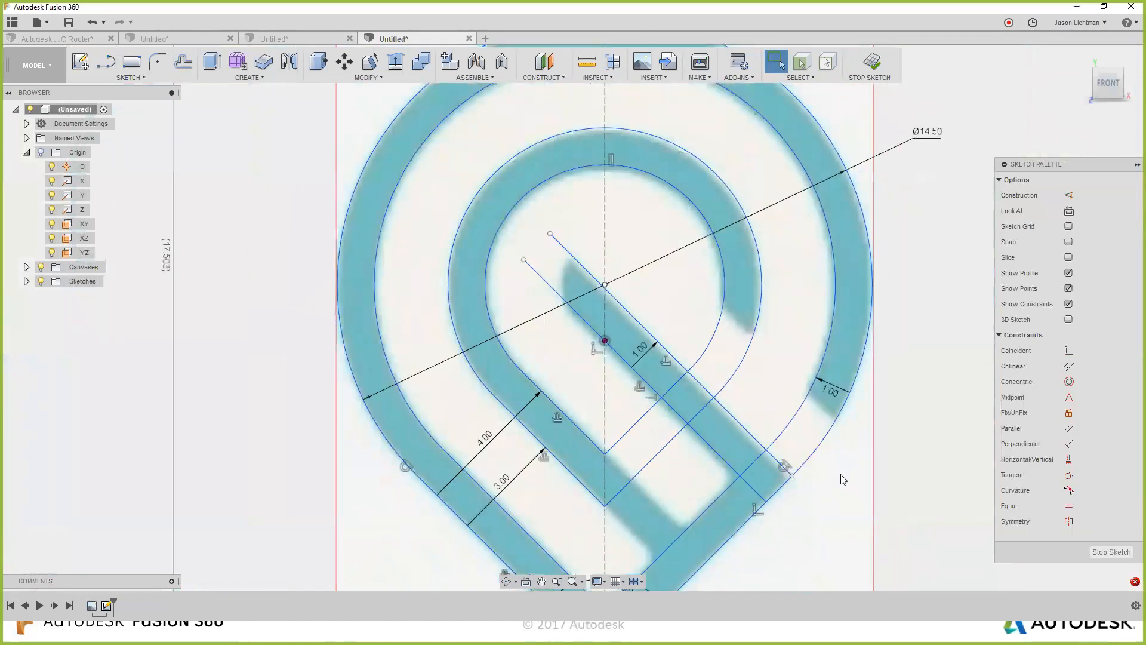
pyautogui.click(750, 433)
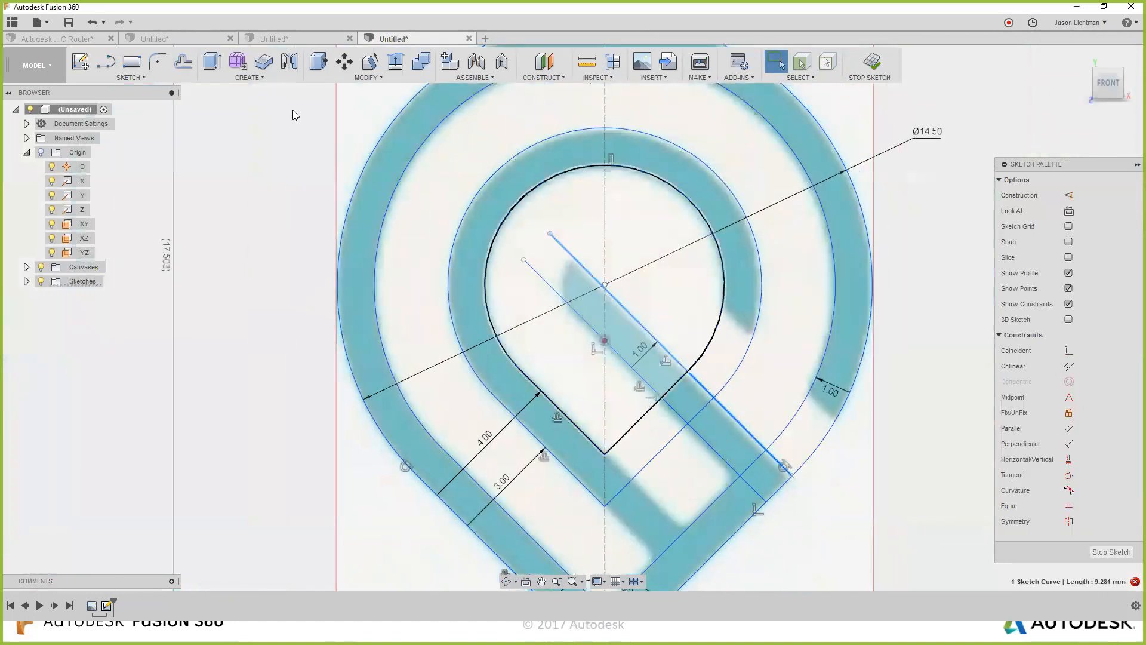
pyautogui.click(183, 62)
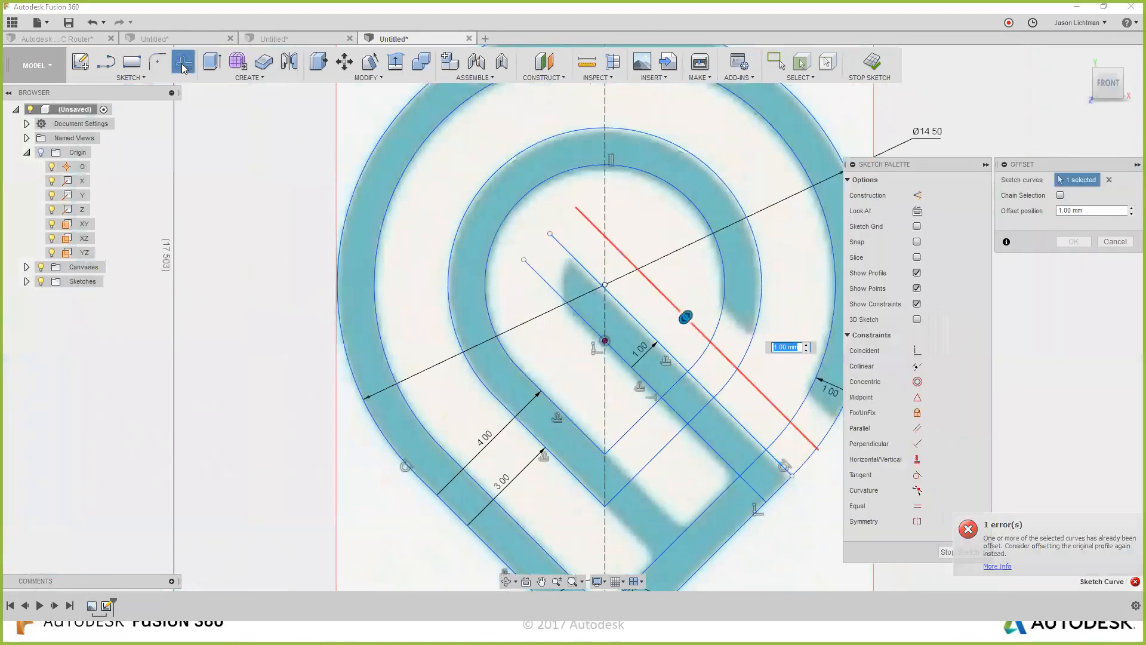
pyautogui.press('Escape')
# Offset the diagonal bar's lower edge line 3 mm toward the upper right, along the cut ends of the middle and outer bands.
pyautogui.click(578, 315)
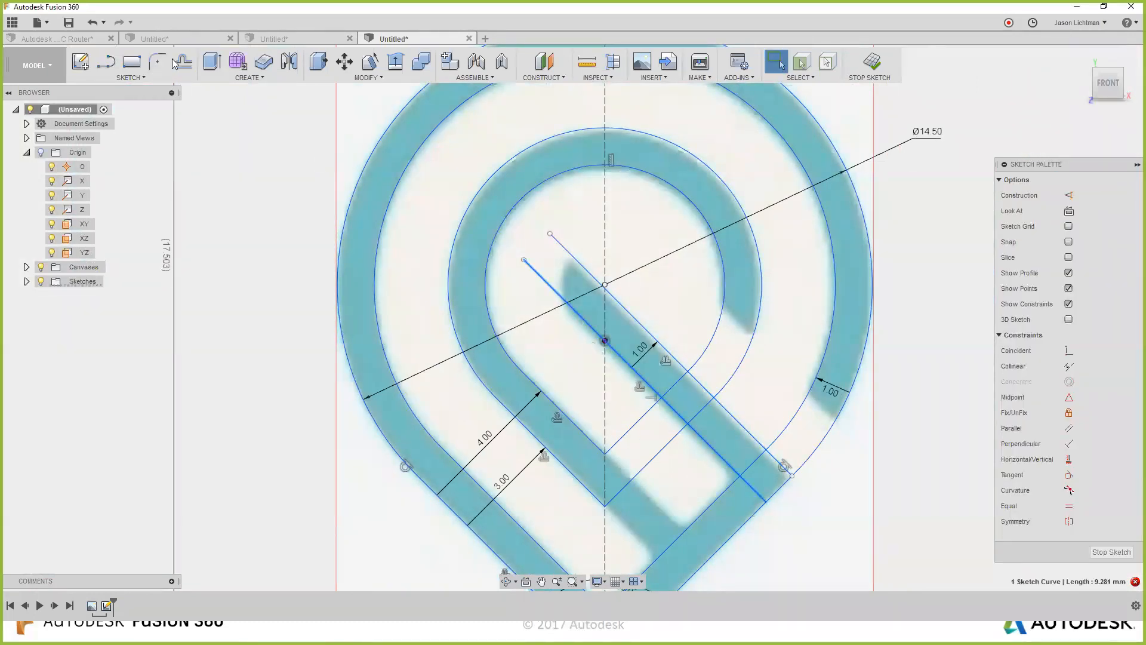
pyautogui.click(183, 62)
pyautogui.moveTo(594, 280); pyautogui.dragTo(656, 239)
pyautogui.moveTo(736, 258); pyautogui.dragTo(796, 260)
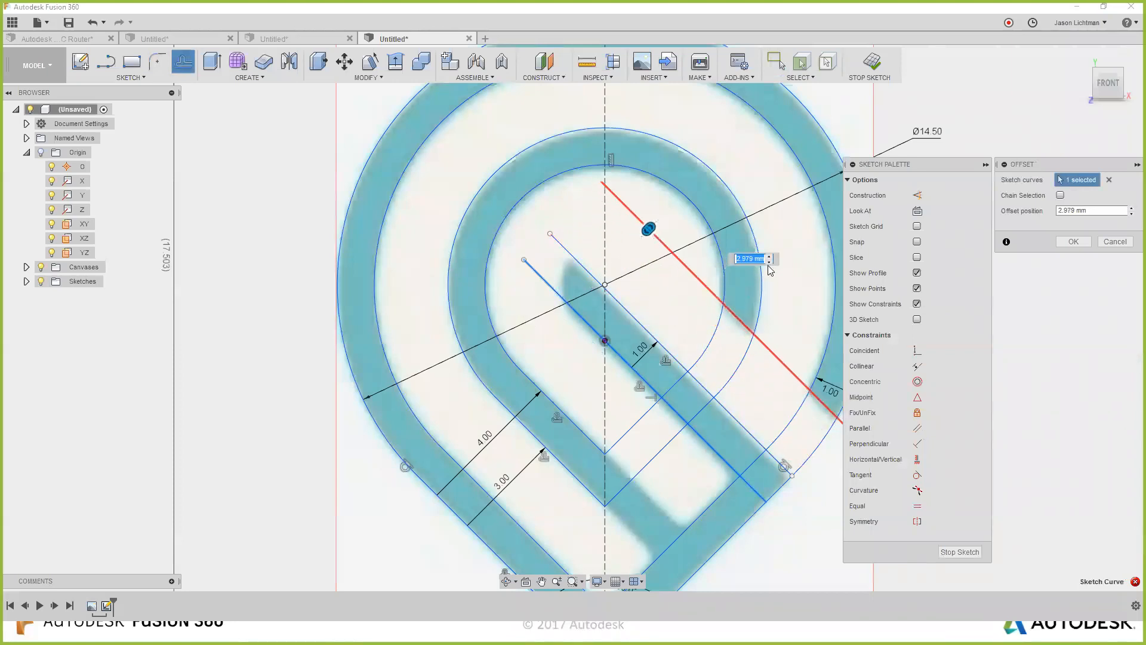
pyautogui.write('3')
pyautogui.press('Return')
pyautogui.scroll(-3, 770, 269)
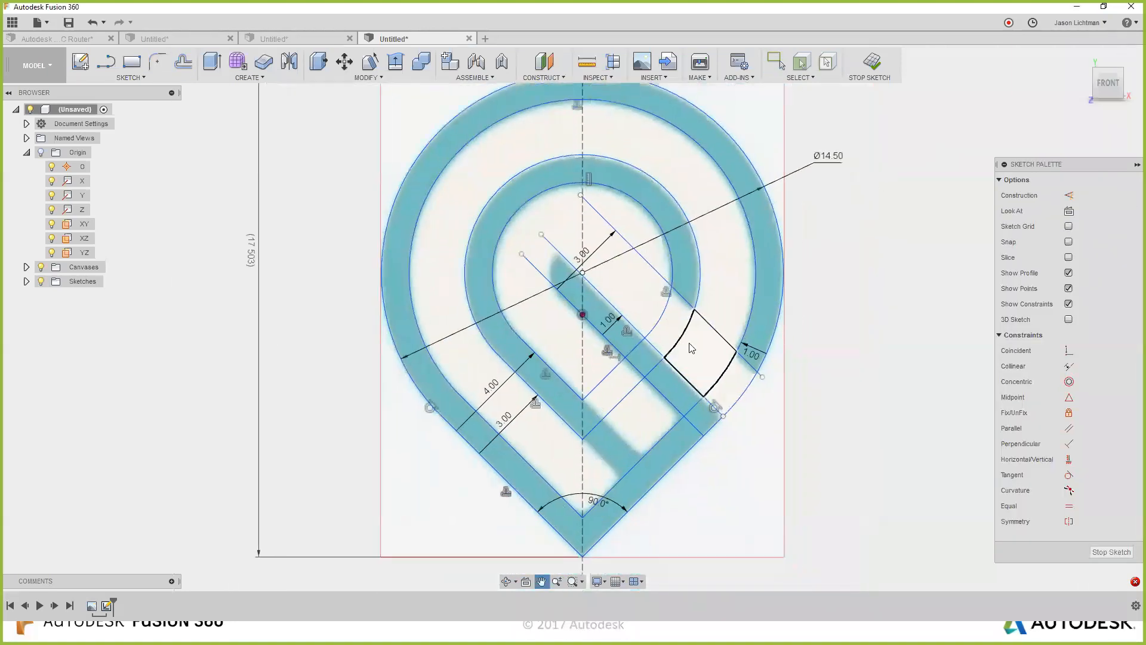
# Trim both middle band outlines from the cut end at the 3 mm offset line back around to the vertical centre line.
pyautogui.scroll(2, 691, 348)
pyautogui.scroll(1, 684, 430)
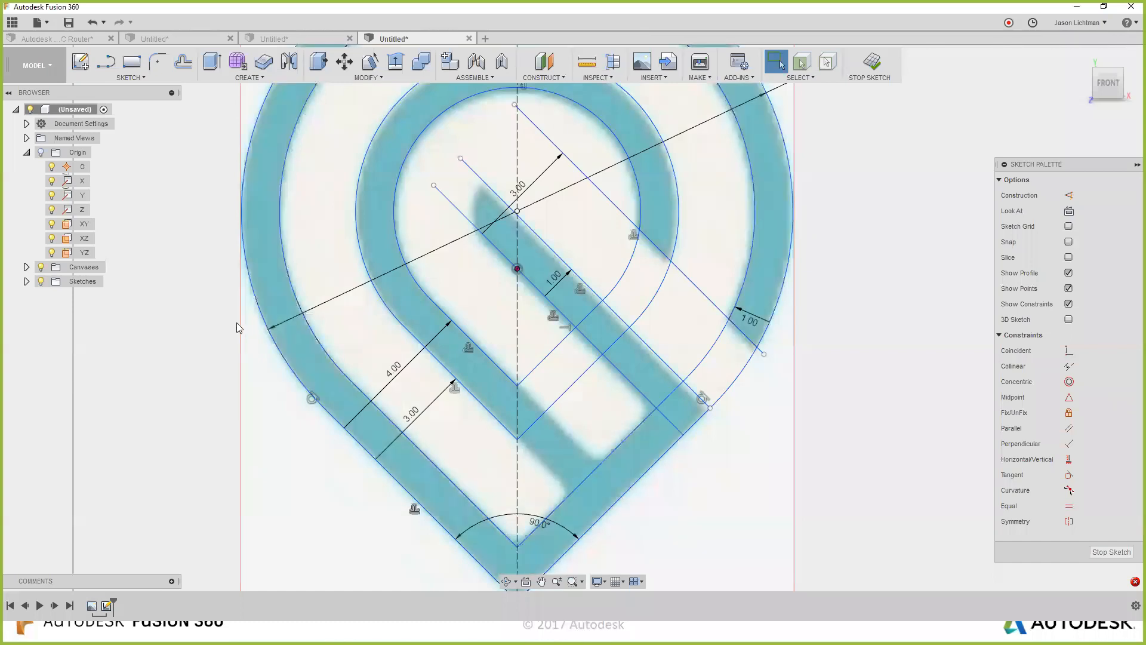
pyautogui.press('t')
pyautogui.click(562, 350)
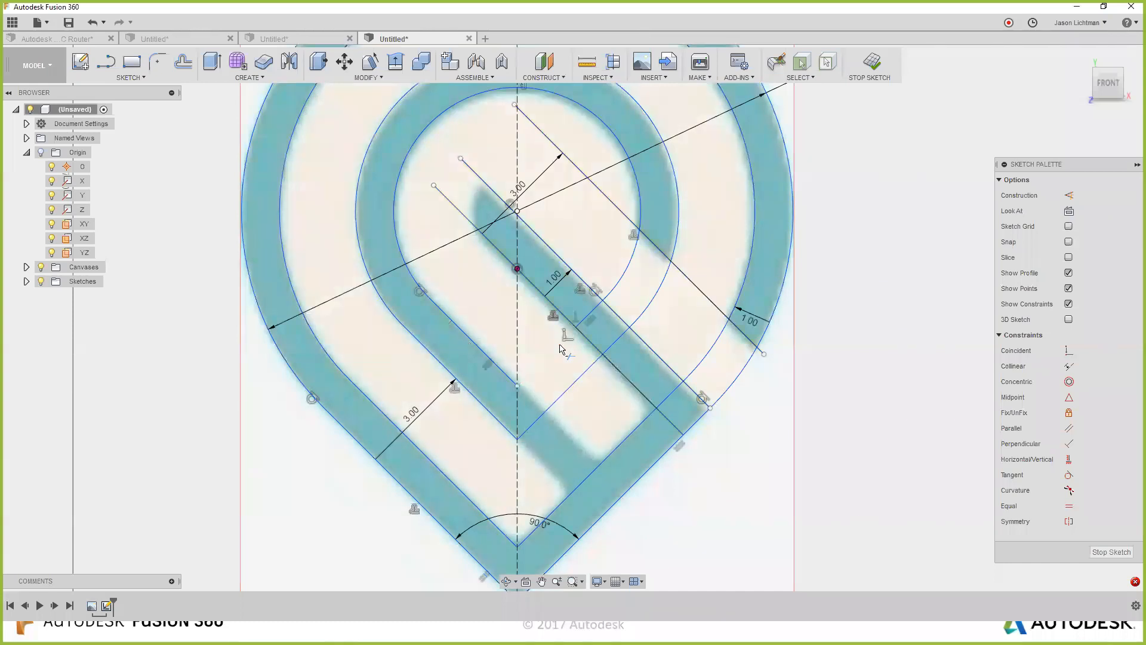
pyautogui.click(577, 387)
pyautogui.click(615, 341)
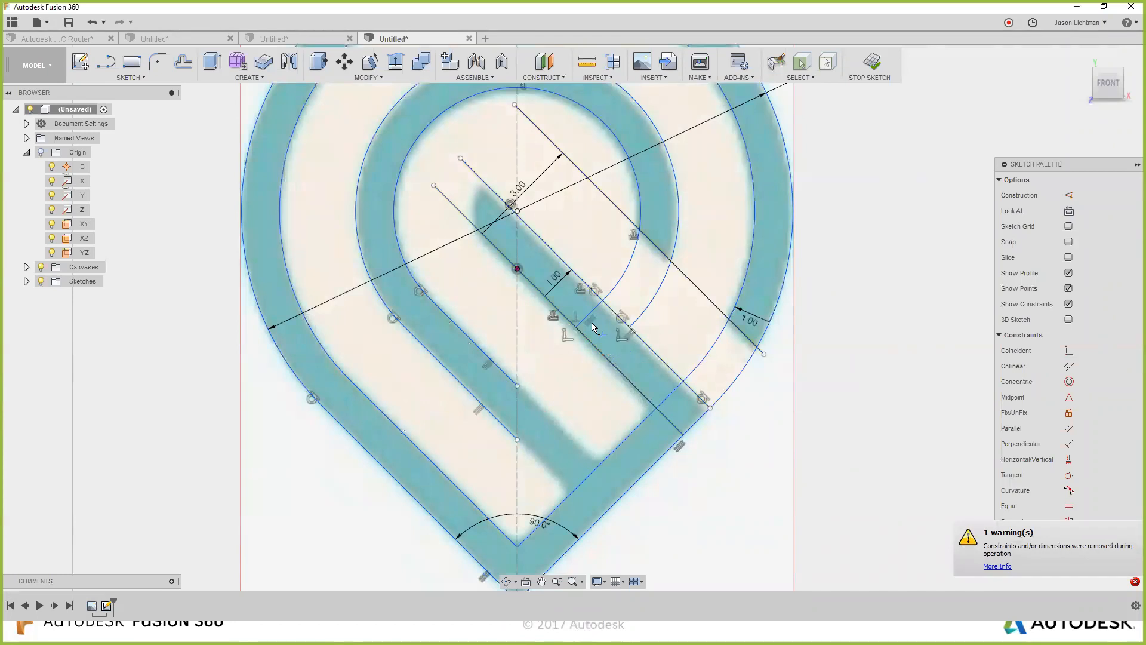
pyautogui.click(585, 319)
pyautogui.click(624, 269)
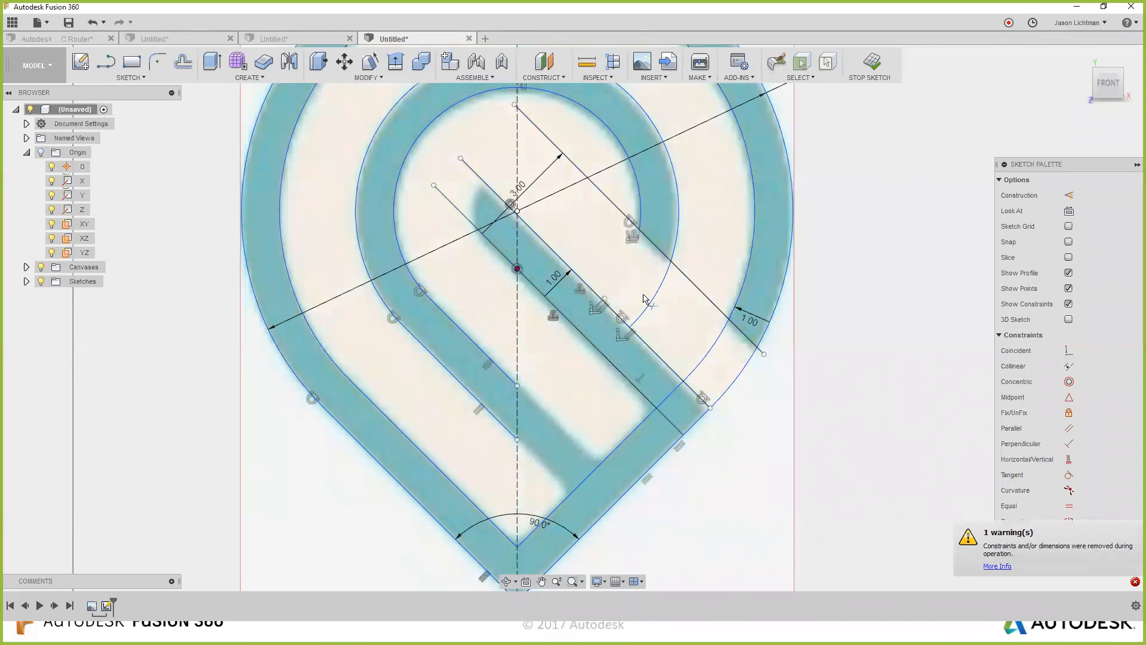
pyautogui.click(650, 305)
# Trim the 3 mm offset line so only the pieces closing the cut ends of the middle and outer bands remain.
pyautogui.click(576, 168)
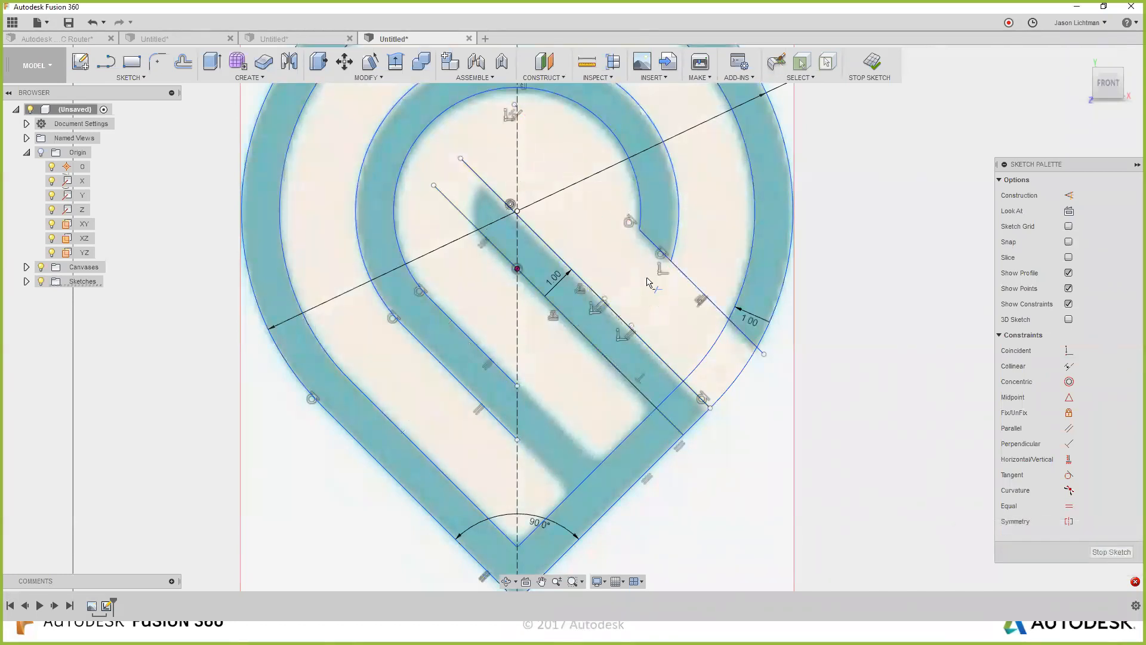
pyautogui.click(706, 296)
pyautogui.scroll(5, 770, 361)
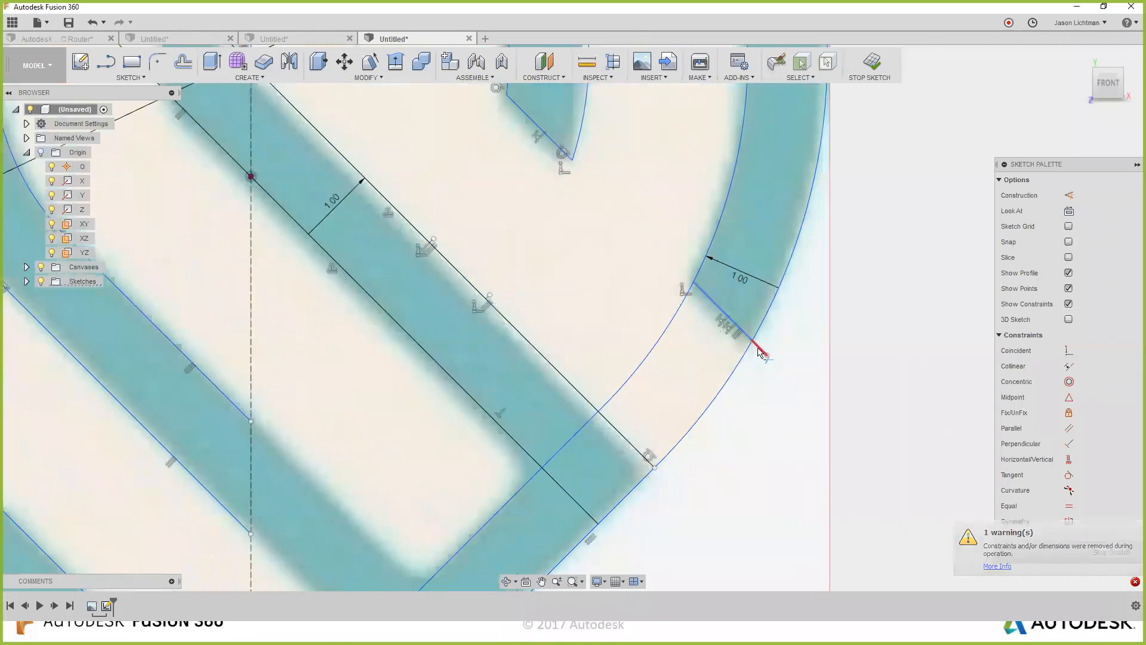
pyautogui.scroll(-5, 761, 358)
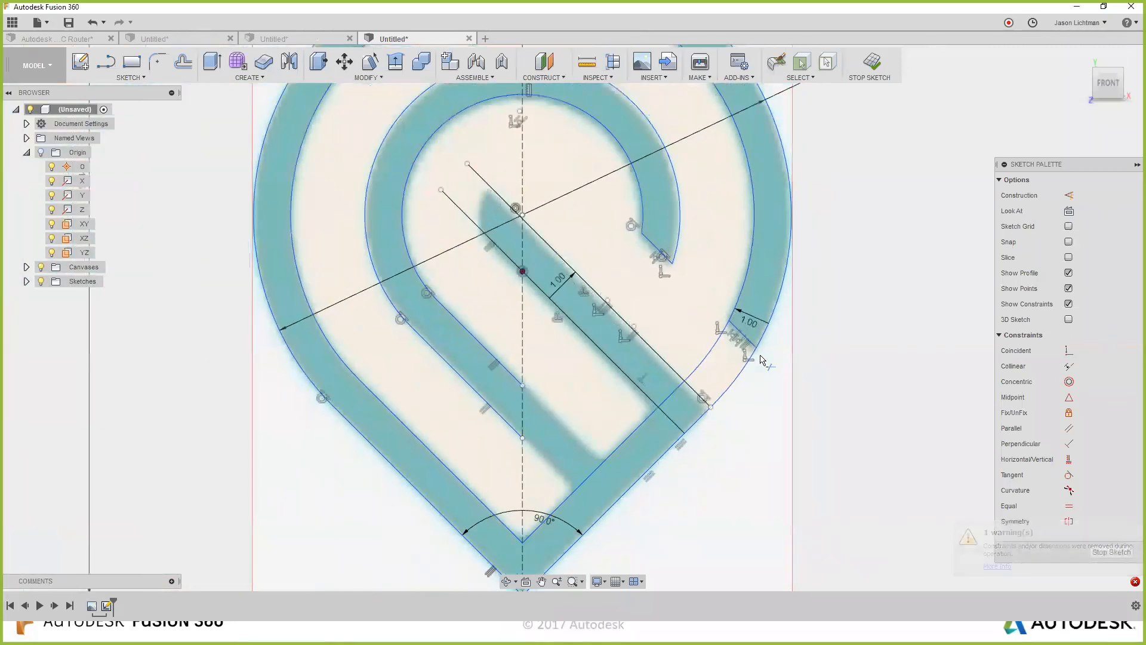
# Trim both outer band outlines between its cut end and the diagonal bar, plus the inner outline piece crossing the bar.
pyautogui.click(742, 384)
pyautogui.click(639, 312)
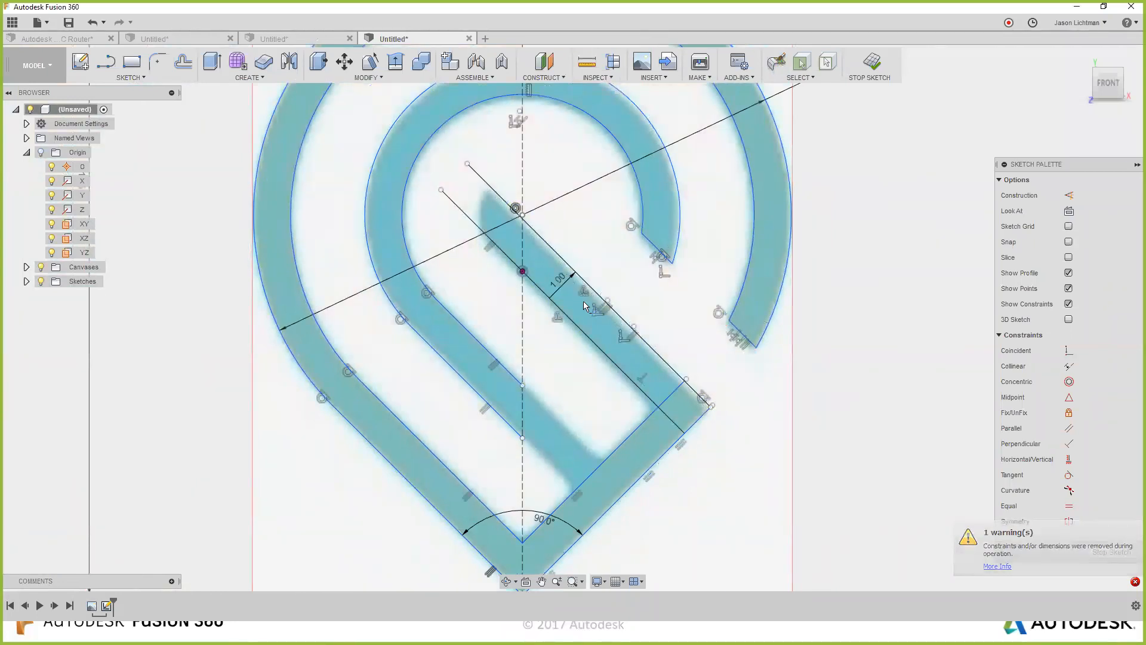
pyautogui.click(672, 402)
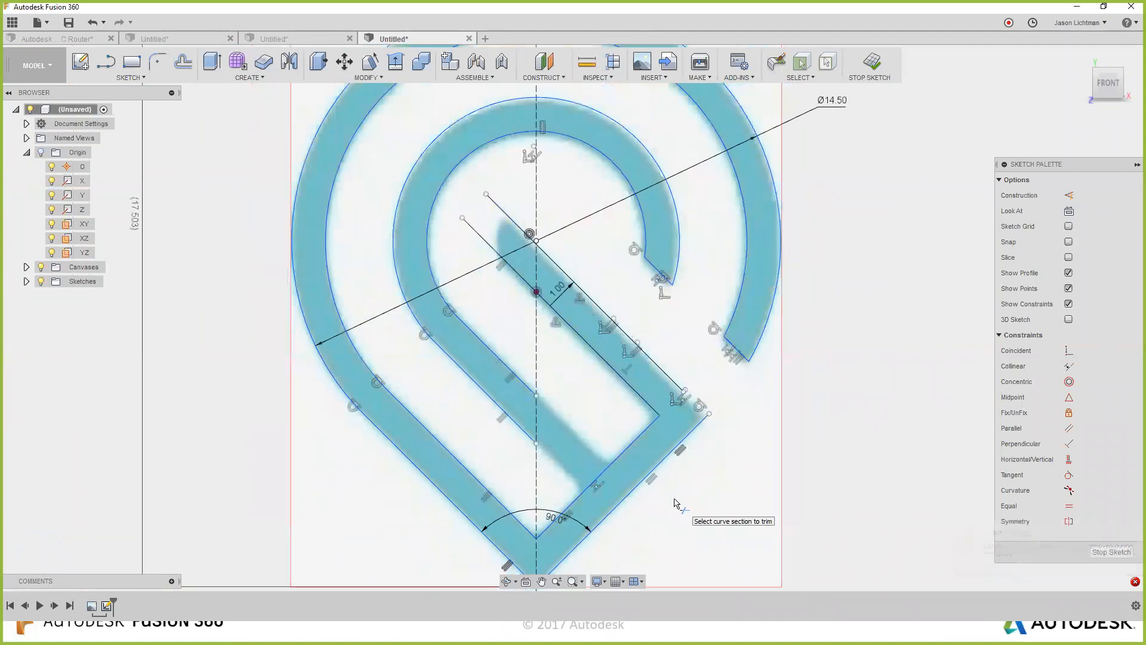
# Extend both straight edges of the middle band to the inner outline of the logo's lower-right side.
pyautogui.scroll(3, 674, 503)
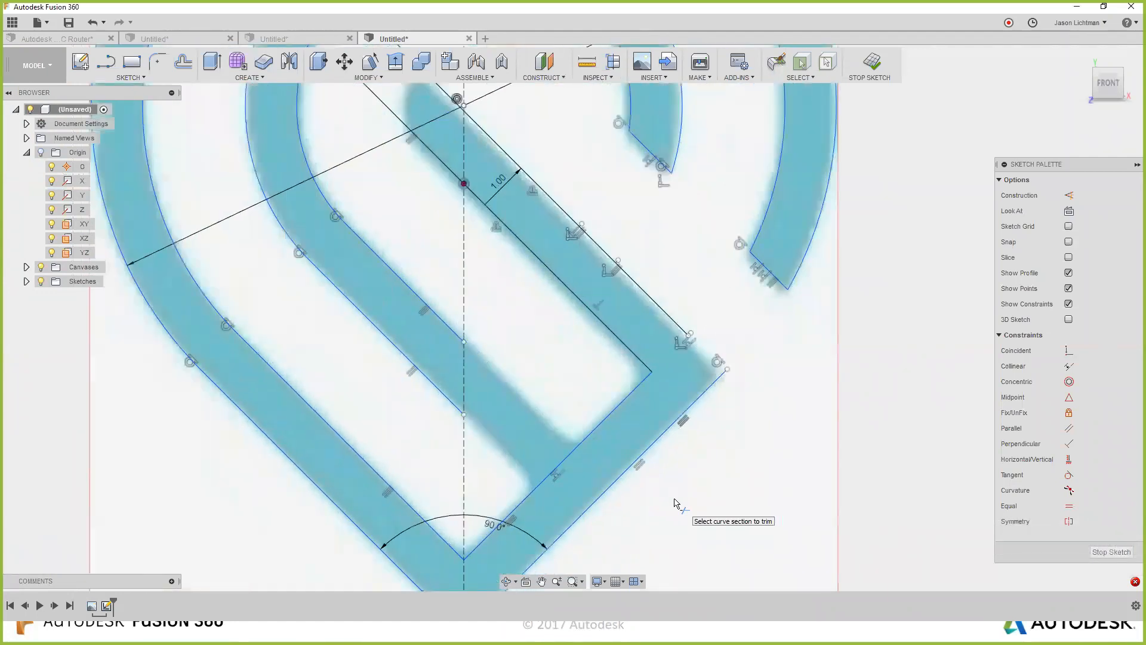
pyautogui.scroll(-1, 674, 503)
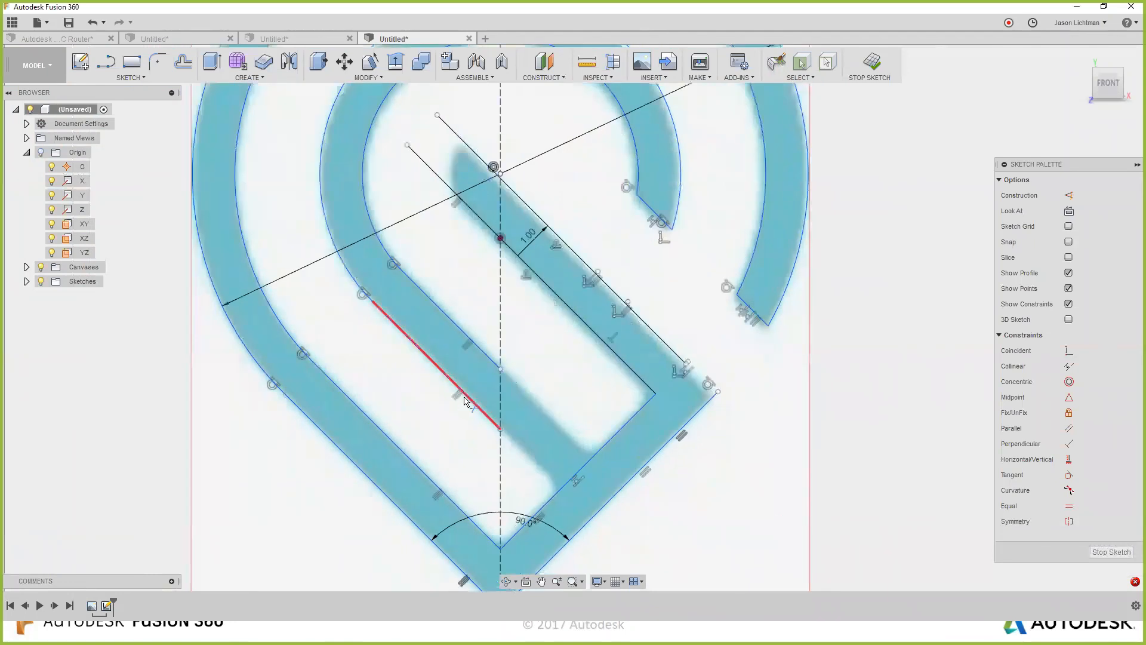
pyautogui.click(136, 77)
pyautogui.click(125, 286)
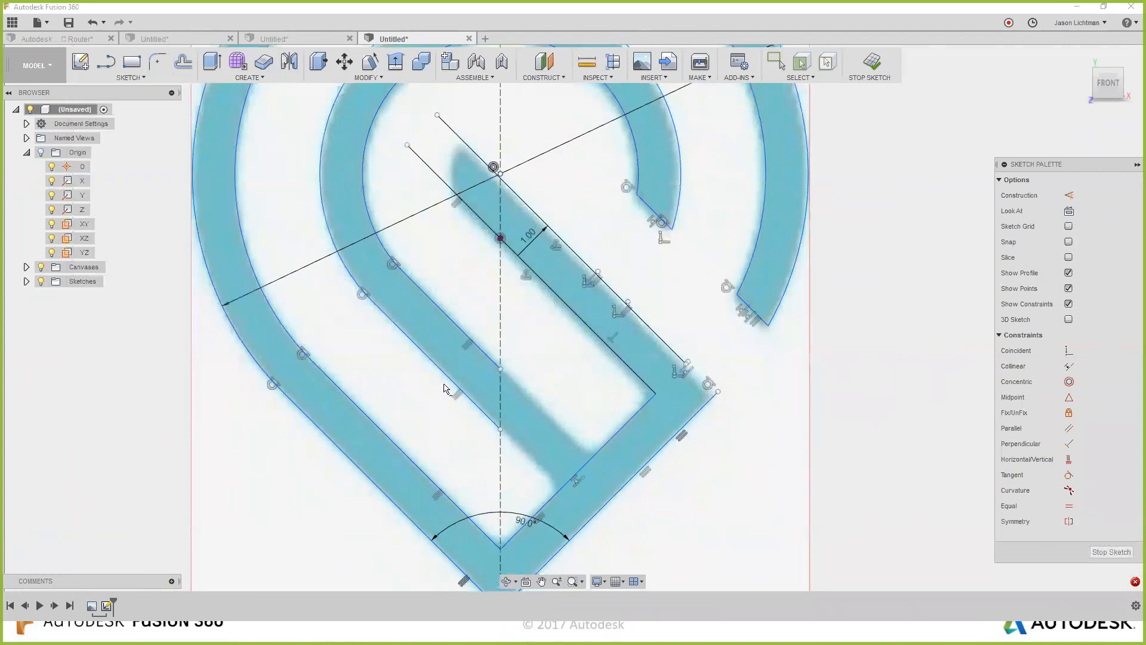
pyautogui.click(445, 380)
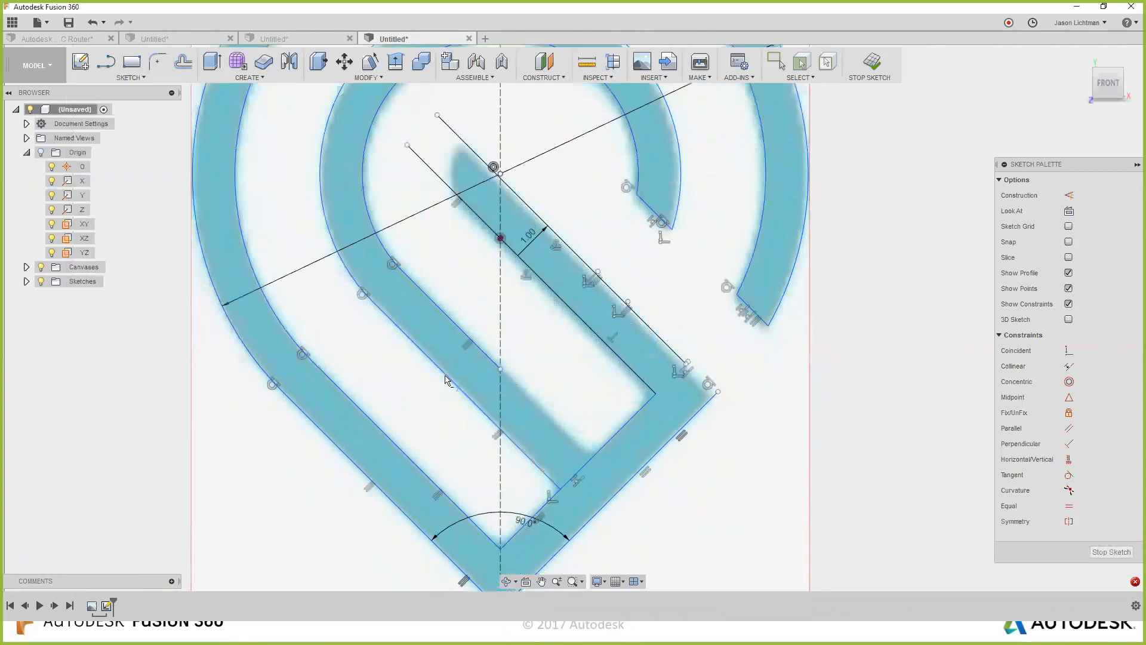
pyautogui.click(471, 340)
pyautogui.click(467, 338)
pyautogui.click(515, 387)
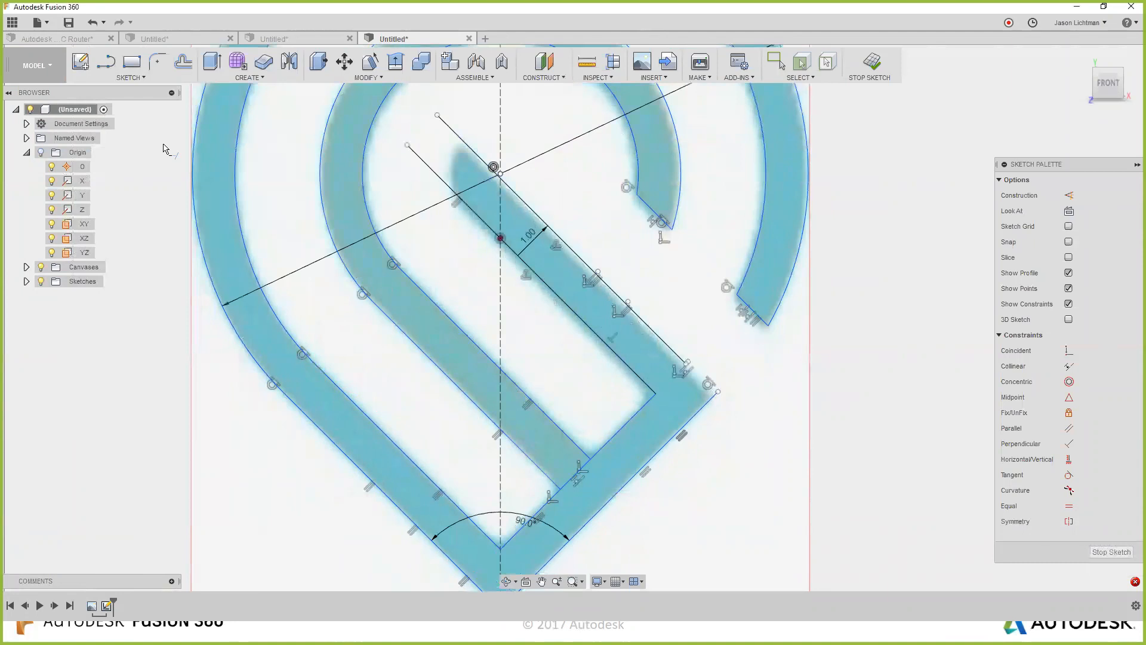
# Trim the inner outline across the middle band's lower end and the short stub at the diagonal bar's upper edge line.
pyautogui.click(131, 77)
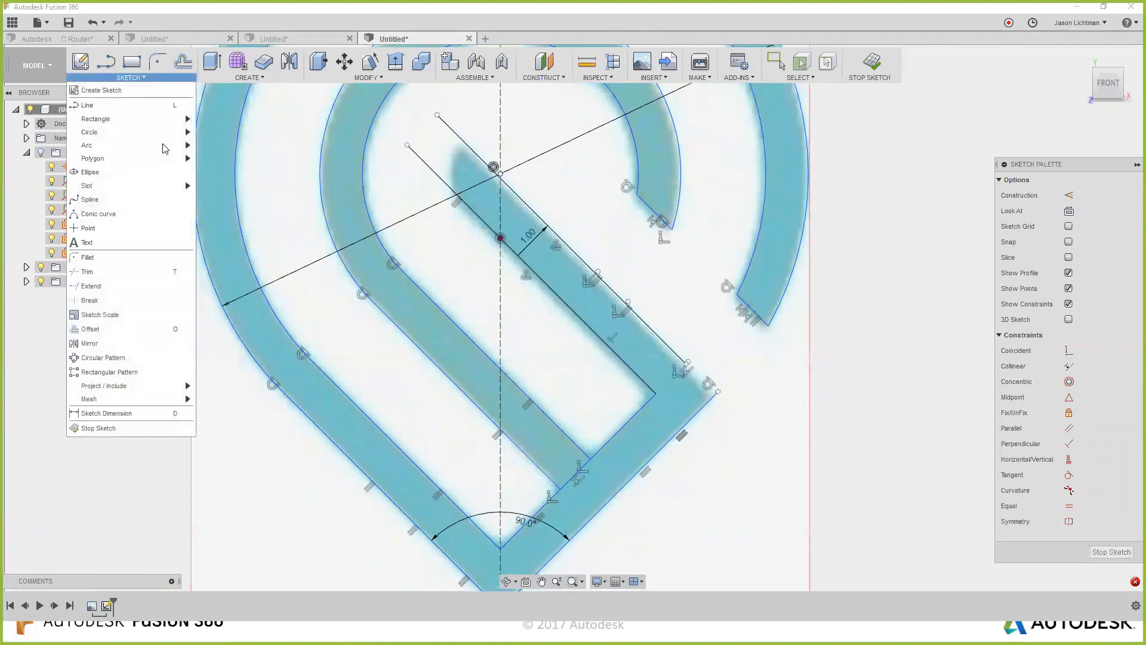
pyautogui.click(133, 269)
pyautogui.click(578, 472)
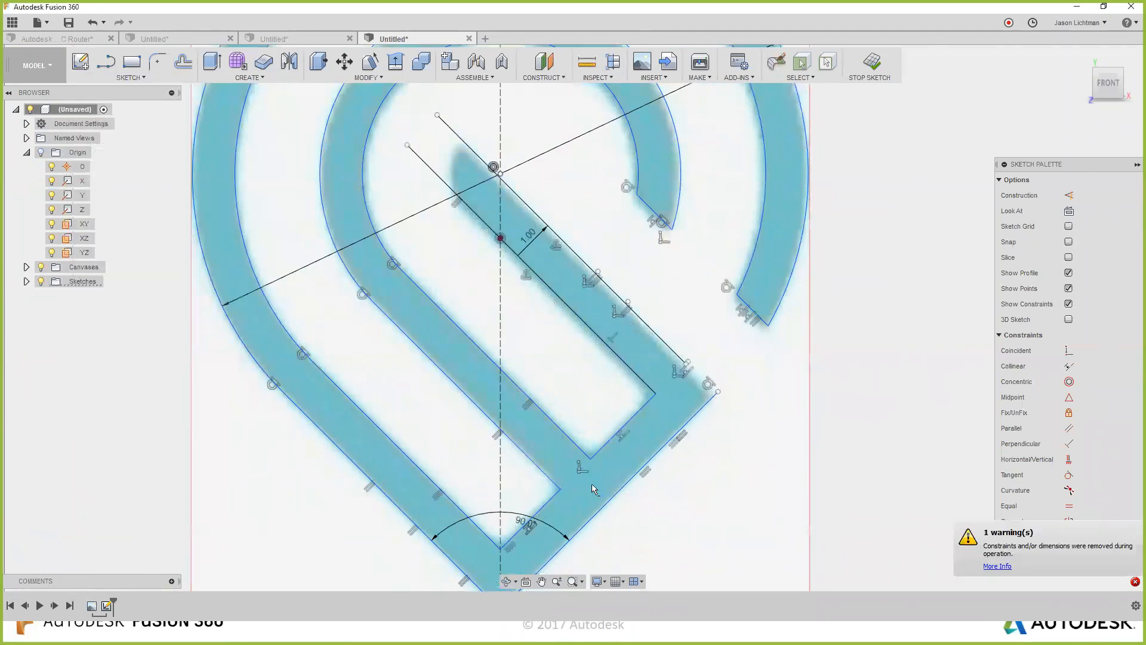
pyautogui.scroll(-3, 685, 412)
pyautogui.scroll(2, 685, 412)
pyautogui.scroll(5, 685, 412)
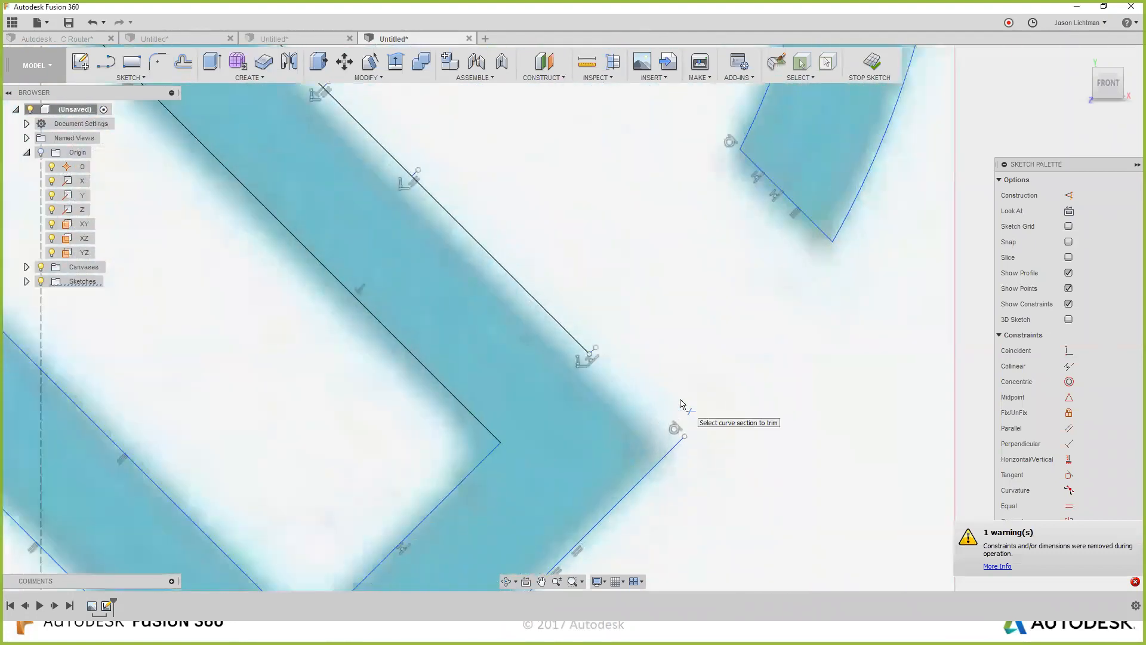
pyautogui.scroll(3, 622, 358)
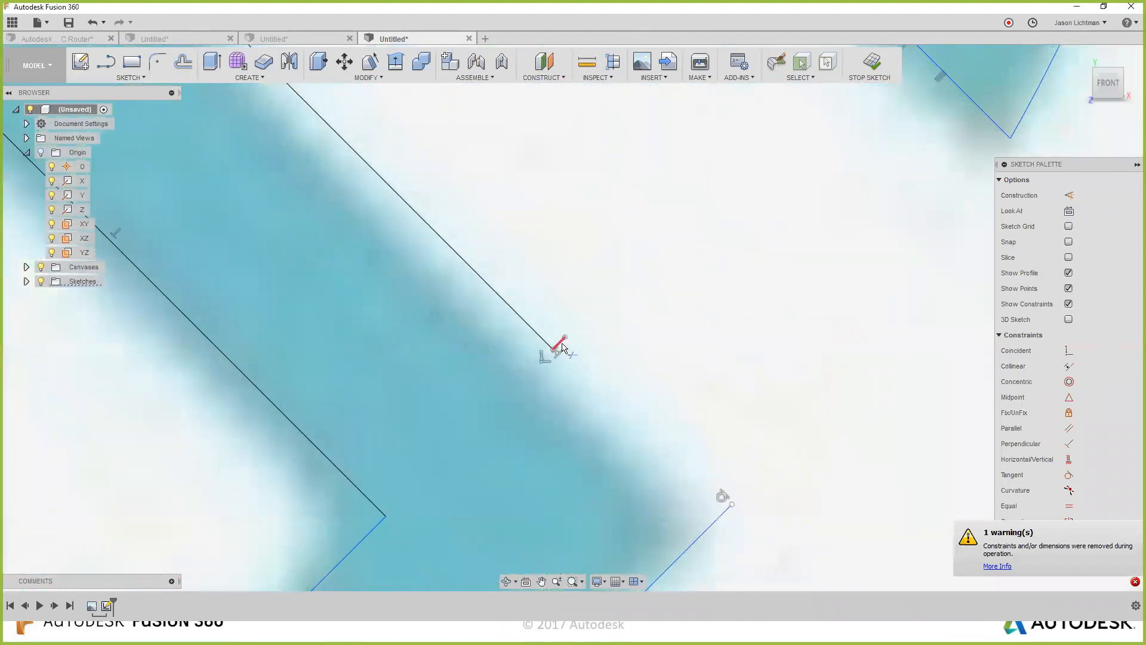
# Extend the diagonal bar's upper edge line to the outer outline on the logo's lower-right side.
pyautogui.click(132, 62)
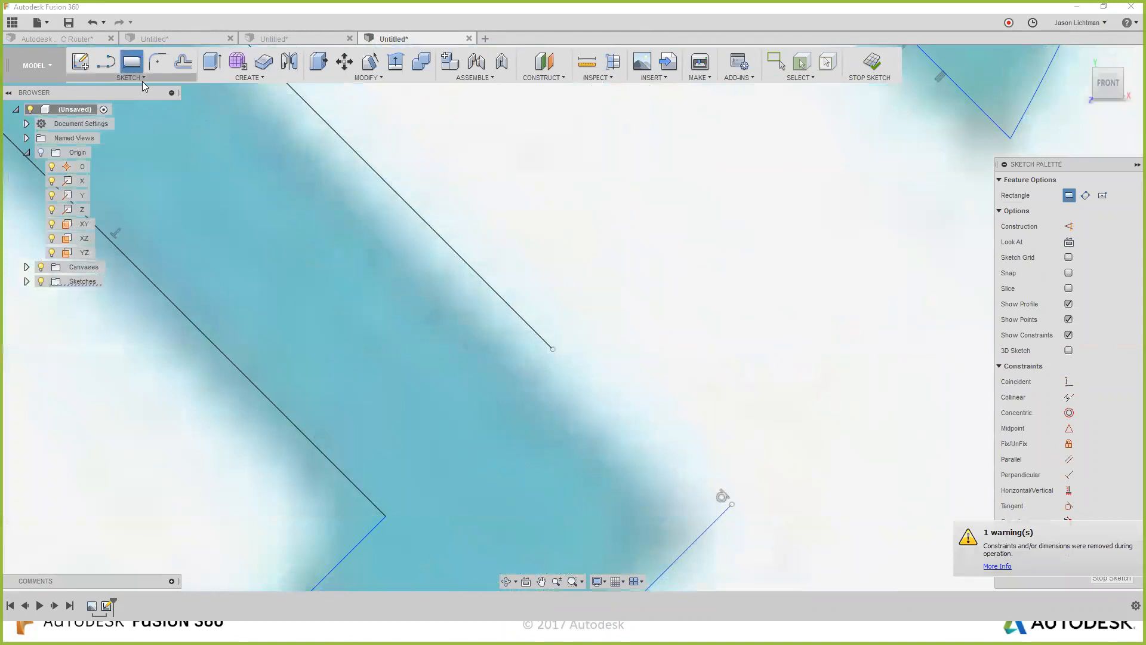
pyautogui.click(141, 78)
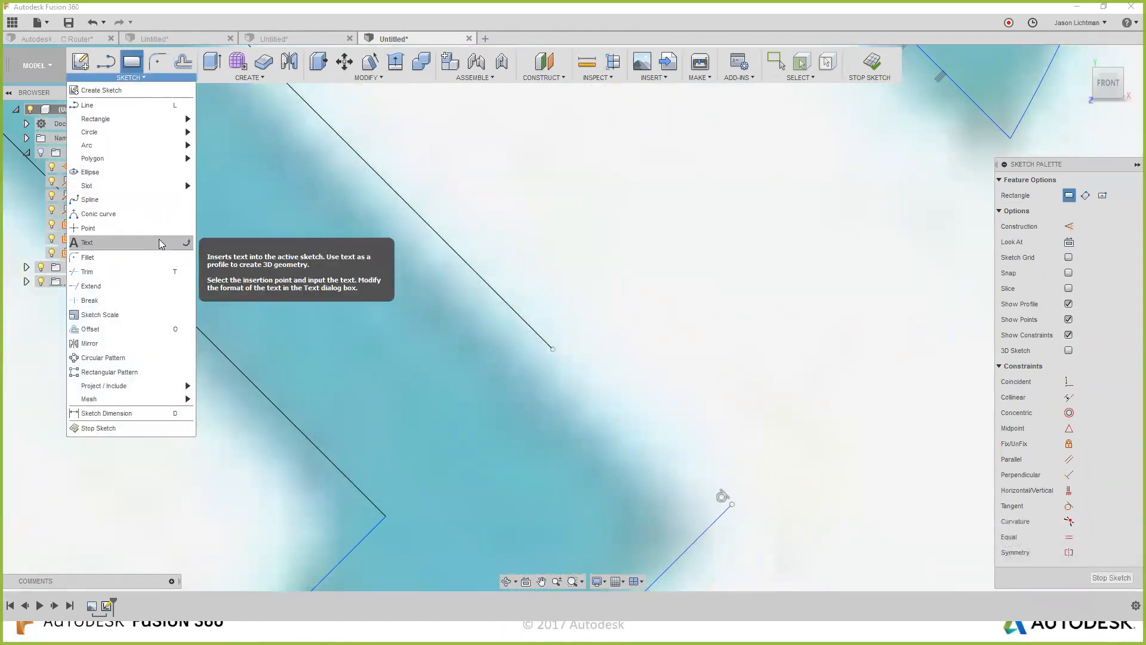
pyautogui.click(120, 286)
pyautogui.click(525, 322)
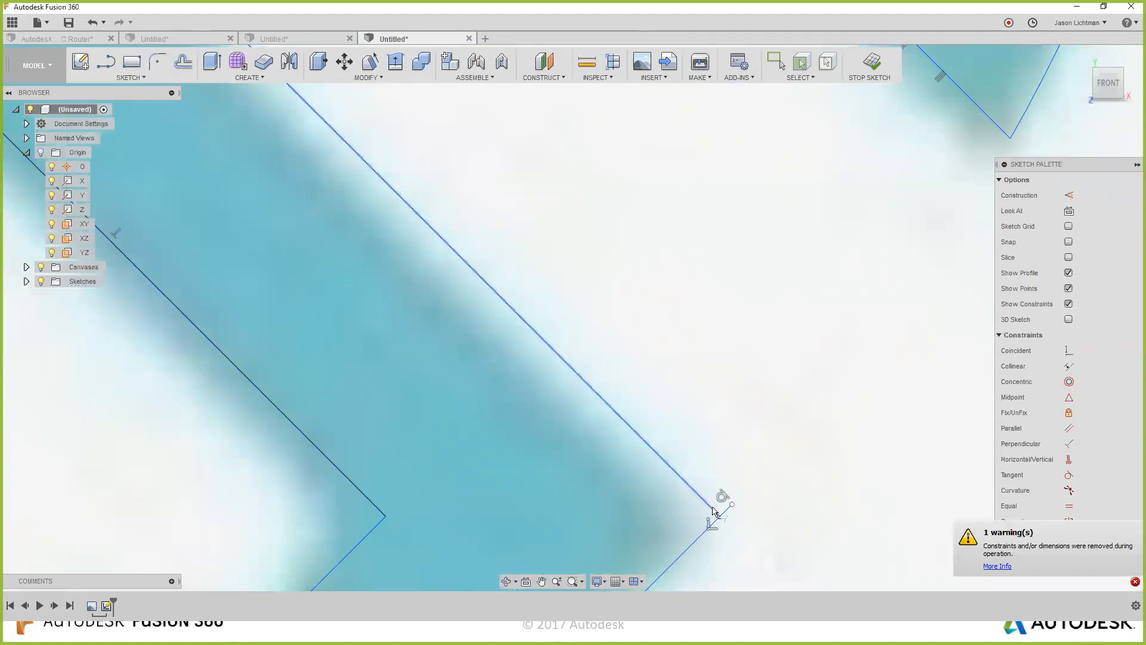
# Trim the outer outline's short overhang beyond the corner with the diagonal bar's upper edge.
pyautogui.scroll(4, 725, 521)
pyautogui.click(131, 77)
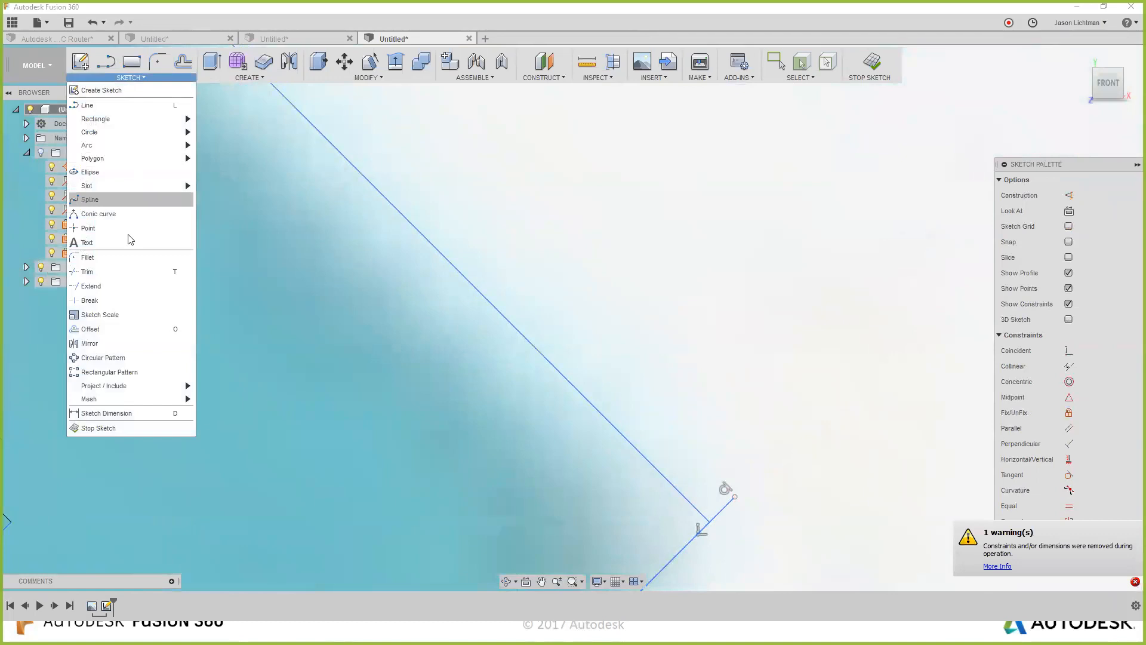
pyautogui.click(121, 273)
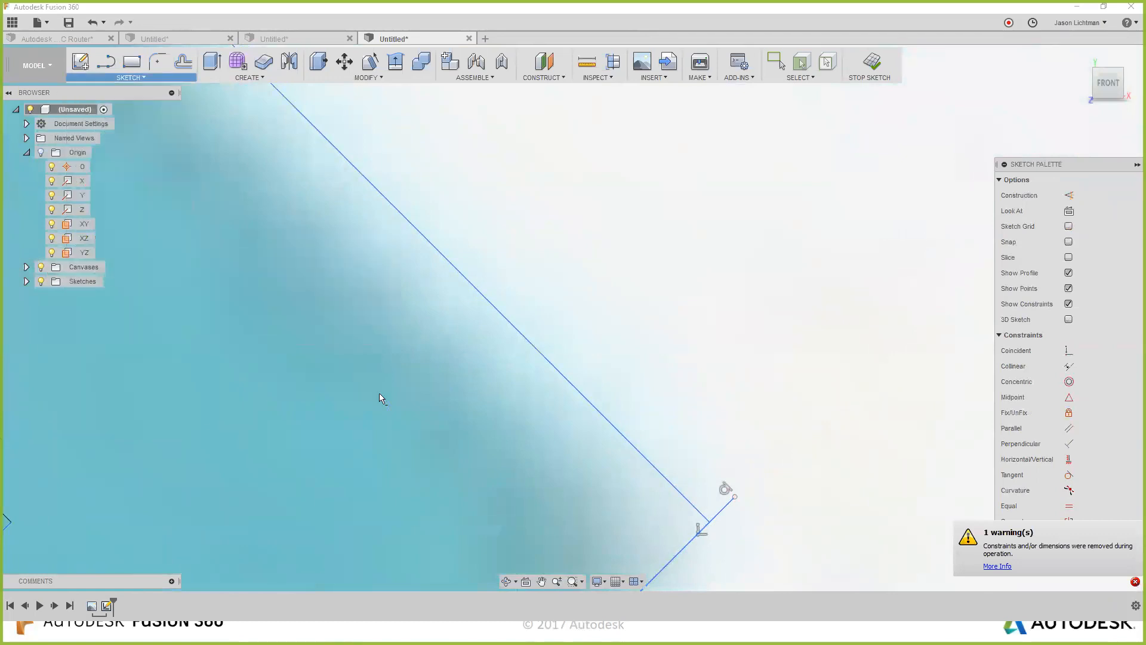
pyautogui.click(738, 520)
pyautogui.scroll(-5, 733, 507)
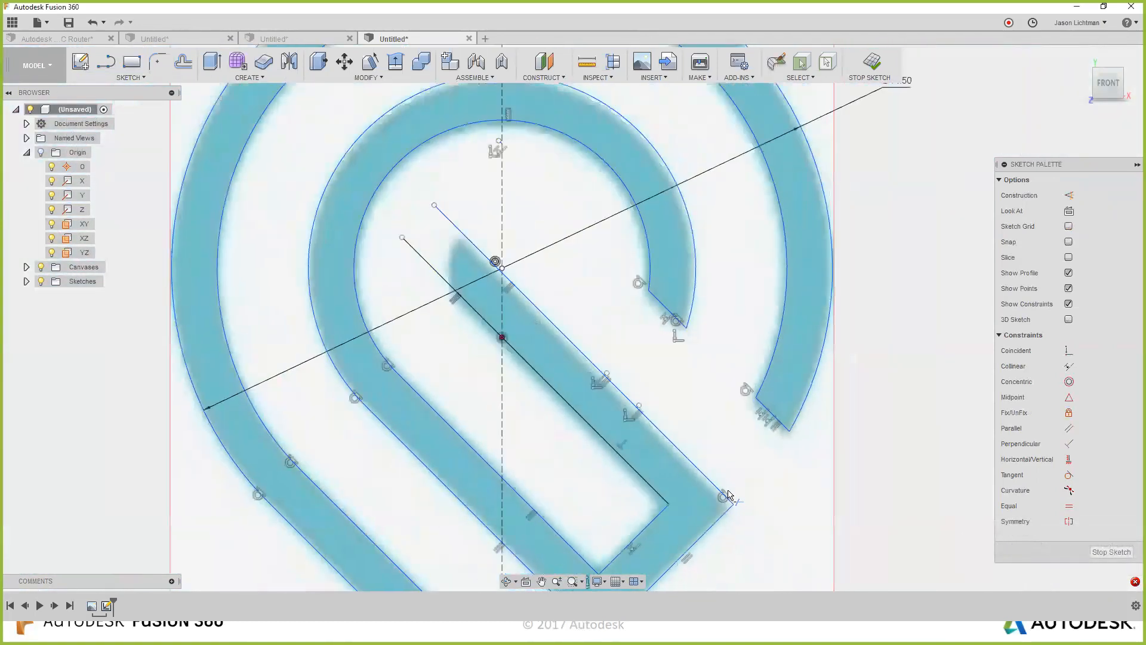
pyautogui.scroll(4, 425, 207)
pyautogui.scroll(-5, 503, 268)
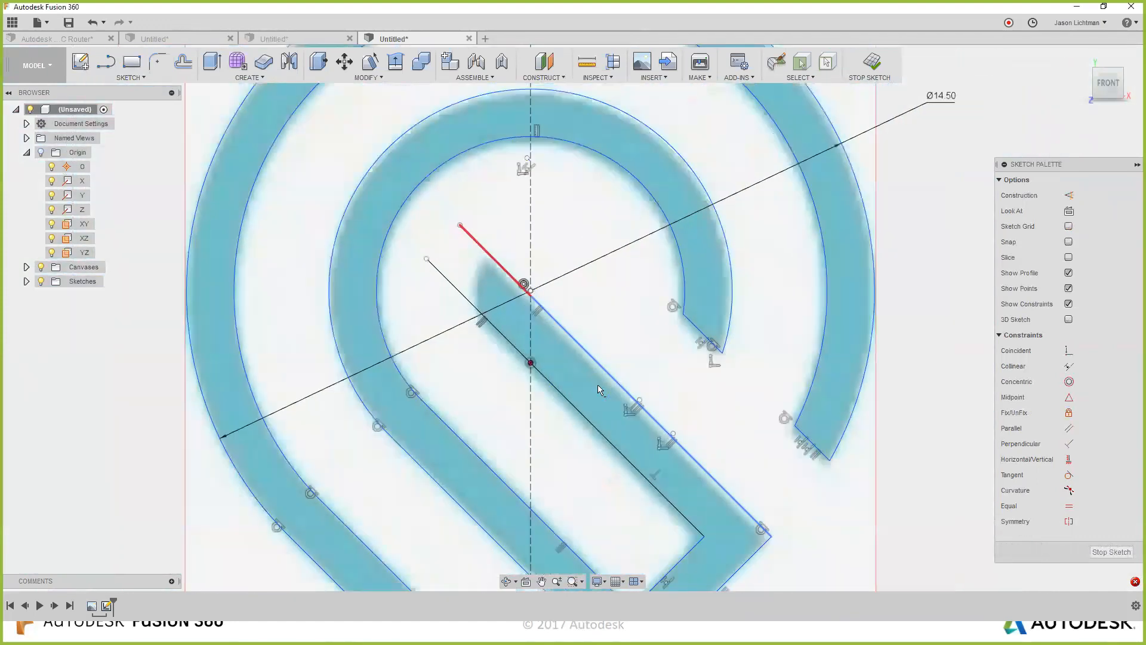
# Draw a circle around the diagonal bar's upper end, centred on the shared centre point of the logo's arcs.
pyautogui.scroll(-2, 604, 394)
pyautogui.scroll(1, 521, 292)
pyautogui.scroll(1, 521, 292)
pyautogui.press('Escape')
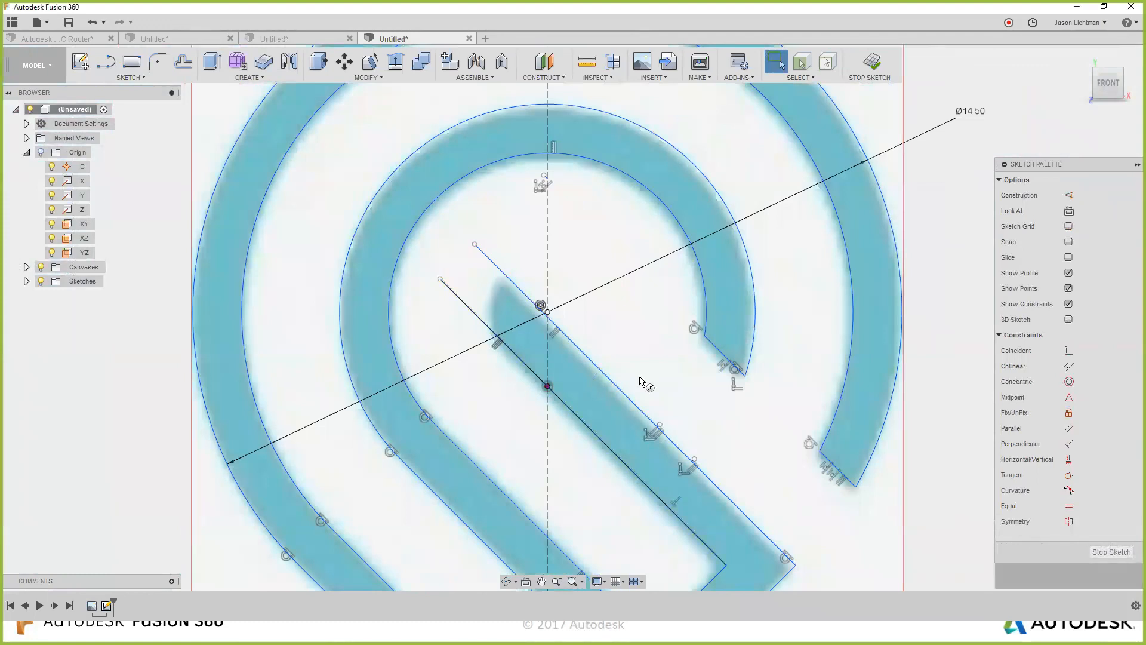
pyautogui.press('c')
pyautogui.scroll(1, 544, 319)
pyautogui.click(542, 311)
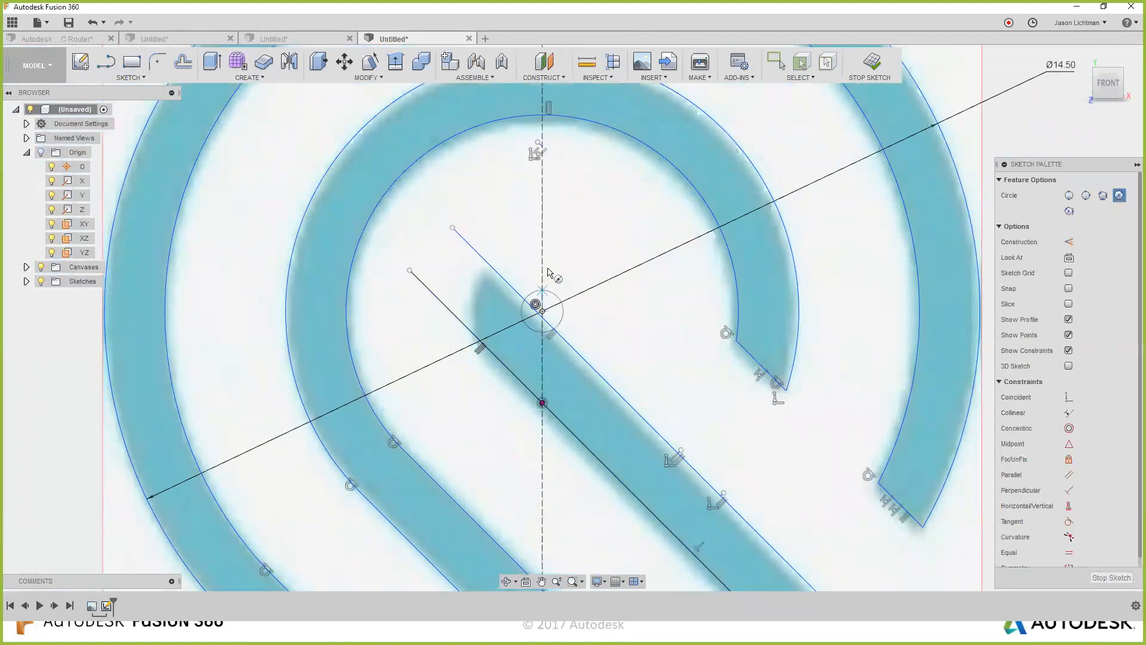
pyautogui.click(580, 256)
pyautogui.press('Escape')
# Make the new circle tangent to the diagonal bar's lower edge line.
pyautogui.click(530, 375)
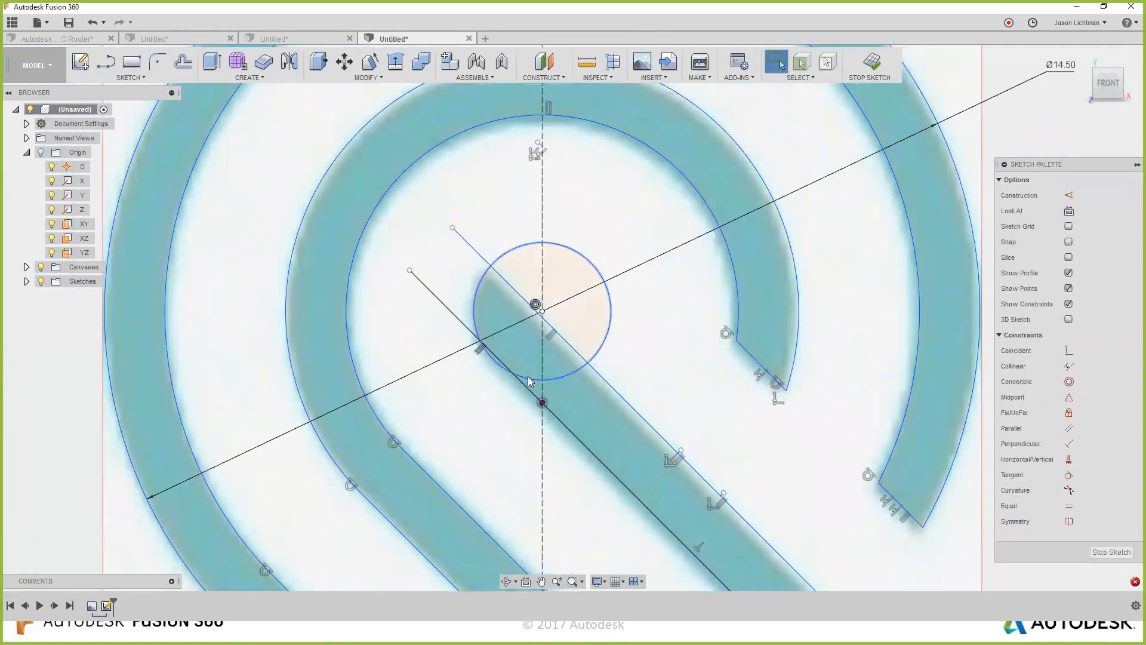
pyautogui.click(504, 366)
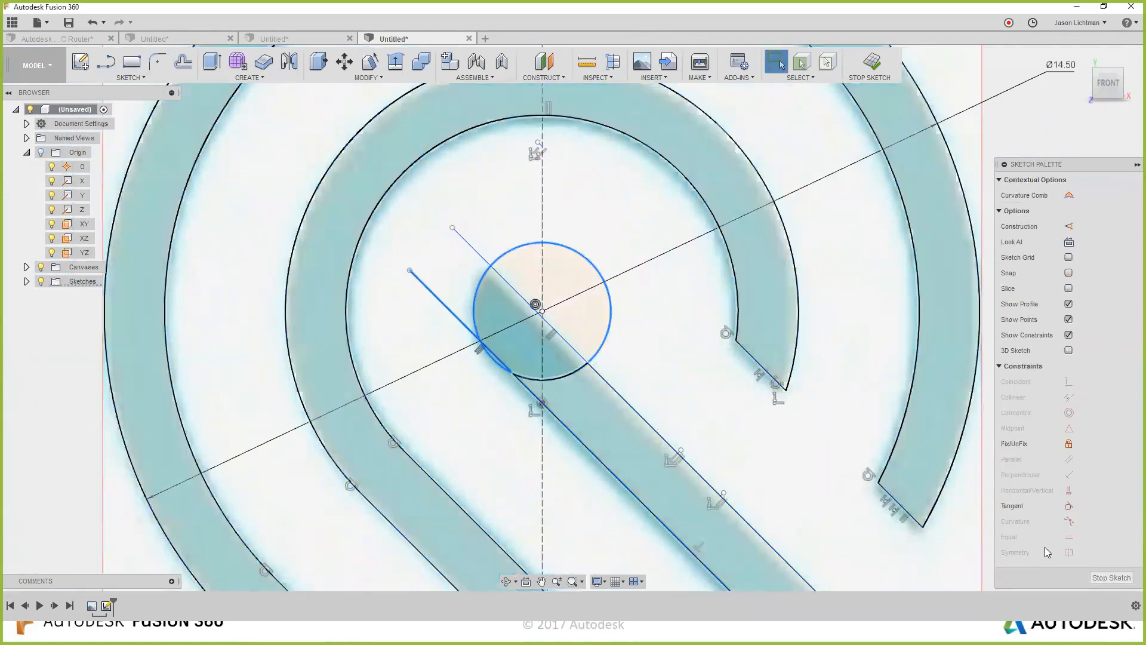
pyautogui.click(1068, 506)
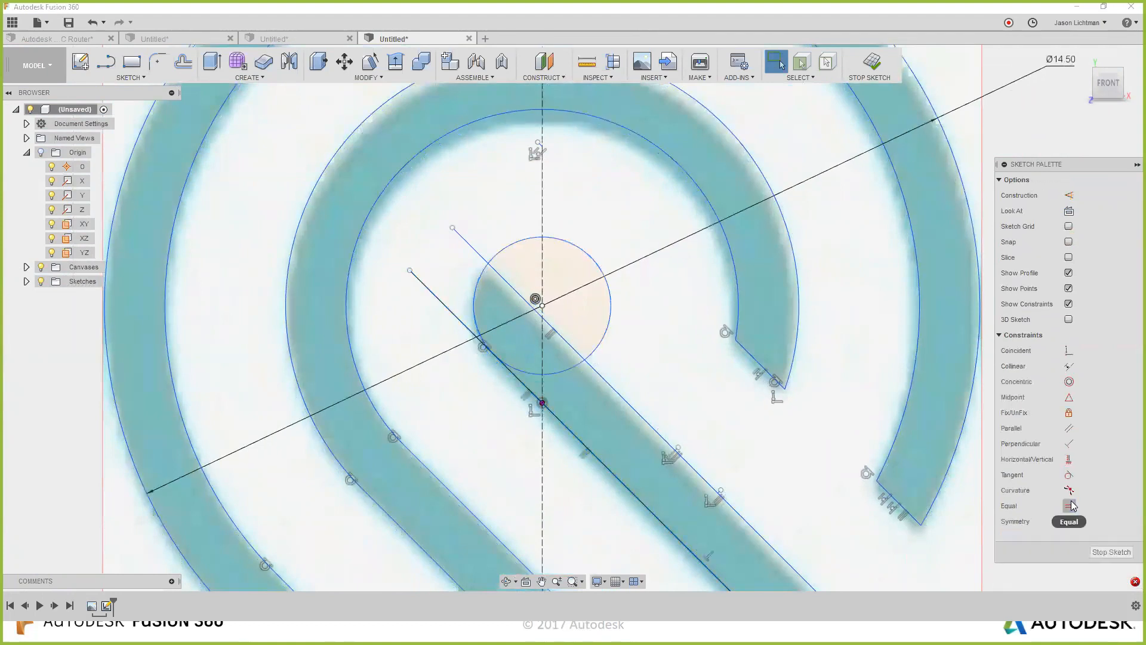
# Trim the circle and the overhanging line ends so that only the arc closing the diagonal bar's upper end remains.
pyautogui.scroll(2, 617, 305)
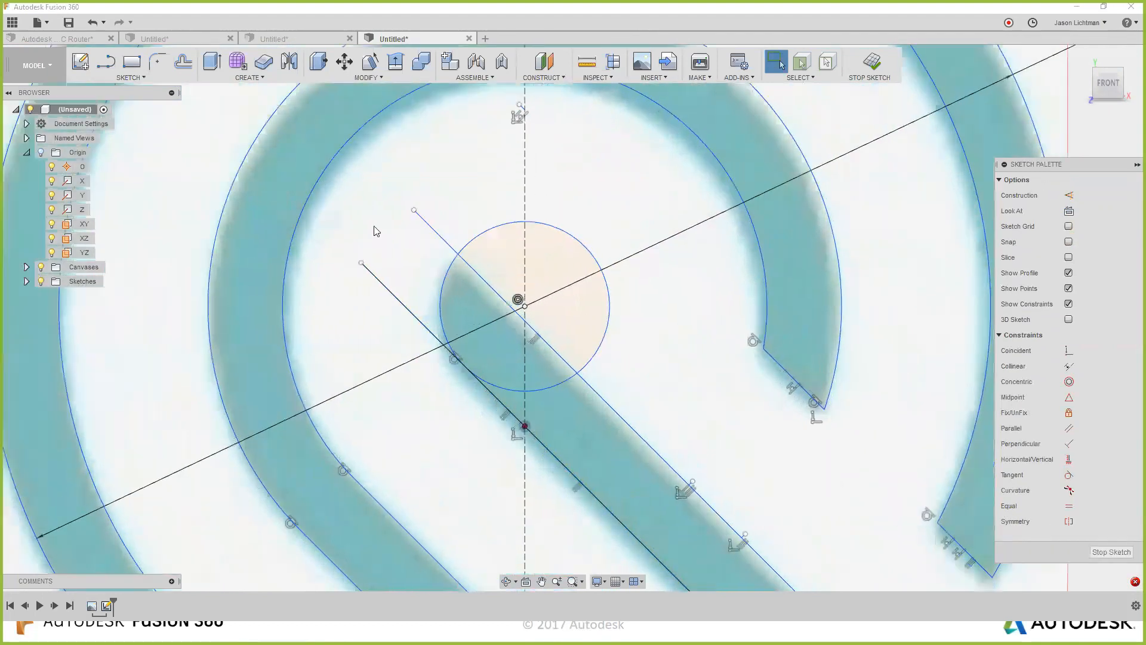
pyautogui.click(154, 79)
pyautogui.click(122, 271)
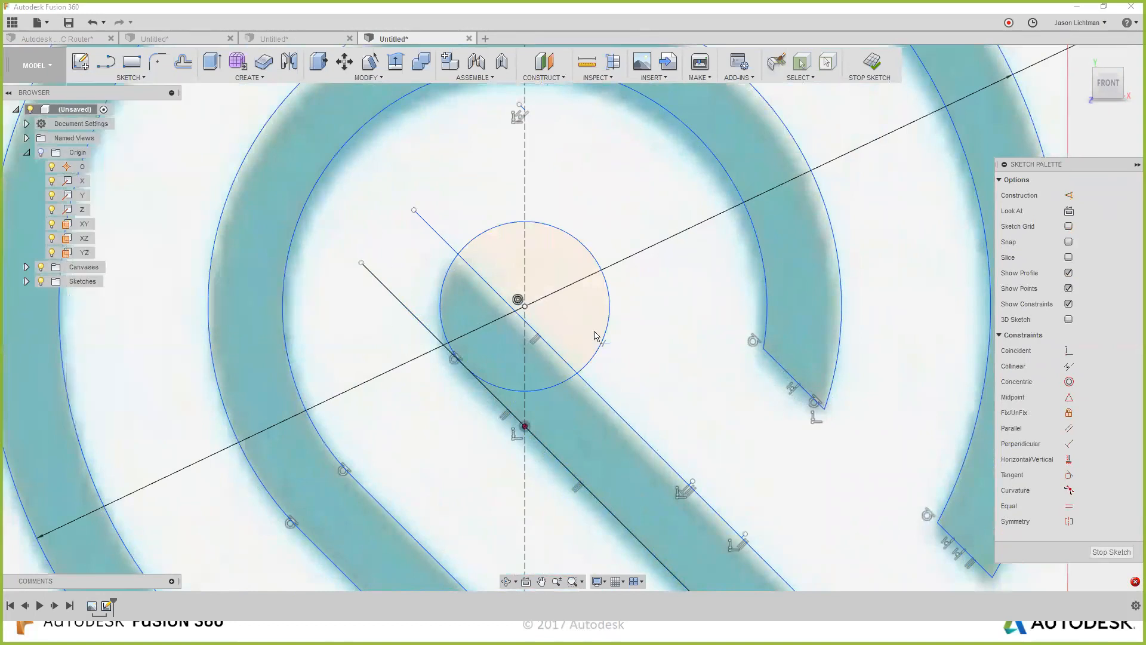
pyautogui.click(603, 348)
pyautogui.click(481, 236)
pyautogui.click(441, 237)
pyautogui.click(404, 304)
pyautogui.click(503, 389)
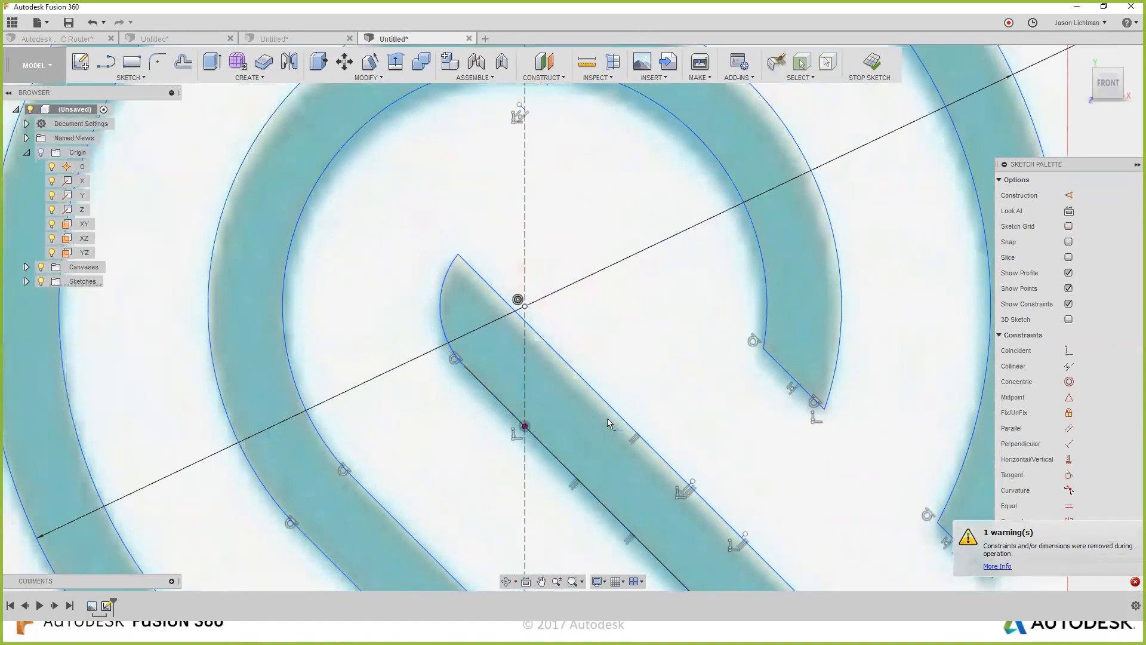
# Fillet the four inner corners at the lower ends of the two slots between the bars with a 0.50 mm radius.
pyautogui.scroll(-3, 674, 441)
pyautogui.moveTo(787, 499); pyautogui.dragTo(722, 408, button='middle')
pyautogui.scroll(-2, 722, 407)
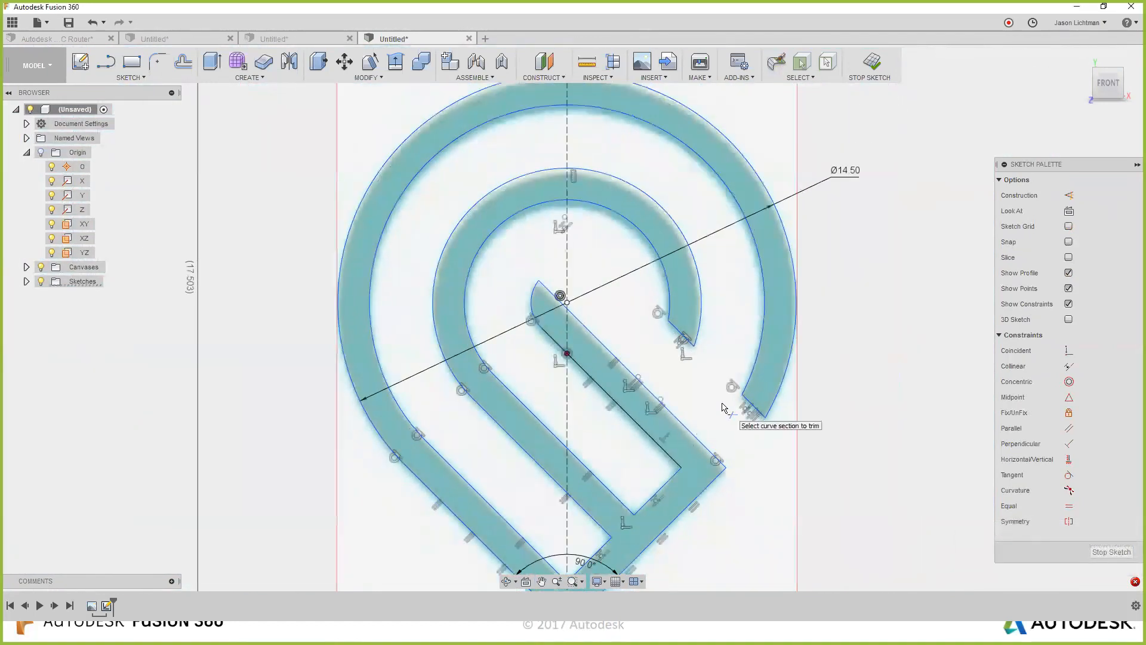
pyautogui.scroll(-5, 720, 403)
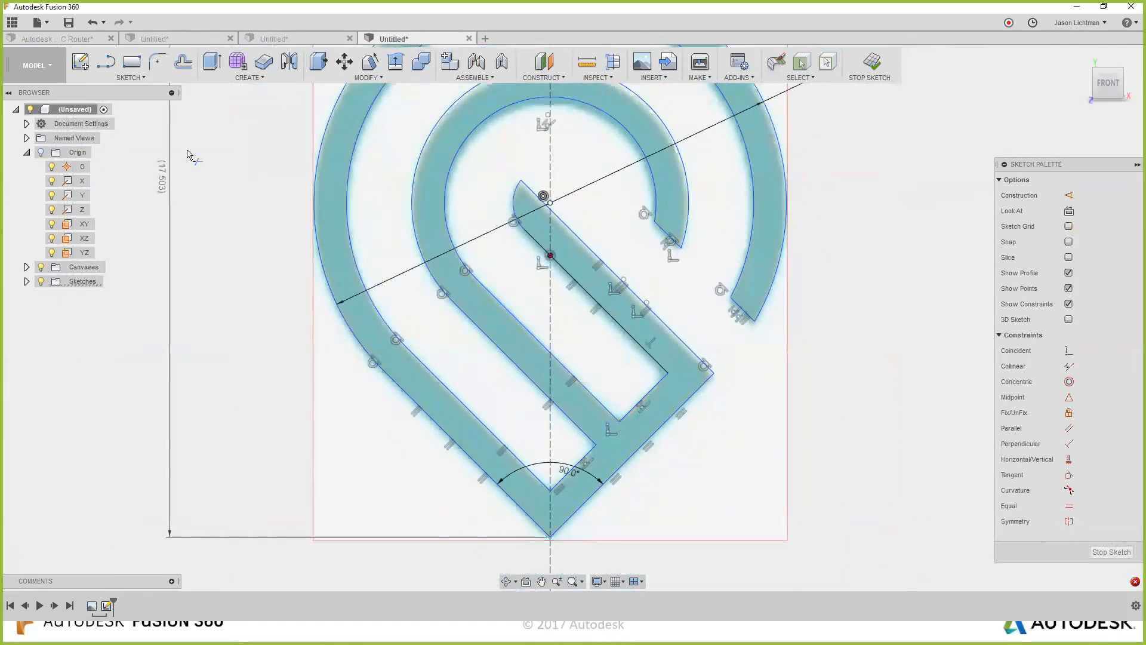
pyautogui.click(157, 63)
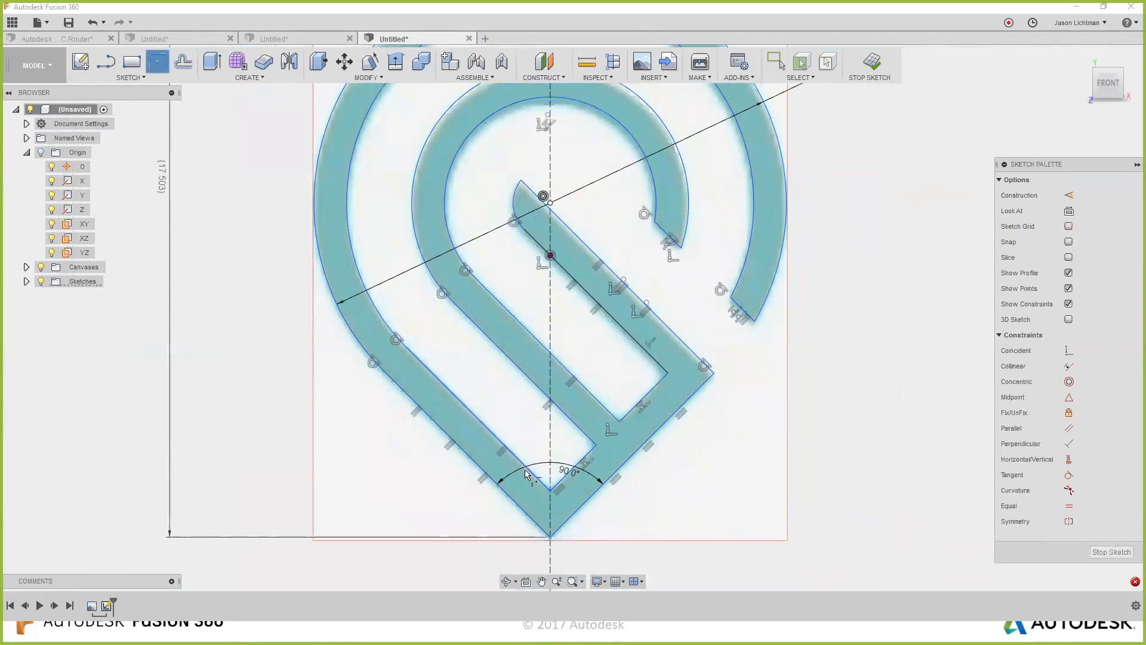
pyautogui.click(157, 76)
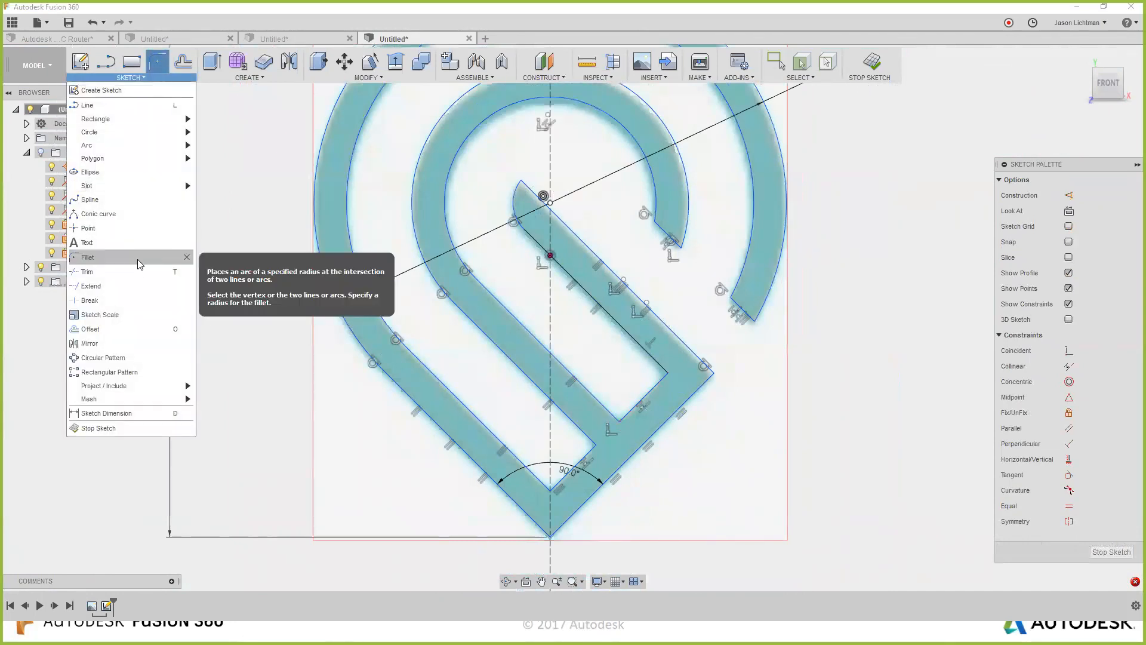
pyautogui.scroll(5, 558, 487)
pyautogui.click(543, 482)
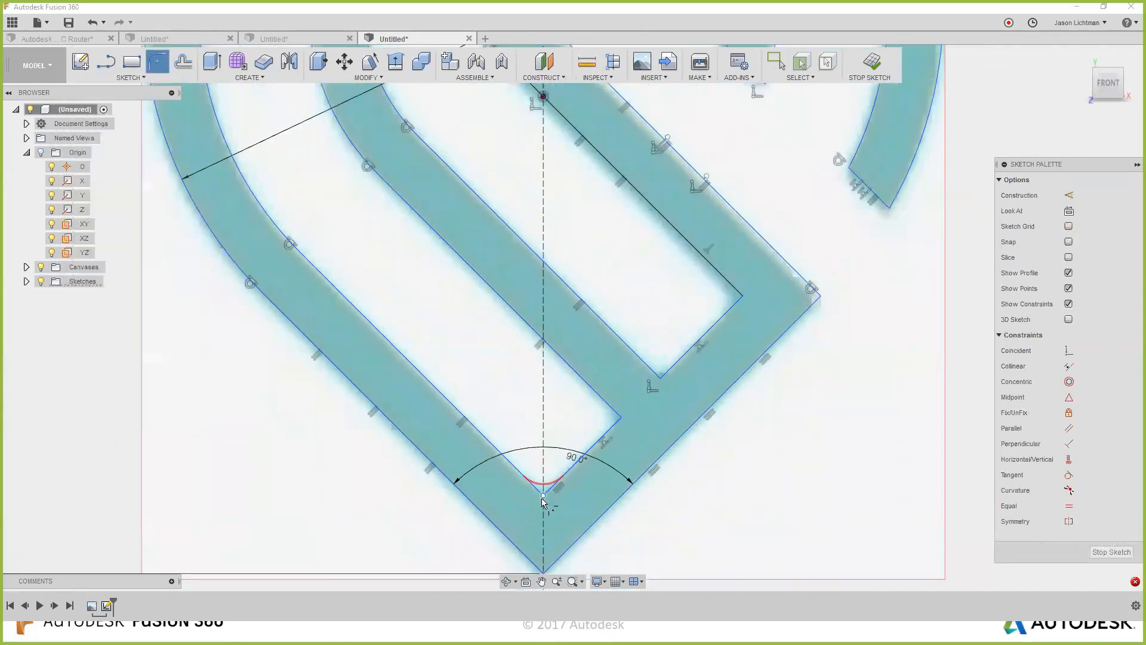
pyautogui.click(619, 419)
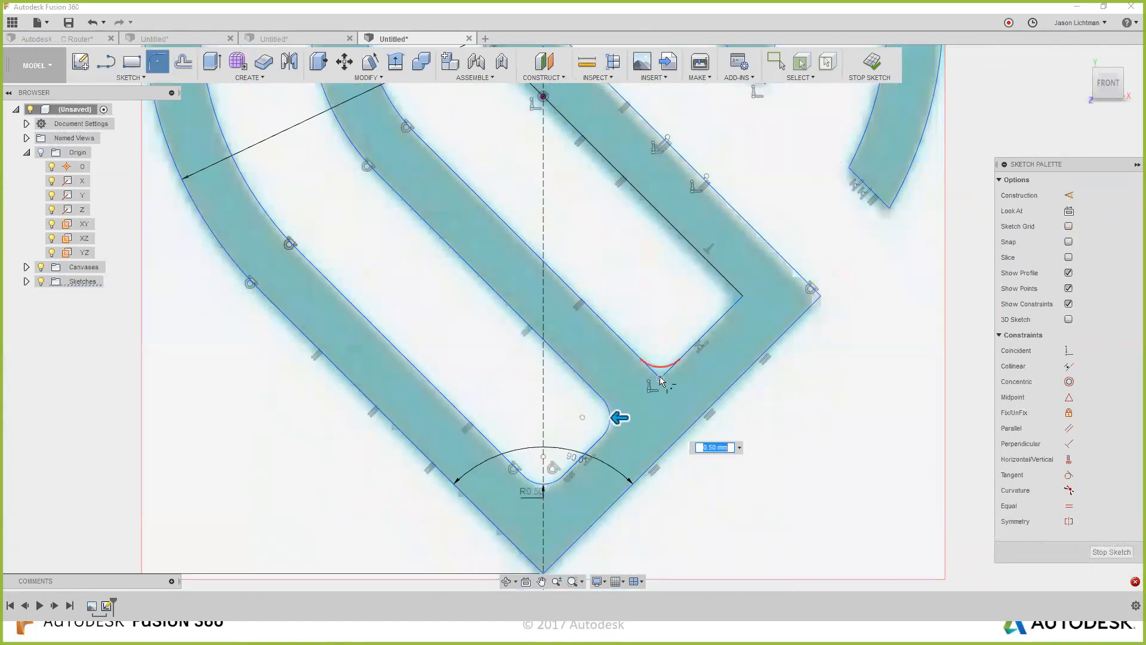
pyautogui.click(675, 373)
pyautogui.click(740, 296)
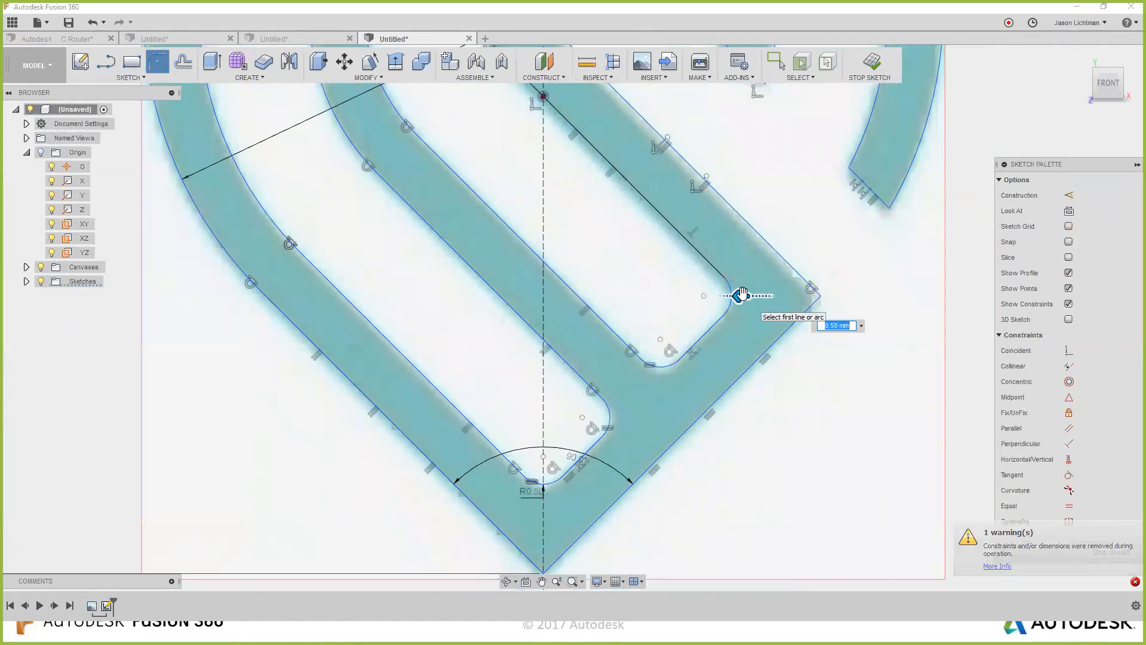
pyautogui.press('Escape')
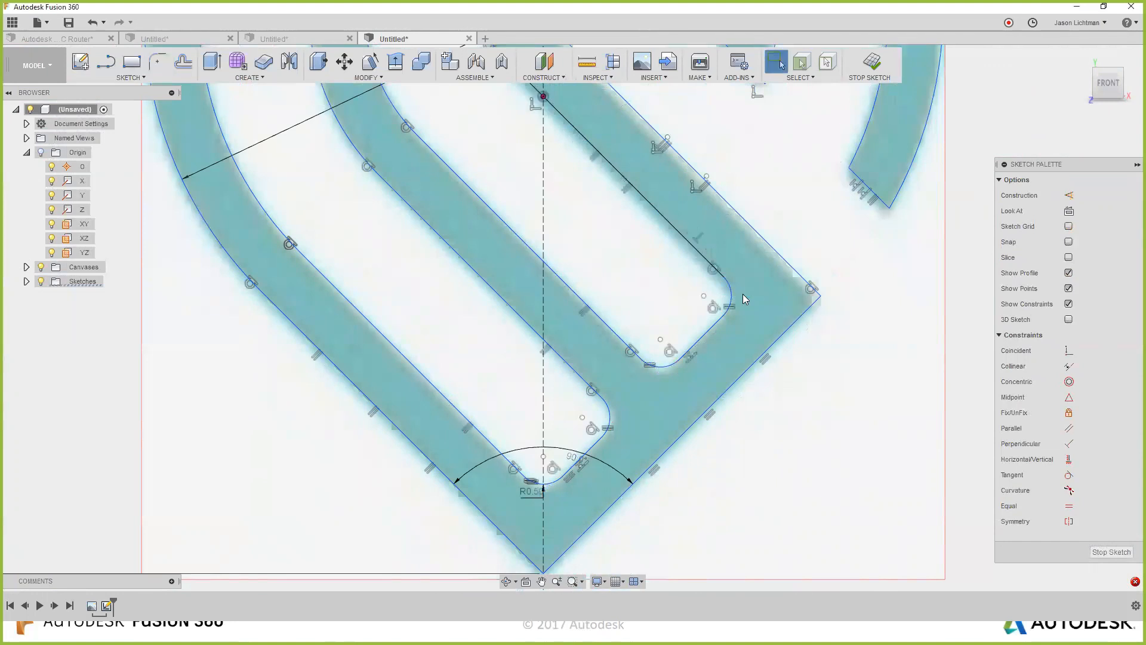
# Fillet the inner corner at the open end of the logo's inner arc band with a 0.5 mm radius.
pyautogui.scroll(-5, 742, 293)
pyautogui.scroll(5, 743, 294)
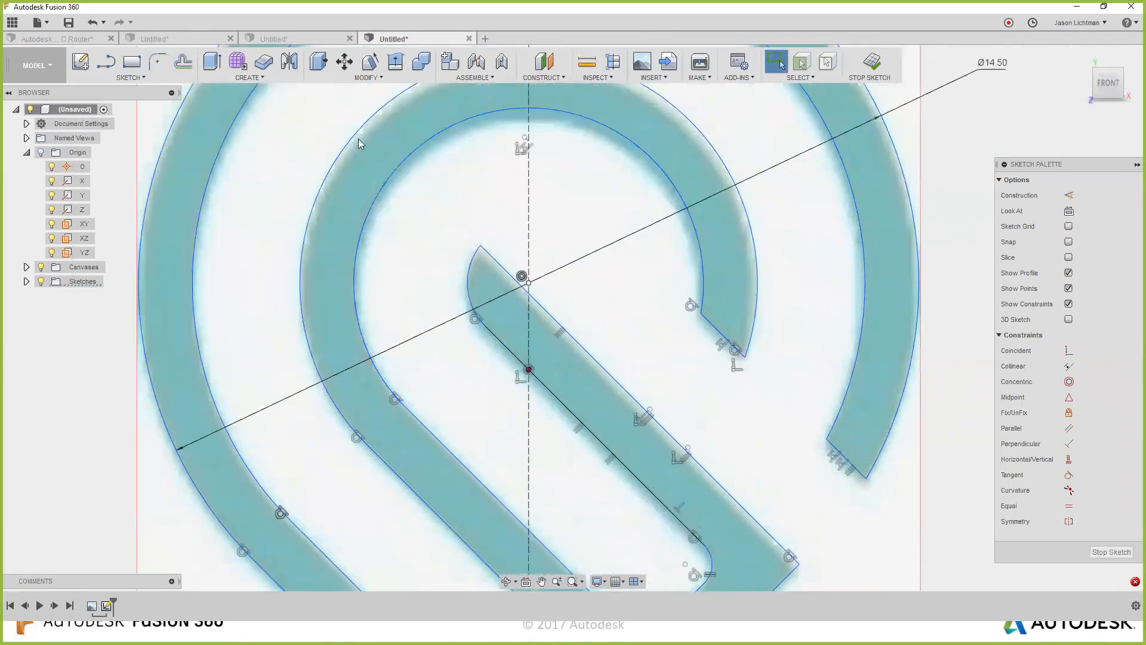
pyautogui.click(158, 61)
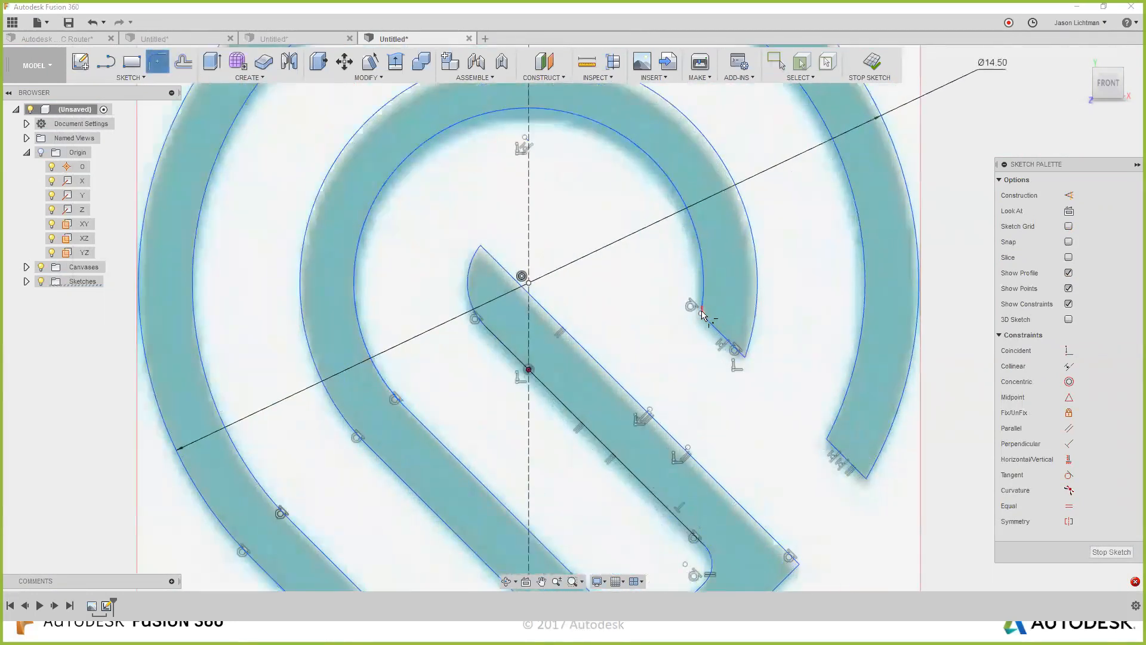
pyautogui.click(701, 311)
pyautogui.write('1')
pyautogui.press('Return')
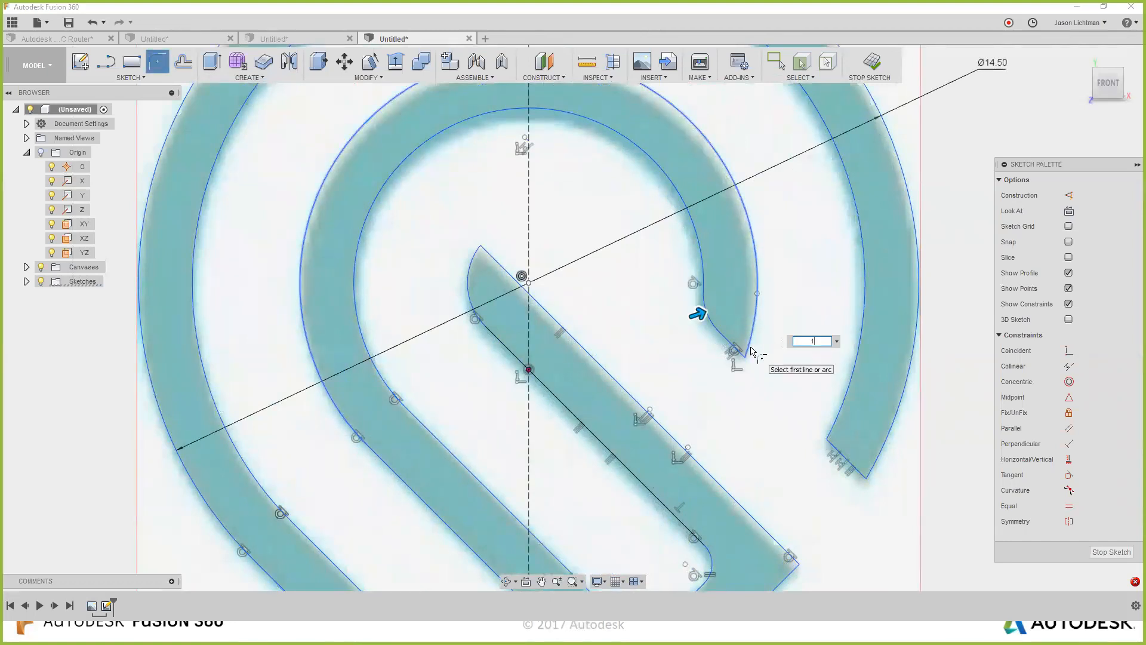
pyautogui.press('Return')
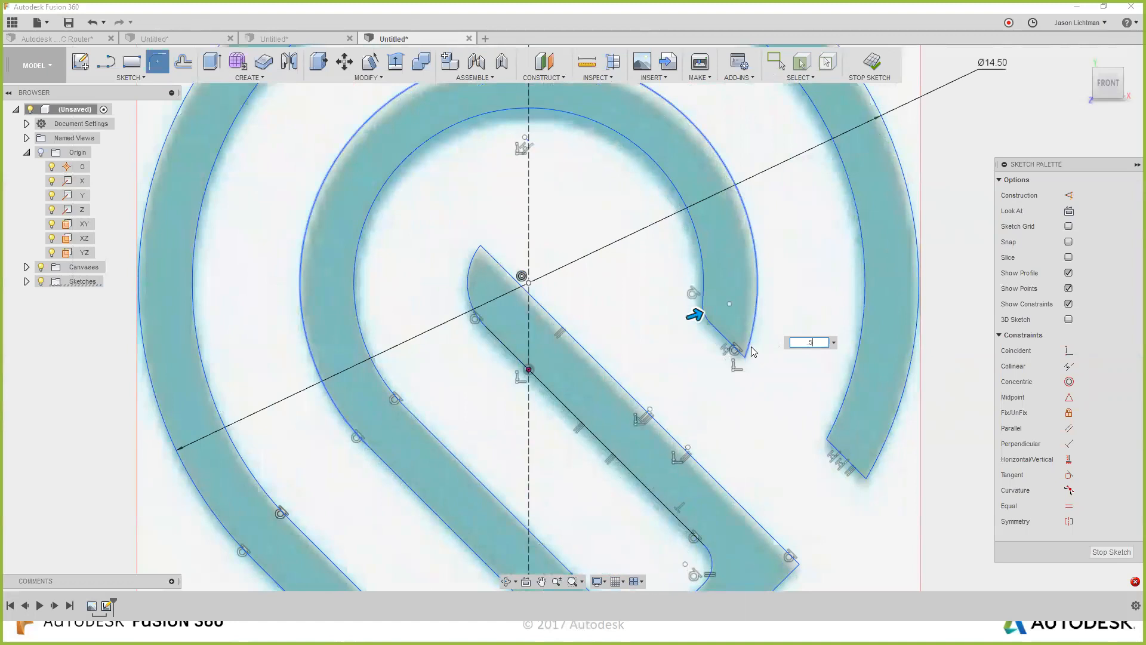
# Hide the canvas image and finish the logo sketch.
pyautogui.scroll(-3, 751, 347)
pyautogui.scroll(-2, 791, 426)
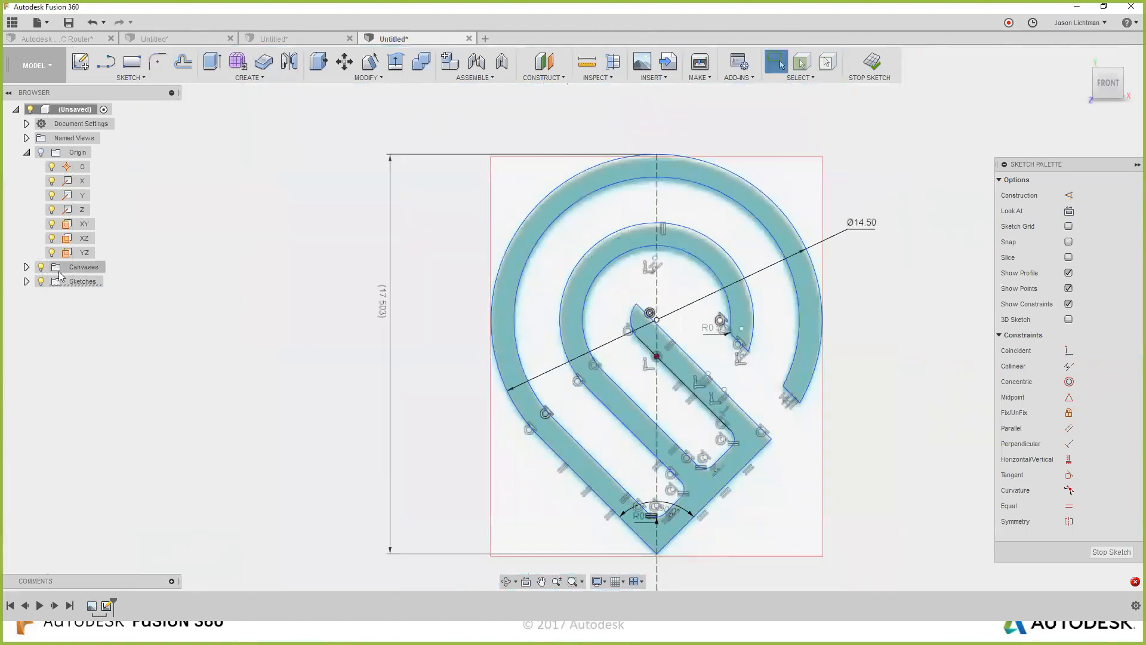
pyautogui.moveTo(338, 360)
pyautogui.mouseDown(button='middle')
pyautogui.moveTo(307, 318)
pyautogui.moveTo(302, 329)
pyautogui.mouseUp(button='middle')
pyautogui.scroll(-1, 302, 328)
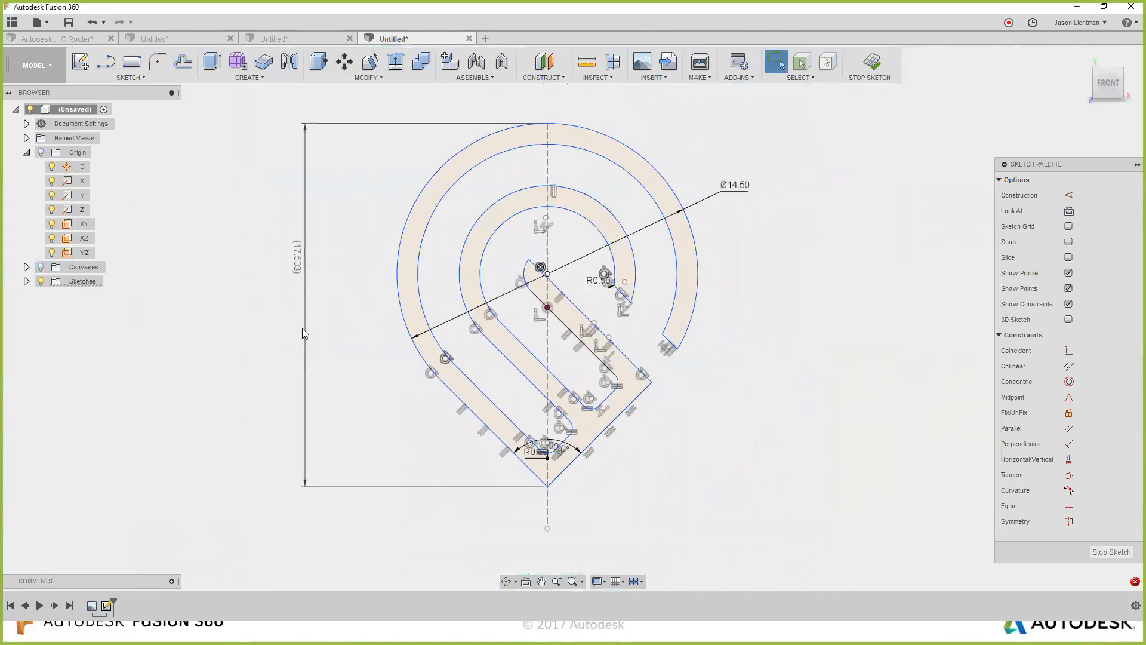
pyautogui.scroll(3, 372, 385)
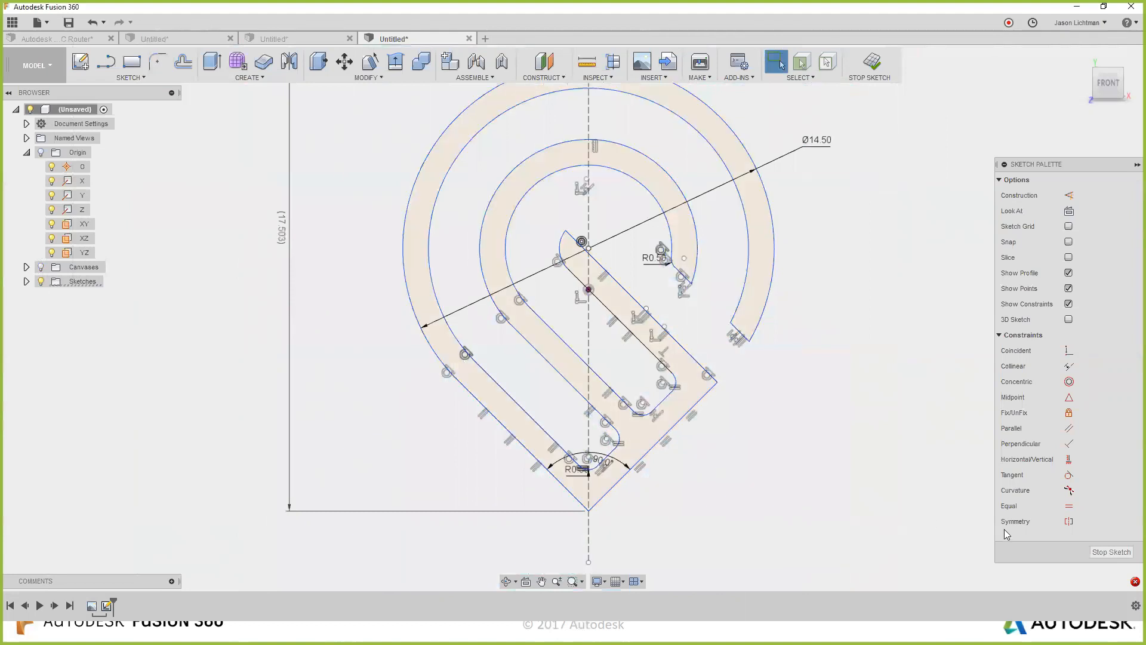
pyautogui.click(1112, 551)
pyautogui.scroll(-3, 1015, 520)
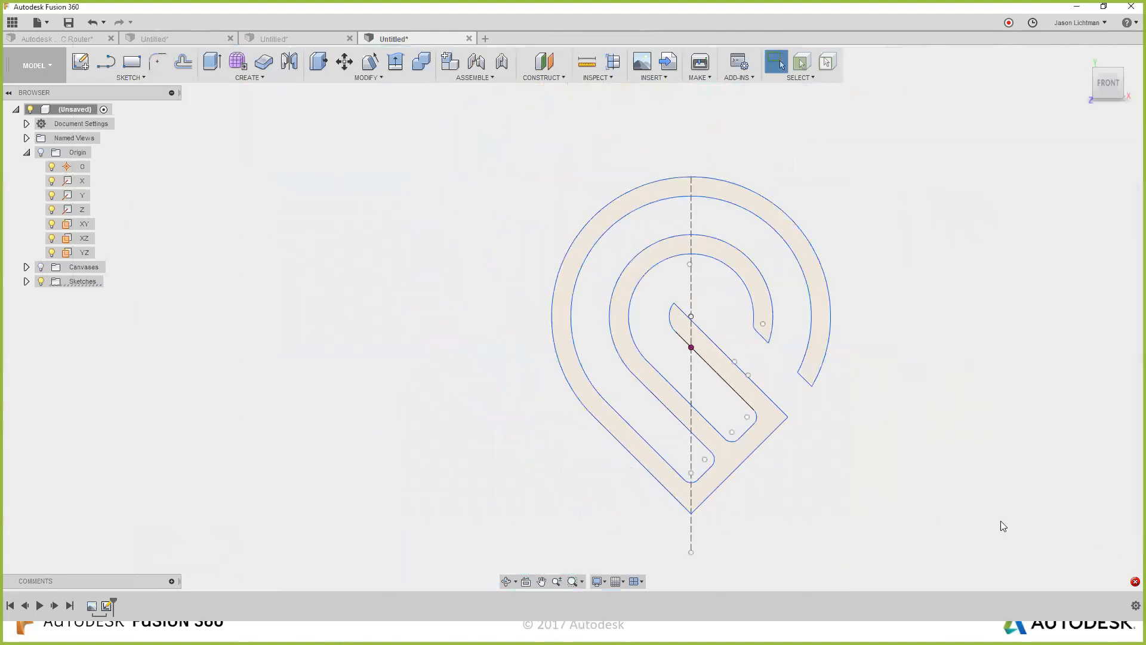
# Extrude the logo profile 15 mm toward the front as a new body.
pyautogui.click(210, 66)
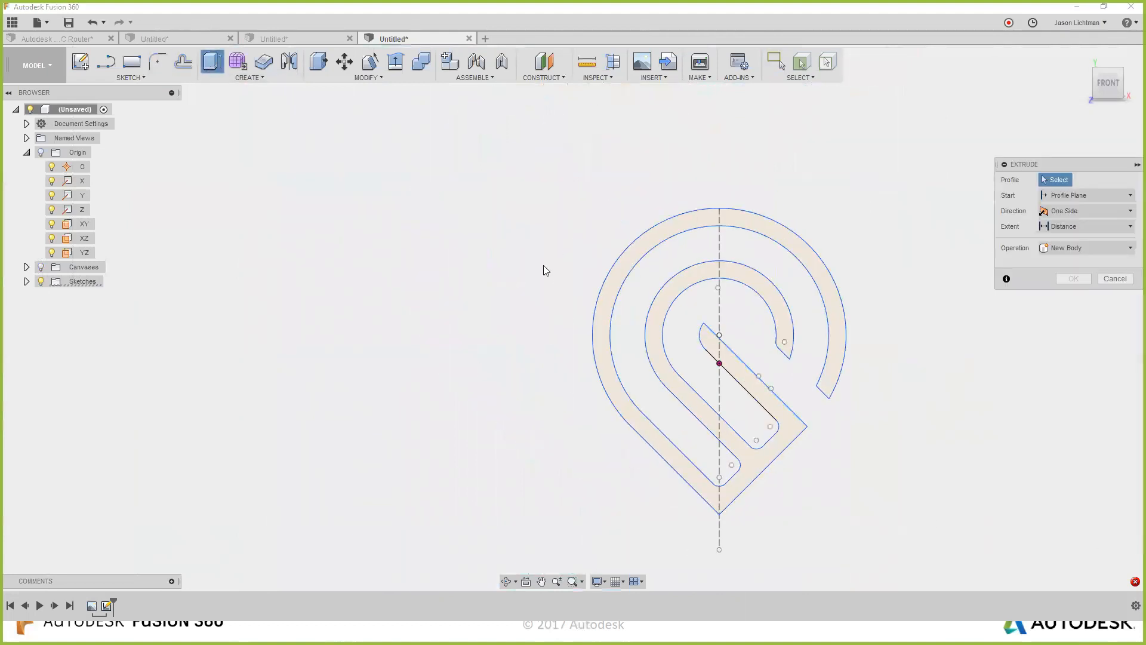
pyautogui.click(599, 312)
pyautogui.moveTo(558, 333)
pyautogui.mouseDown(button='middle')
pyautogui.moveTo(479, 269)
pyautogui.moveTo(486, 284)
pyautogui.mouseUp(button='middle')
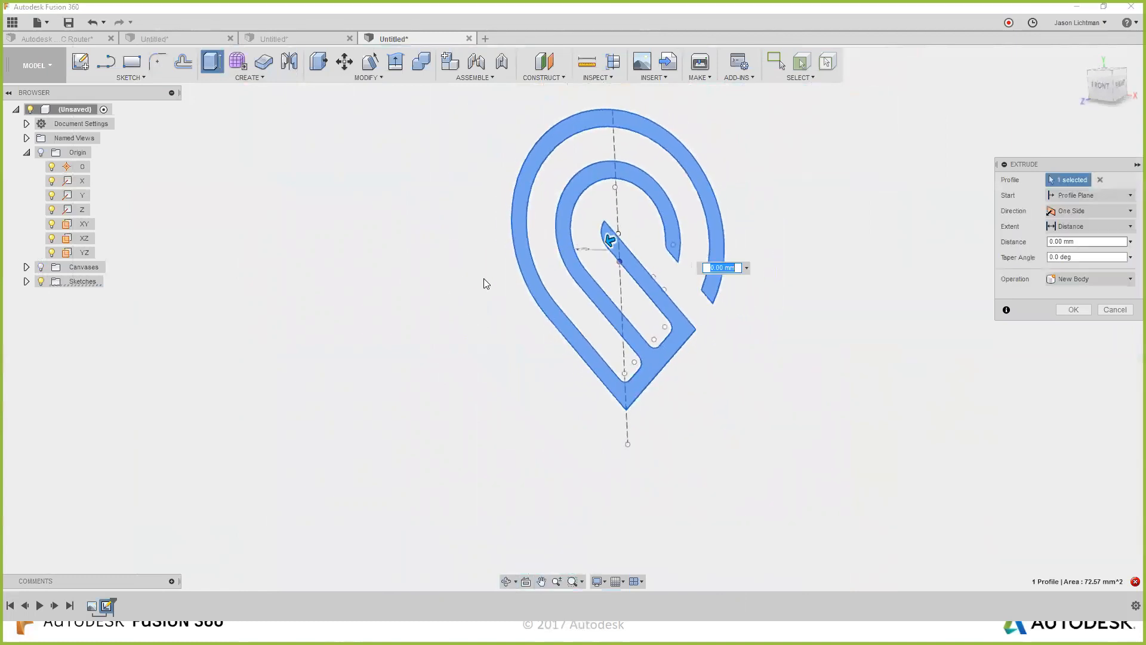
pyautogui.moveTo(607, 240); pyautogui.dragTo(467, 288)
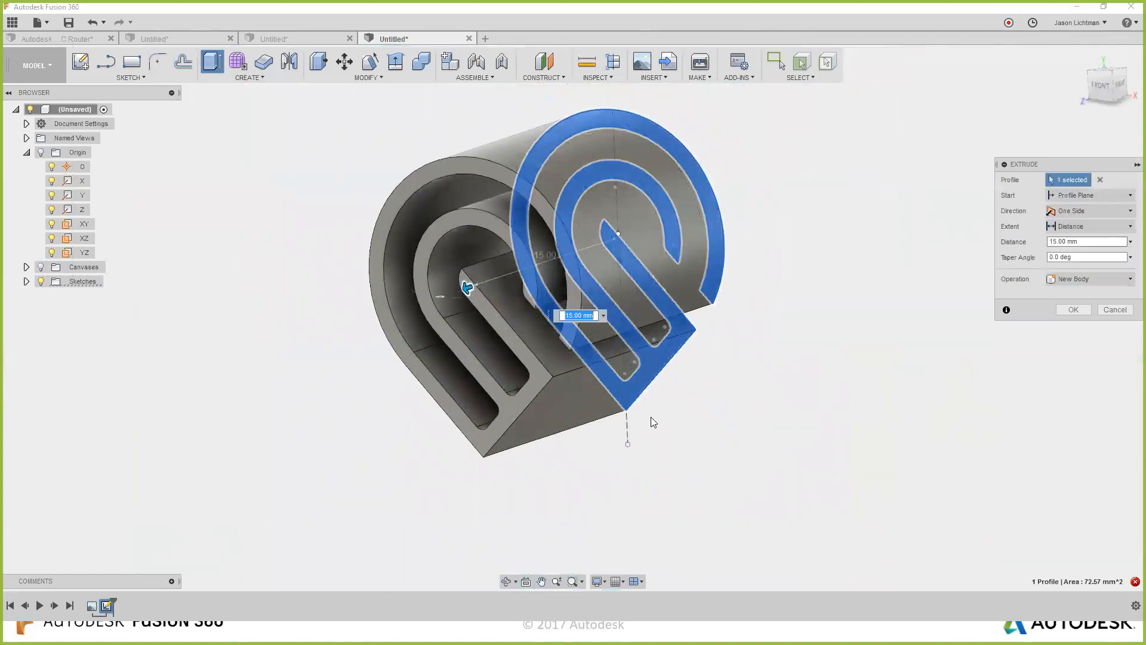
pyautogui.click(1074, 309)
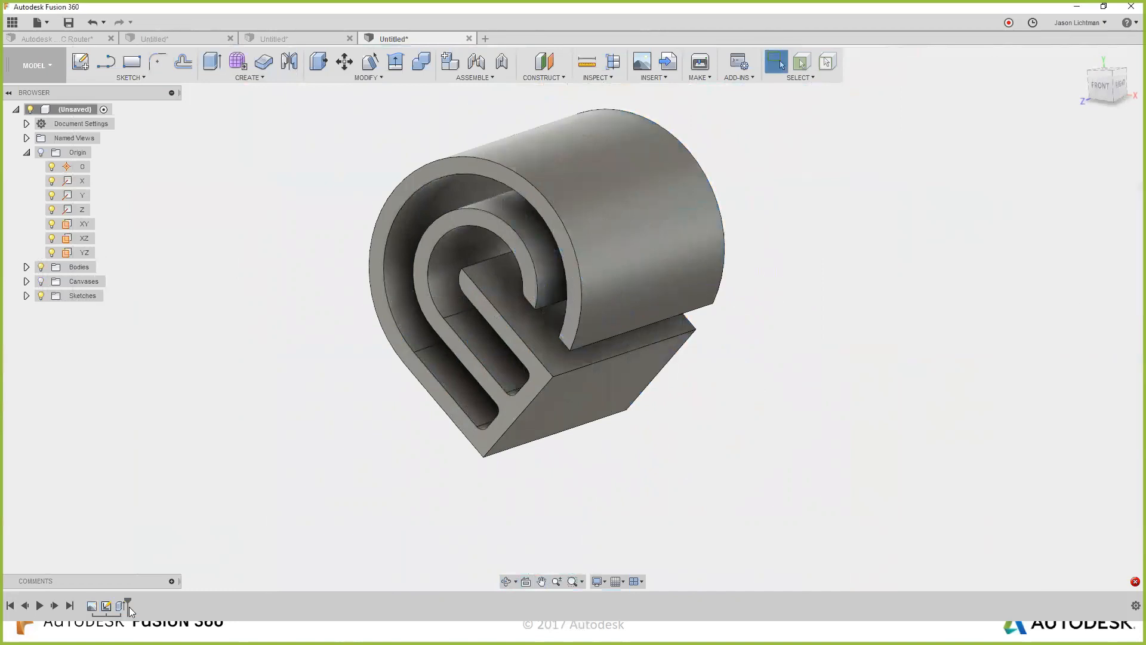
# Sketch a large two-point rectangle around the logo on the XY plane and finish the sketch.
pyautogui.rightClick(76, 224)
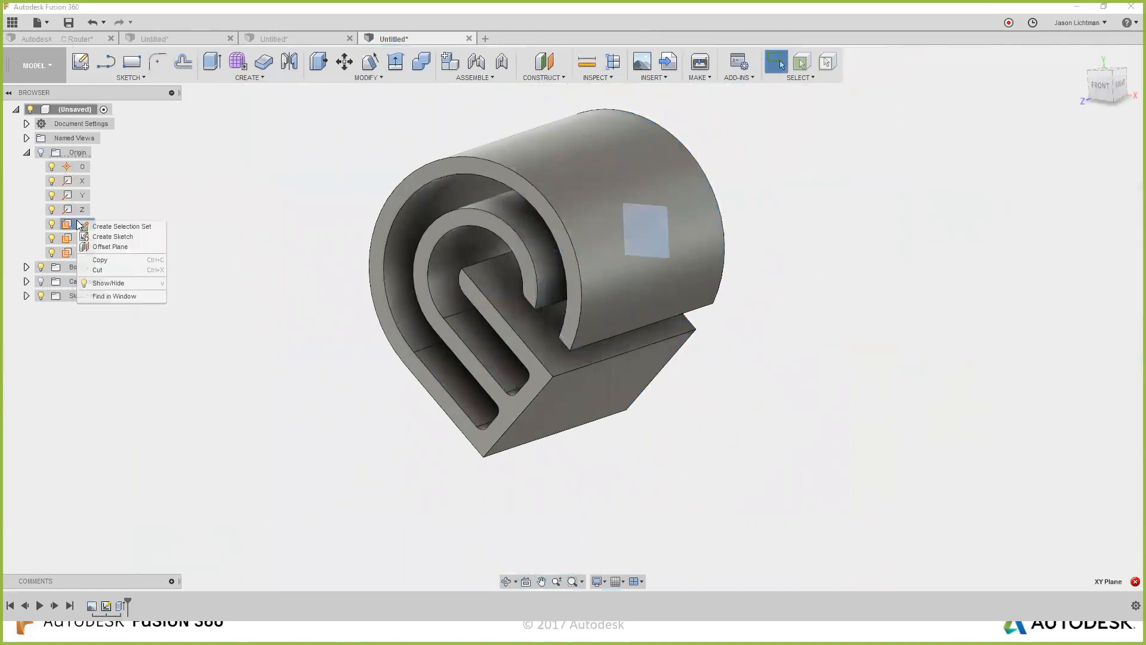
pyautogui.click(99, 235)
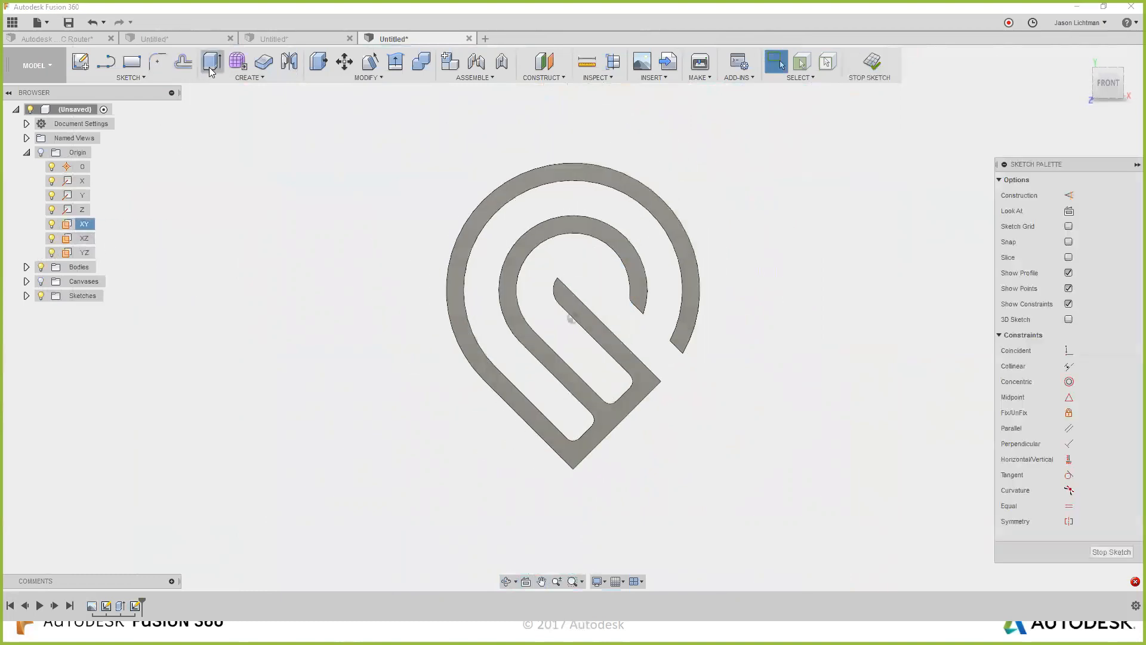
pyautogui.click(132, 62)
pyautogui.scroll(-3, 336, 338)
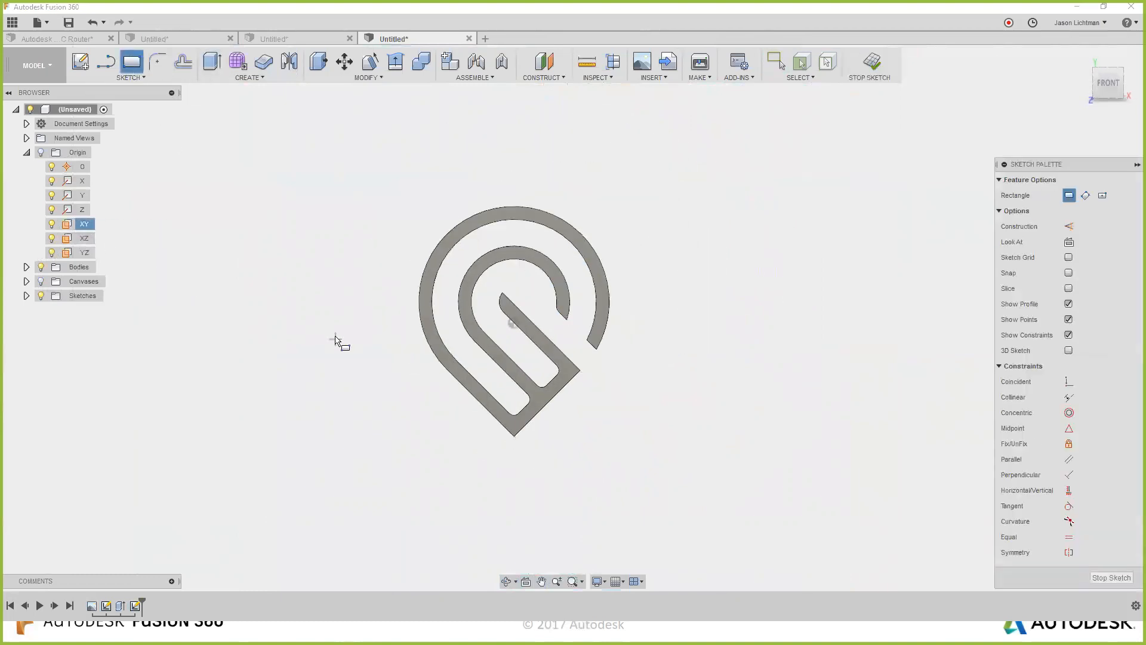
pyautogui.click(250, 176)
pyautogui.click(689, 513)
pyautogui.click(1107, 577)
# Extrude the rectangle -16 mm, away from the logo body, as a new body.
pyautogui.press('e')
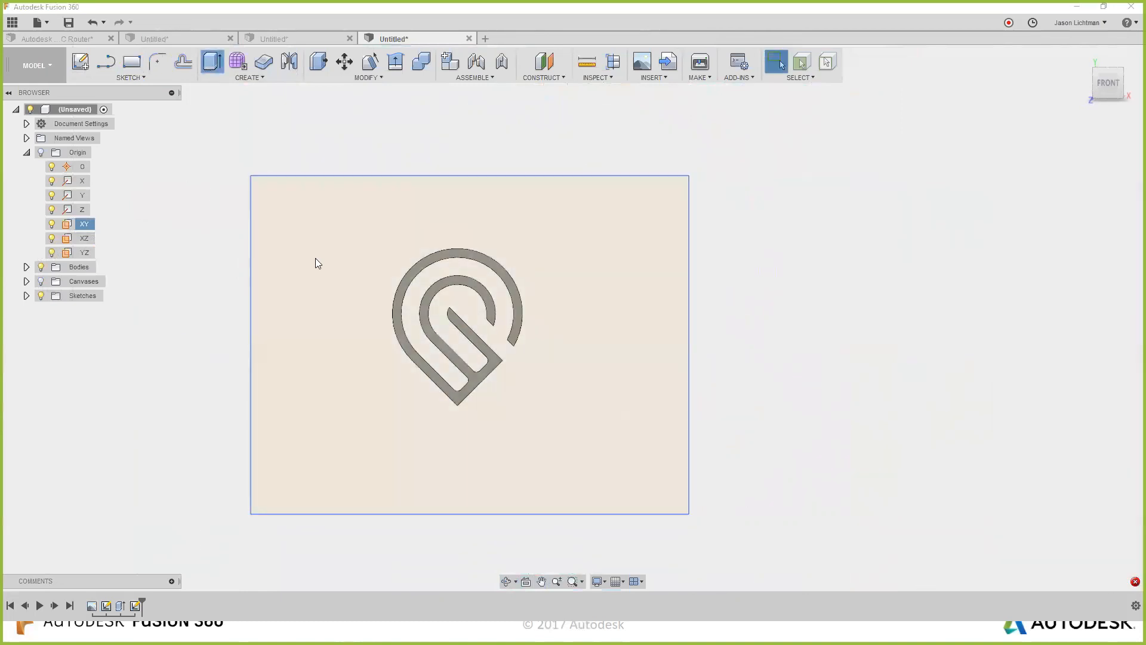
pyautogui.keyDown('shift'); pyautogui.moveTo(402, 518); pyautogui.dragTo(417, 443, button='middle'); pyautogui.keyUp('shift')
pyautogui.moveTo(463, 403); pyautogui.dragTo(478, 526)
pyautogui.moveTo(465, 456); pyautogui.dragTo(463, 291, button='middle')
pyautogui.scroll(1, 464, 329)
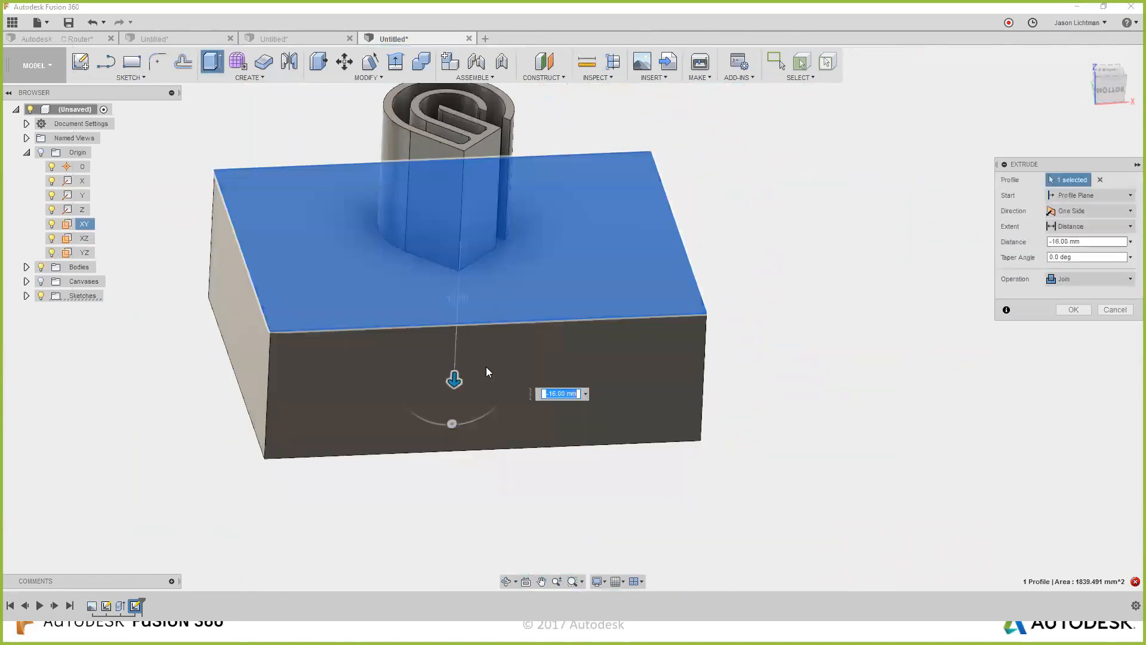
pyautogui.click(1090, 279)
pyautogui.click(1074, 337)
pyautogui.click(1074, 310)
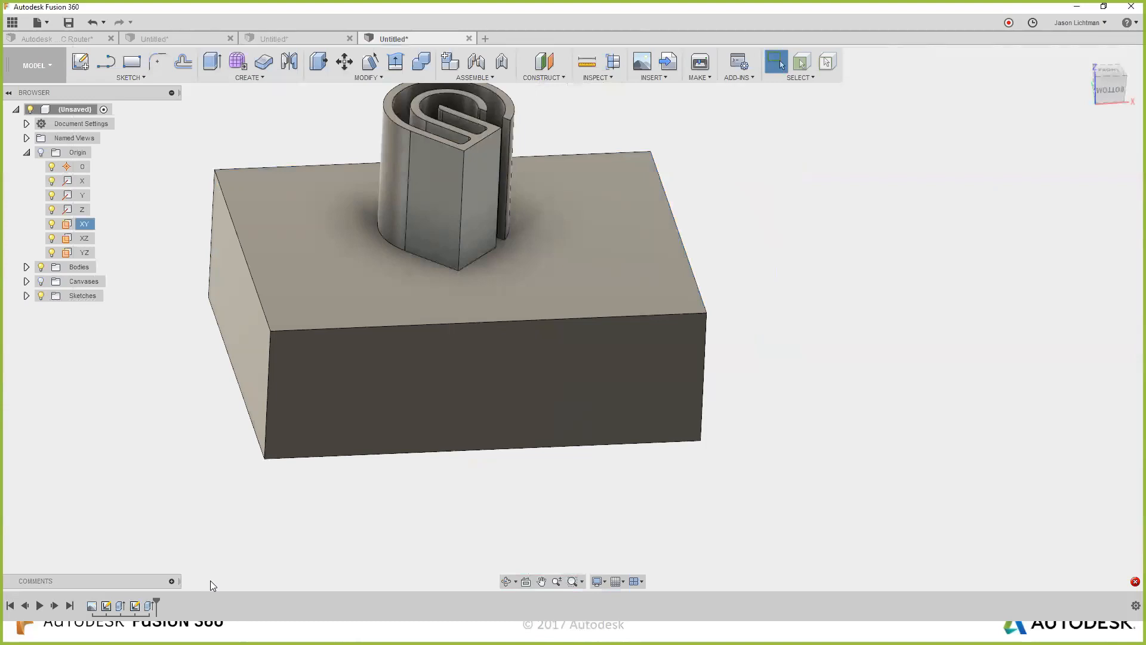
# Reorder the design history so the rectangle sketch and its extrusion come before the logo sketch and its extrusion, and list the bodies.
pyautogui.click(135, 606)
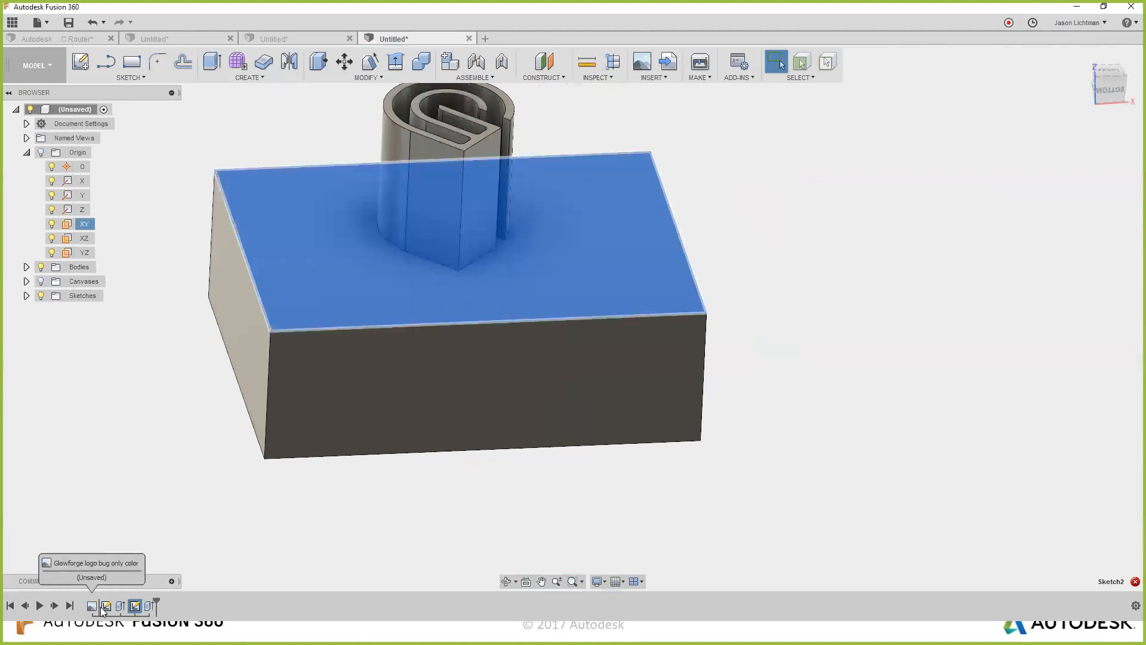
pyautogui.moveTo(103, 611); pyautogui.dragTo(102, 611)
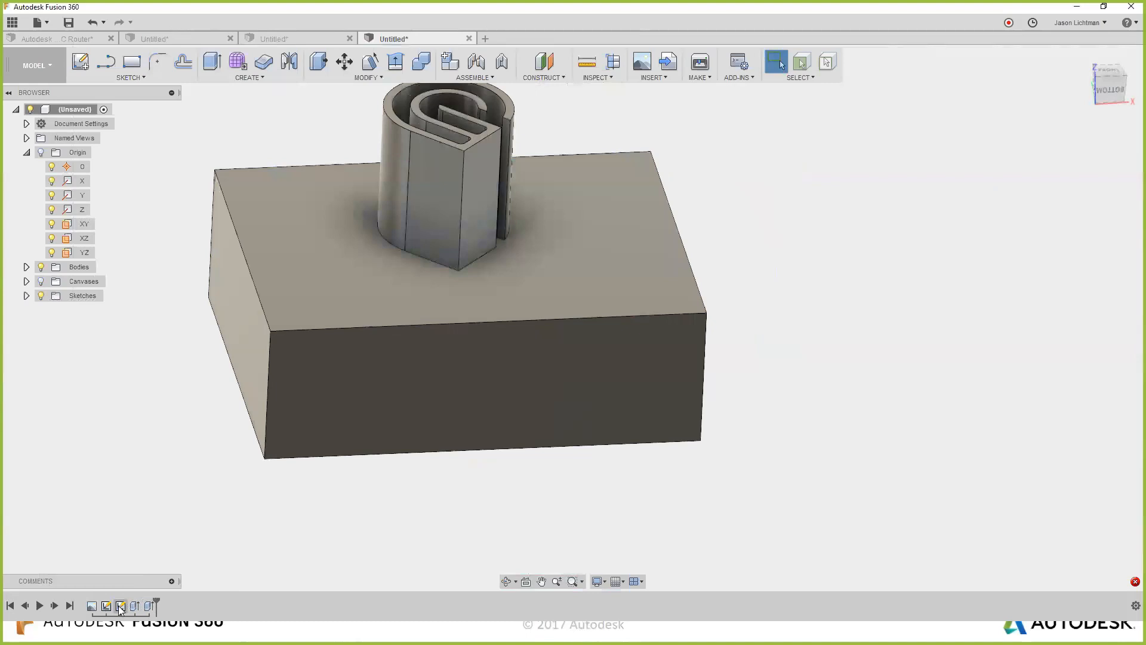
pyautogui.click(149, 605)
pyautogui.moveTo(112, 607); pyautogui.dragTo(112, 608)
pyautogui.click(26, 267)
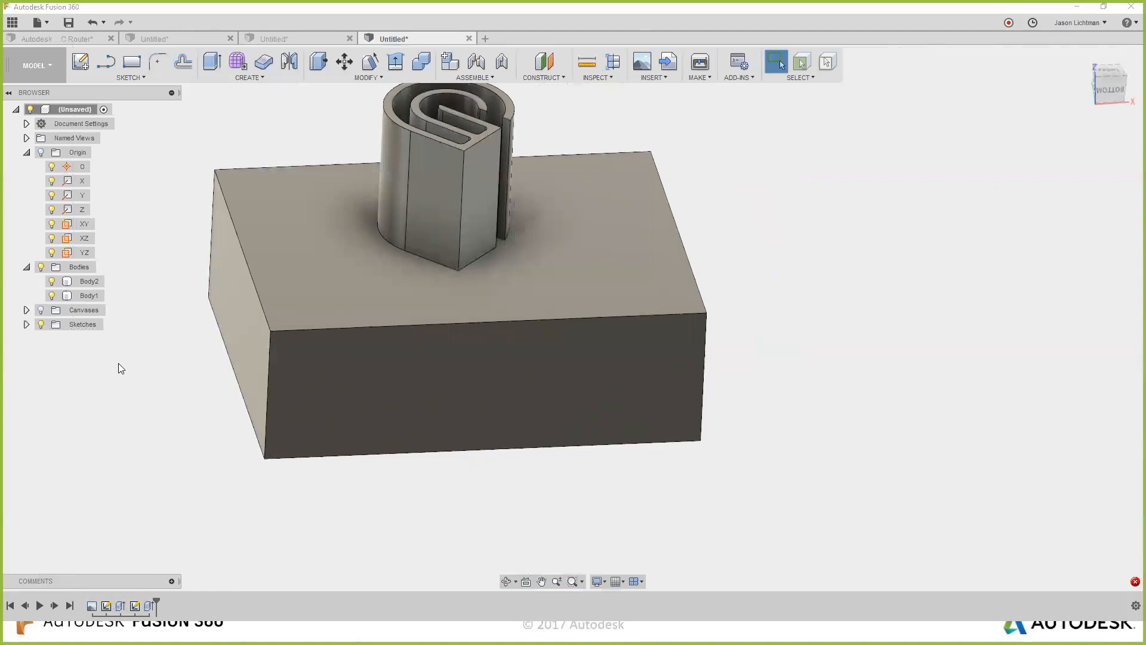
# Edit the logo extrusion to a distance of -1 mm with the Cut operation, so it engraves the block.
pyautogui.rightClick(153, 606)
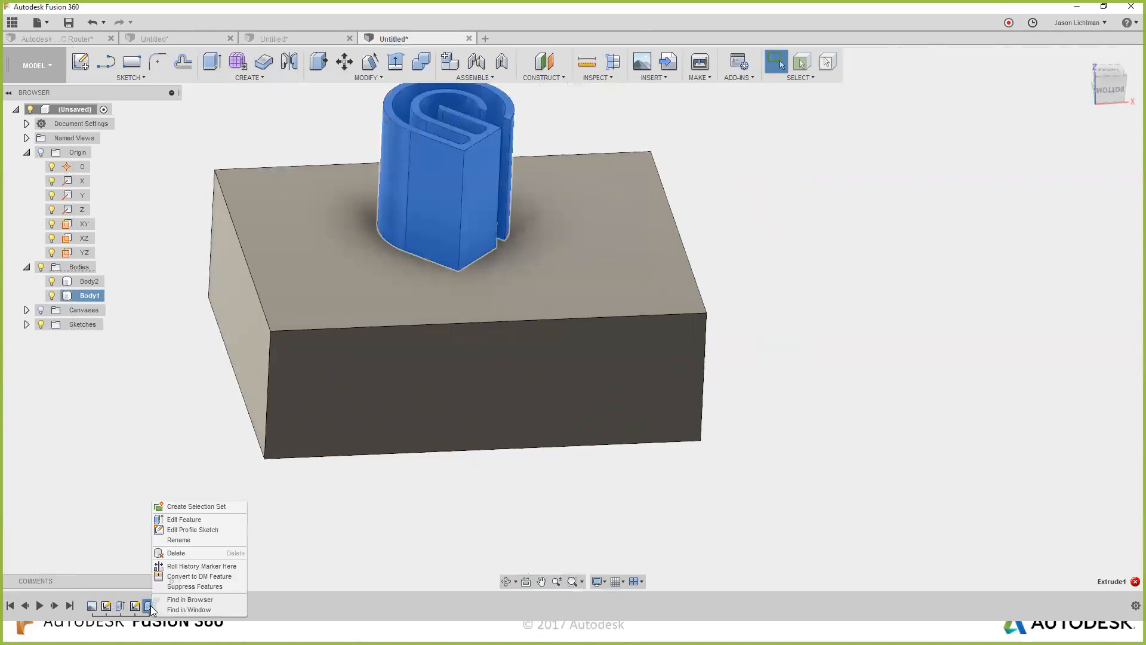
pyautogui.click(168, 521)
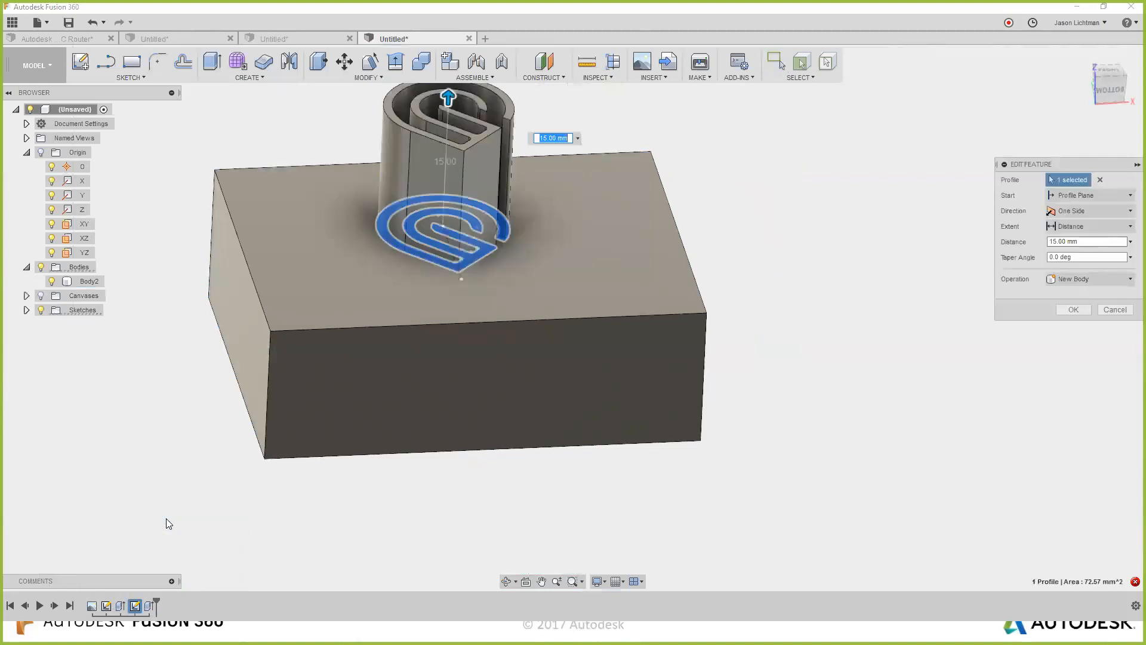
pyautogui.moveTo(449, 97); pyautogui.dragTo(445, 260)
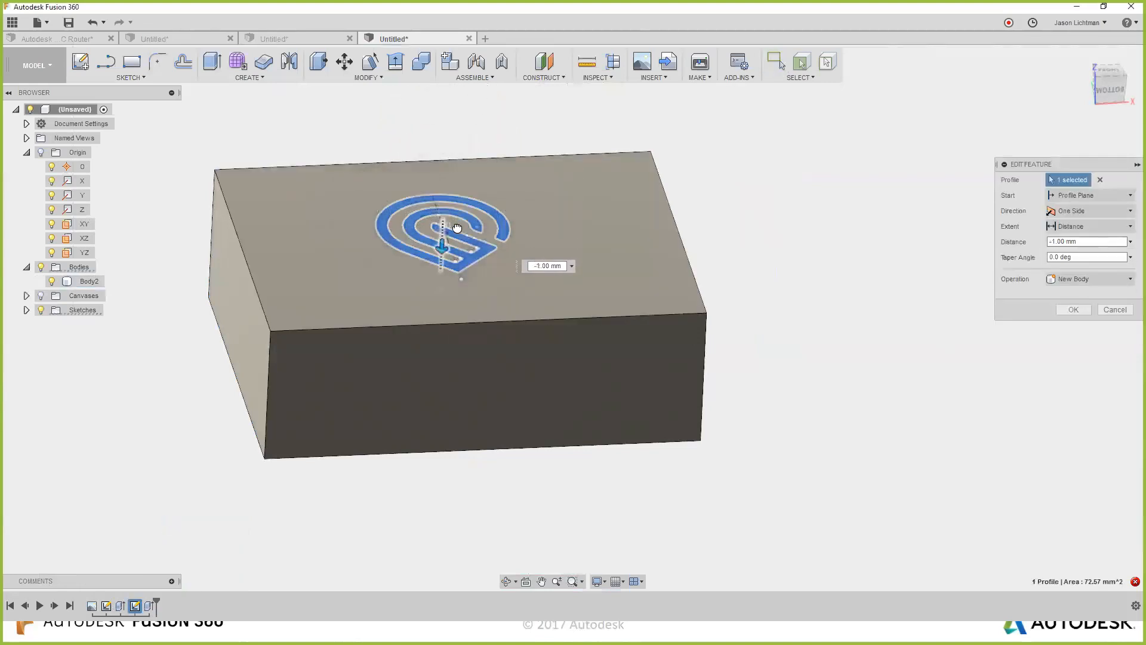
pyautogui.click(1081, 279)
pyautogui.click(1074, 306)
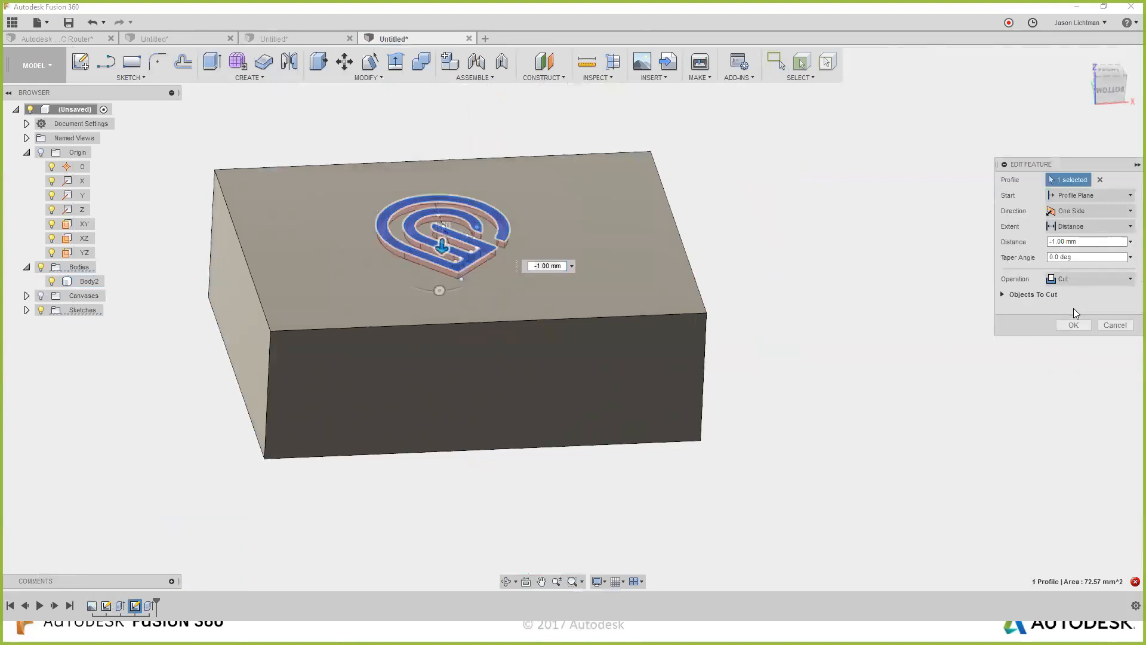
pyautogui.click(1074, 324)
pyautogui.keyDown('shift'); pyautogui.moveTo(814, 284); pyautogui.dragTo(811, 322, button='middle'); pyautogui.keyUp('shift')
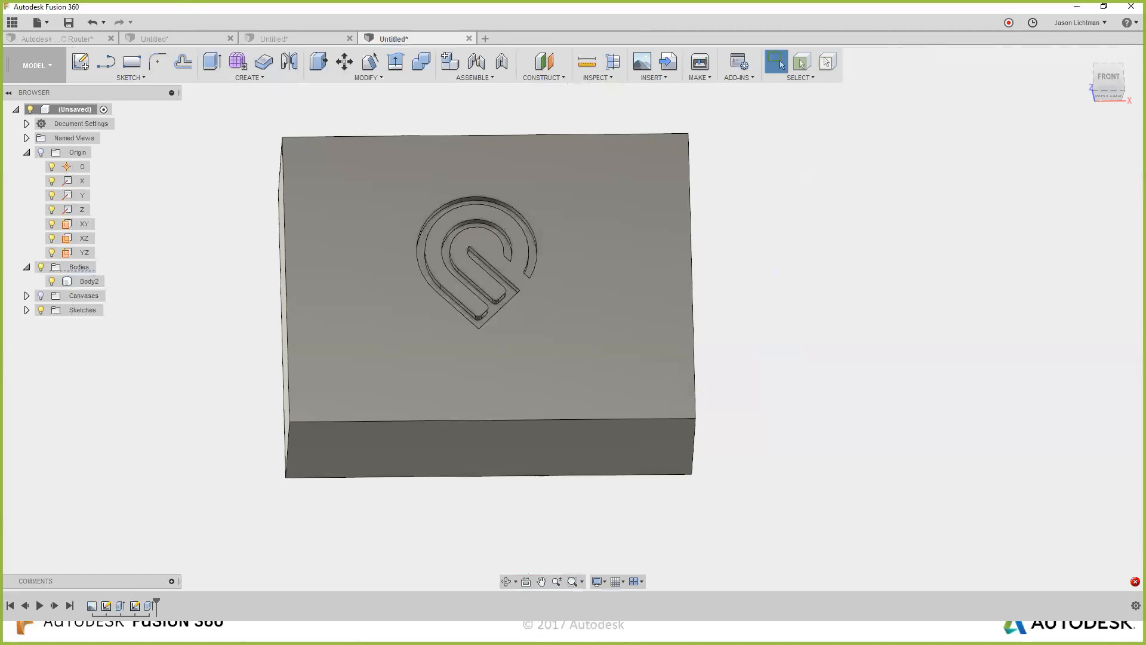
# Open the Name Card design from the 07_Laser Cutting project and switch from the CAM workspace to Model.
pyautogui.click(12, 23)
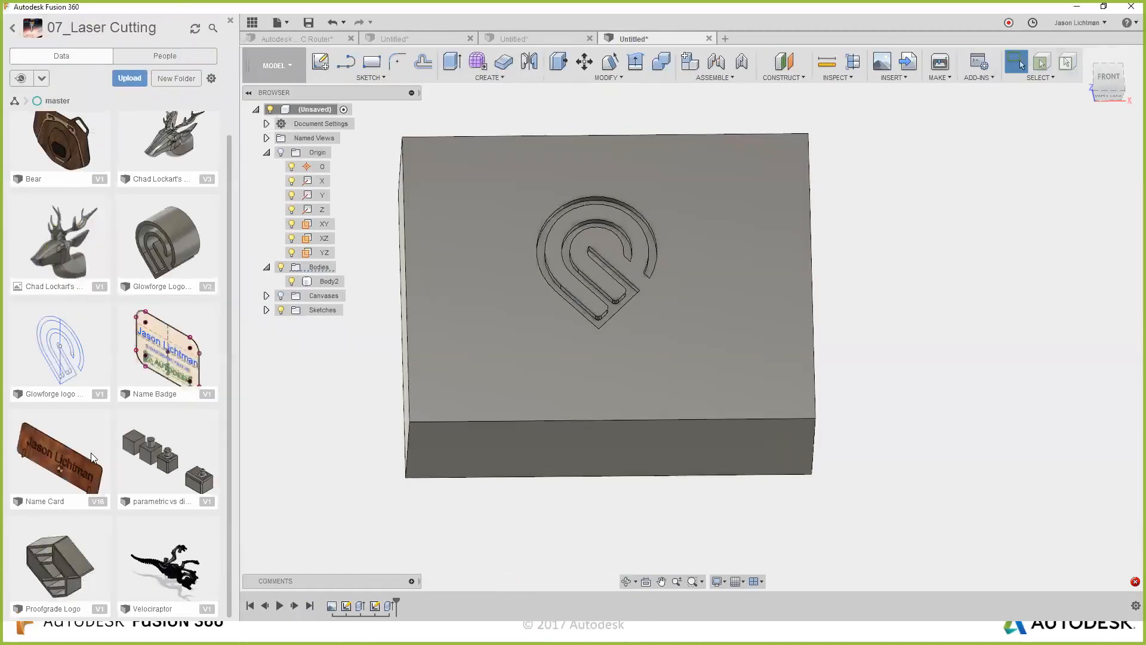
pyautogui.doubleClick(93, 458)
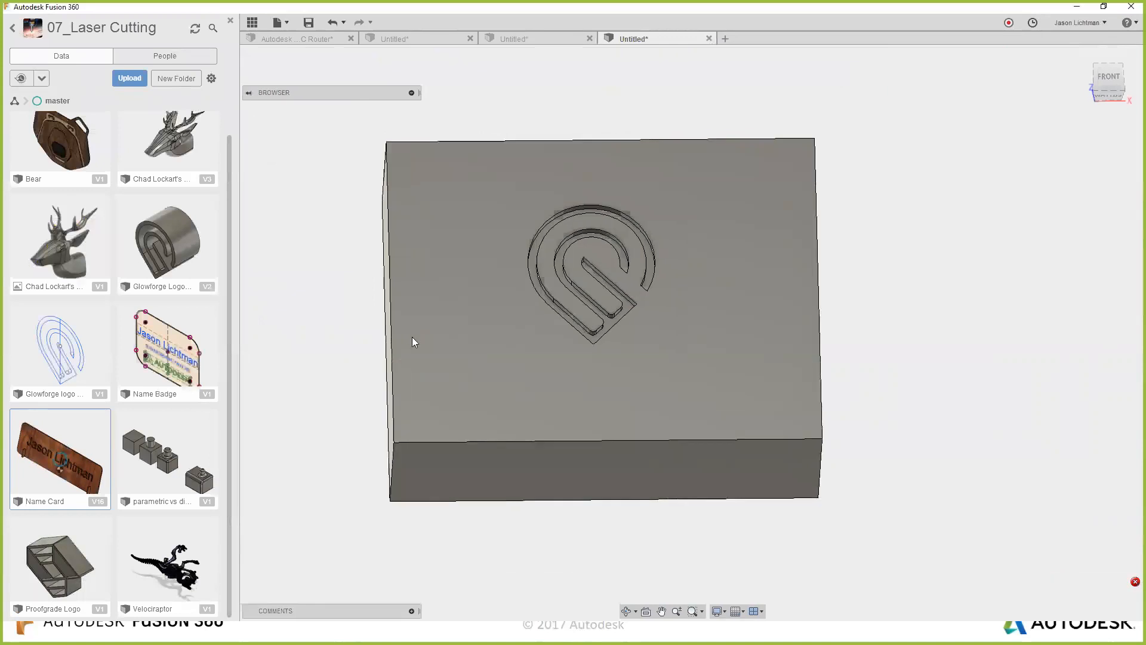
pyautogui.click(231, 21)
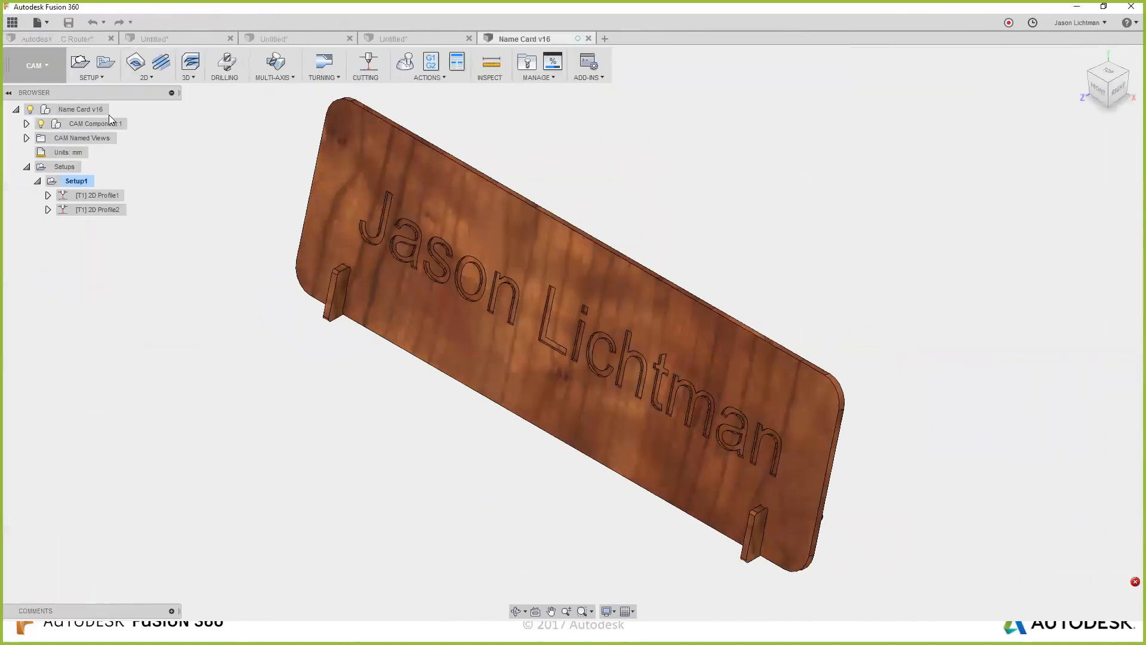
pyautogui.click(33, 66)
pyautogui.click(37, 88)
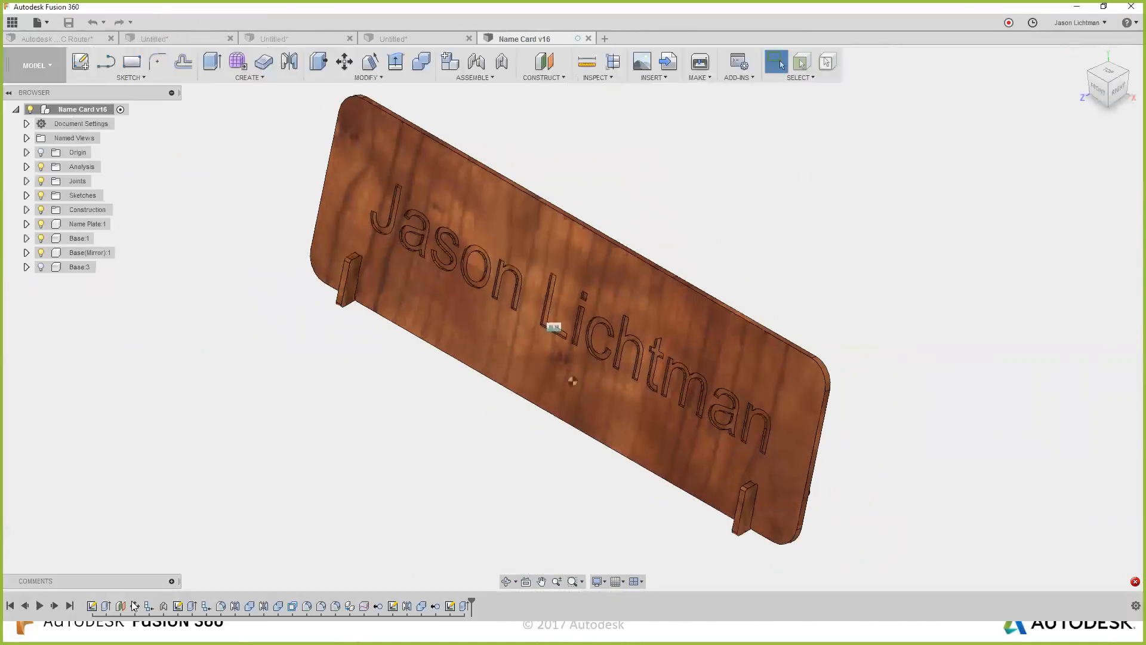
# Roll the Name Card history back to its first sketch and show that plate outline.
pyautogui.moveTo(470, 614)
pyautogui.mouseDown()
pyautogui.moveTo(221, 584)
pyautogui.moveTo(94, 609)
pyautogui.mouseUp()
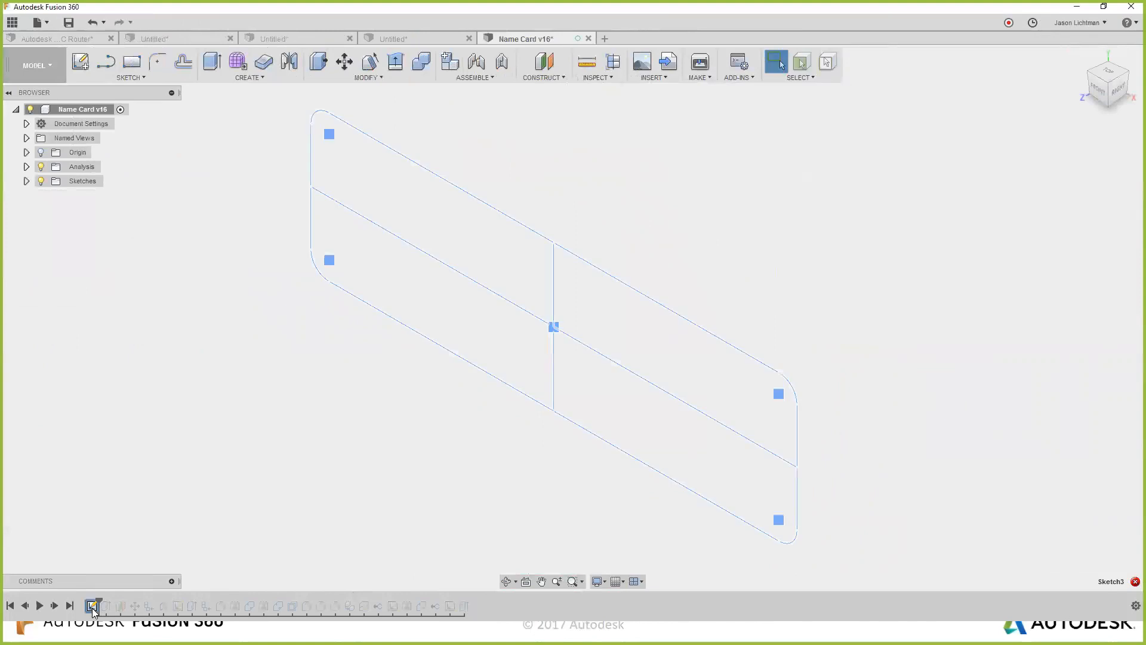
pyautogui.click(26, 181)
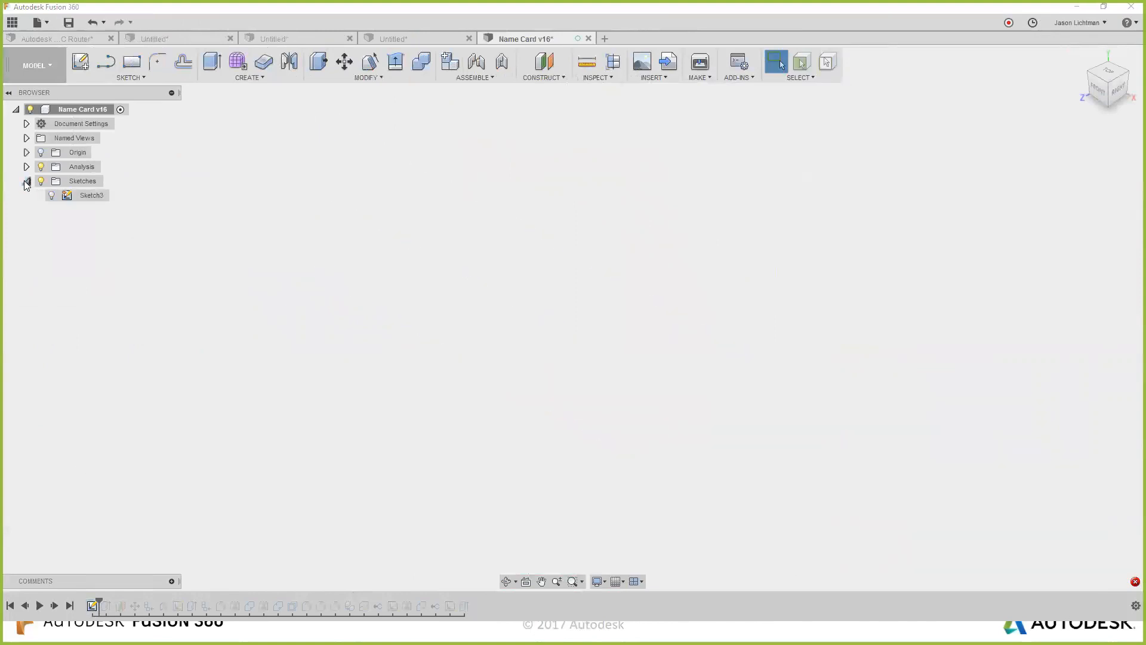
pyautogui.keyDown('shift'); pyautogui.moveTo(435, 412); pyautogui.dragTo(396, 442, button='middle'); pyautogui.keyUp('shift')
# Advance the history through the plate extrusion, the construction feature and the move, and examine the plate's tilt from the side.
pyautogui.click(55, 606)
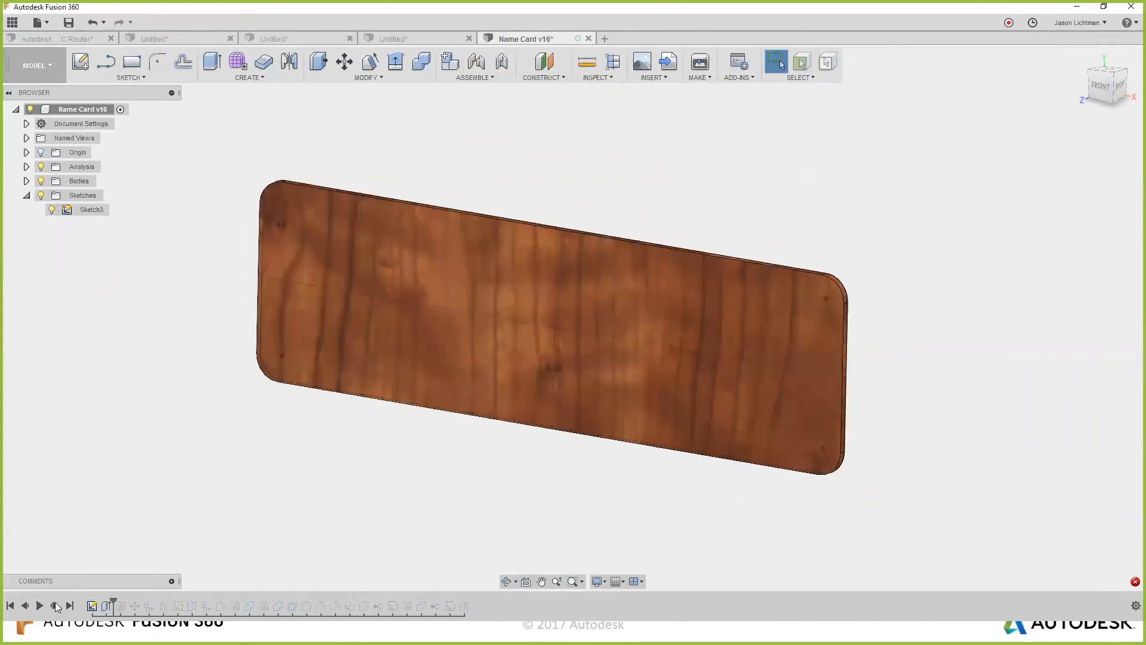
pyautogui.click(55, 605)
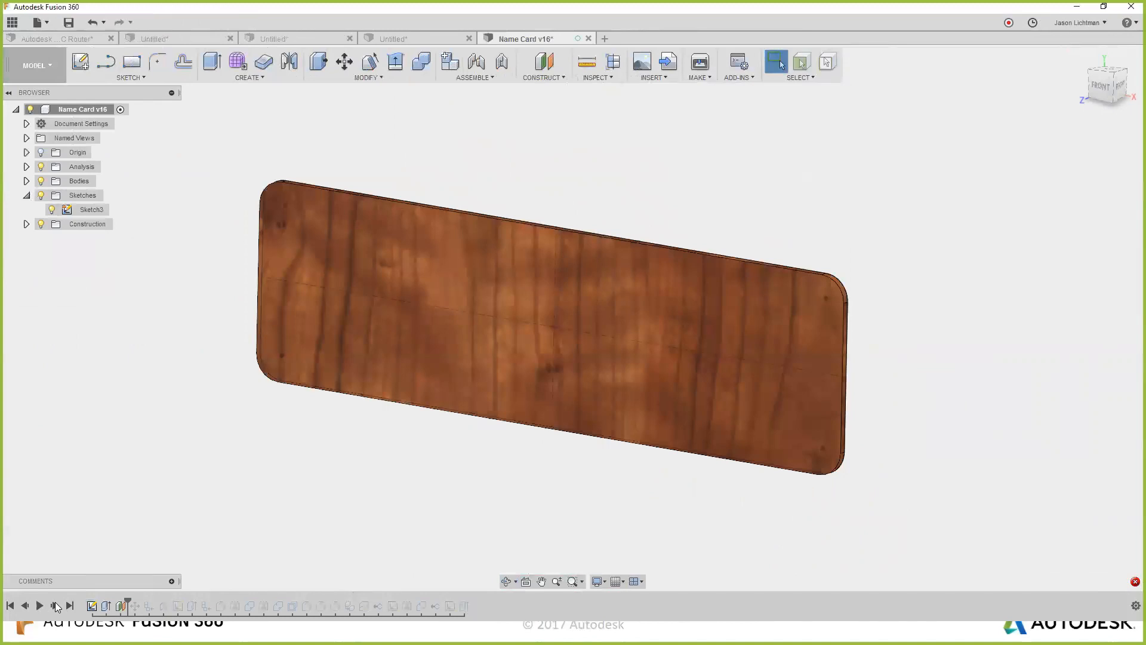
pyautogui.click(55, 606)
pyautogui.keyDown('shift'); pyautogui.moveTo(495, 512); pyautogui.dragTo(482, 511, button='middle'); pyautogui.keyUp('shift')
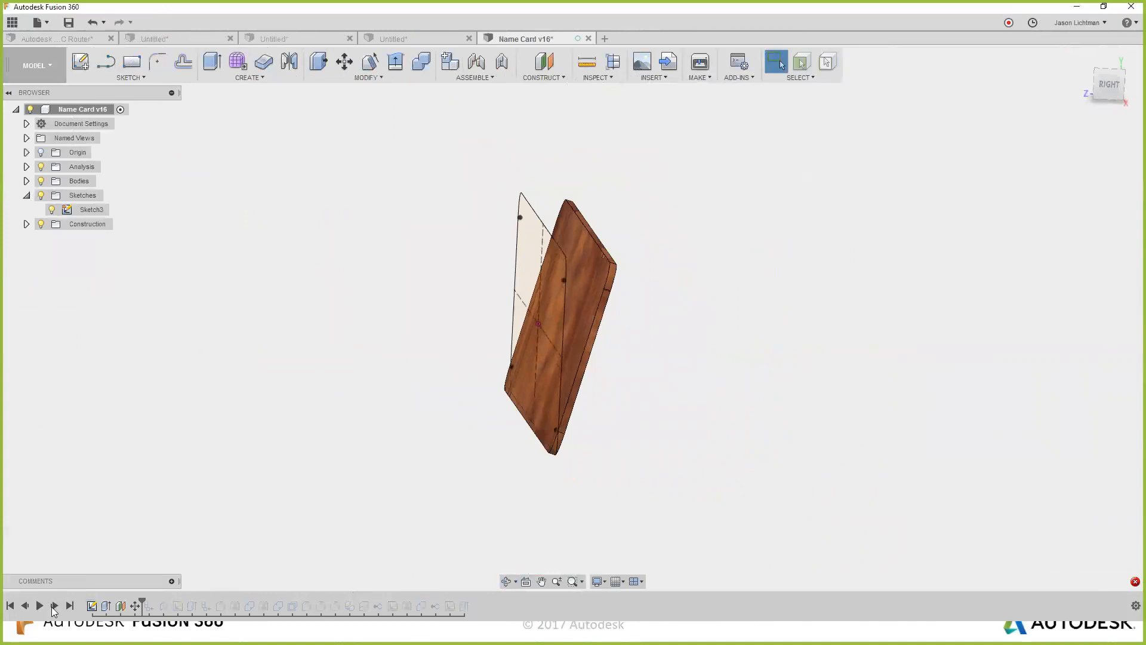
# Advance the history to the base profile sketch, Sketch5, and make it visible to examine the support's outline.
pyautogui.click(53, 606)
pyautogui.click(54, 606)
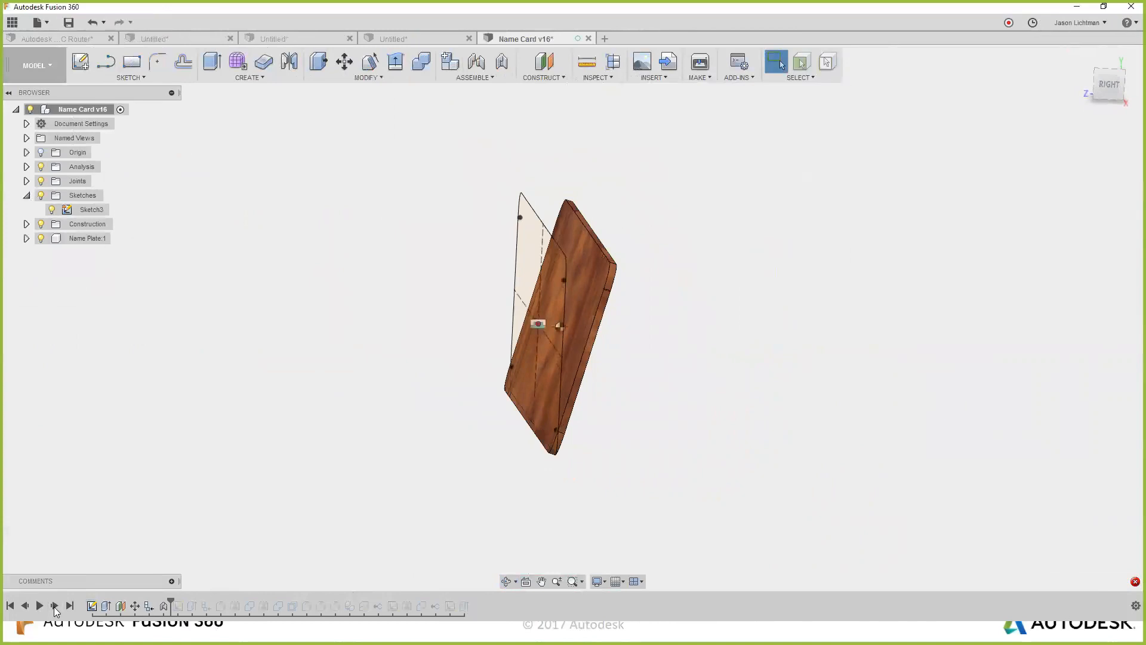
pyautogui.click(53, 606)
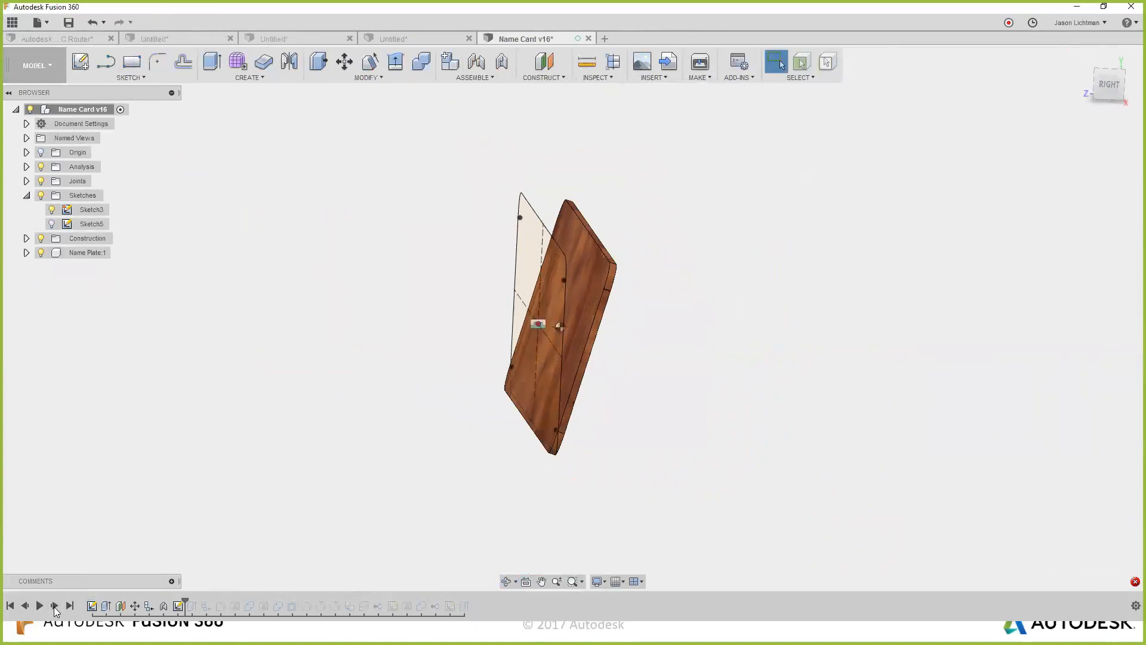
pyautogui.click(52, 225)
pyautogui.scroll(6, 572, 431)
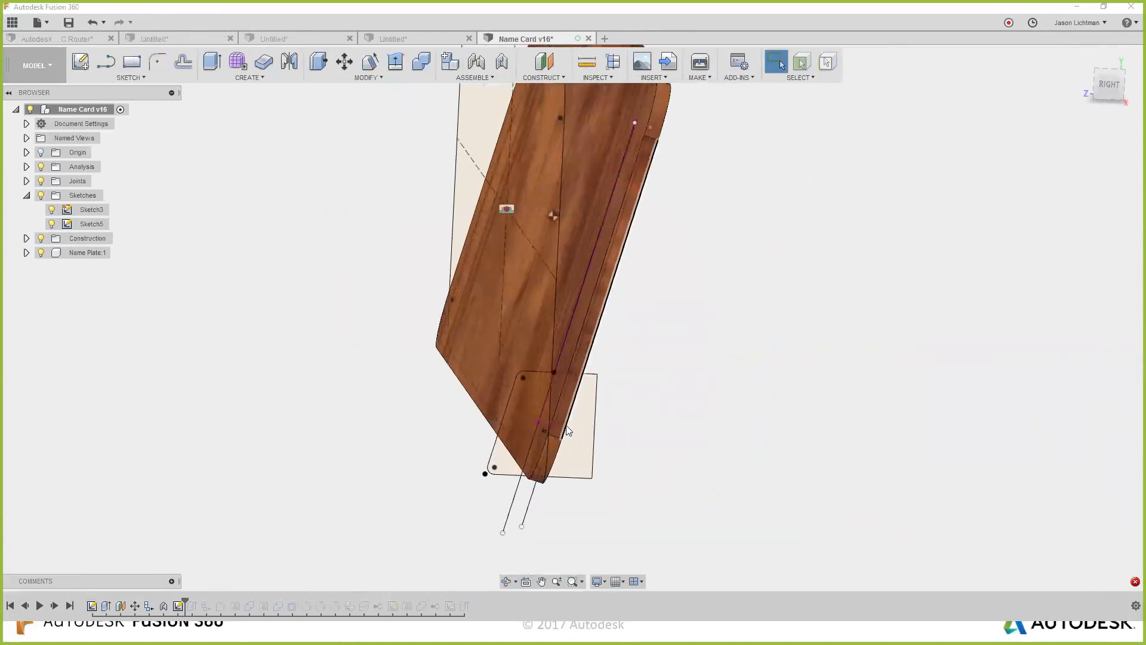
pyautogui.moveTo(572, 431)
pyautogui.keyDown('shift'); pyautogui.mouseDown(button='middle')
pyautogui.moveTo(570, 412)
pyautogui.moveTo(595, 411)
pyautogui.mouseUp(button='middle'); pyautogui.keyUp('shift')
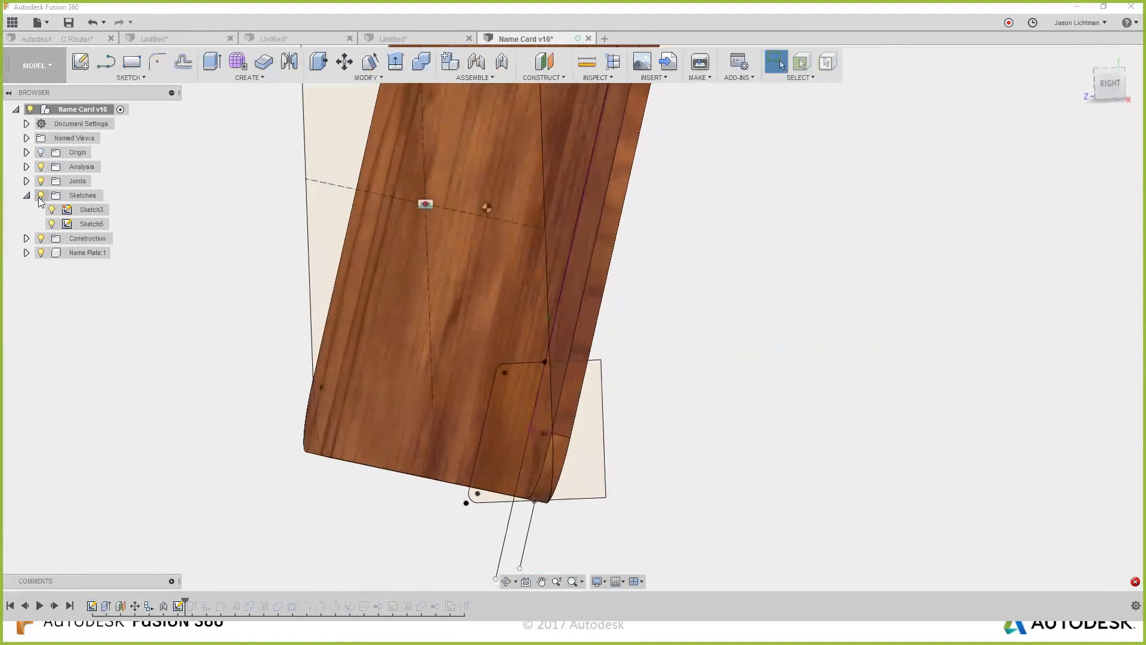
# Step the history forward through the base's extrusion, its component creation, and the mirror and combine features.
pyautogui.click(54, 605)
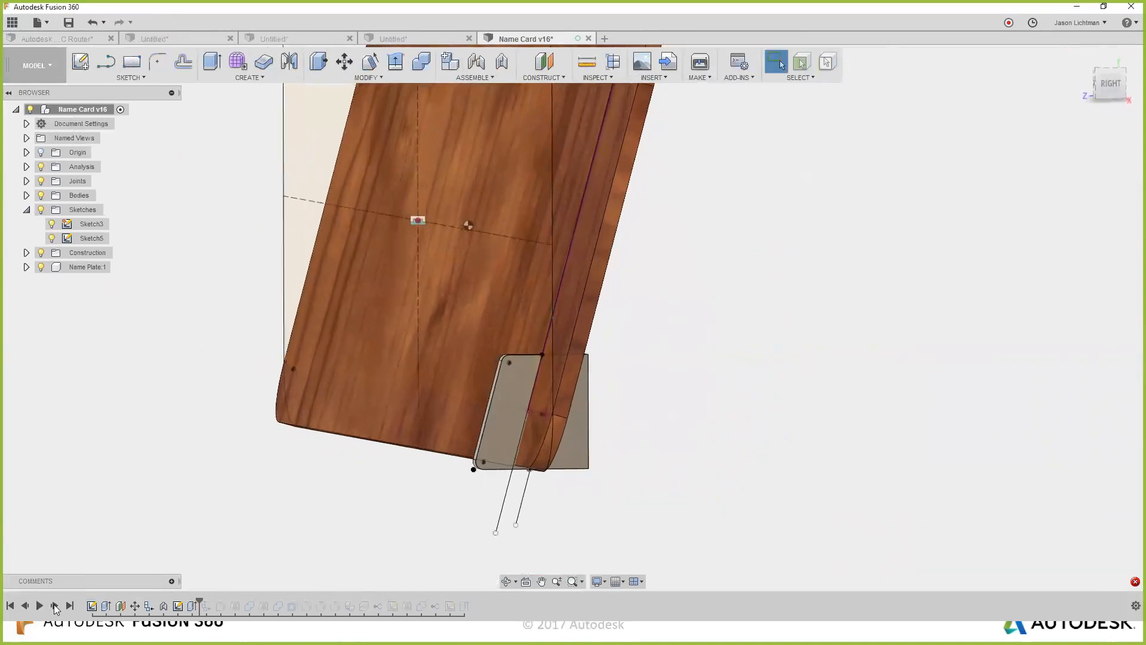
pyautogui.click(54, 605)
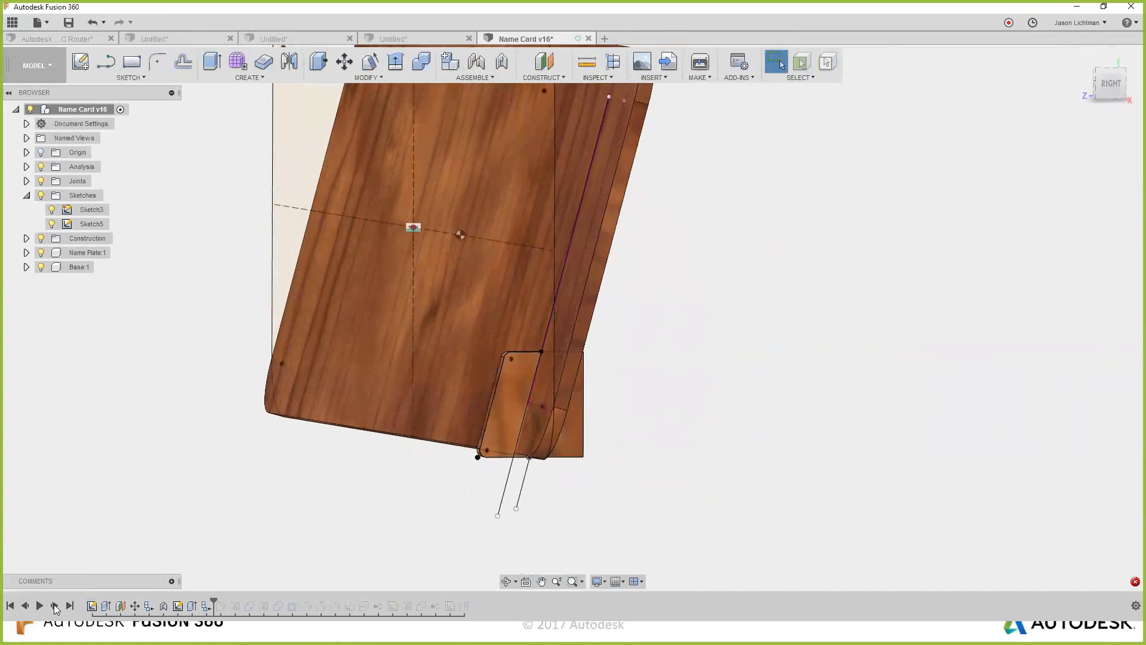
pyautogui.click(54, 605)
pyautogui.click(54, 605)
pyautogui.click(54, 605)
pyautogui.click(54, 605)
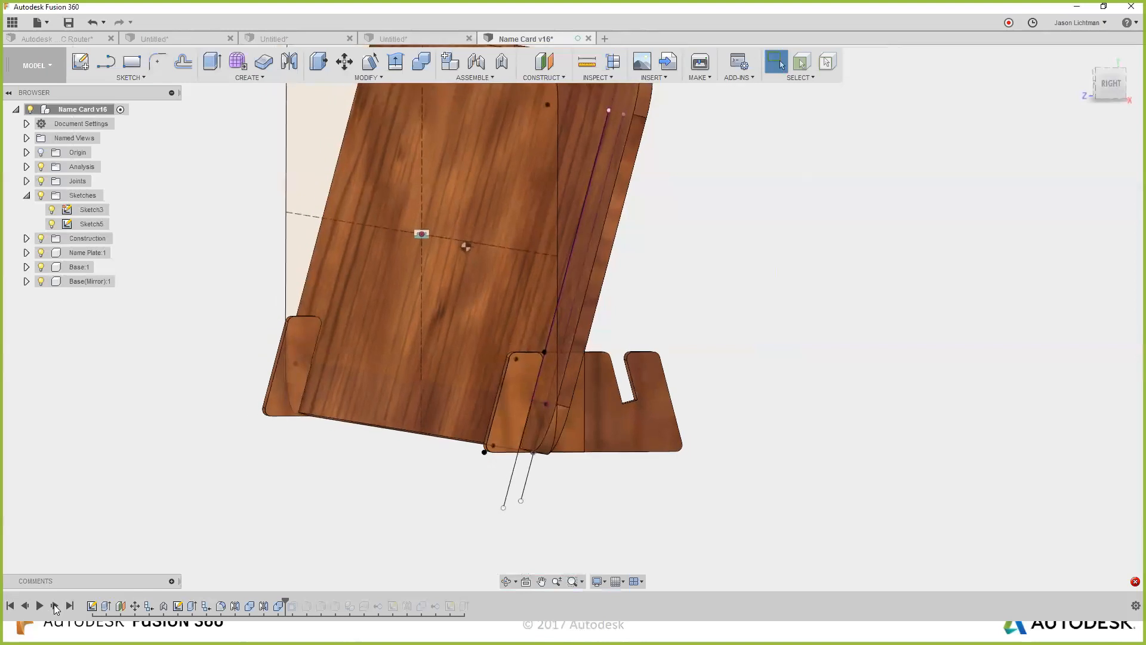
# Step through the remaining Name Card features until the history marker reaches the end of the design.
pyautogui.click(55, 604)
pyautogui.click(54, 604)
pyautogui.click(54, 605)
pyautogui.click(54, 604)
pyautogui.click(54, 604)
pyautogui.click(55, 605)
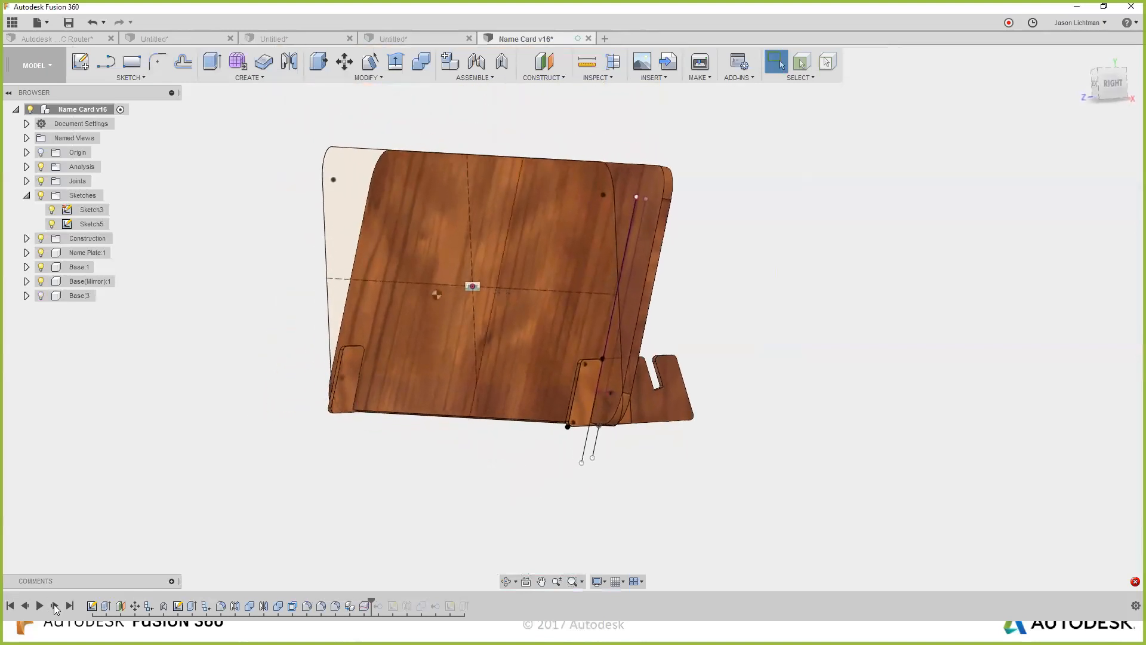
pyautogui.click(55, 605)
pyautogui.click(54, 605)
pyautogui.click(54, 604)
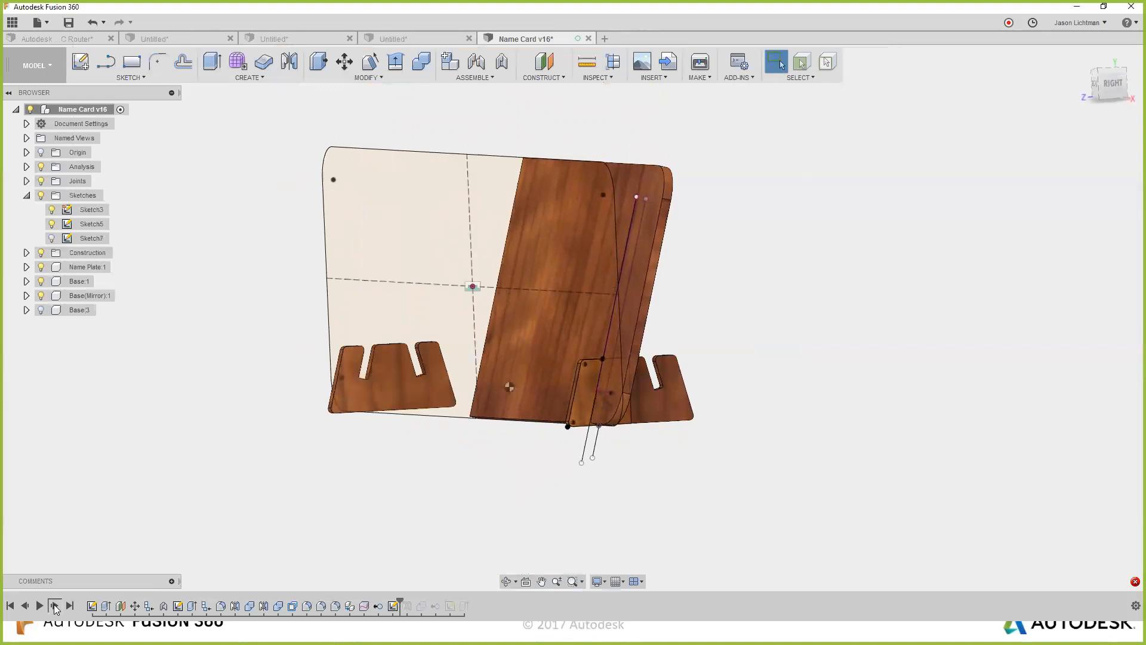
pyautogui.click(54, 604)
pyautogui.click(54, 604)
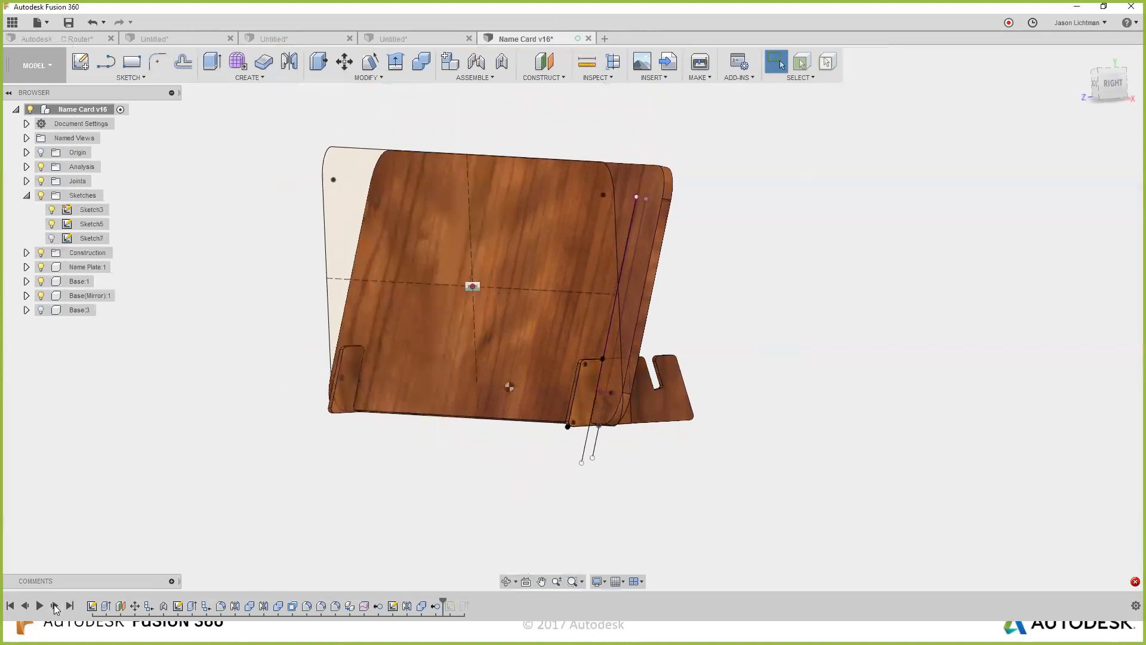
pyautogui.click(55, 604)
pyautogui.click(54, 604)
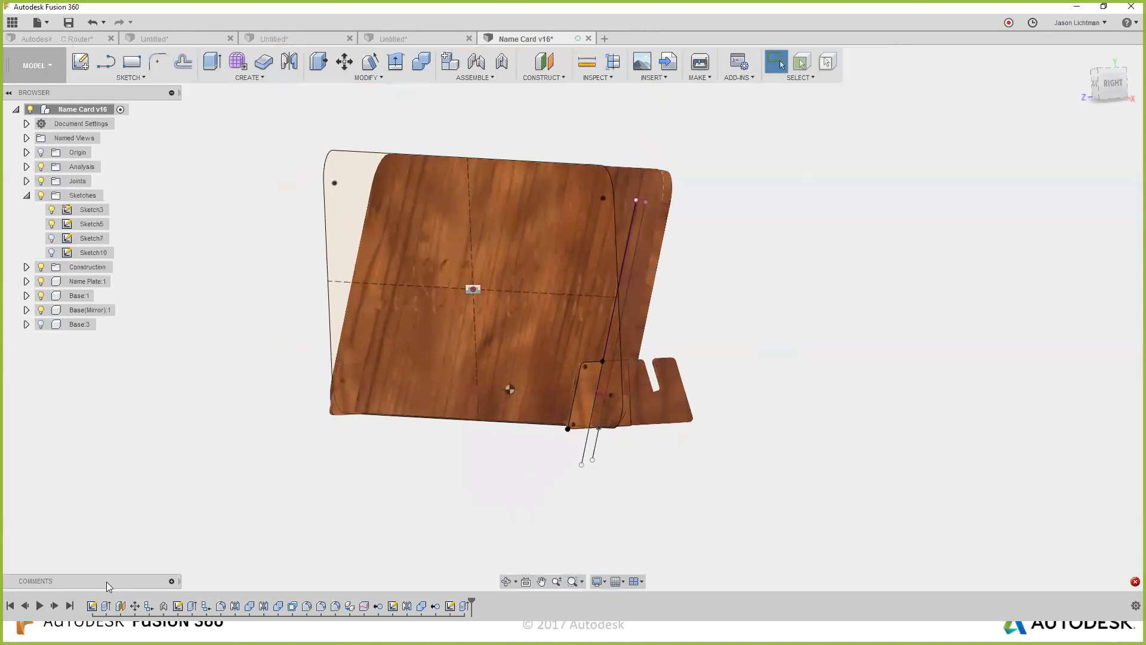